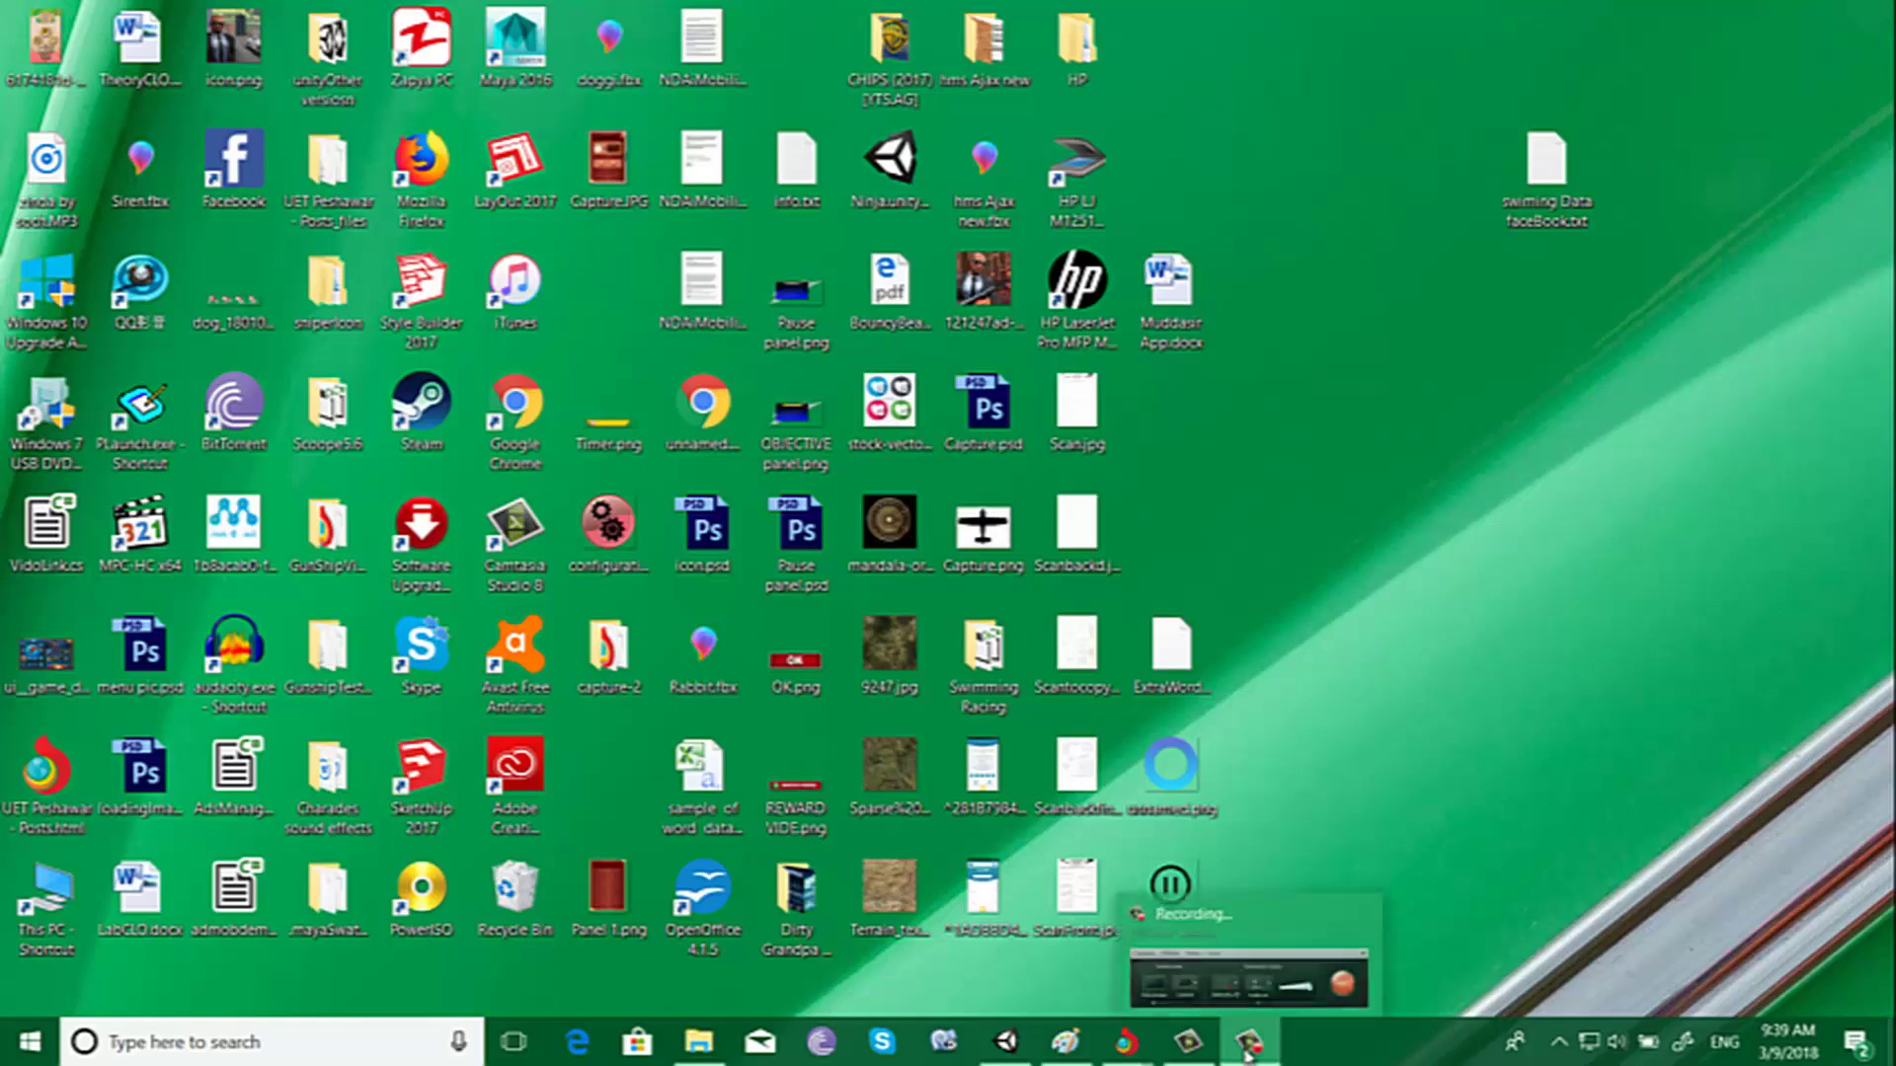
Step: Minimize the Camtasia recorder panel and bring the Unity editor with scene1 to the front
left_click(1282, 978)
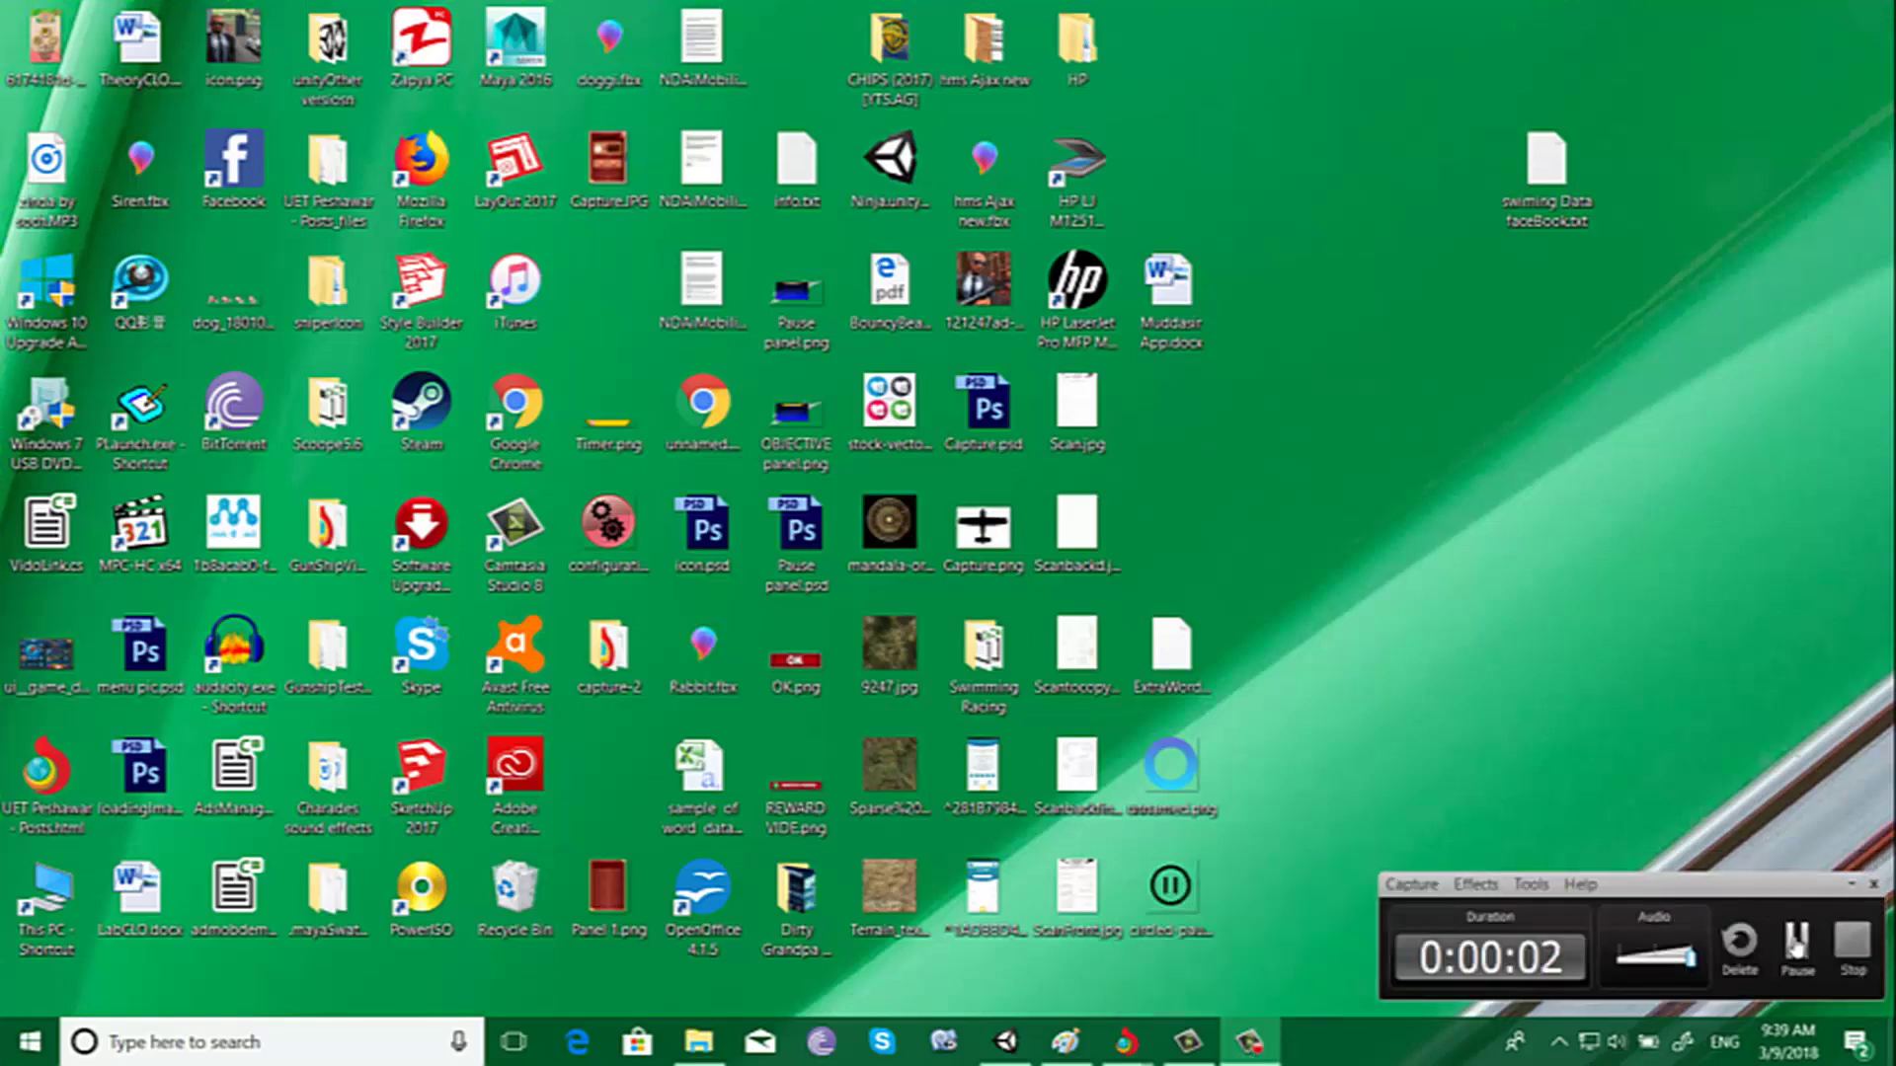
left_click(1851, 883)
mouse_move(1027, 1046)
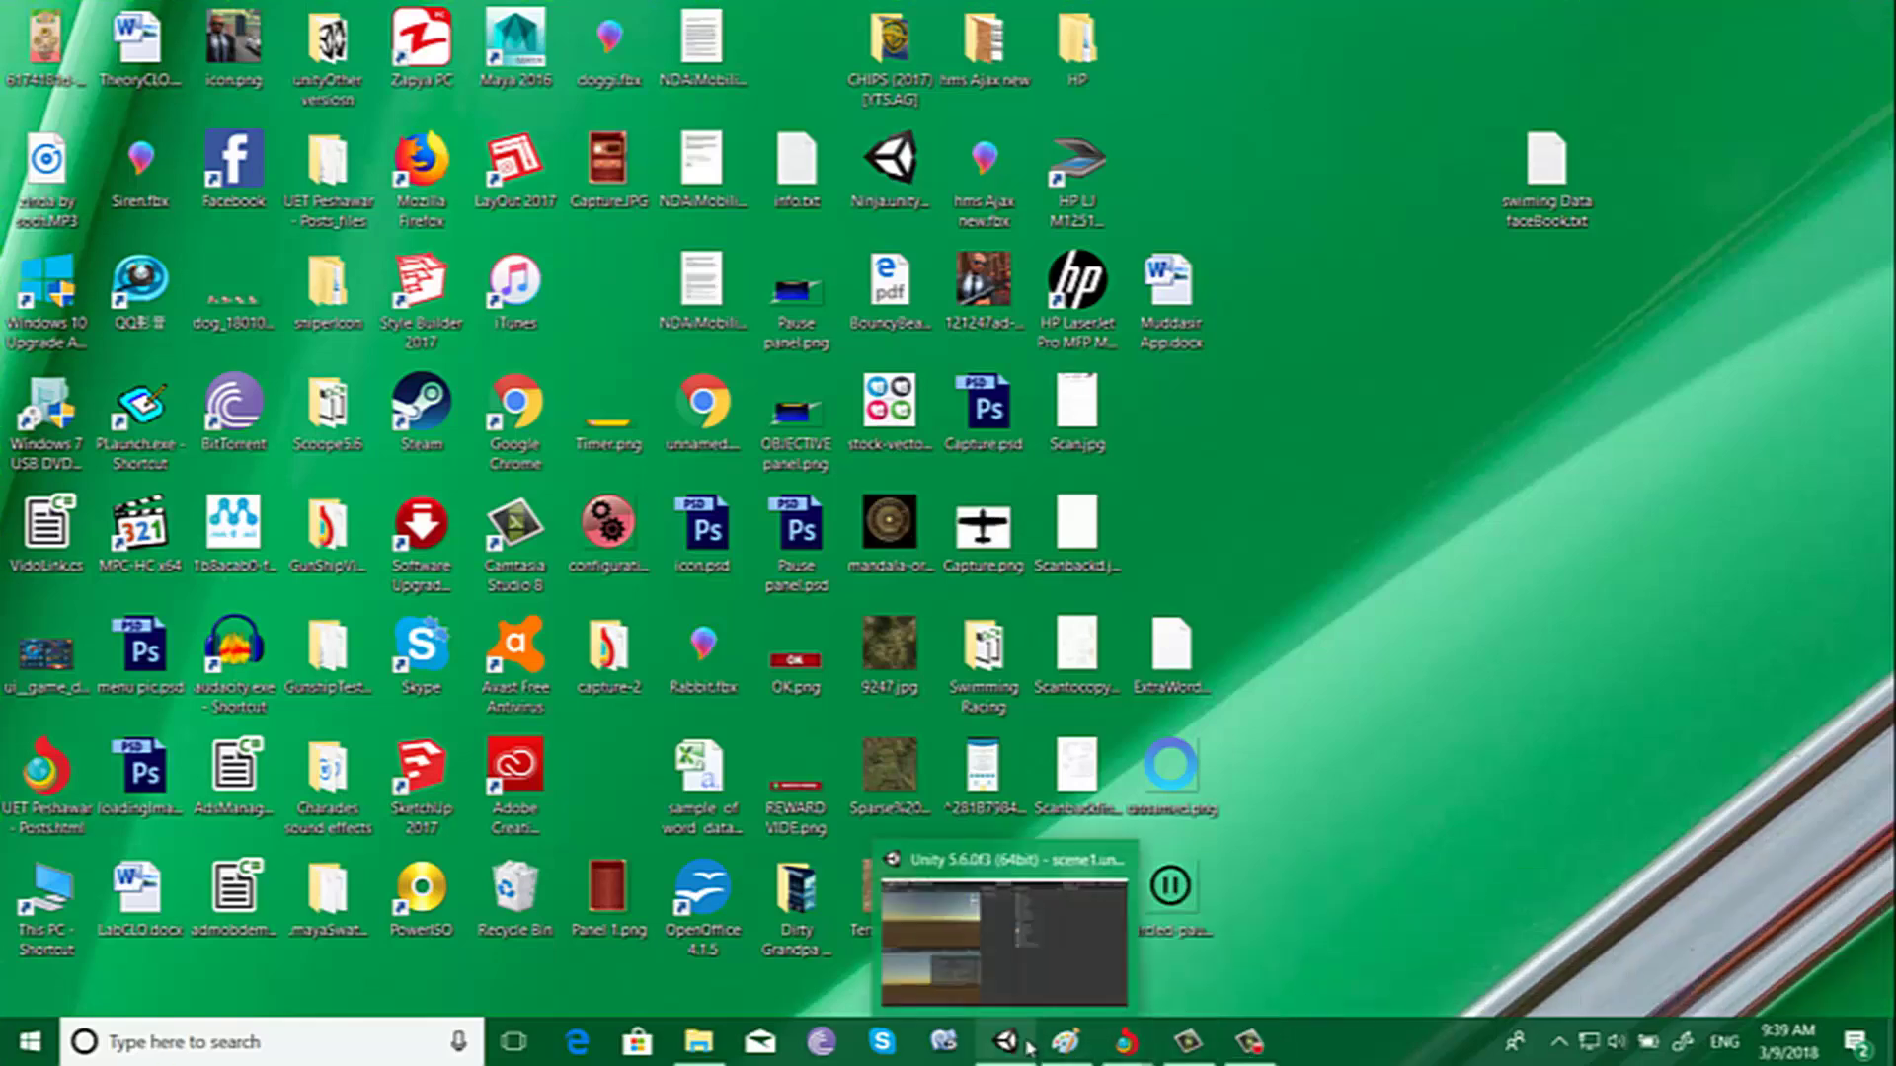
left_click(1012, 918)
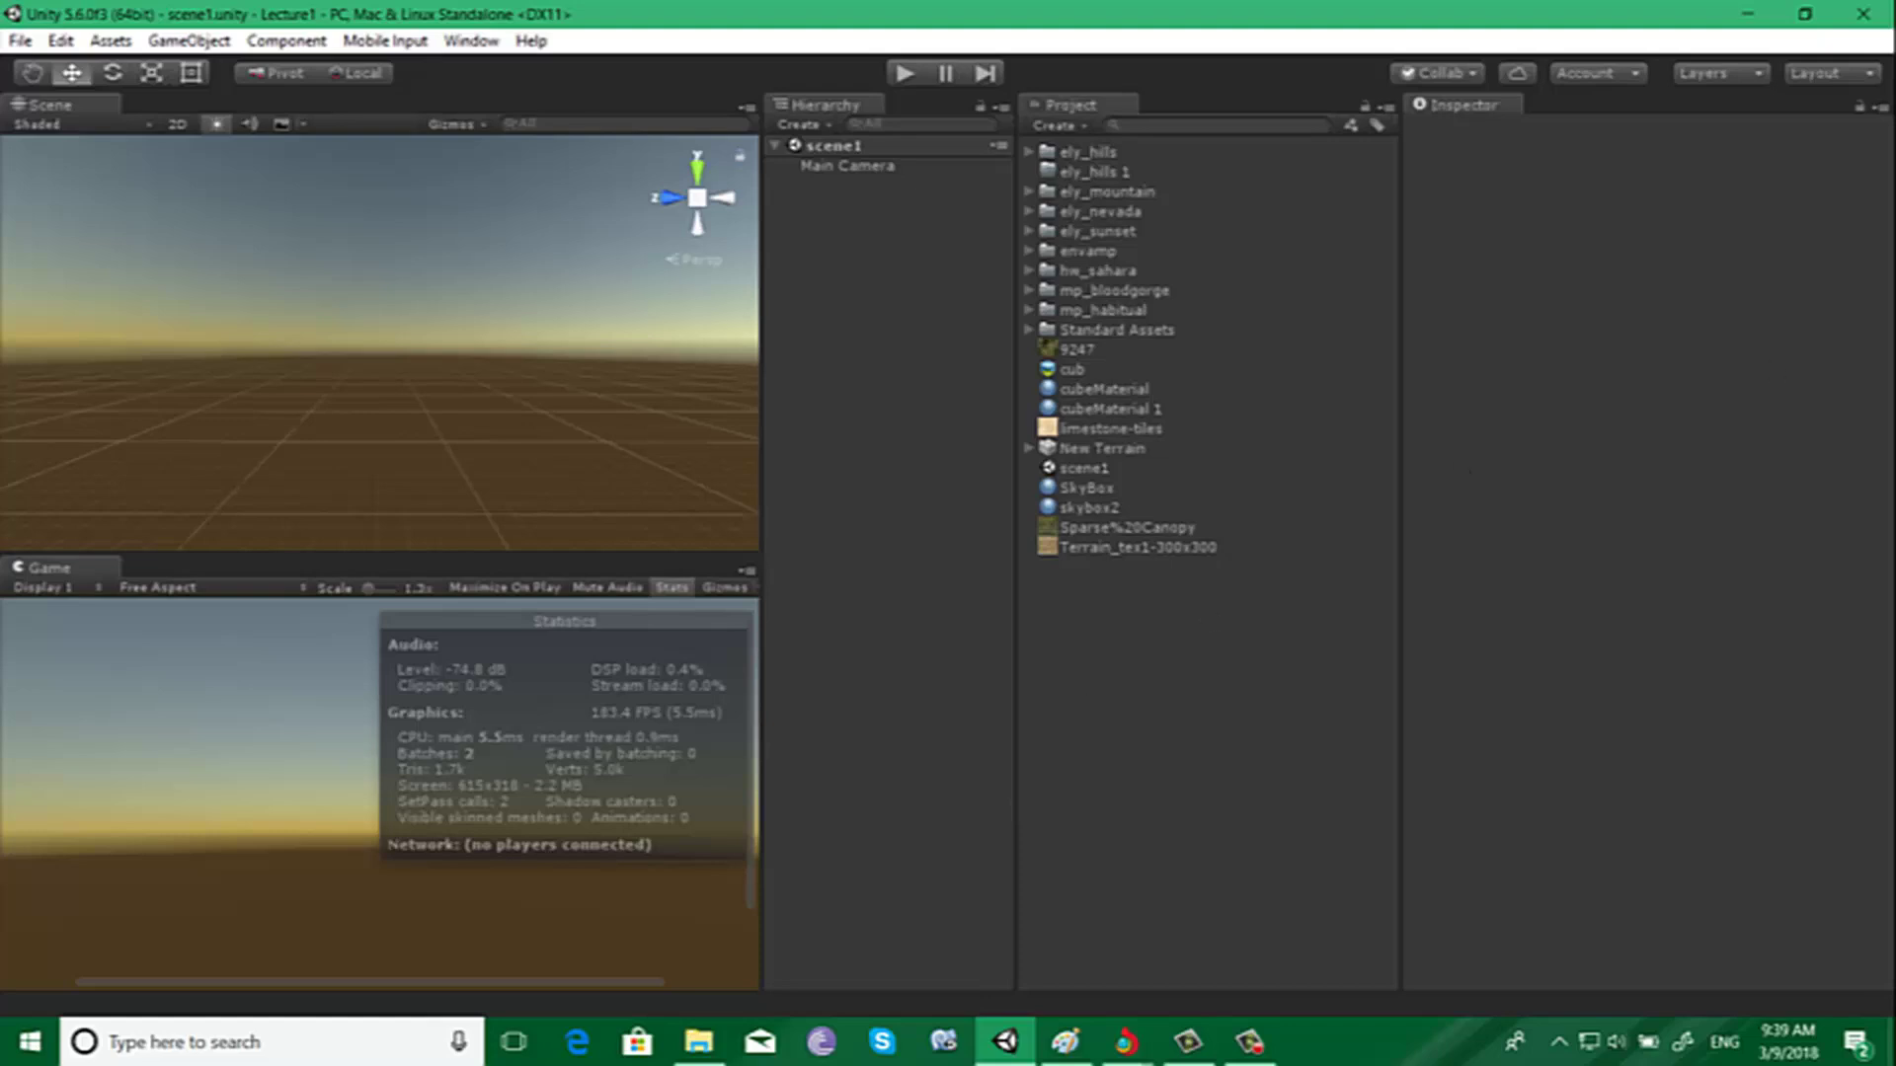
Step: Switch from the Unity editor to the blank Paint canvas
left_click(1067, 1041)
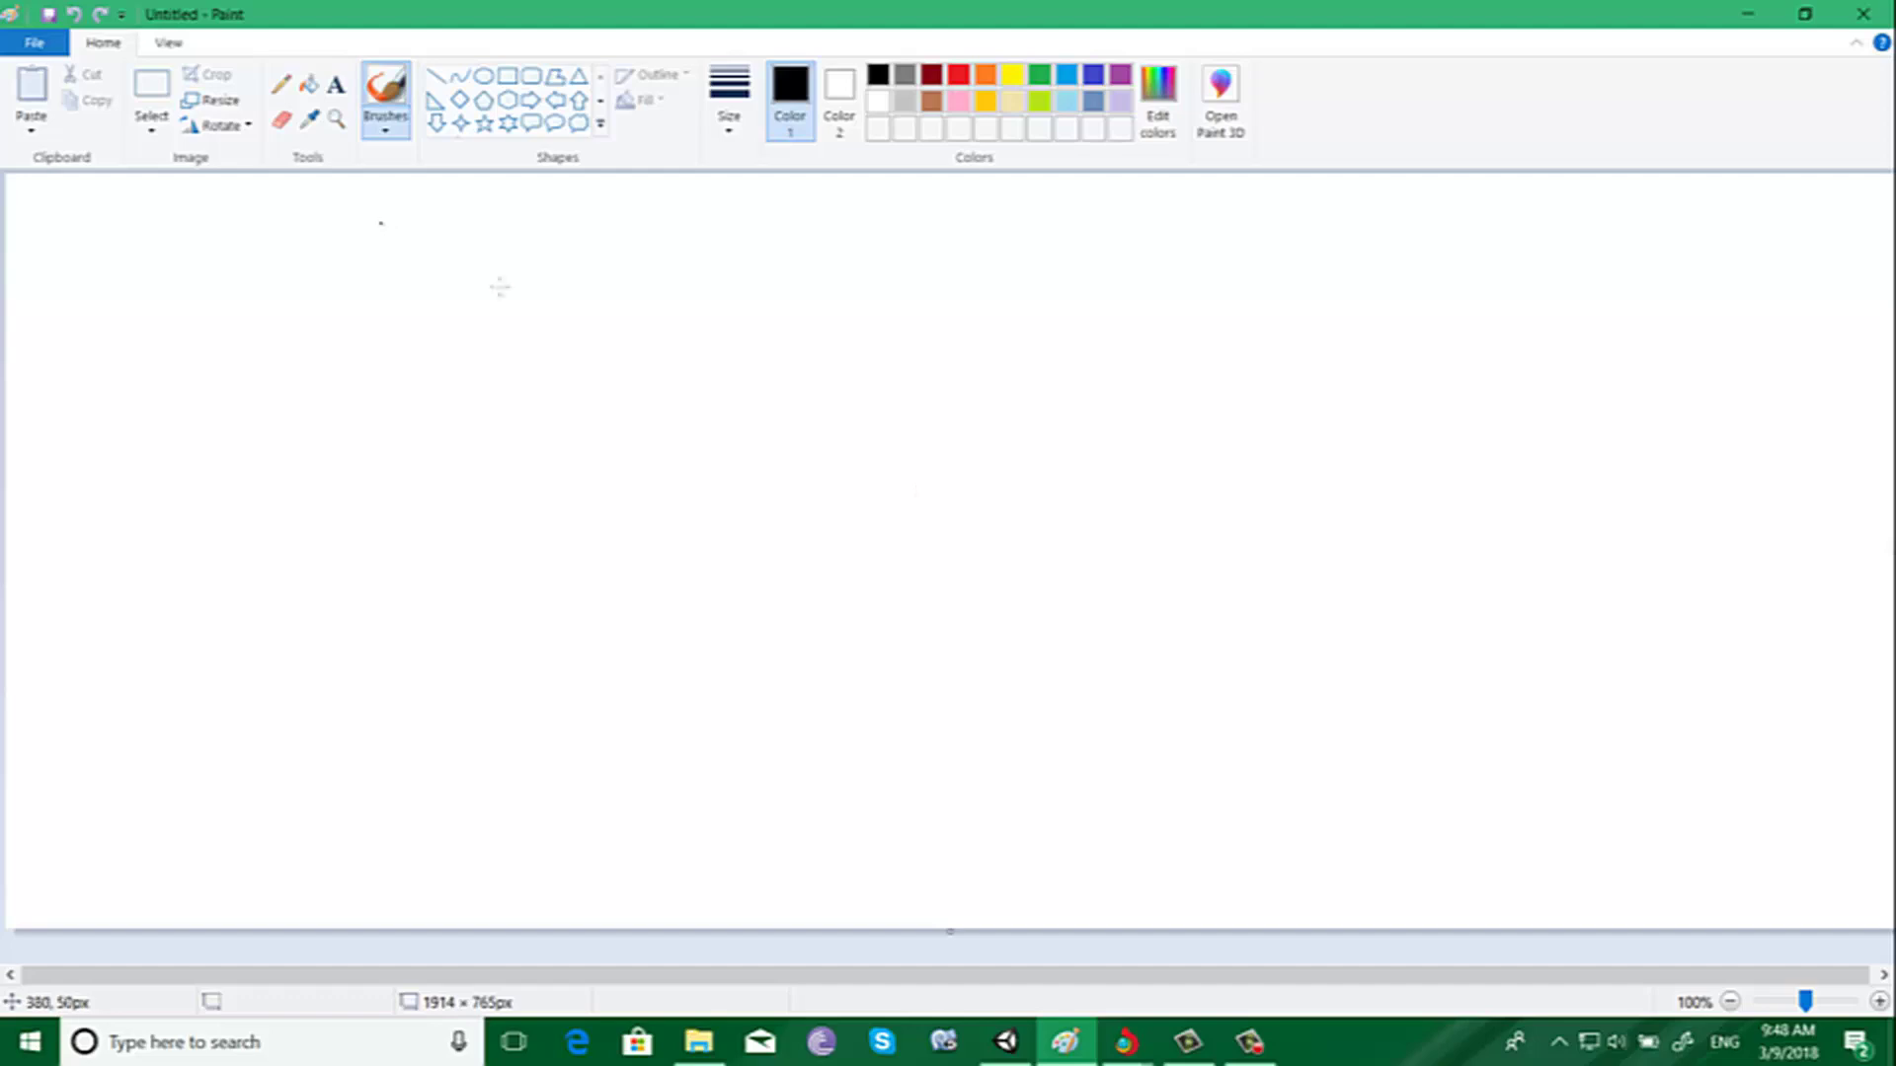
Step: Return from Paint to the Unity editor showing scene1 of Lecture1
left_click(1005, 1042)
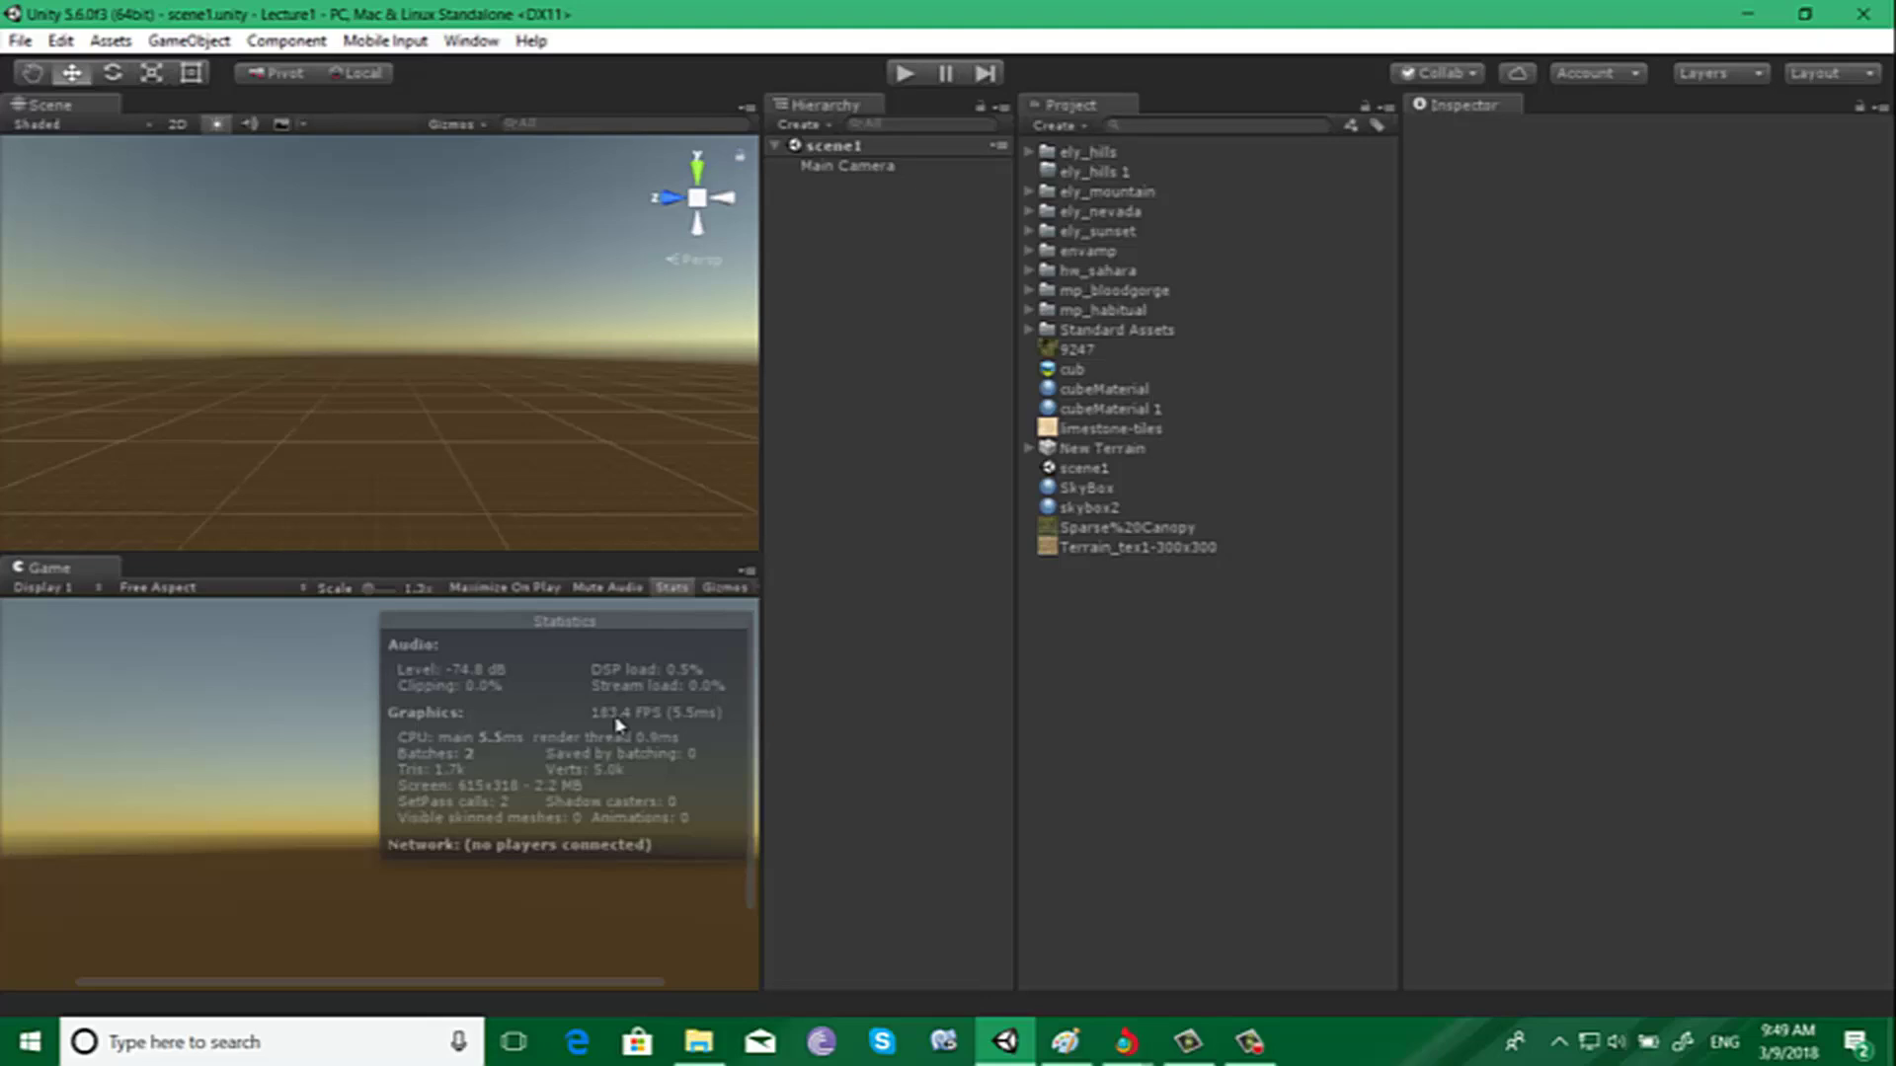
left_click(904, 74)
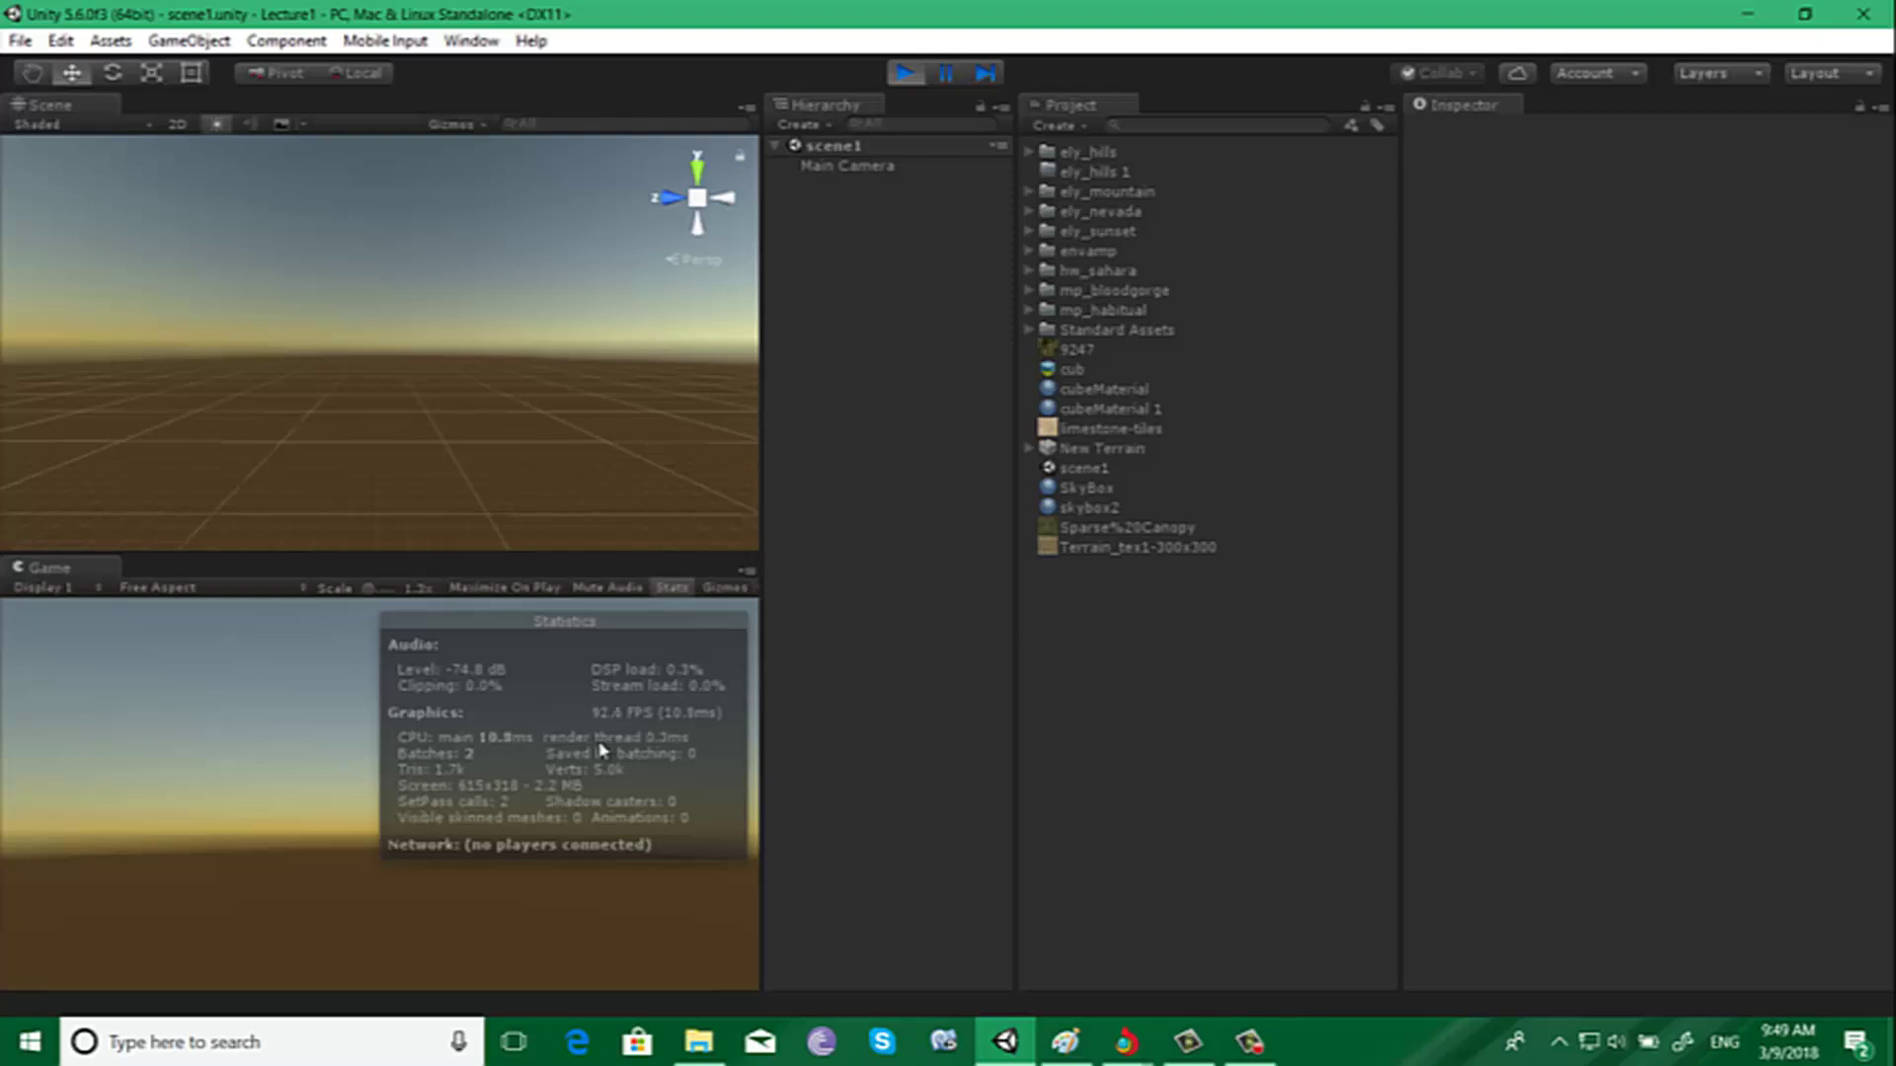
left_click(901, 76)
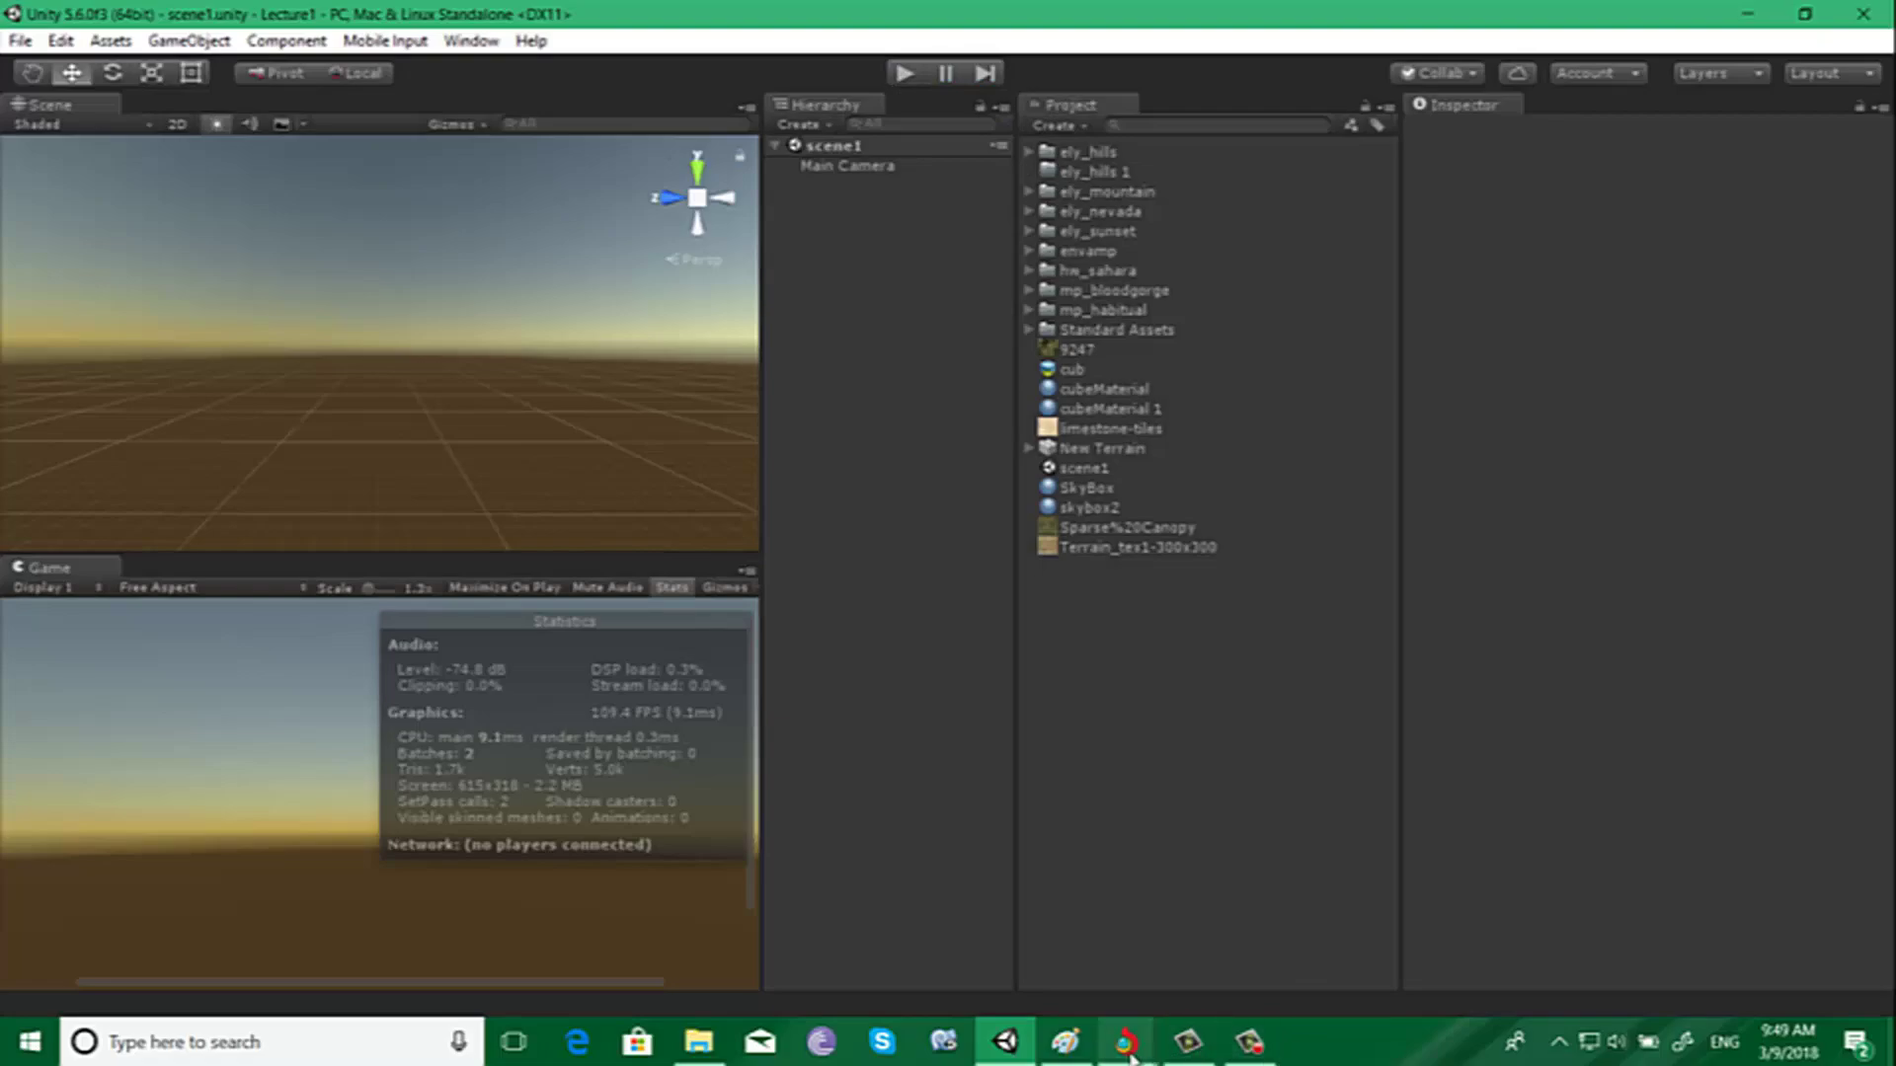
Step: Bring Paint's blank 1914 × 765px canvas in front of the Unity editor
left_click(1065, 1041)
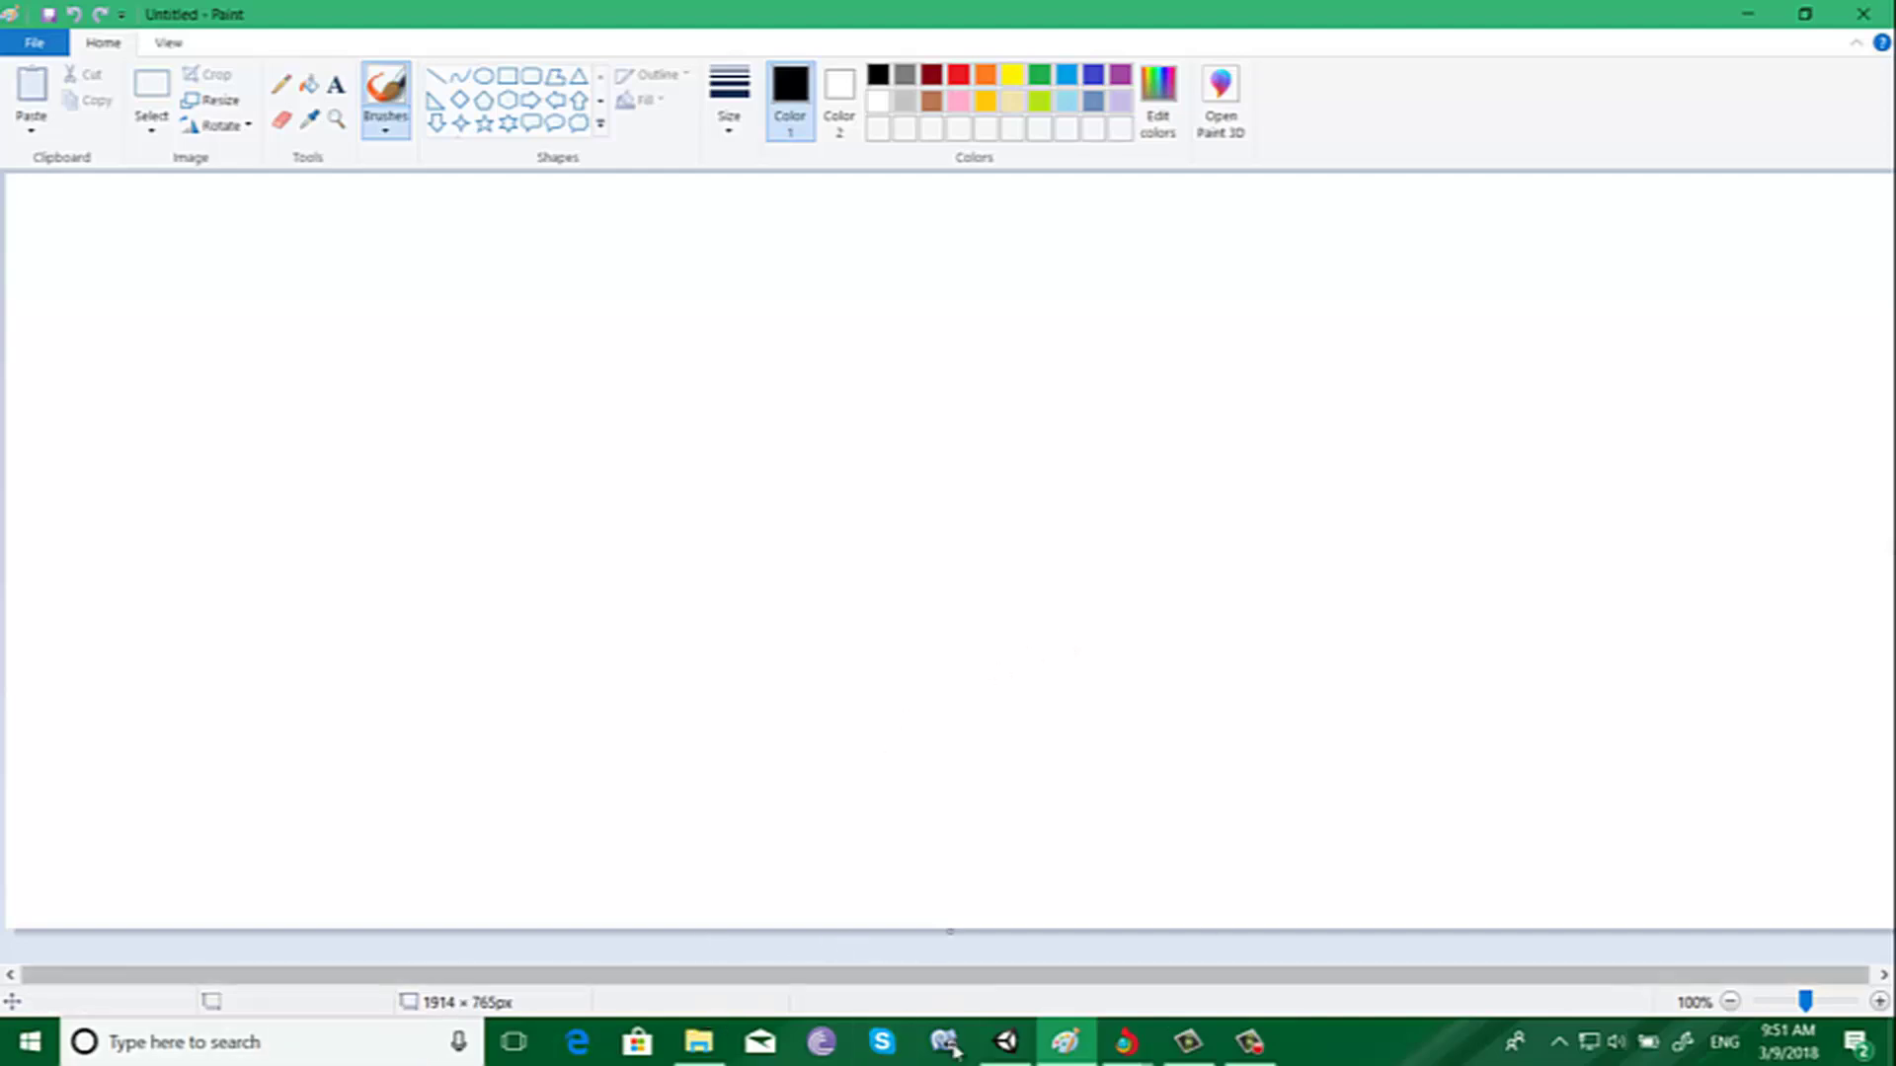
Step: Create a C# script named TestScript in the Project panel and attach it to Main Camera
left_click(1005, 1042)
right_click(1203, 654)
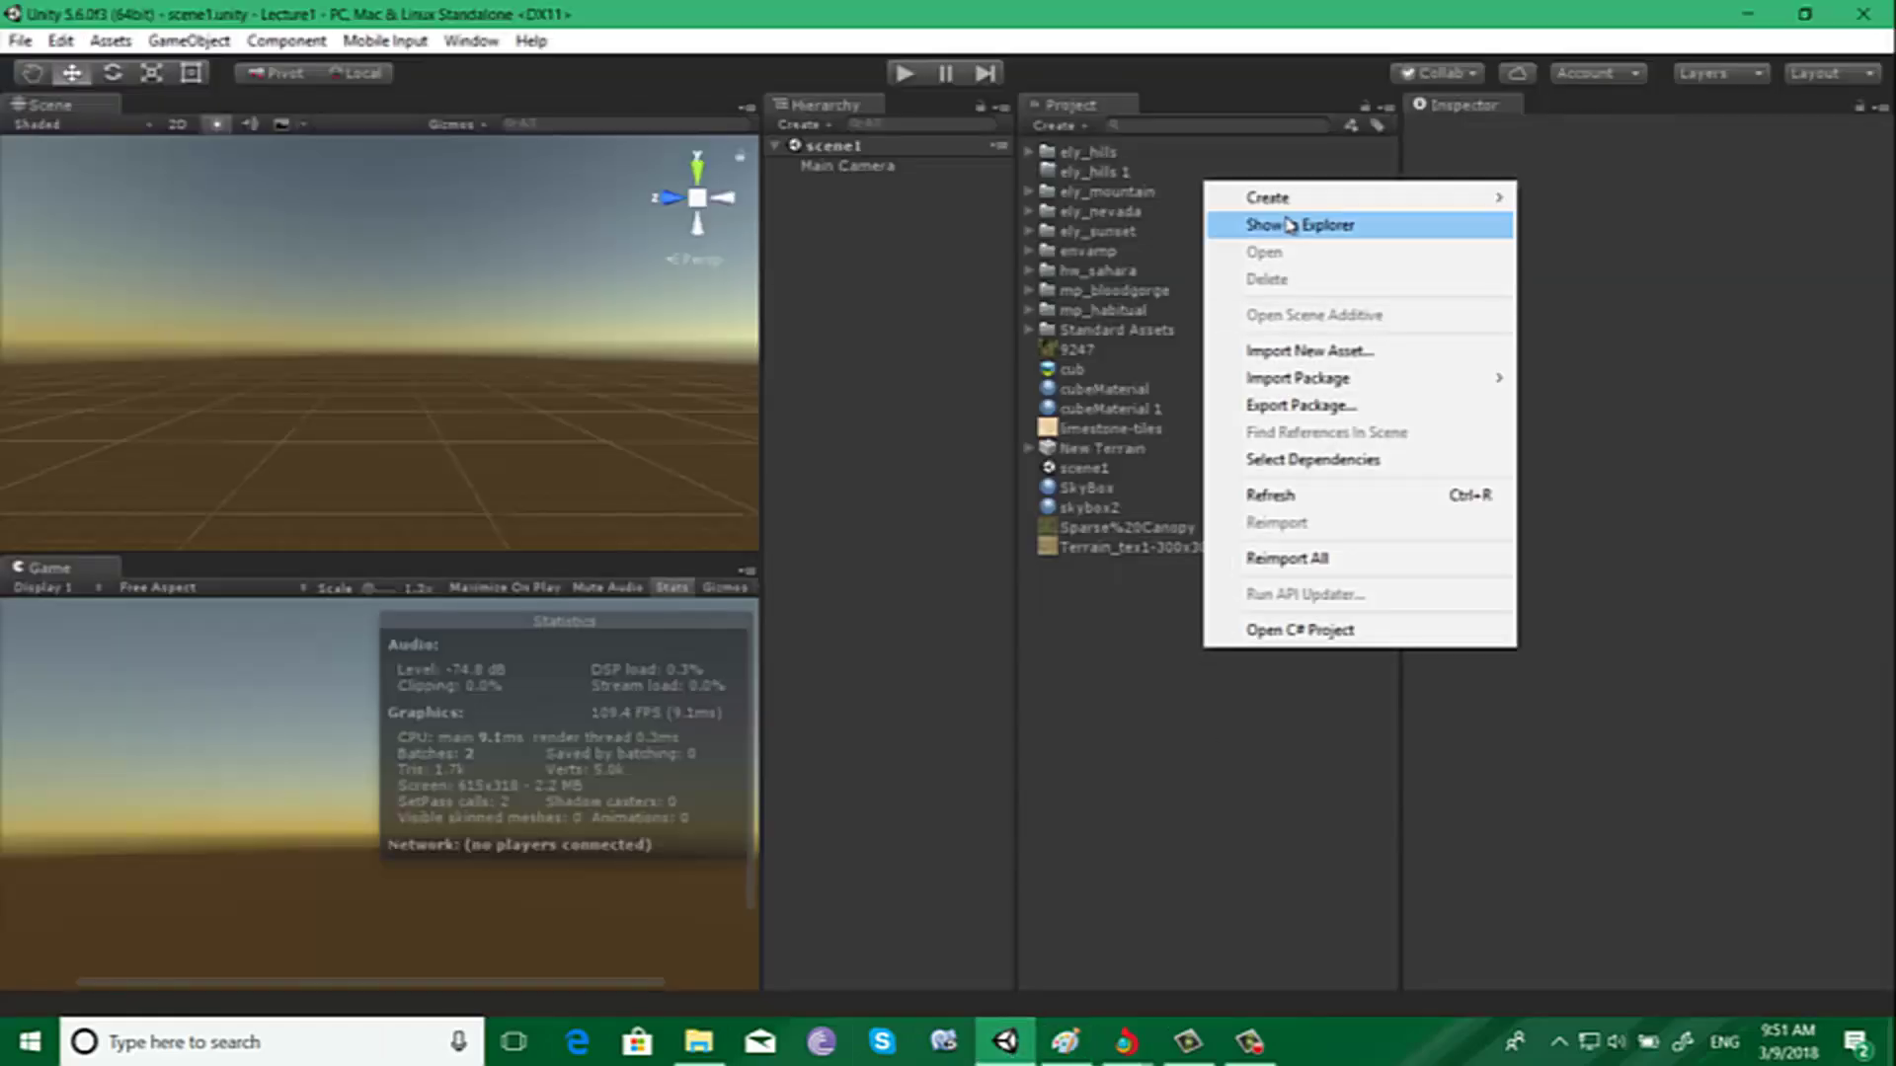
mouse_move(1301, 199)
left_click(1045, 243)
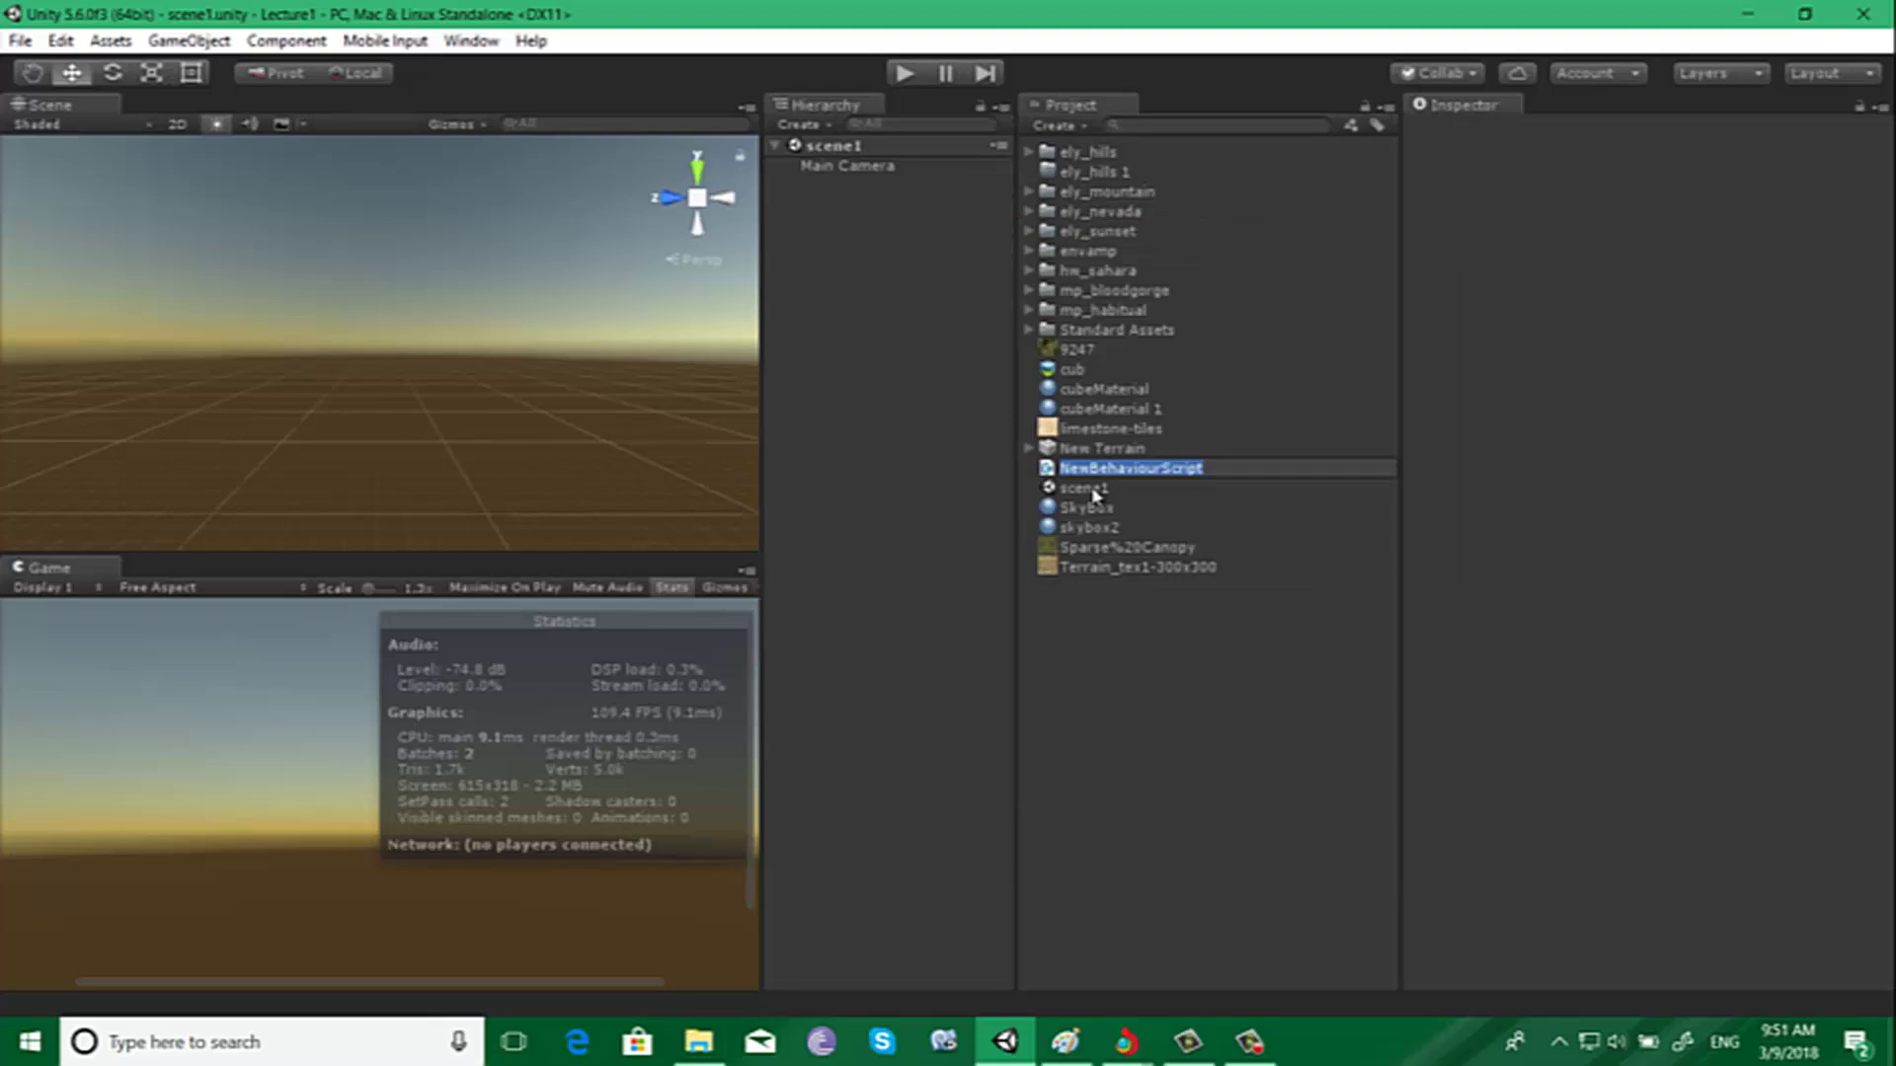
type("Test")
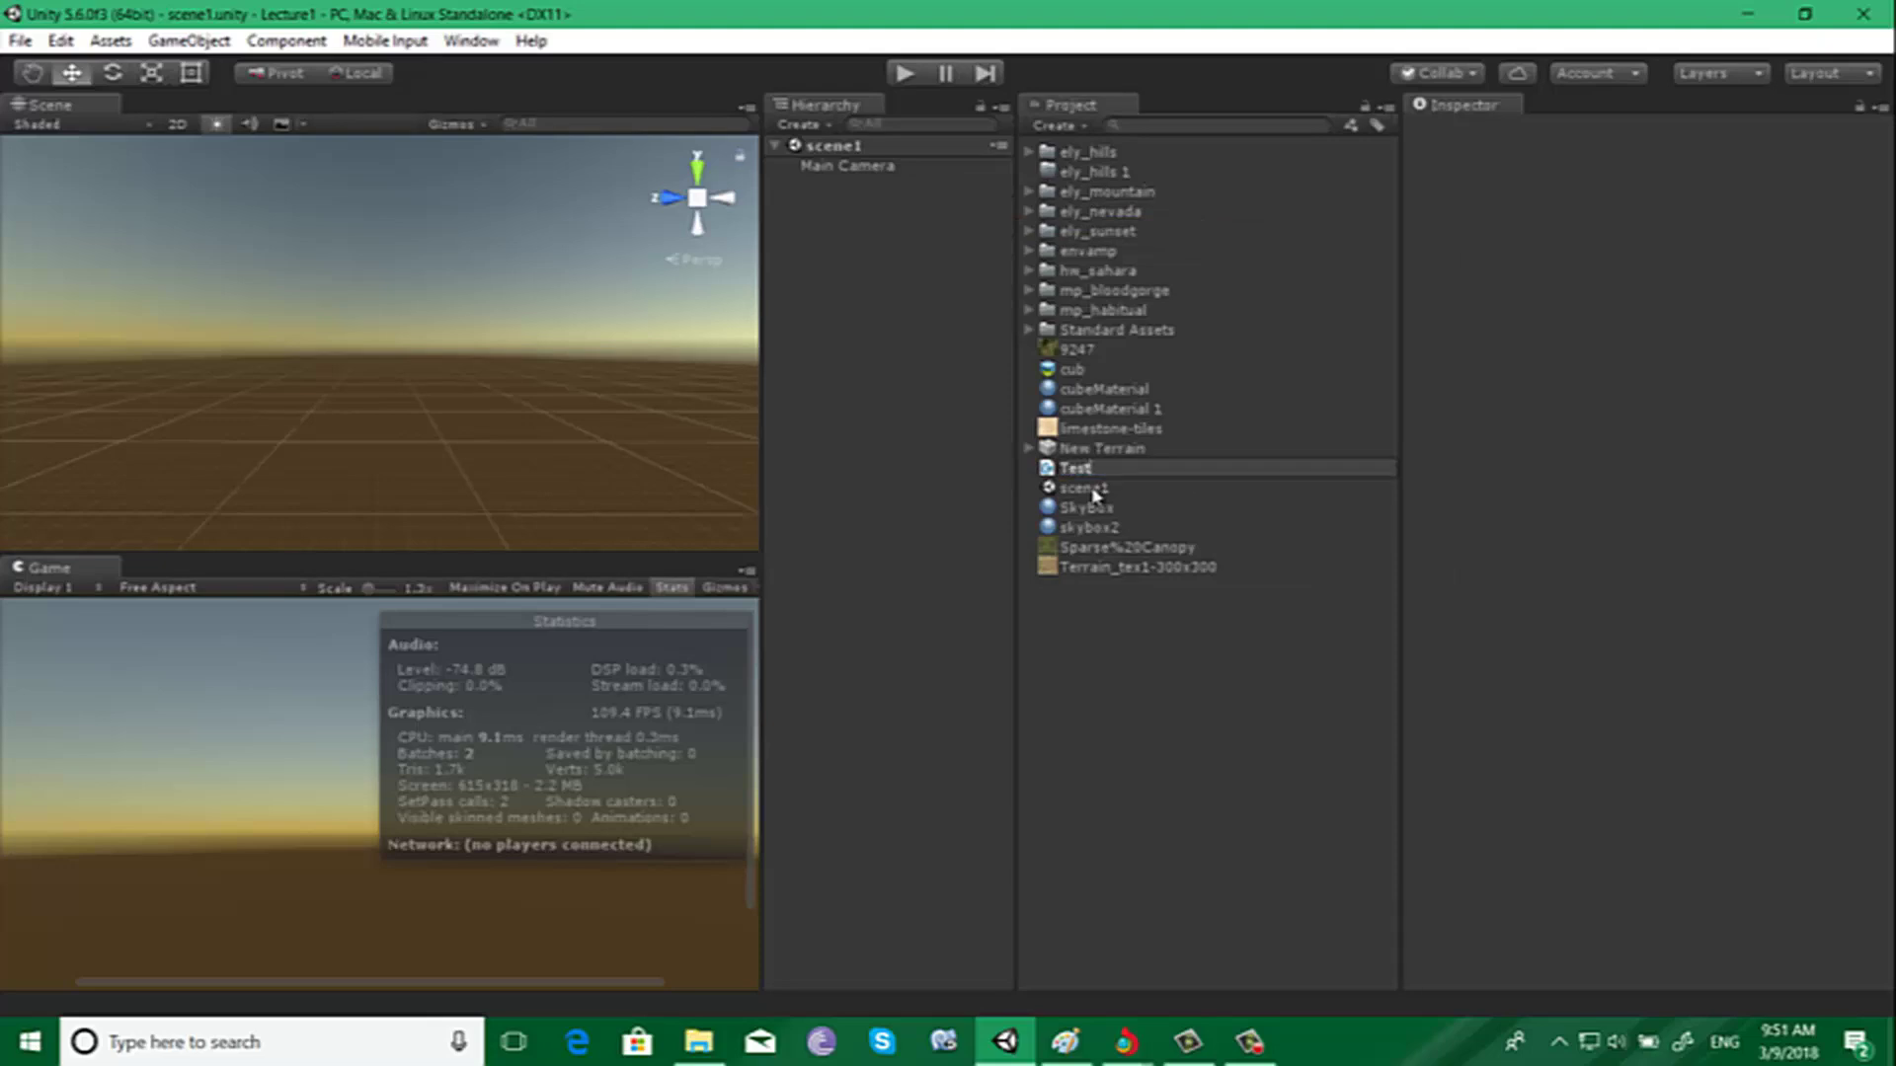
type("Script")
key("Return")
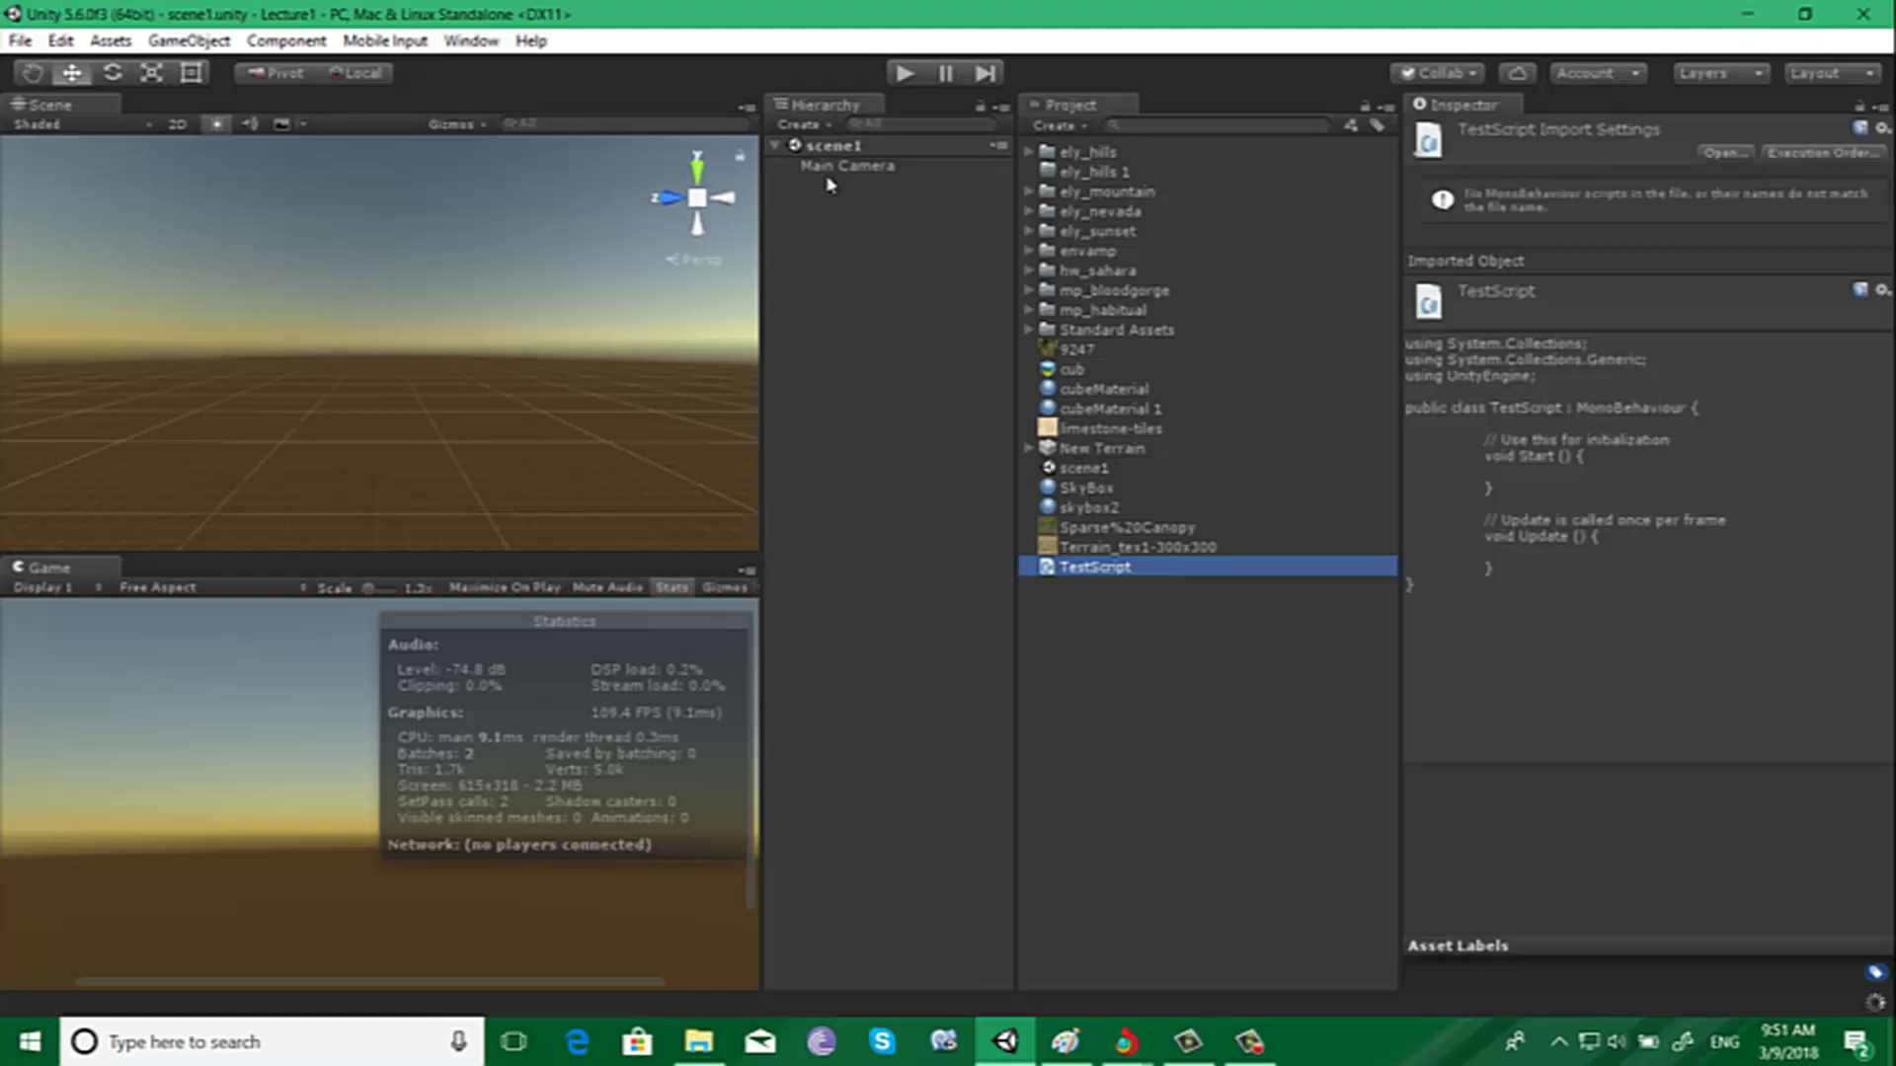
left_click(873, 166)
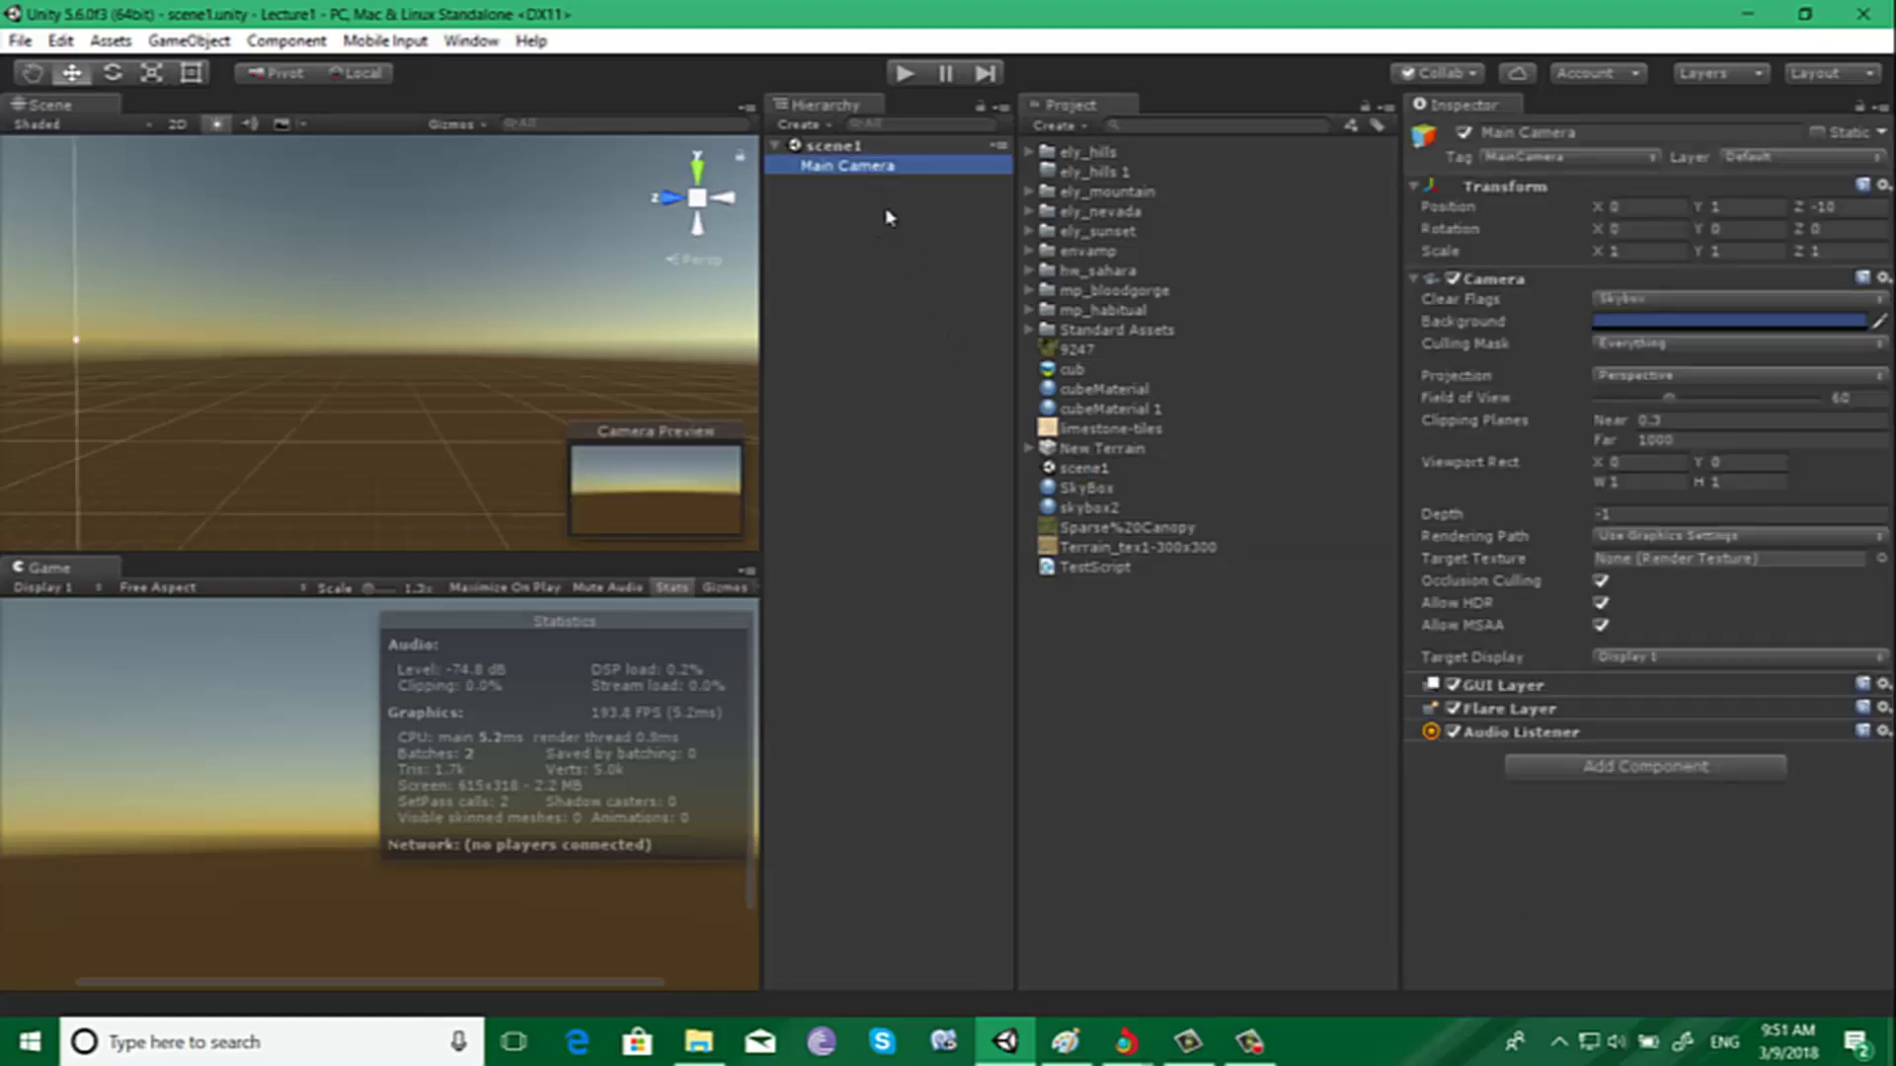
left_click_drag(1084, 565, 1836, 928)
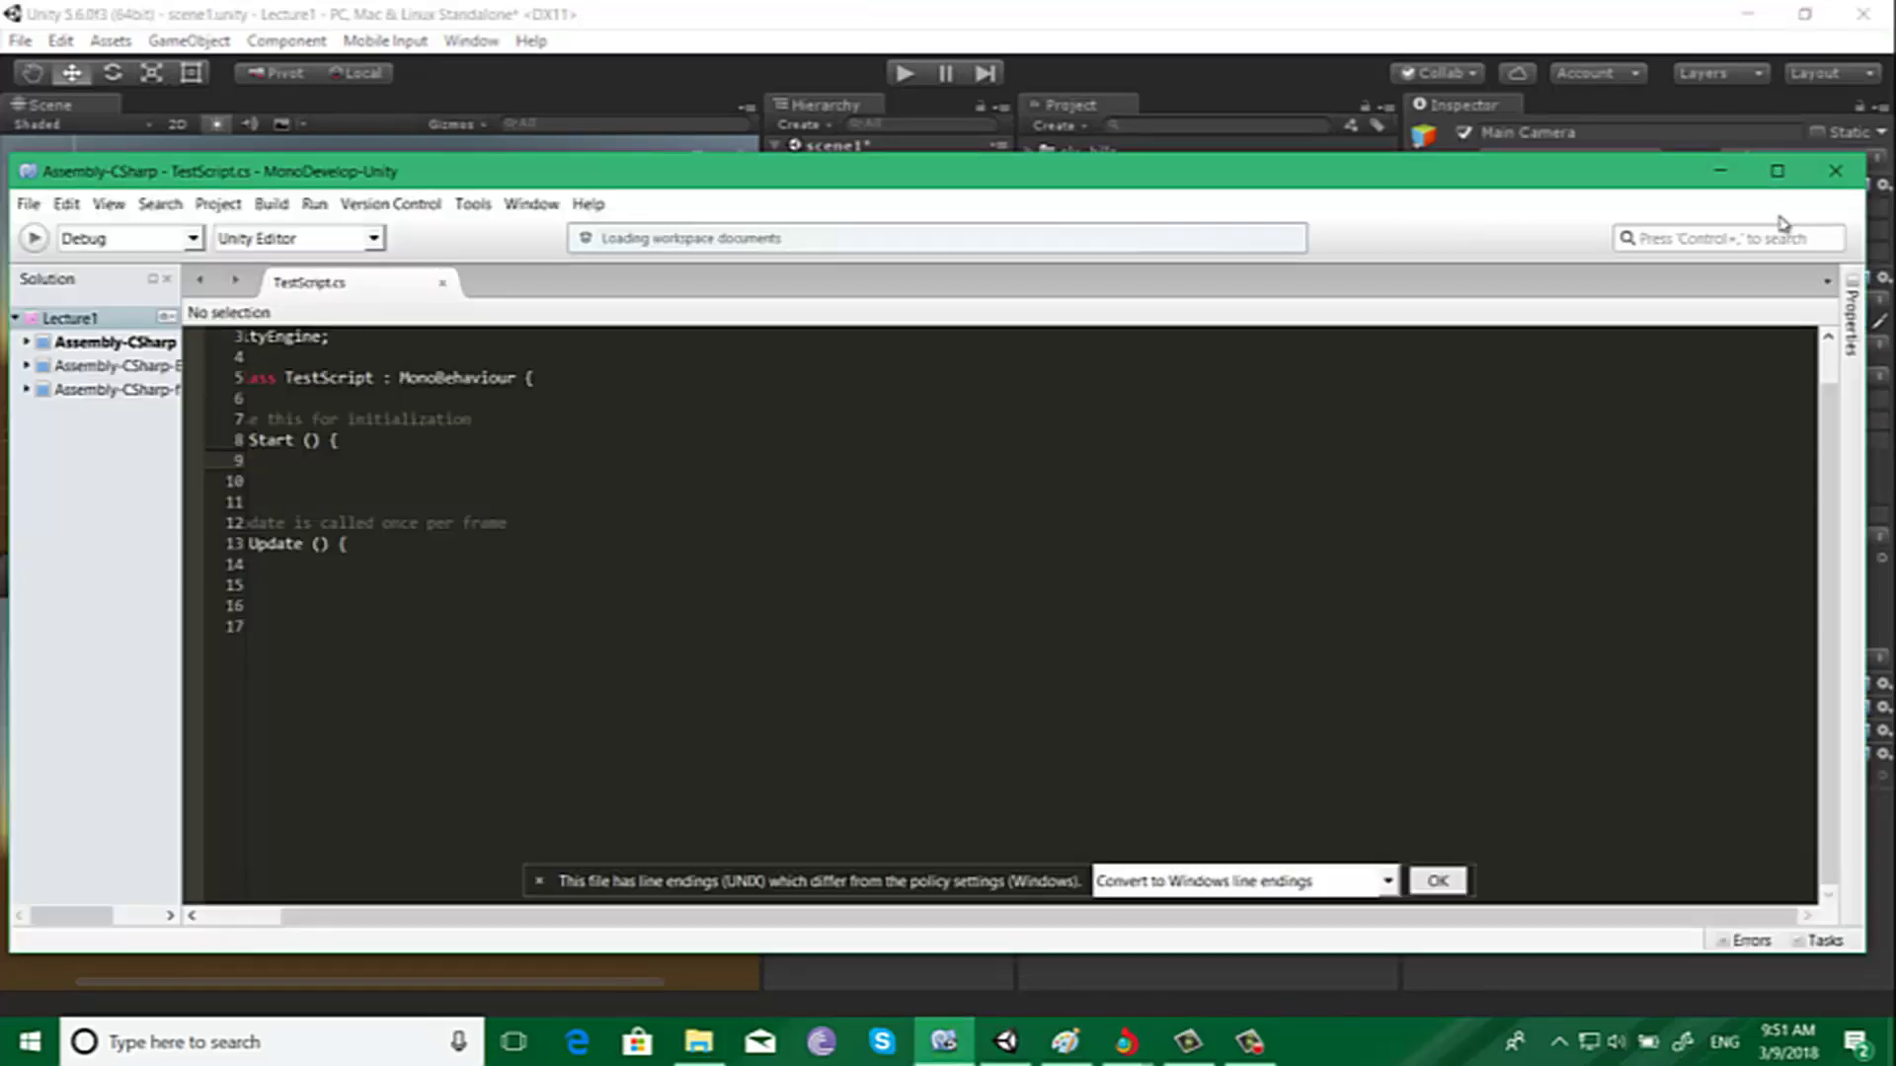
Step: Maximize MonoDevelop and delete the Start method from TestScript
left_click(1777, 171)
scroll(707, 415, "up", 5, "ctrl")
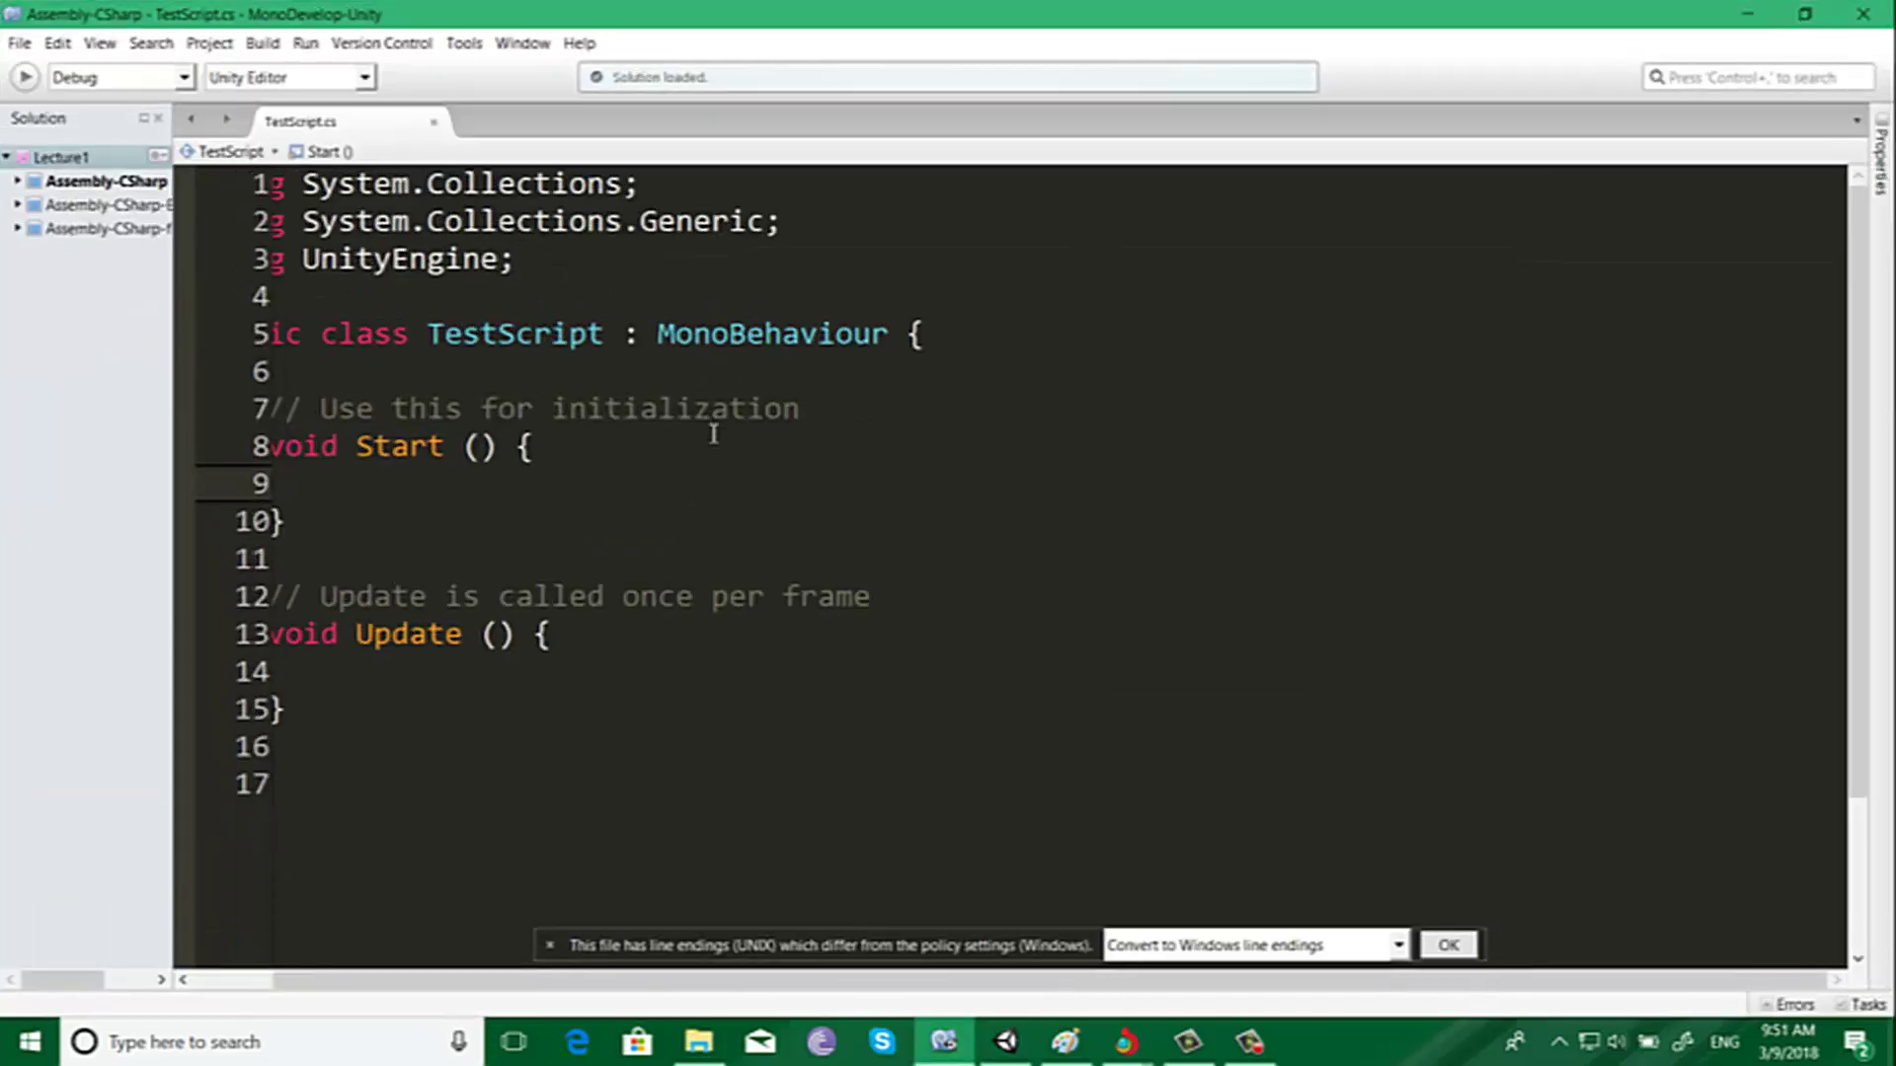
scroll(711, 431, "up", 1, "ctrl")
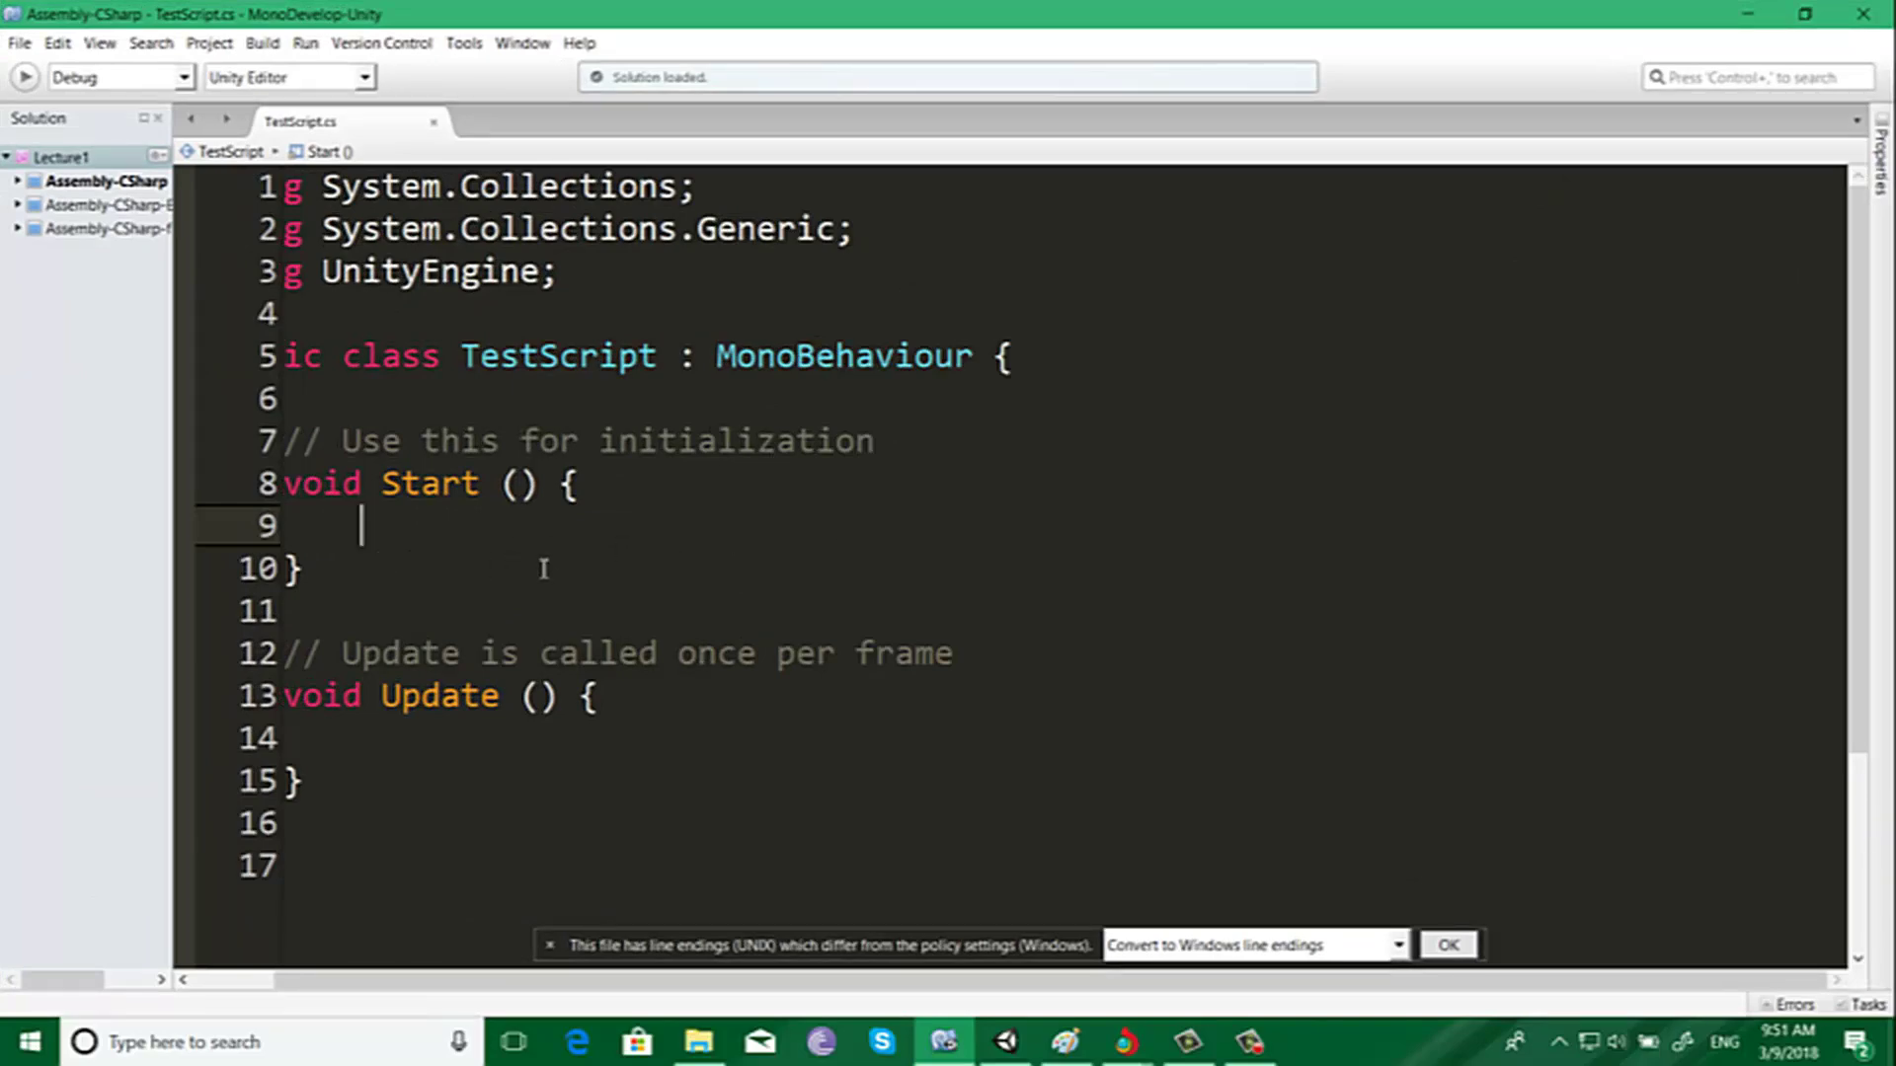
left_click(289, 568)
left_click_drag(275, 518, 283, 449)
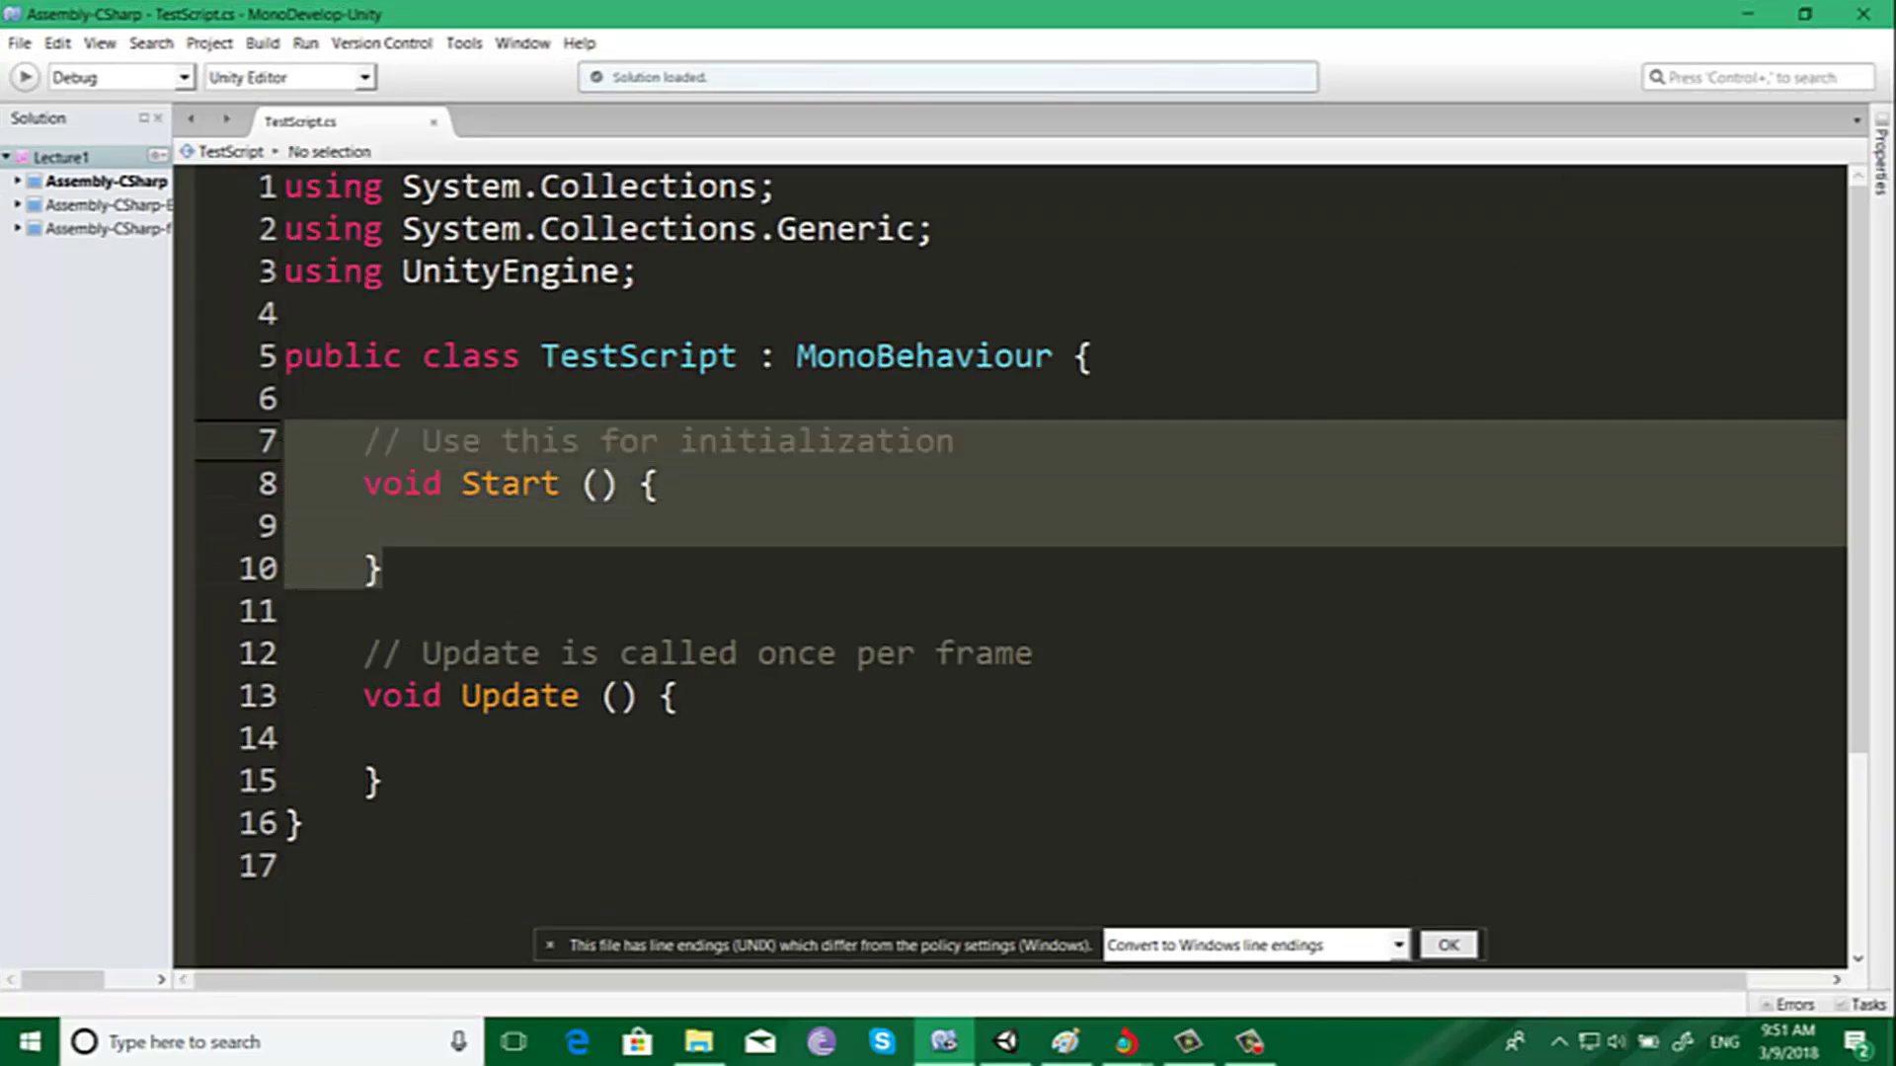
key("Delete")
Step: Add Debug.Log("Update"); inside the Update method and save the script
left_click(453, 612)
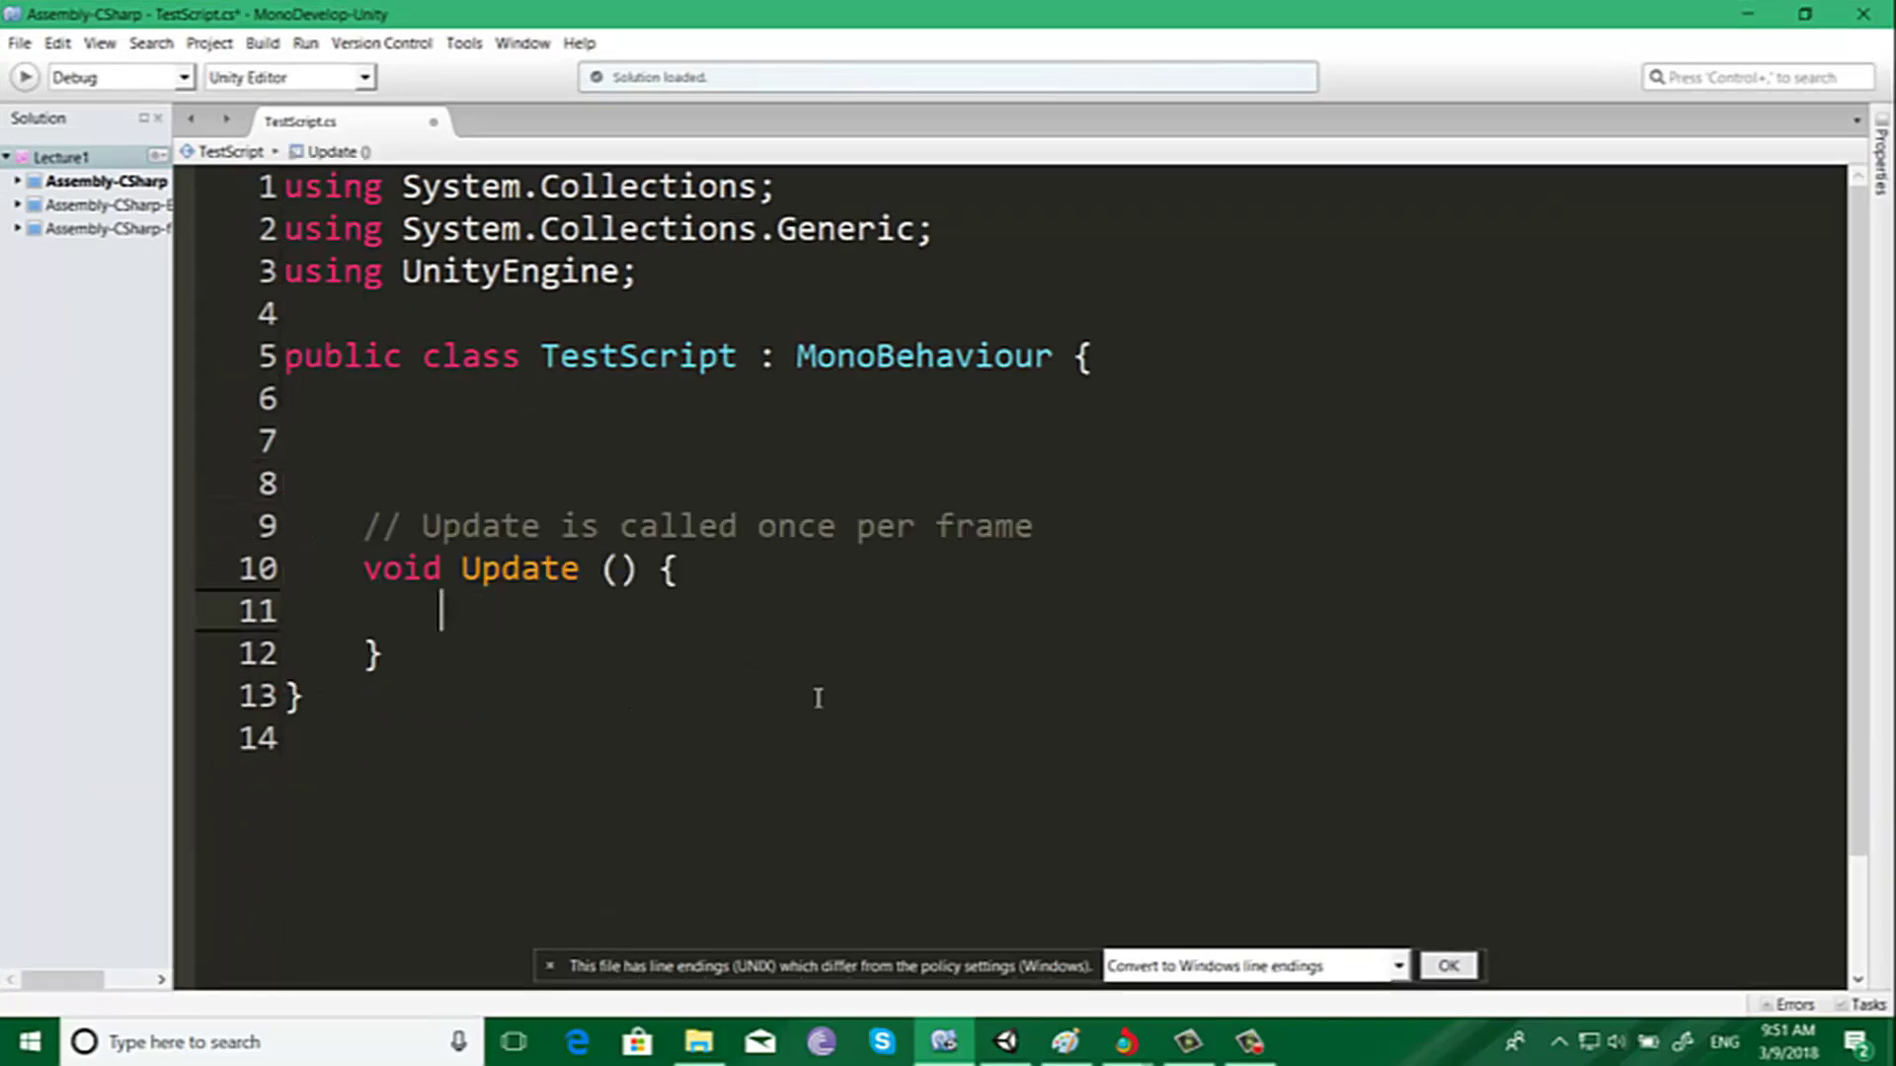
type("debug")
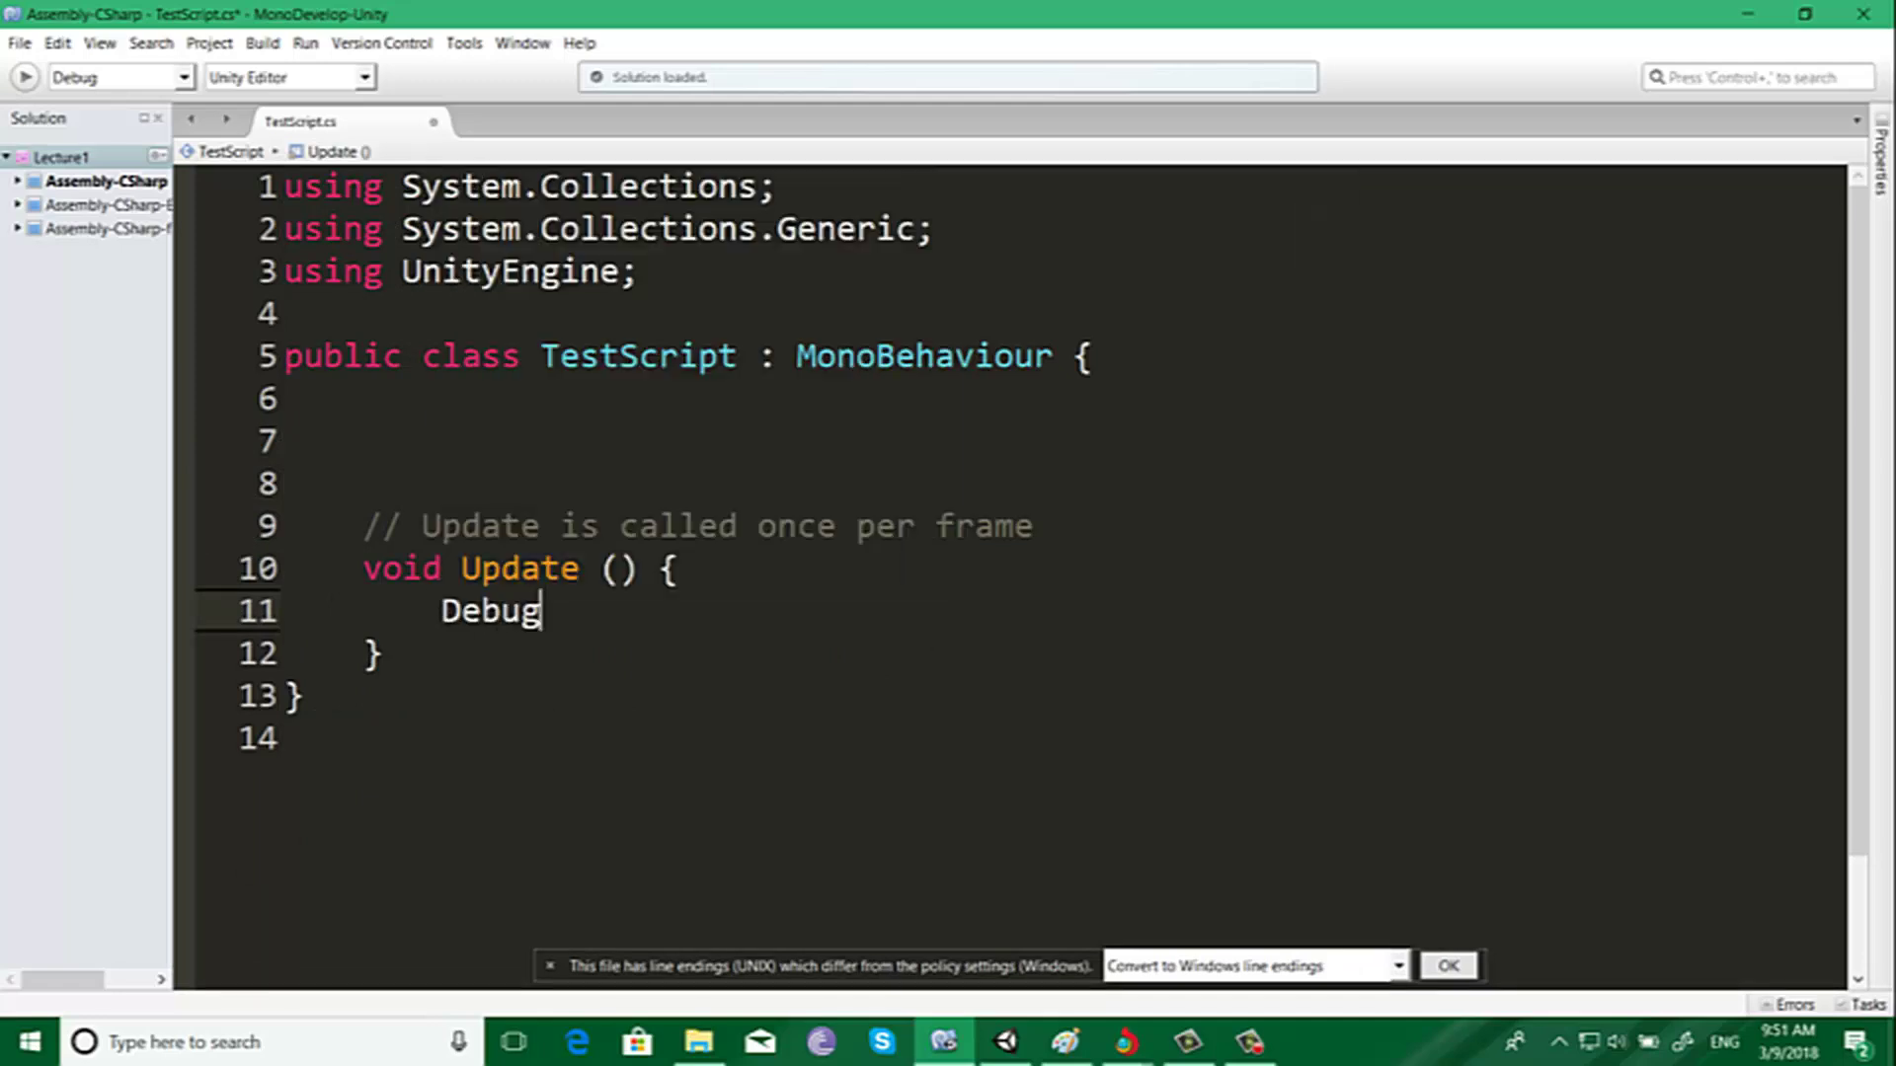
type(".LOg")
key("Return")
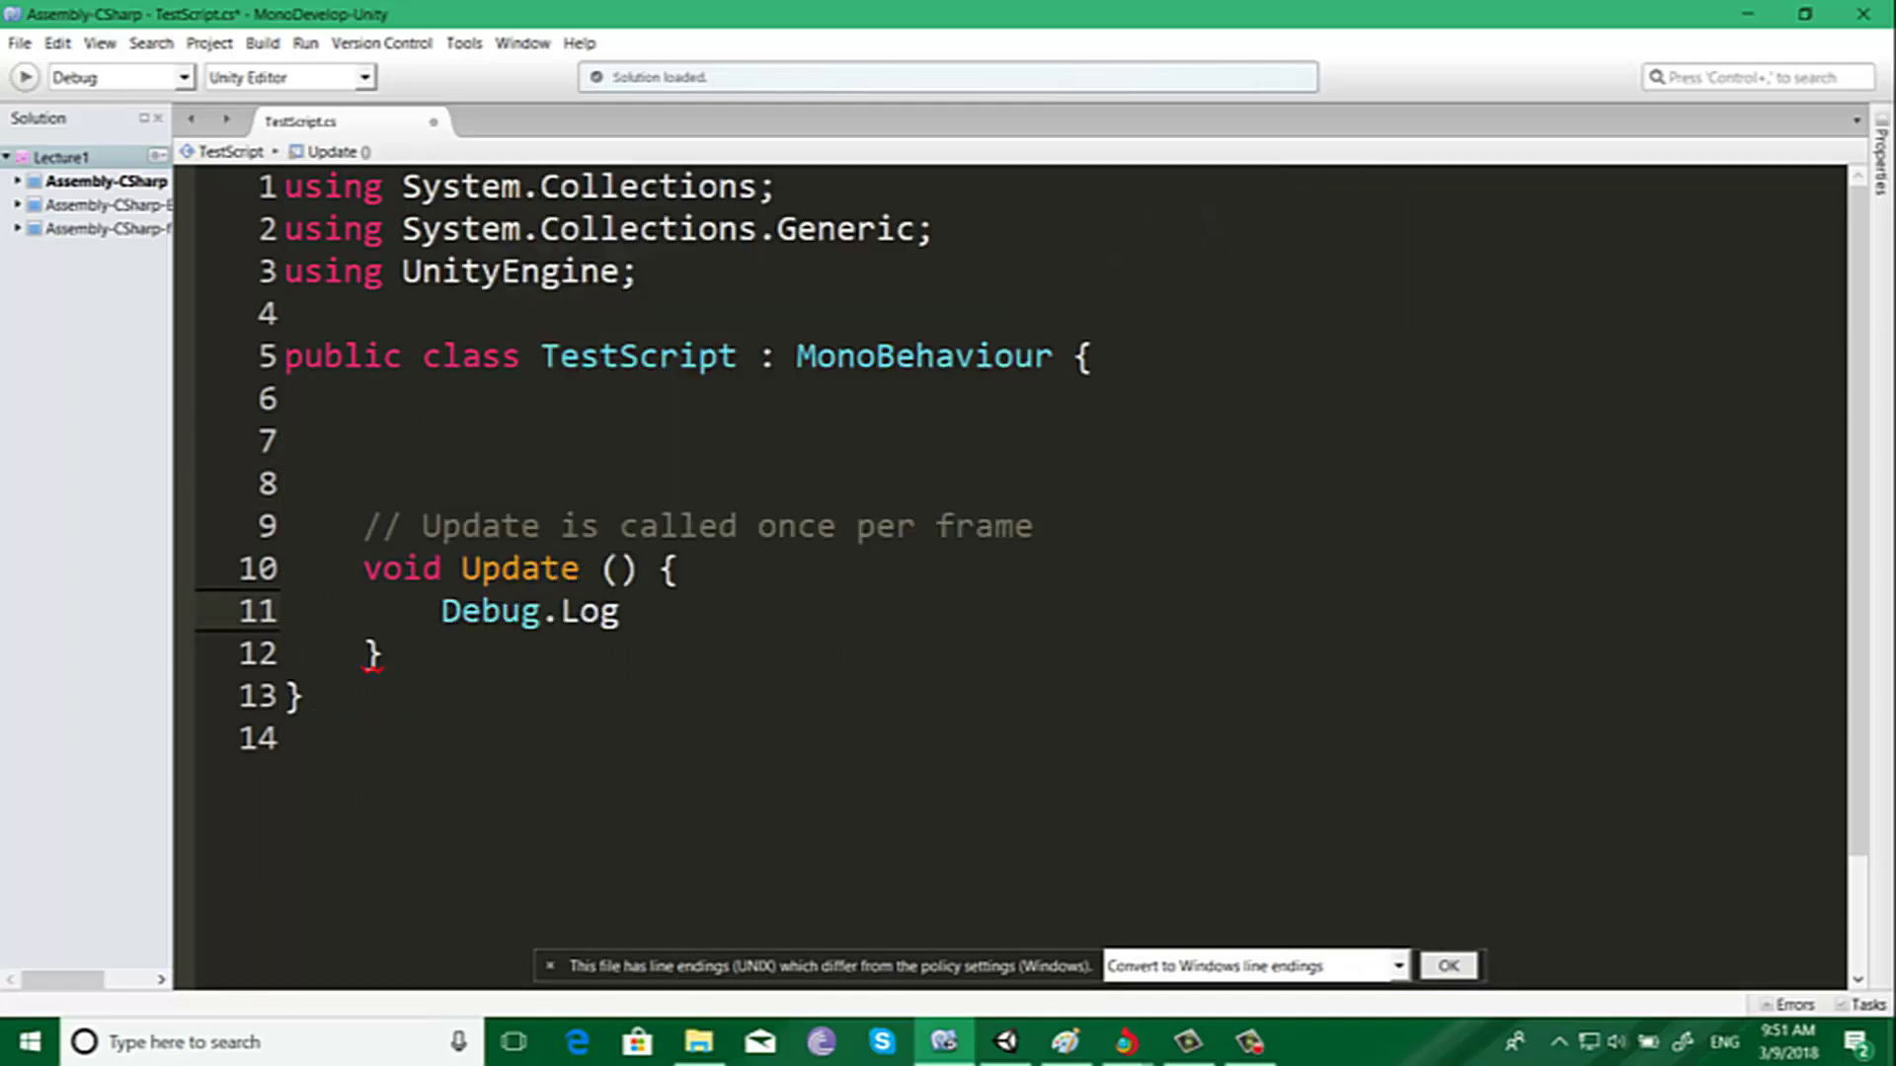
type("();")
key("Left")
key("Left")
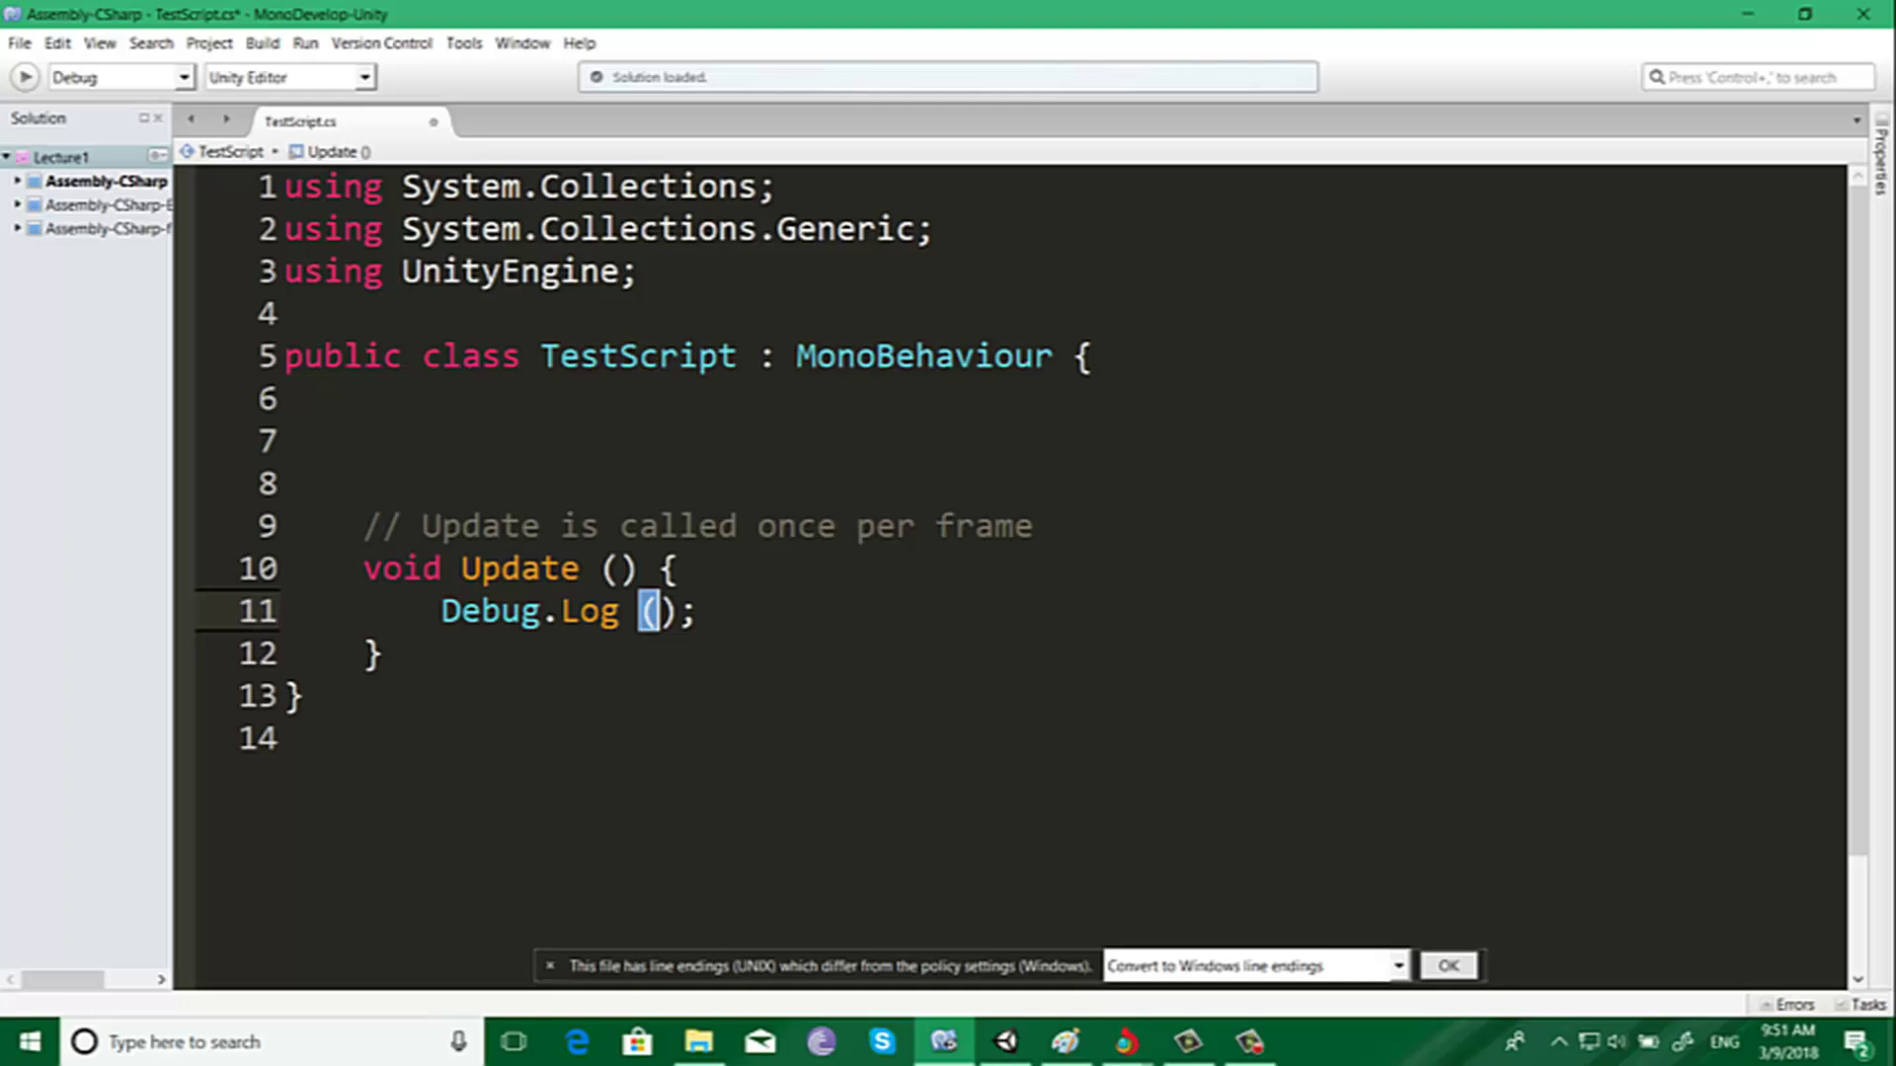
type("\"")
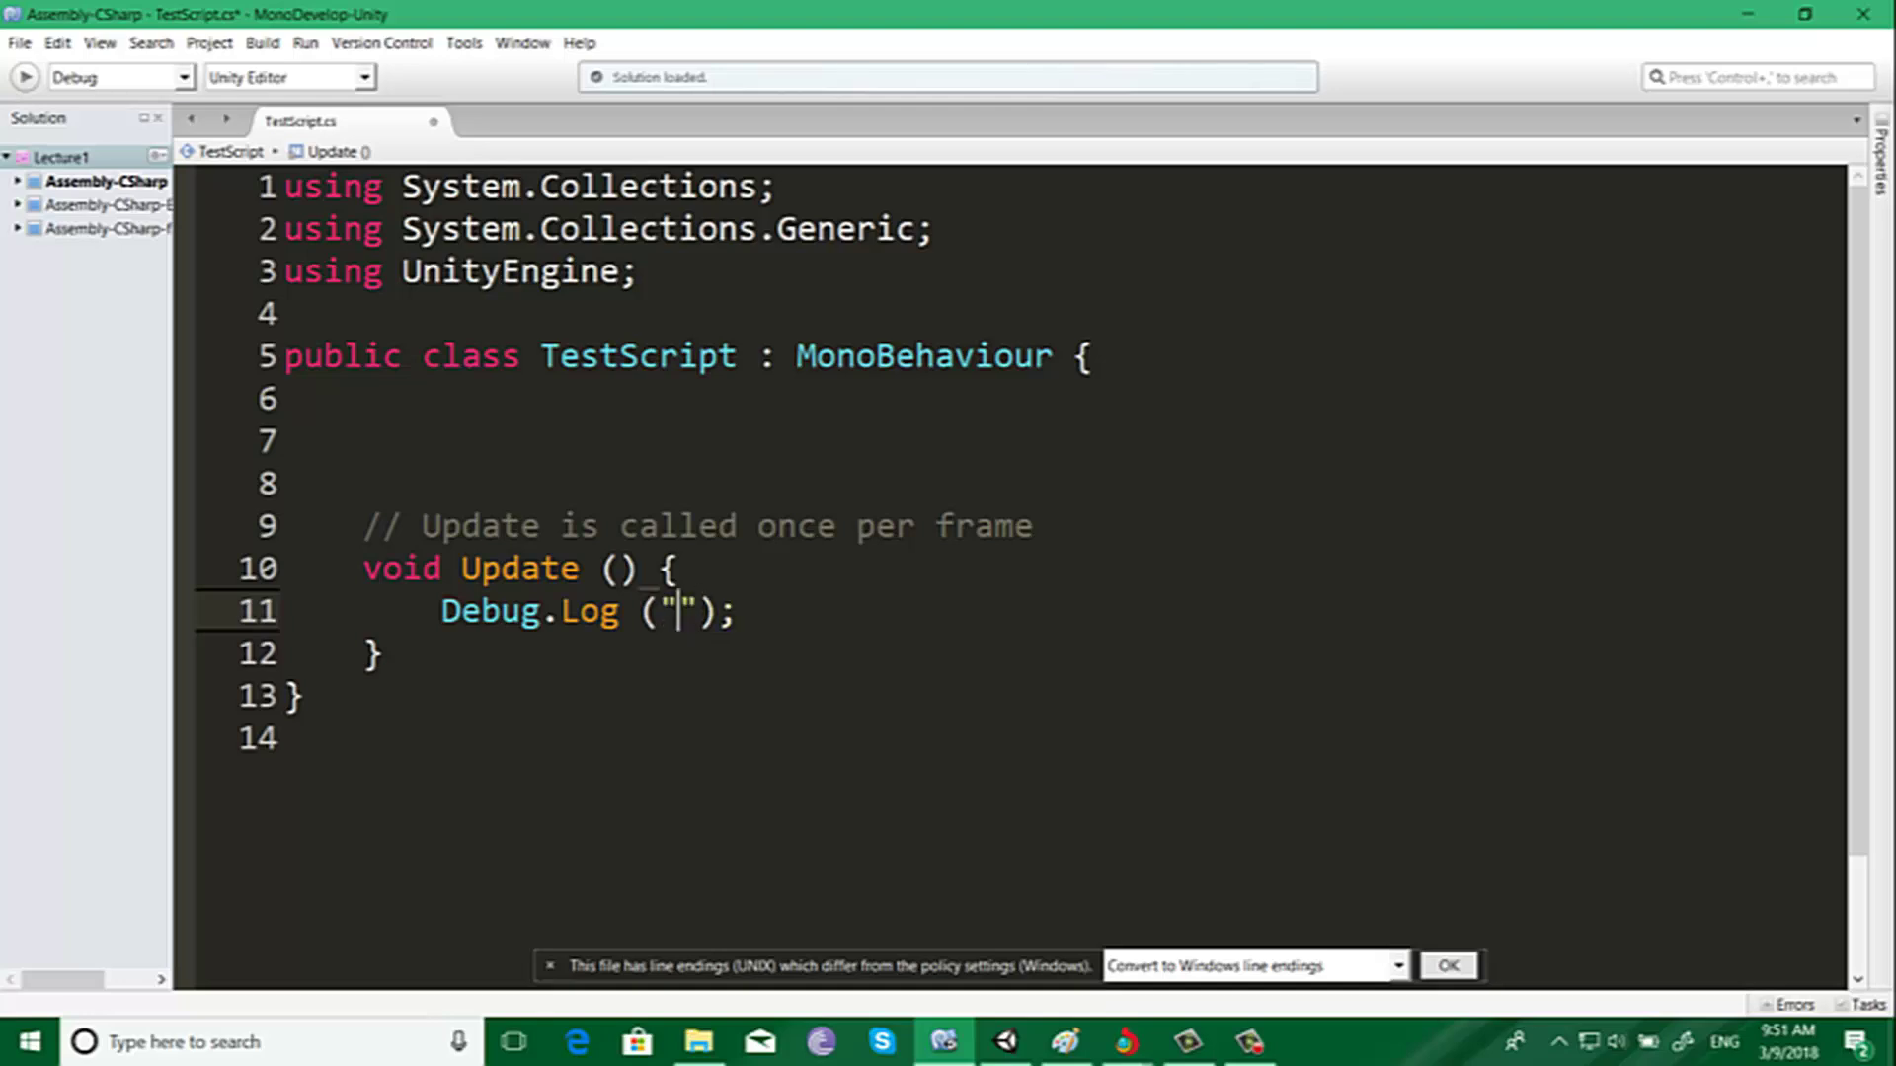
type("Update")
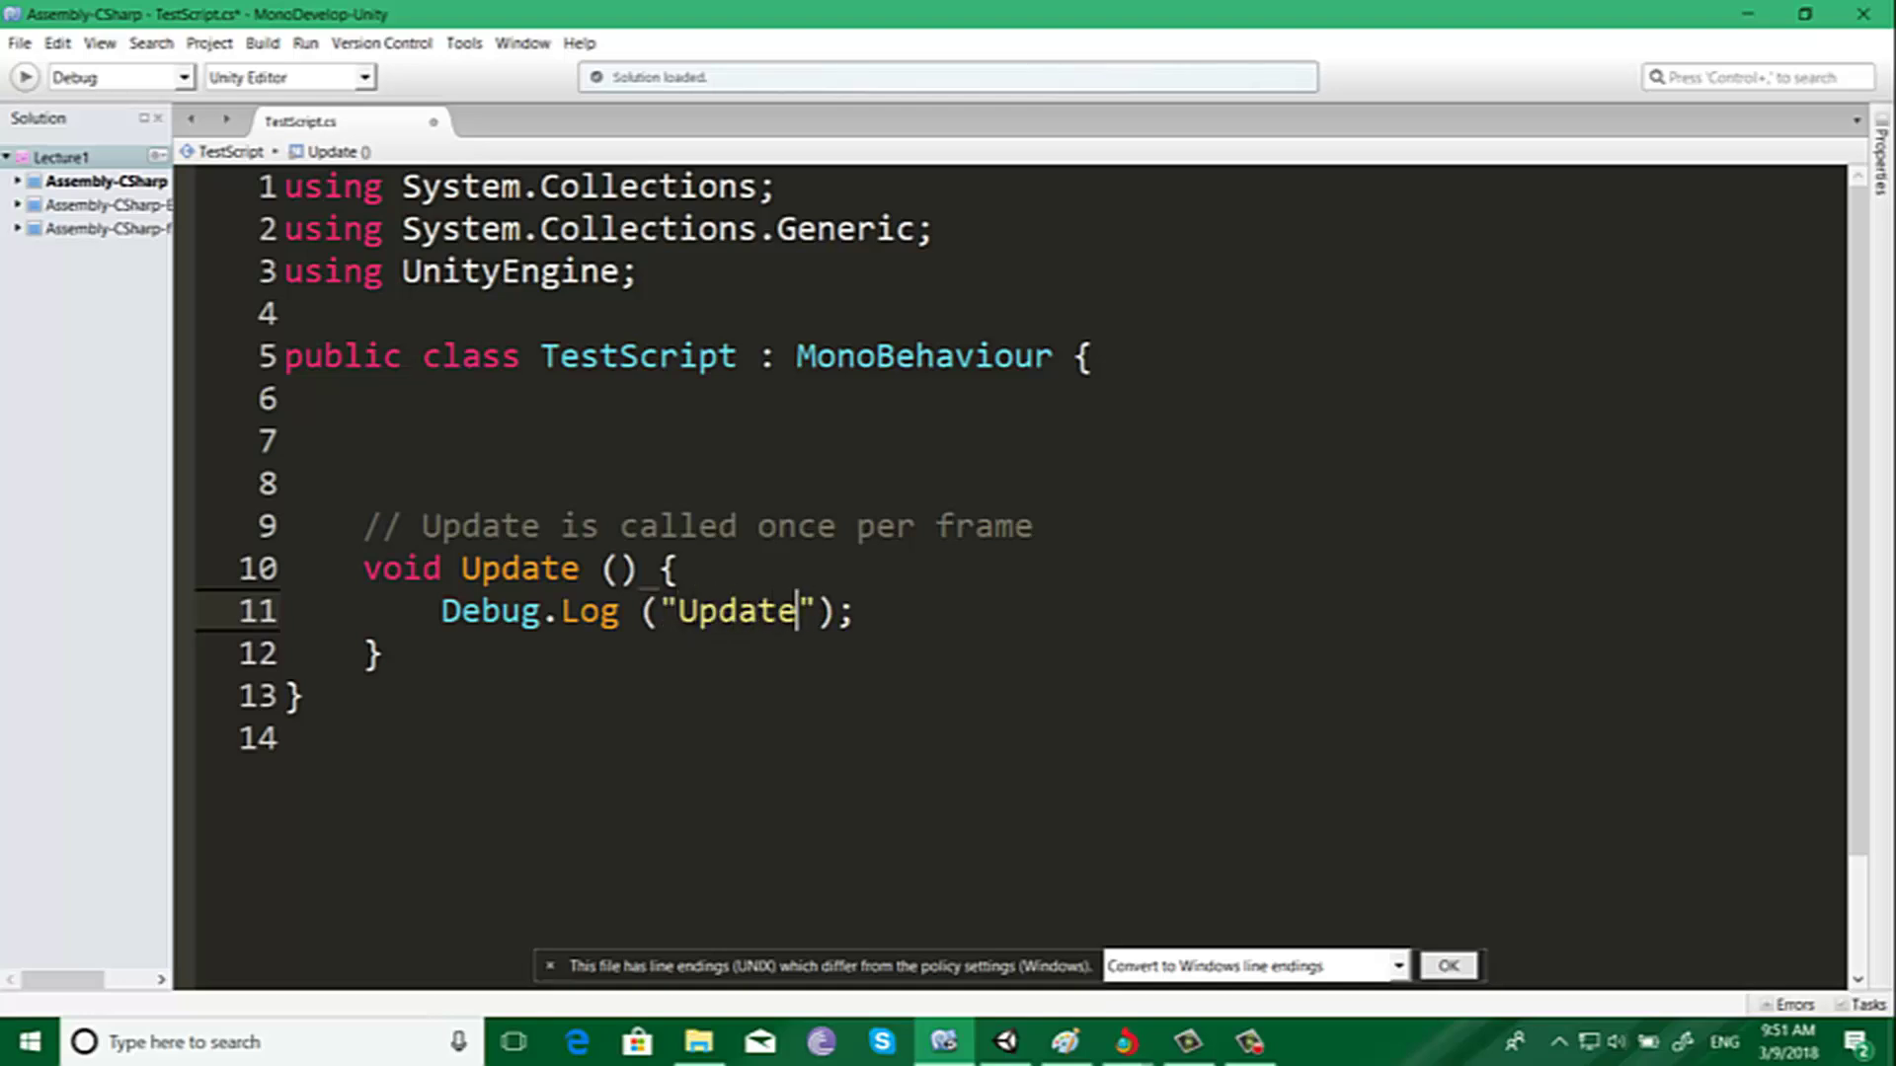
key("ctrl+s")
Step: Return to Unity, play the scene, and open the Console to view the Update logs
left_click(1747, 13)
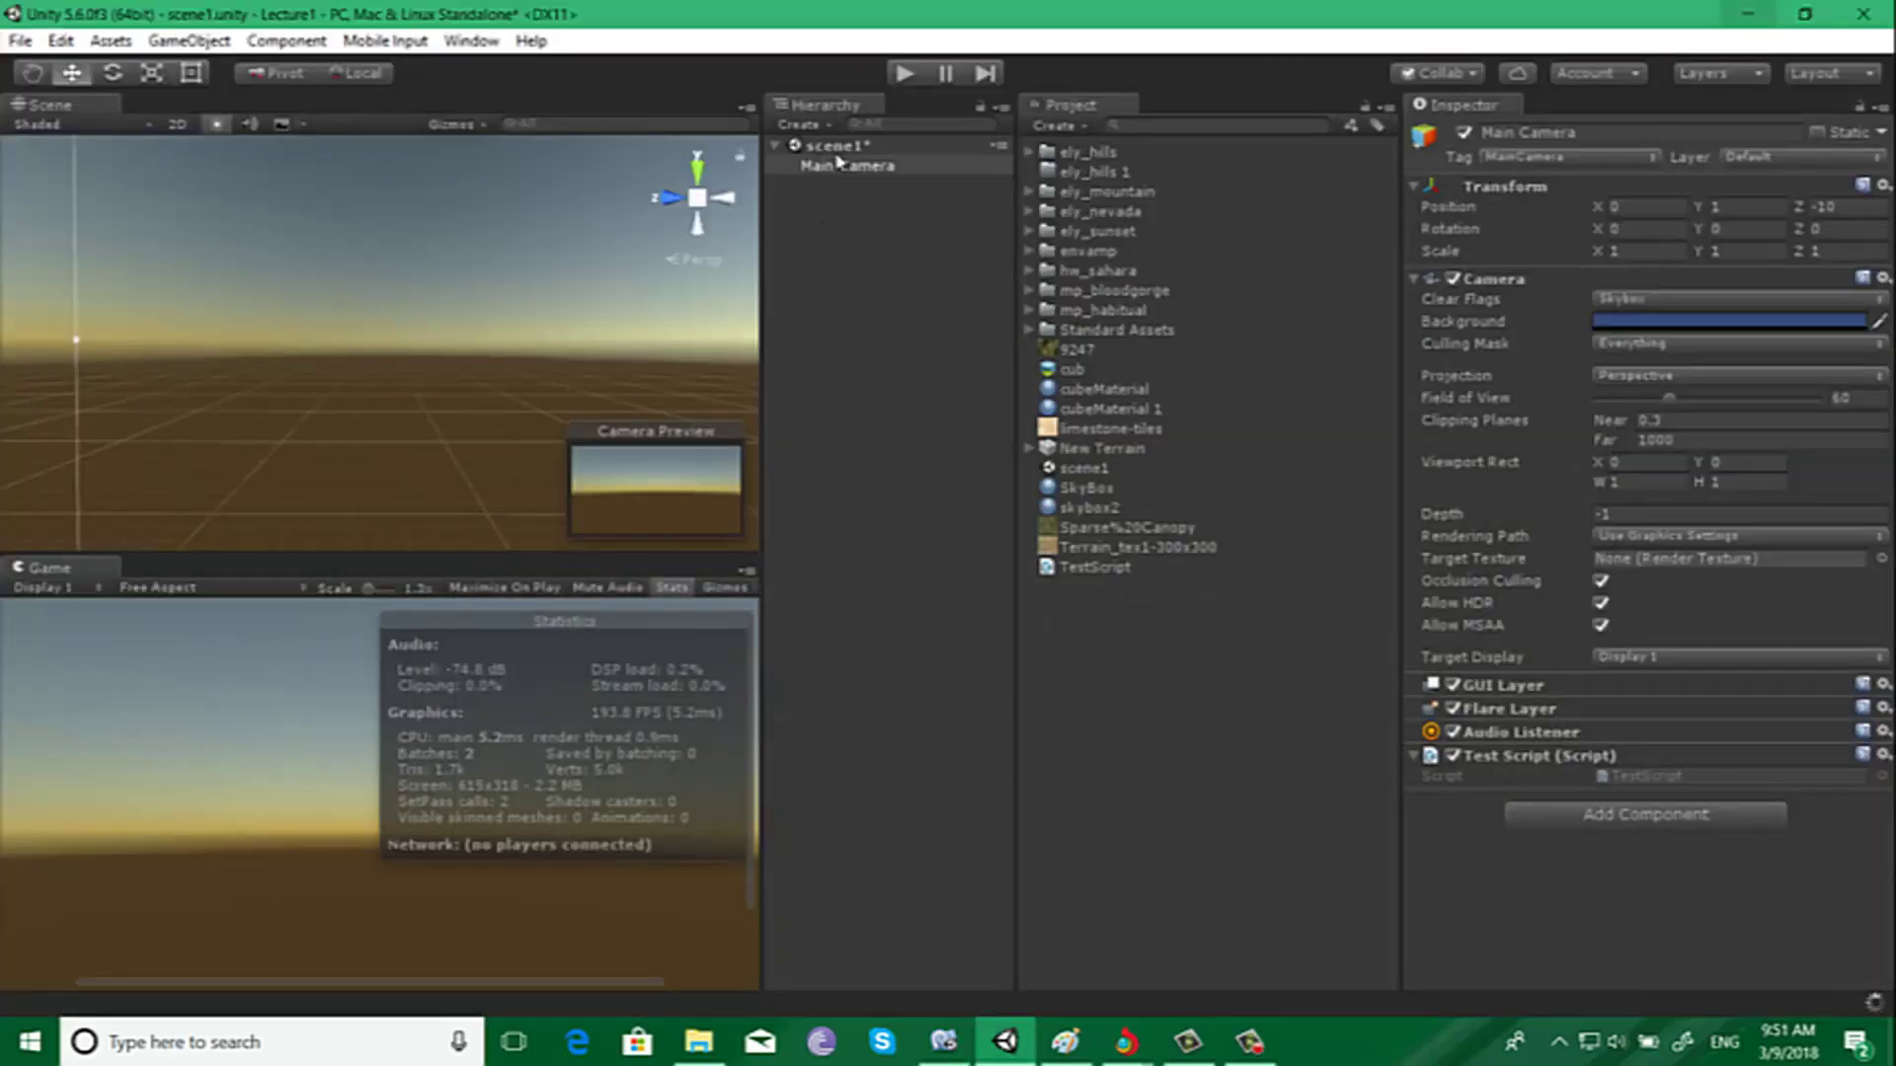
left_click(906, 75)
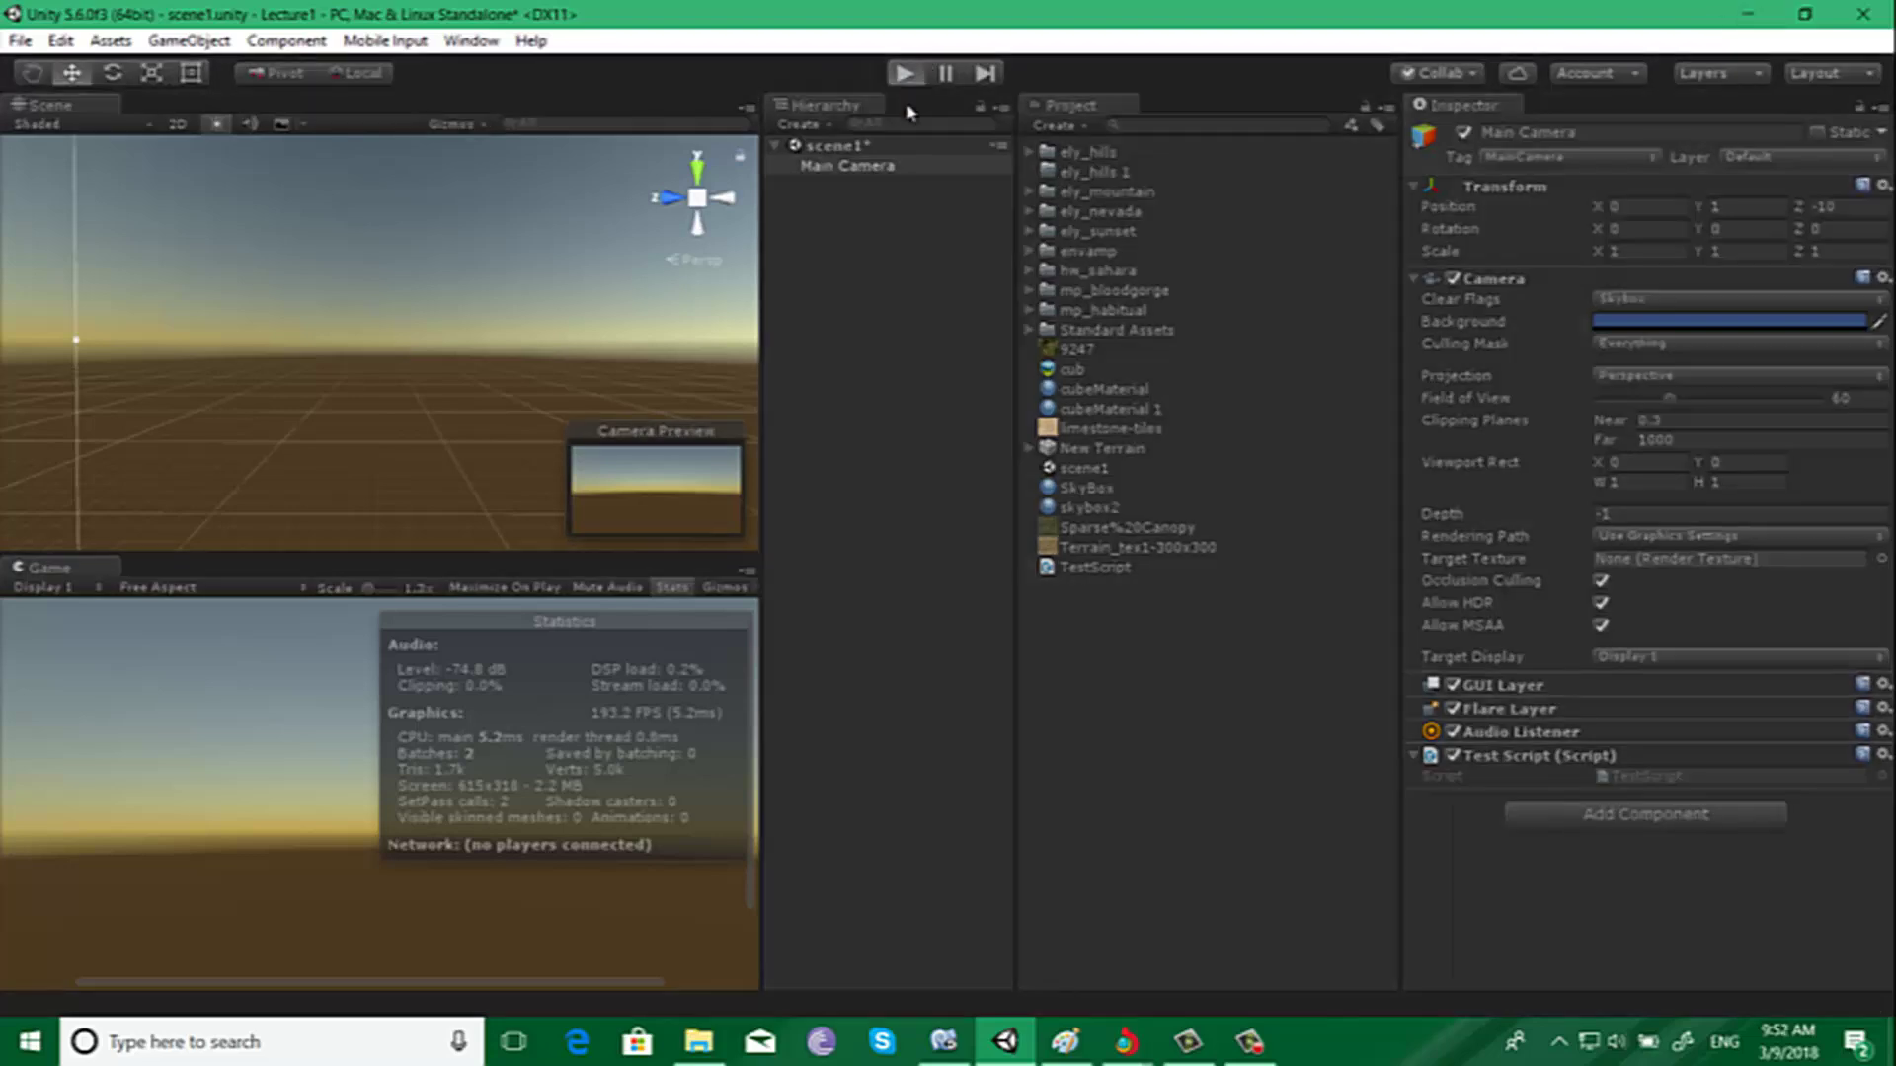
left_click(329, 1020)
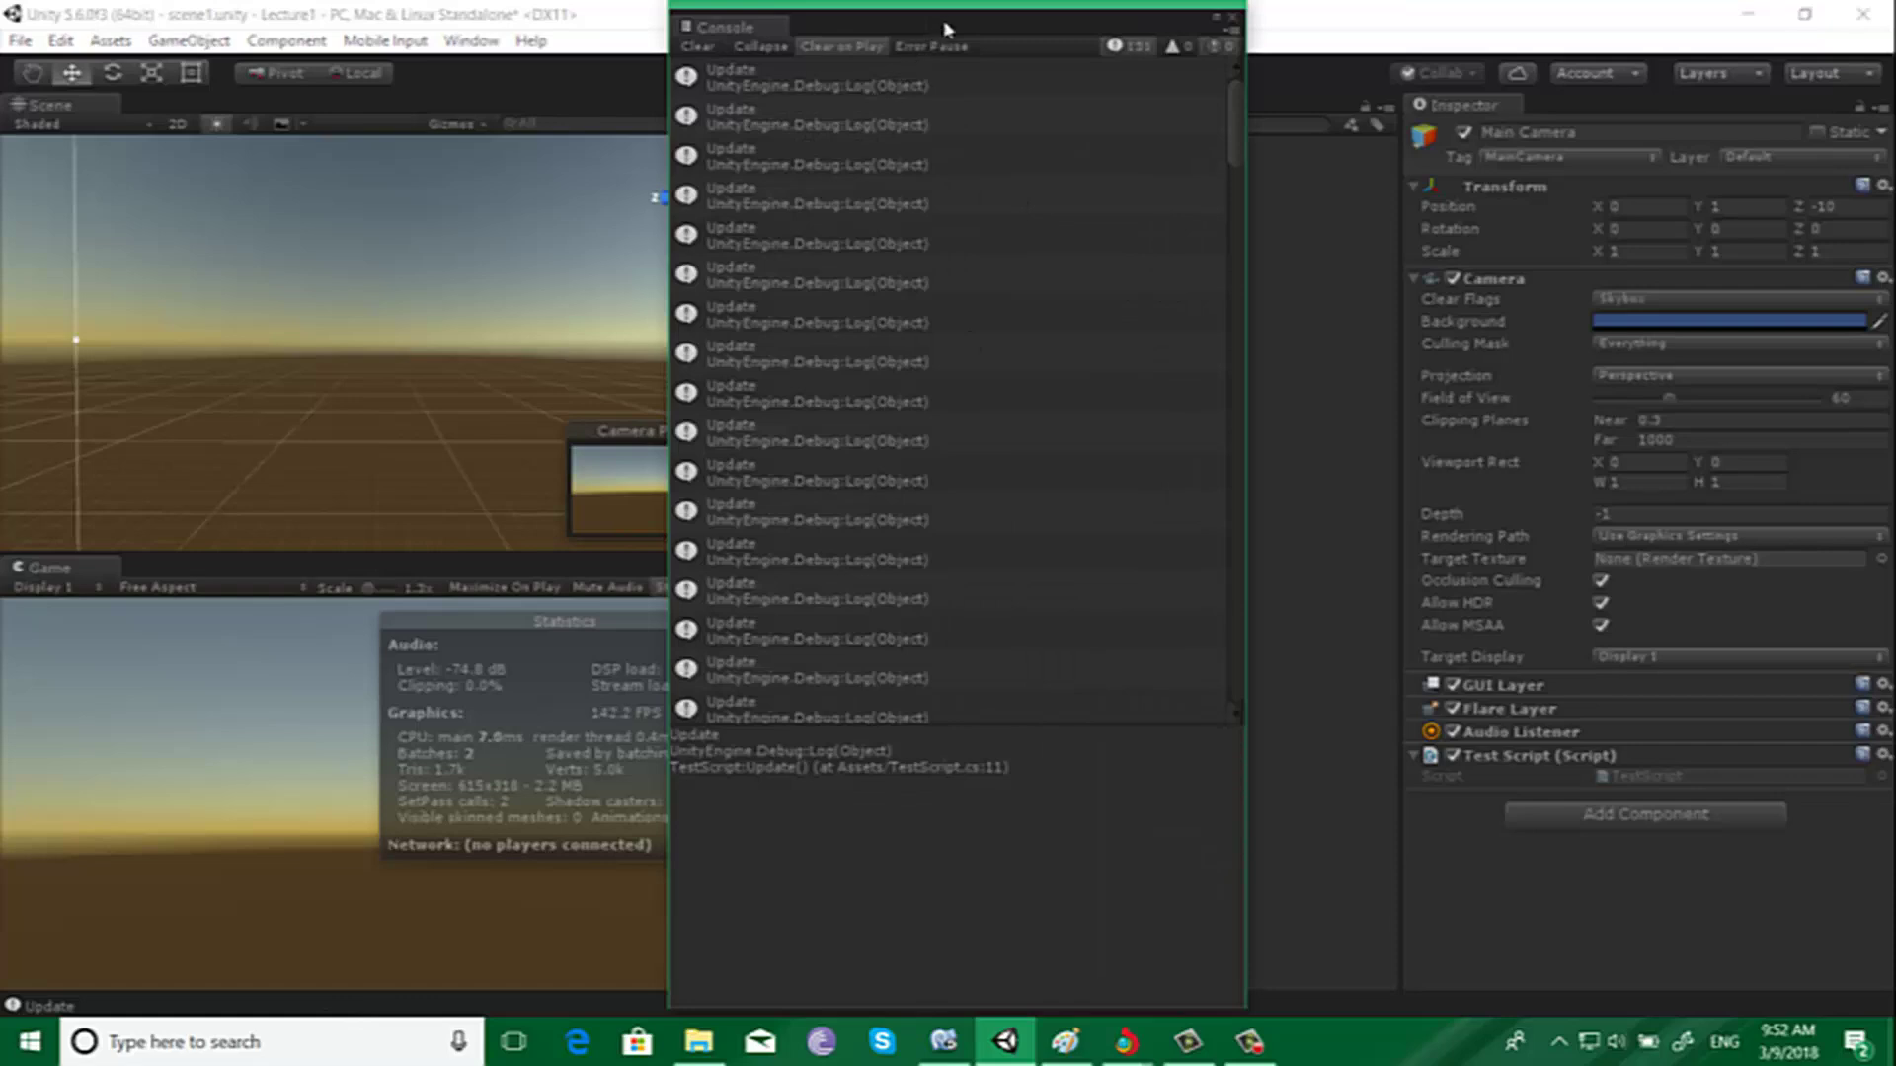
left_click_drag(943, 29, 1103, 36)
scroll(1116, 404, "down", 1)
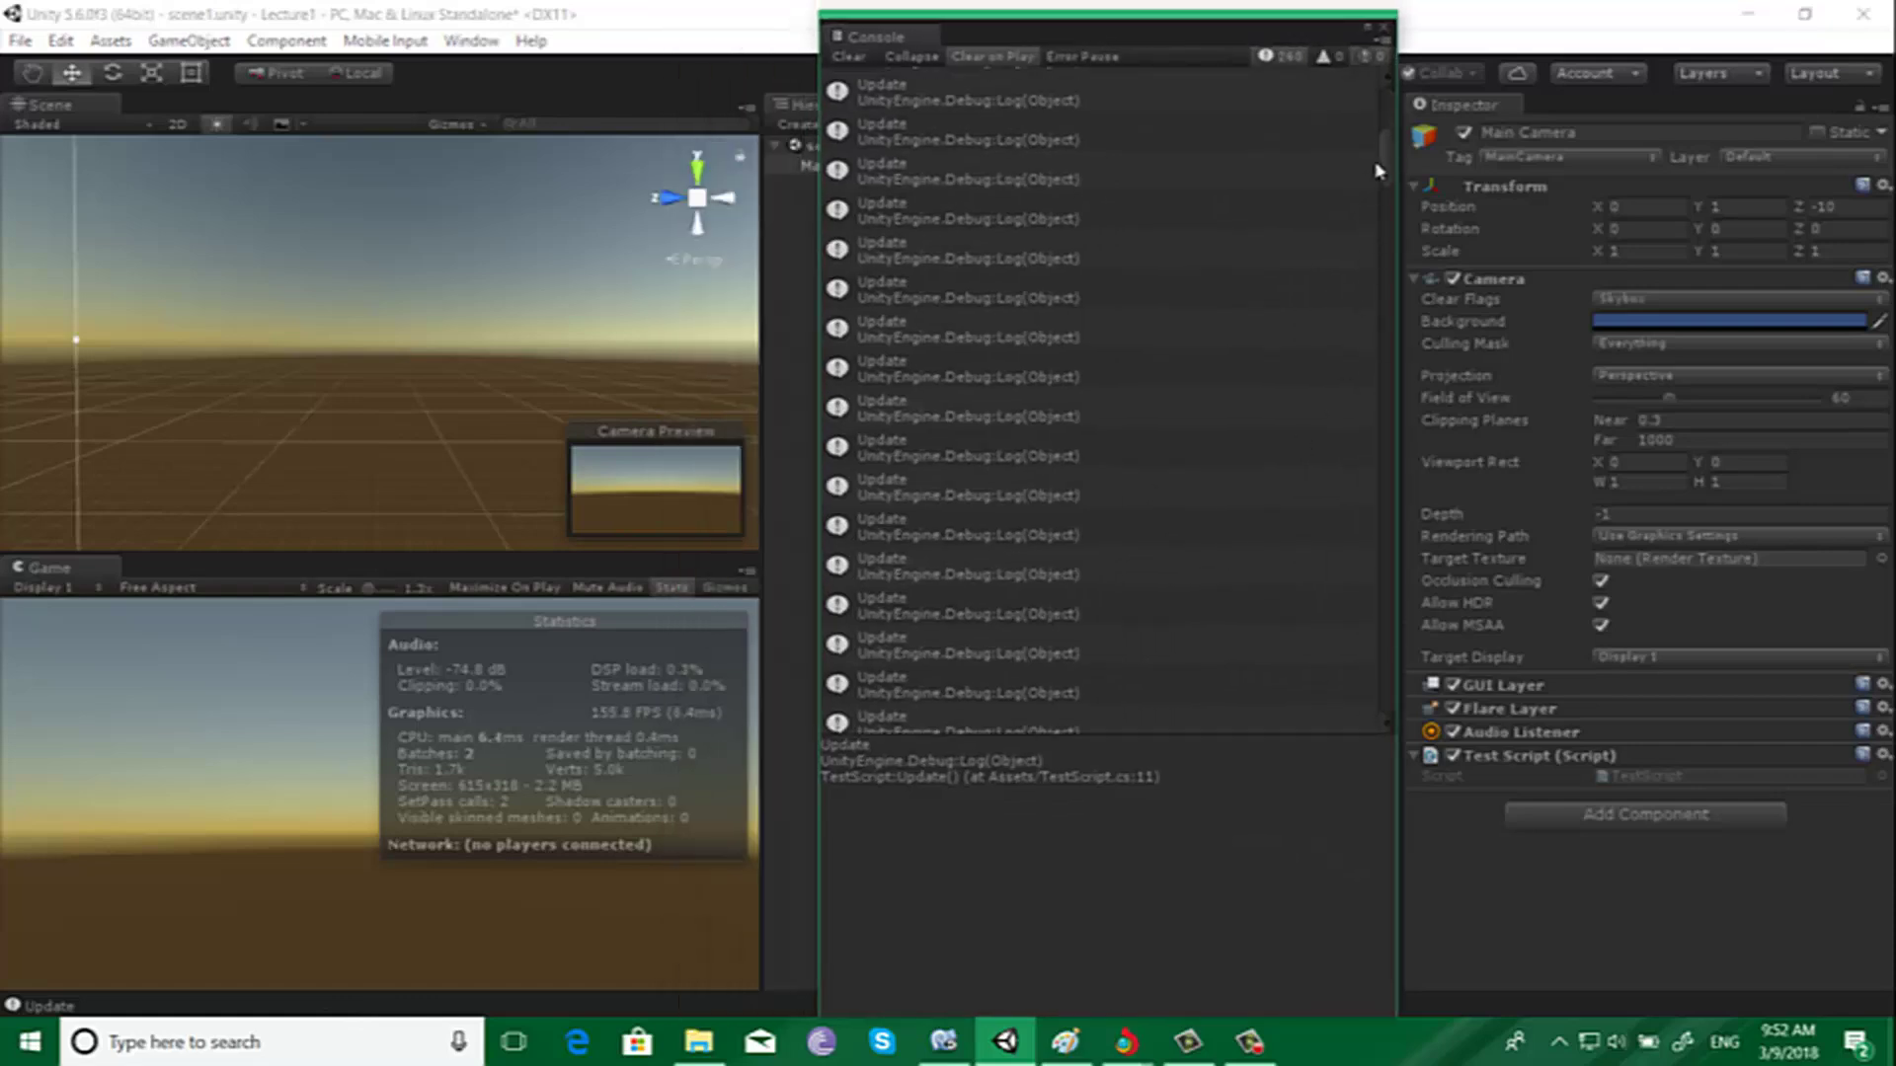
left_click_drag(1388, 180, 1387, 696)
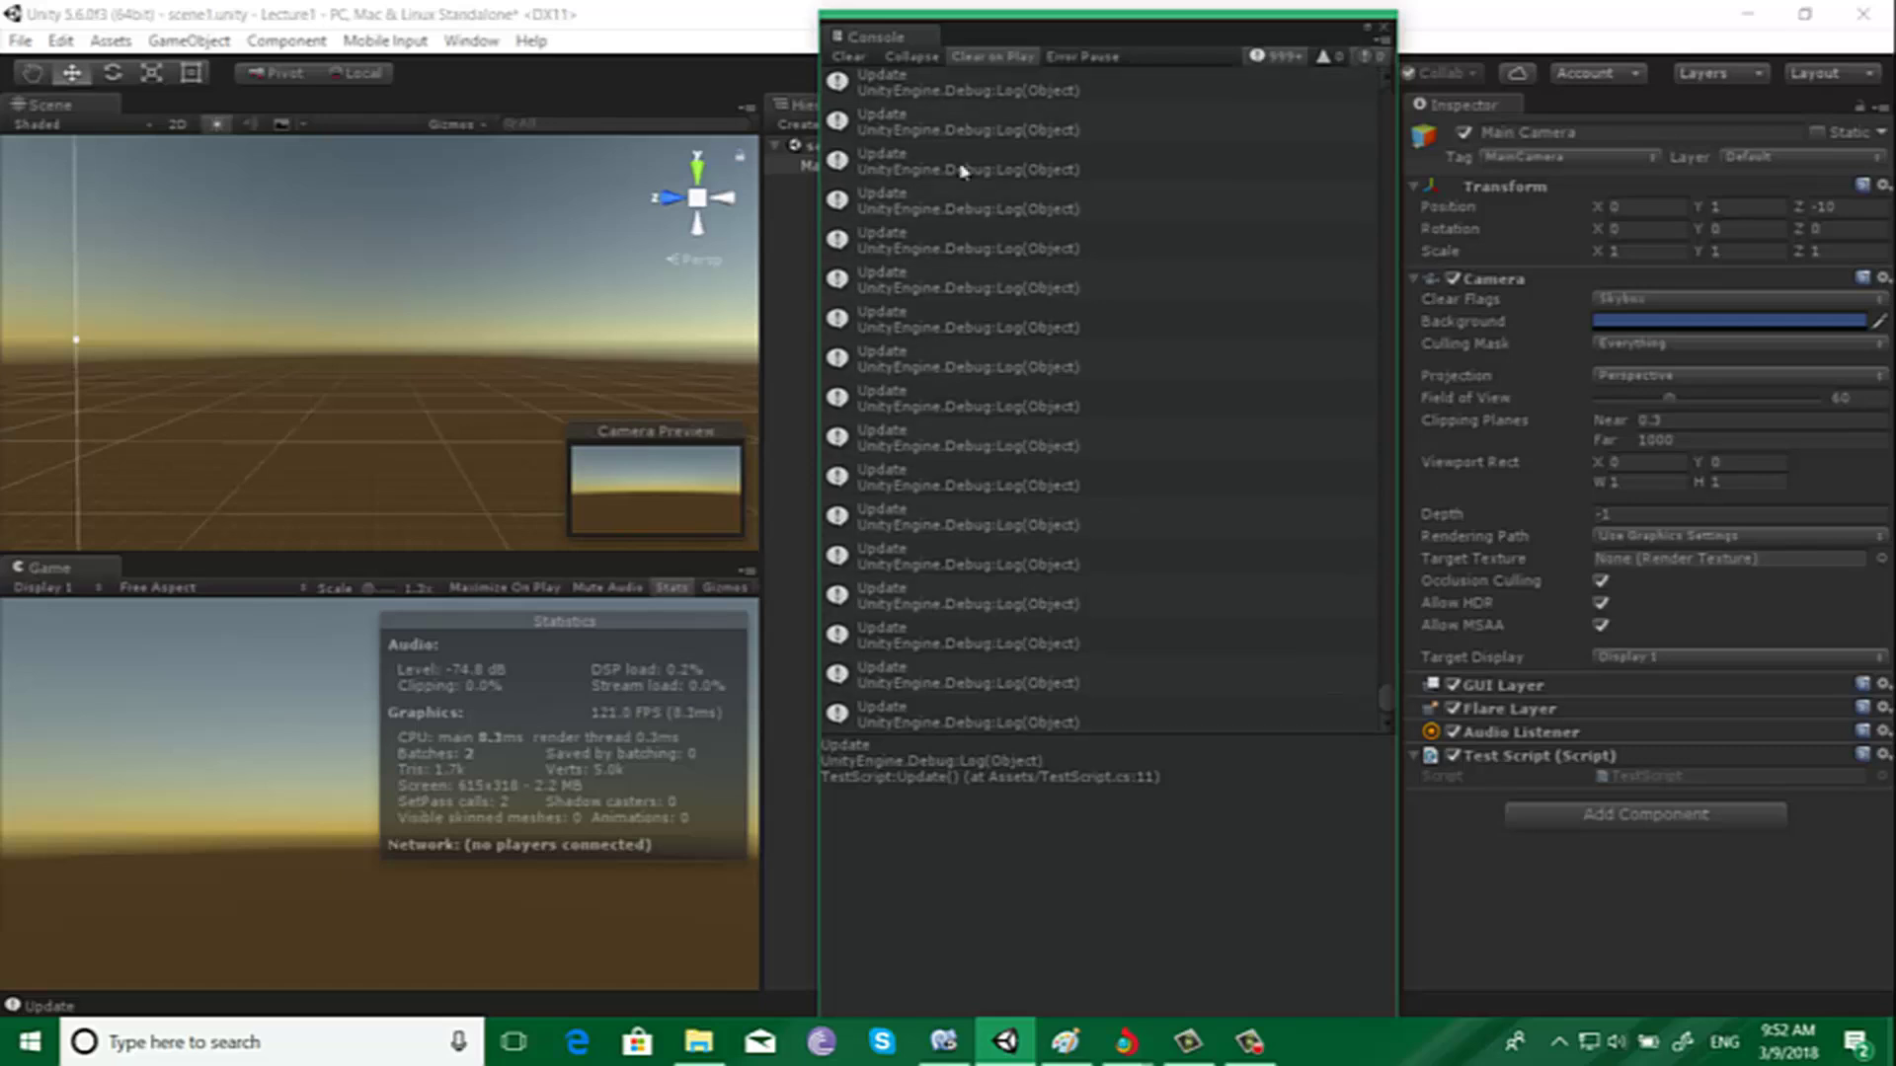
Step: Clear the Console, enable Collapse for one counted Update entry, stop play, and return to TestScript.cs
left_click(848, 57)
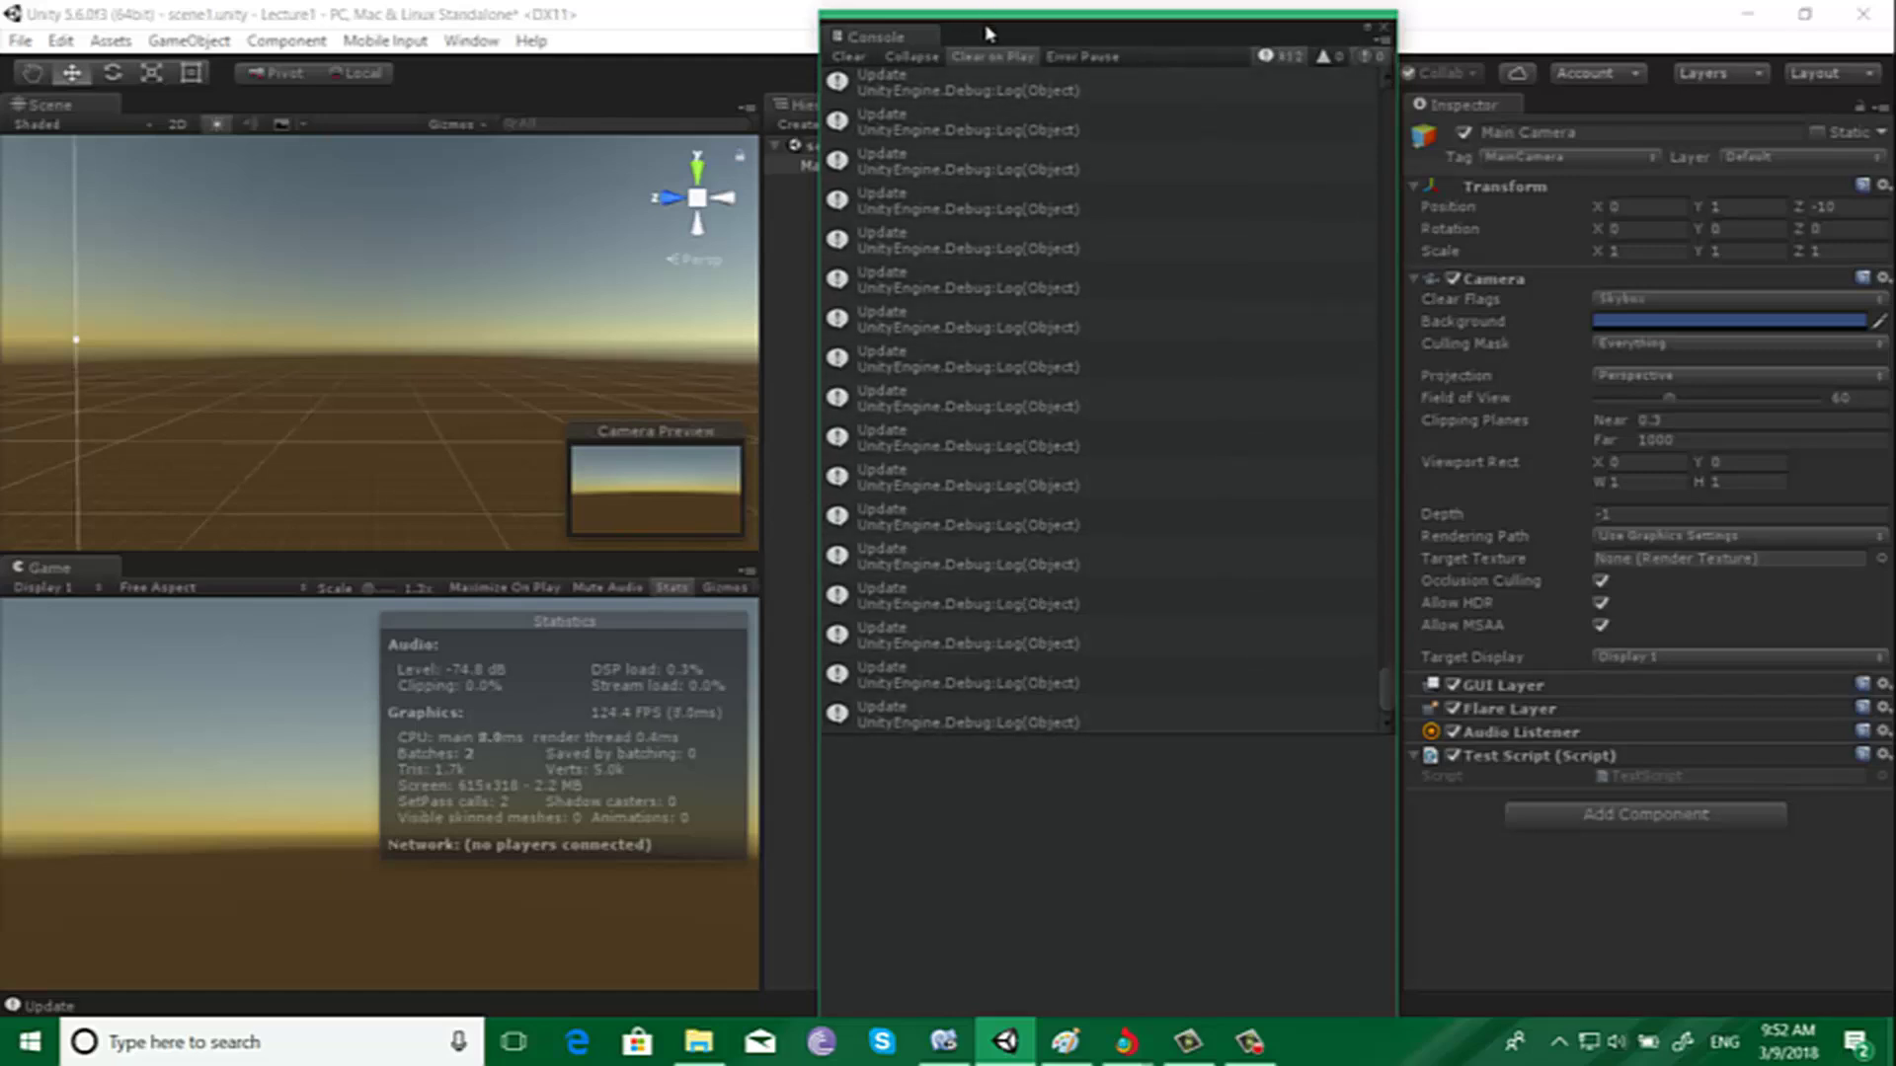
left_click_drag(1007, 35, 1117, 54)
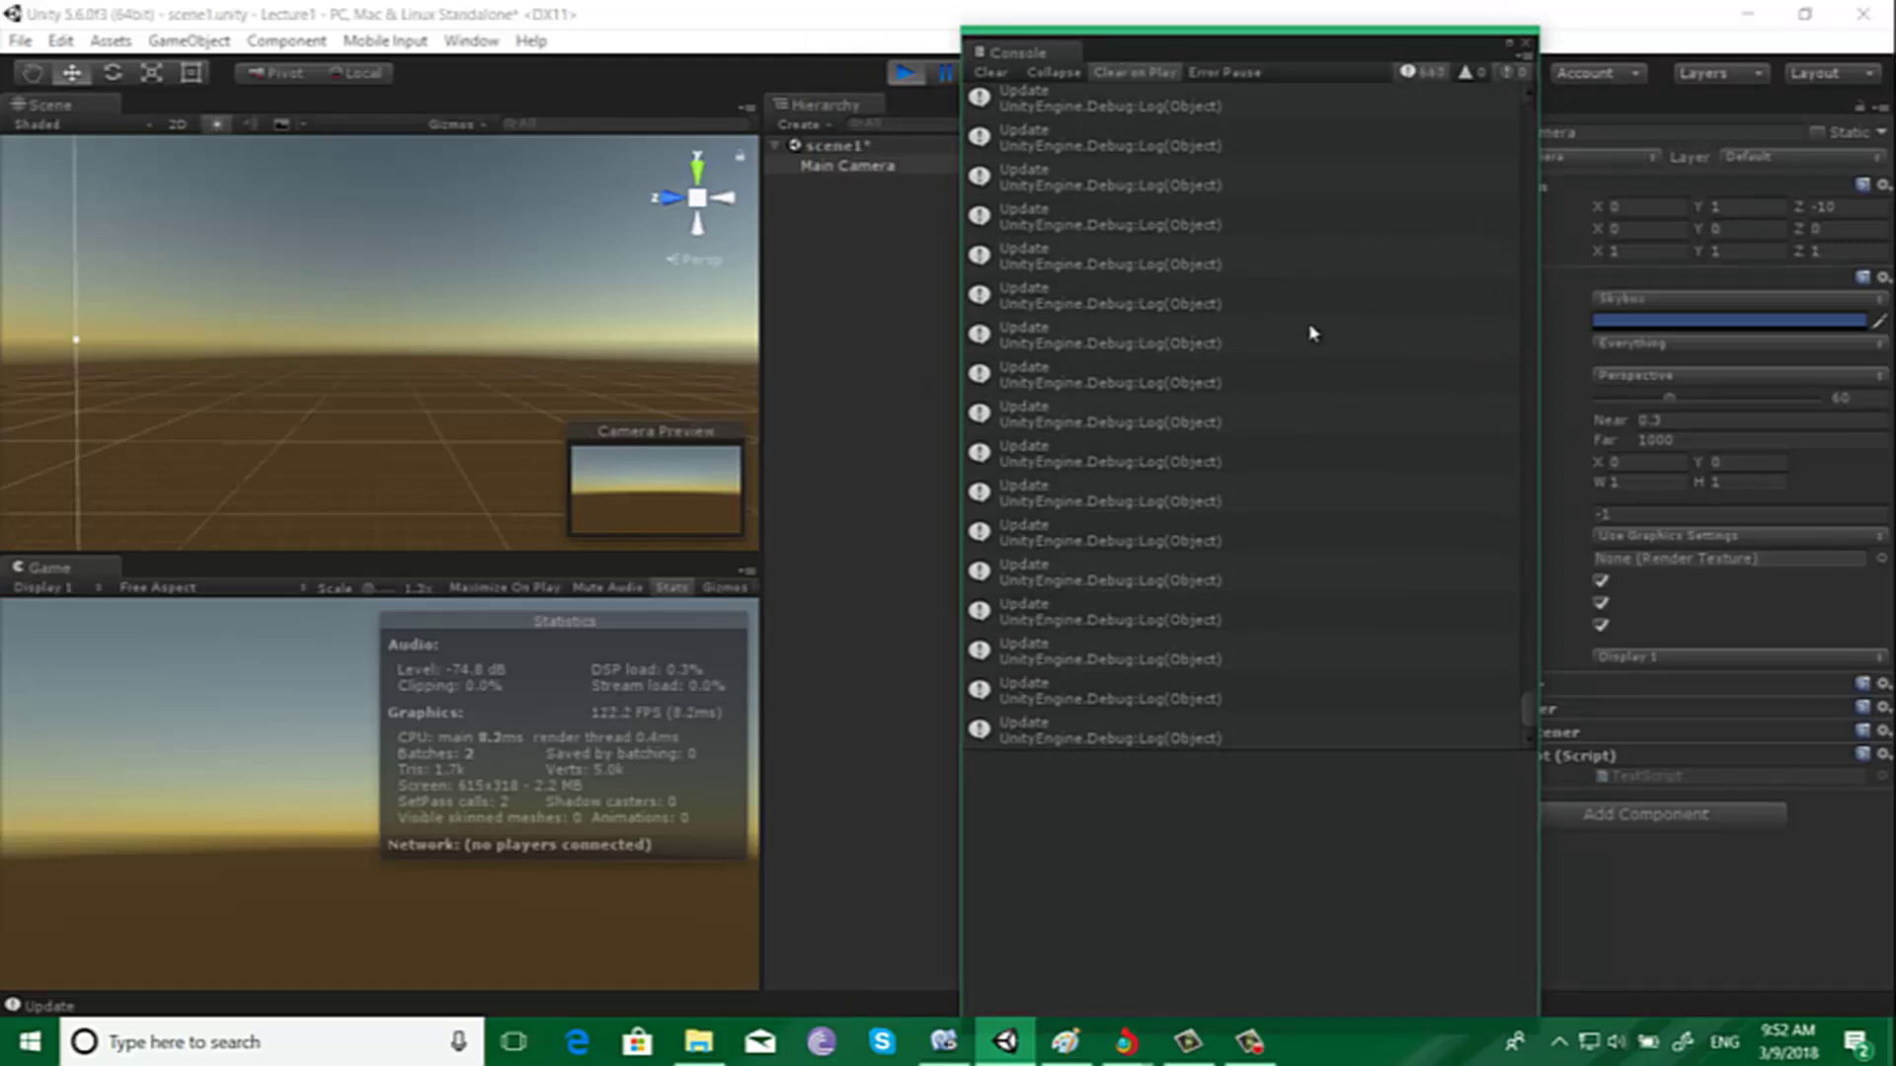
left_click(1053, 74)
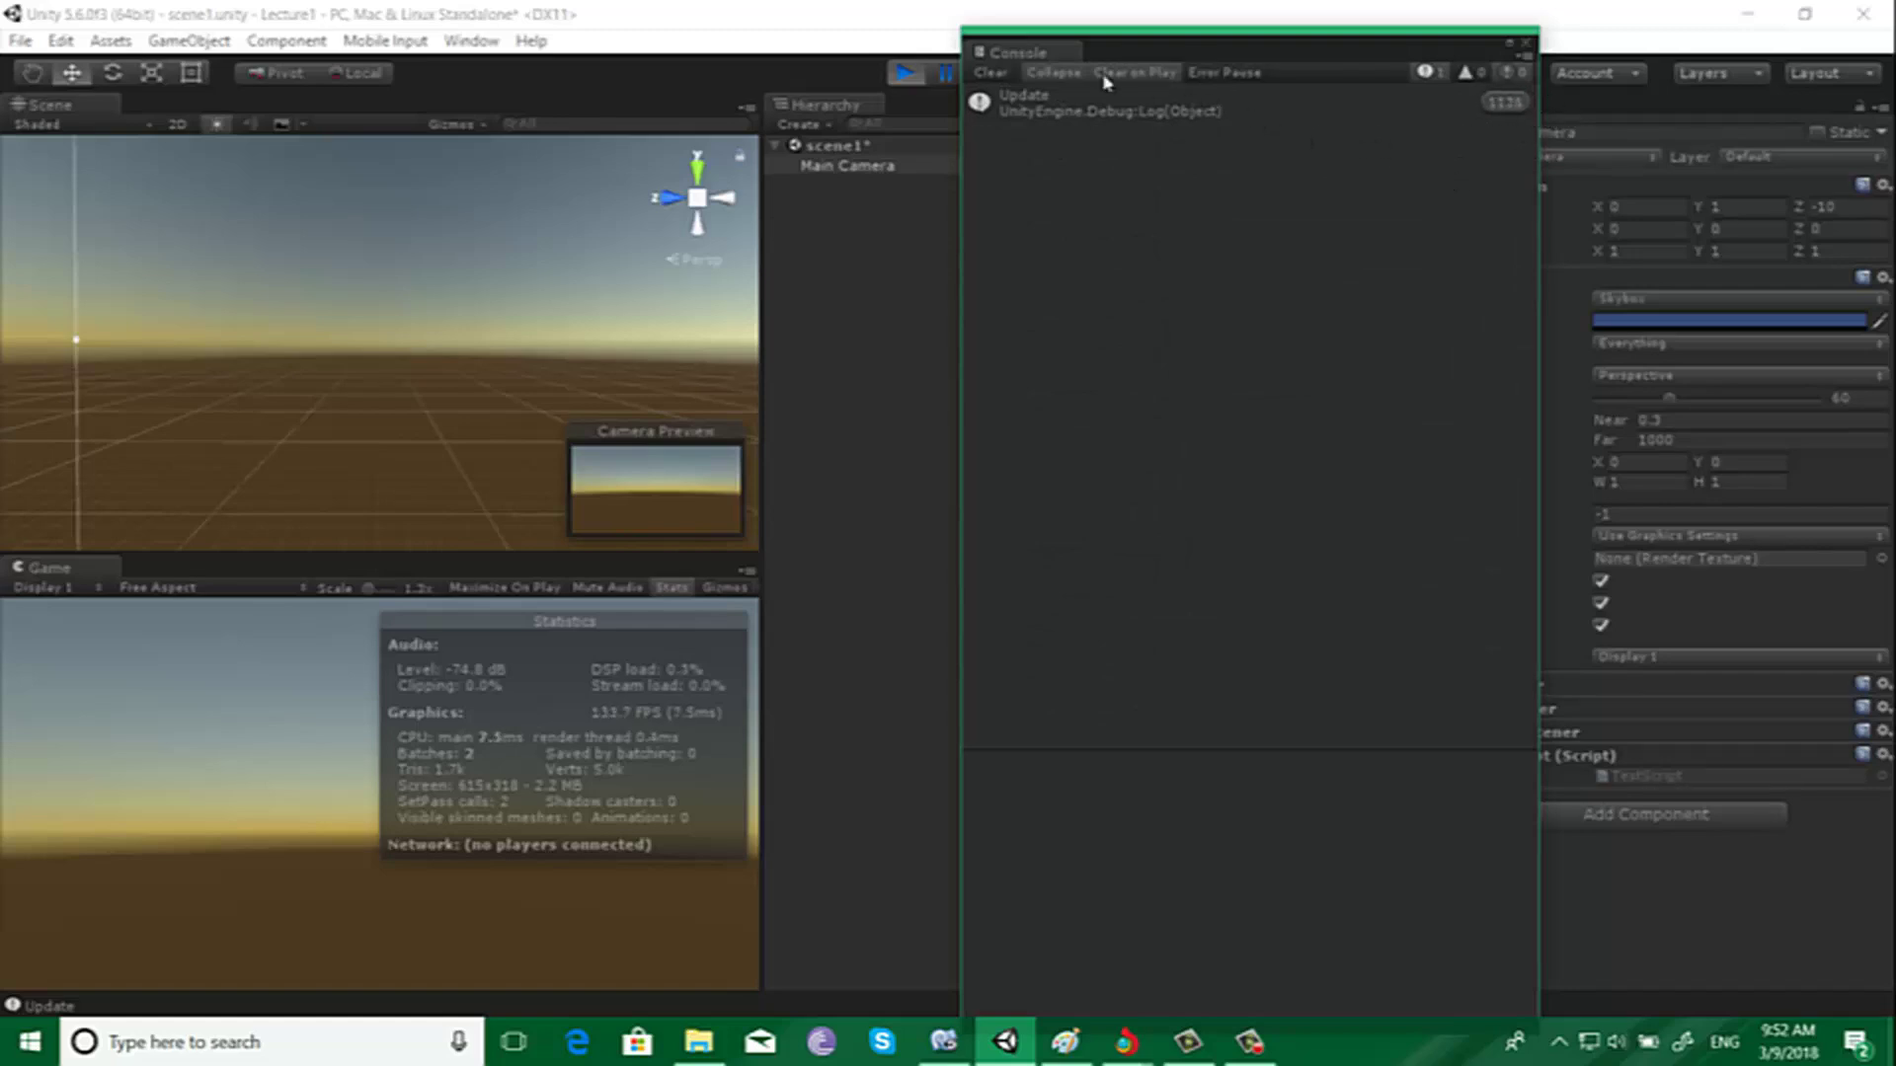
left_click(904, 73)
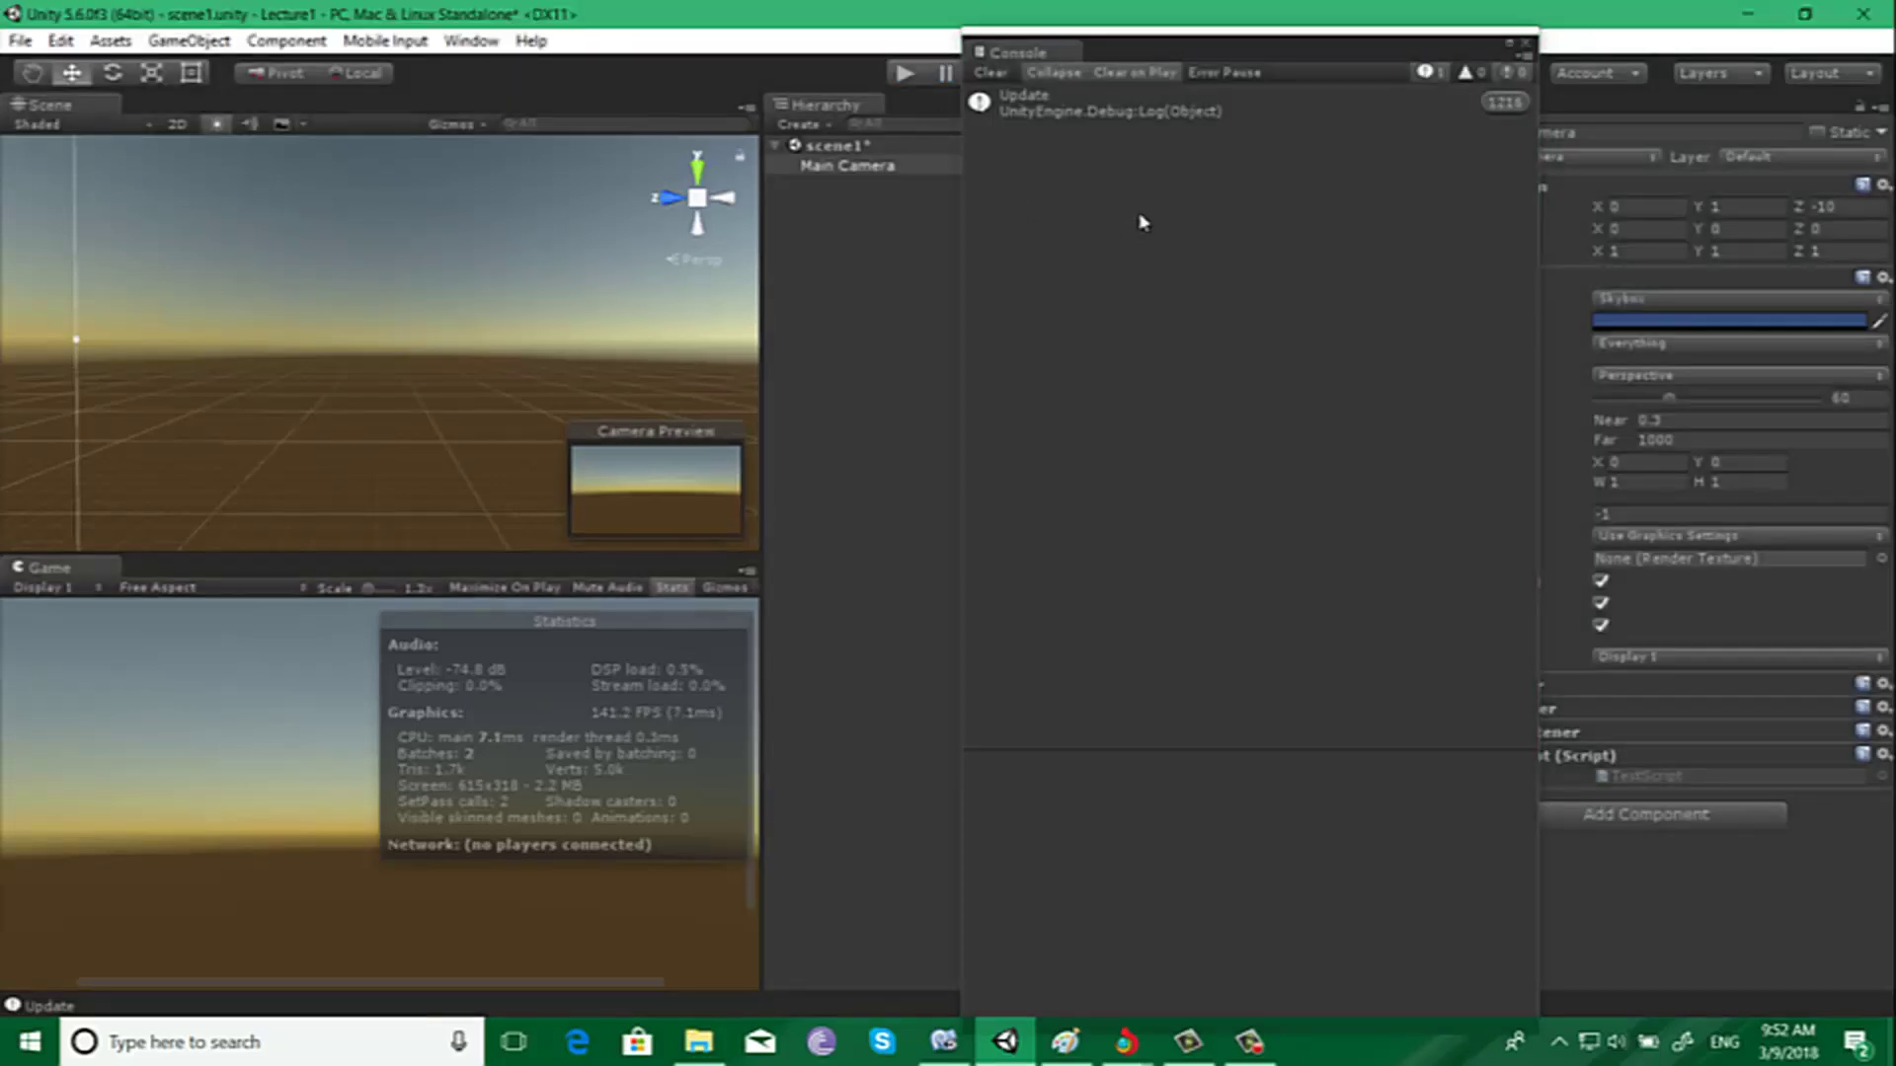
left_click(944, 1042)
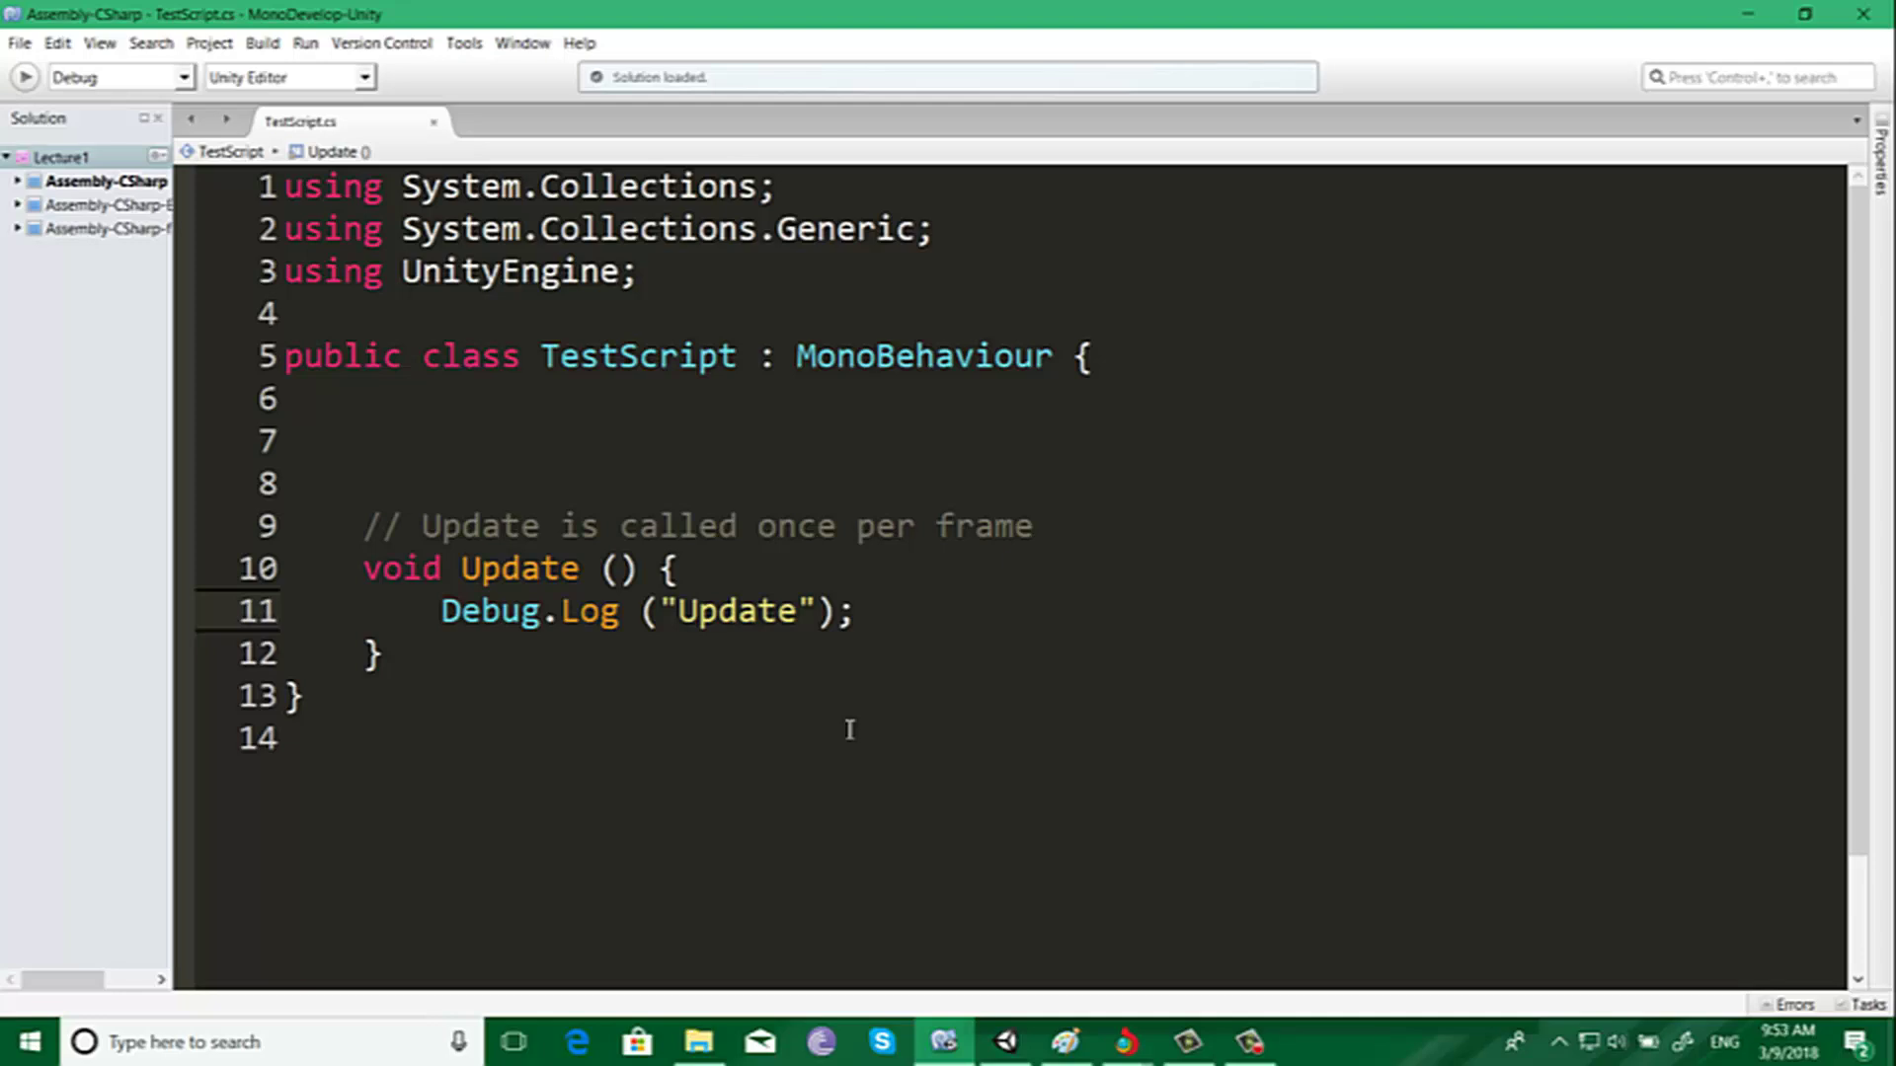
Step: Switch from MonoDevelop to the blank Paint canvas
left_click(1059, 1054)
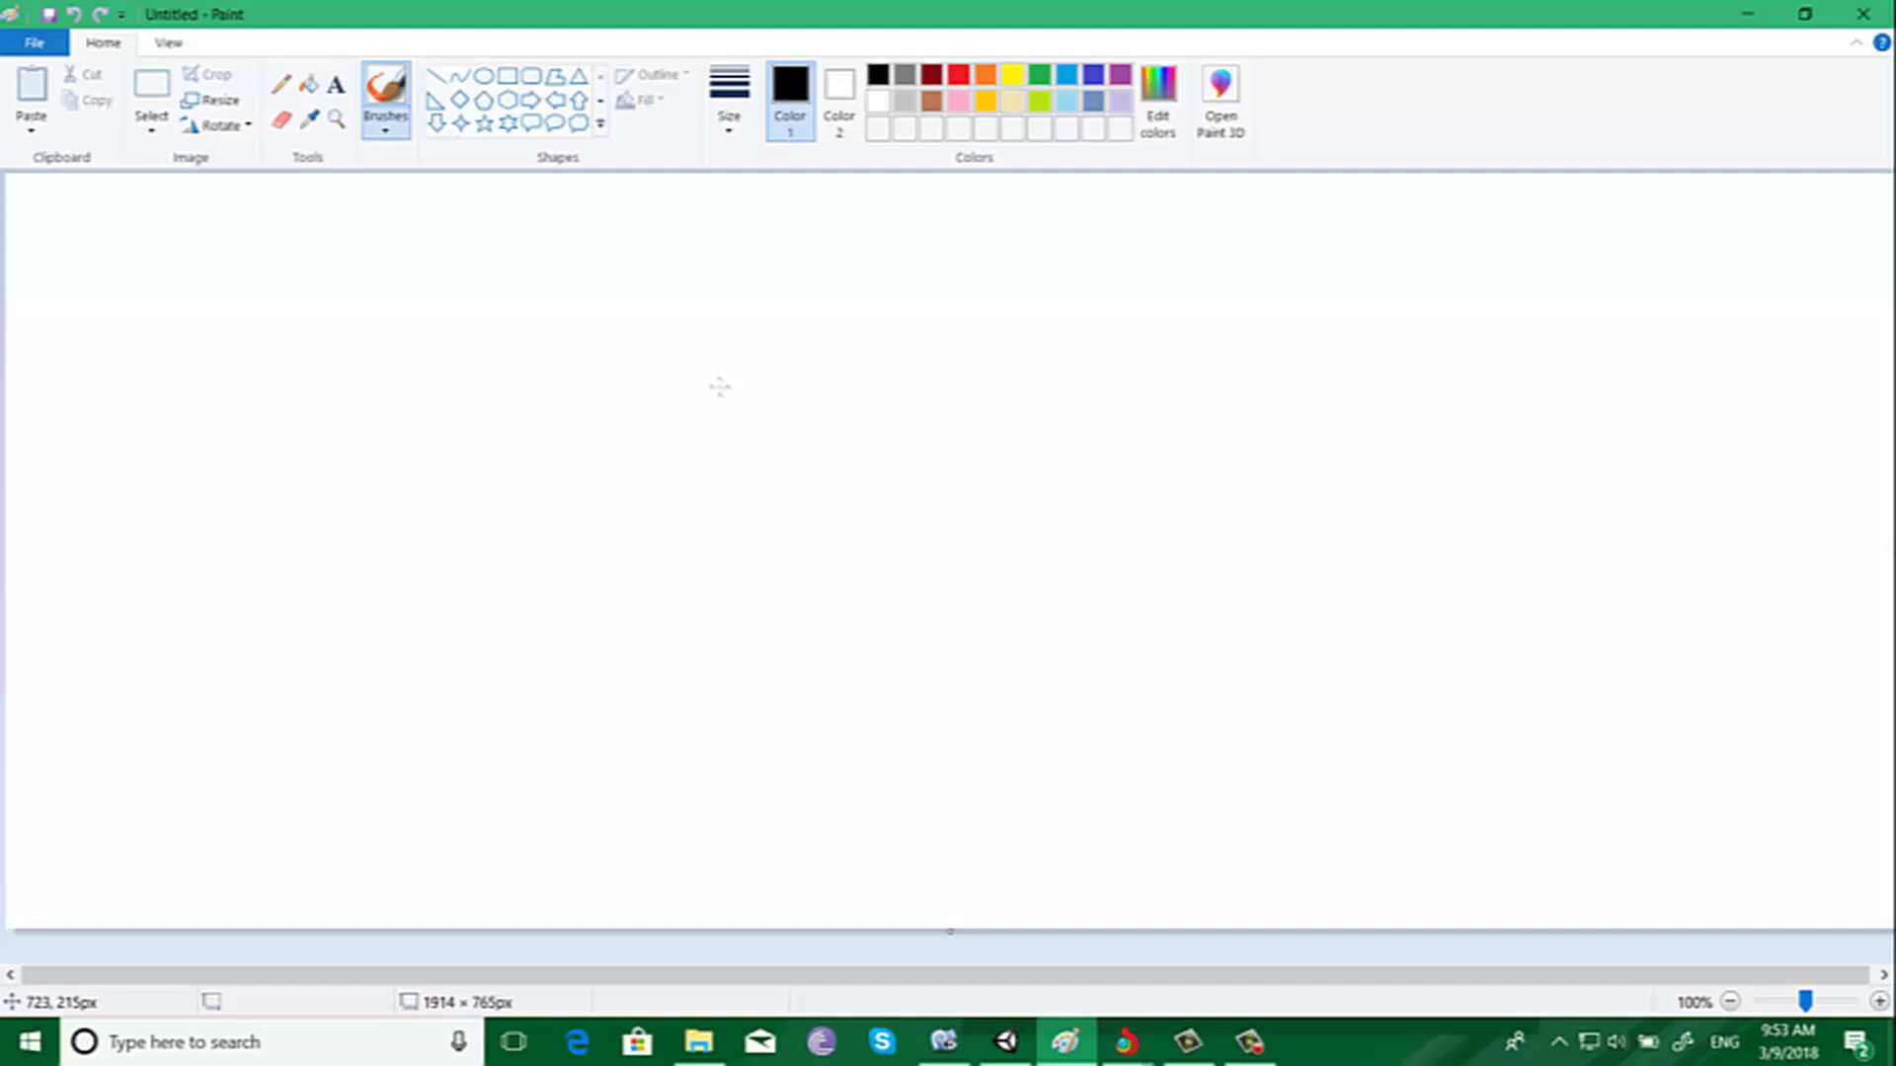
Step: Hide Paint, point at the Update method's opening line, then reveal Unity's Console
left_click(1748, 14)
left_click(1045, 569)
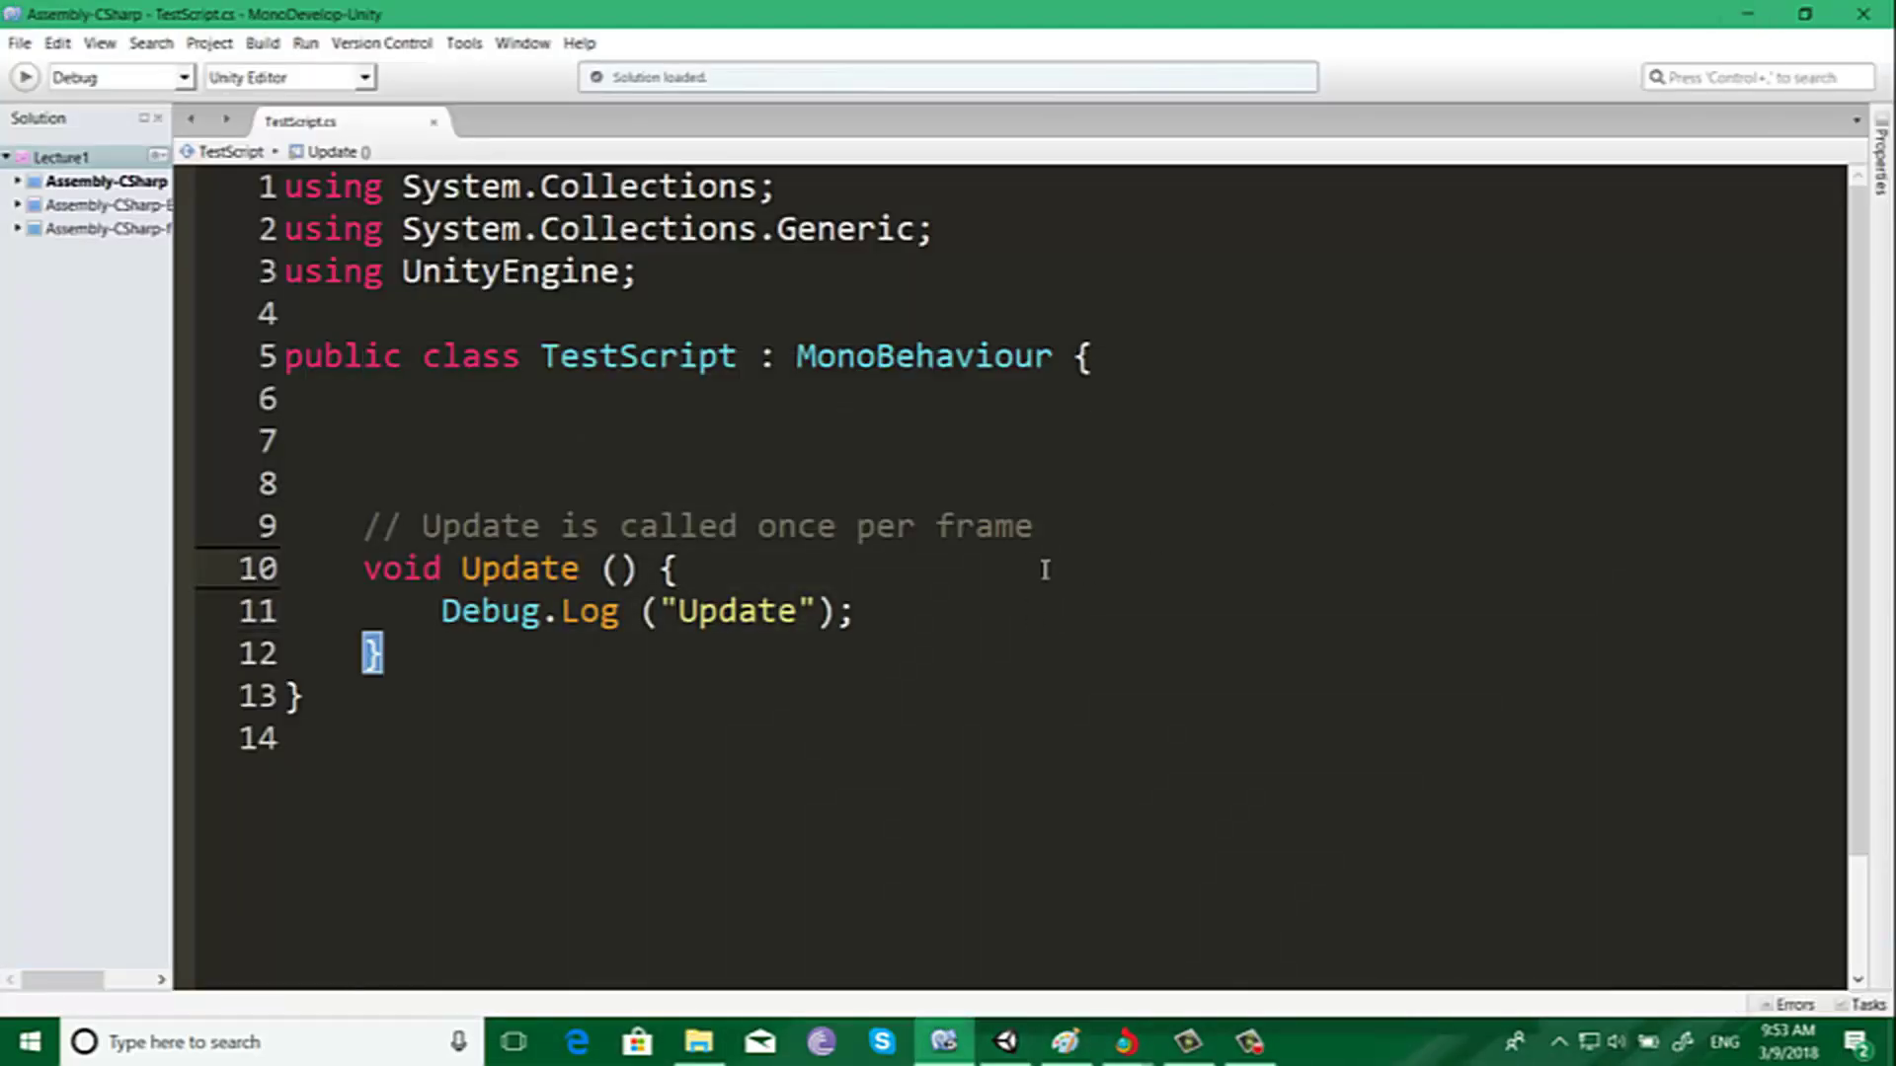
left_click(1749, 14)
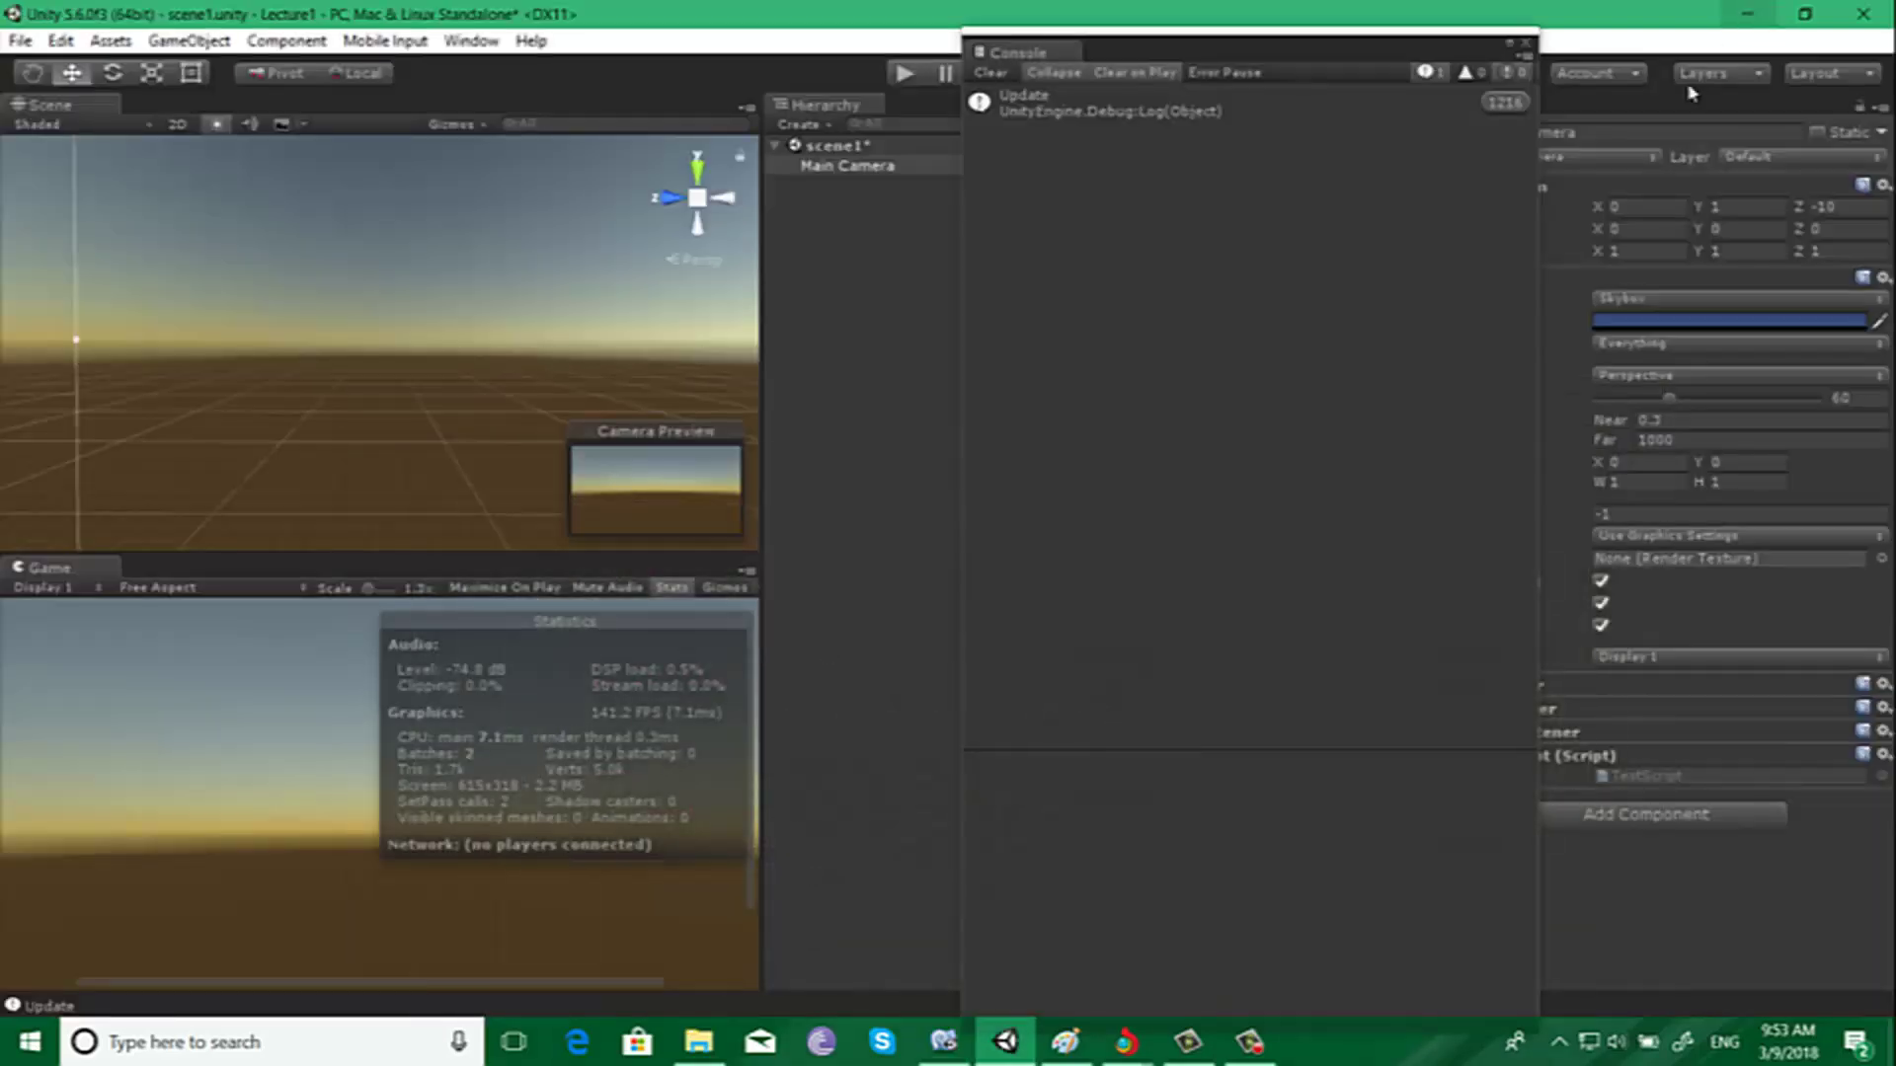
Step: Pass through MonoDevelop and bring the blank Paint canvas in front of Unity
left_click(943, 1042)
left_click(1066, 1042)
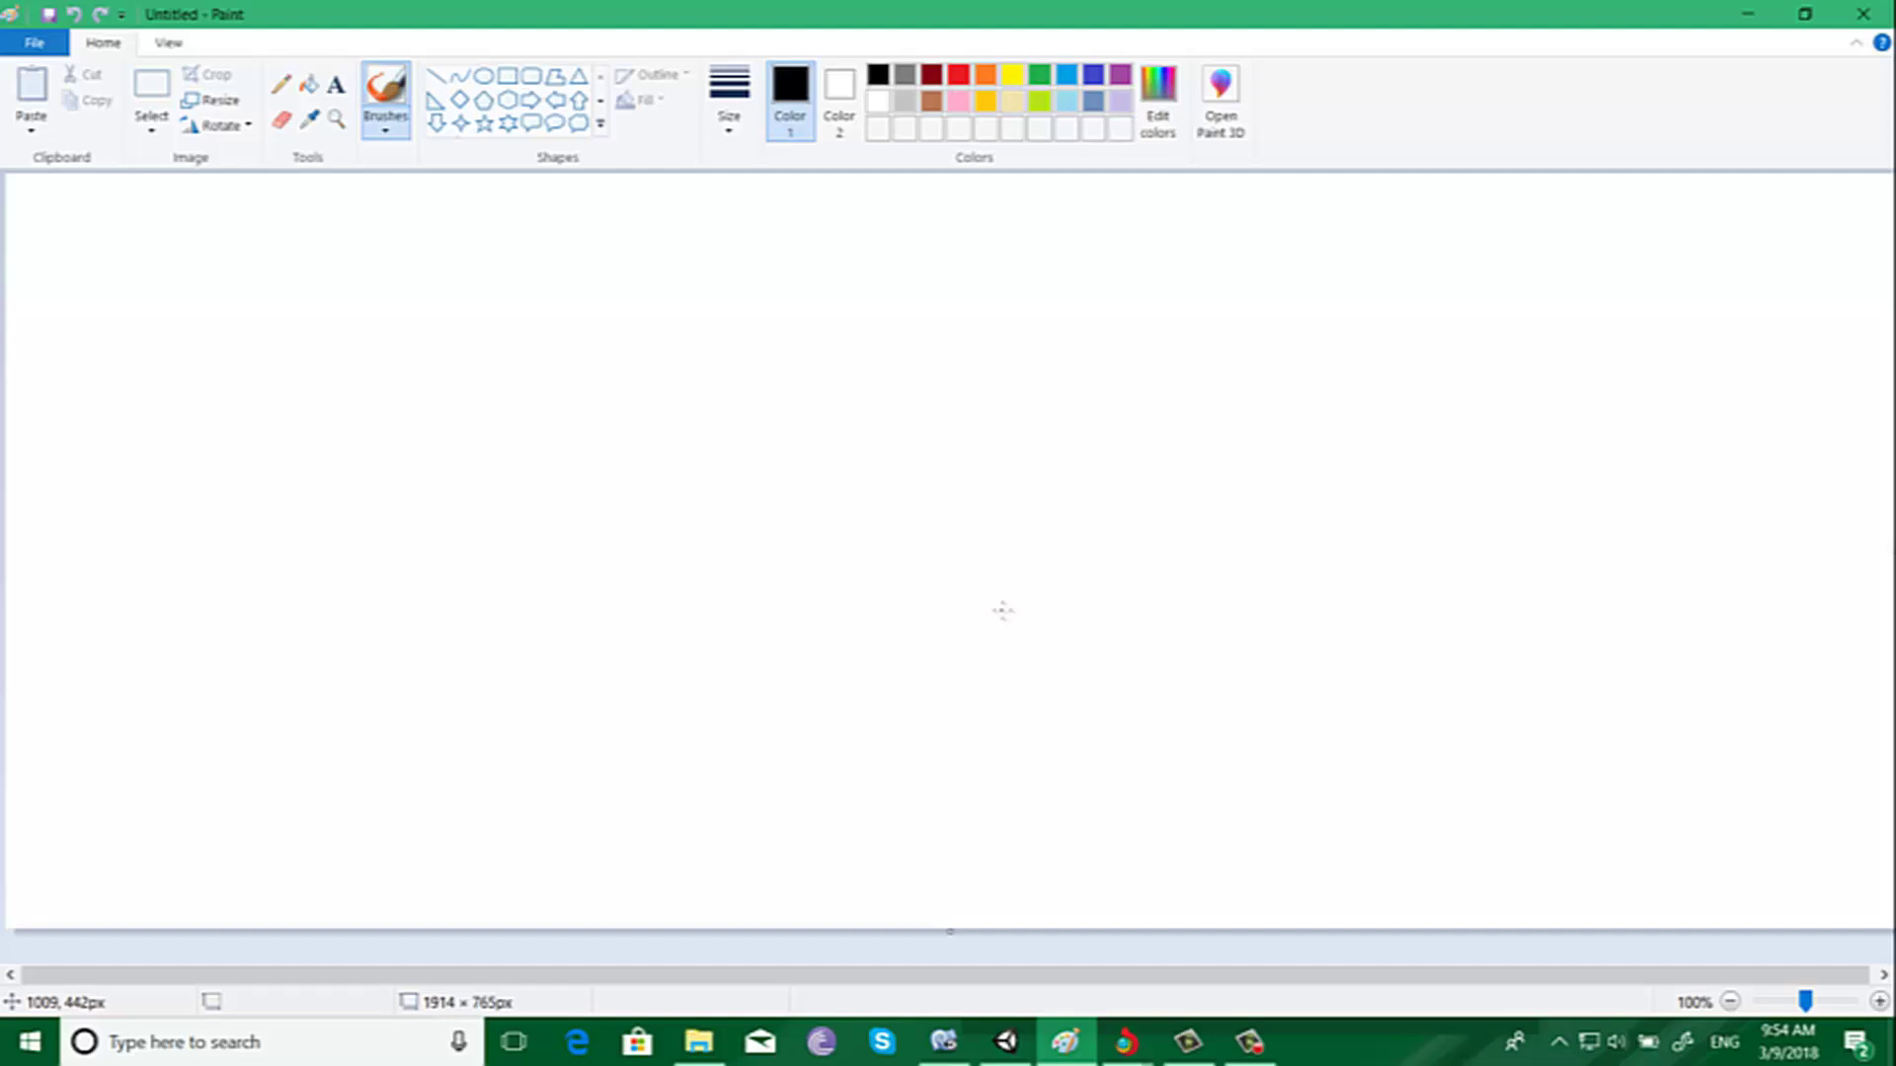
Step: Switch from the blank Paint canvas back to the Unity editor with its Console
left_click(1020, 1057)
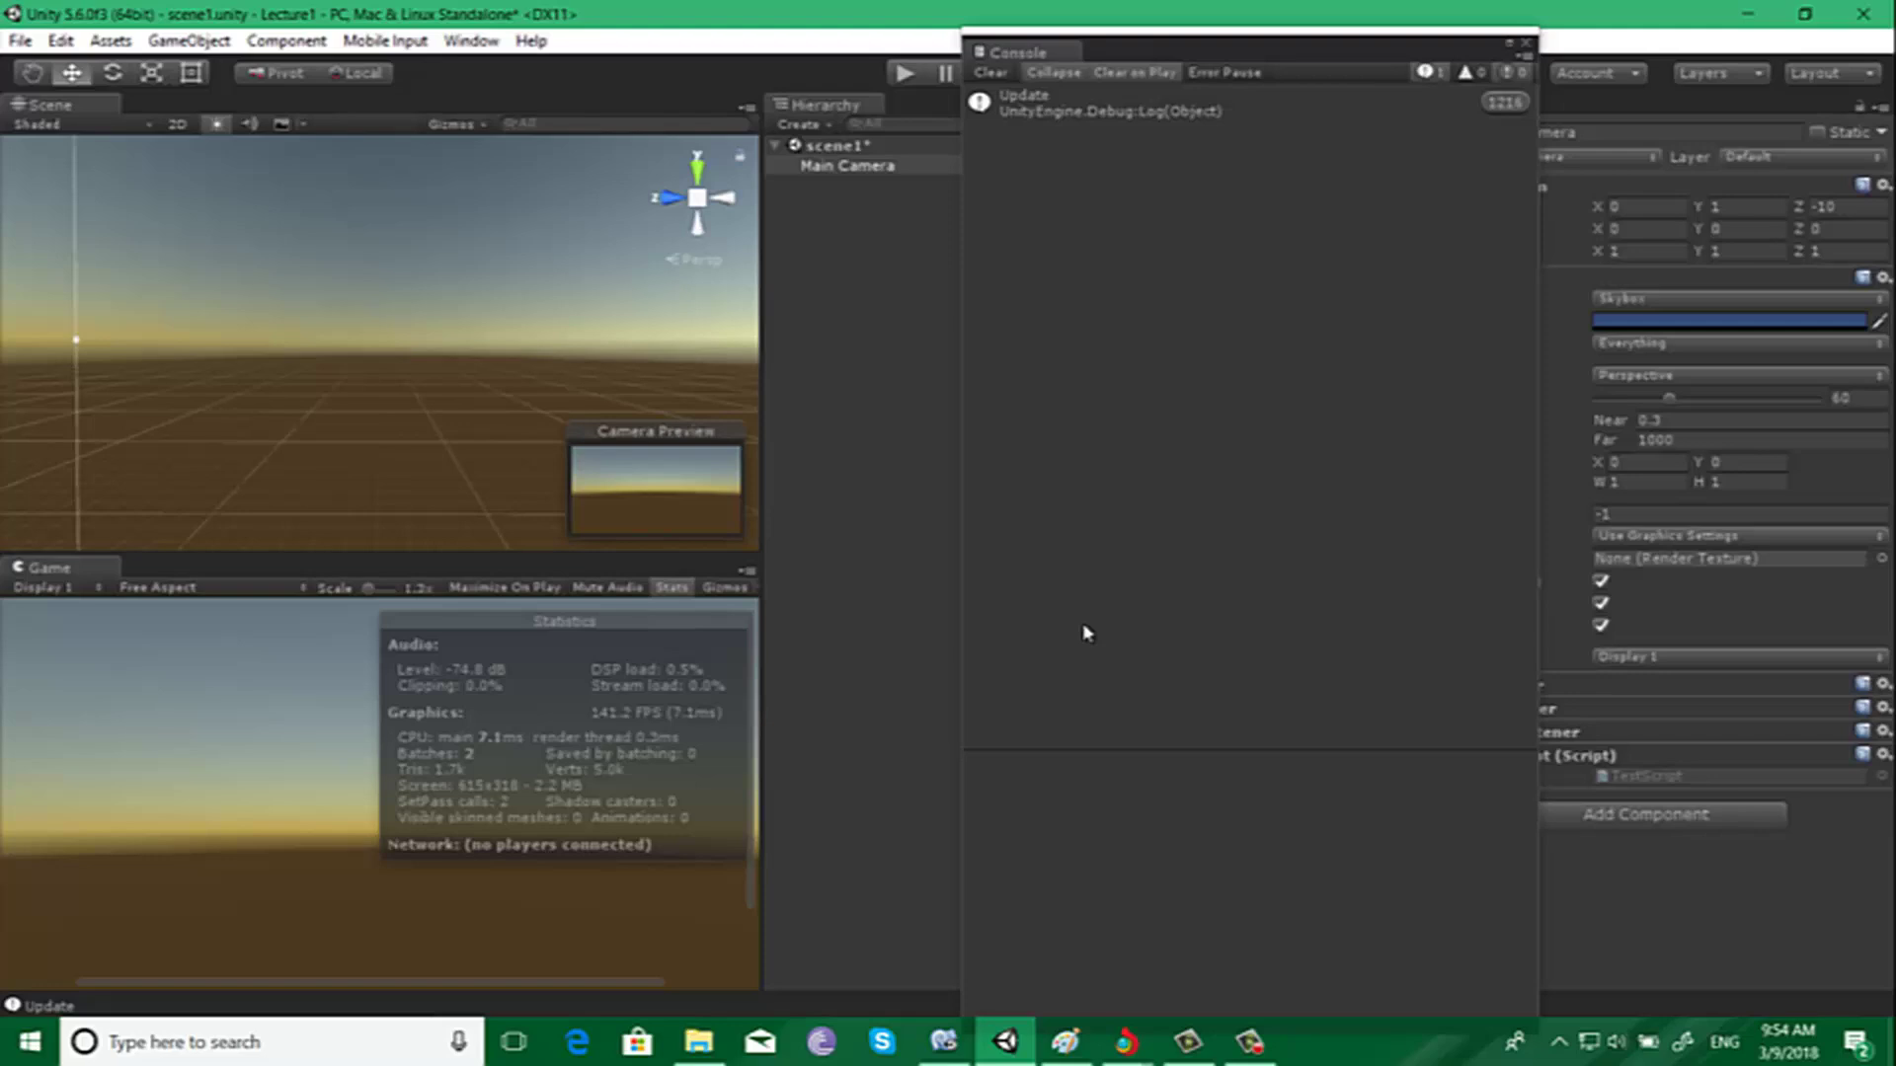
Step: Drag the floating Console toward the centre so the Main Camera's Inspector is visible
left_click_drag(1324, 72, 1082, 171)
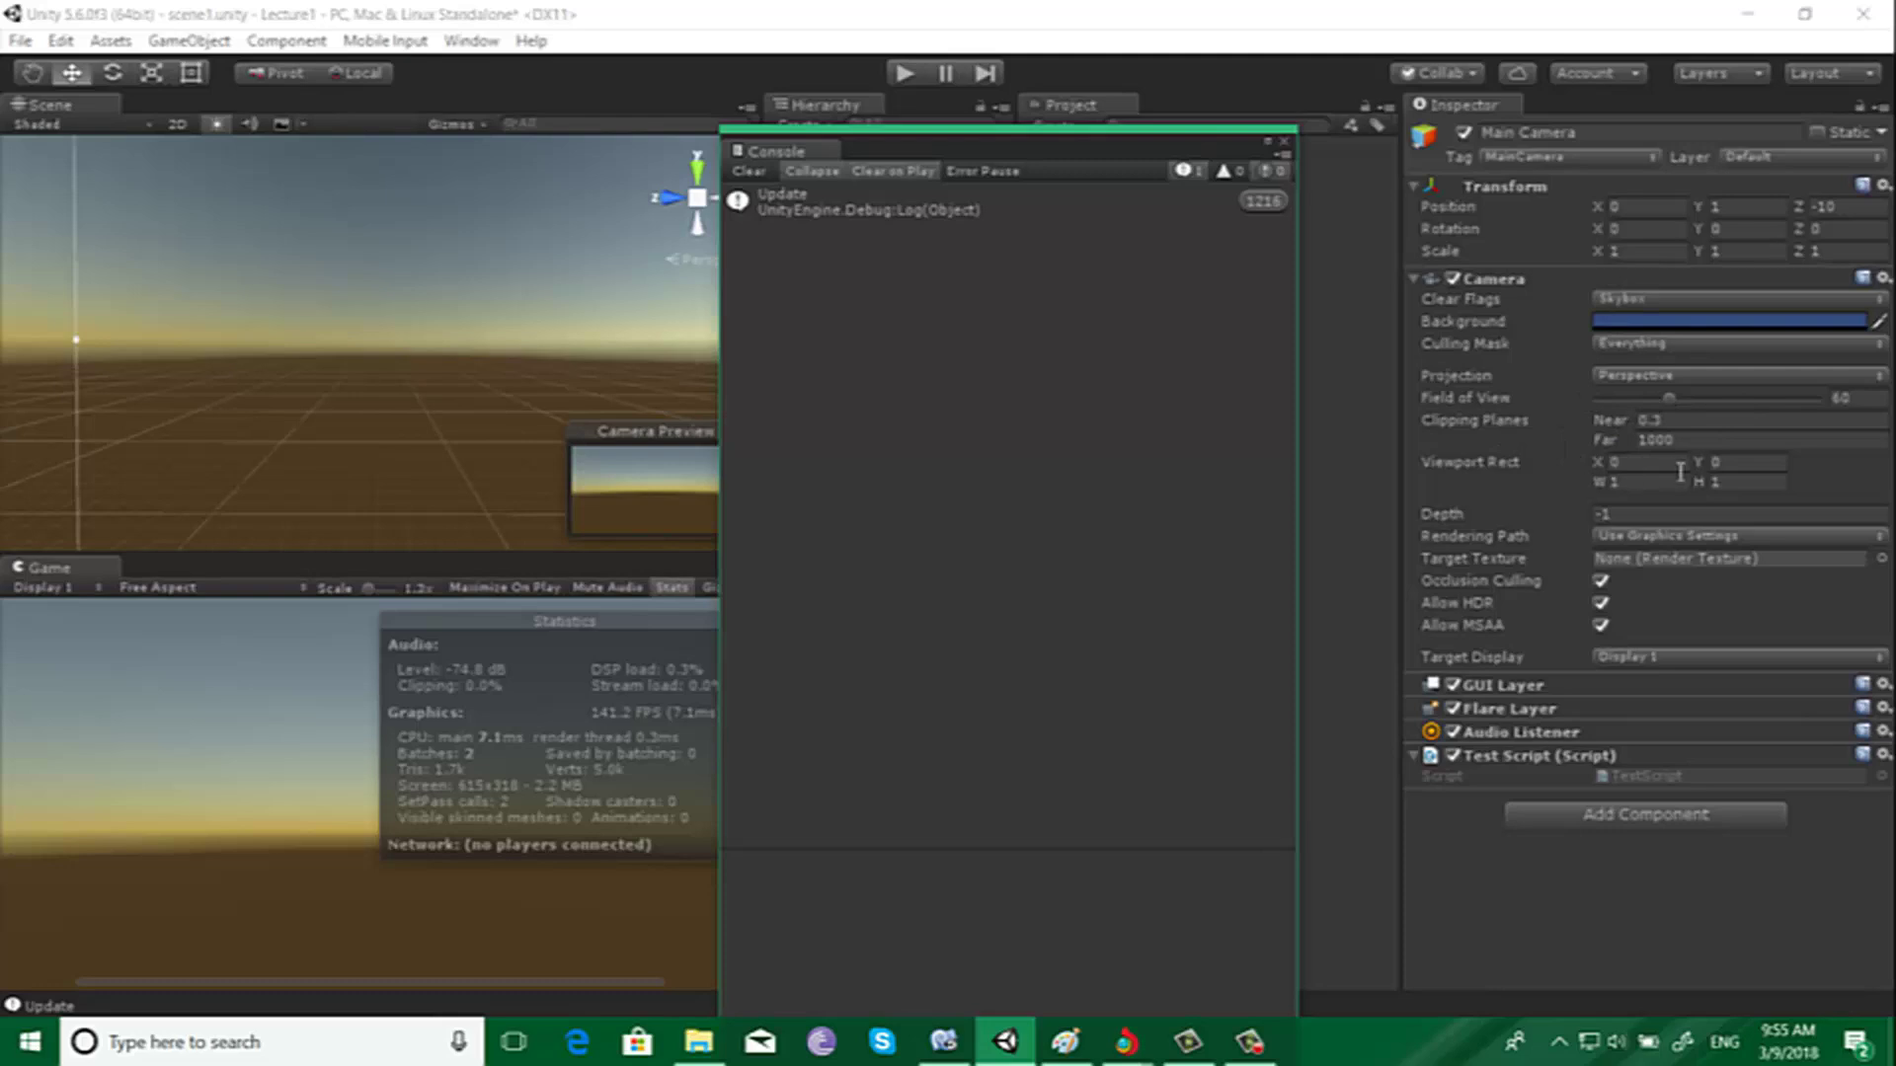
mouse_move(1583, 524)
Step: Cycle through Paint and Unity, then bring TestScript.cs up in MonoDevelop
left_click(1066, 1045)
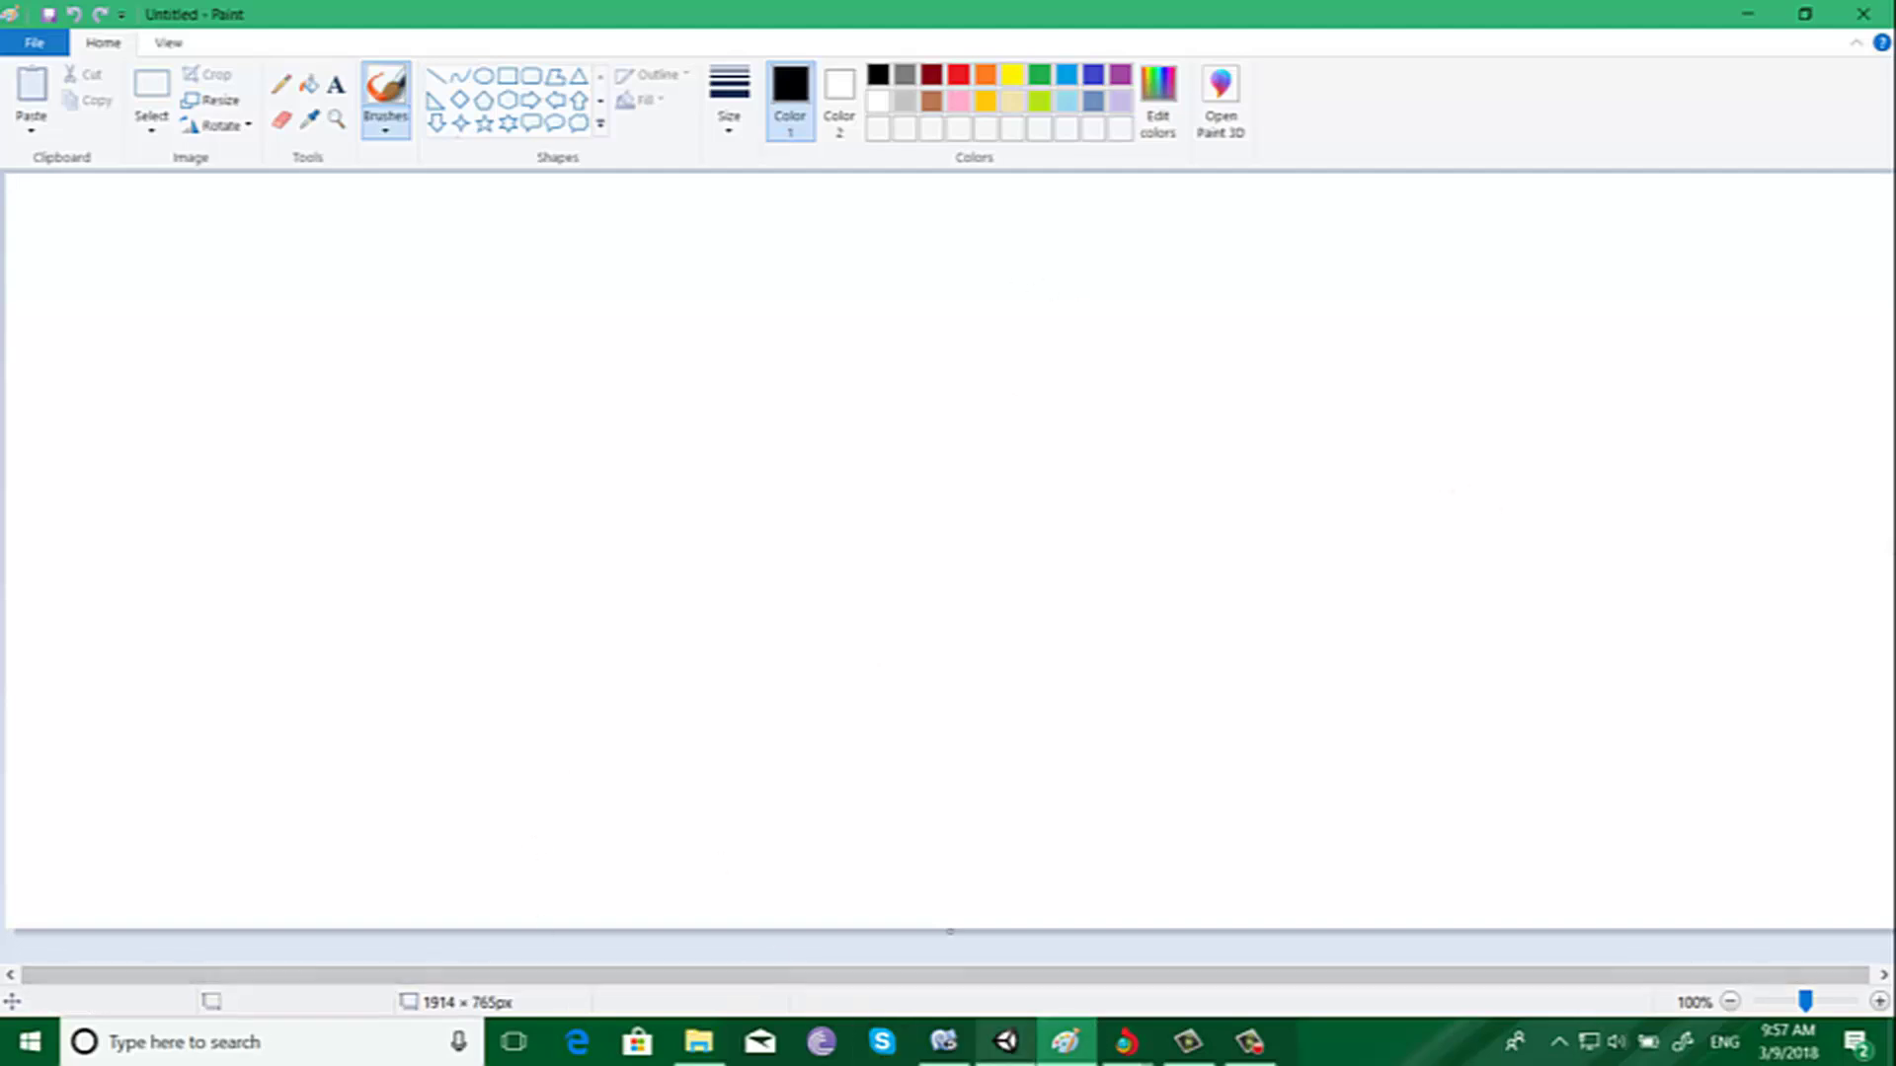
left_click(1005, 1042)
left_click(956, 1054)
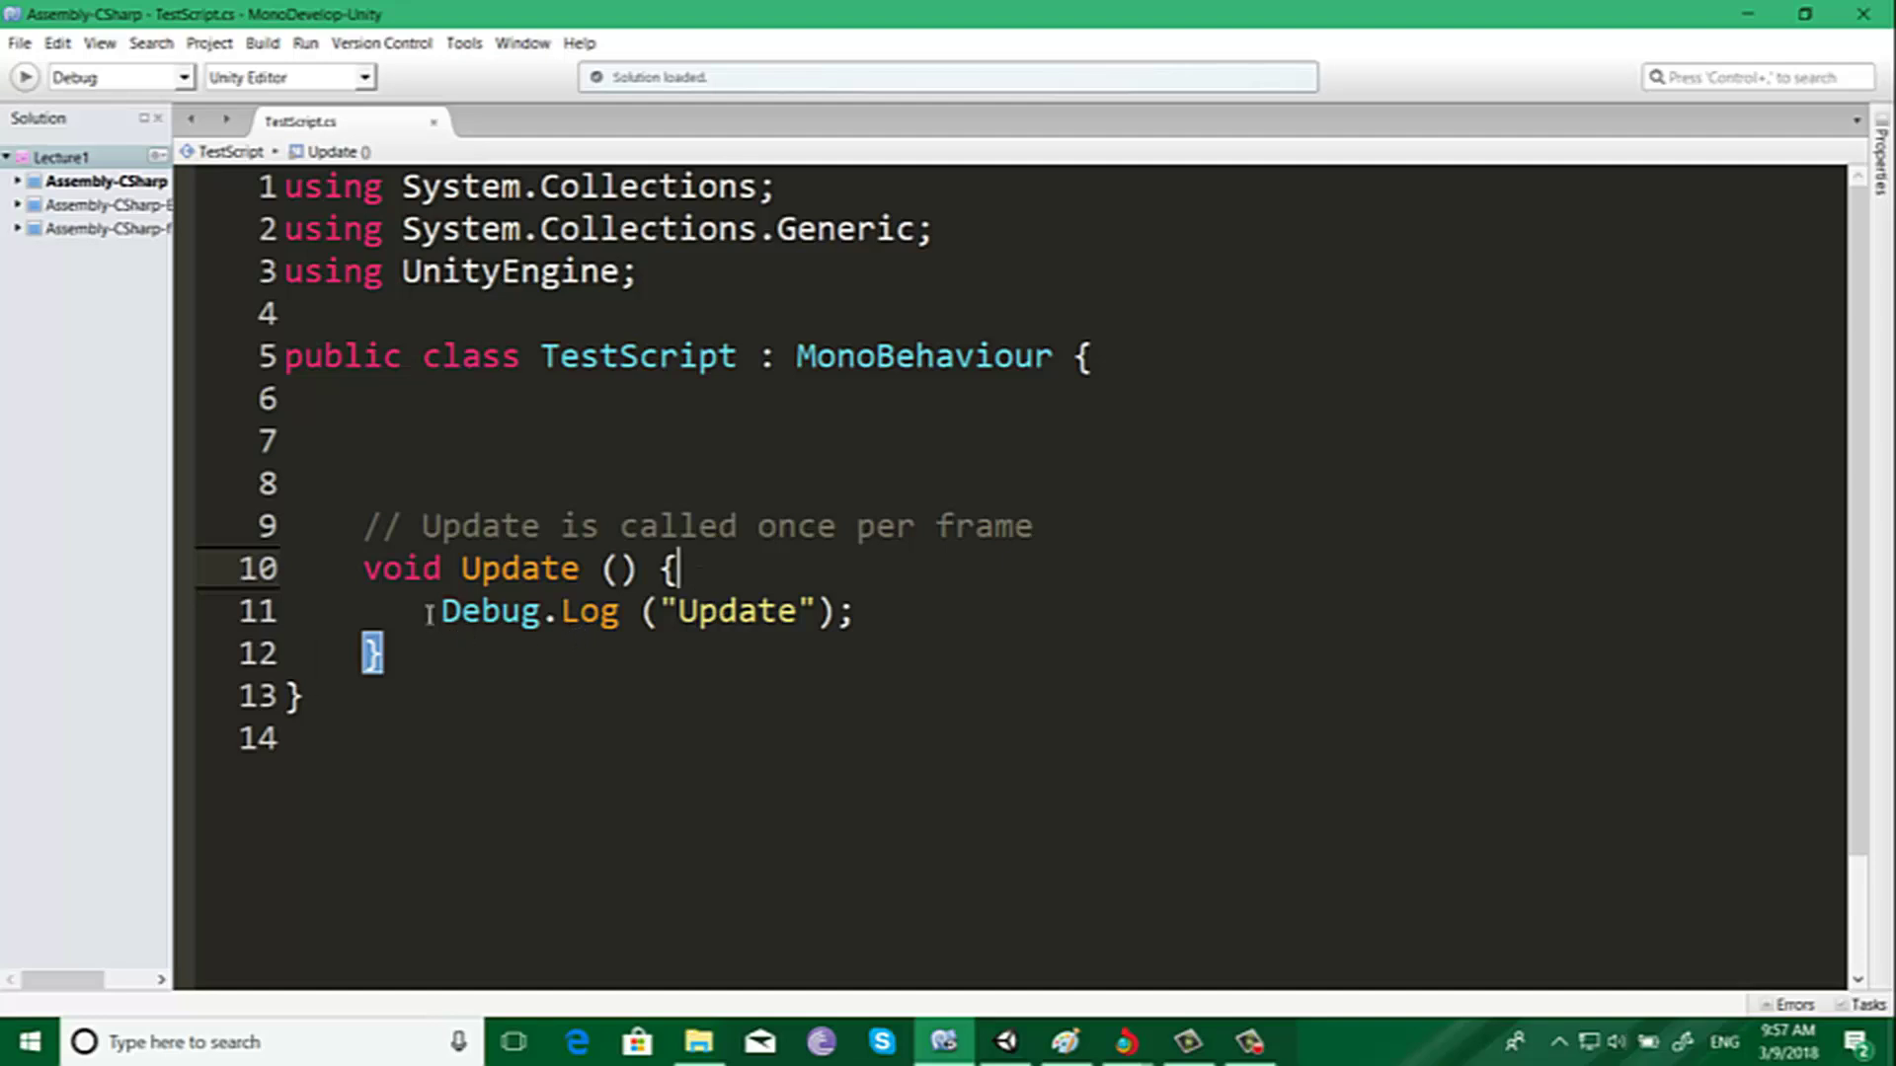
Step: Paste a duplicate of the Update method below the original in TestScript.cs
left_click(461, 568)
type("L")
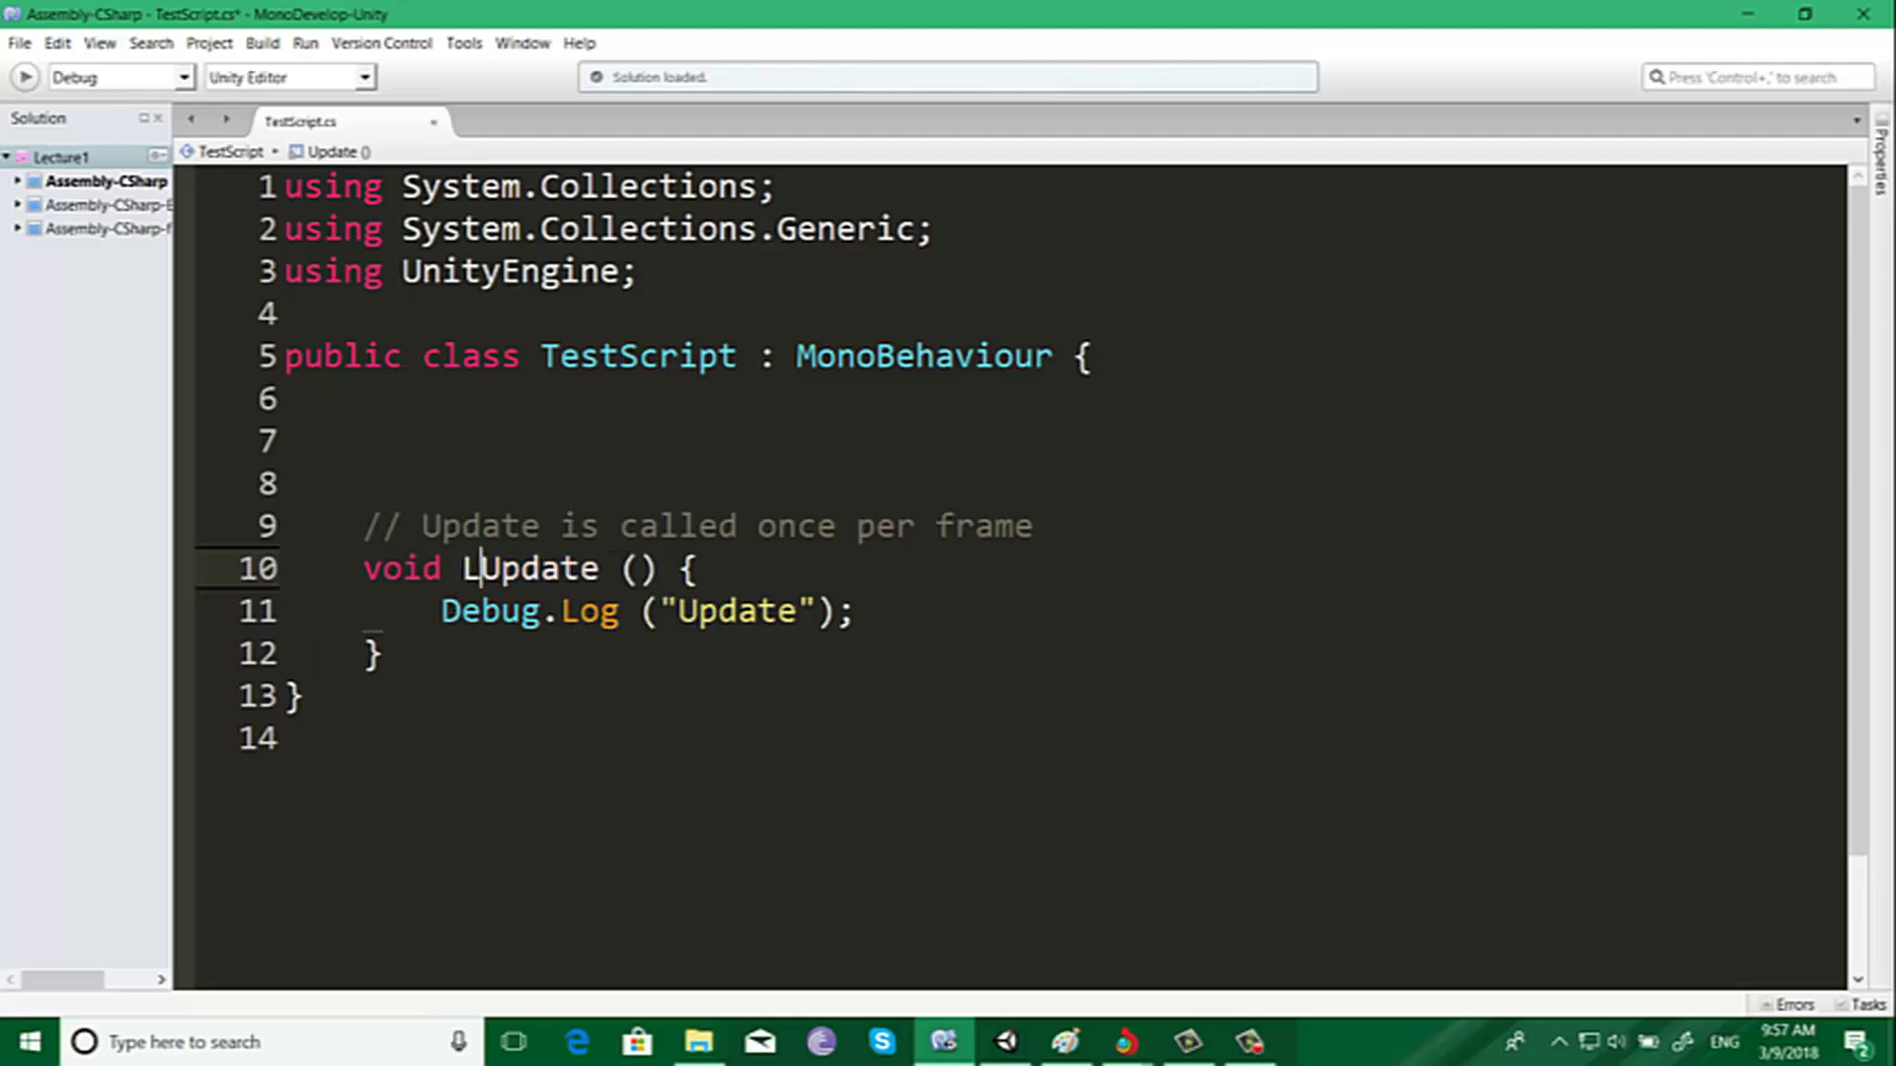
type("ate")
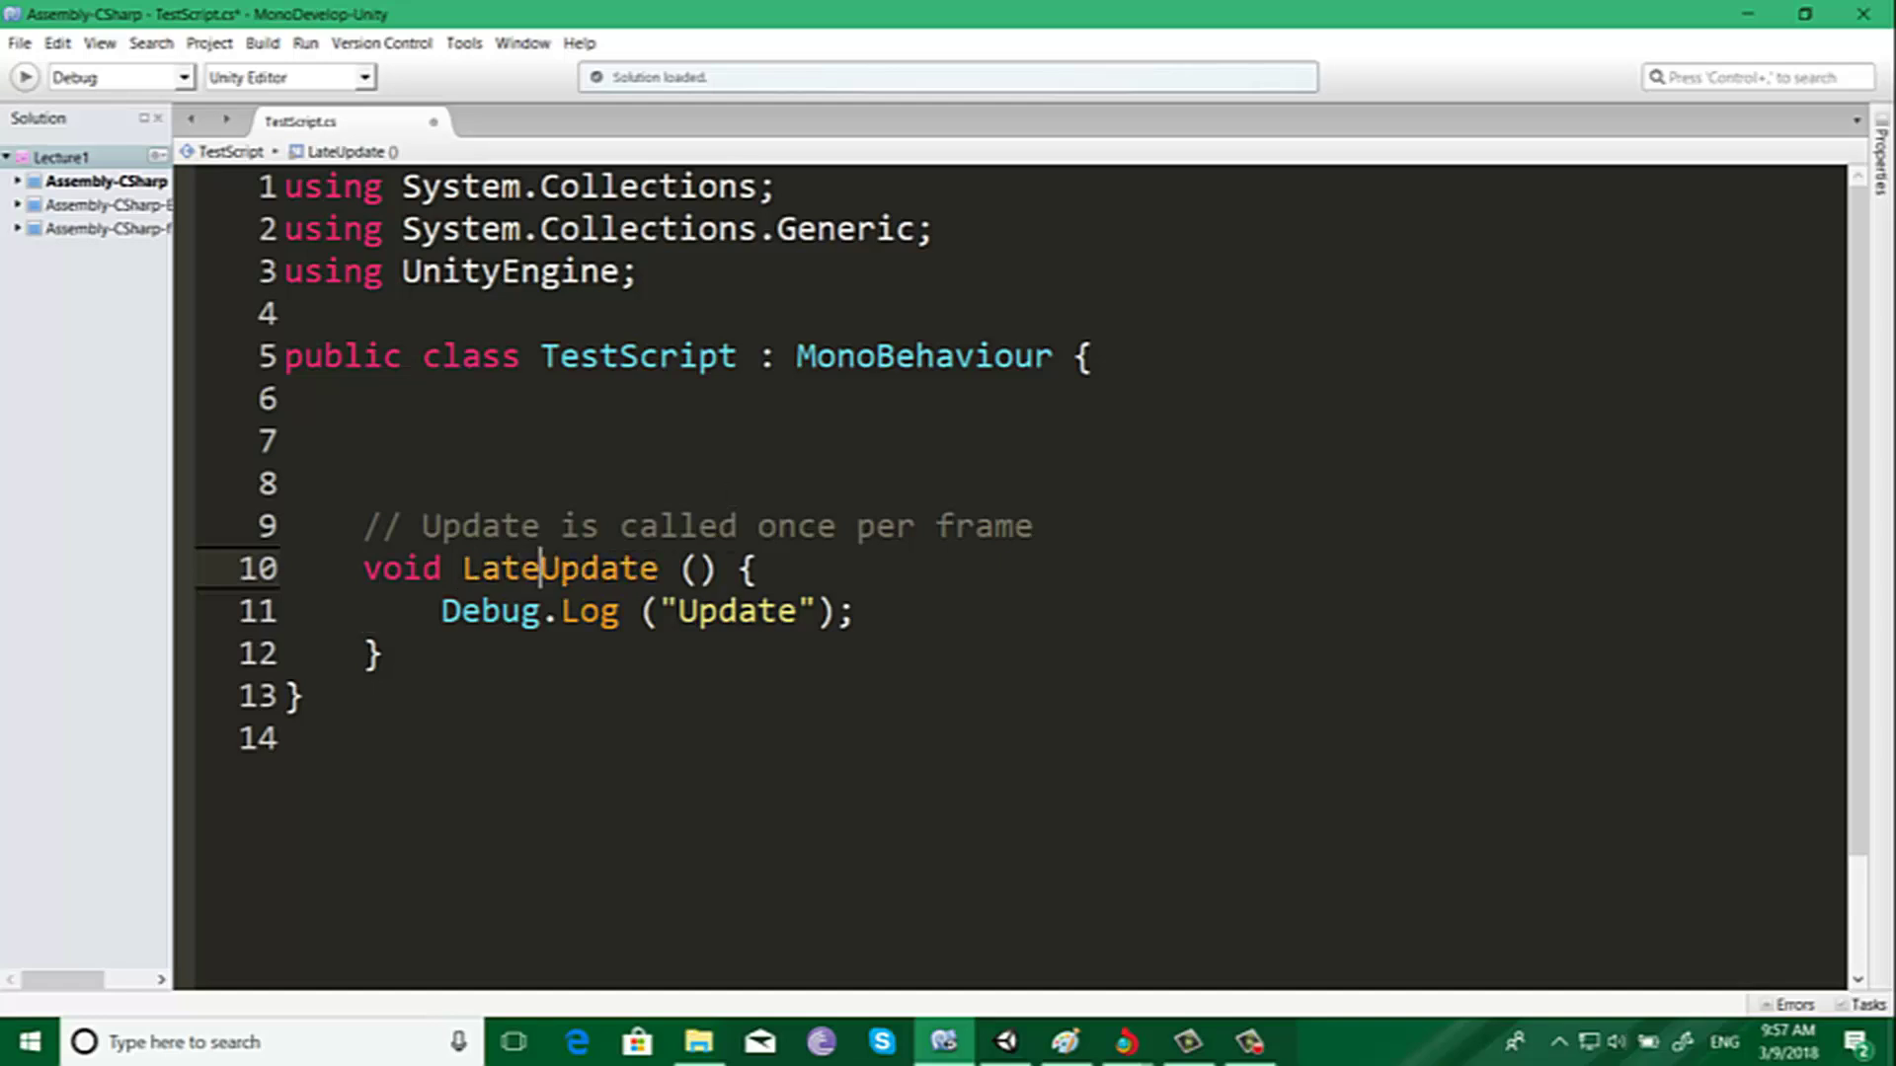
key("BackSpace")
key("BackSpace")
key("BackSpace")
key("BackSpace")
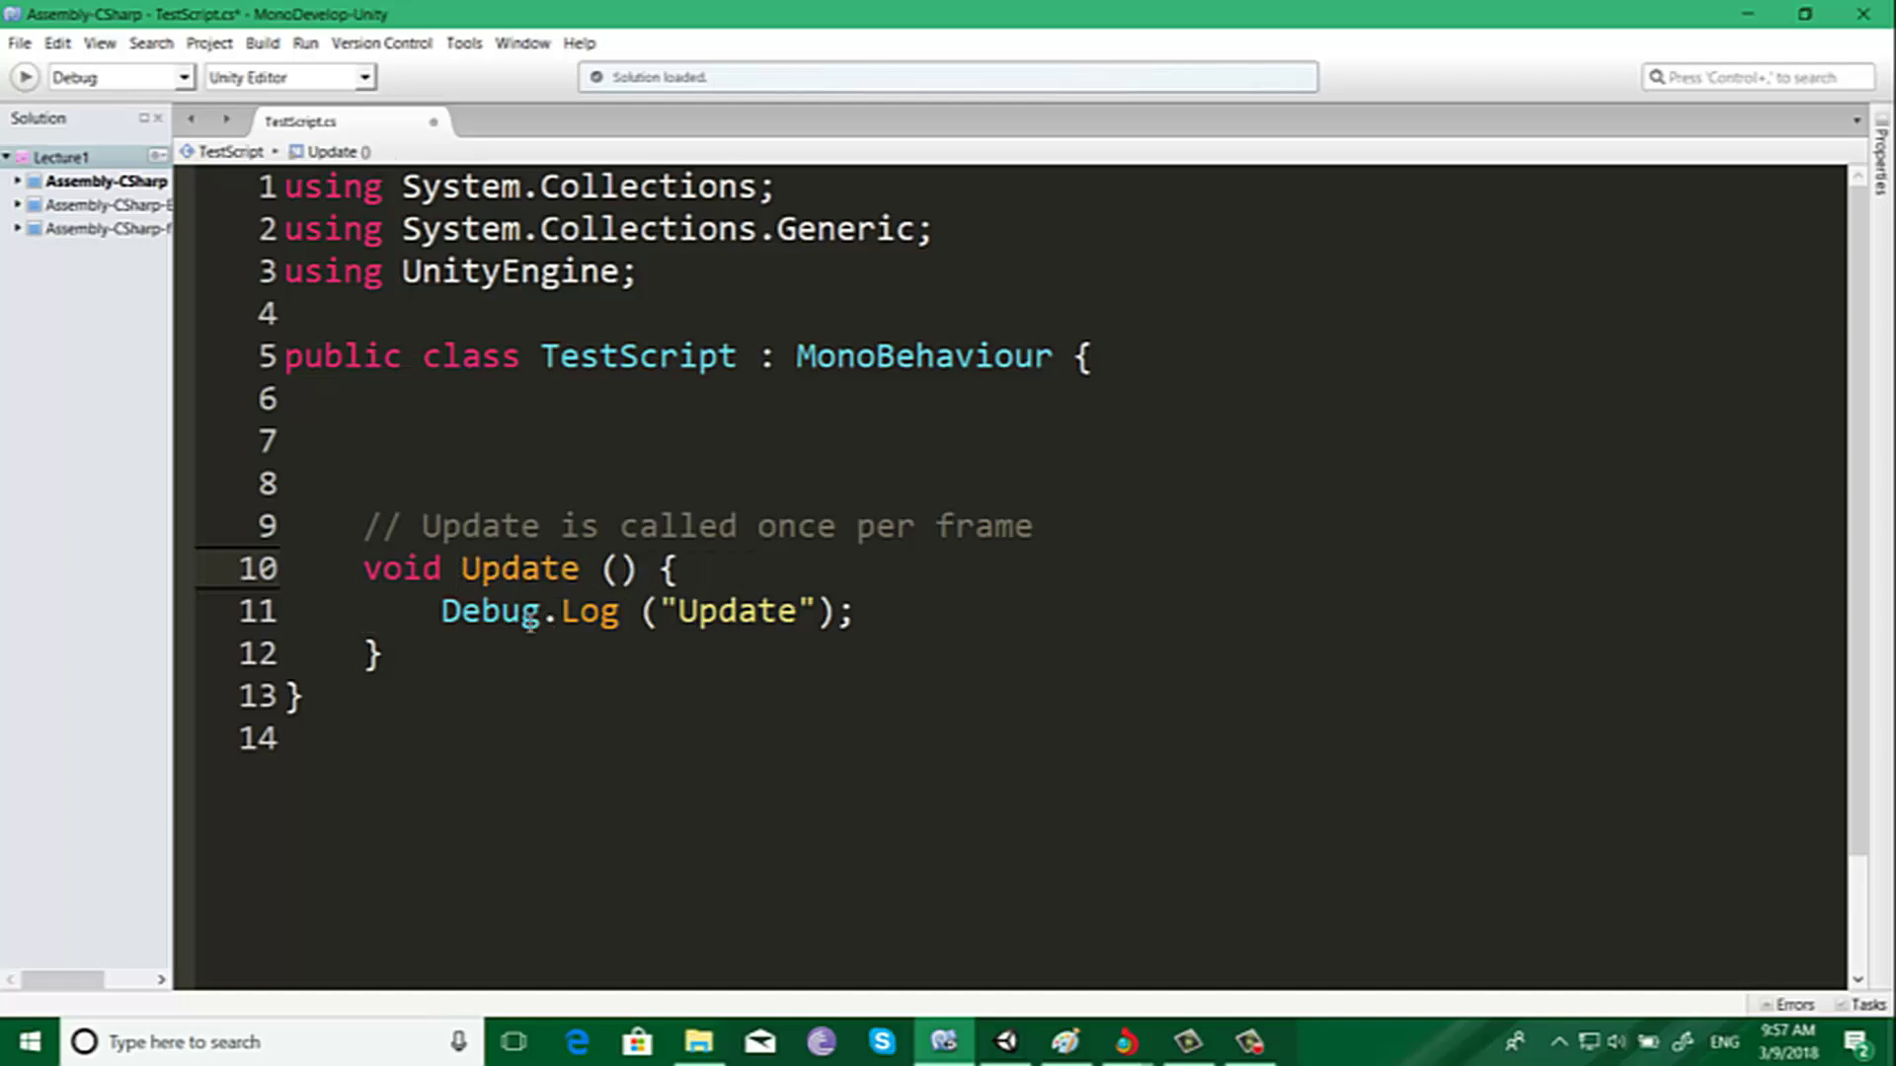
left_click_drag(383, 654, 354, 587)
key("ctrl+c")
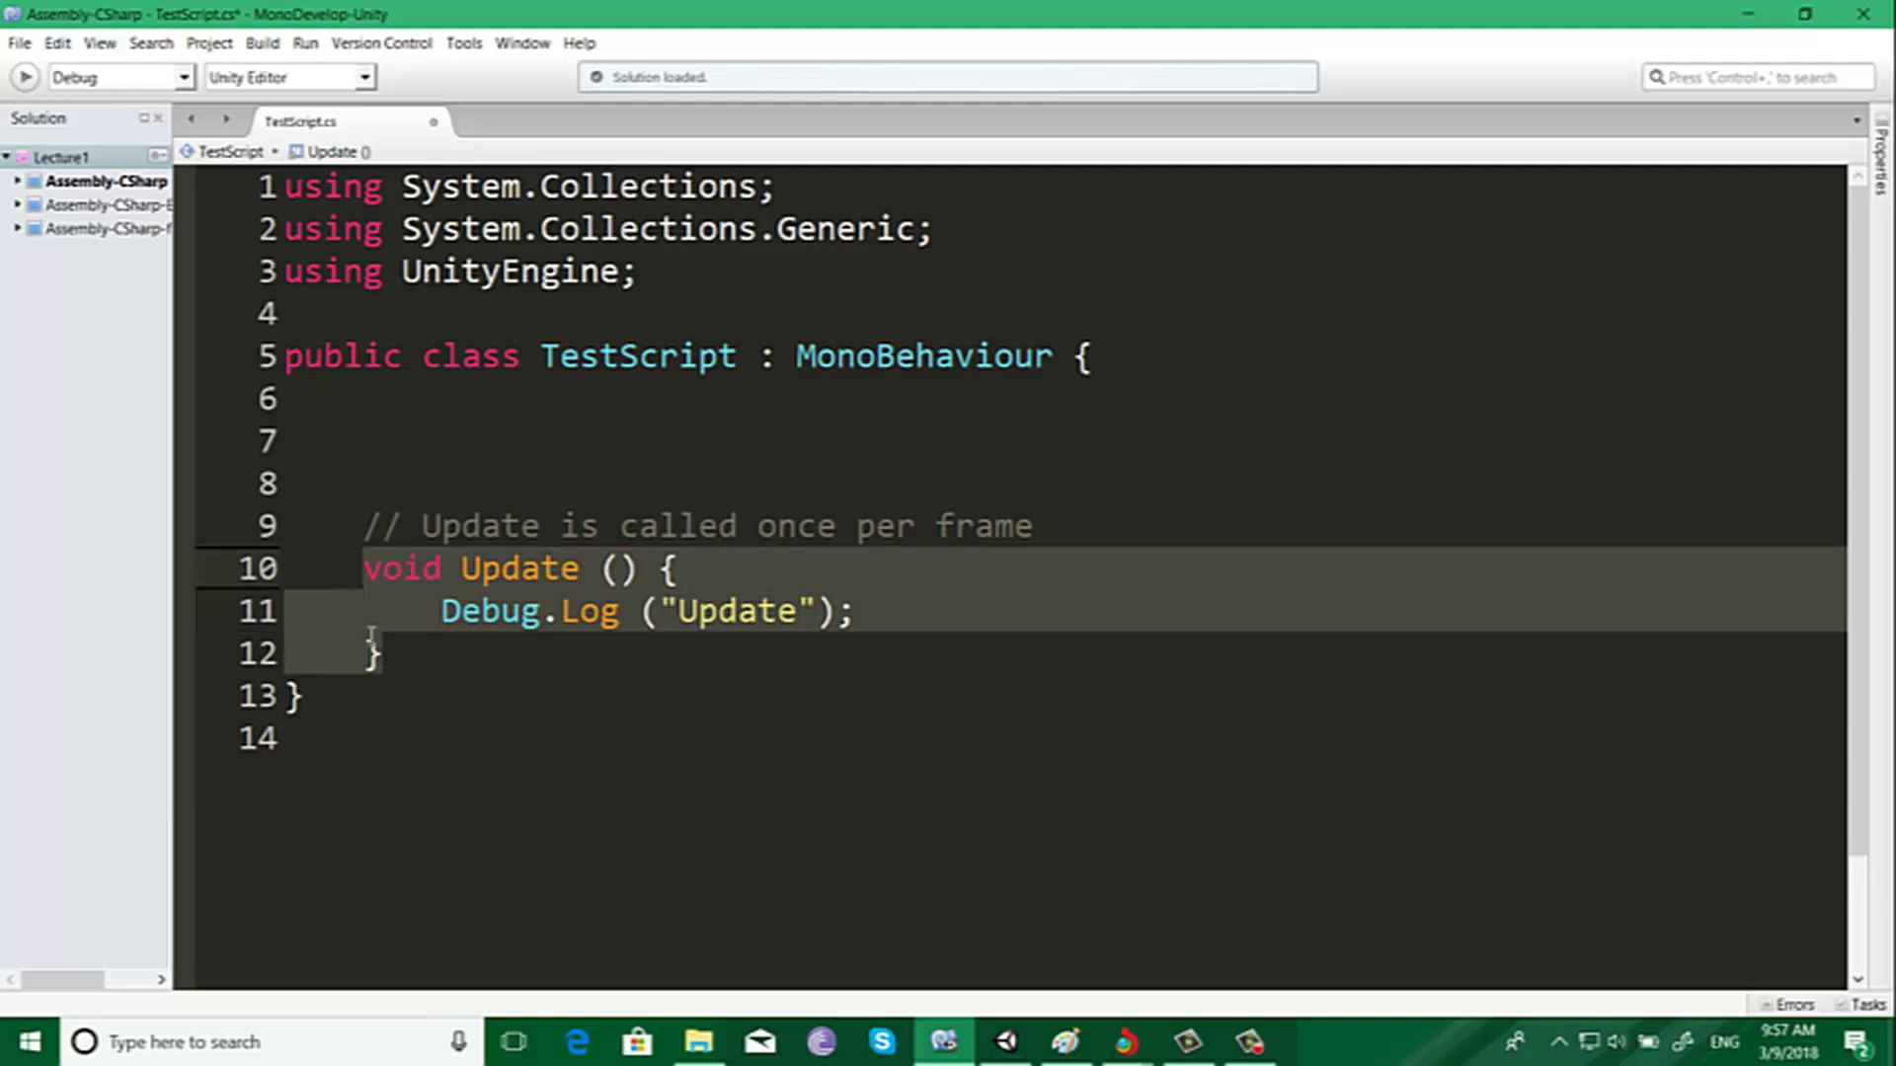
left_click(384, 654)
key("Return")
key("Return")
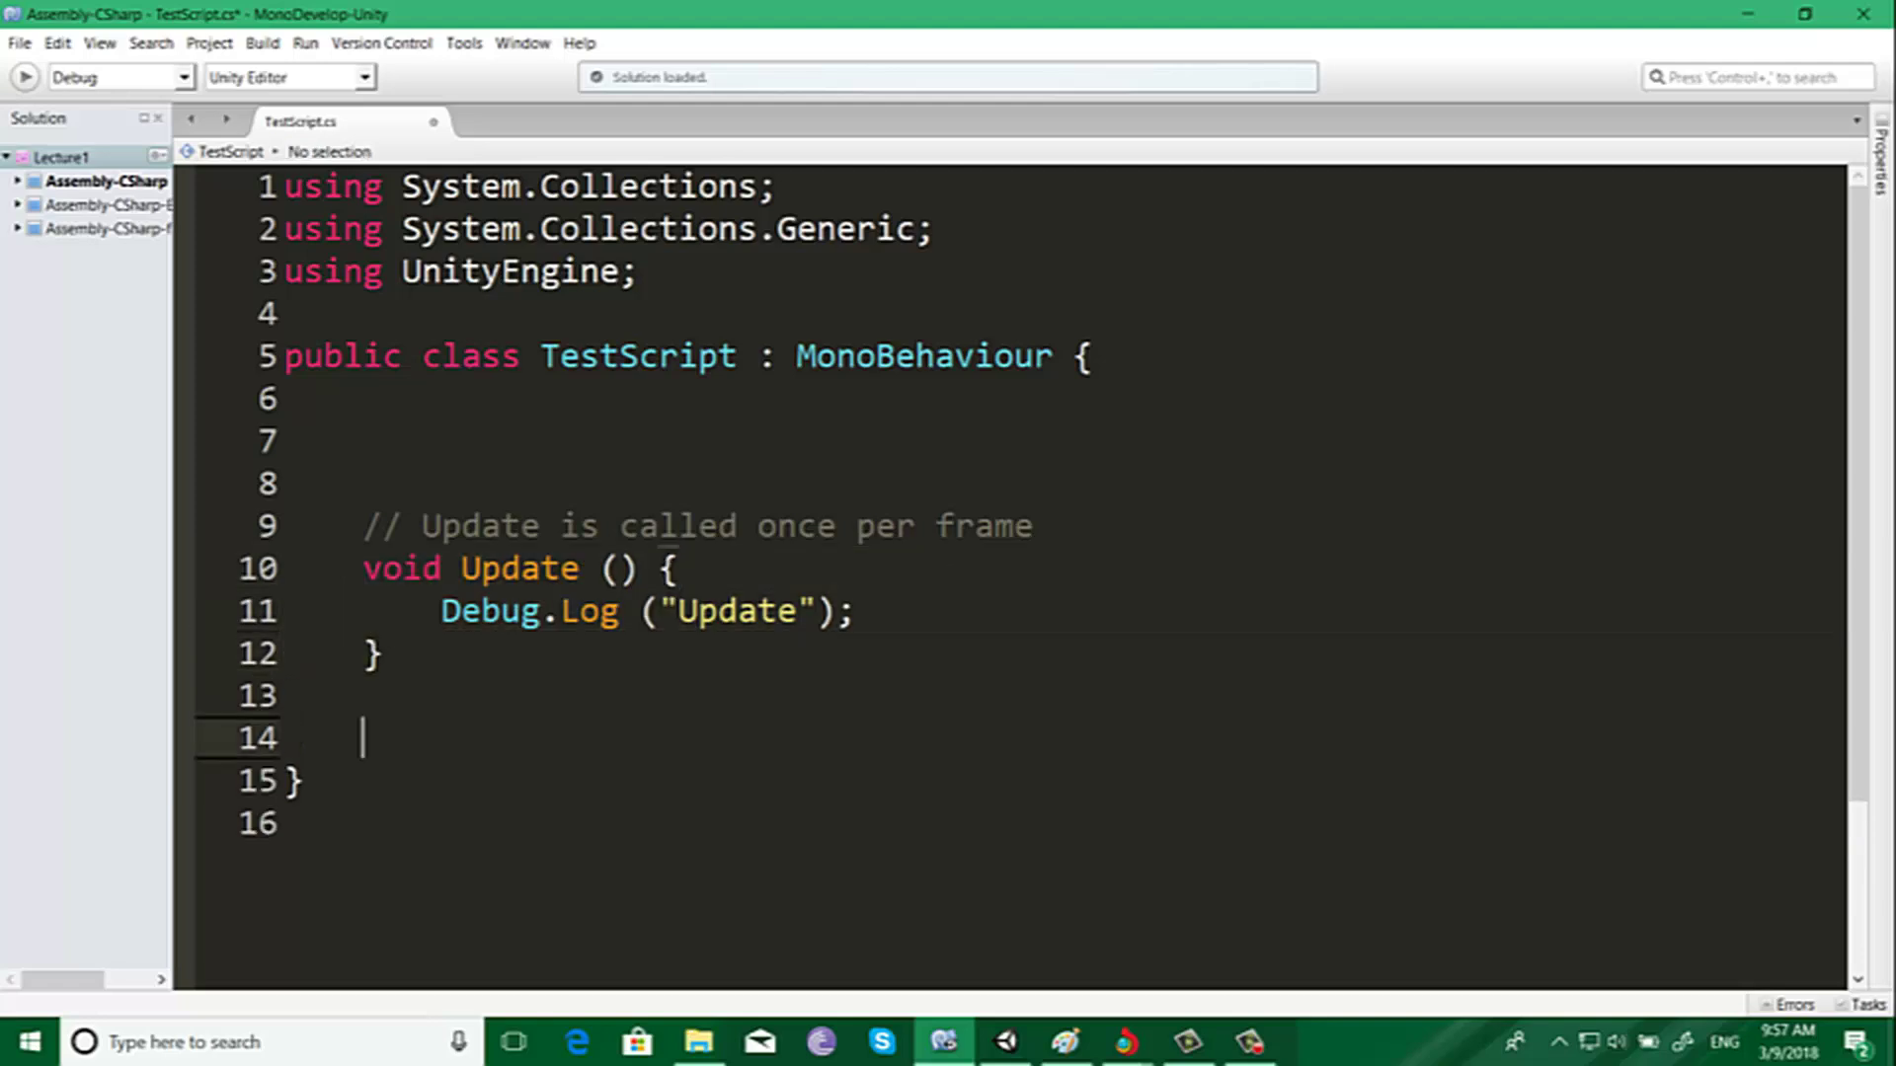
key("ctrl+v")
Step: Rename the copy to LateUpdate, have it log "LateUpdate", and save the script
left_click(461, 737)
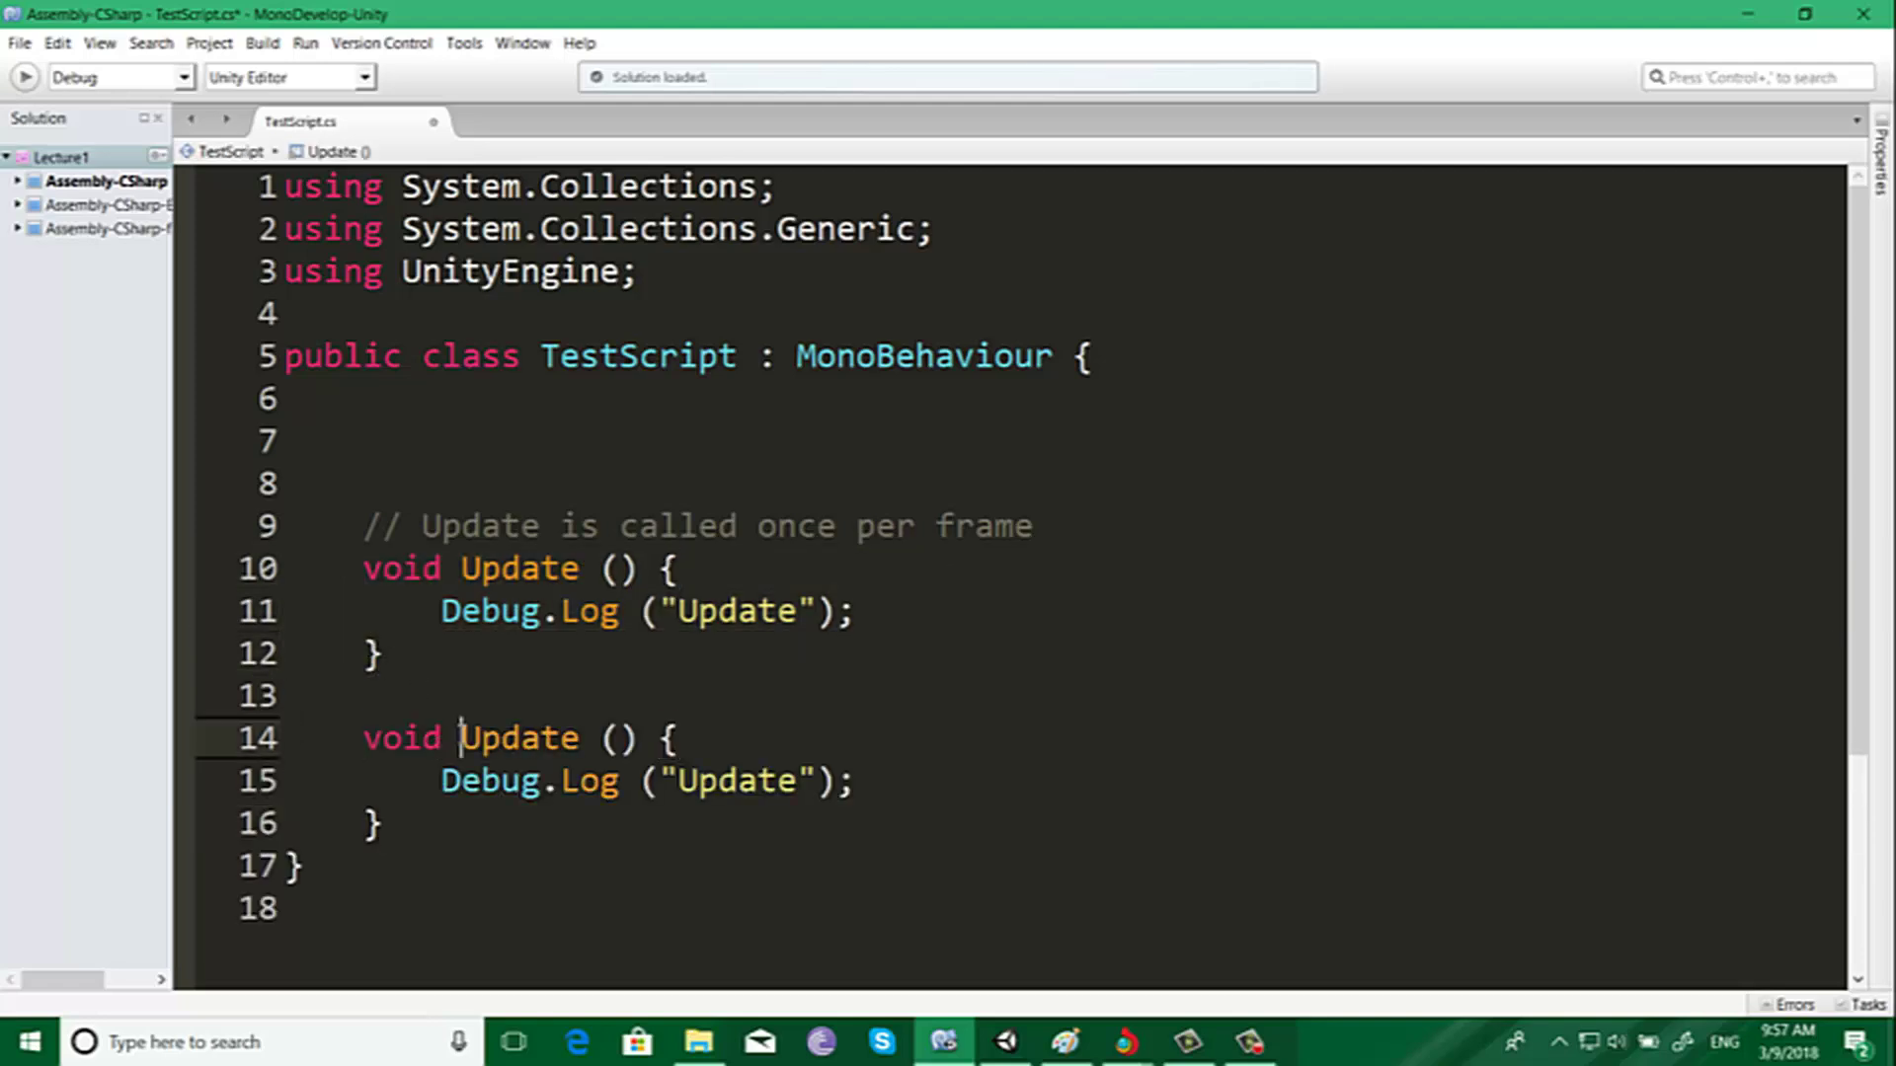
type("Late")
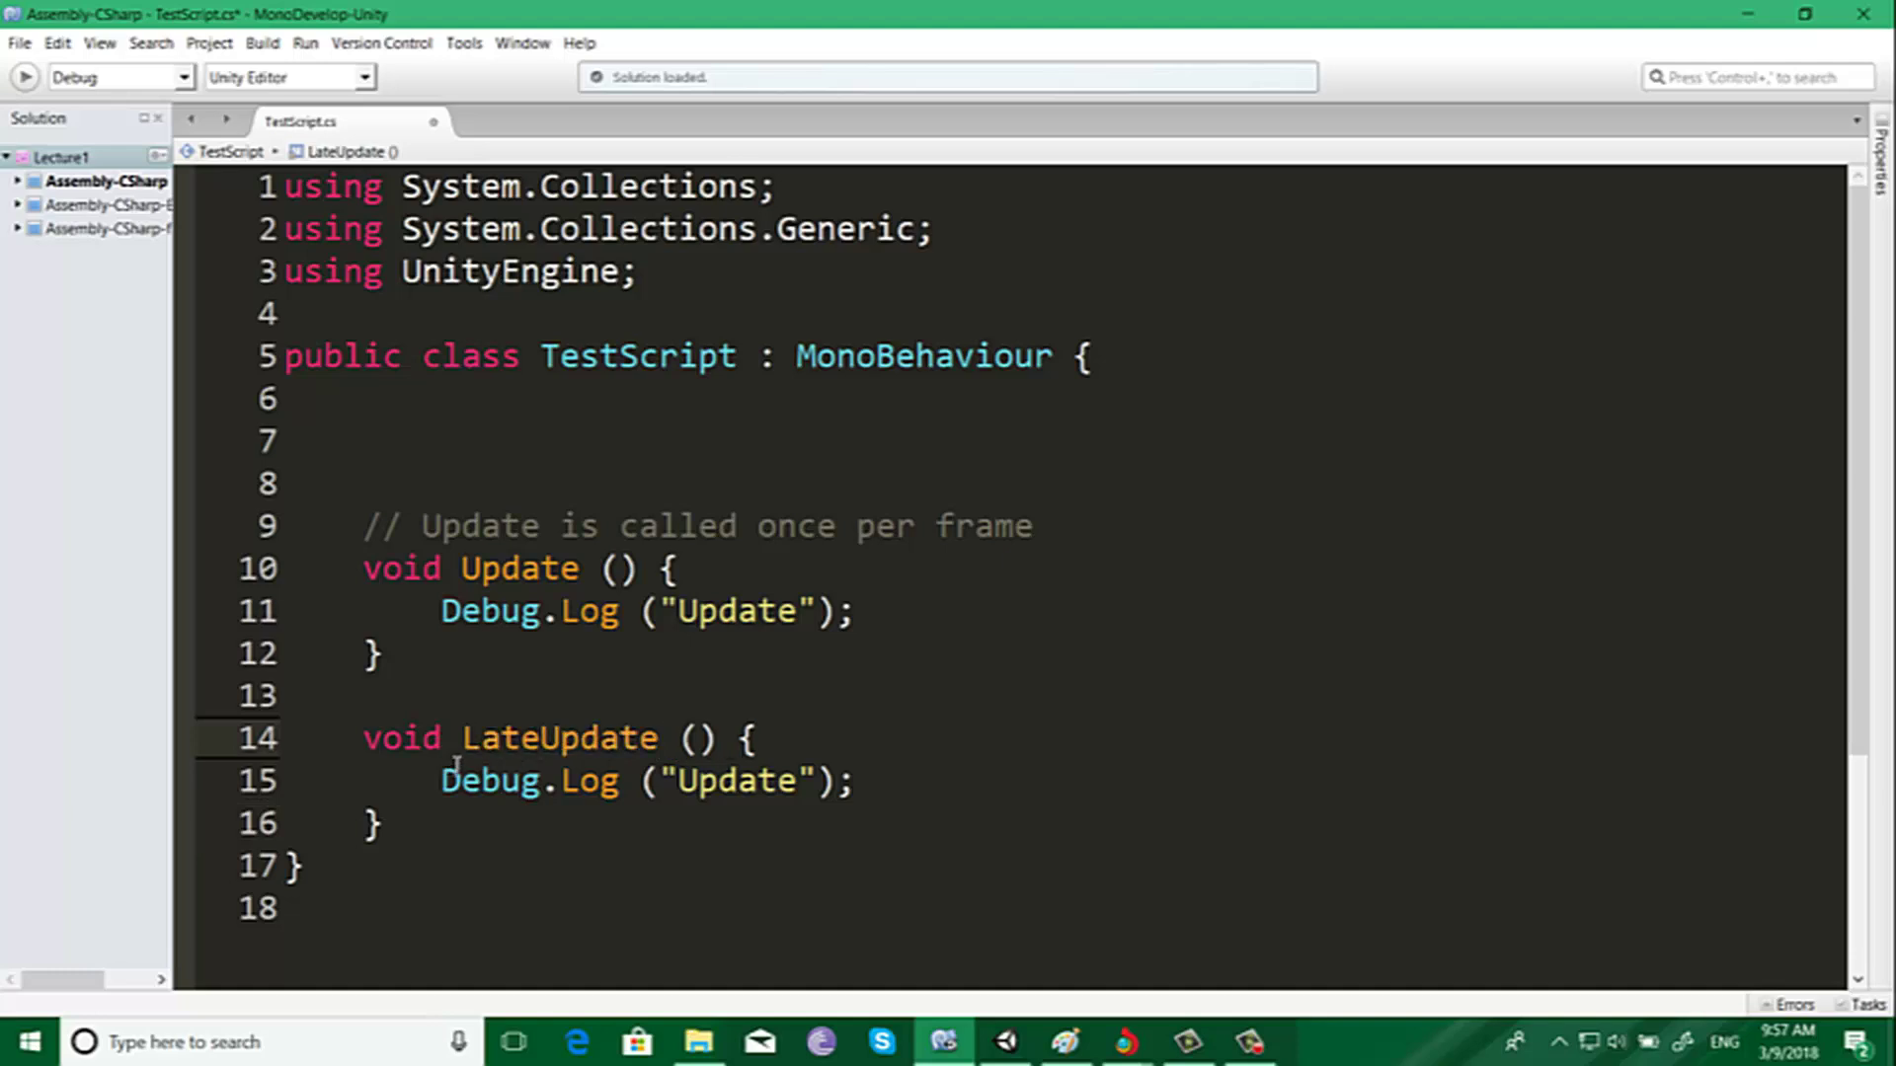
left_click(677, 780)
type("La")
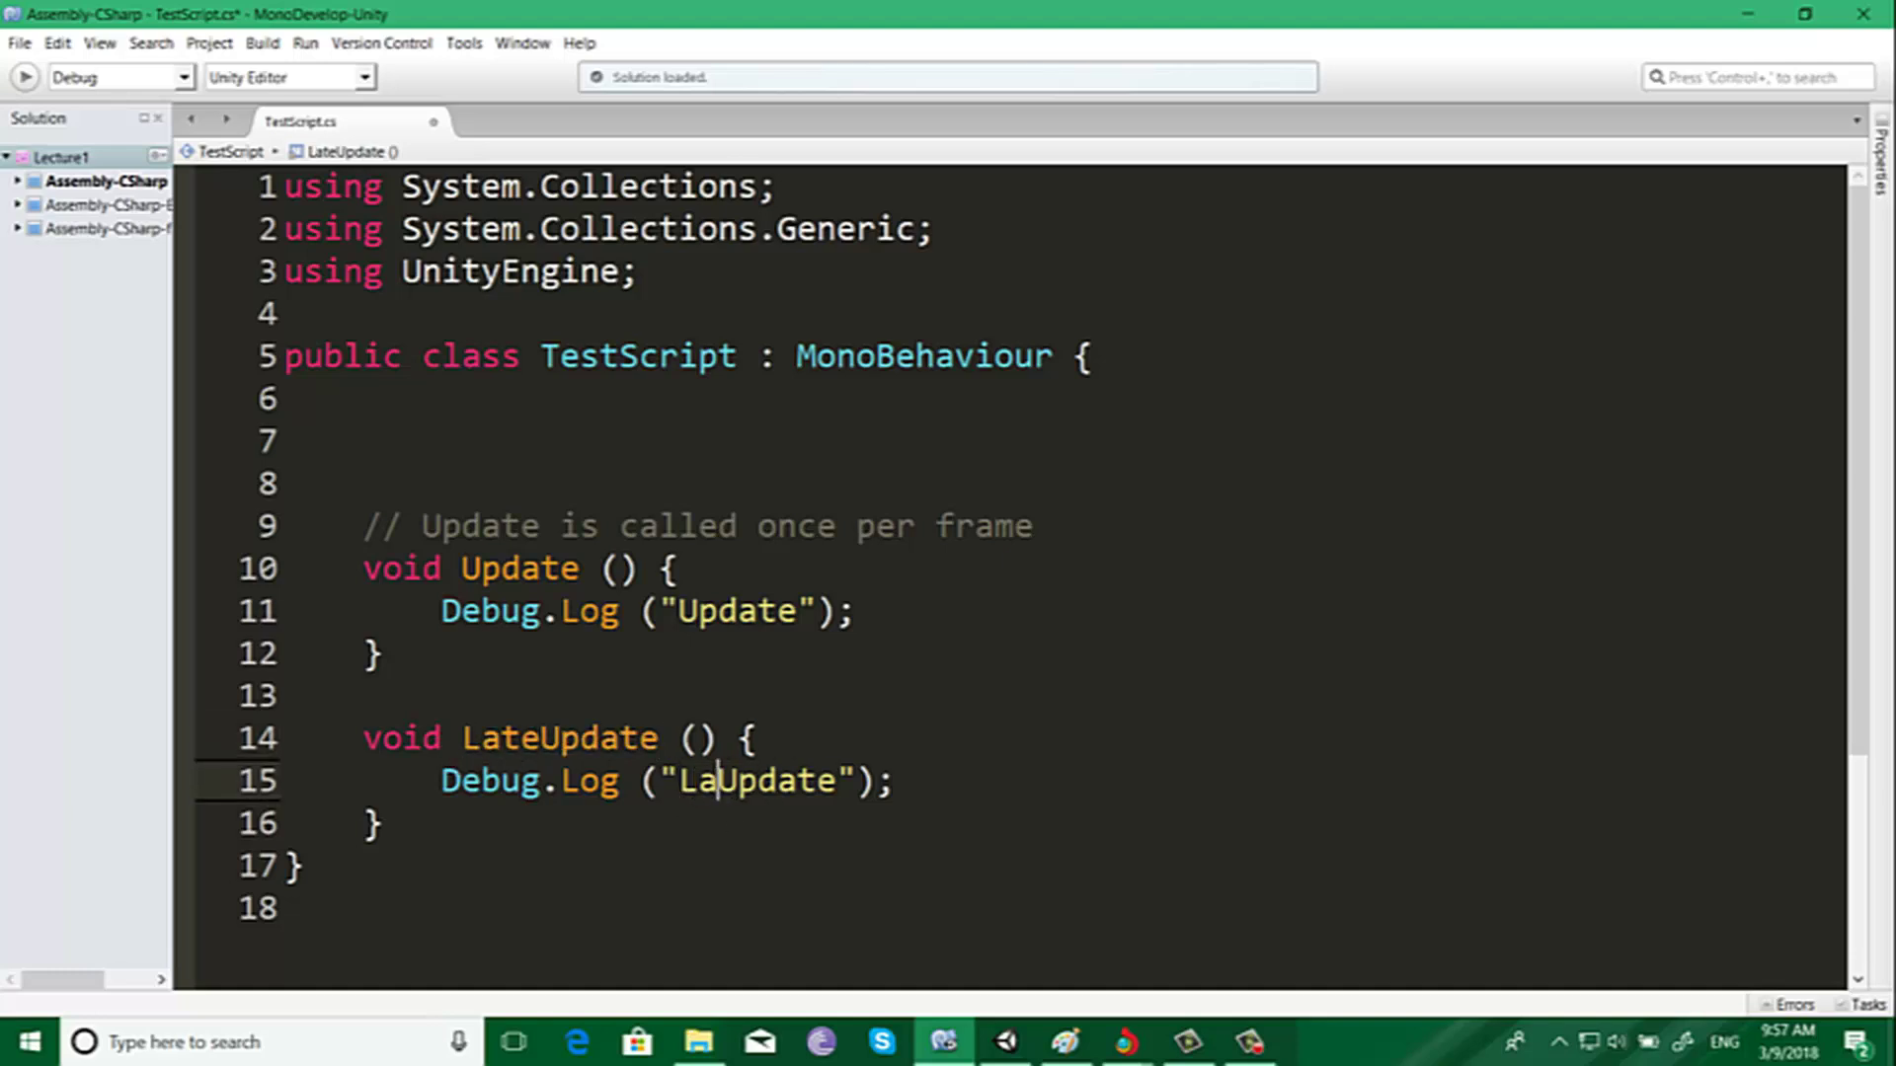
type("te")
key("ctrl+s")
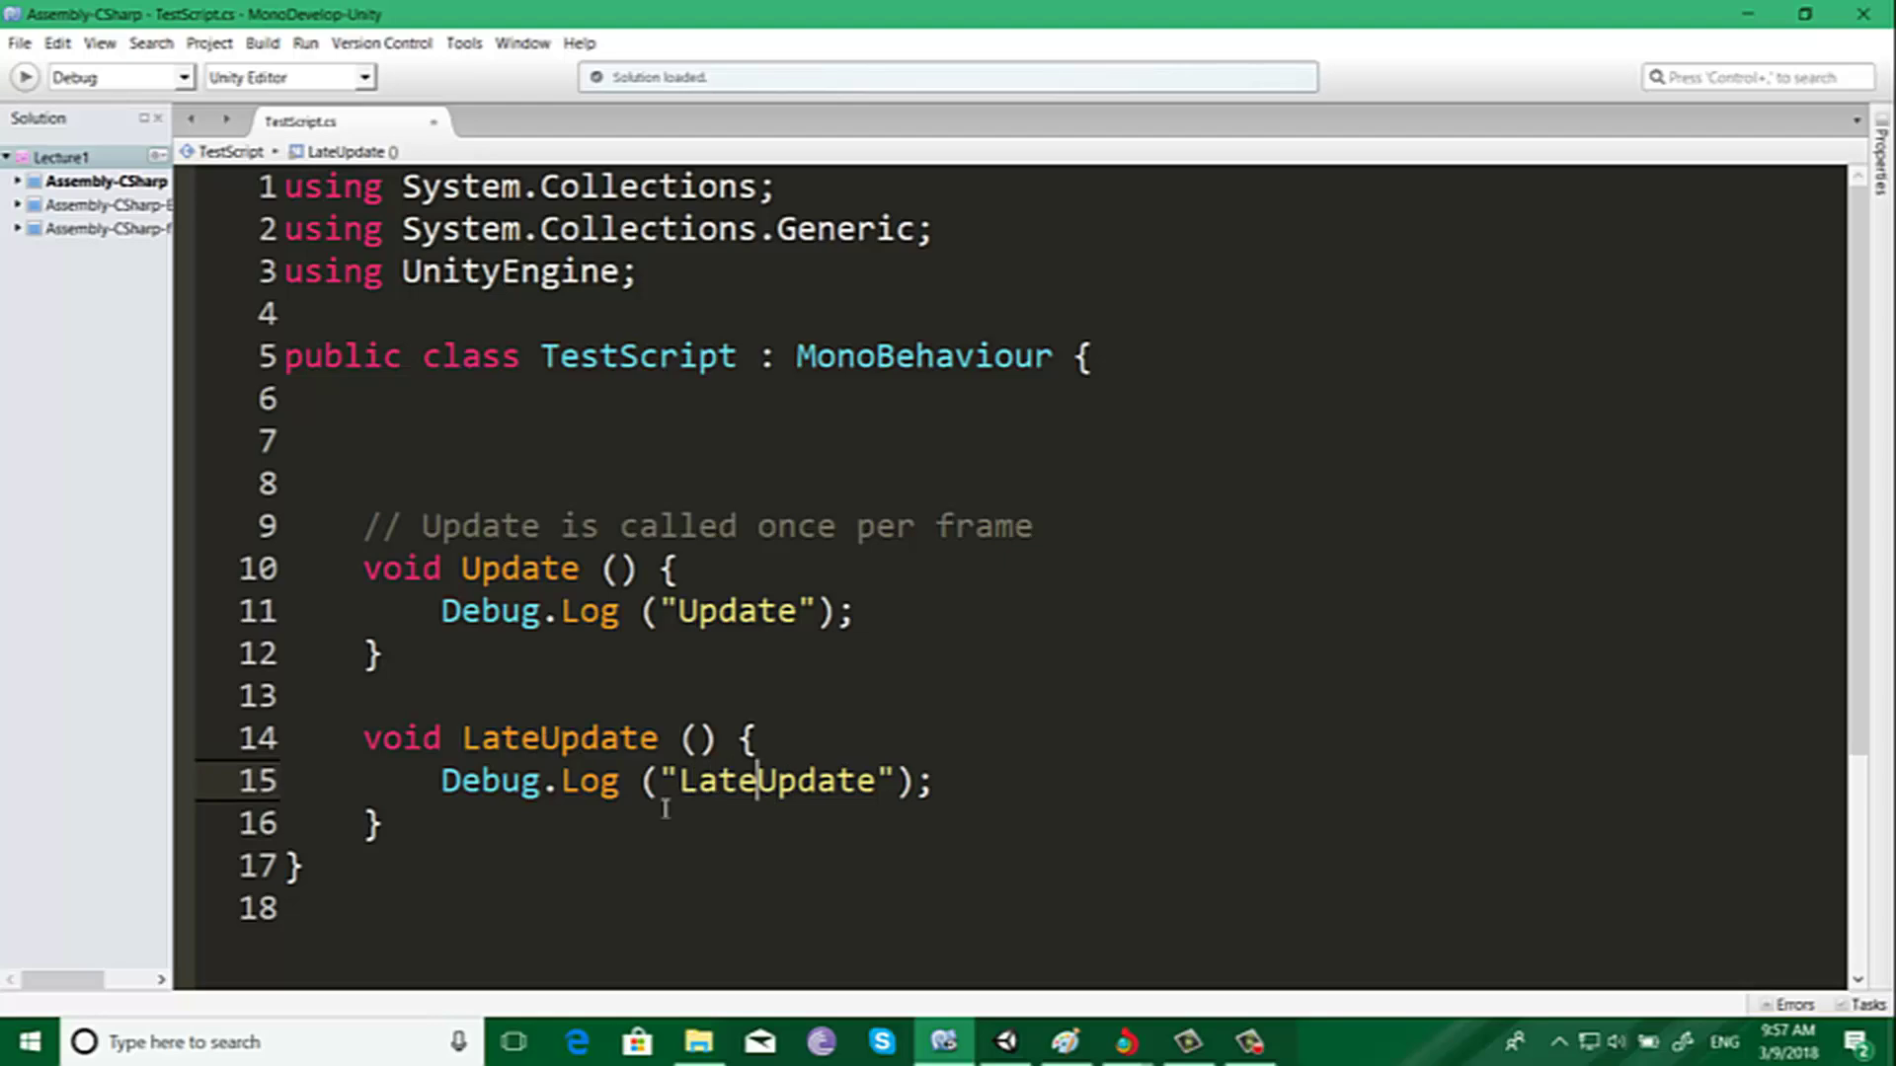
left_click(1768, 10)
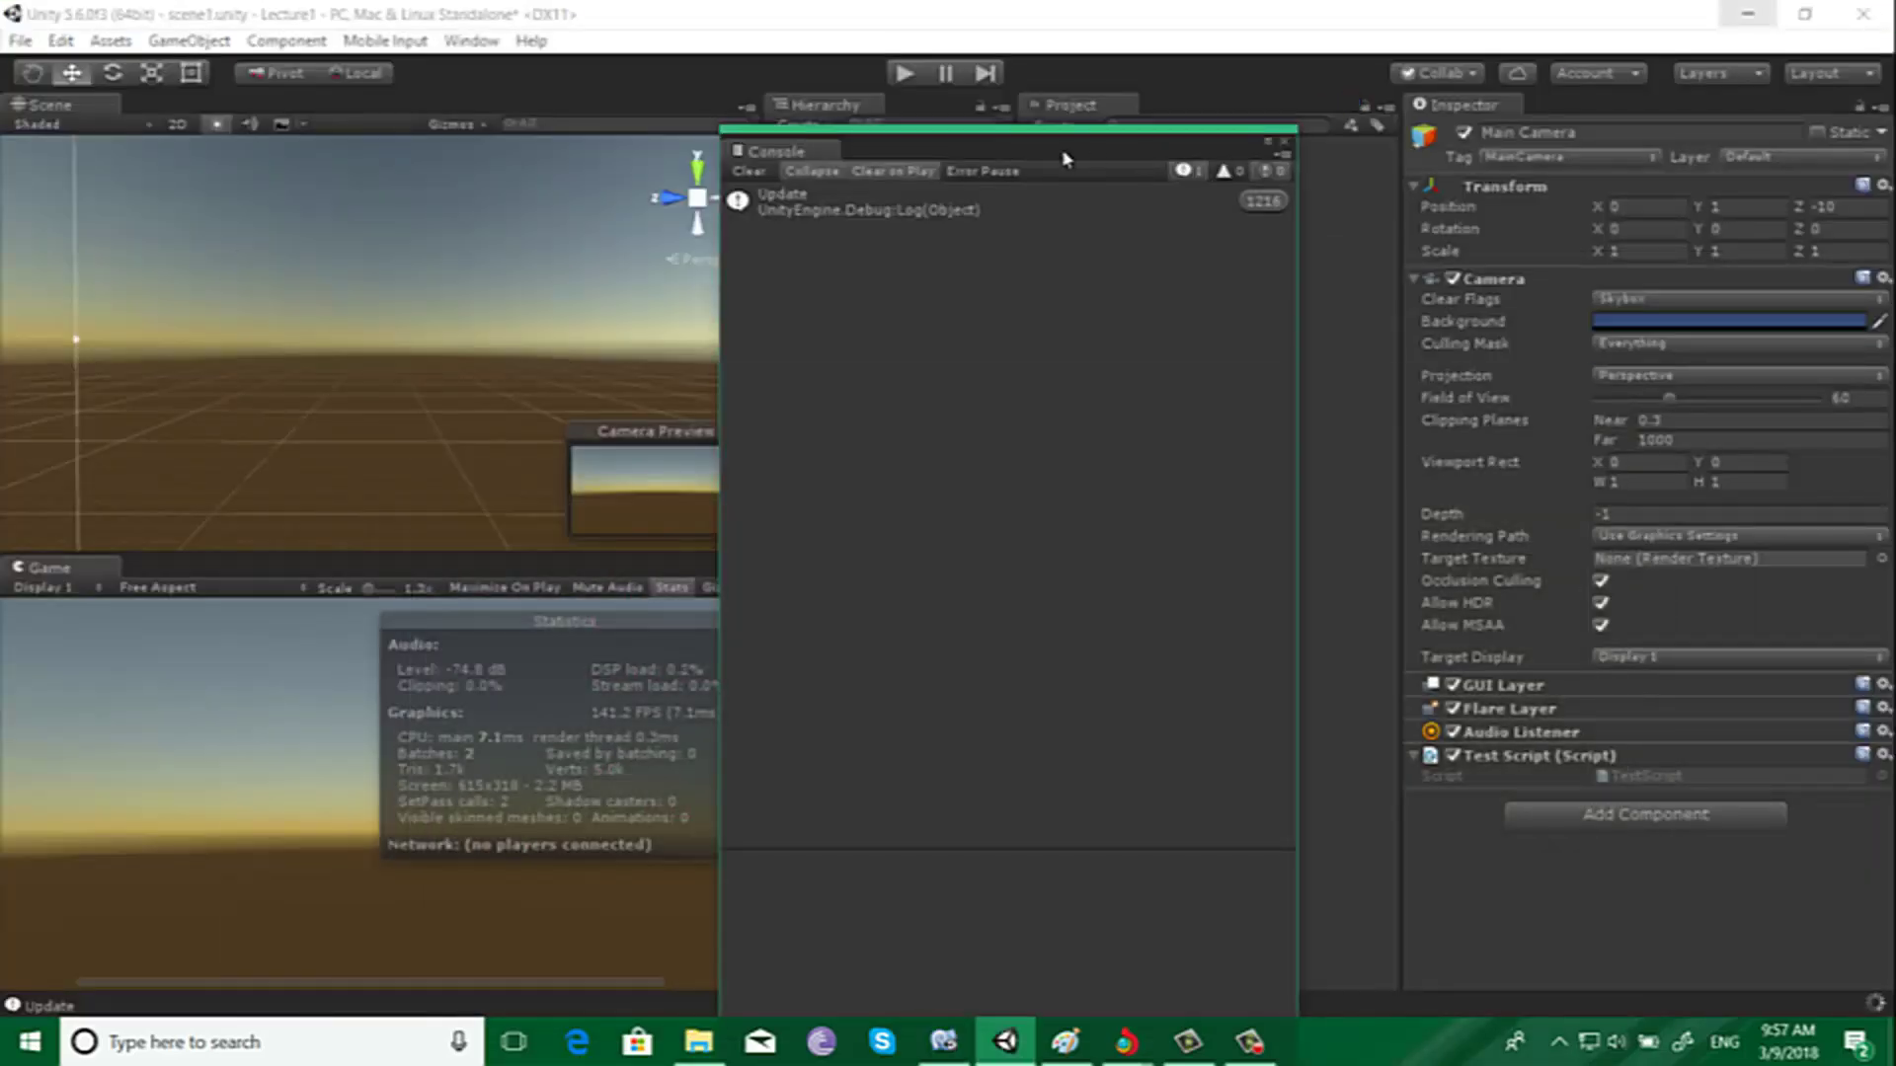
Step: Play the scene to log Update and LateUpdate 795 times each, then stop and clear the Console
left_click(905, 81)
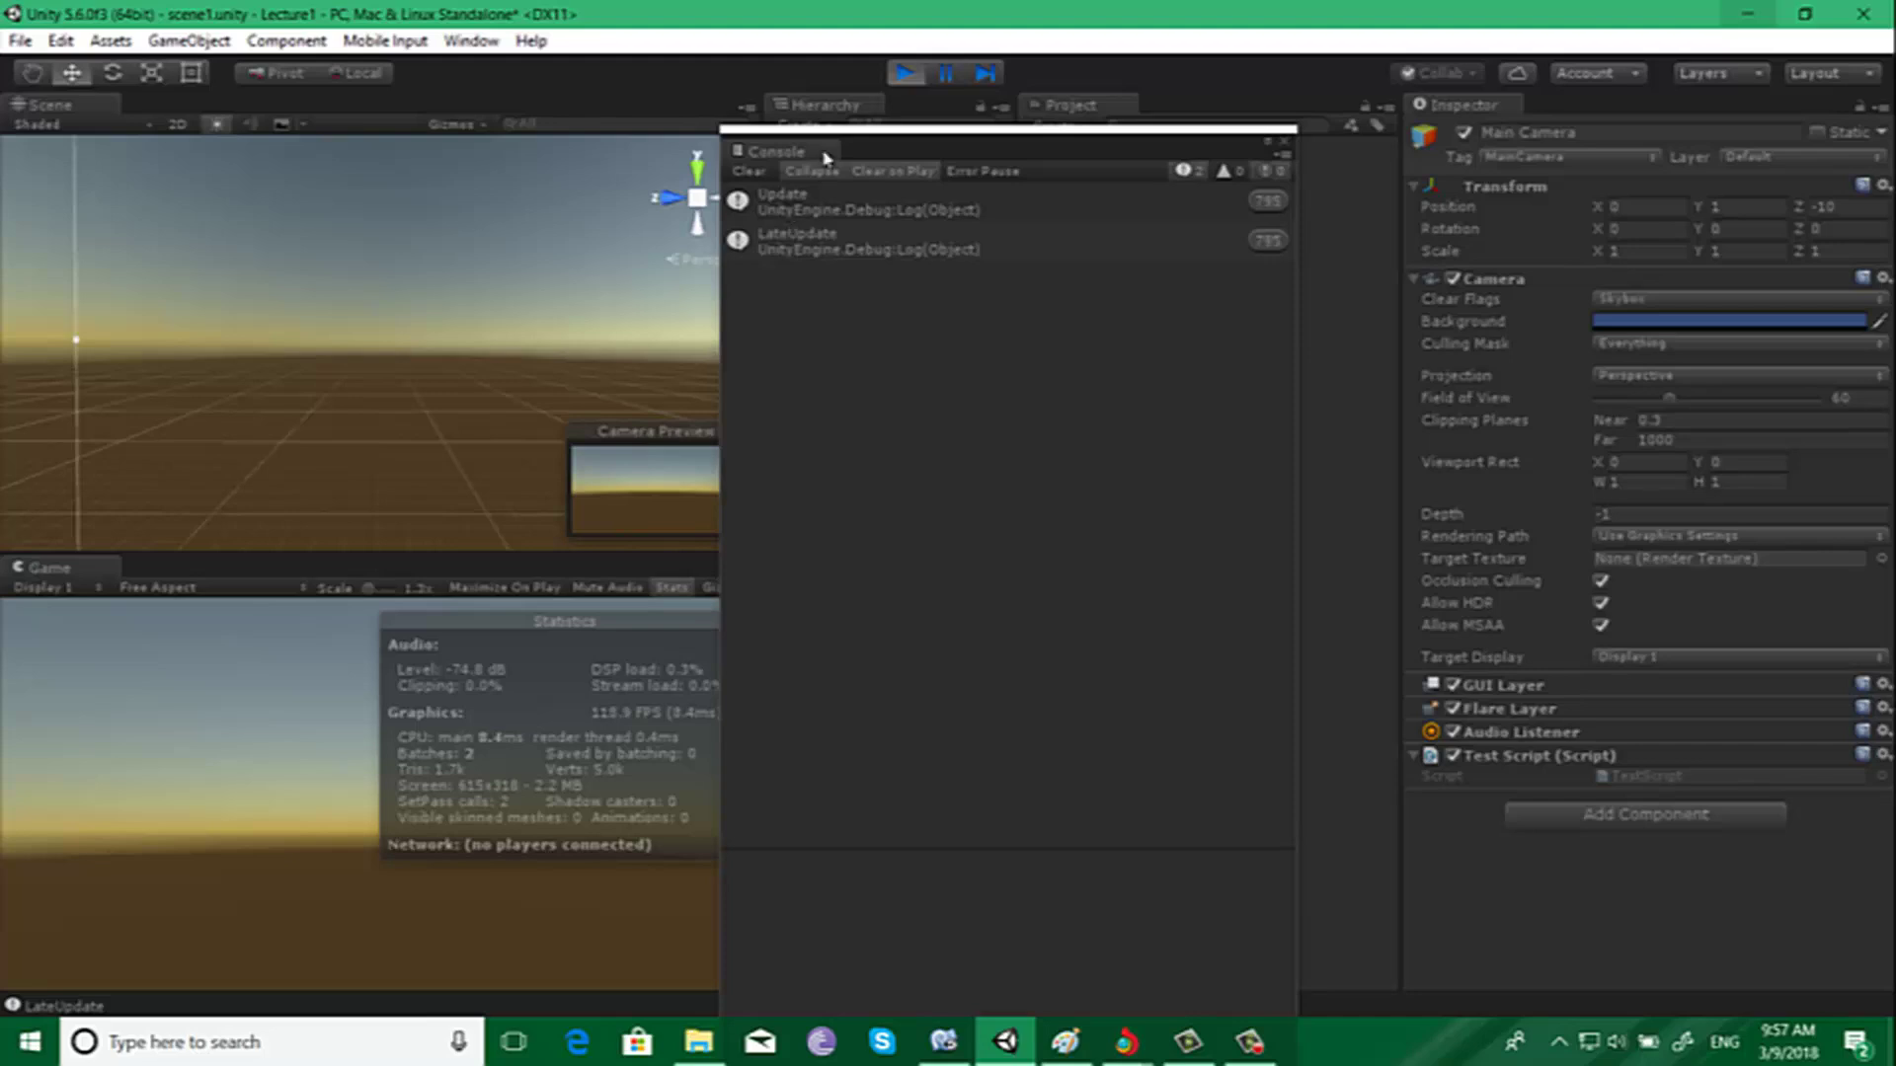
left_click(905, 76)
left_click(756, 173)
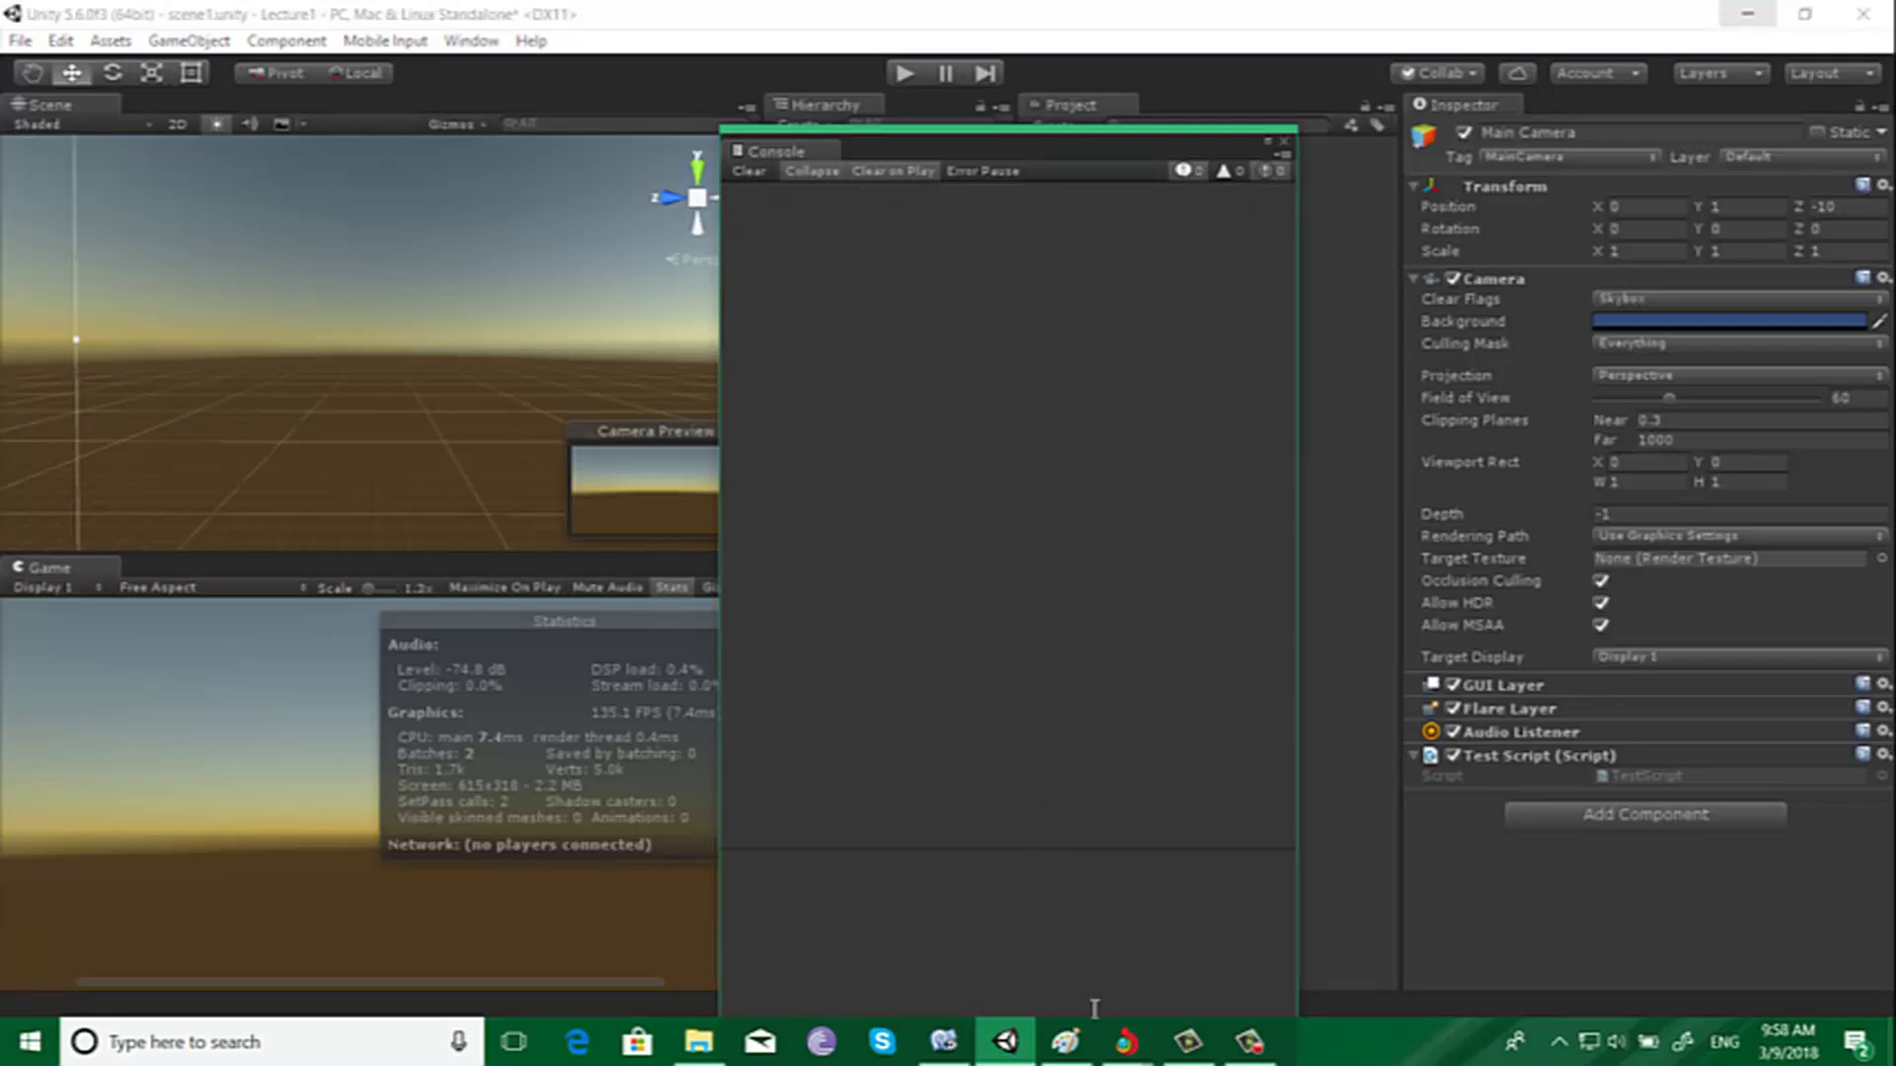
Step: Bring Paint's untitled, blank 1914 × 765px canvas to the front
left_click(1064, 1041)
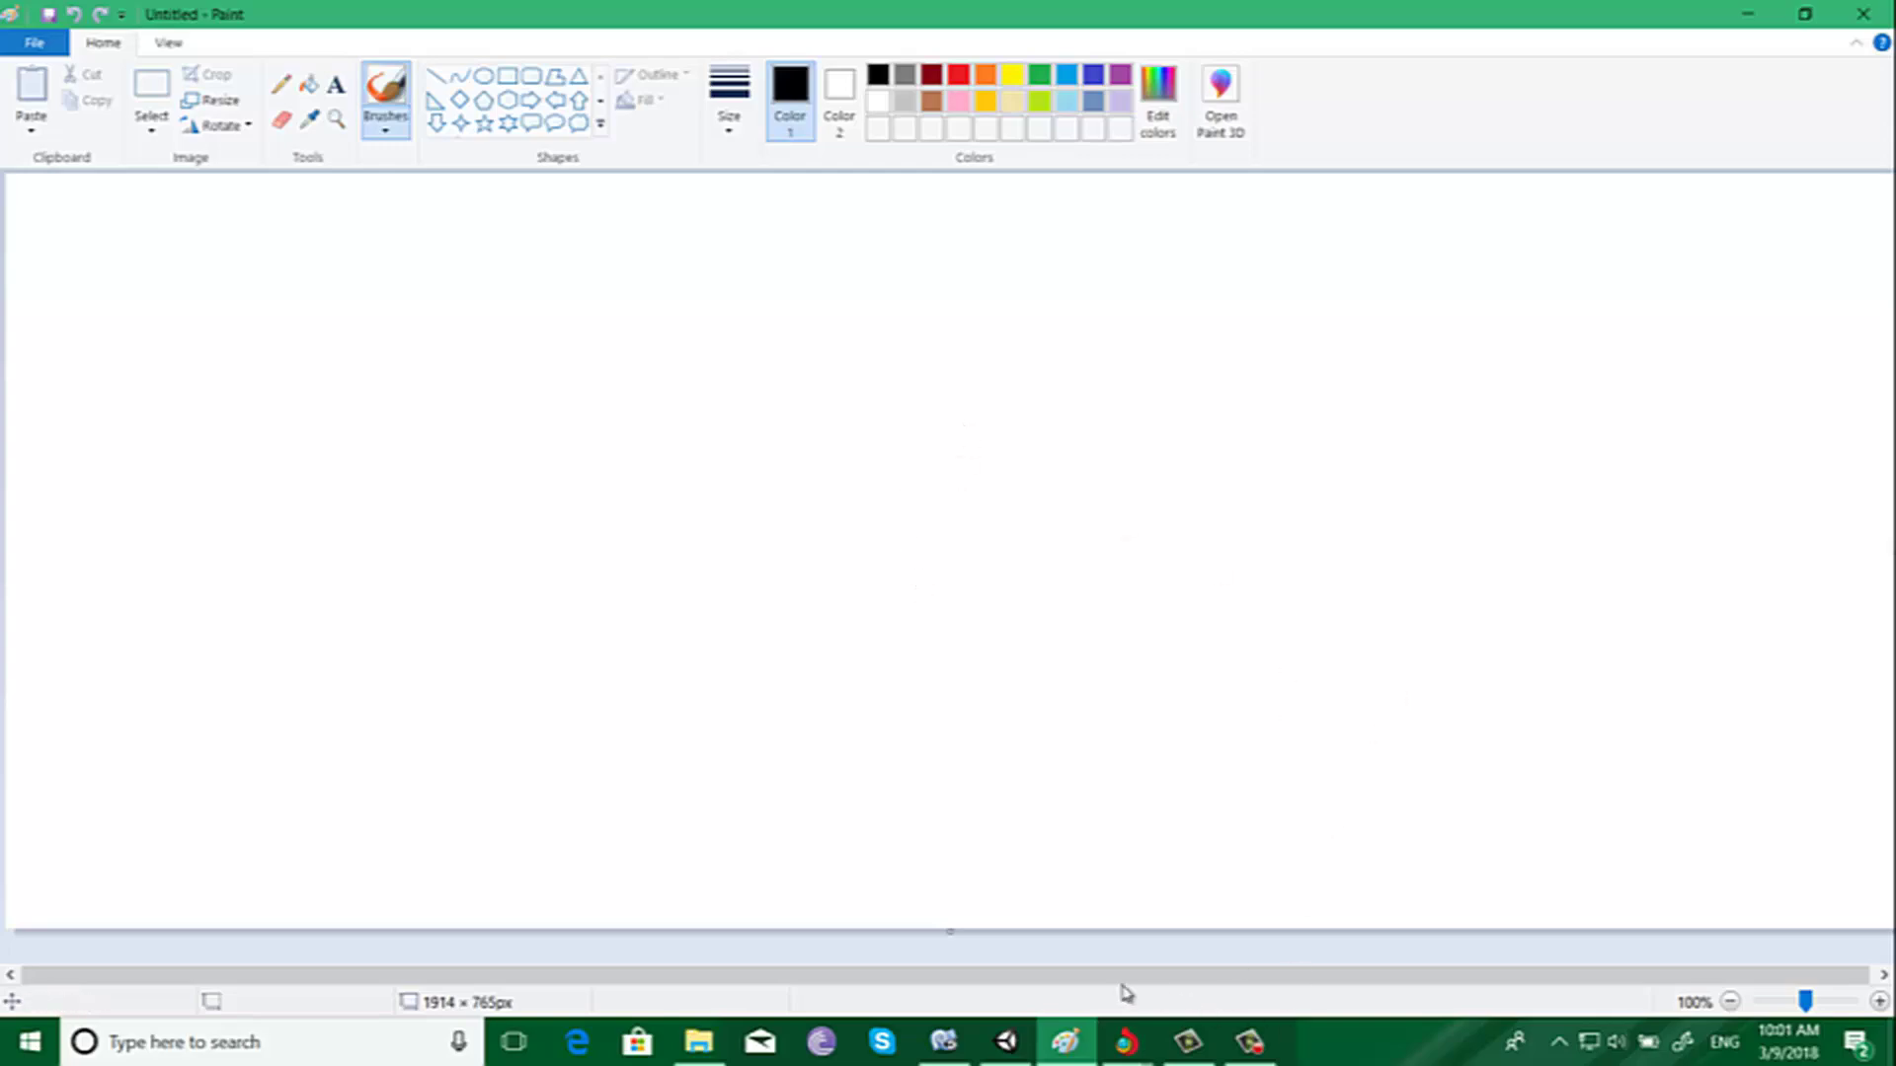
Step: Comment out the Update and LateUpdate methods on lines 10–16 of TestScript.cs
left_click(942, 1042)
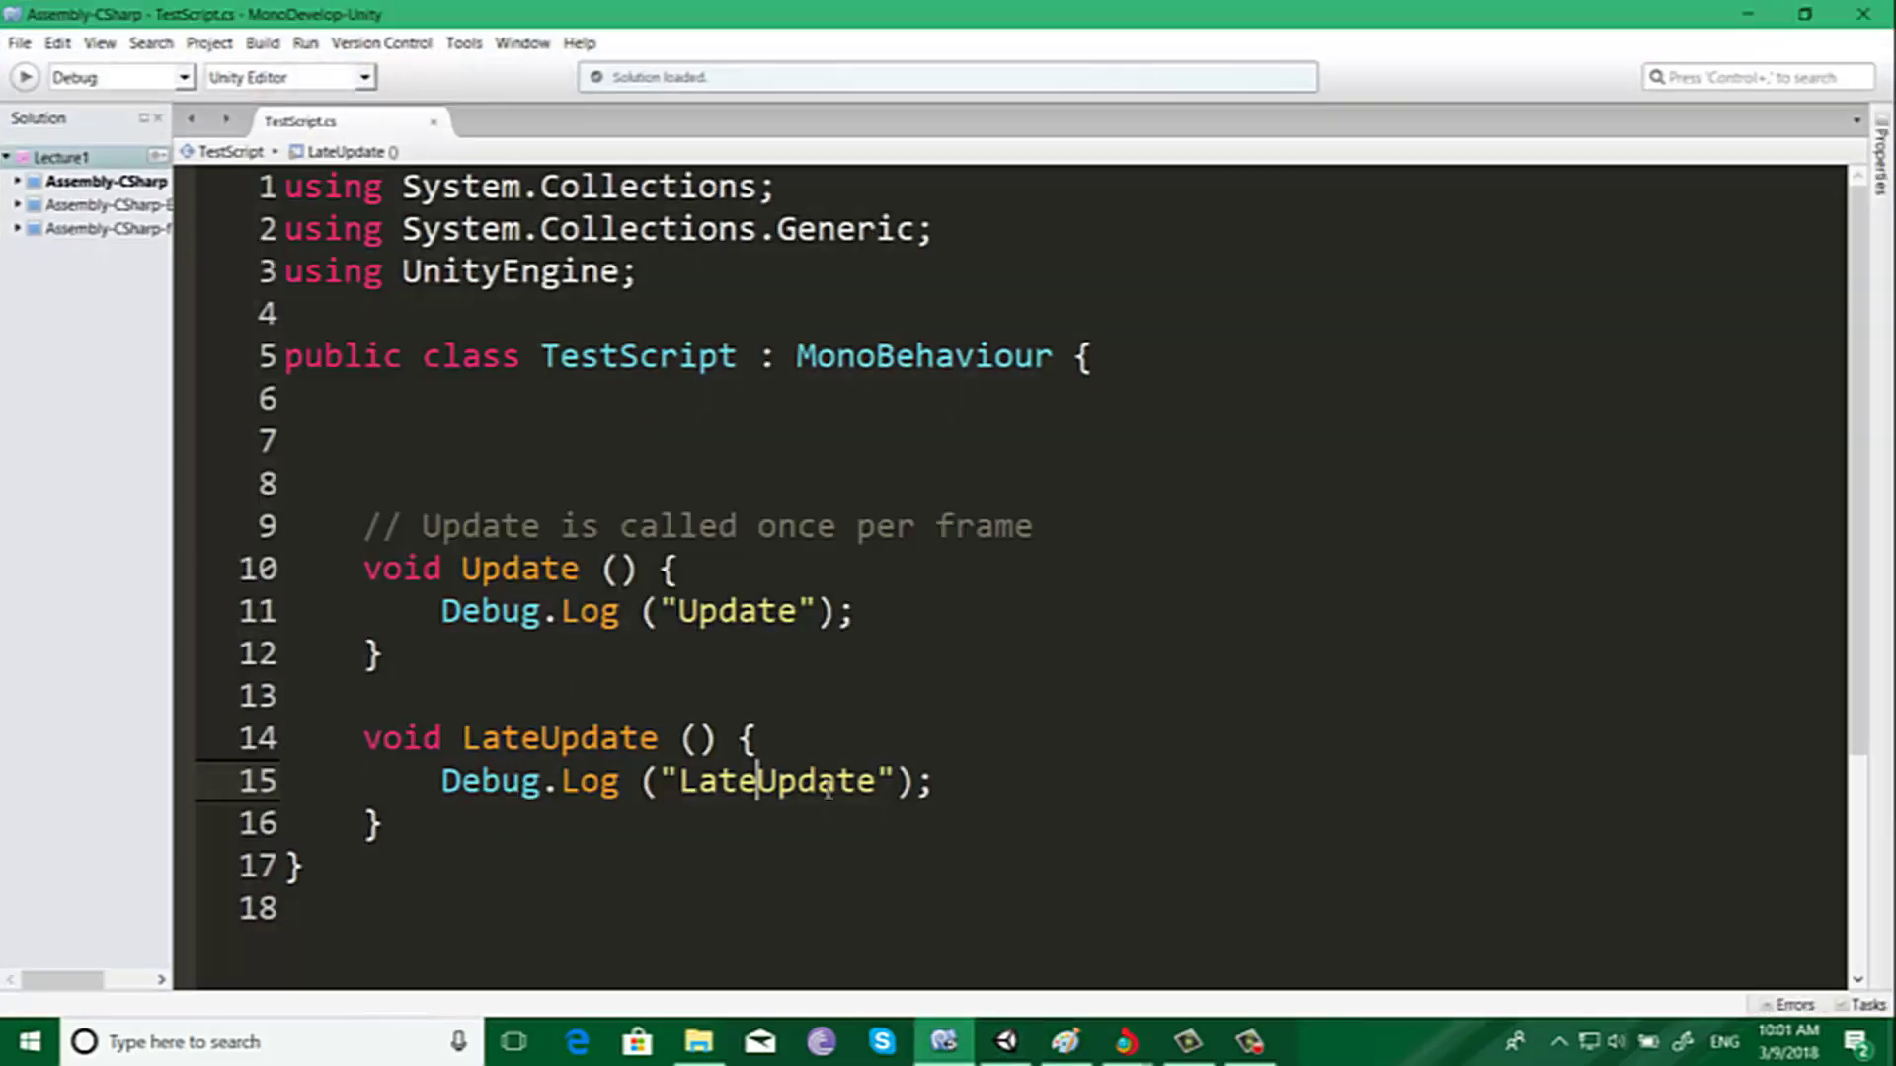
scroll(854, 551, "up", 5, "ctrl")
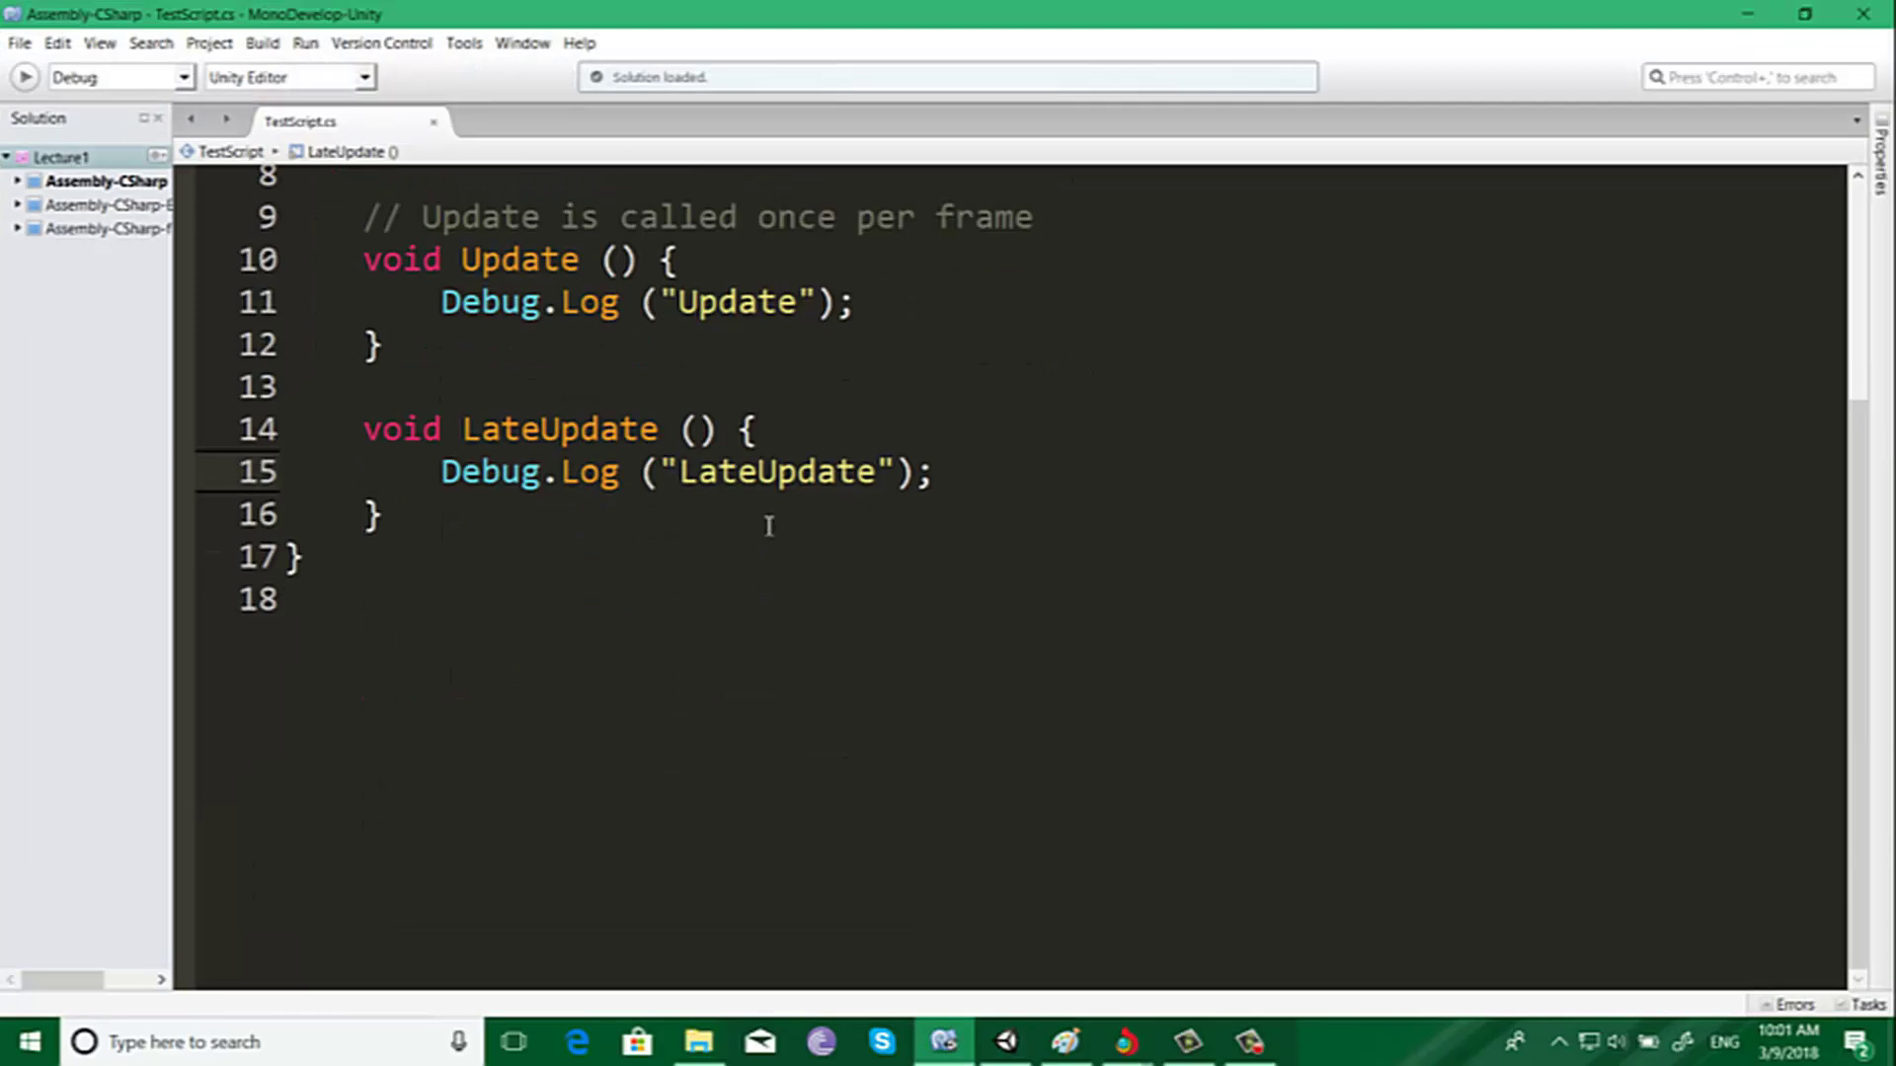
left_click(758, 472)
left_click_drag(395, 522, 347, 263)
right_click(480, 342)
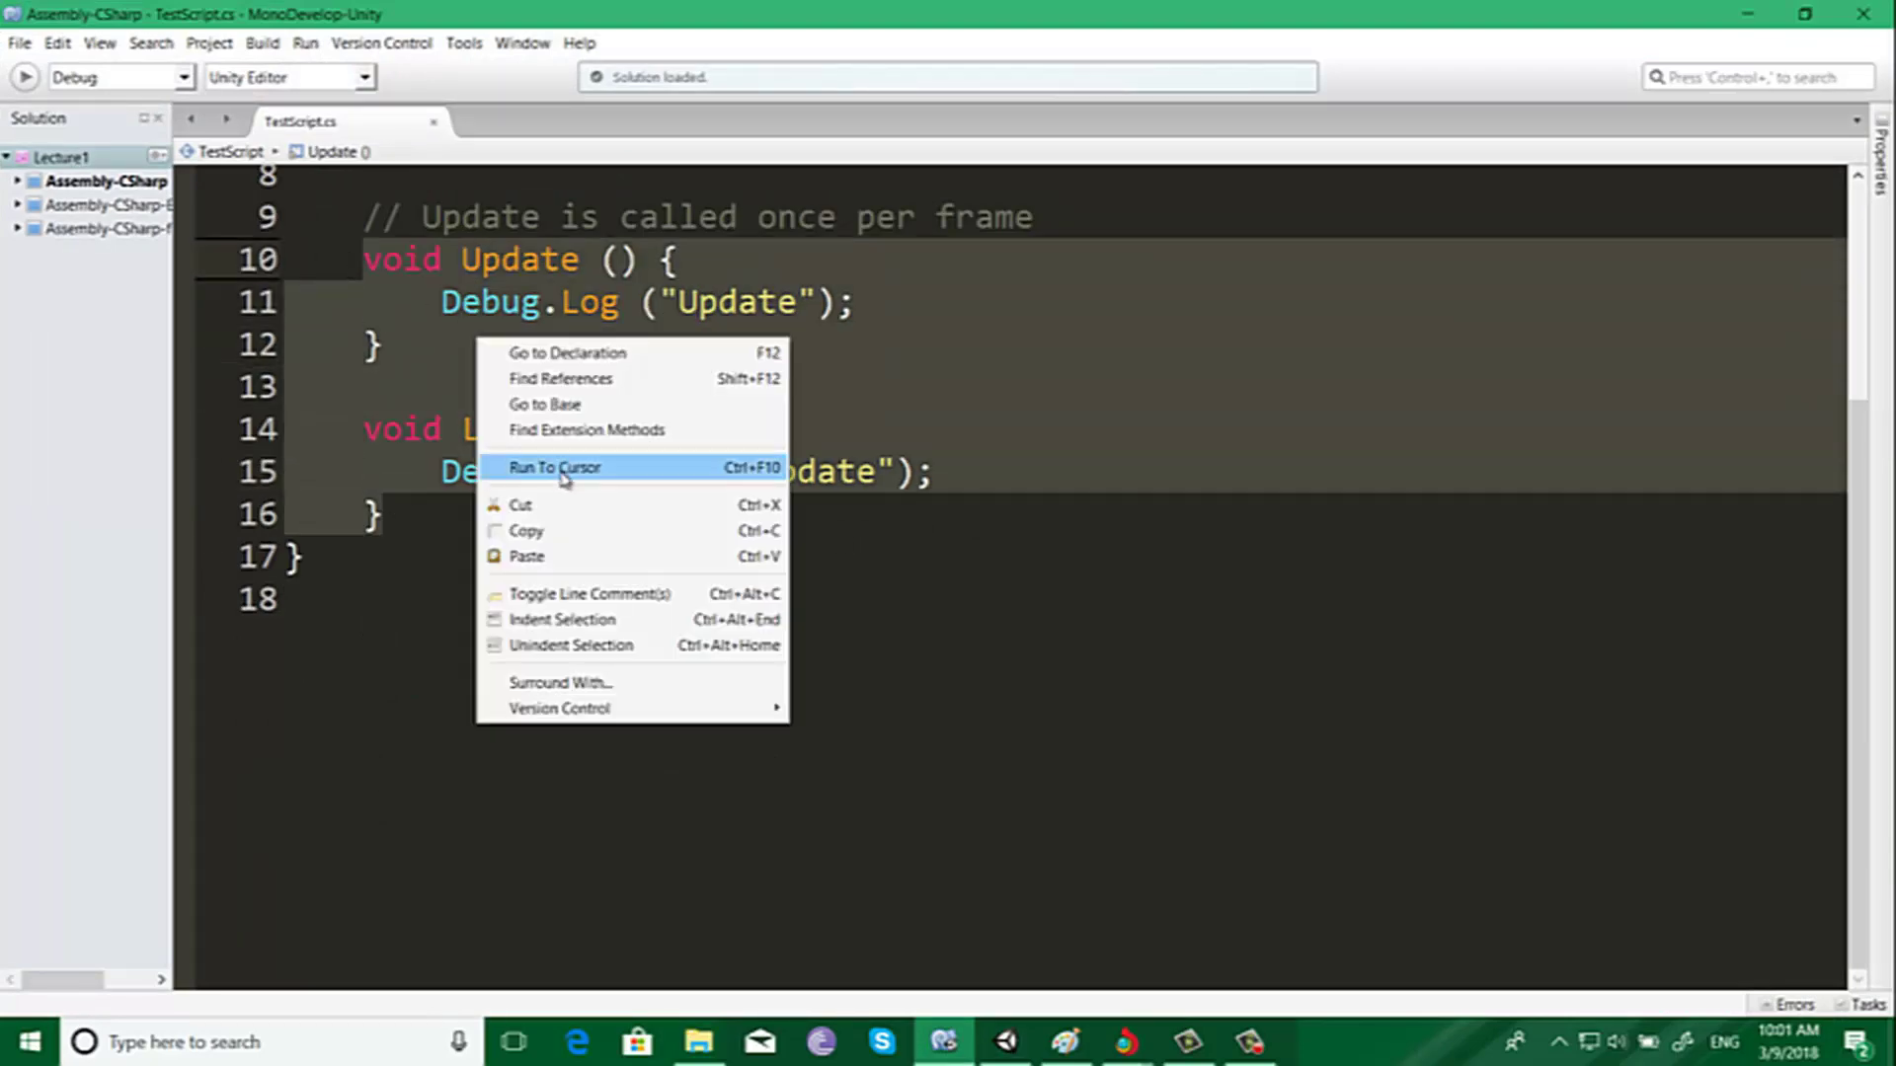
left_click(545, 593)
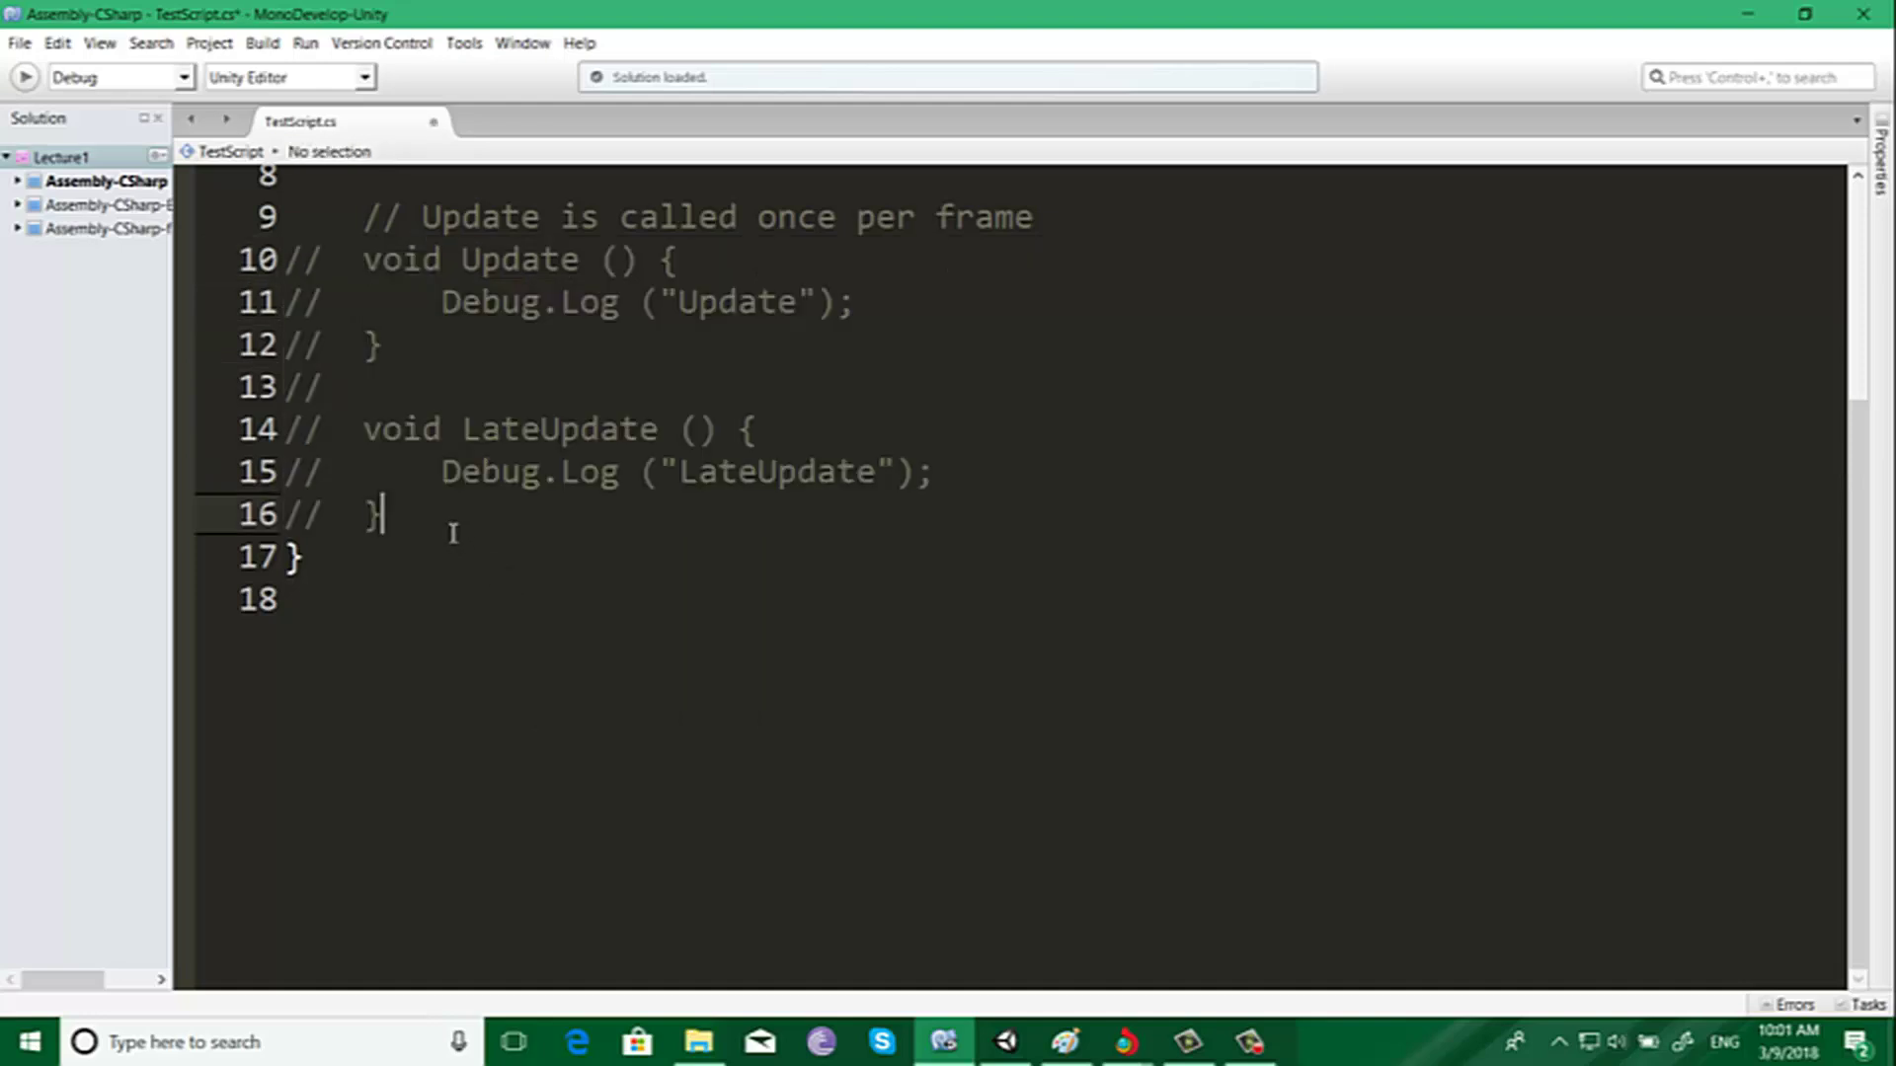
Step: Add a FixedUpdate method with Debug.Log(Time.deltaTime) and save the script
key("Return")
key("Return")
type("voi")
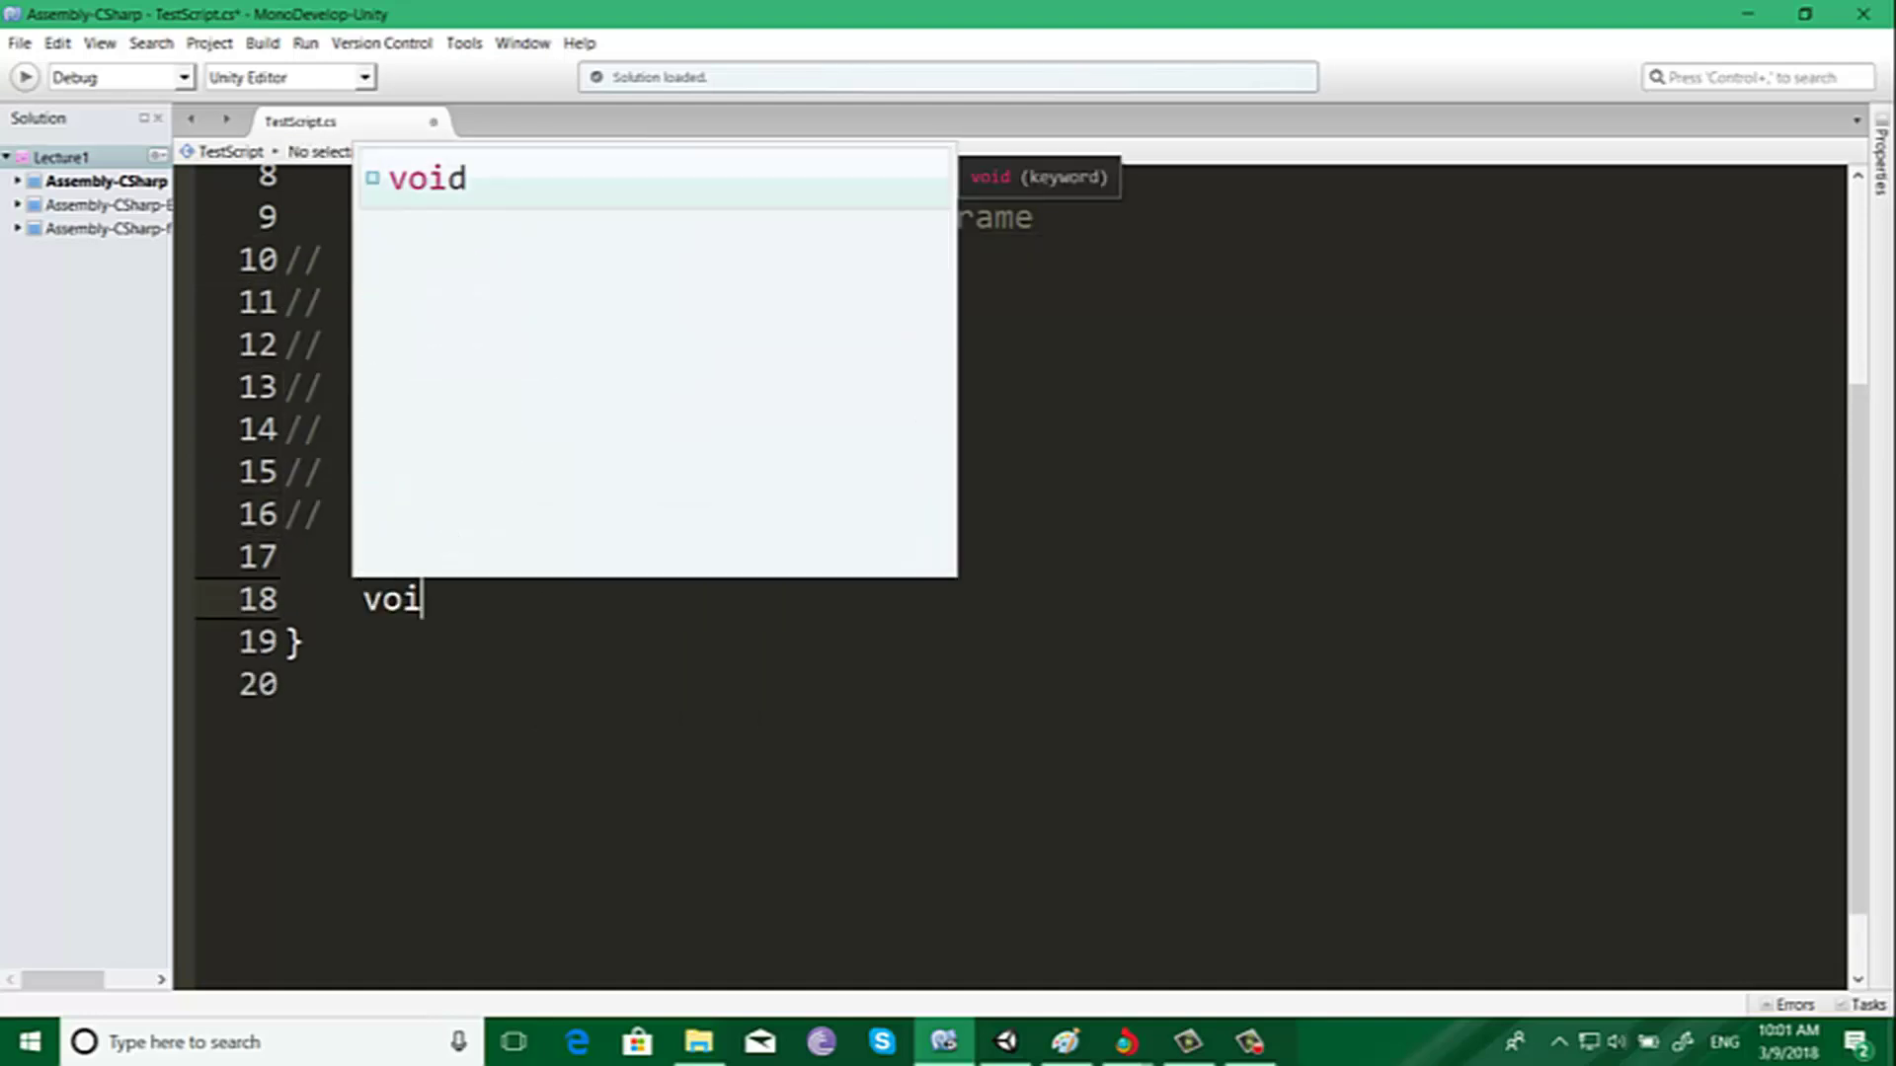
type("d Fixed")
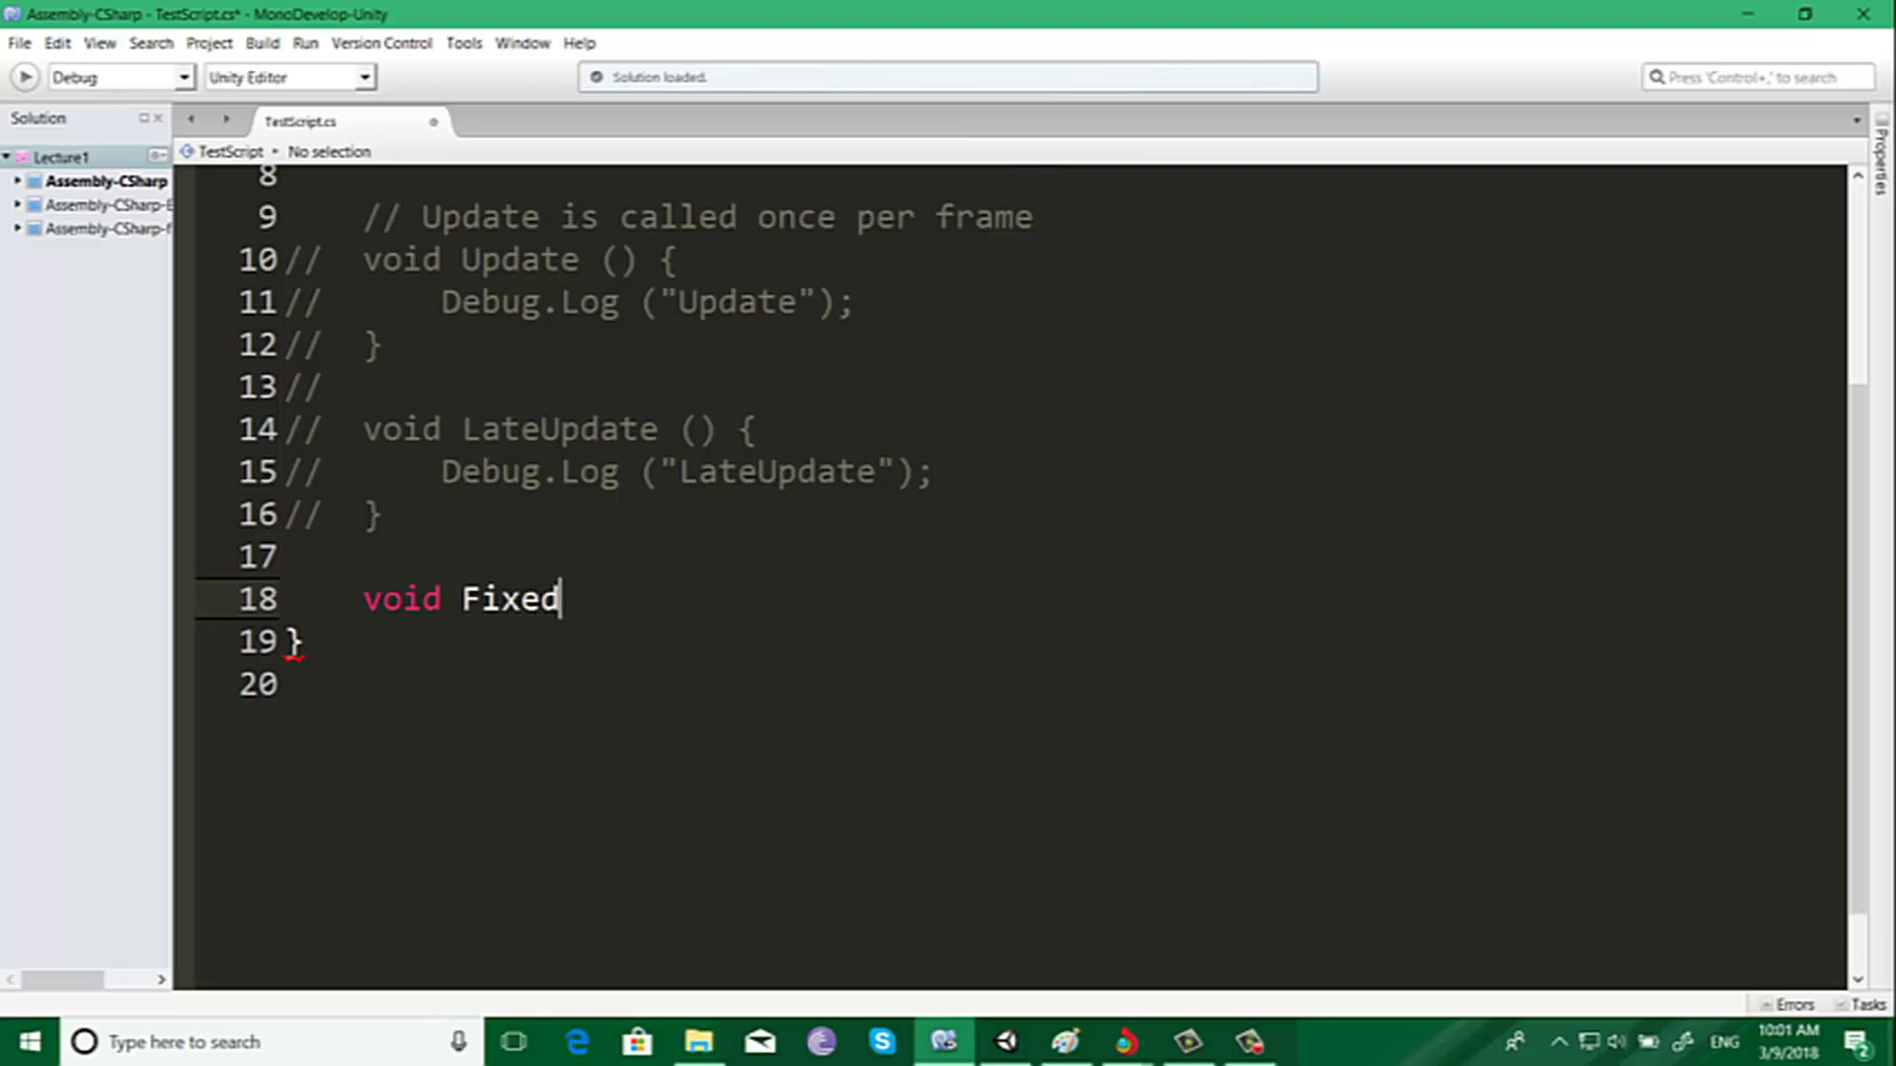
type("Update")
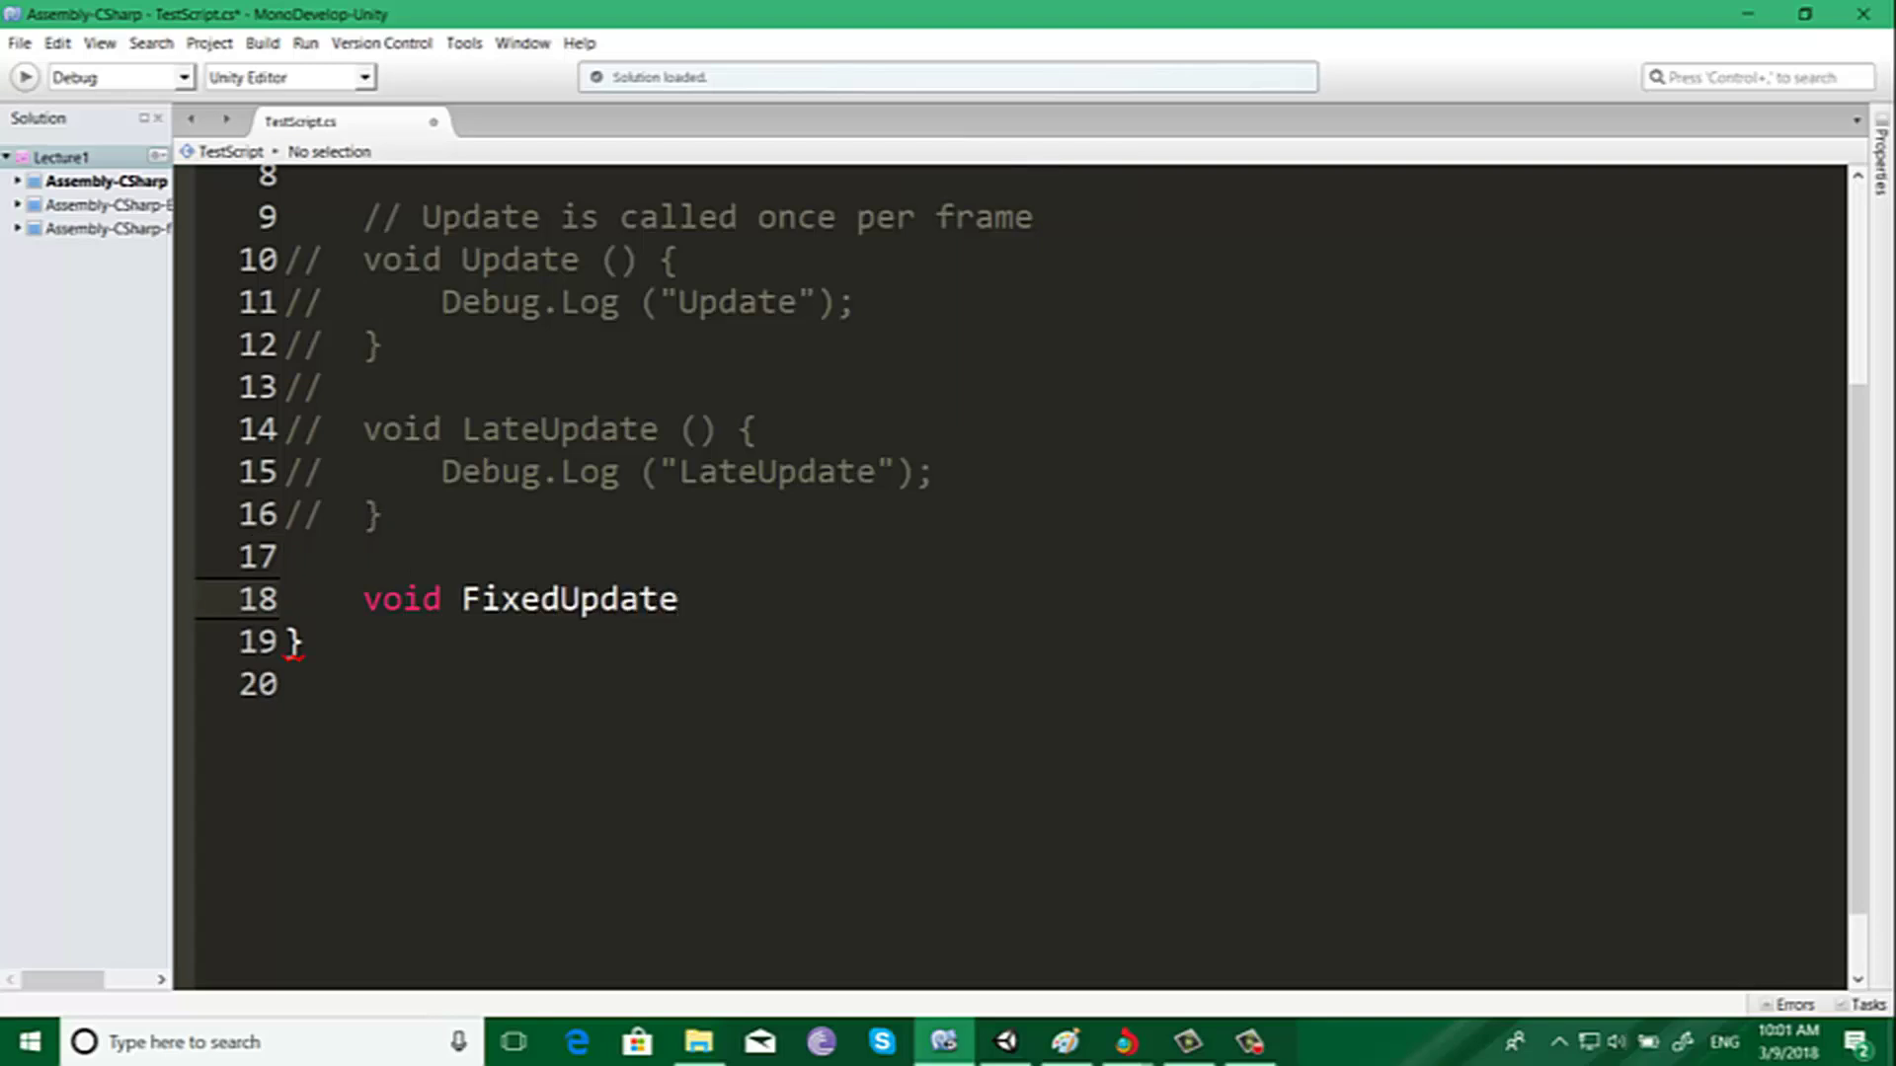
type("(){")
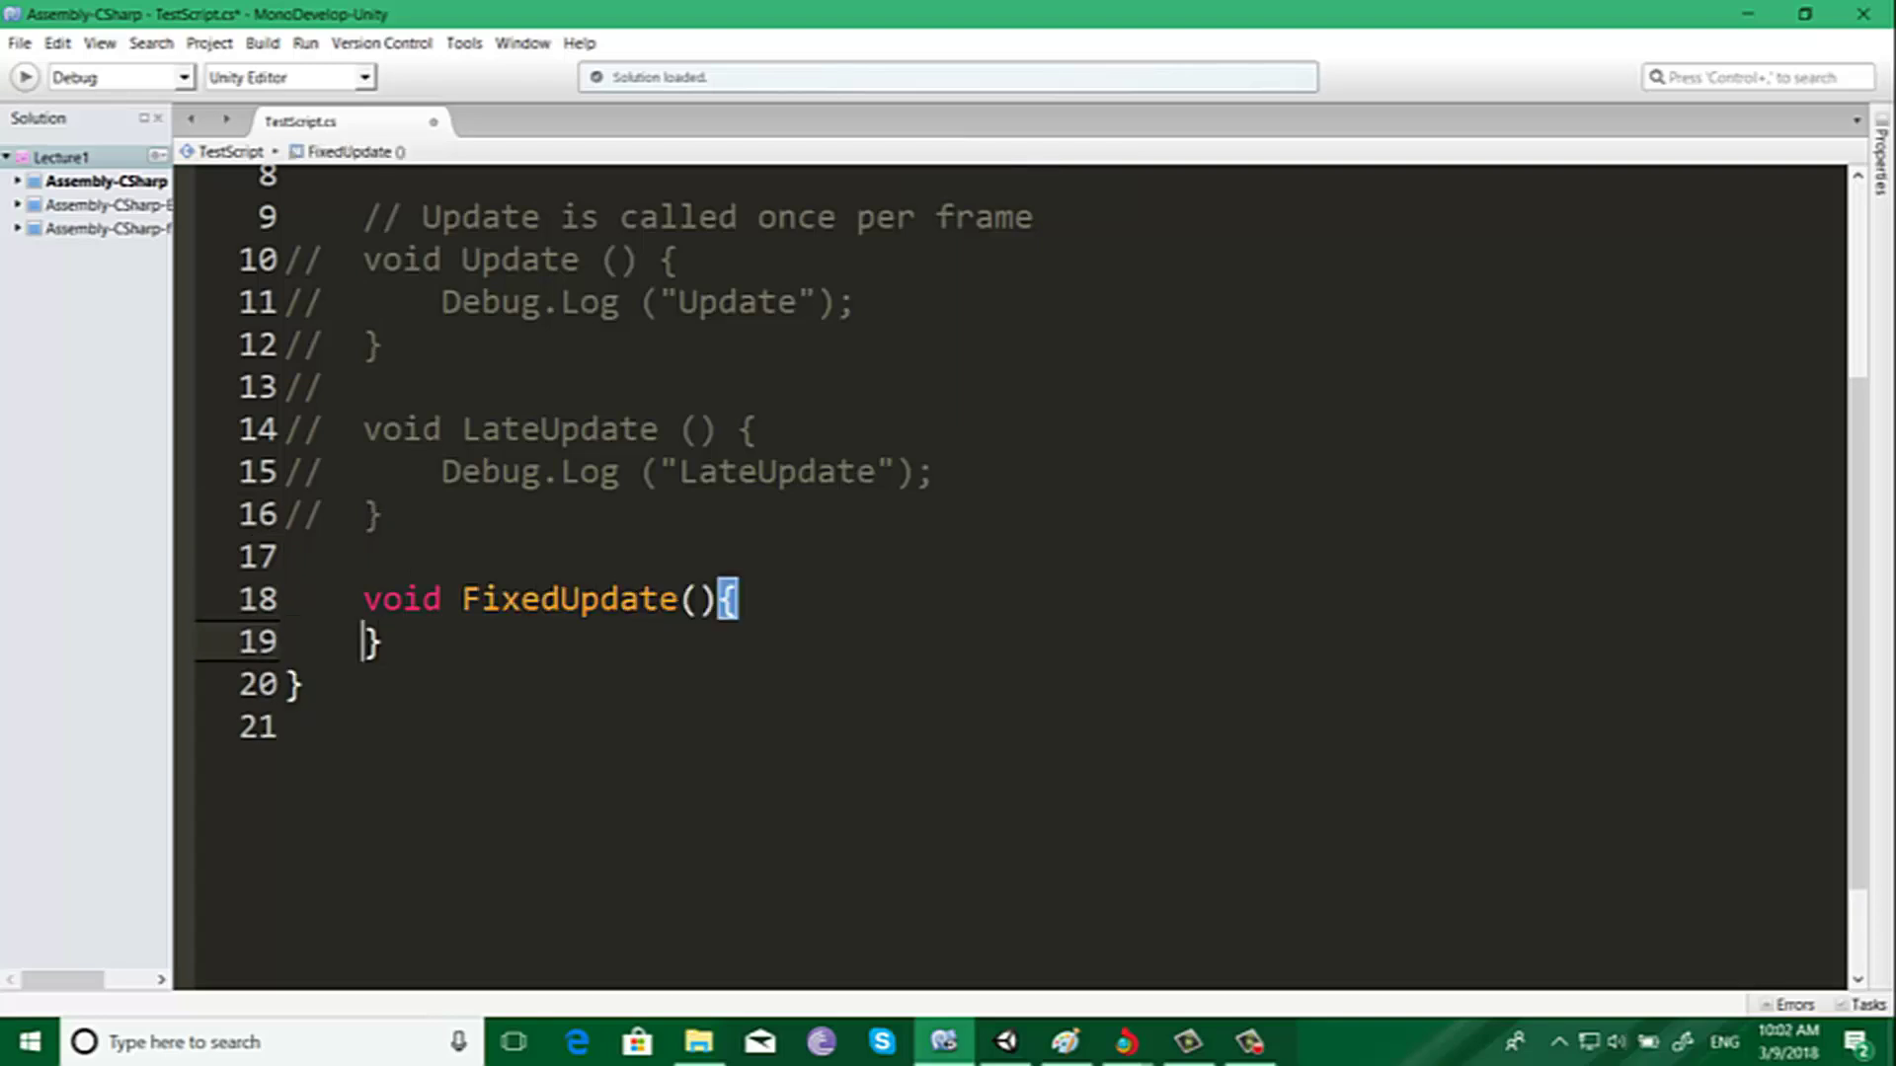
key("Return")
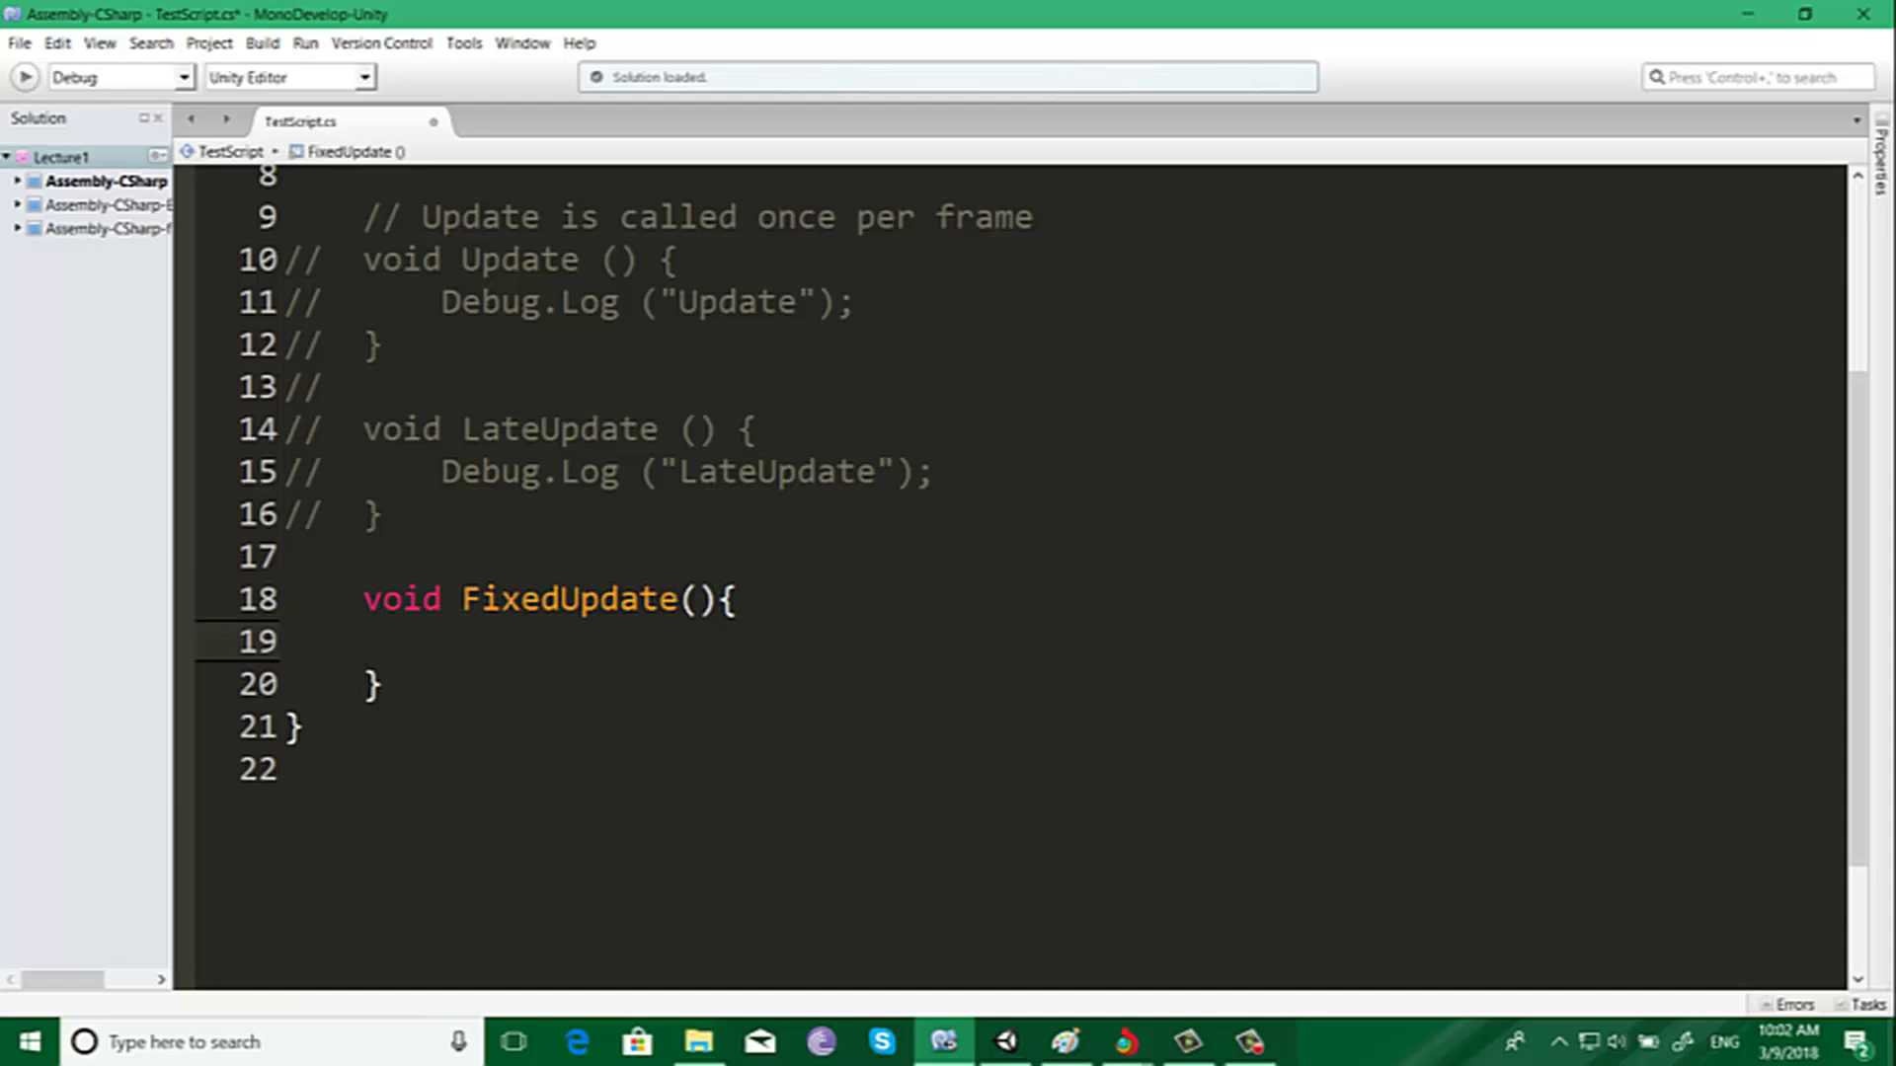
type("Diev")
key("BackSpace")
key("BackSpace")
key("BackSpace")
type("e")
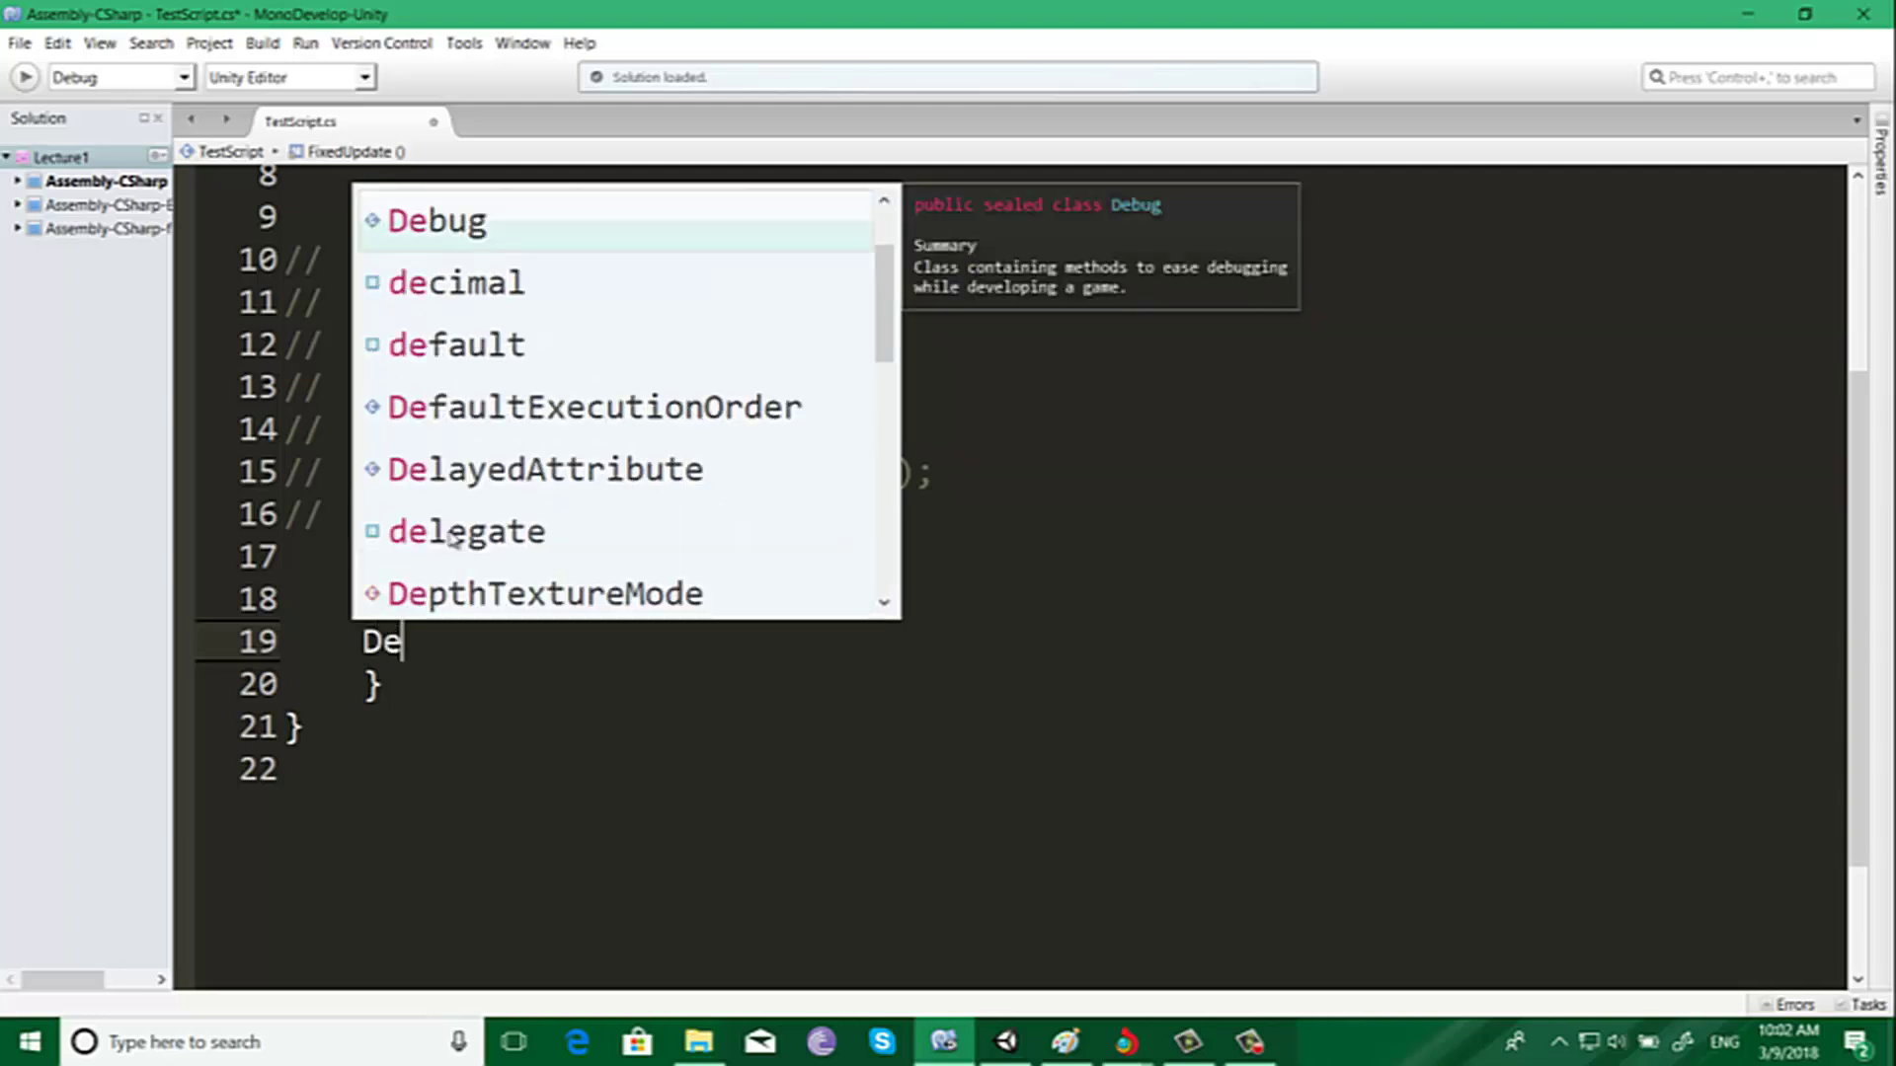
type("bug>o")
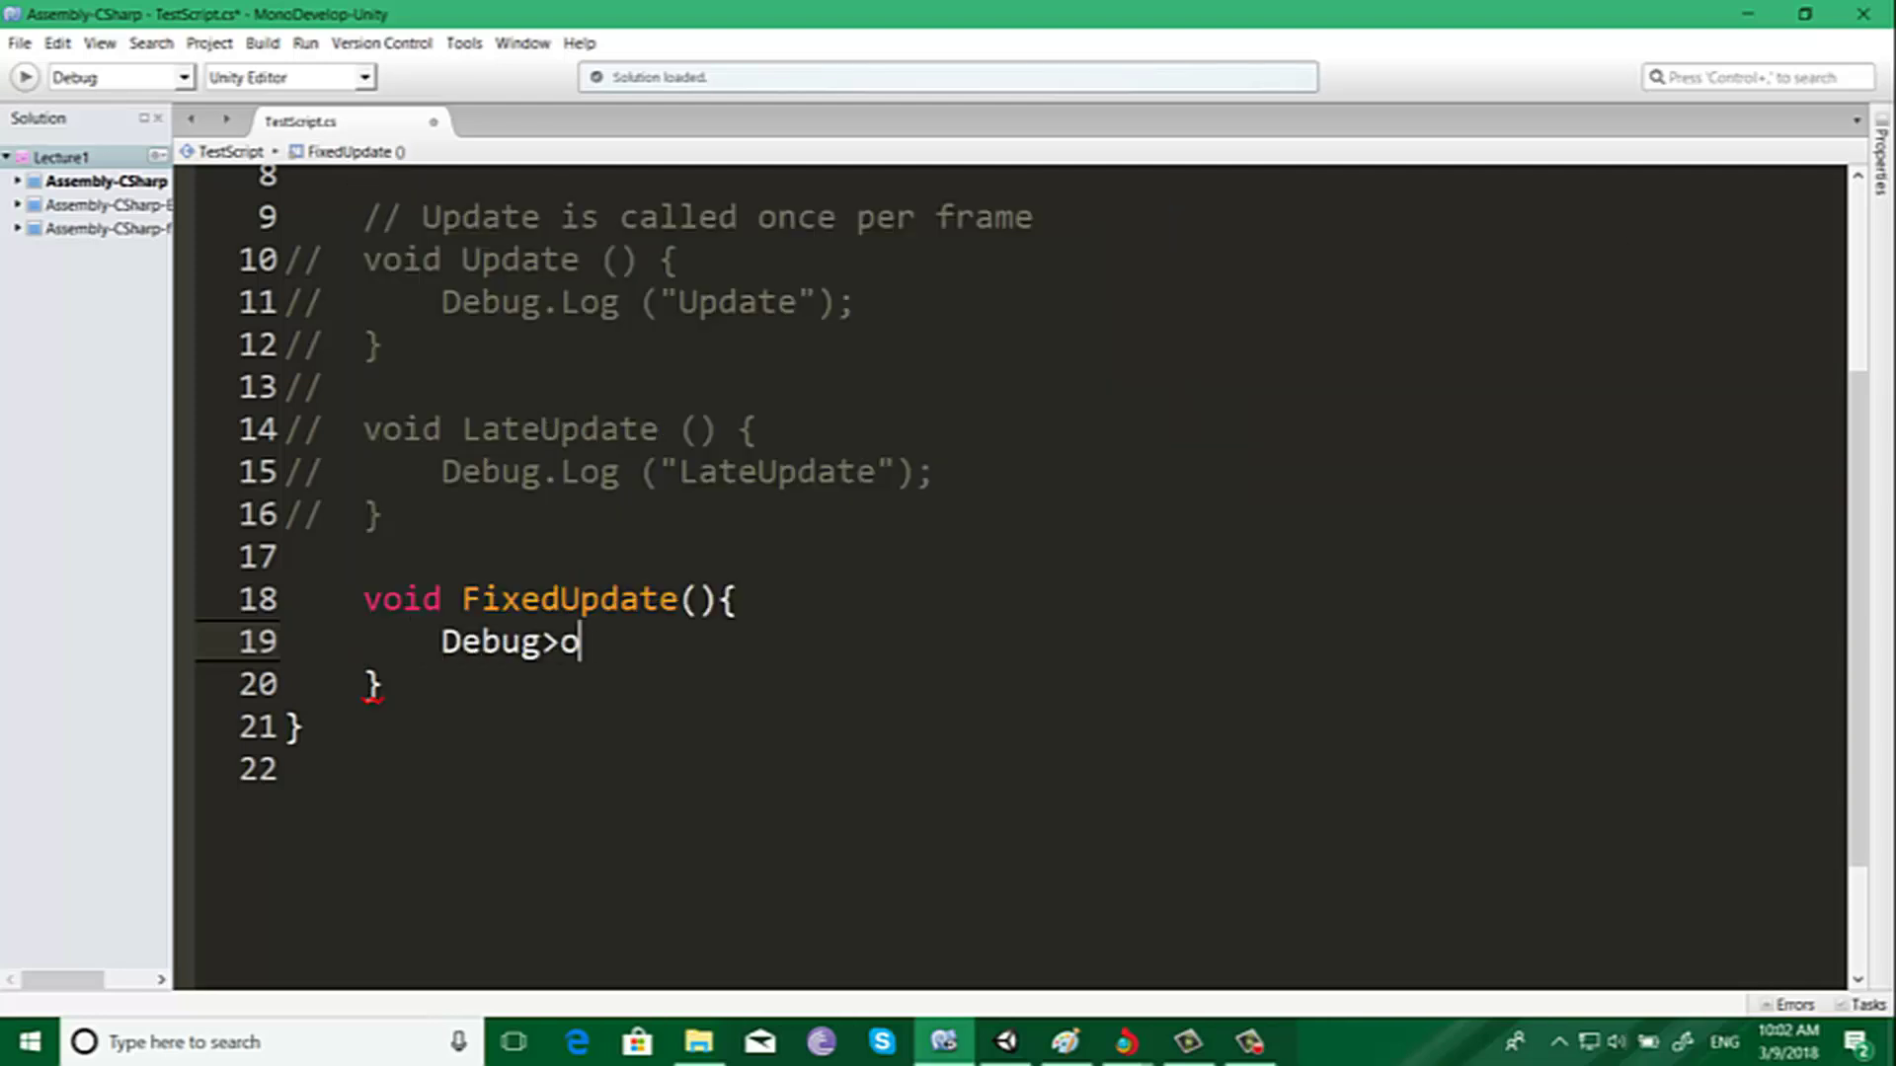
key("BackSpace")
key("BackSpace")
type(".Log ")
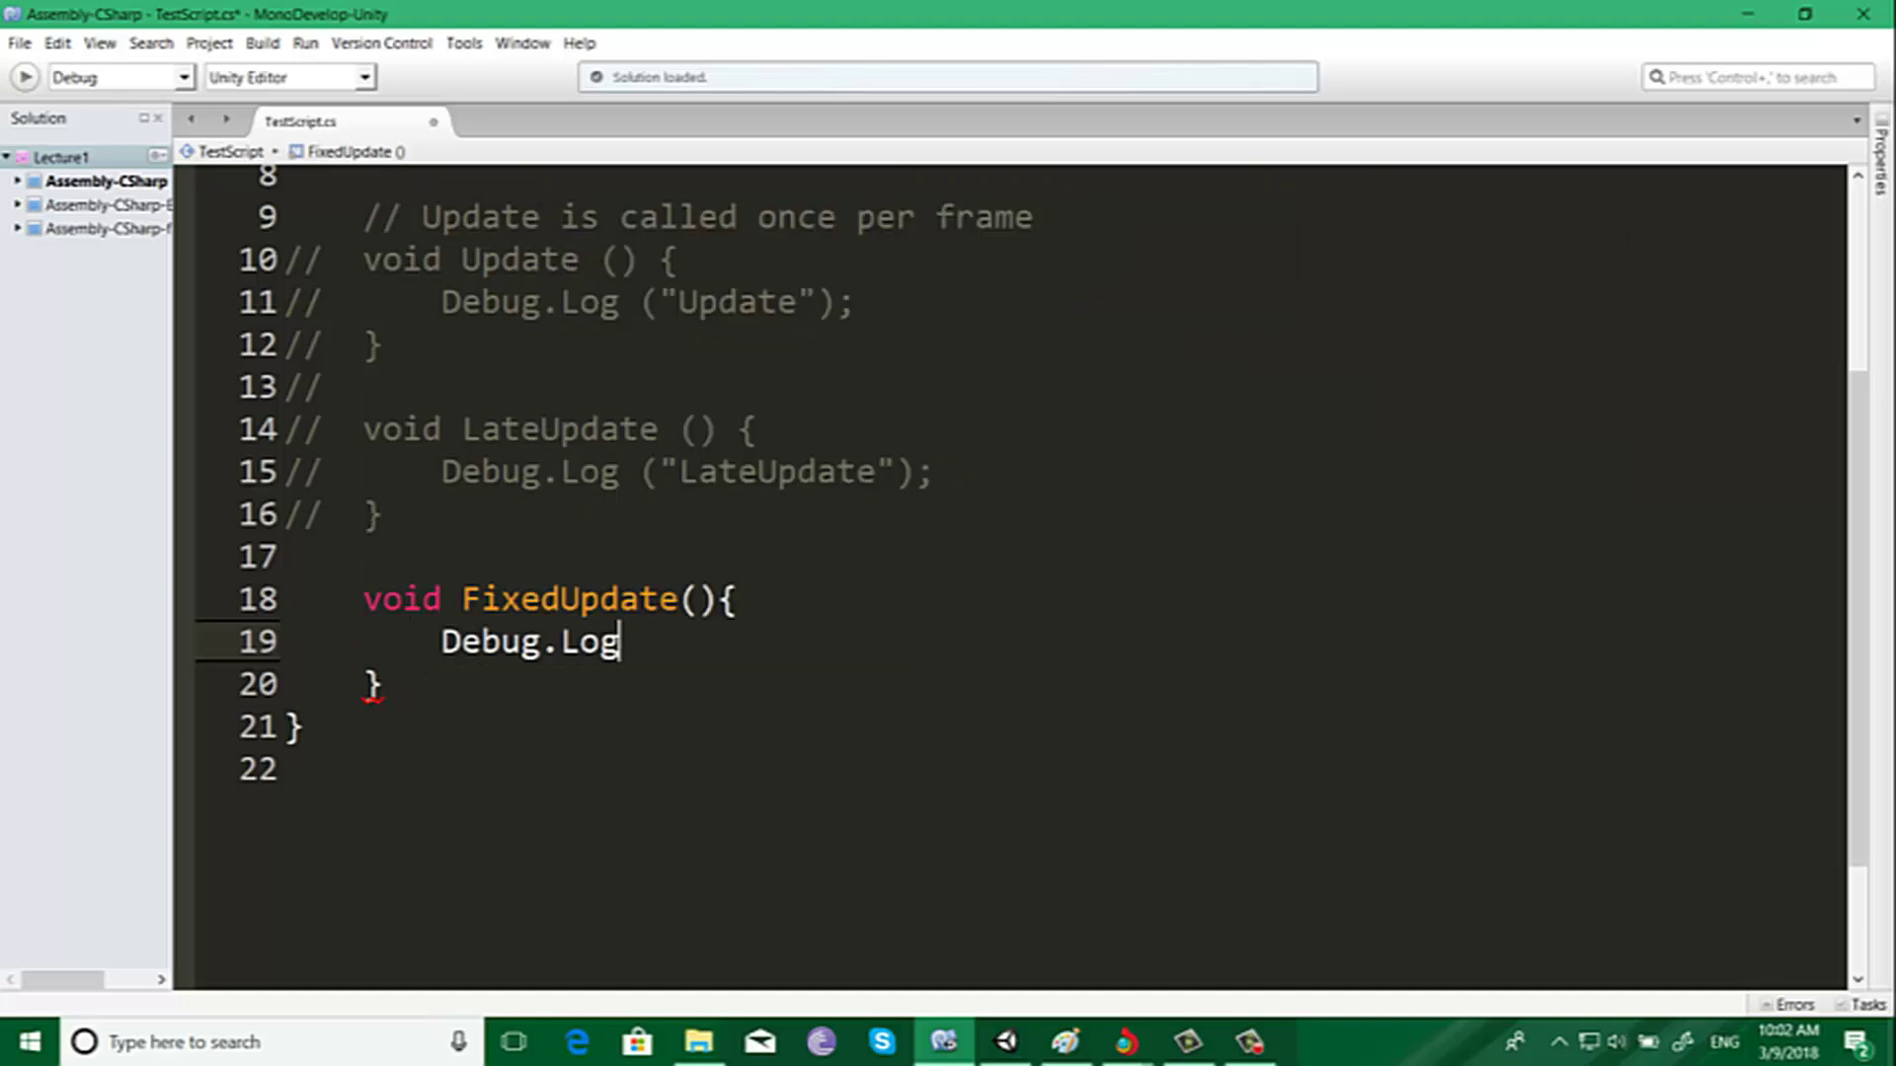
type("();")
key("Left")
key("Left")
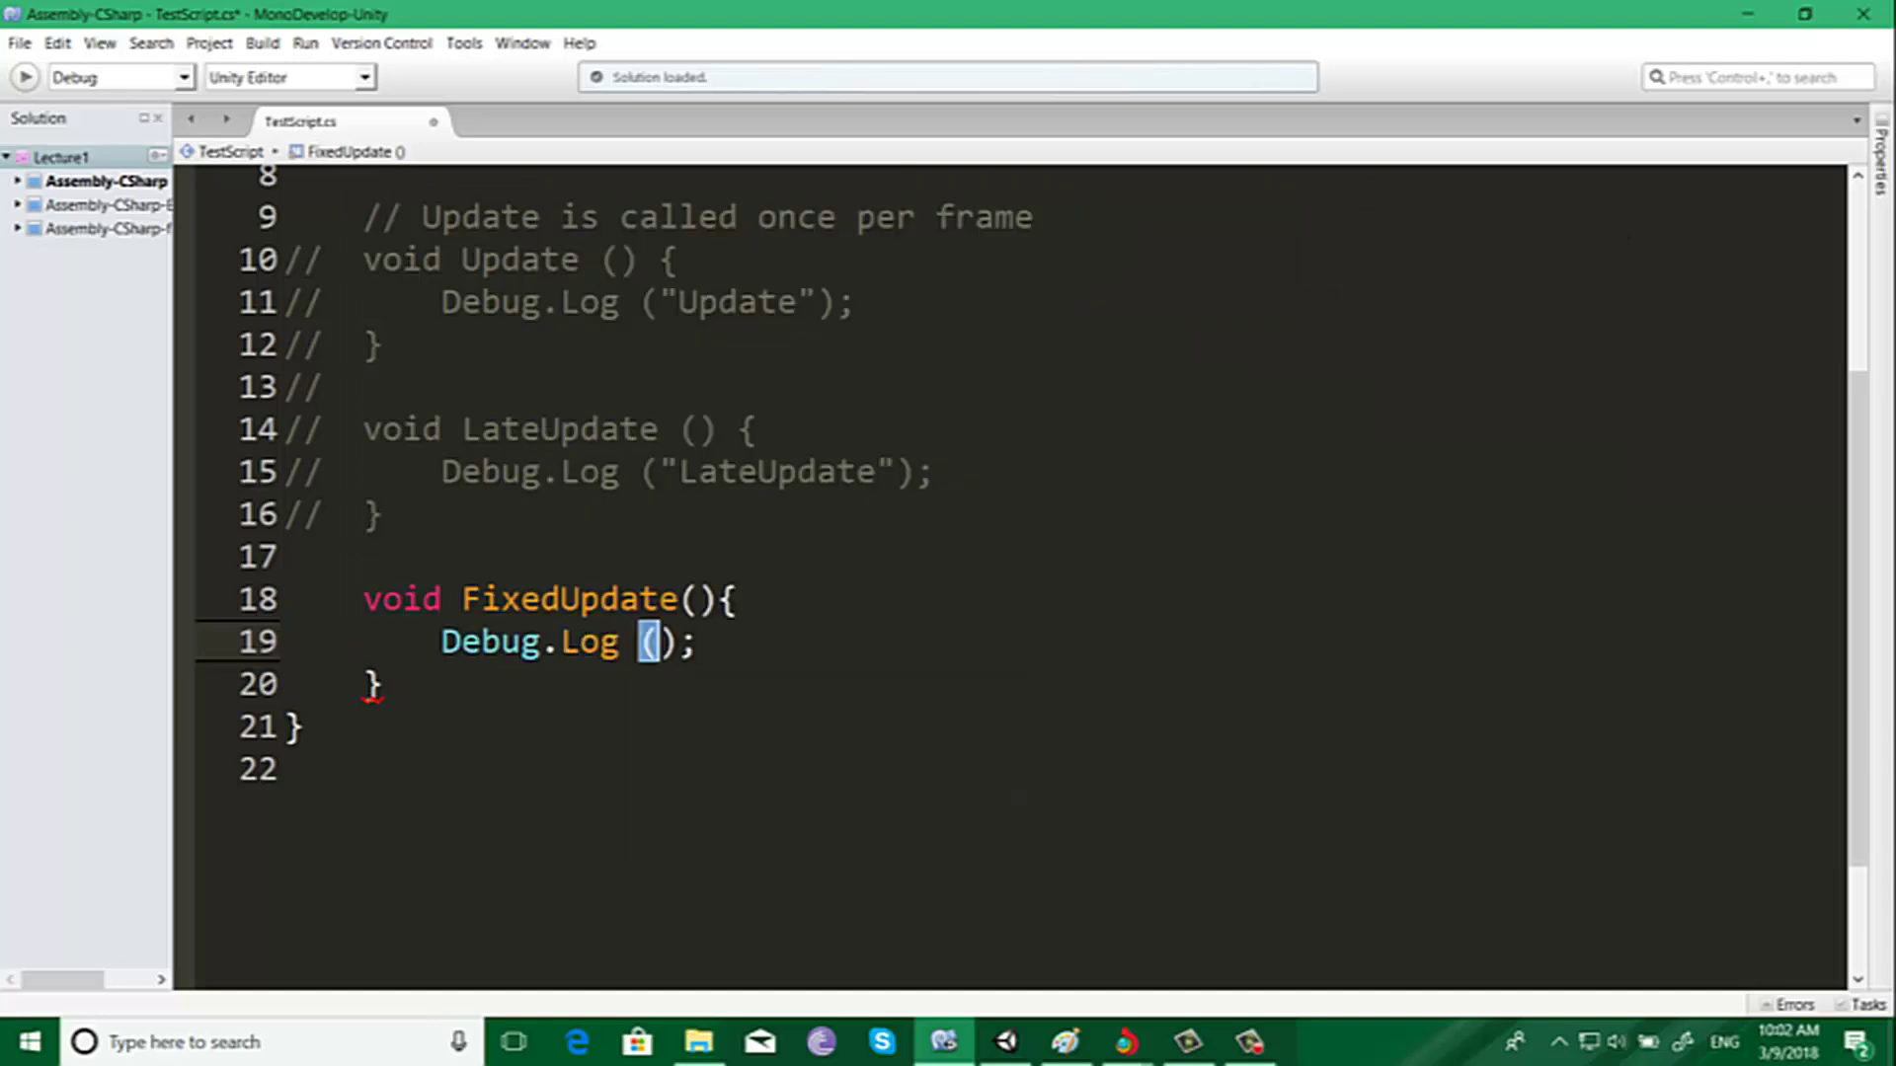
type("time")
key("Return")
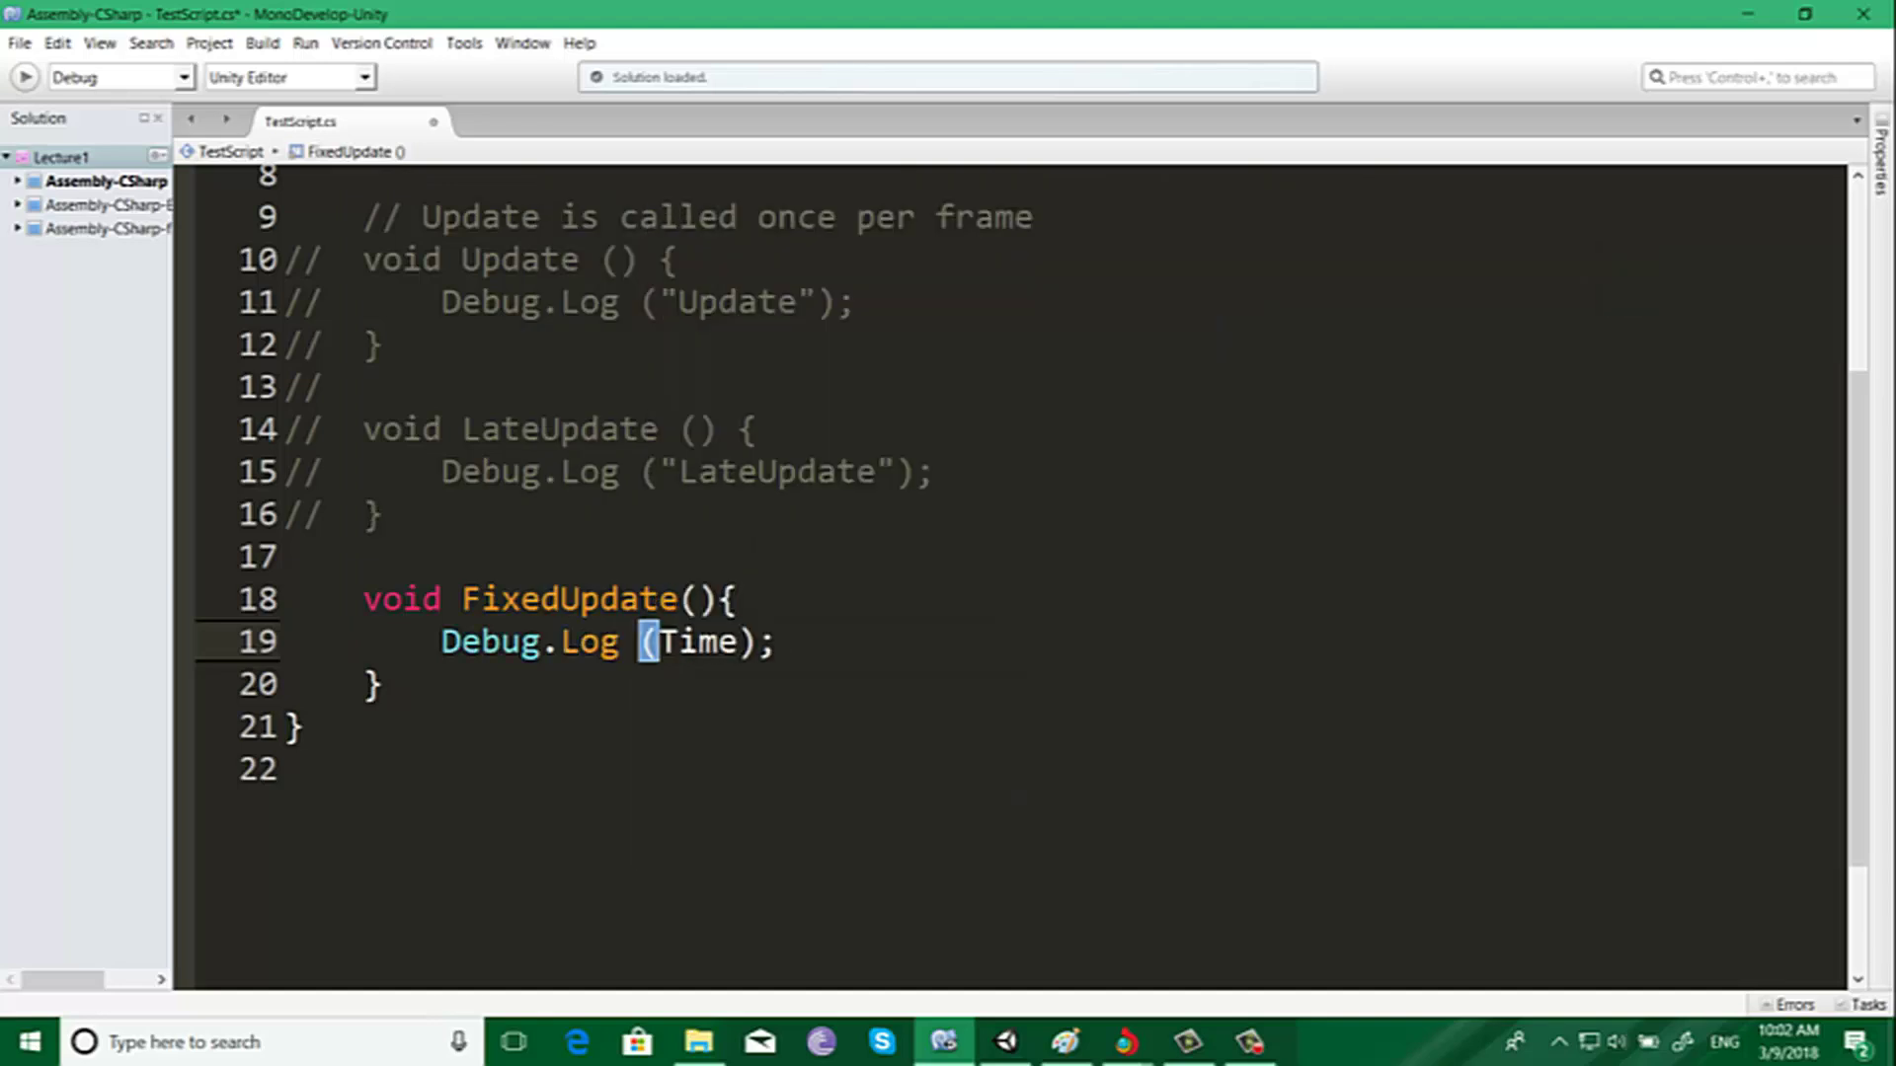
type(".delt")
key("Return")
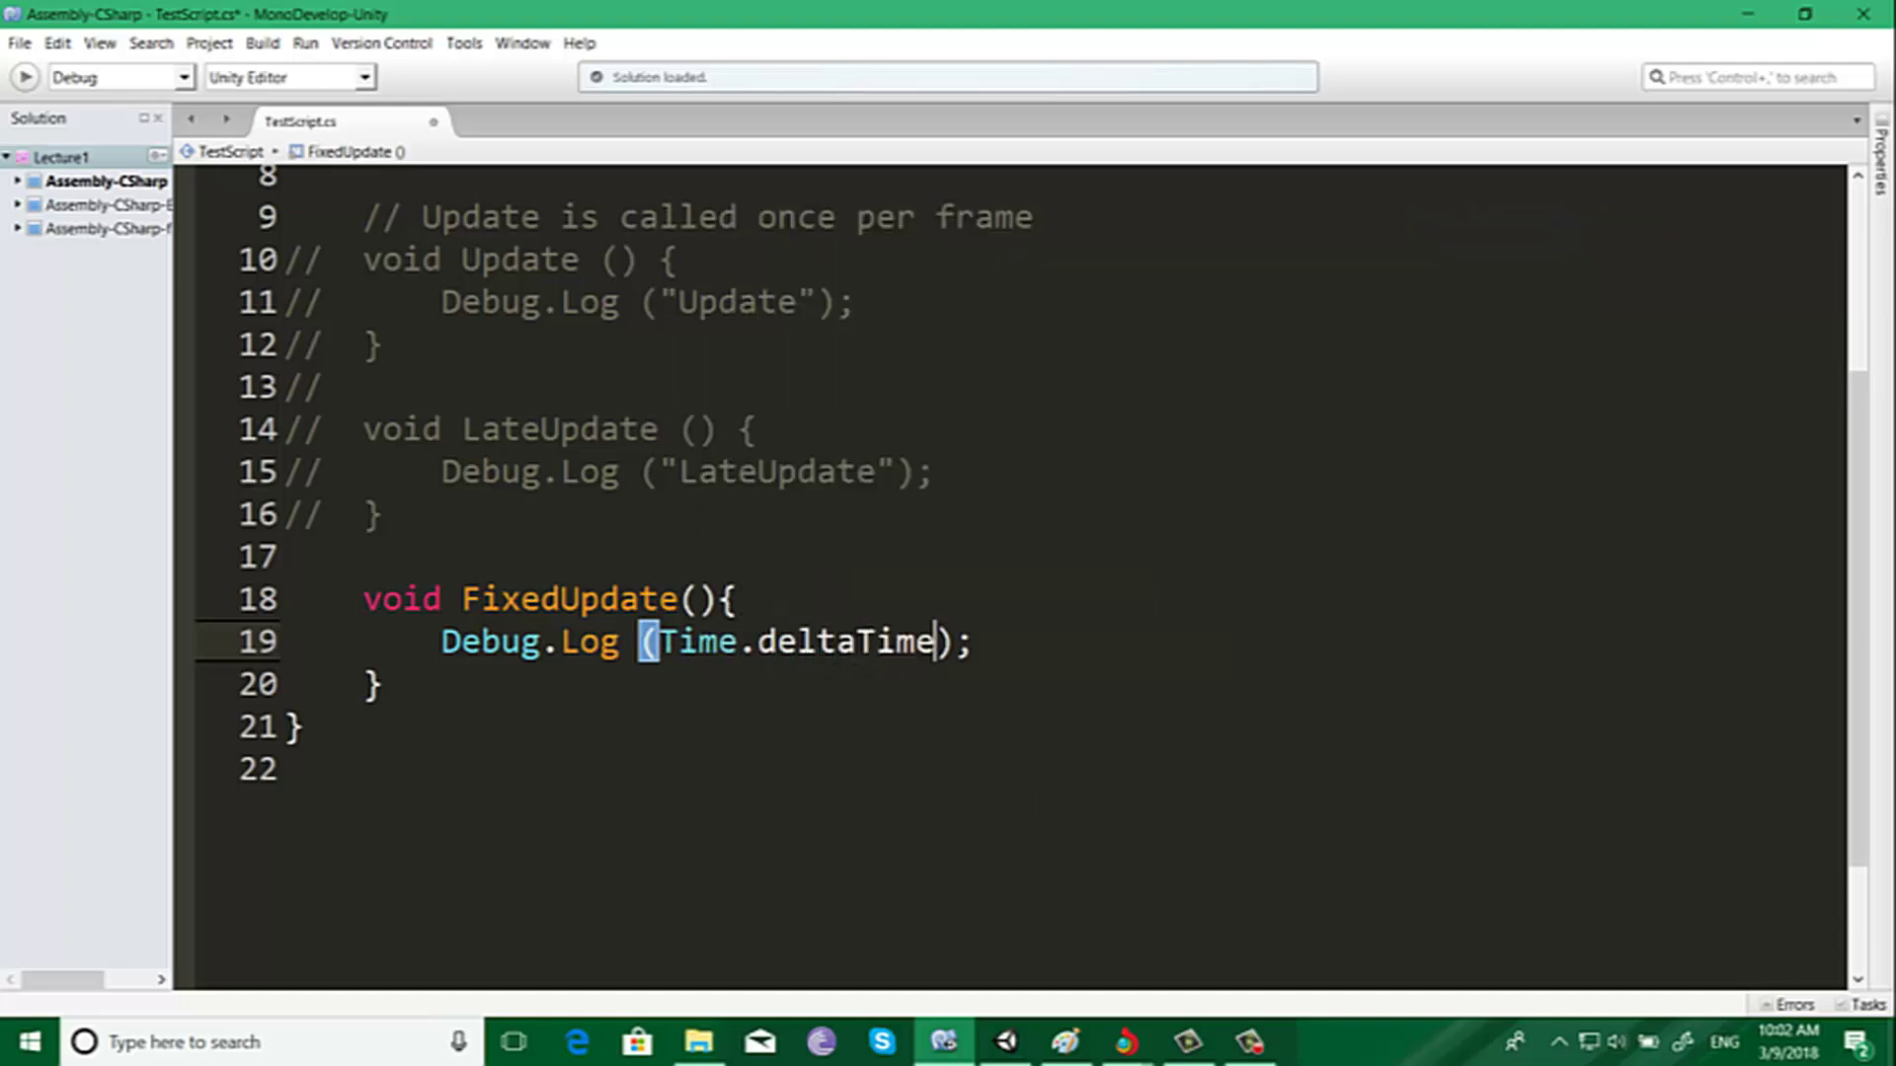
key("ctrl+s")
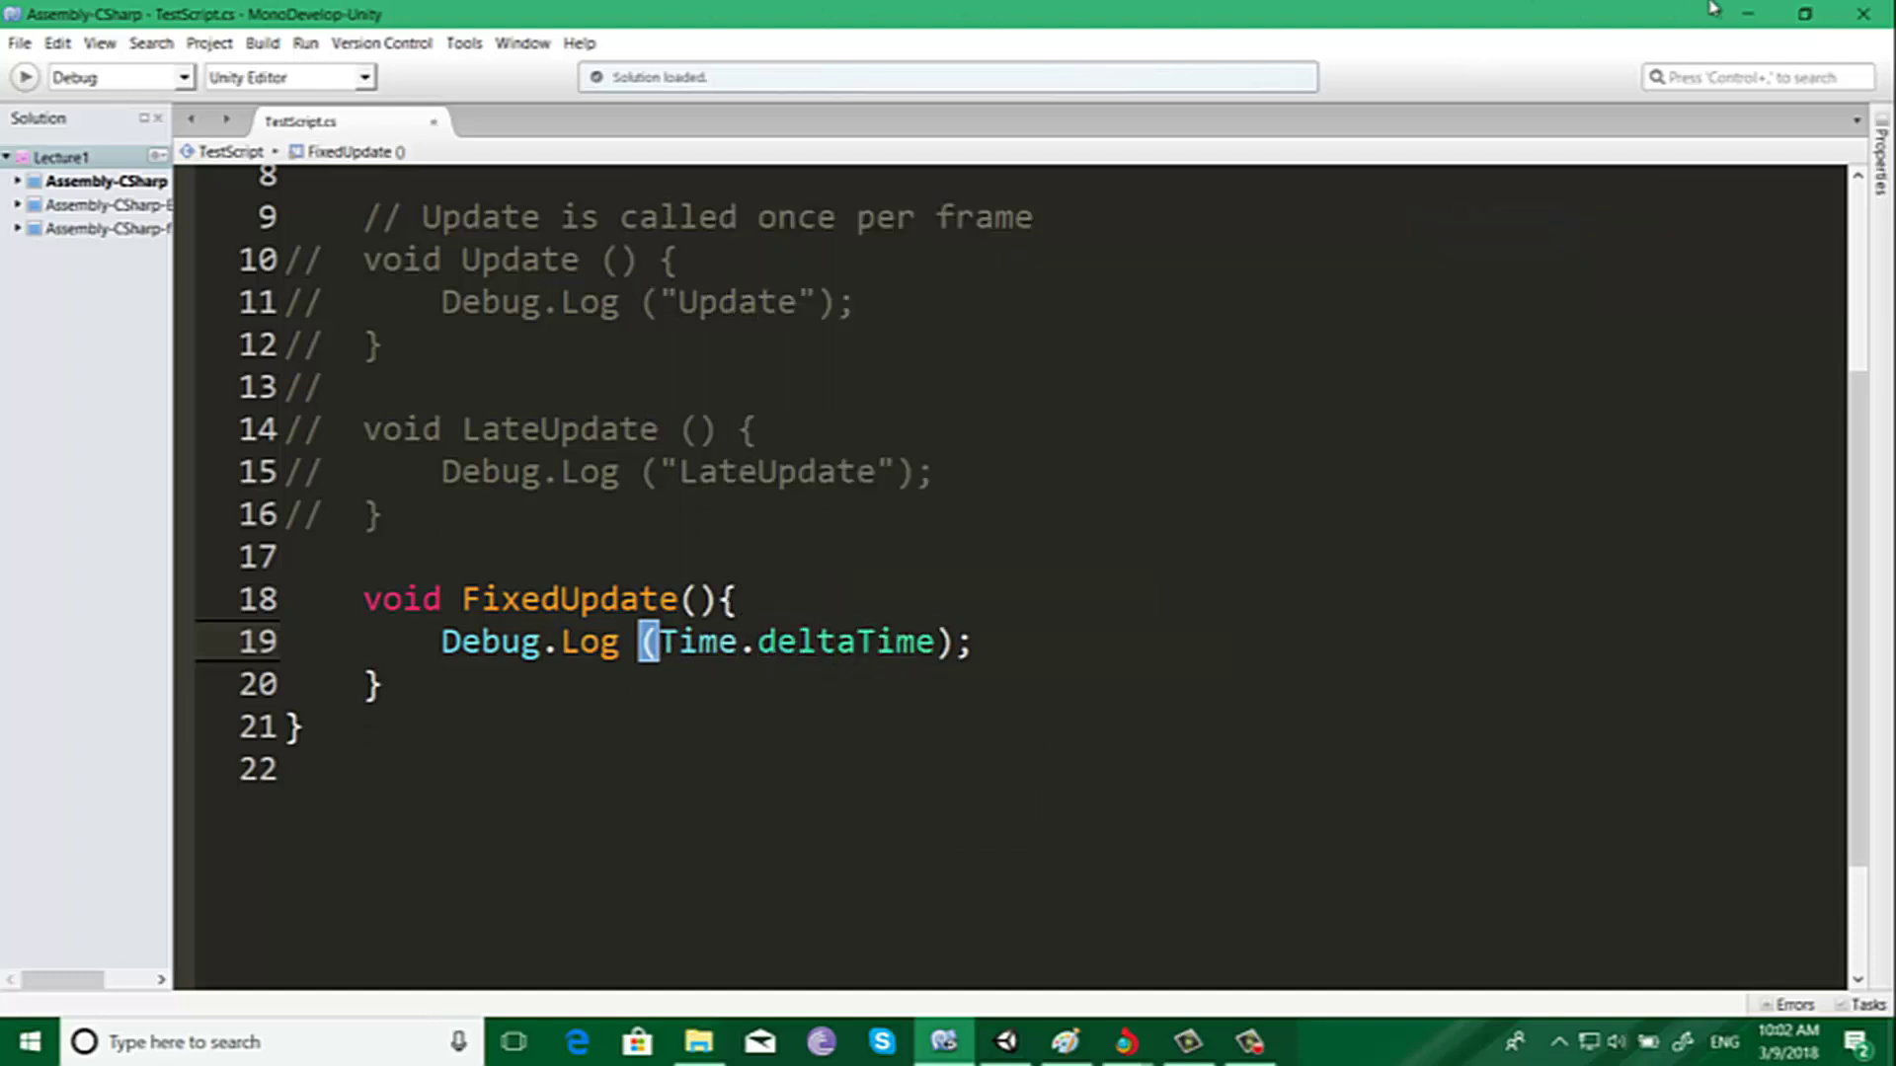
Step: Play the scene with Collapse off, listing 505 FixedUpdate logs of 0.02, then stop
left_click(1745, 13)
left_click(1747, 13)
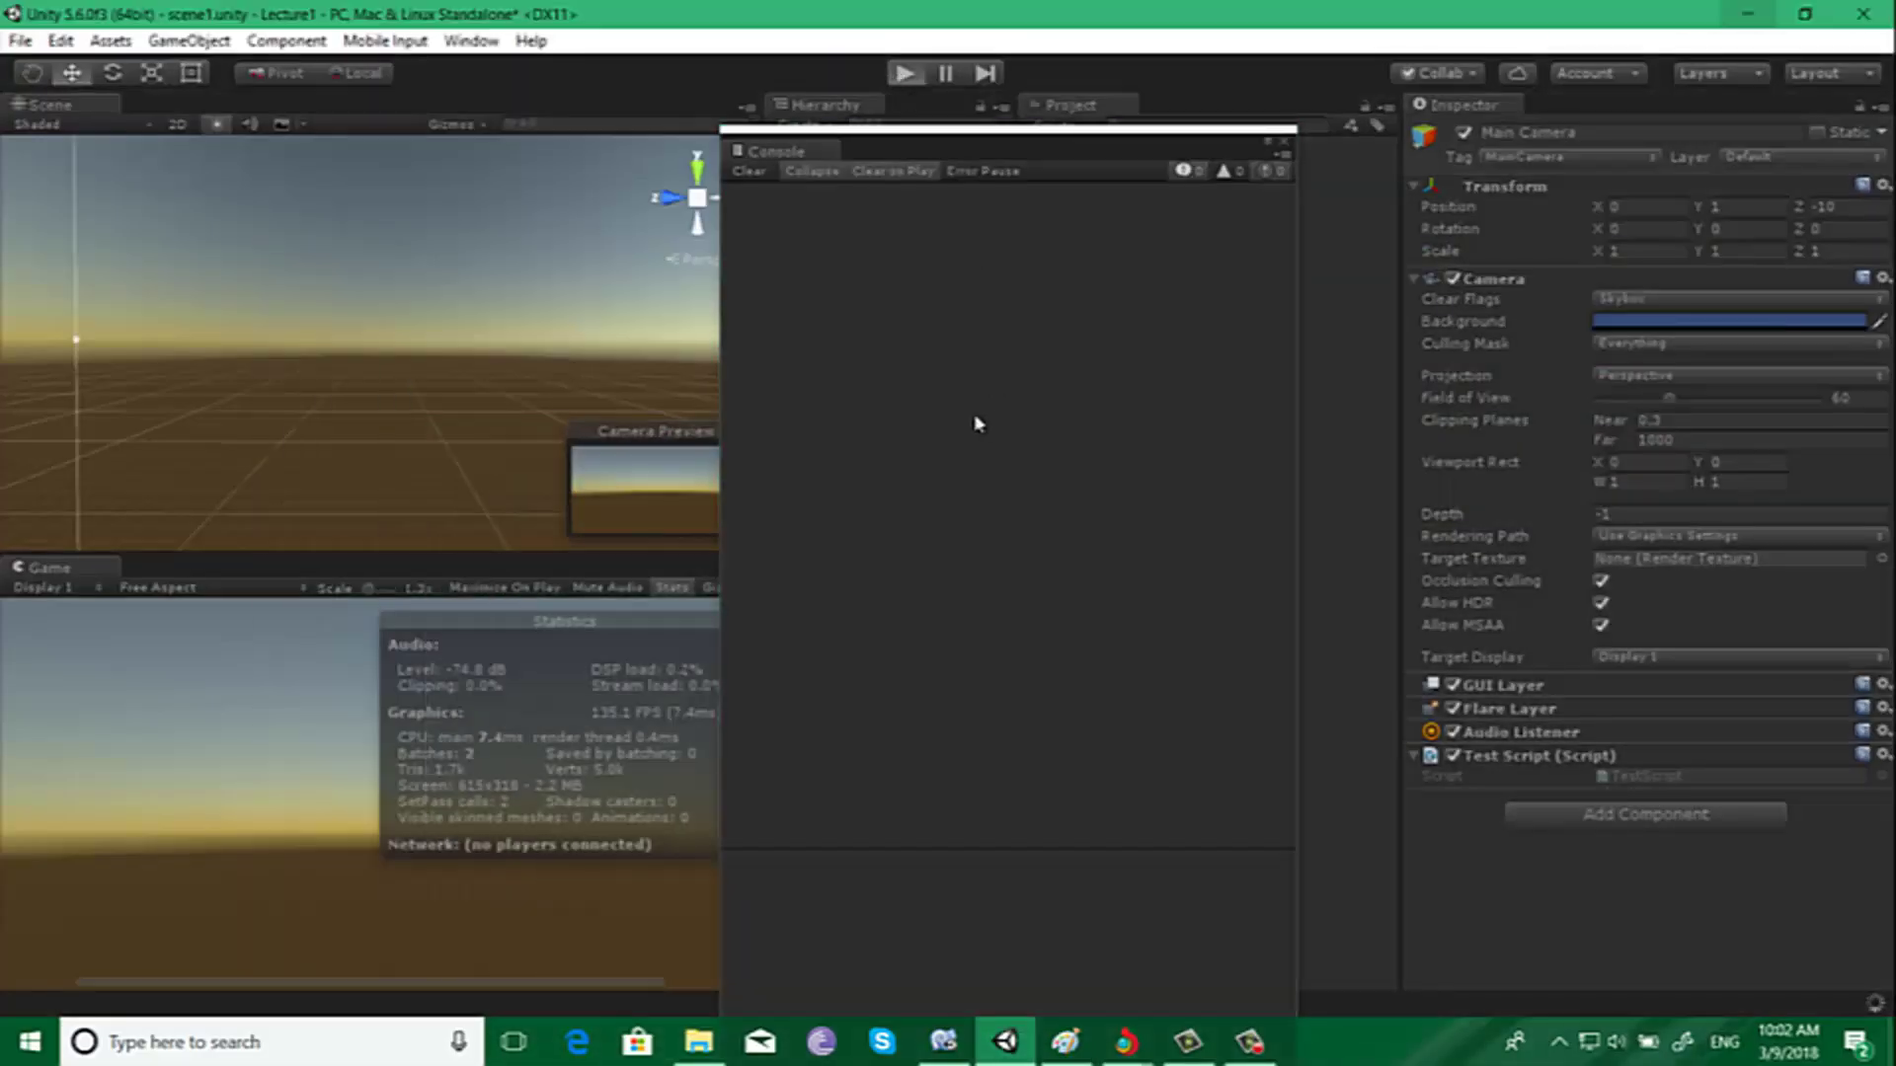
key("ctrl+p")
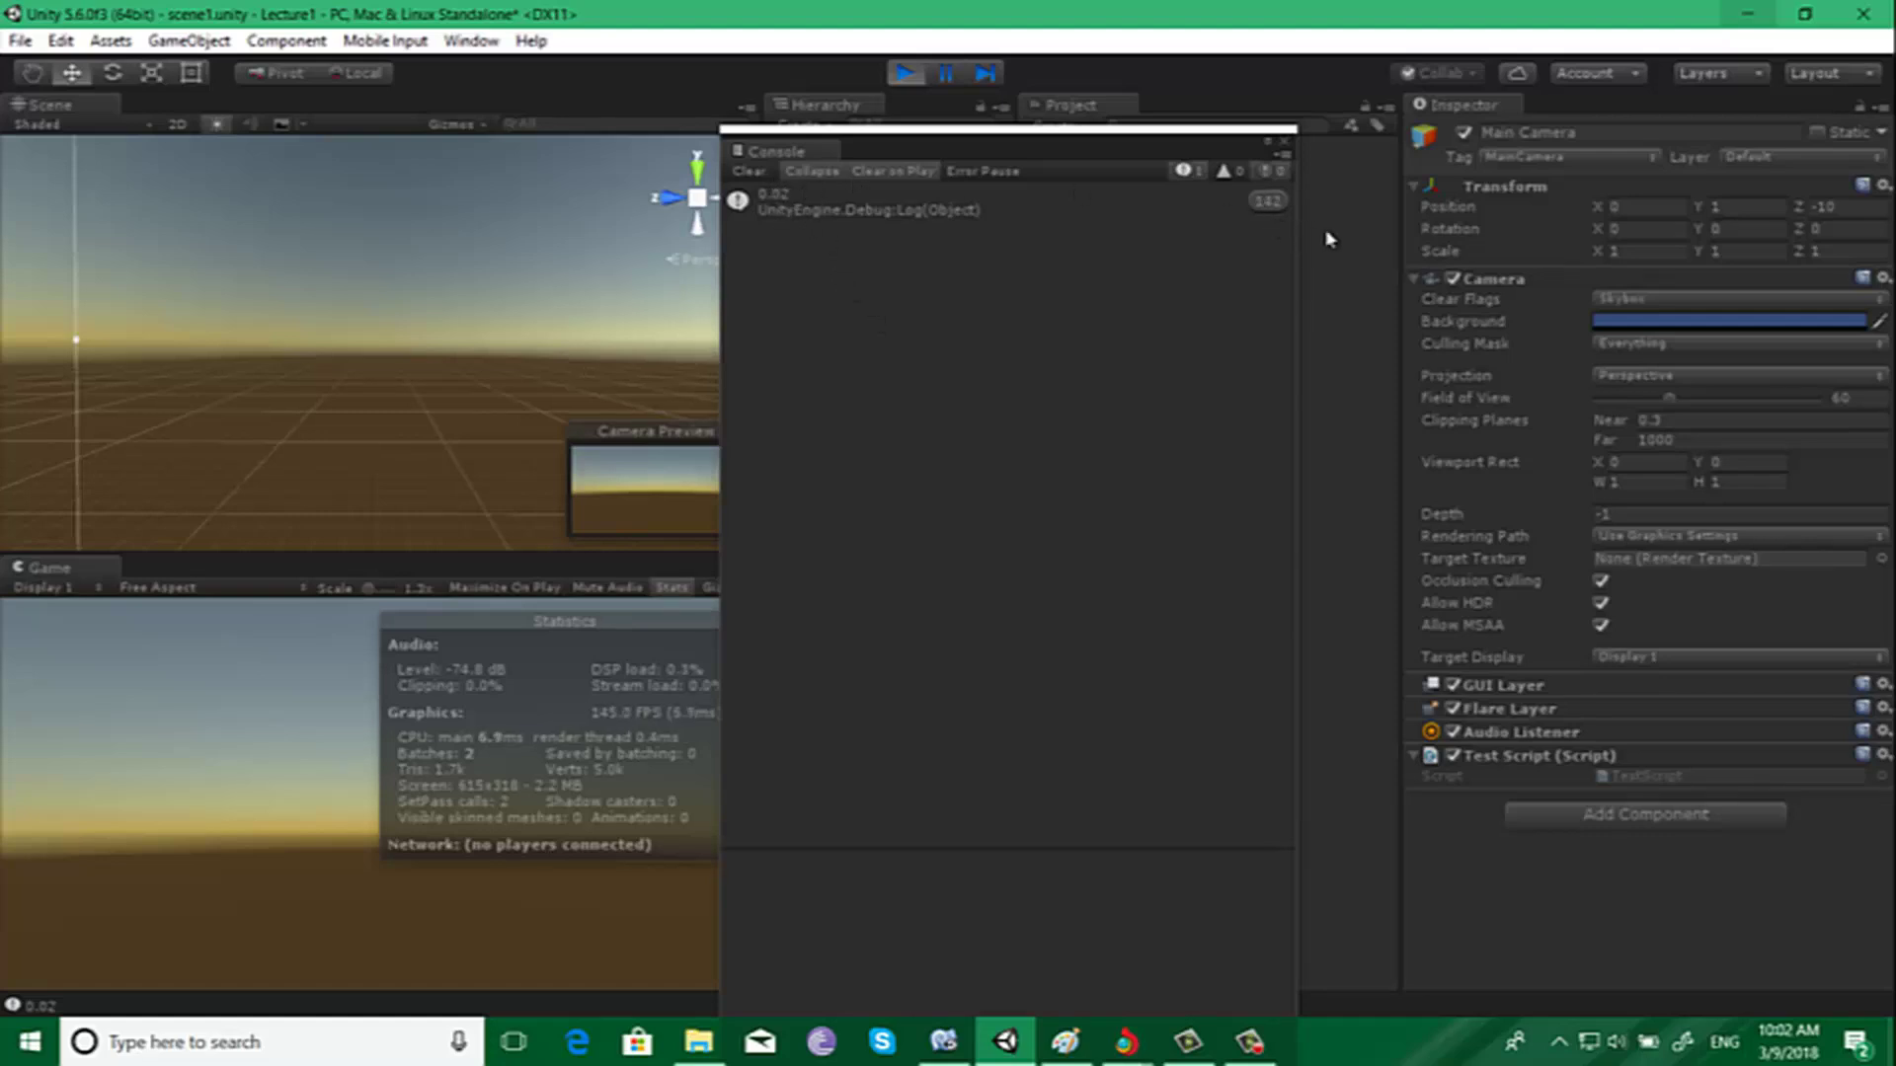
left_click(809, 171)
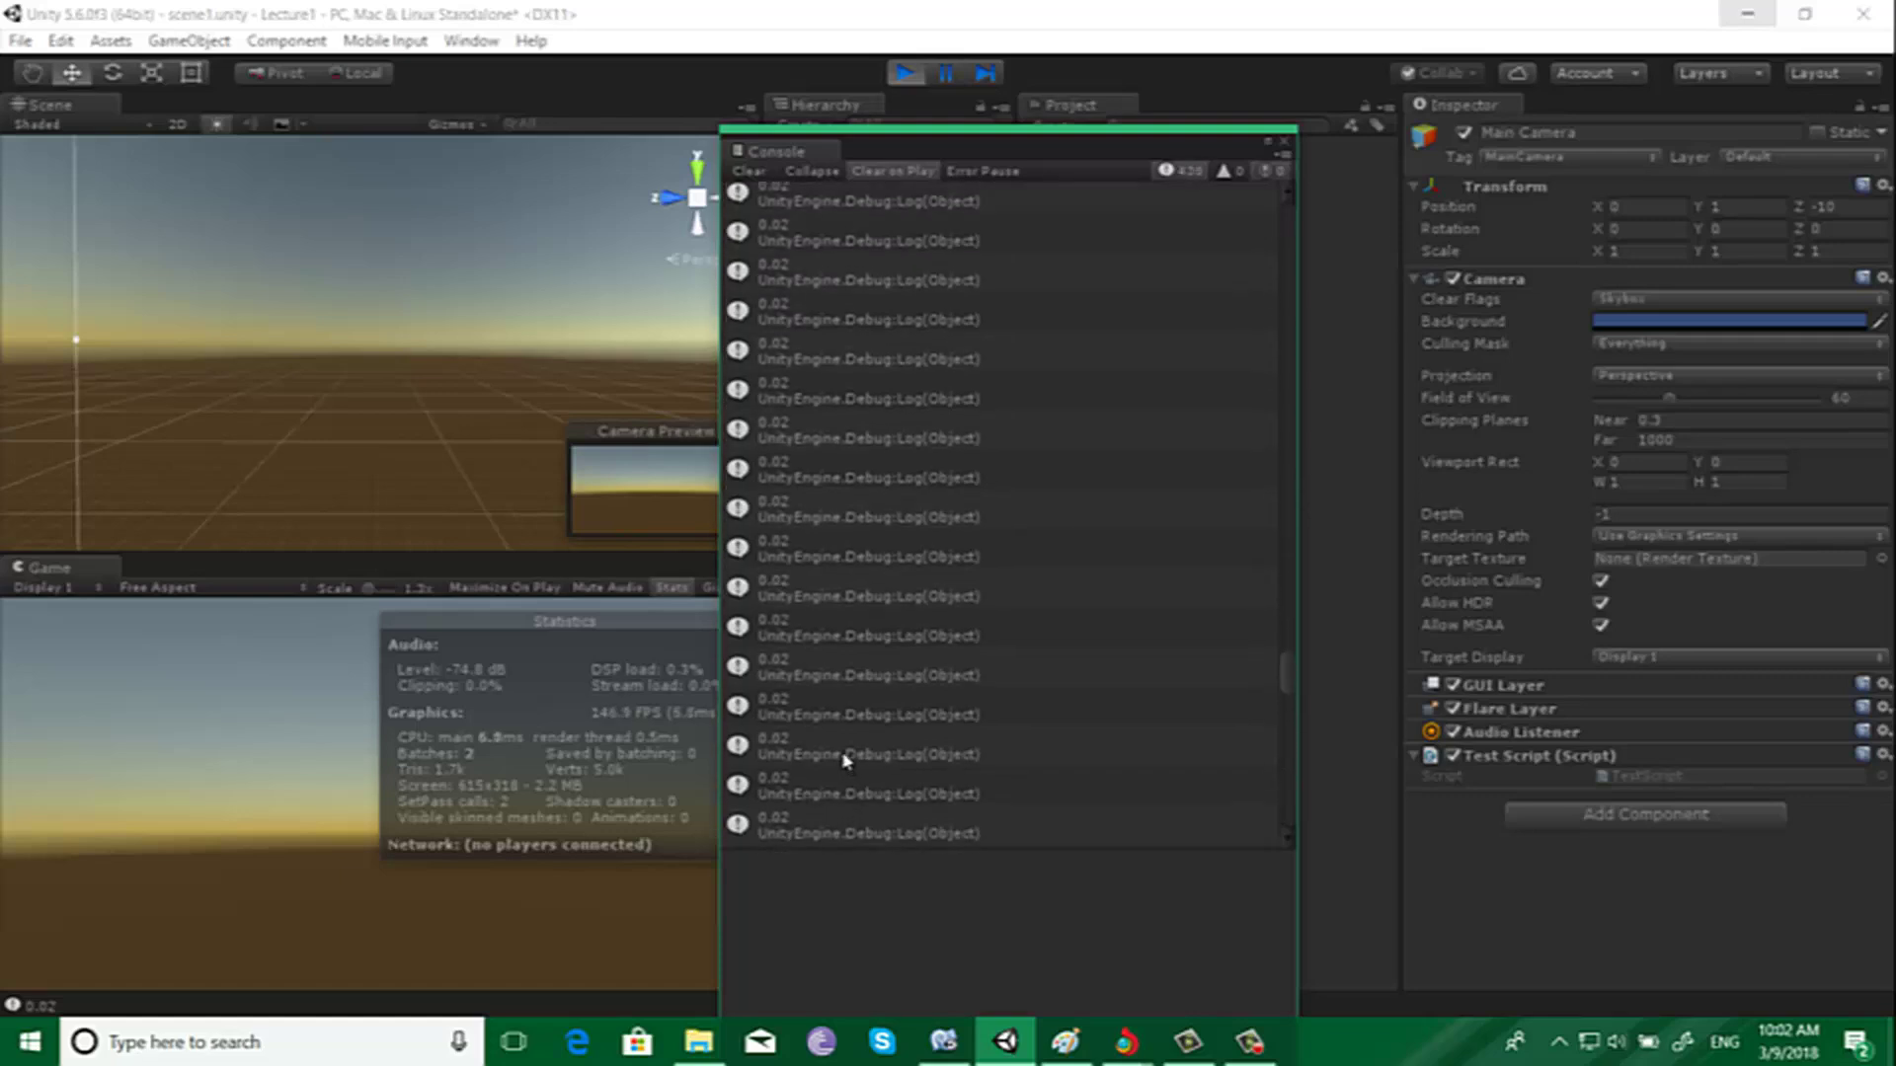
left_click(905, 73)
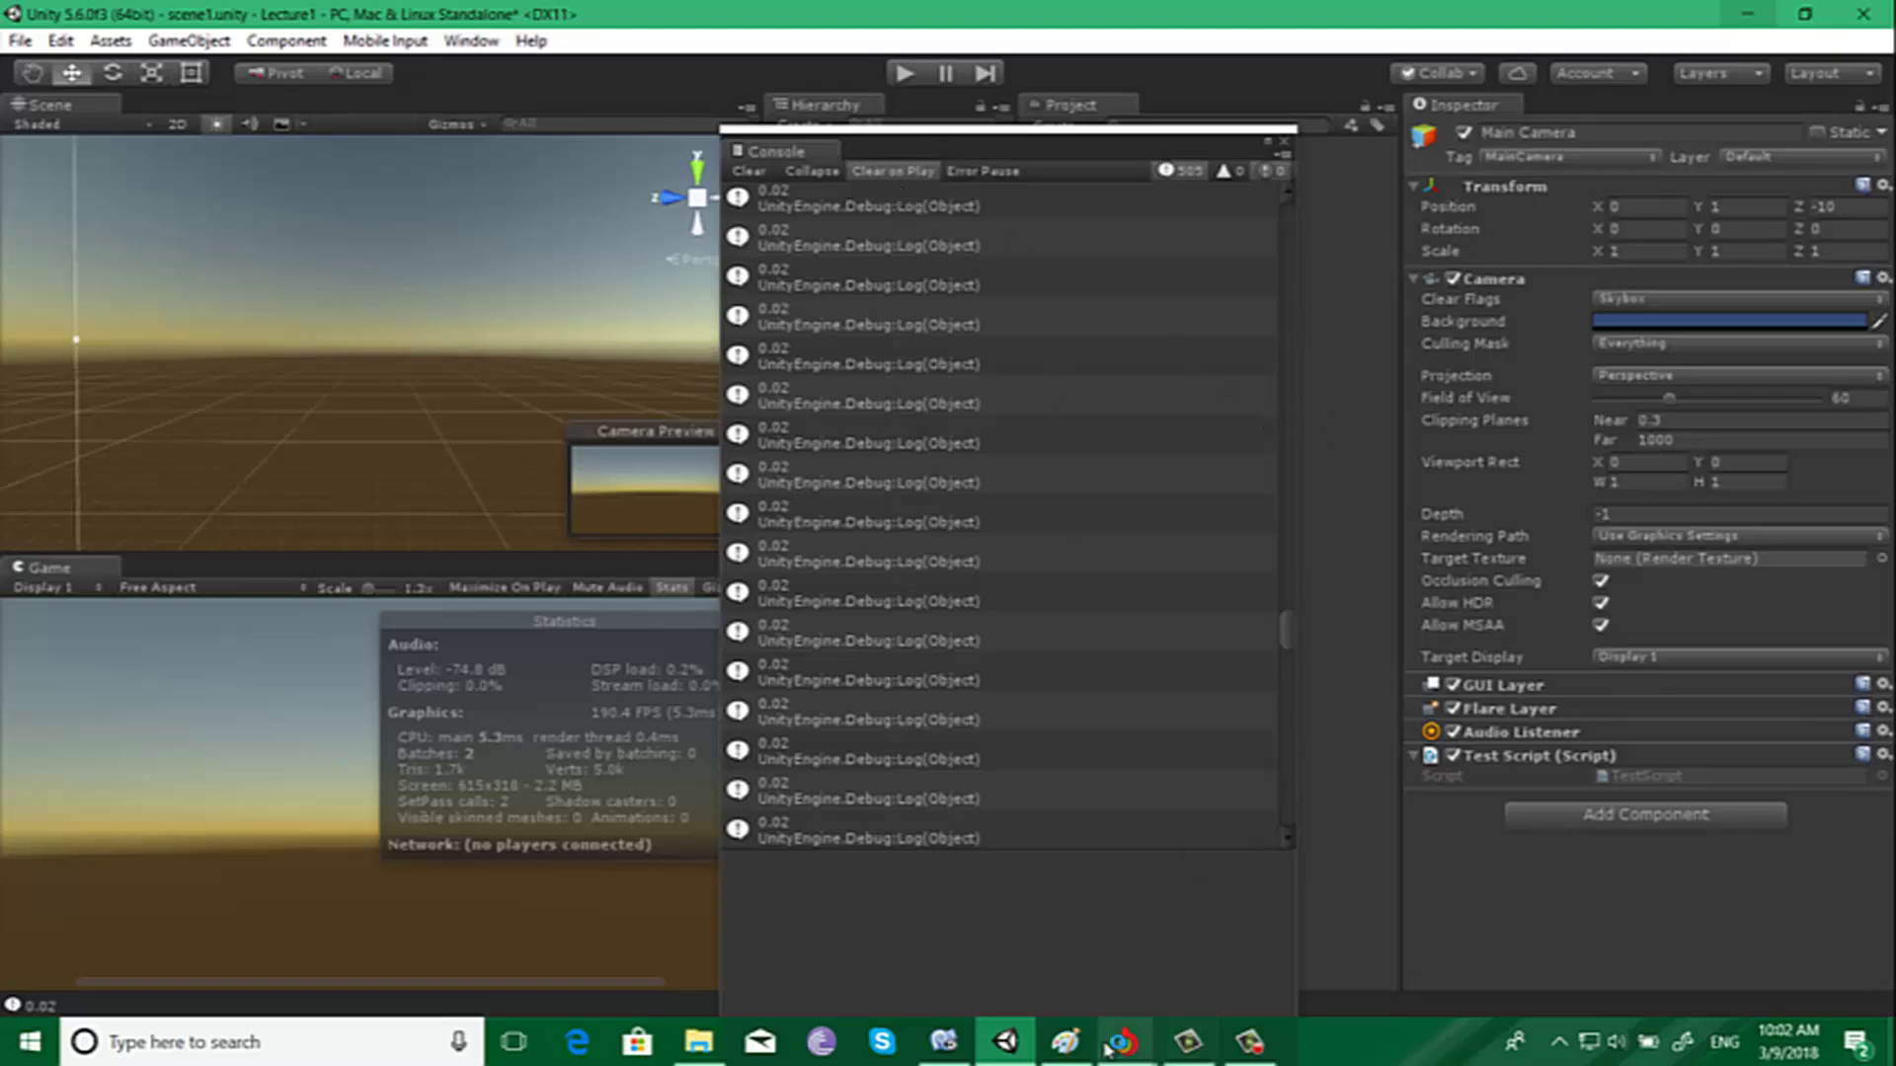
left_click(943, 1042)
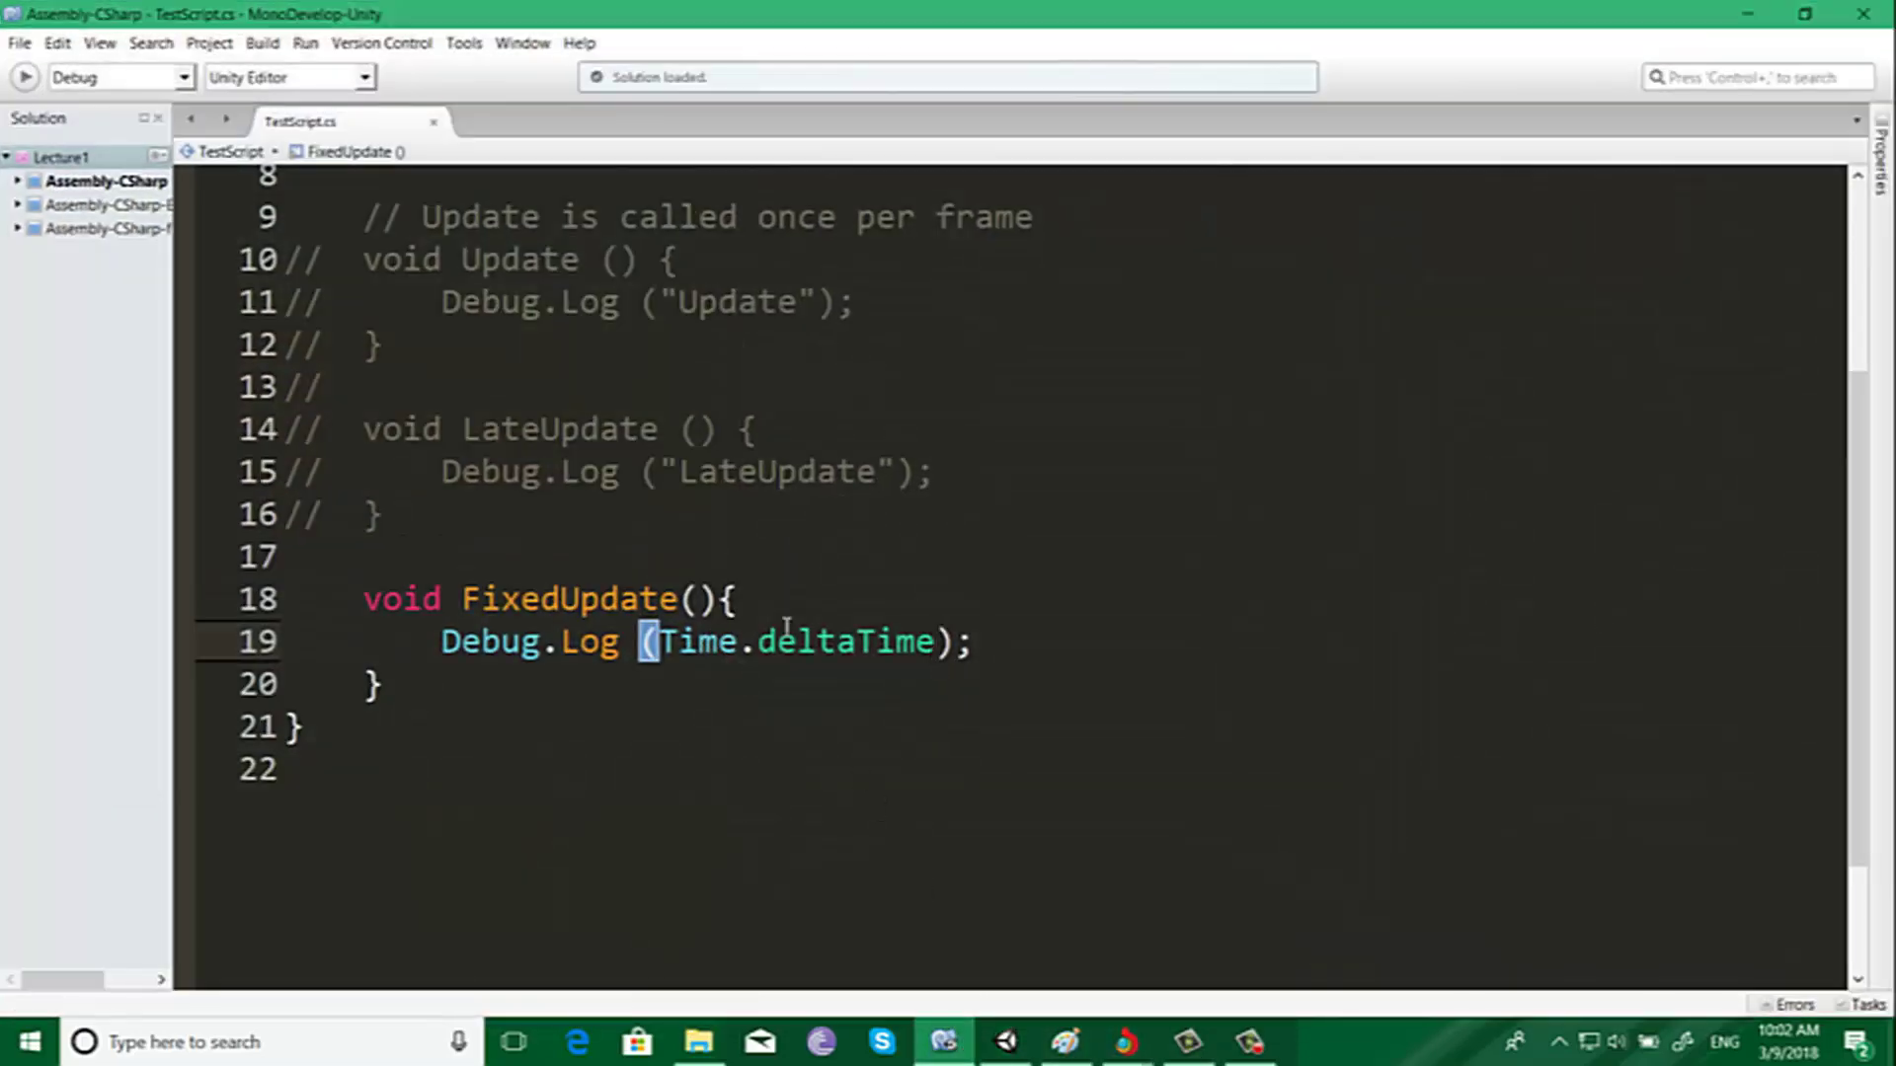
Step: Comment out the FixedUpdate method with Toggle Line Comment(s)
mouse_move(990, 647)
left_mouse_down()
mouse_move(425, 657)
mouse_move(363, 598)
left_mouse_up()
key("ctrl+c")
right_click(447, 624)
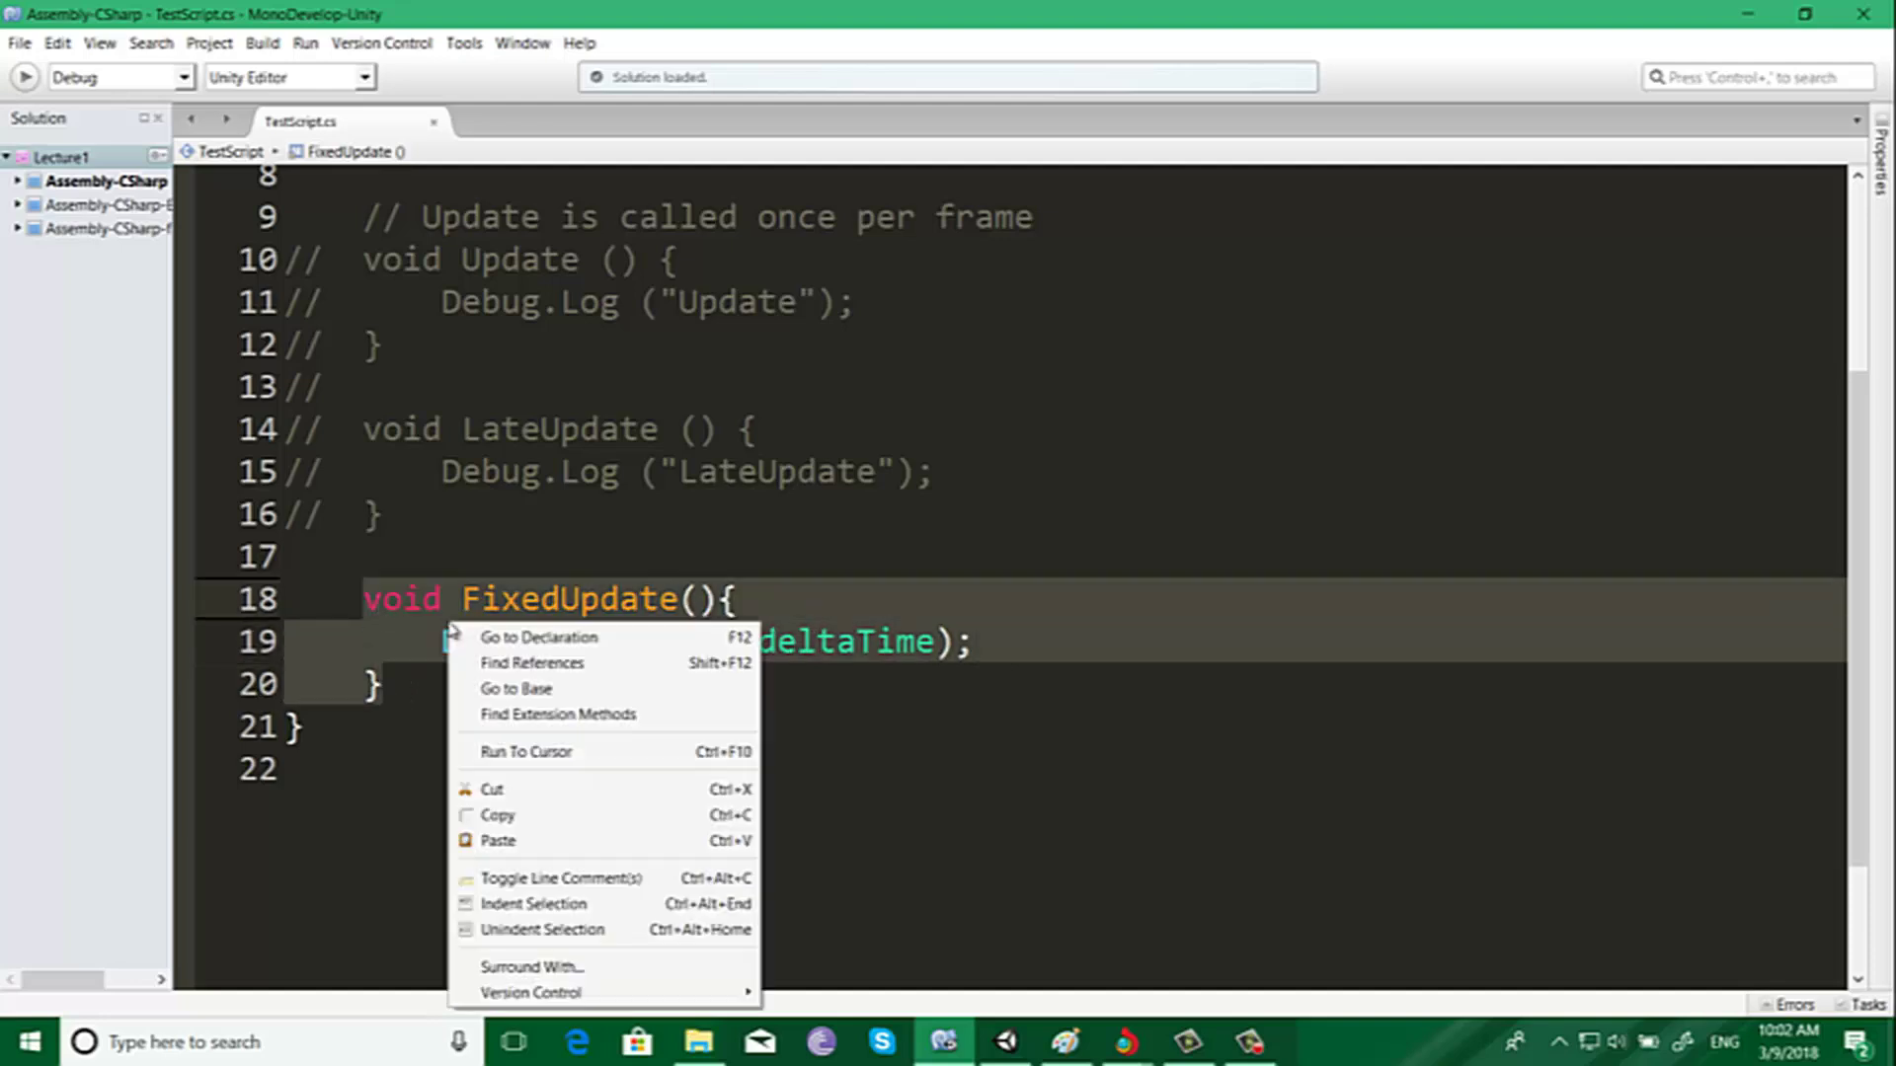
left_click(503, 877)
Step: Uncomment Update, make it log Time.deltaTime, and save TestScript.cs
scroll(436, 563, "up", 2)
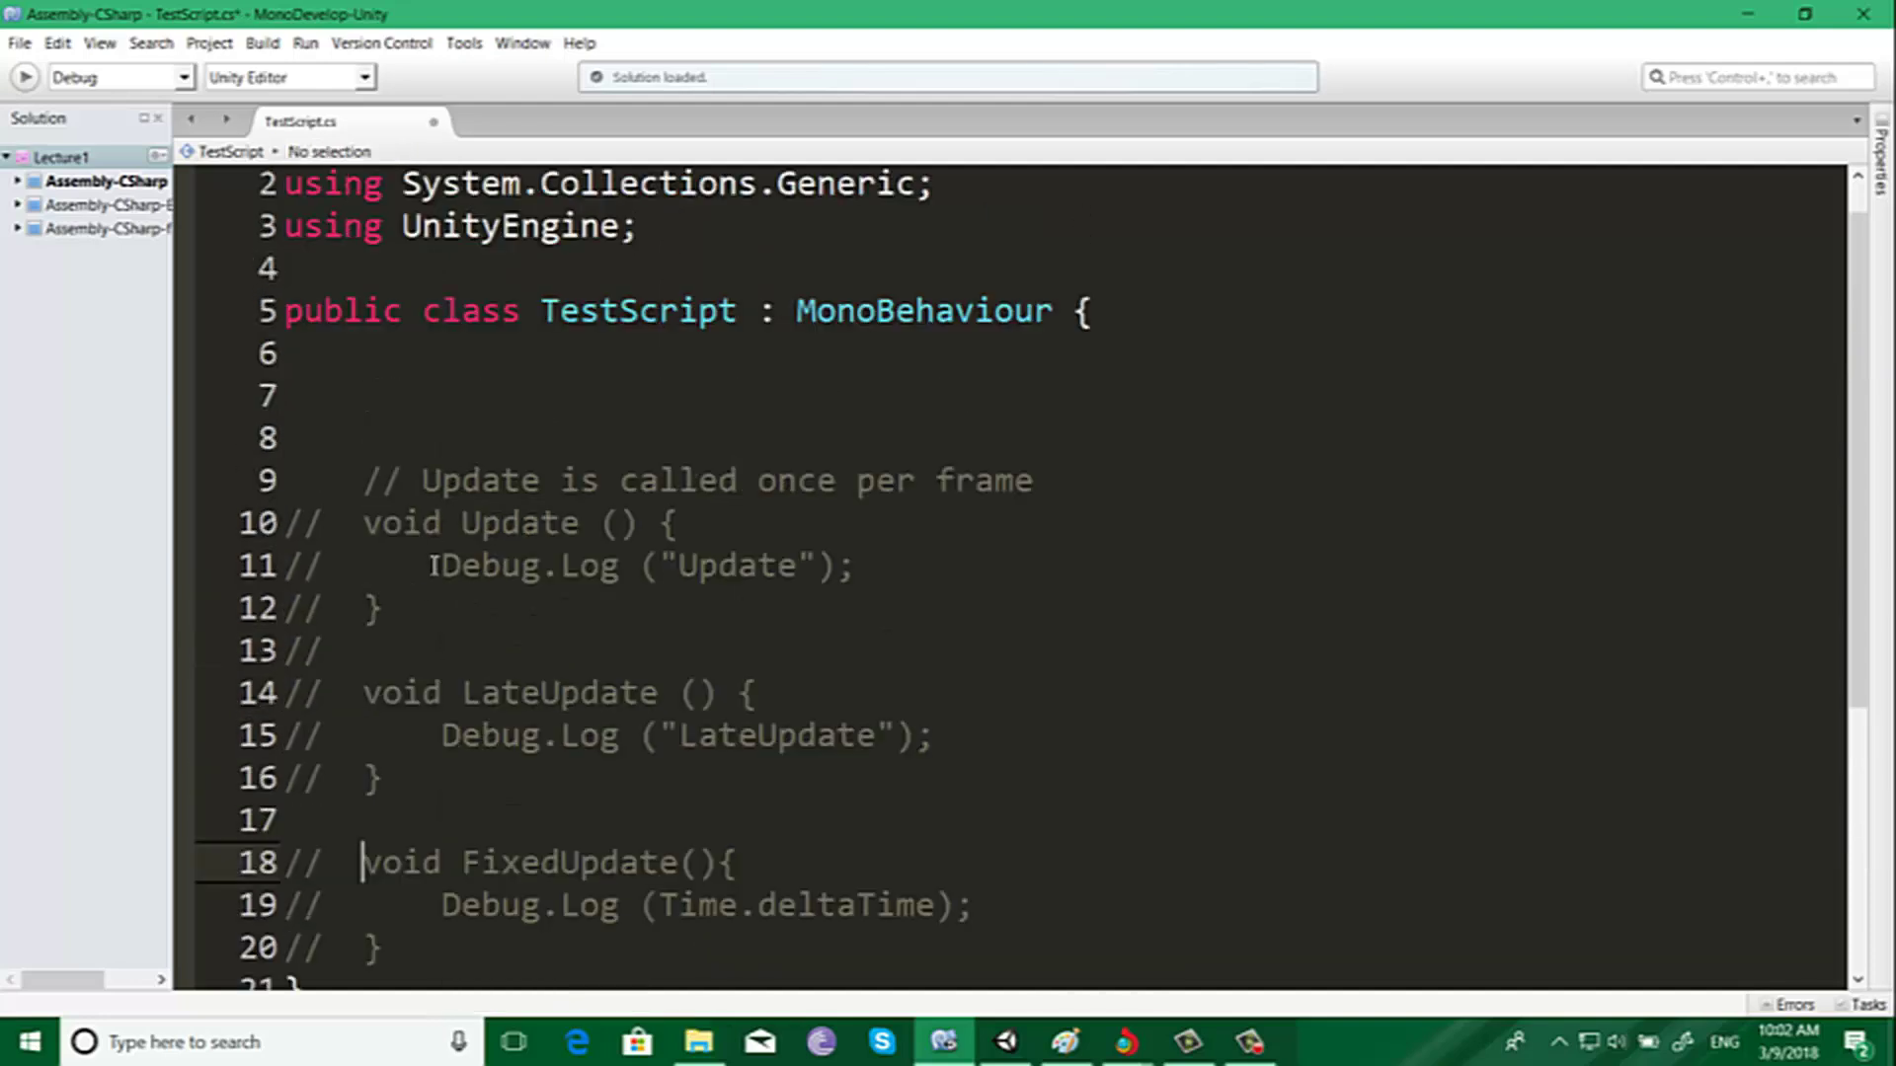
left_click(380, 610)
left_click(304, 523, "shift")
right_click(398, 556)
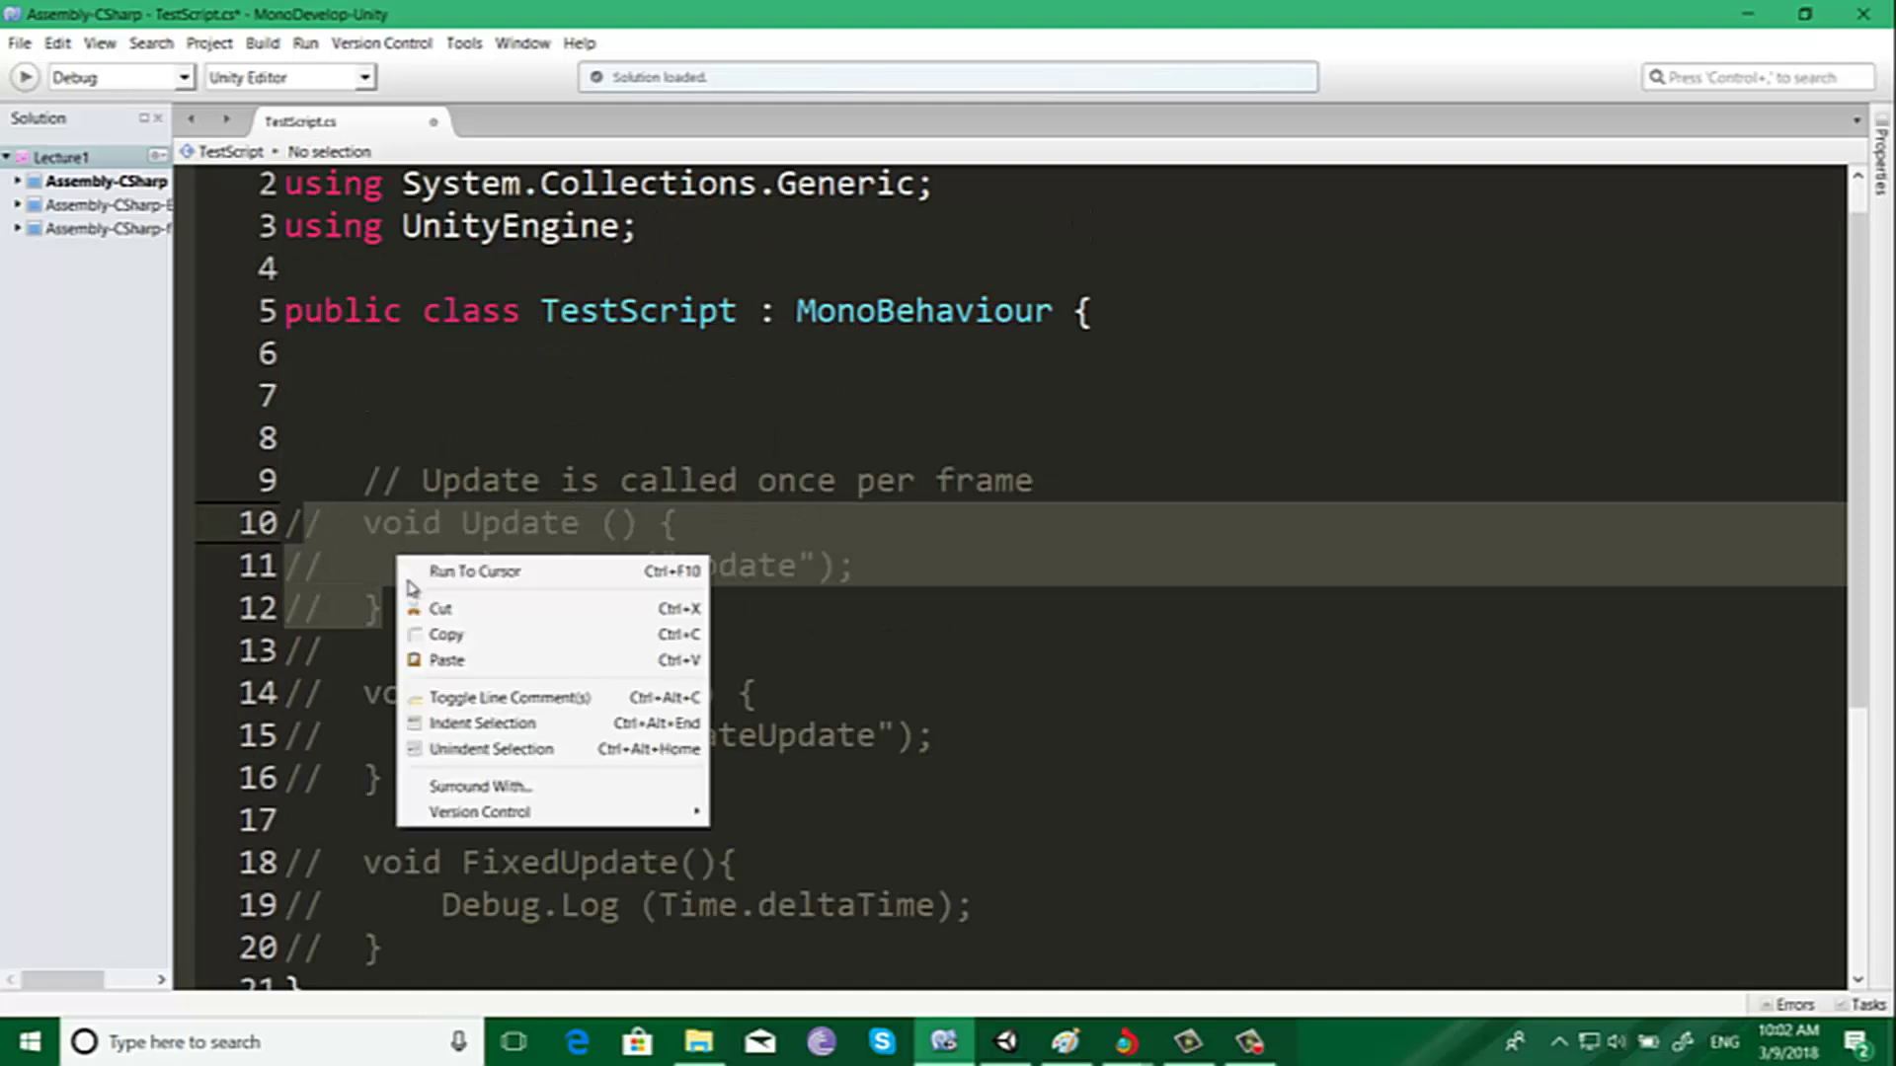
left_click(470, 699)
left_click_drag(855, 568, 440, 571)
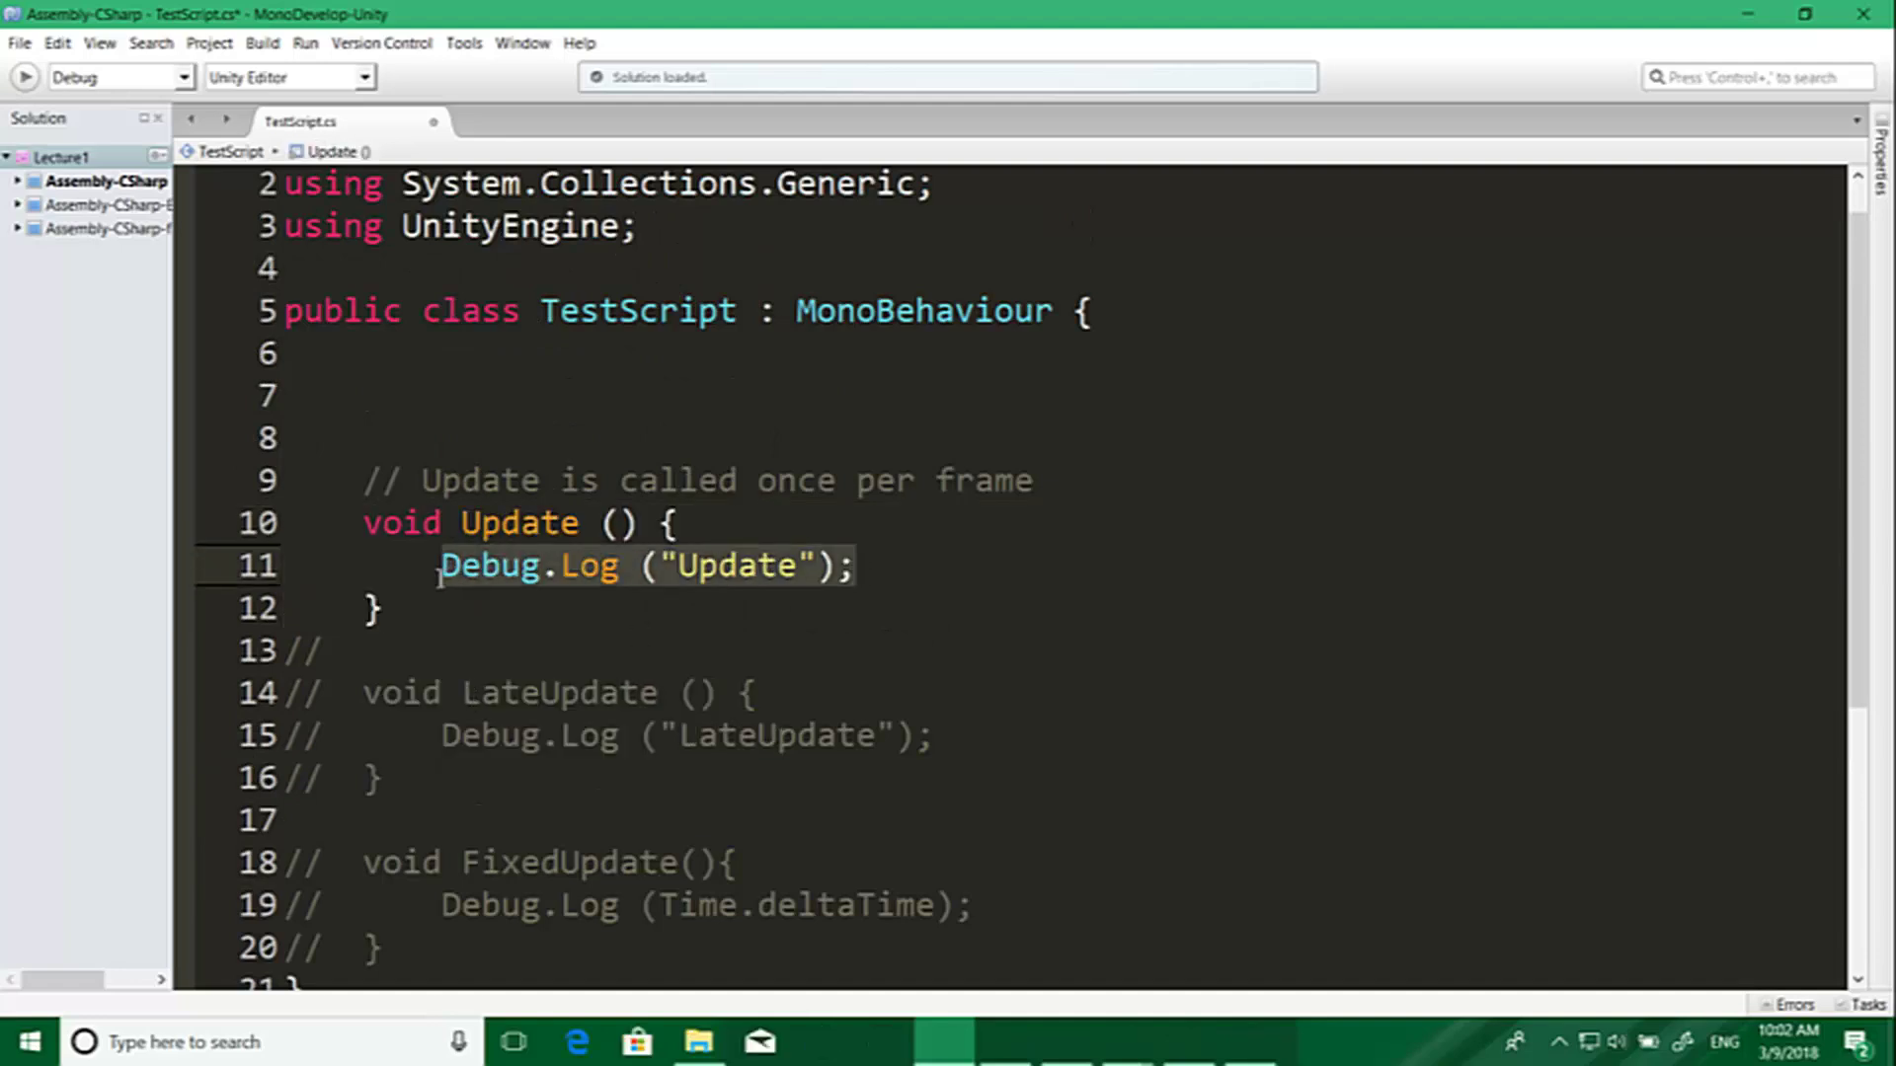
key("ctrl+v")
key("ctrl+s")
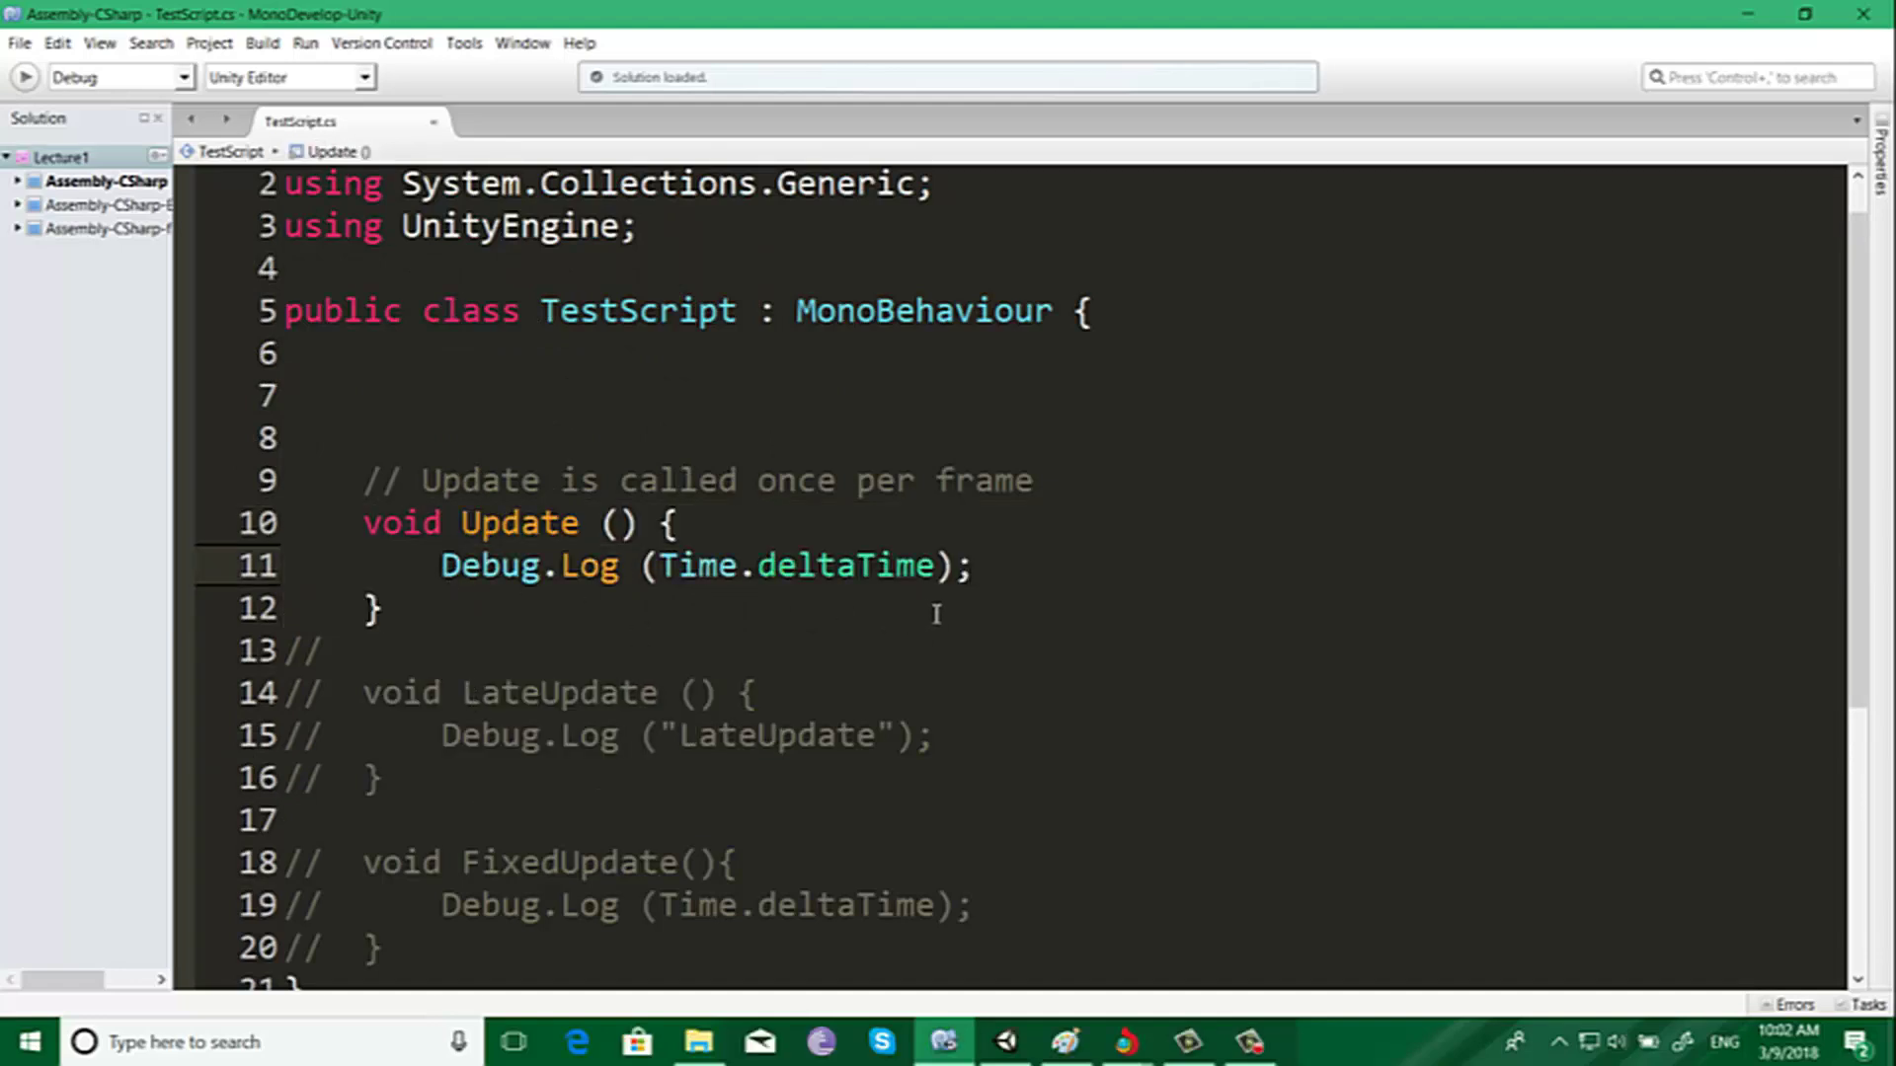
key("alt+Tab")
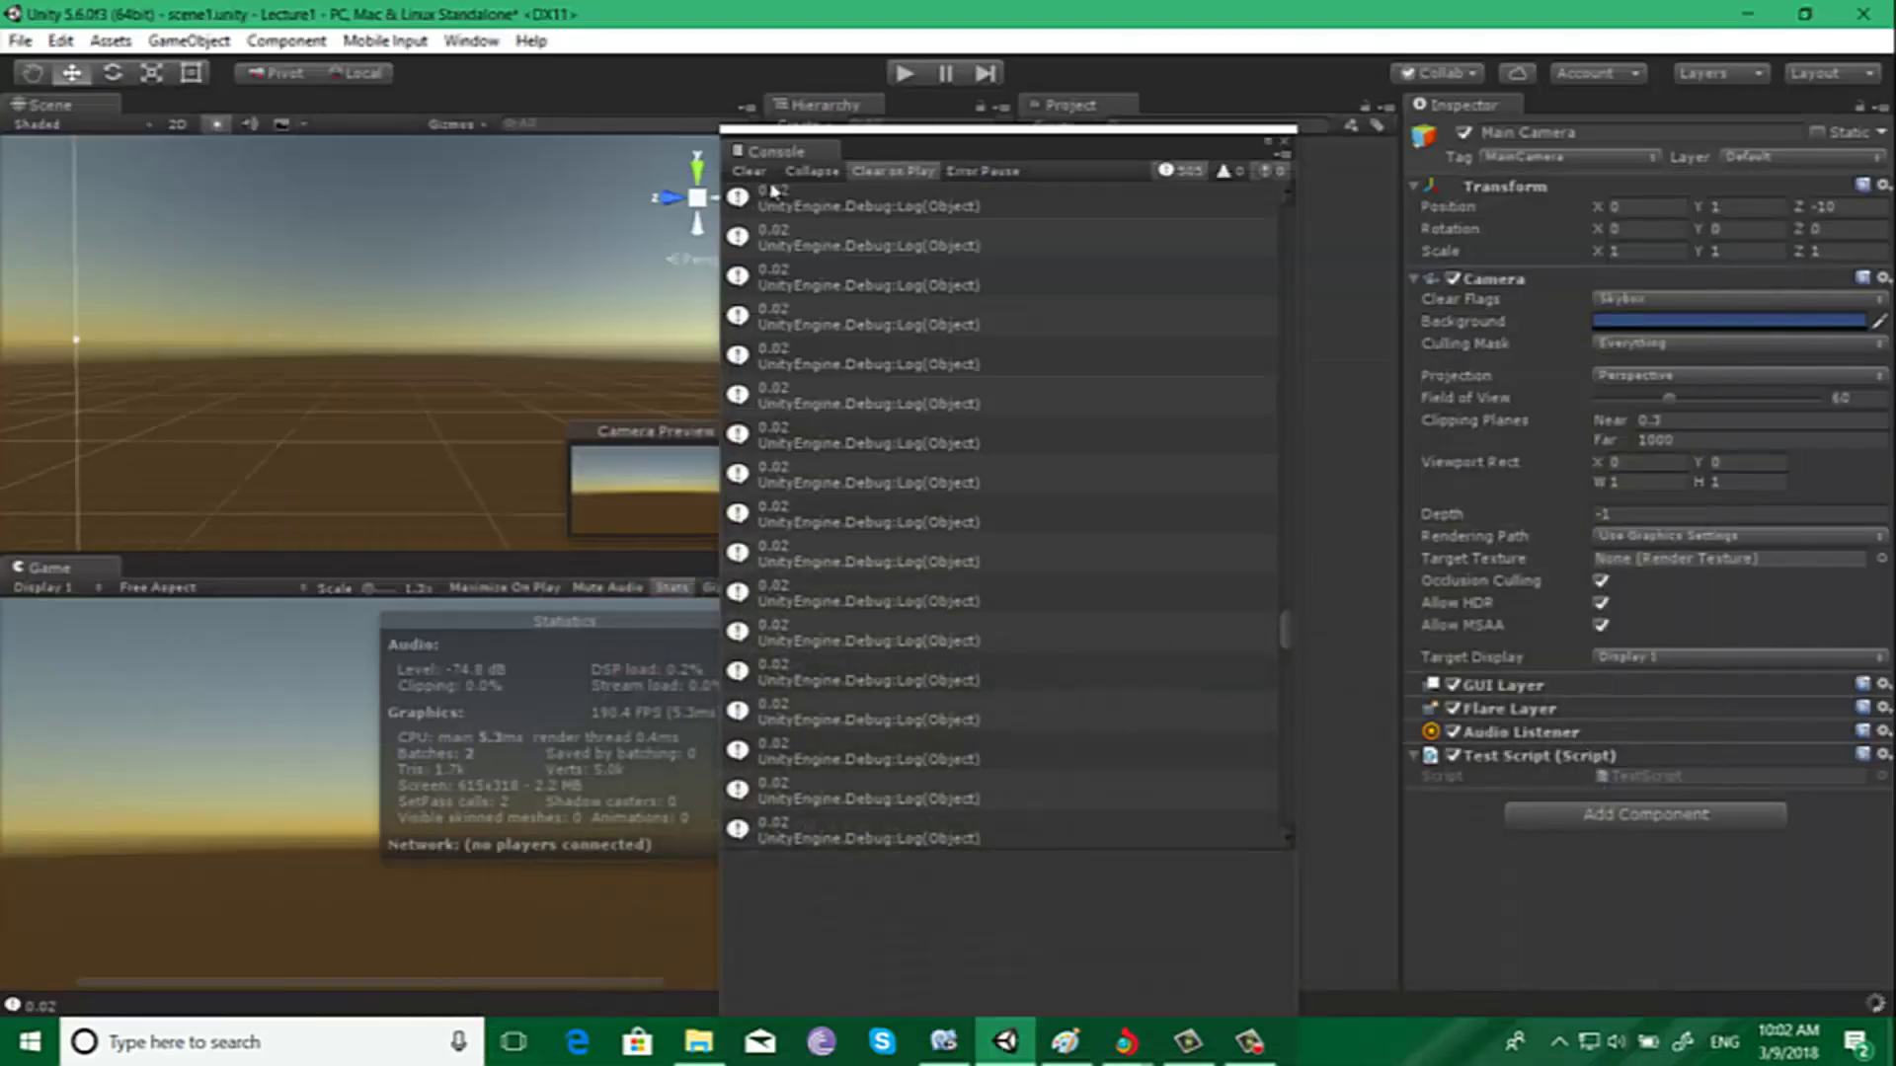
Step: Clear the Console and play the scene, logging Update deltaTime values around 0.0165, then stop
left_click(755, 171)
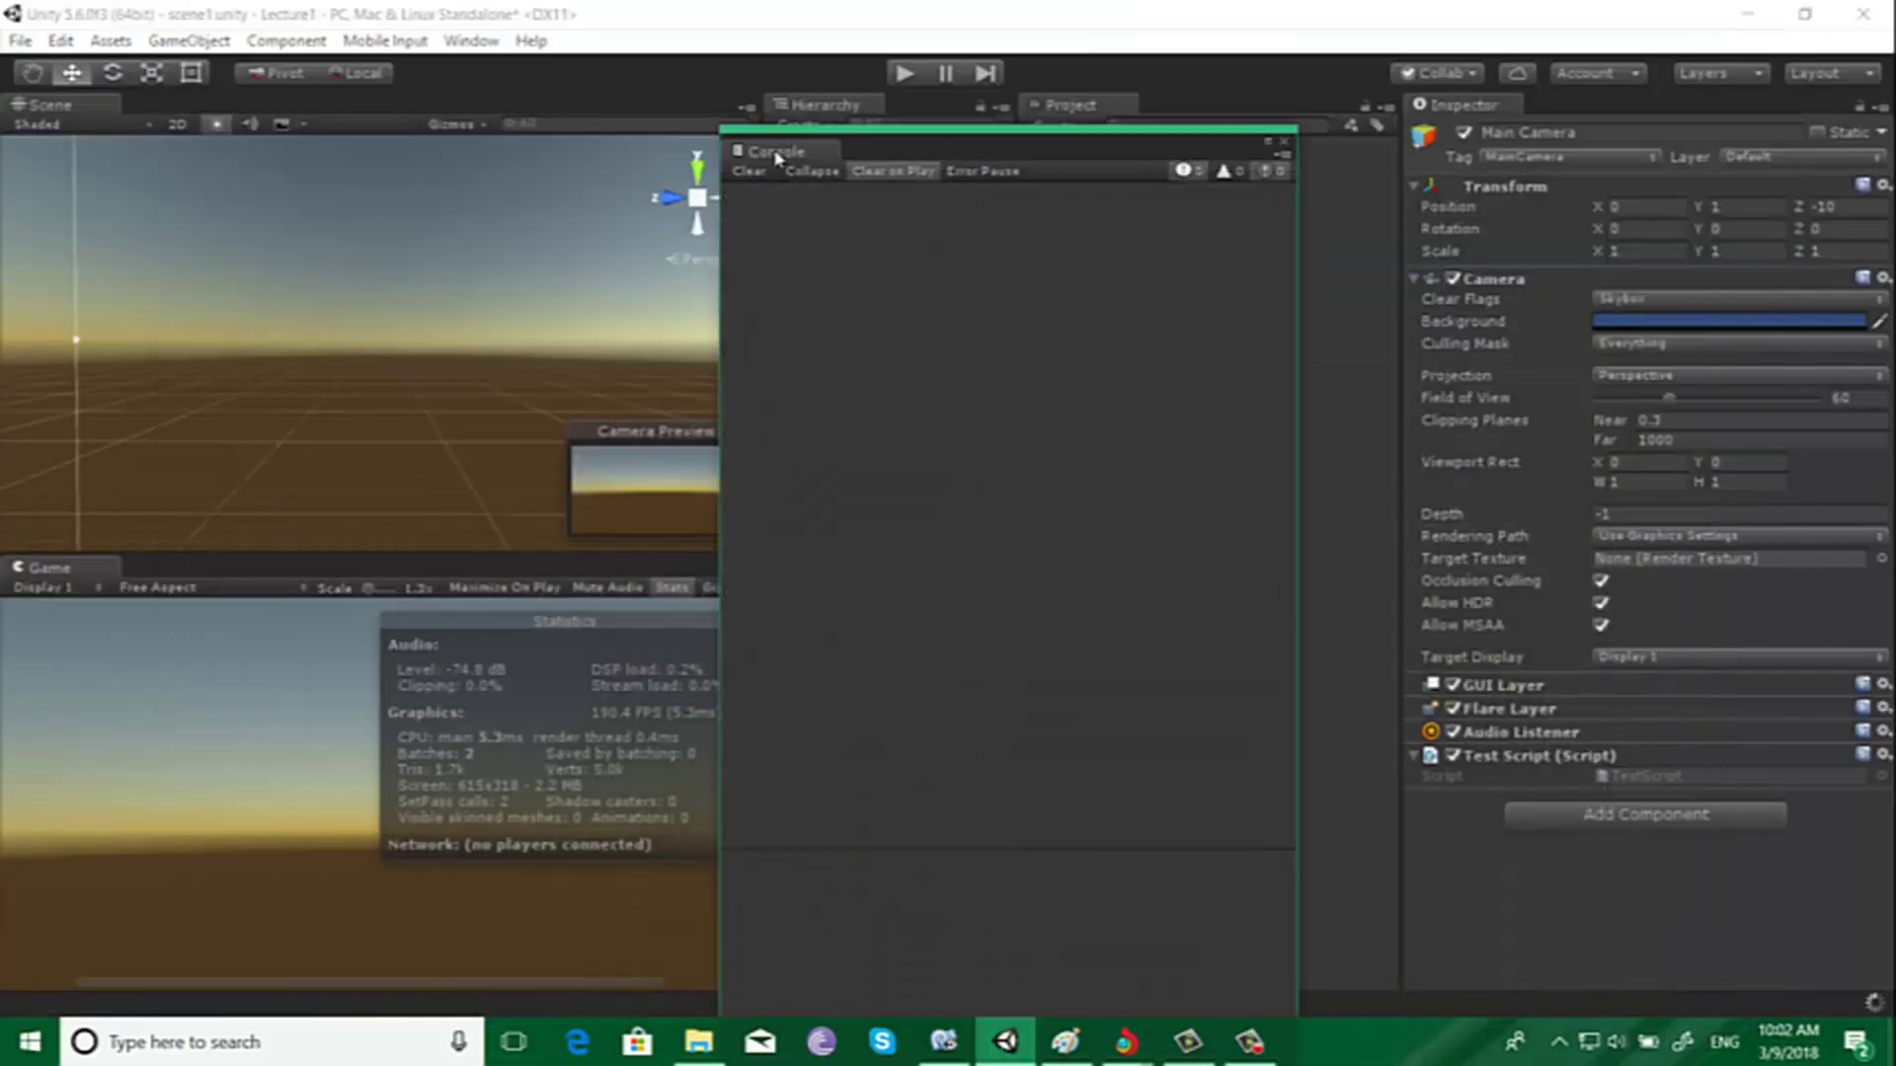
left_click(916, 76)
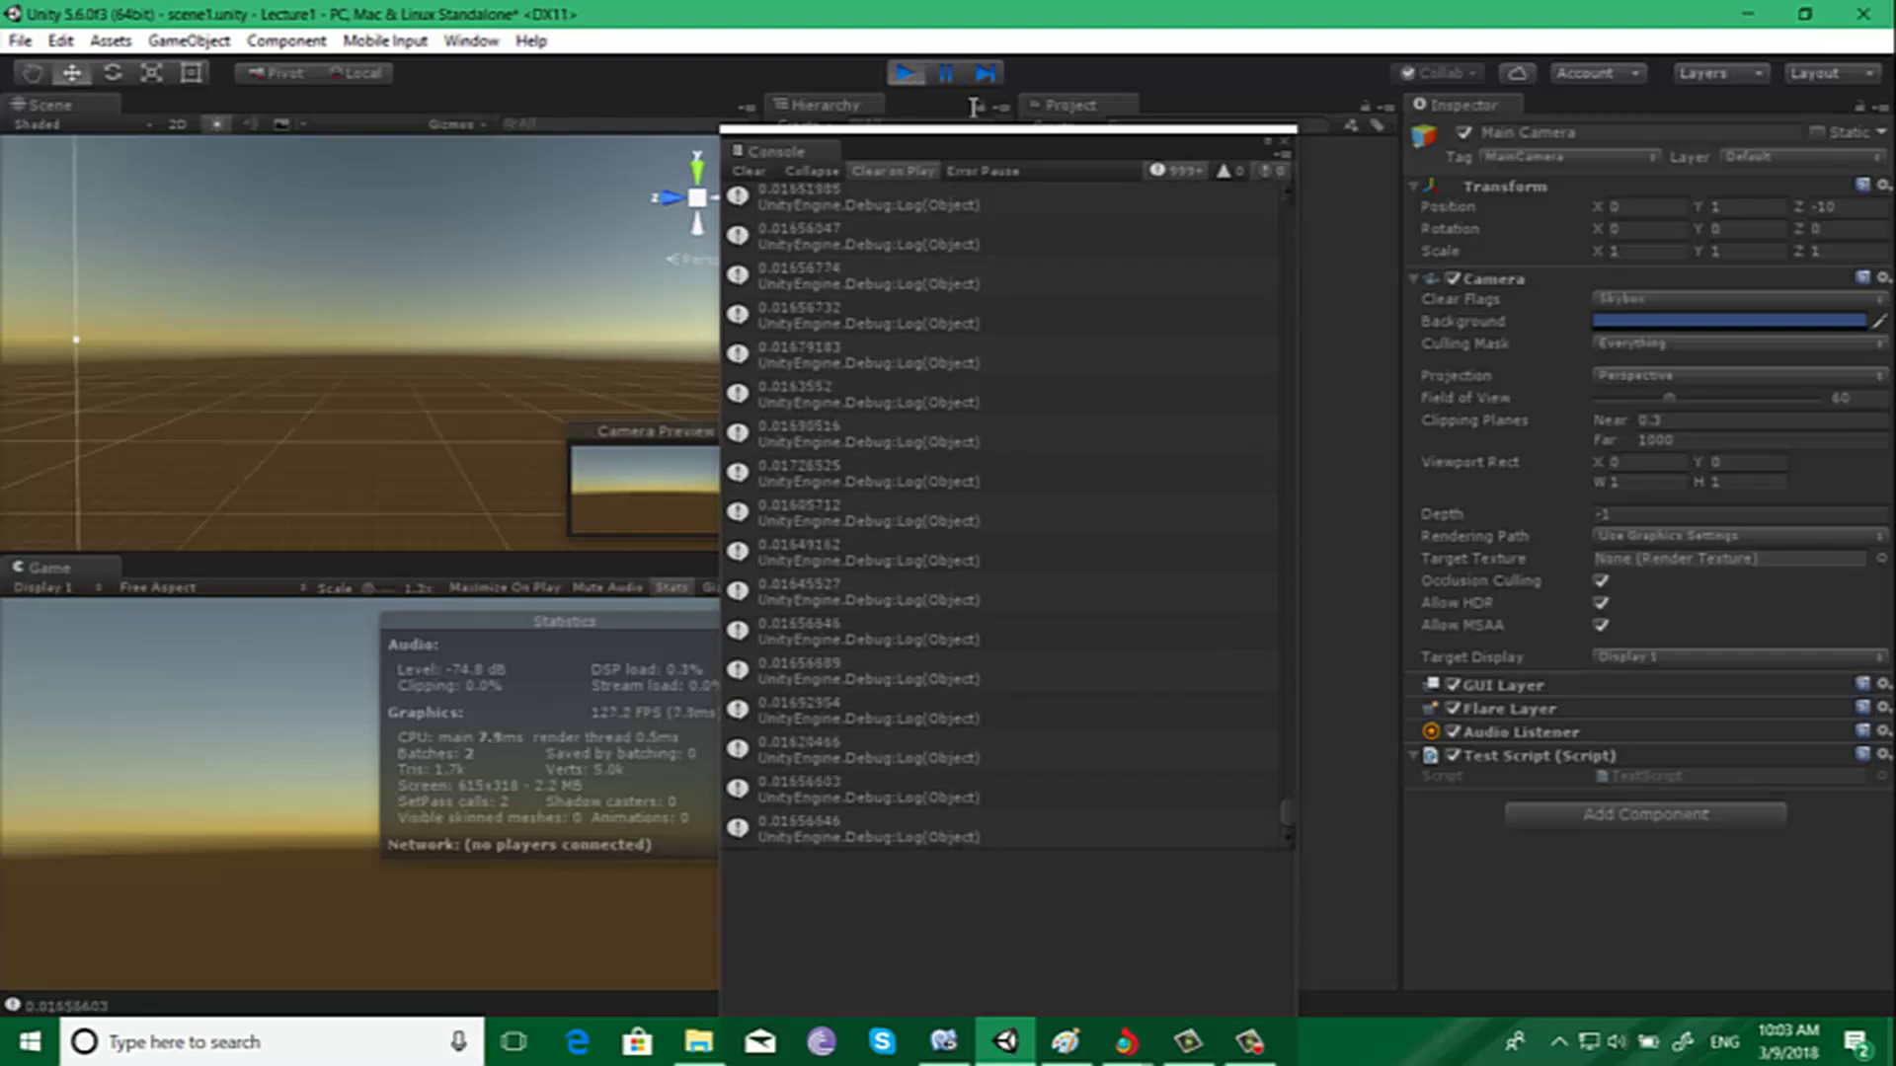
left_click(918, 72)
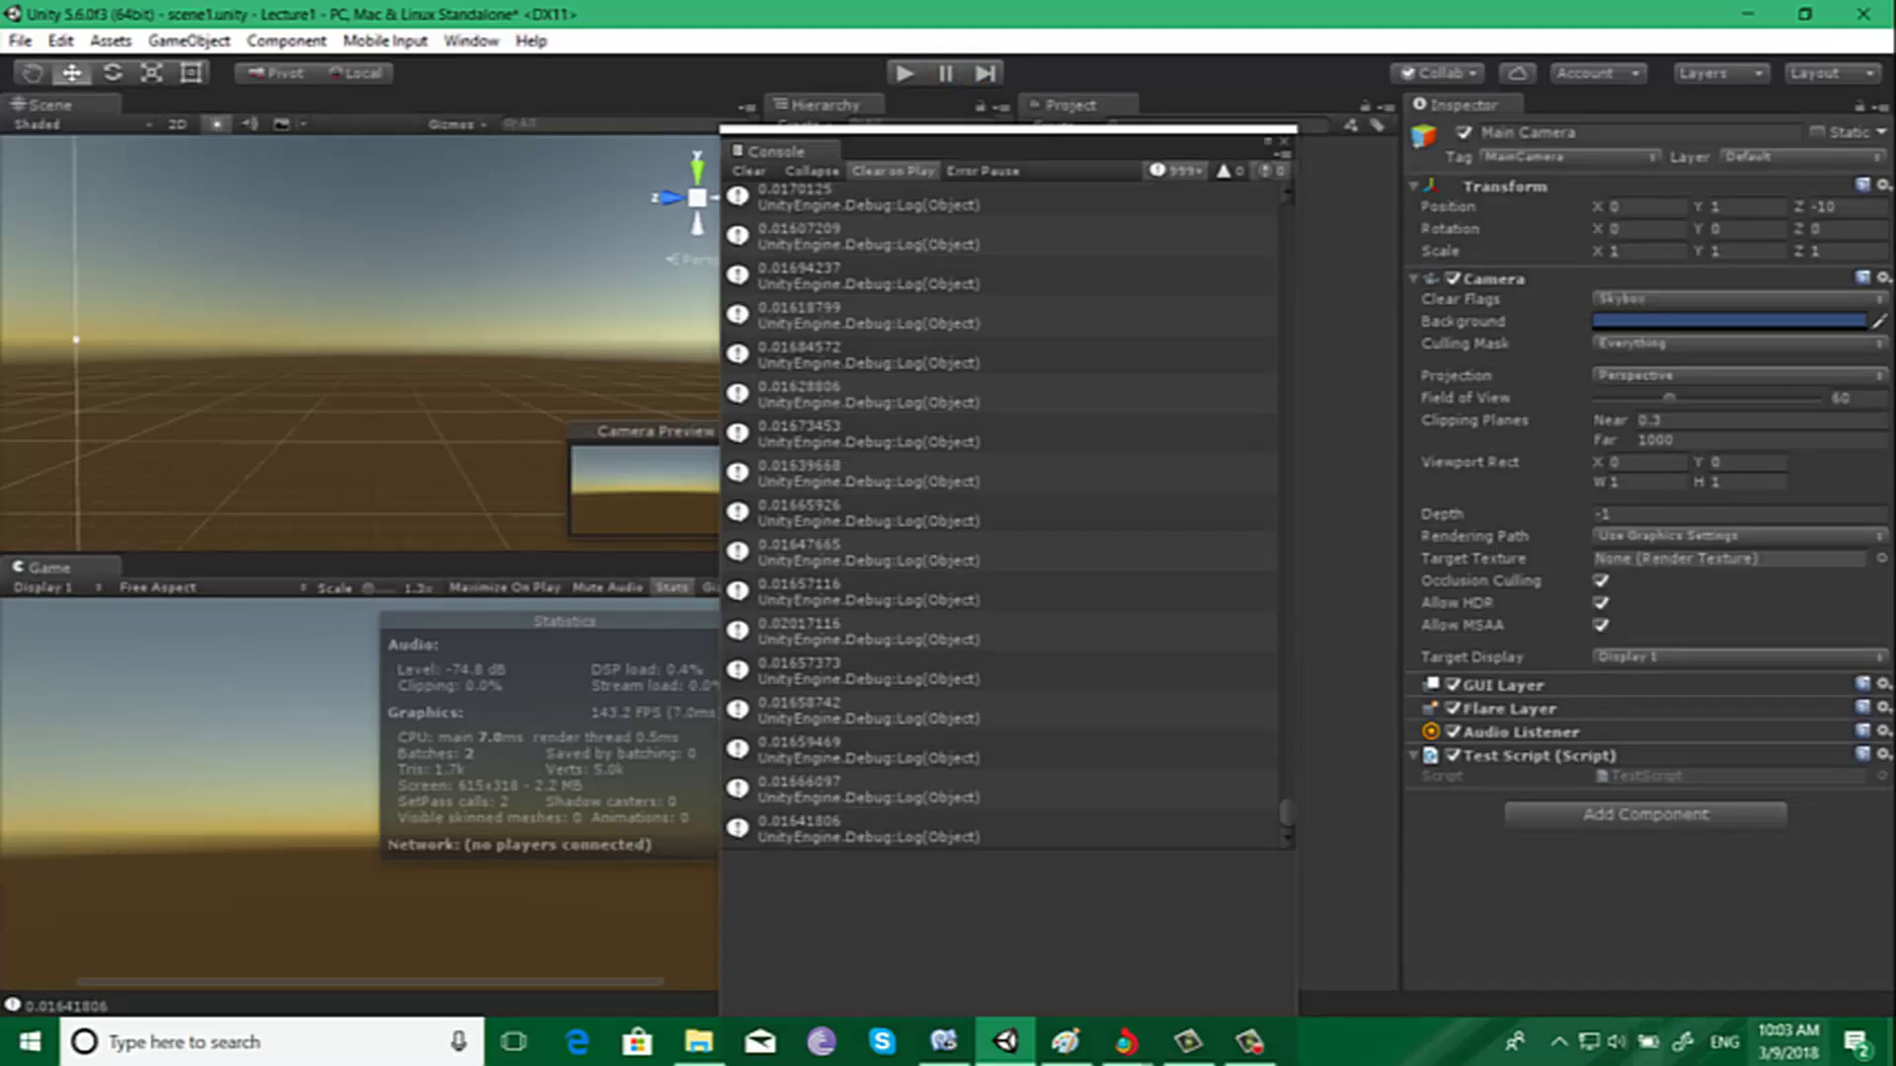
Step: Bring the blank untitled 1914 × 765px Paint canvas in front of the Unity editor
left_click(1066, 1041)
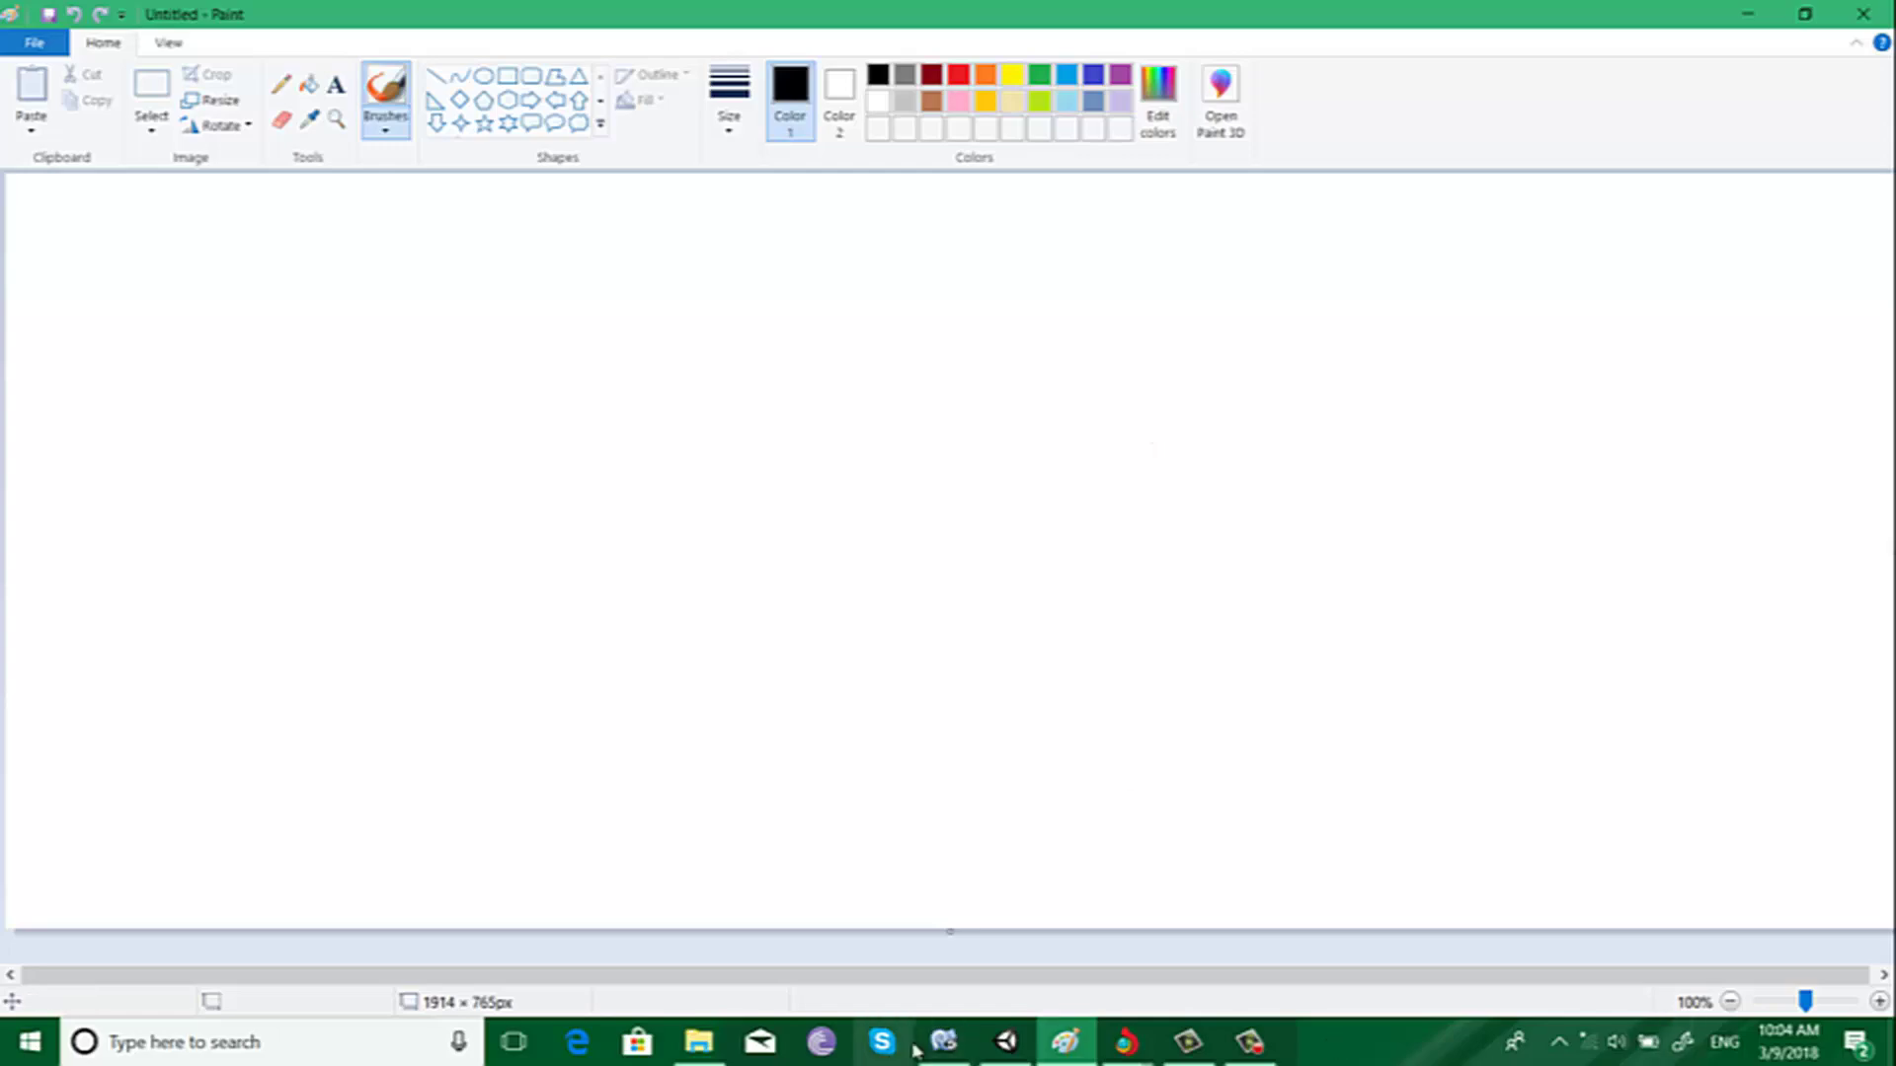
Step: Delete lines 10–20 of TestScript (Update, LateUpdate, FixedUpdate), then minimize MonoDevelop and Paint
left_click(943, 1042)
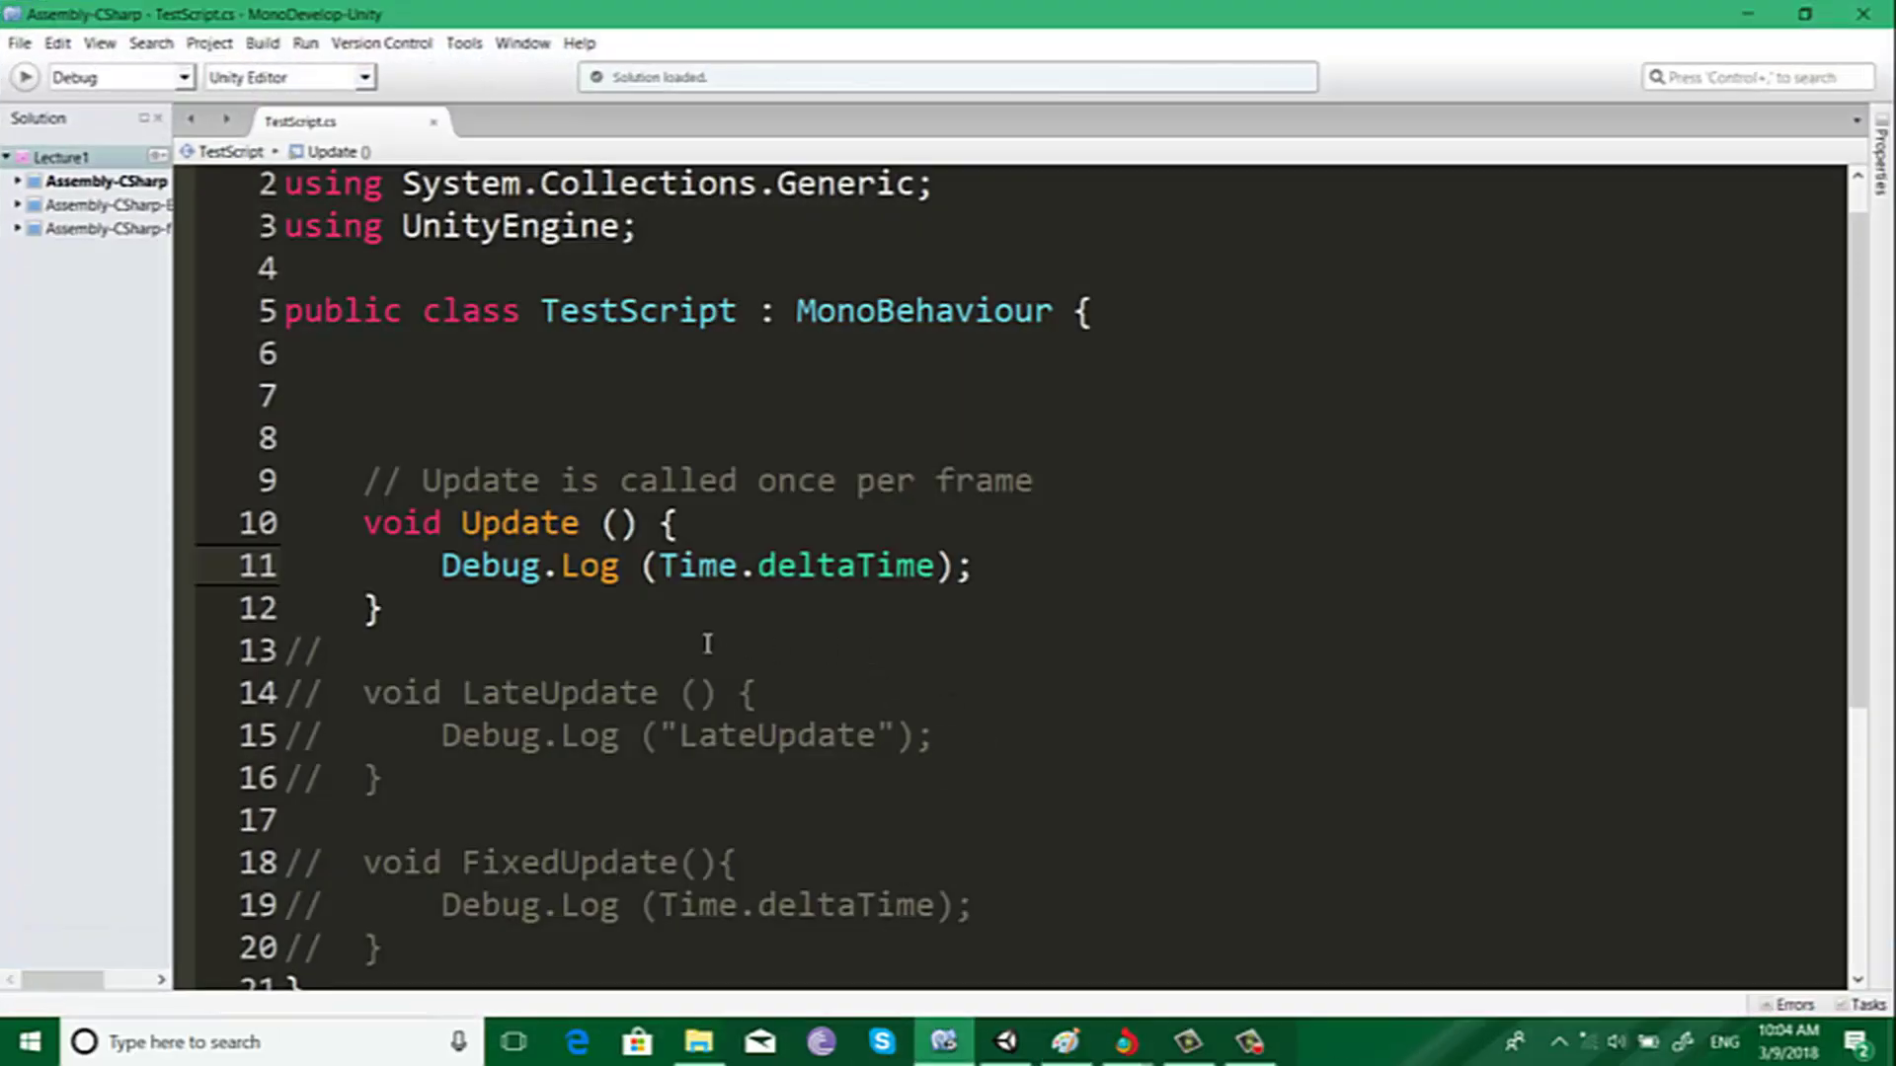
scroll(747, 602, "down", 2)
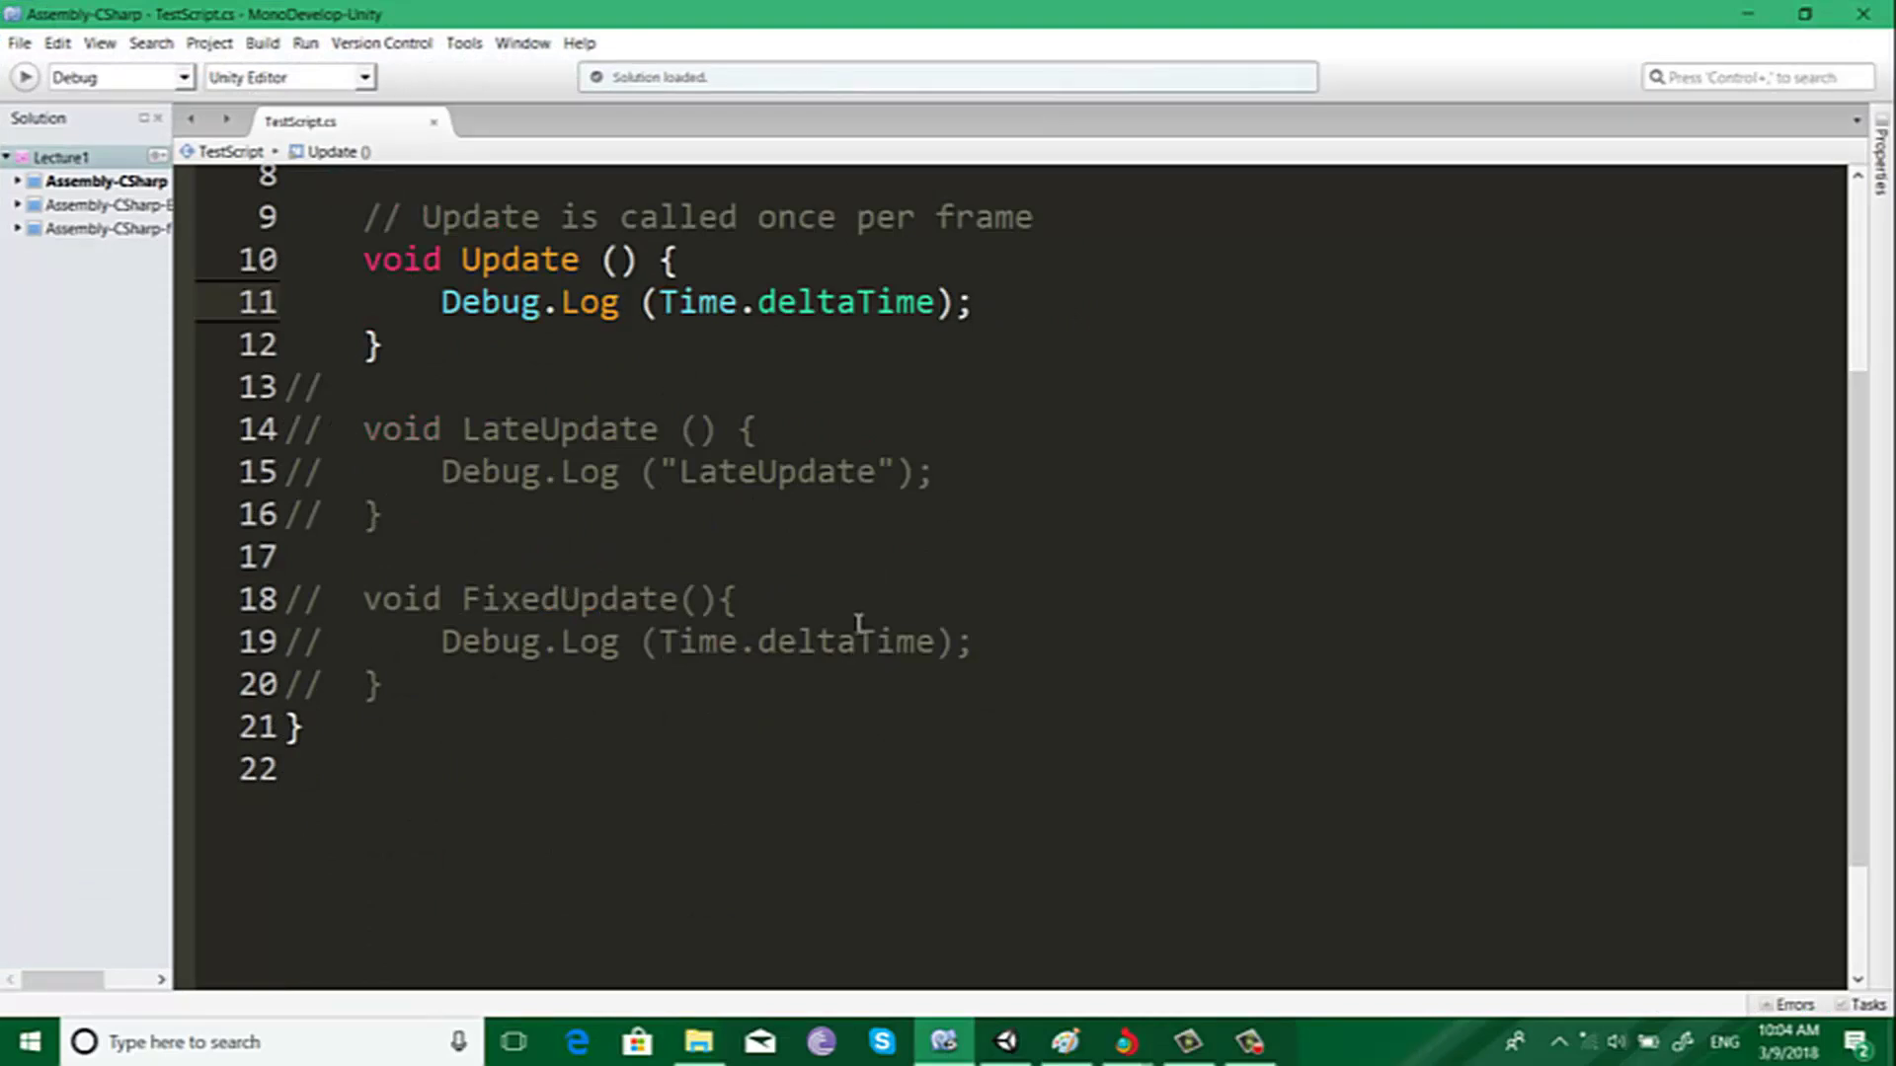
scroll(838, 548, "up", 2)
scroll(820, 562, "down", 1)
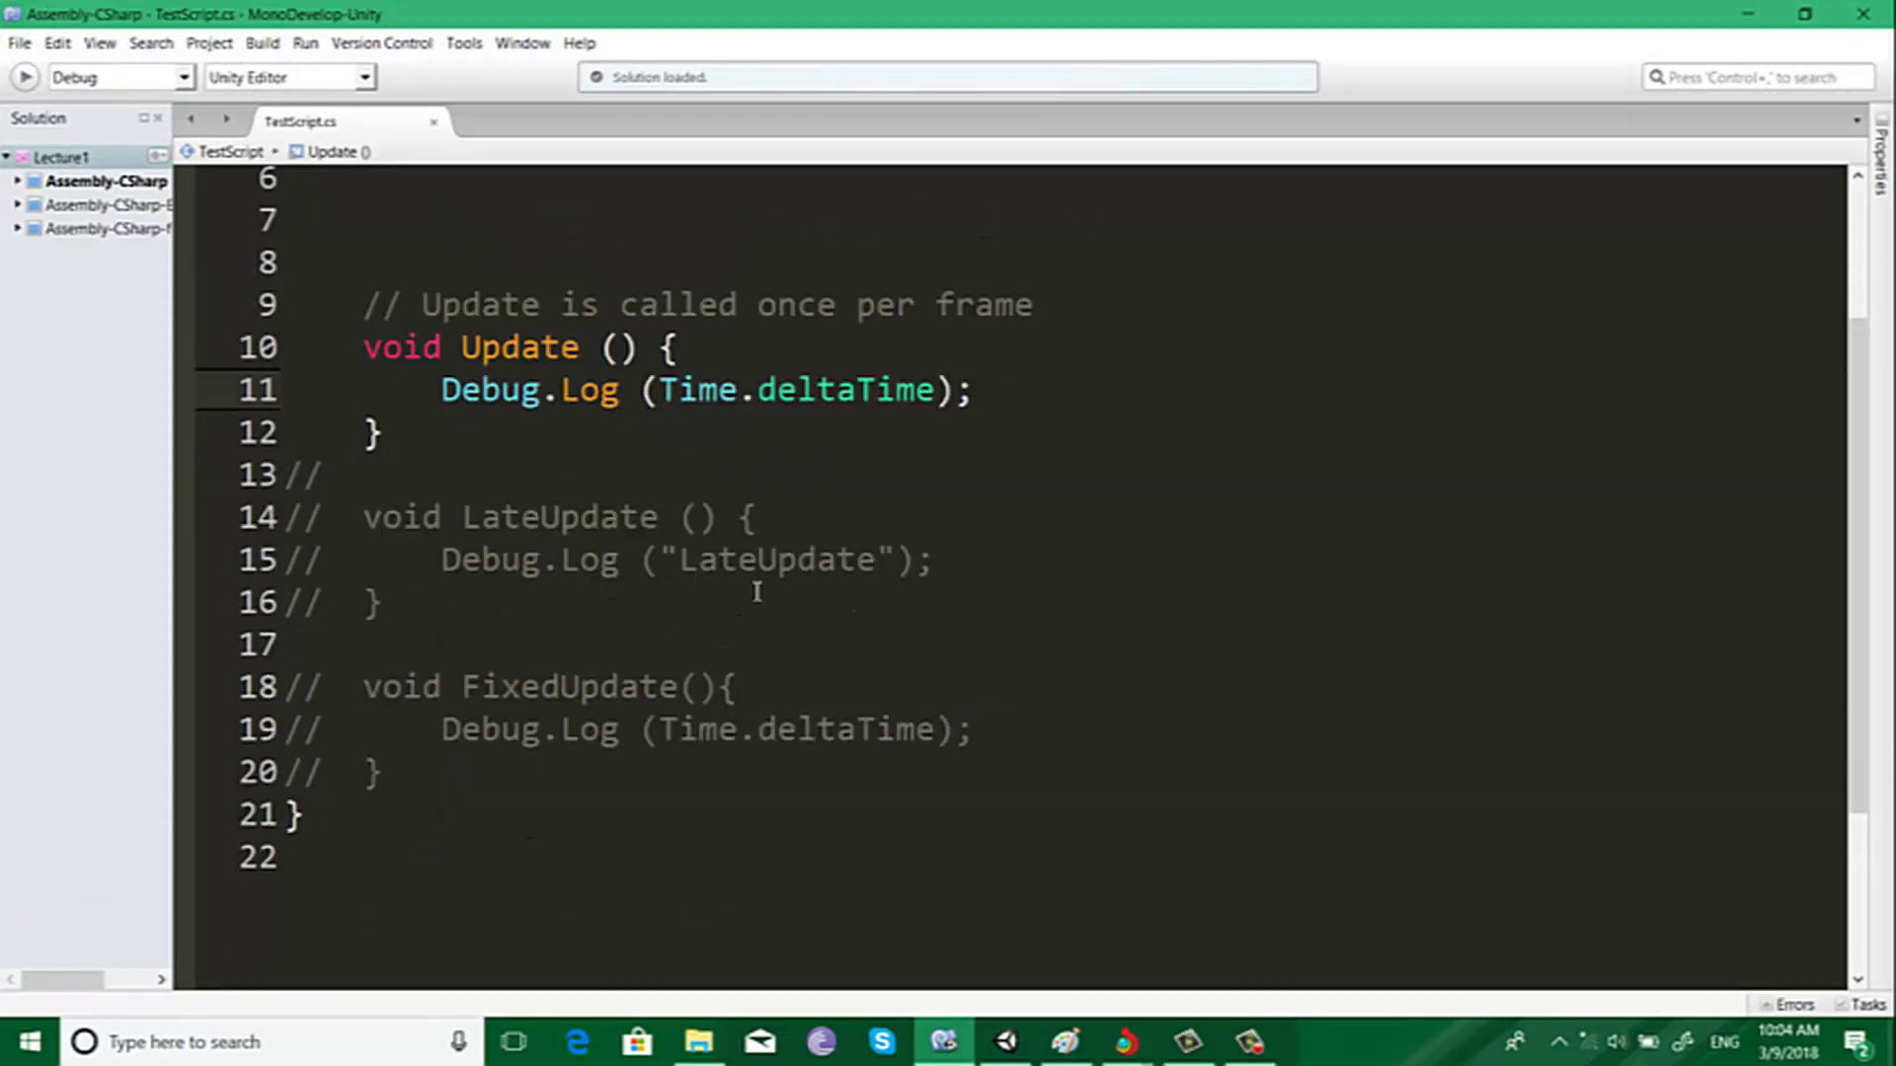
left_click_drag(390, 774, 277, 340)
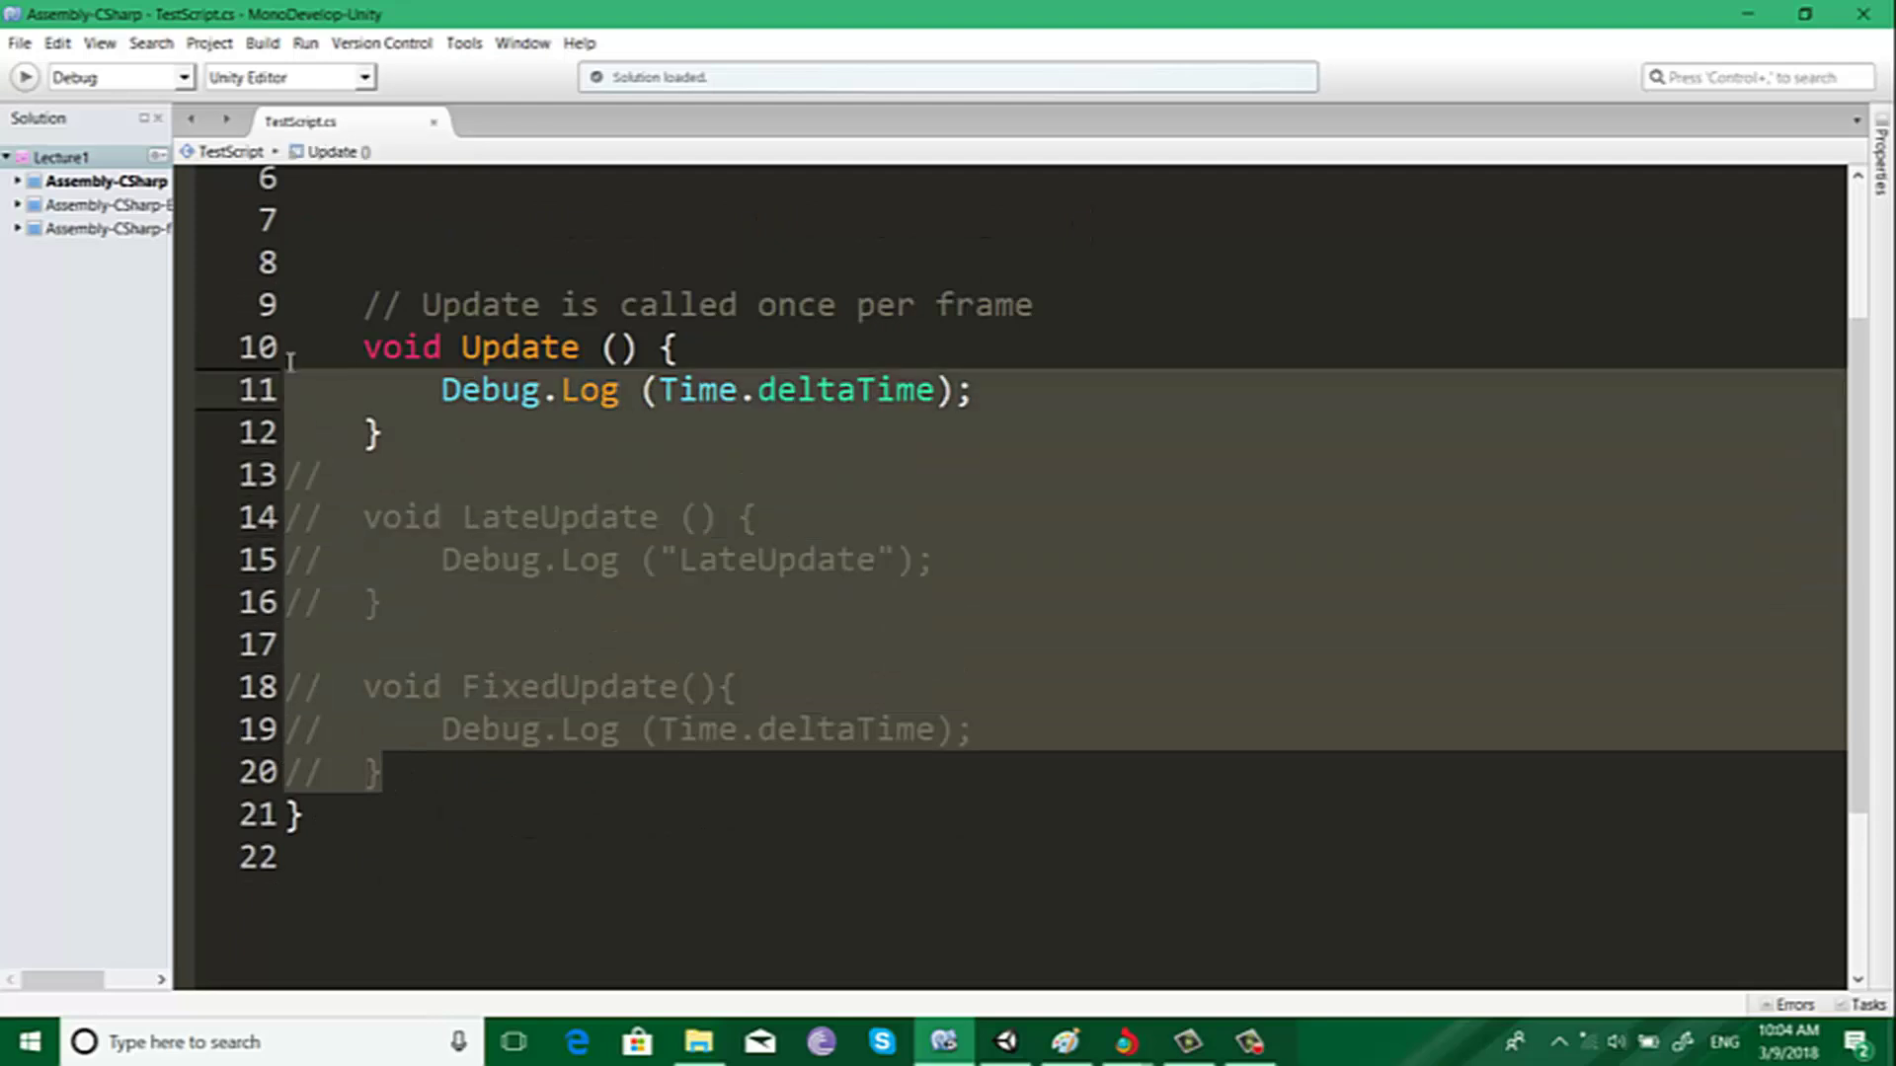
key("Delete")
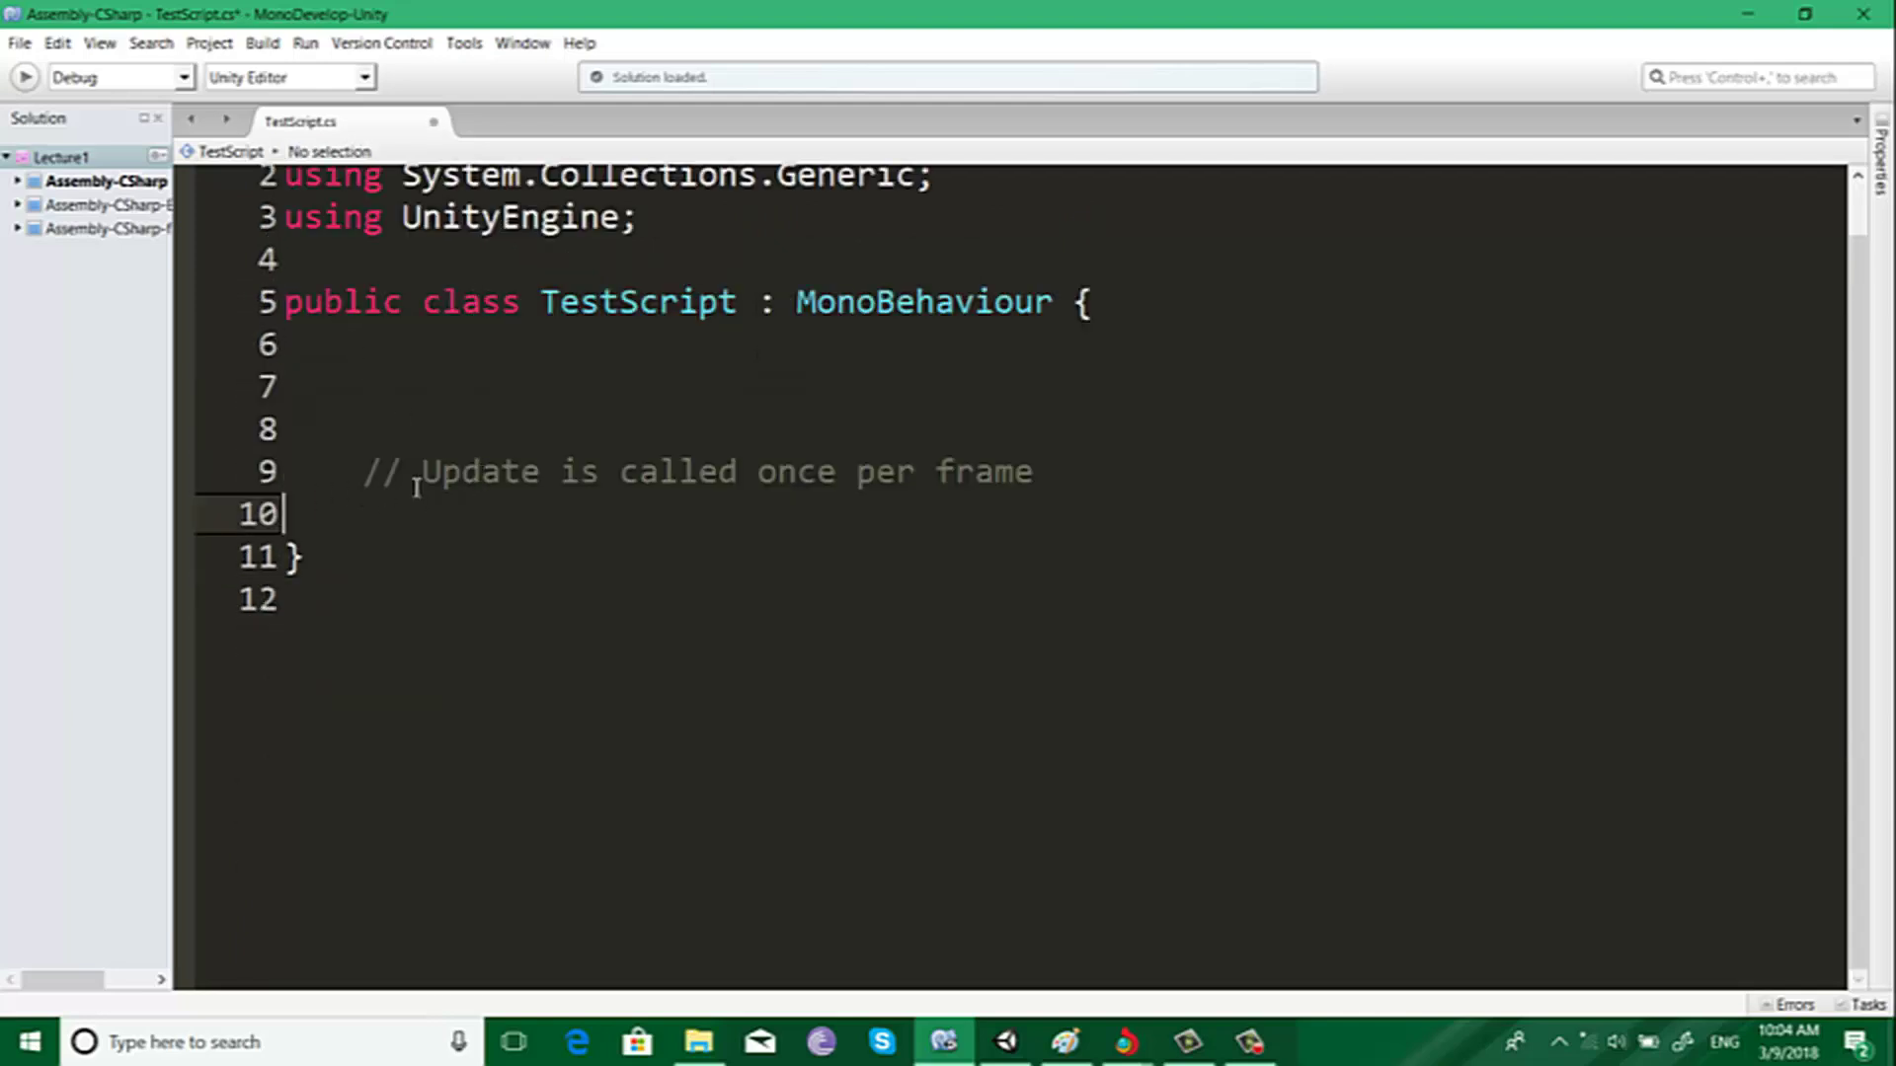
left_click(1747, 13)
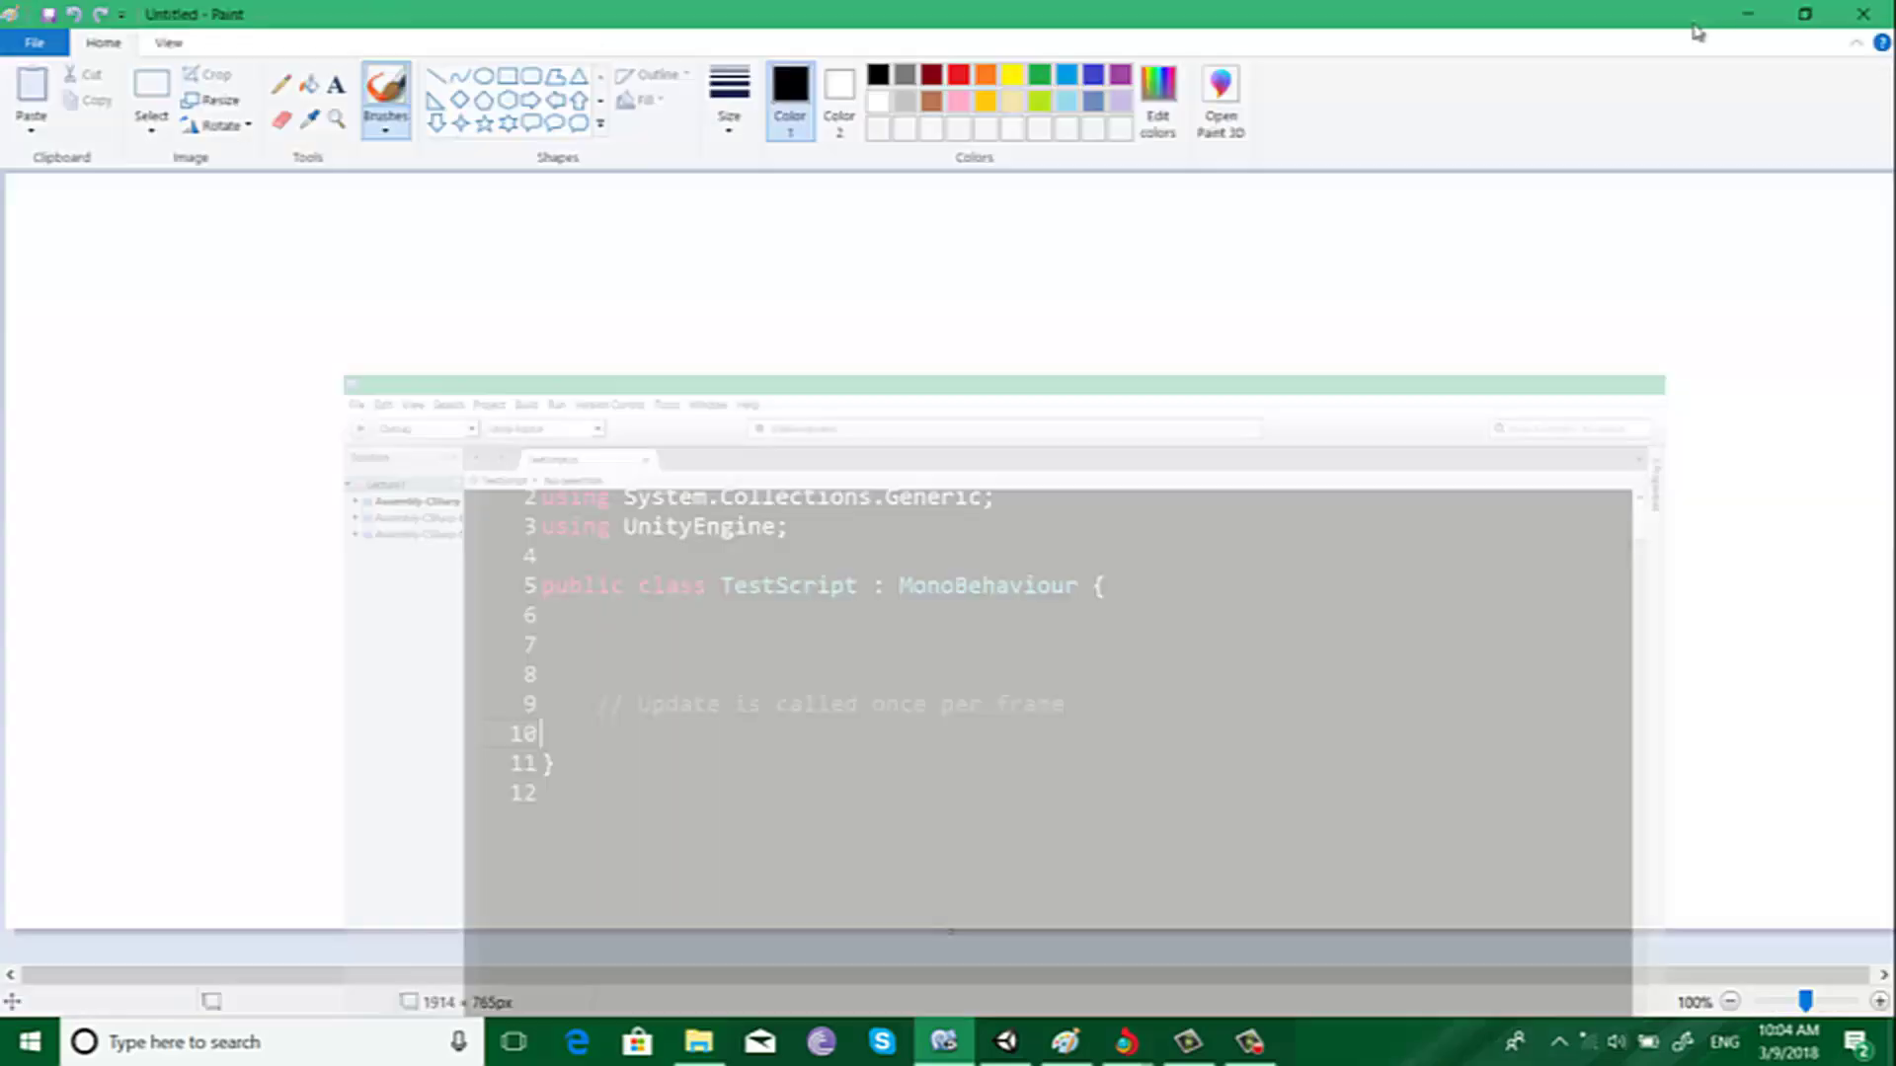
left_click(1746, 13)
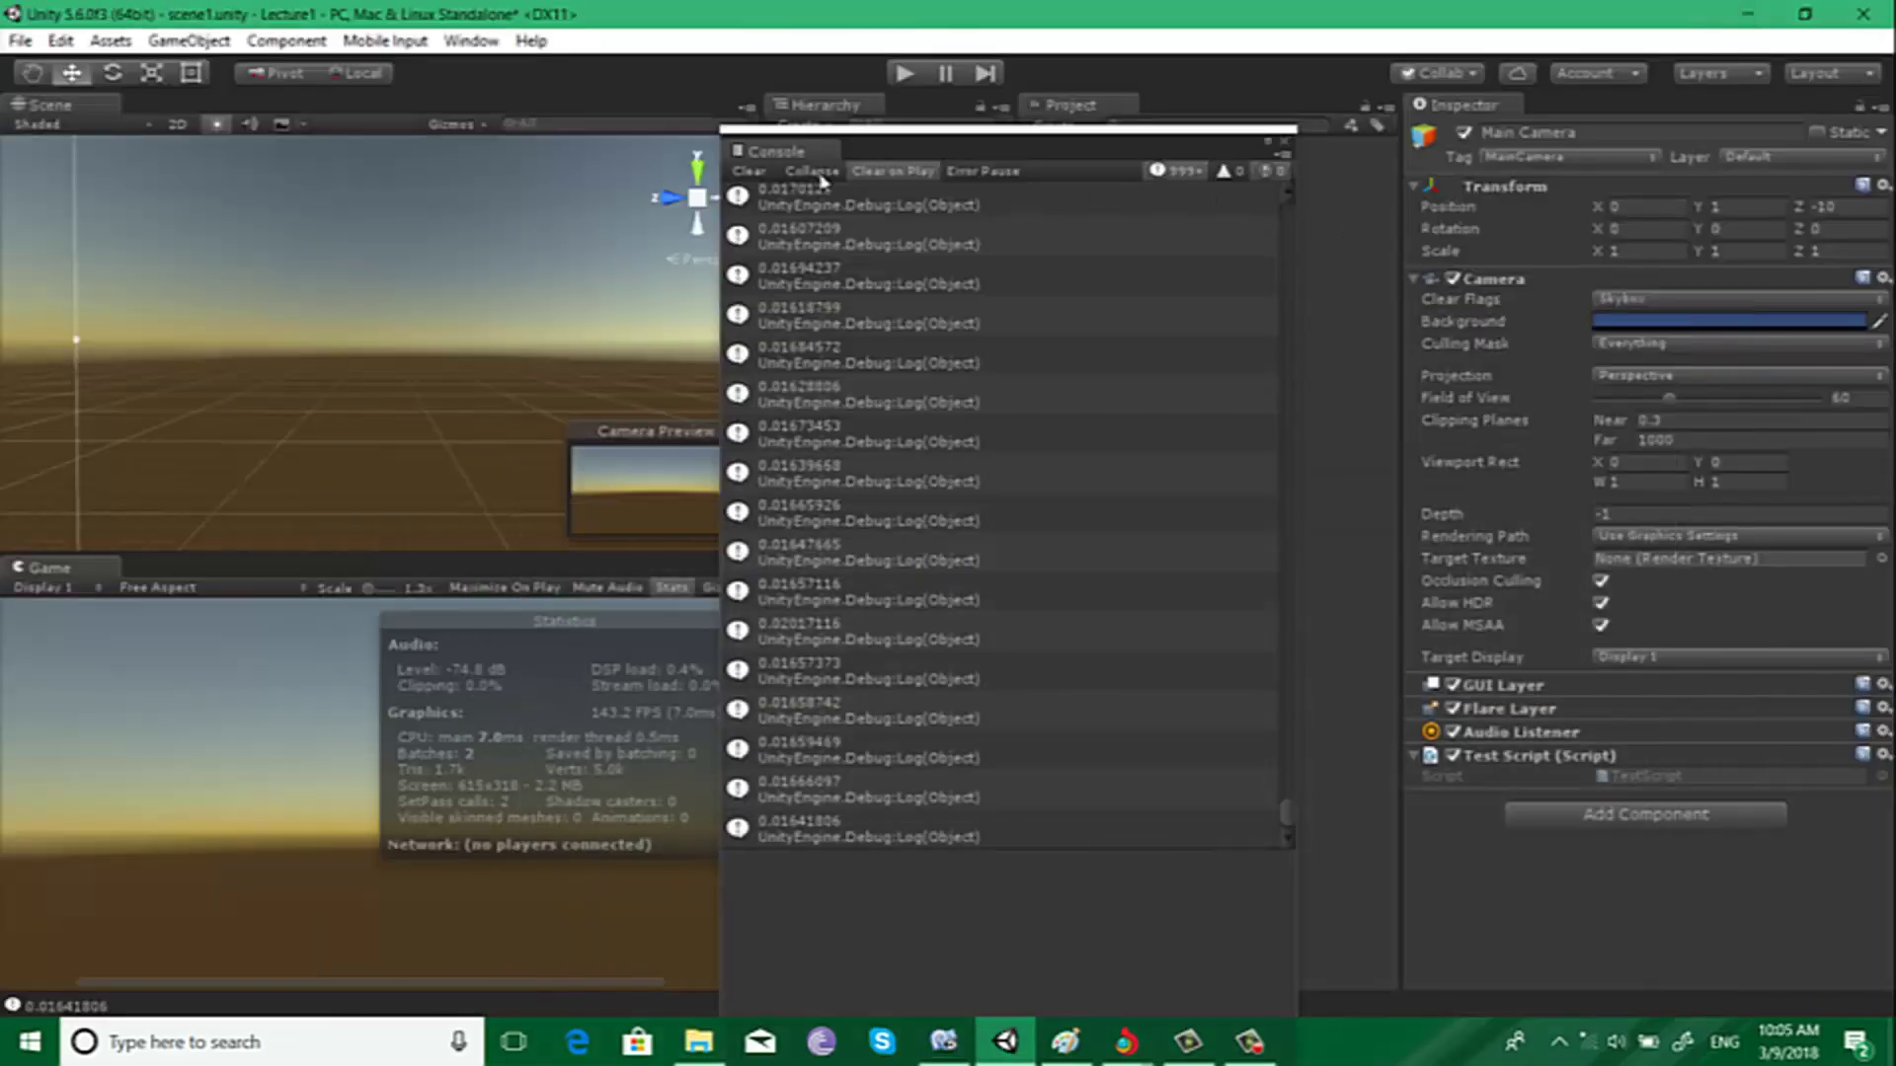
Step: Clear the deltaTime logs from Unity's Console and return to TestScript.cs in MonoDevelop
left_click(747, 175)
left_click(747, 175)
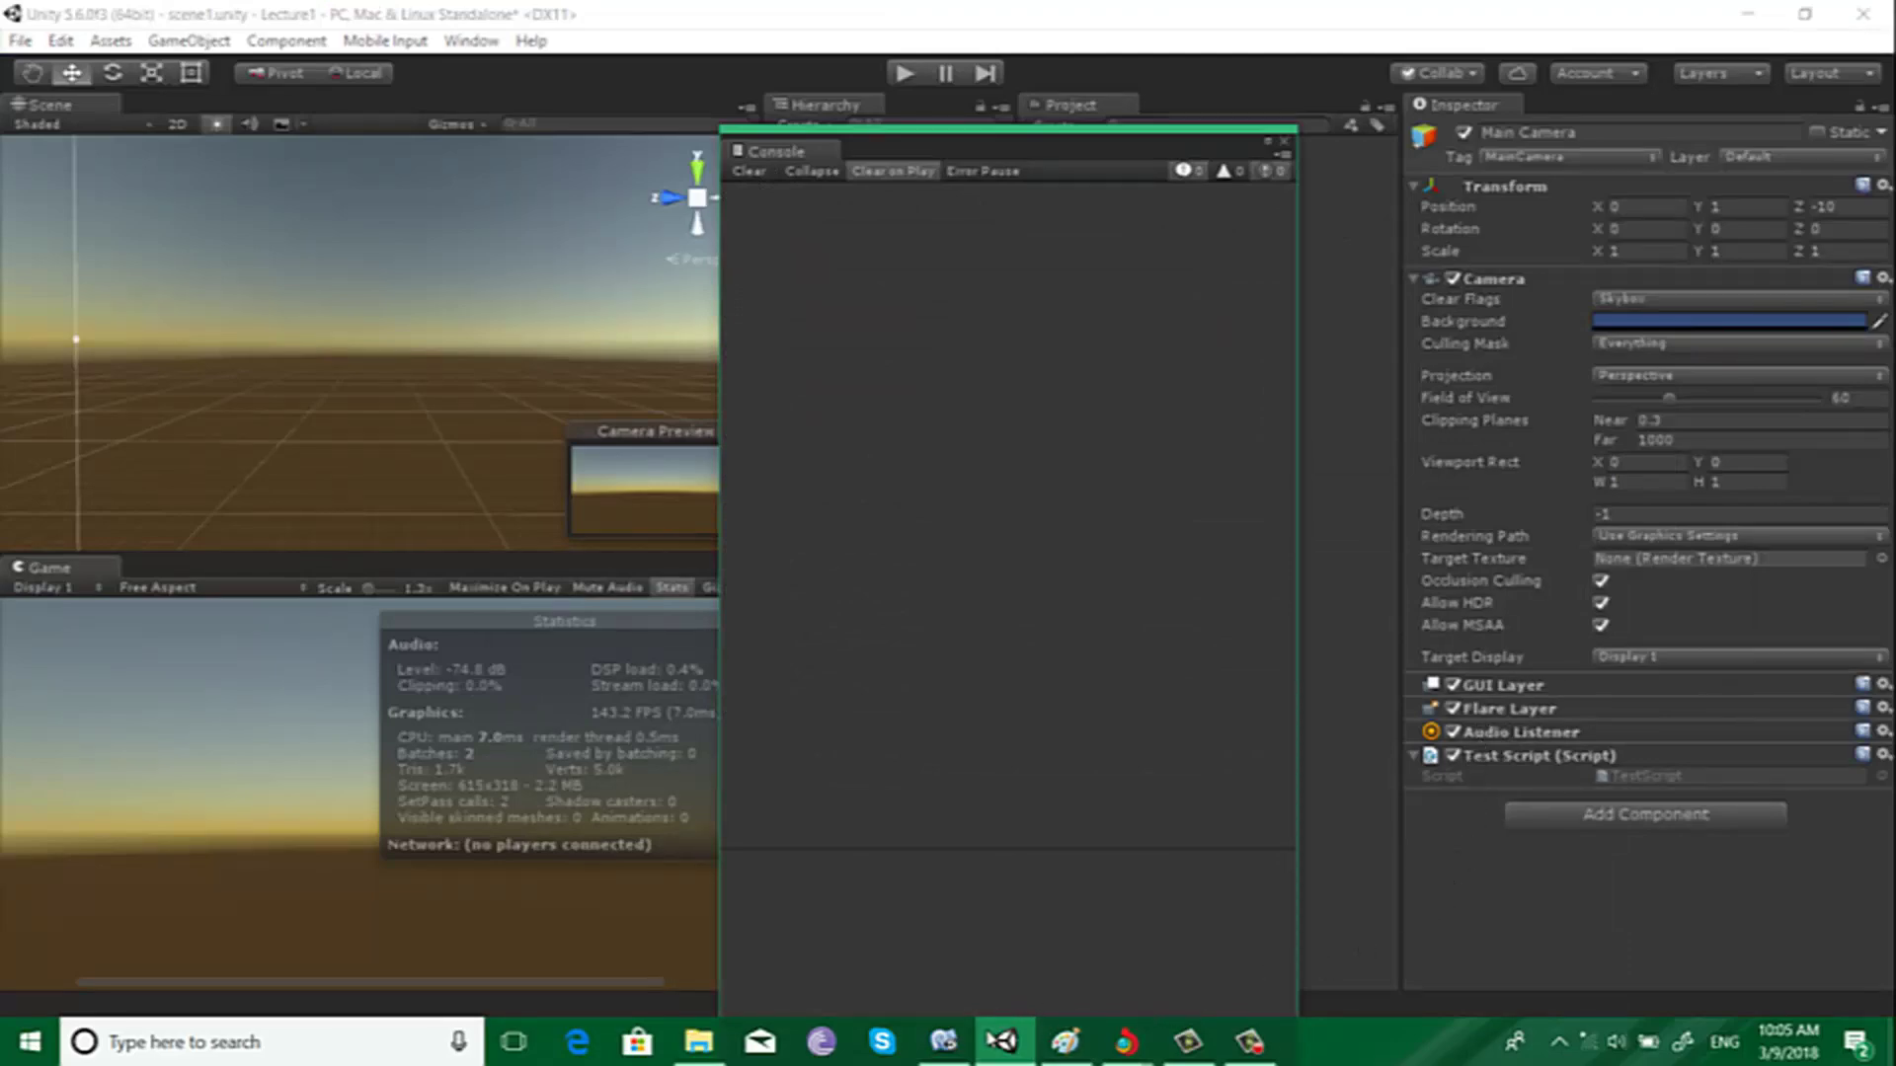
left_click(943, 1042)
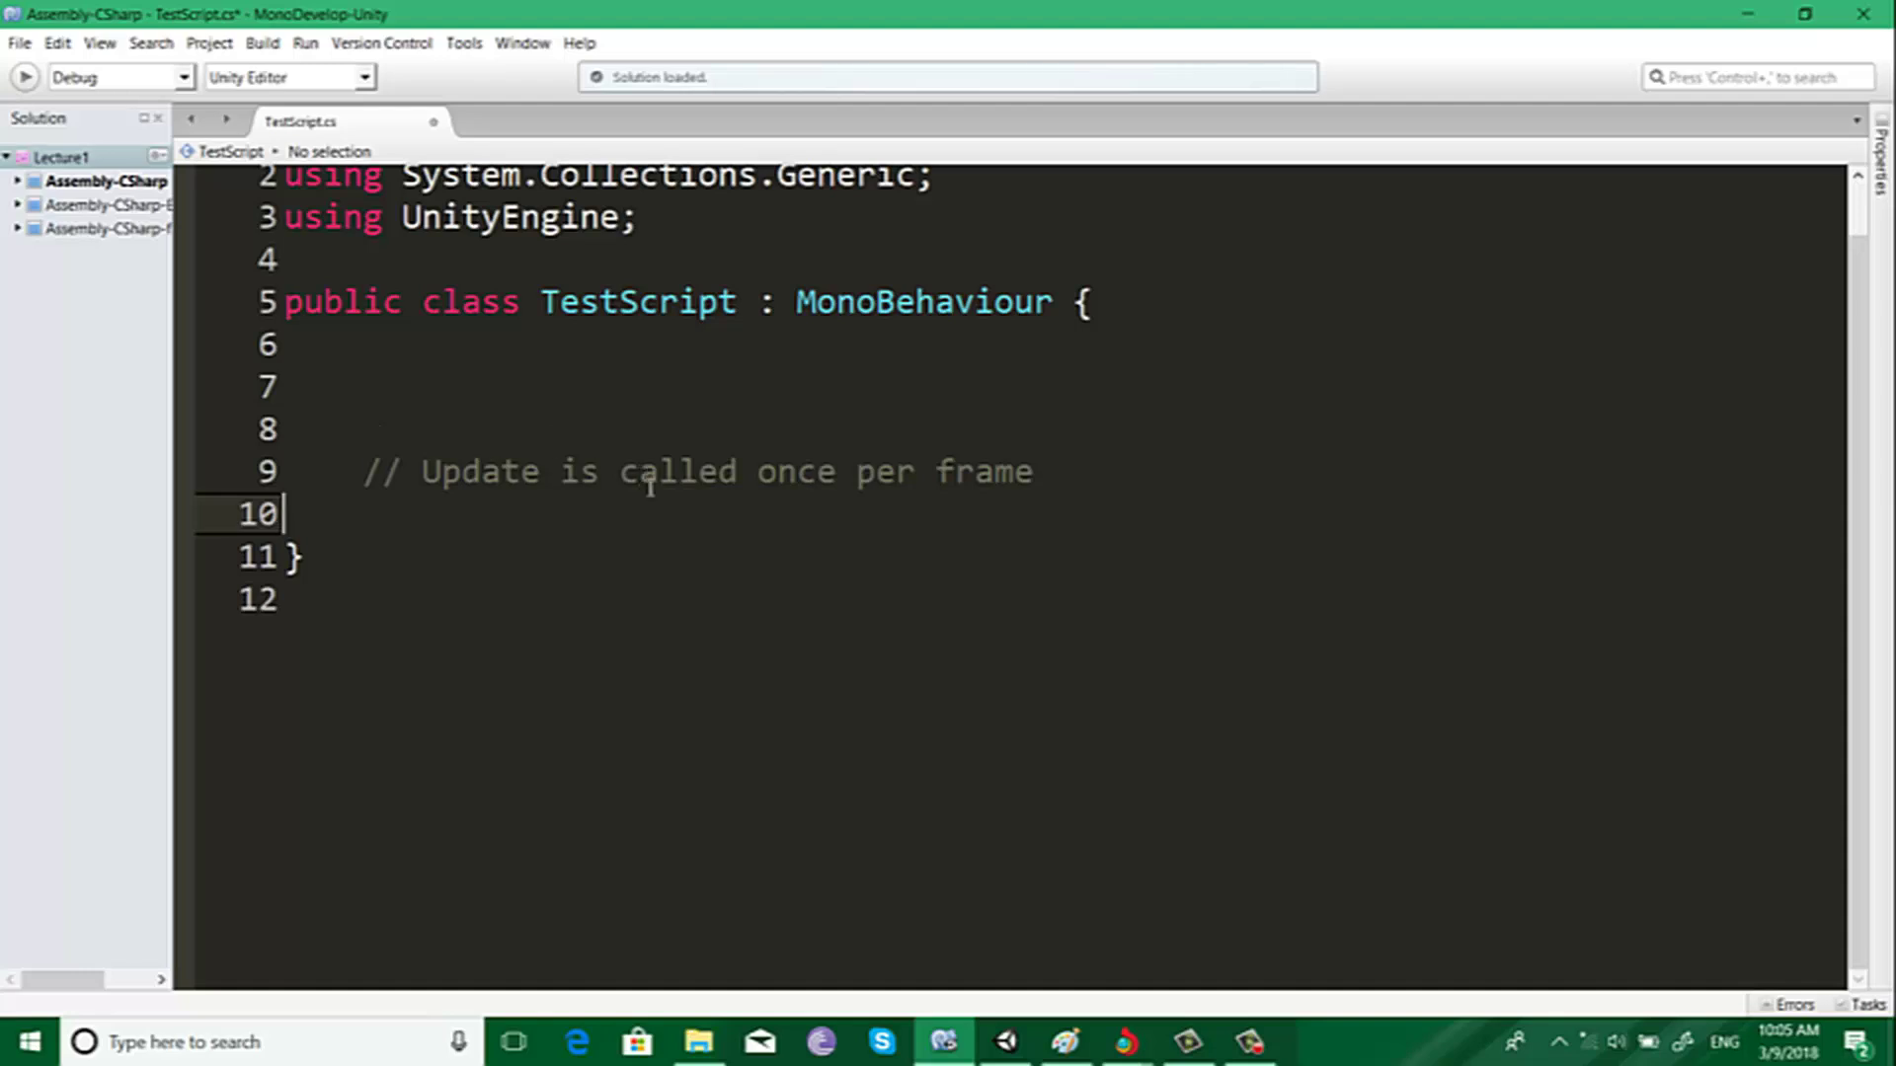
Step: Replace the leftover comment and blank lines with an empty void OnEnable() method
left_click_drag(1086, 470, 359, 405)
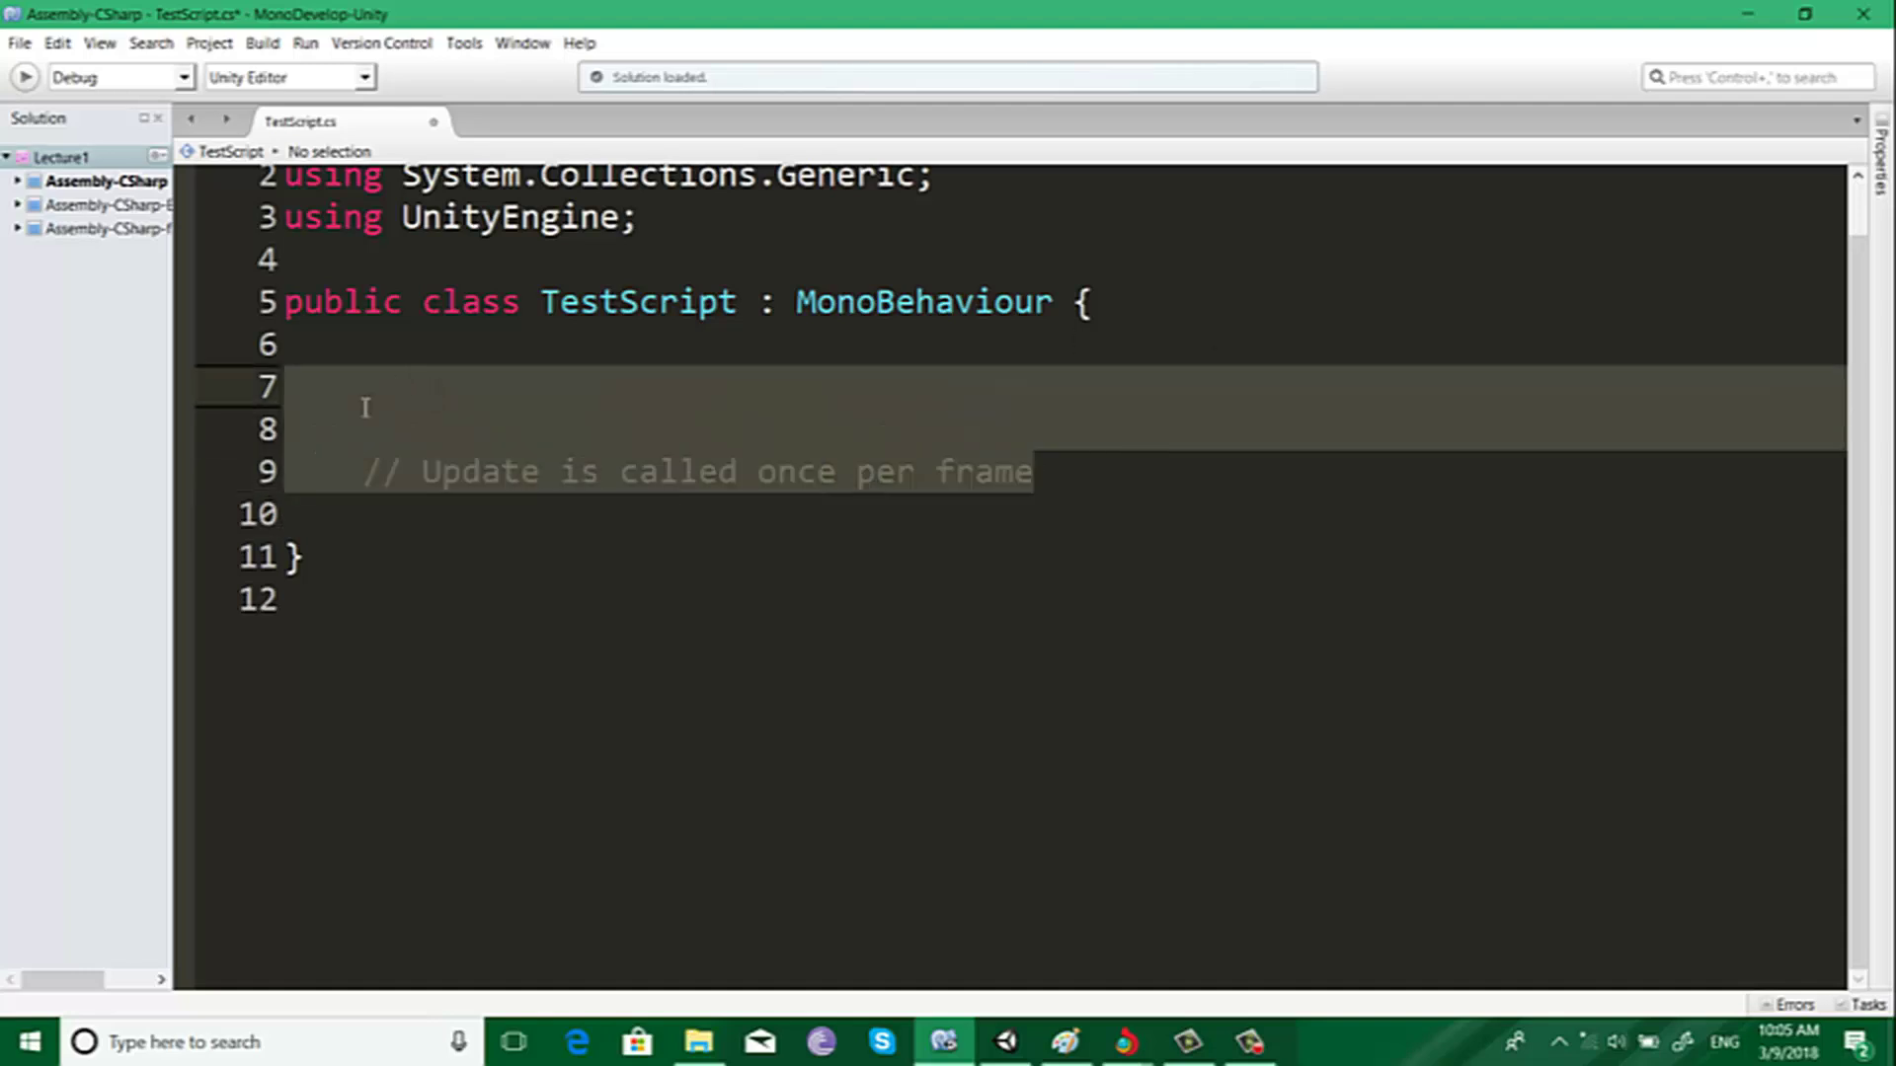
key("BackSpace")
type("void ")
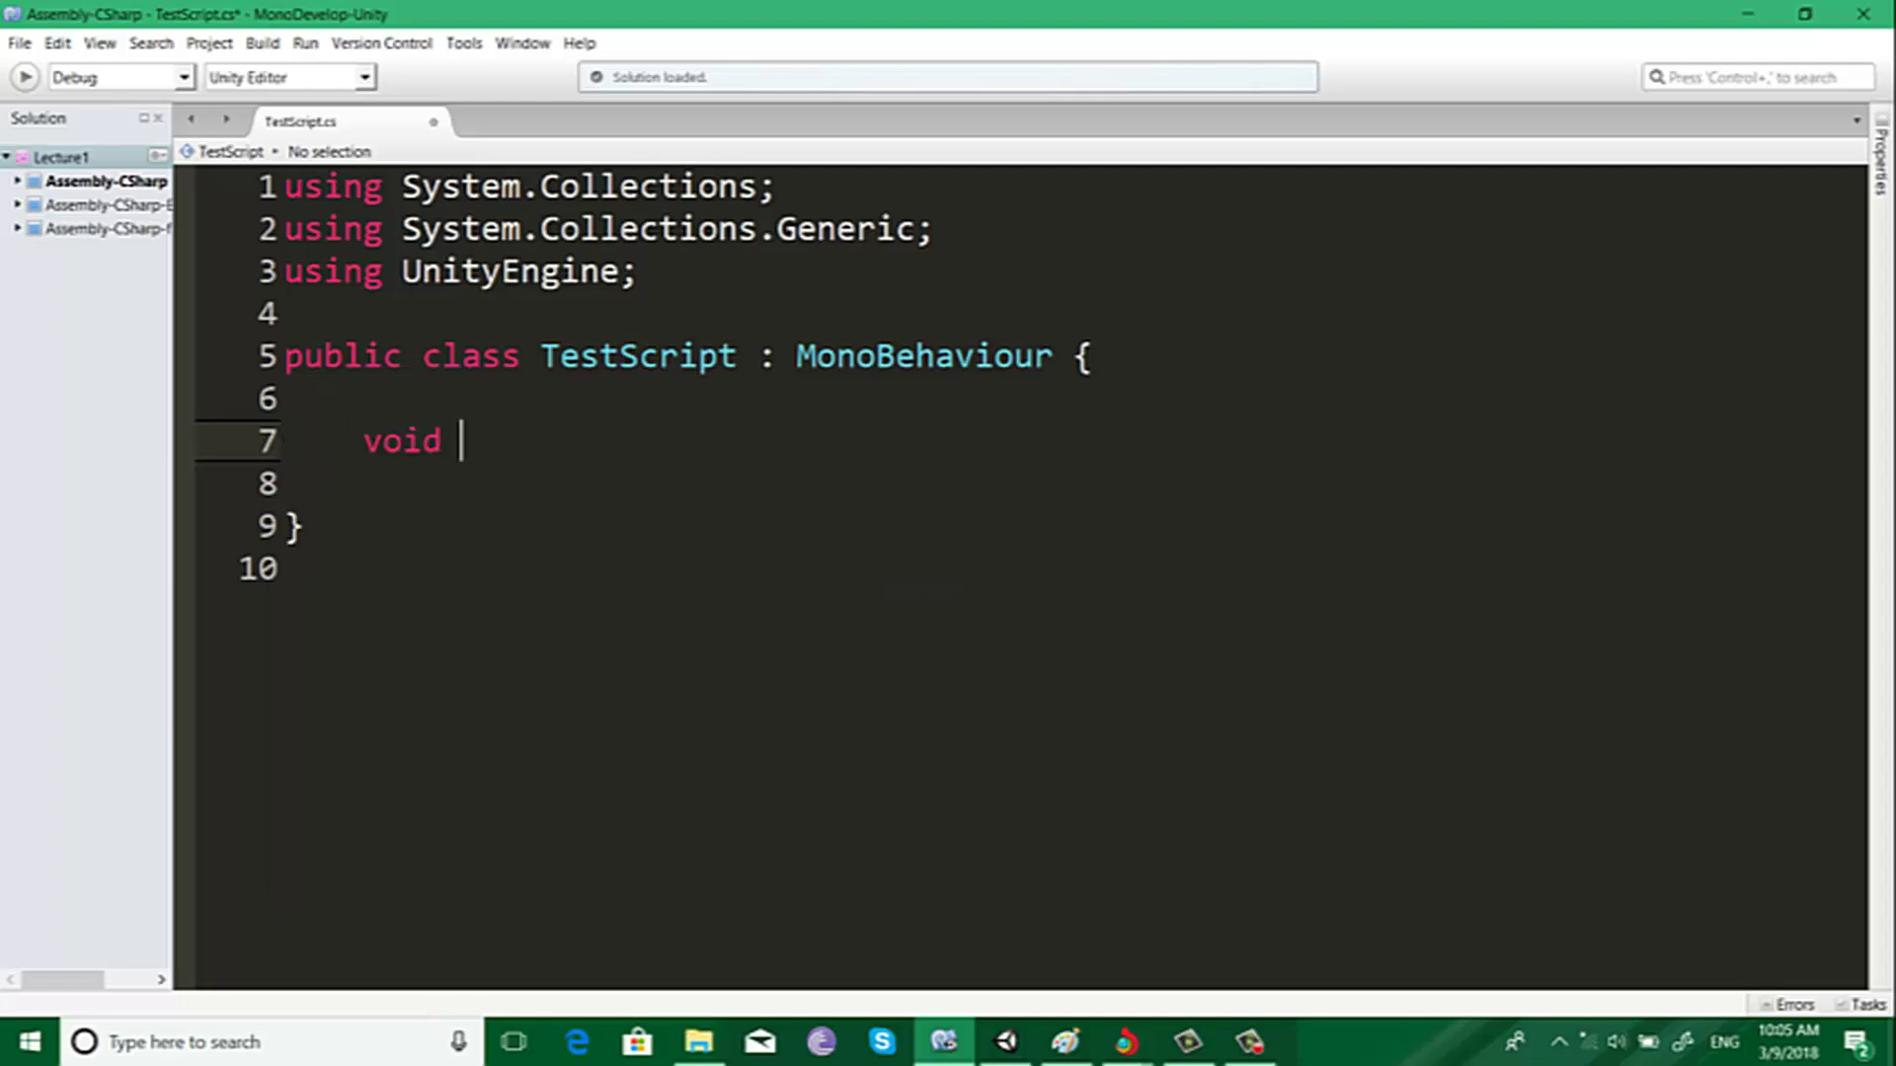
type("OnEnable")
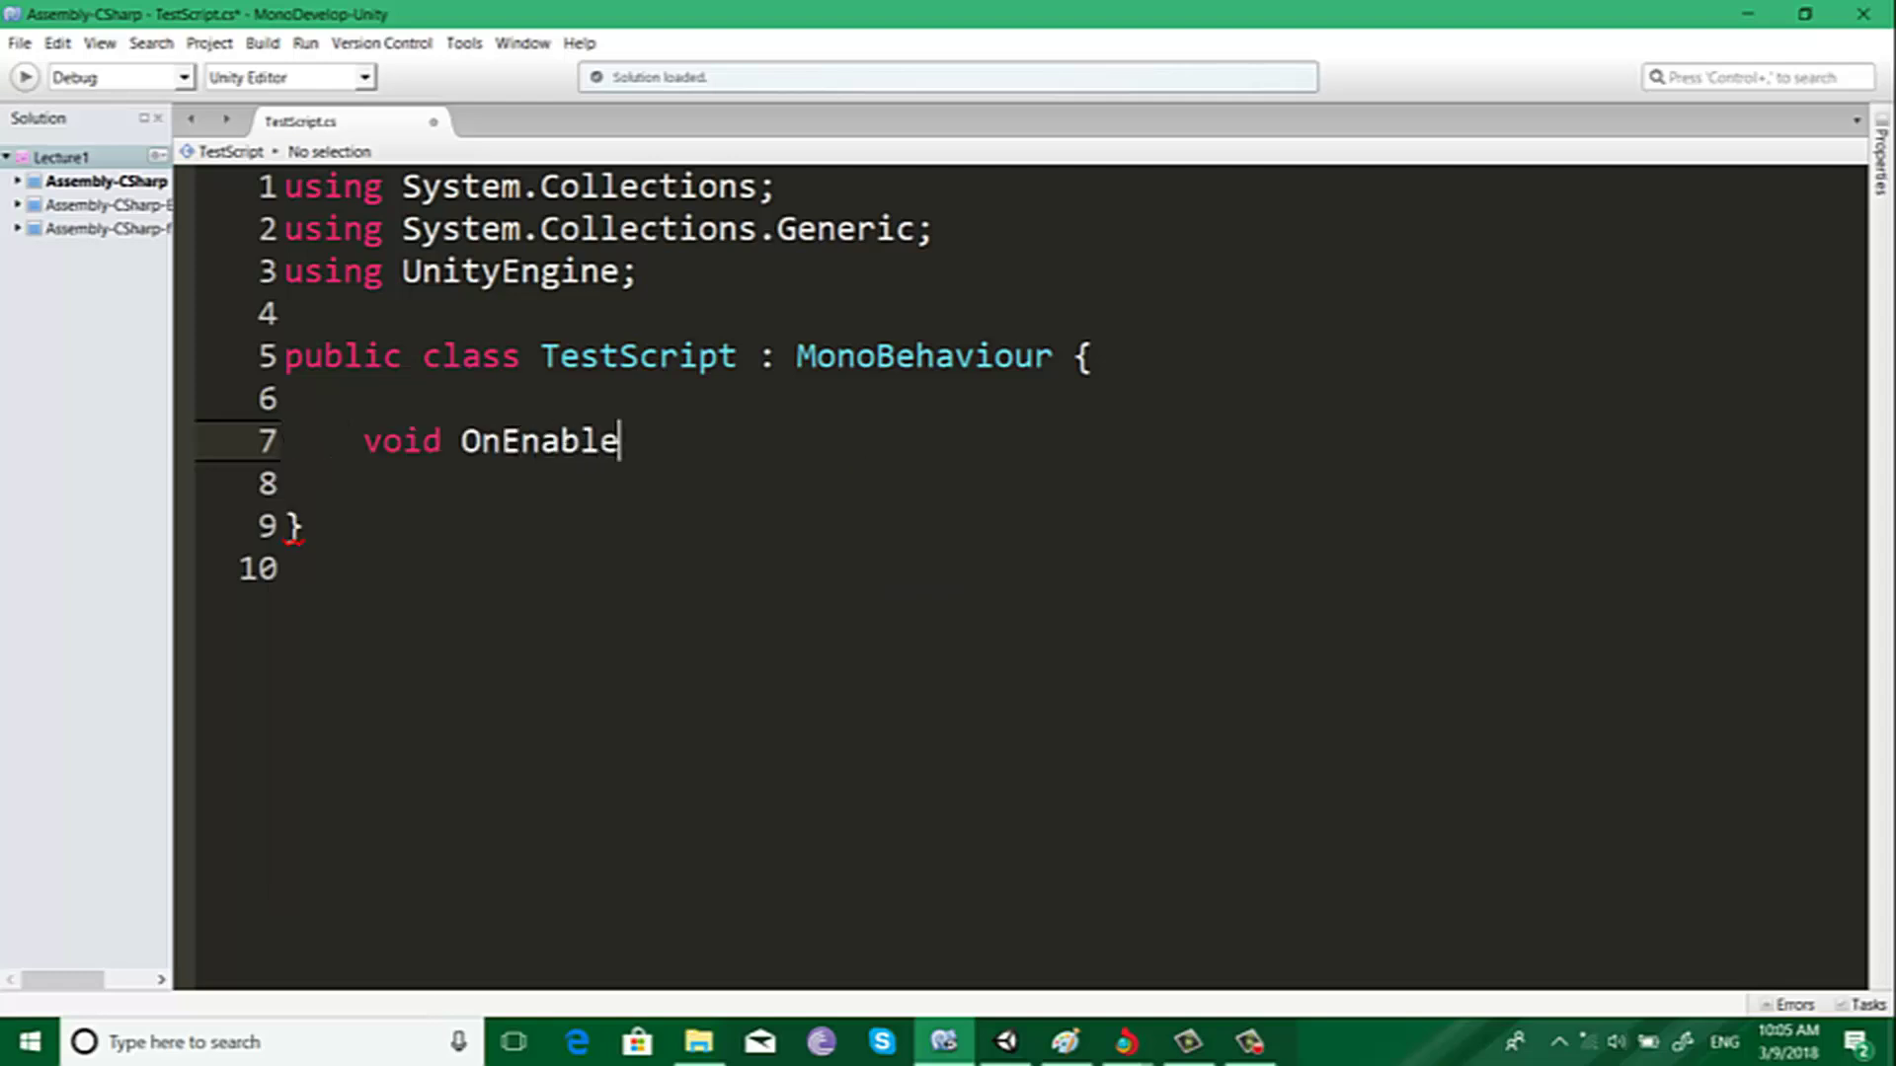
type("(){")
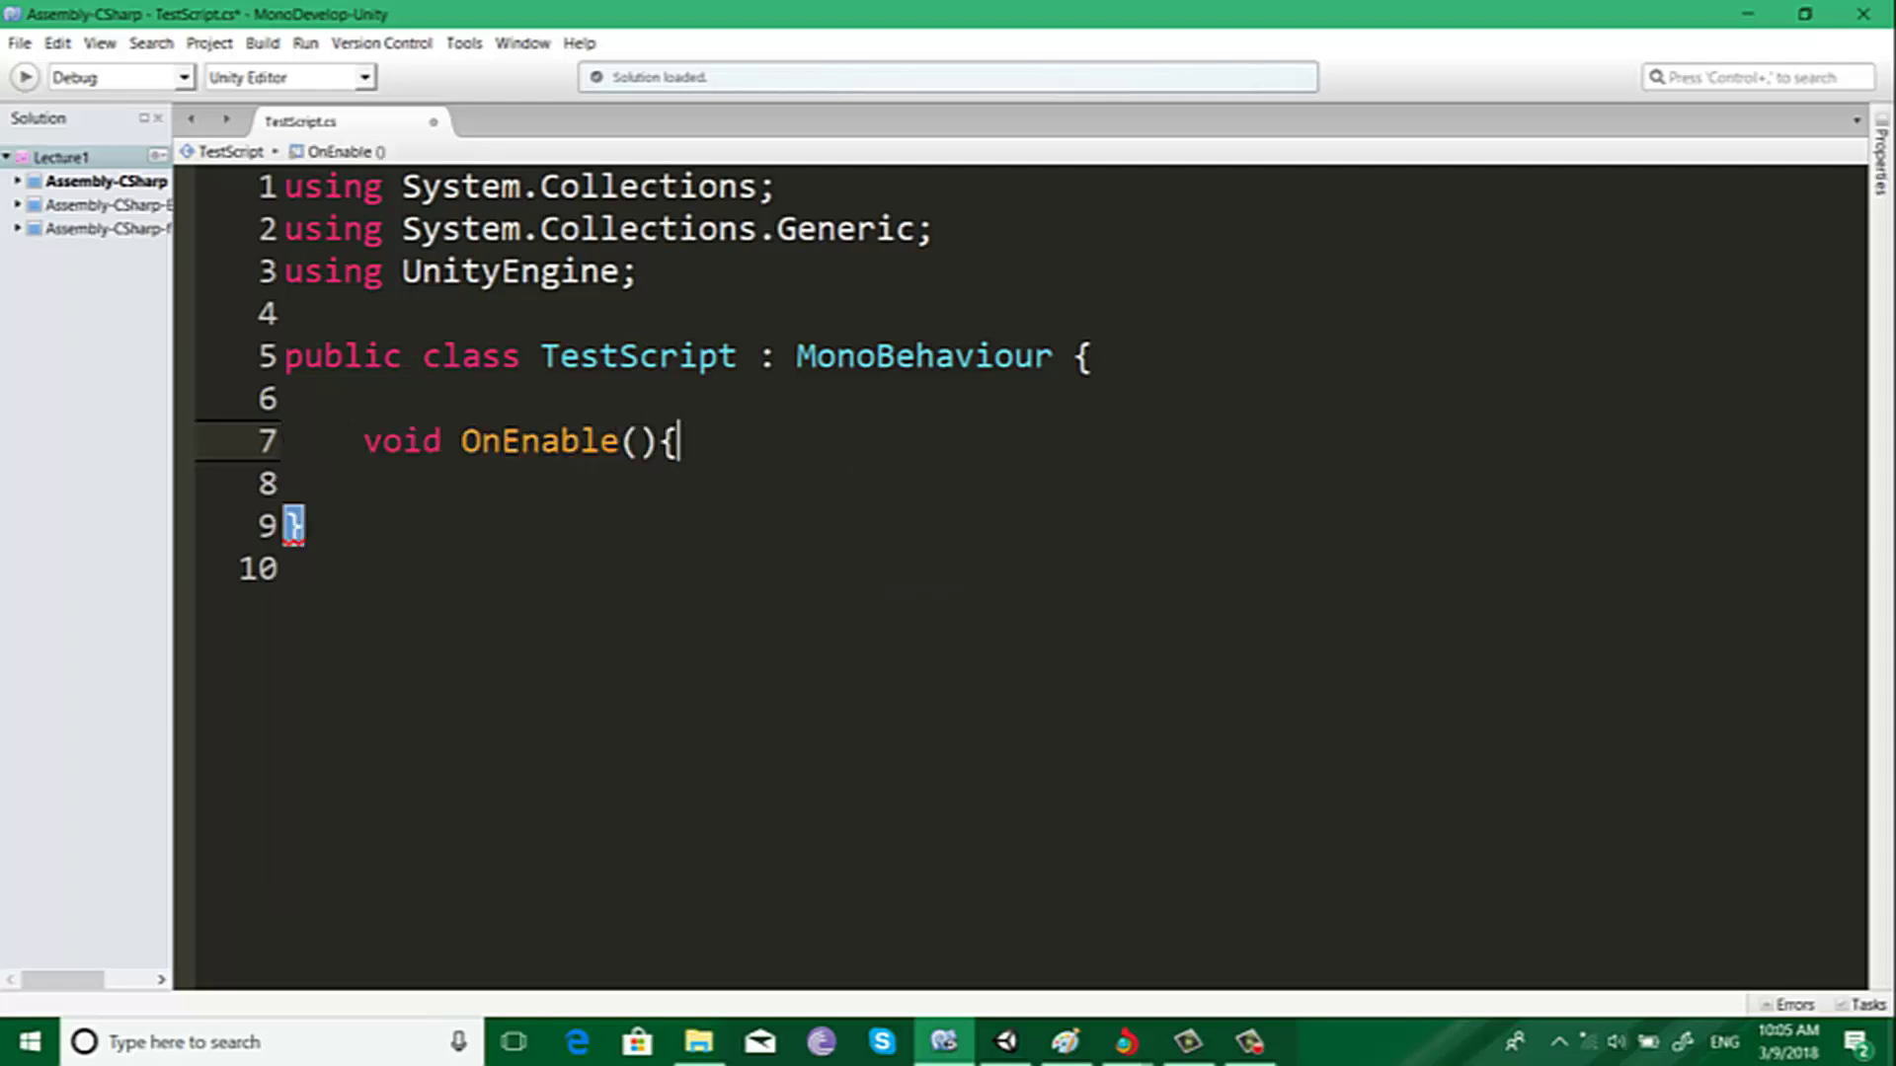
key("Return")
type("}")
key("Left")
key("Return")
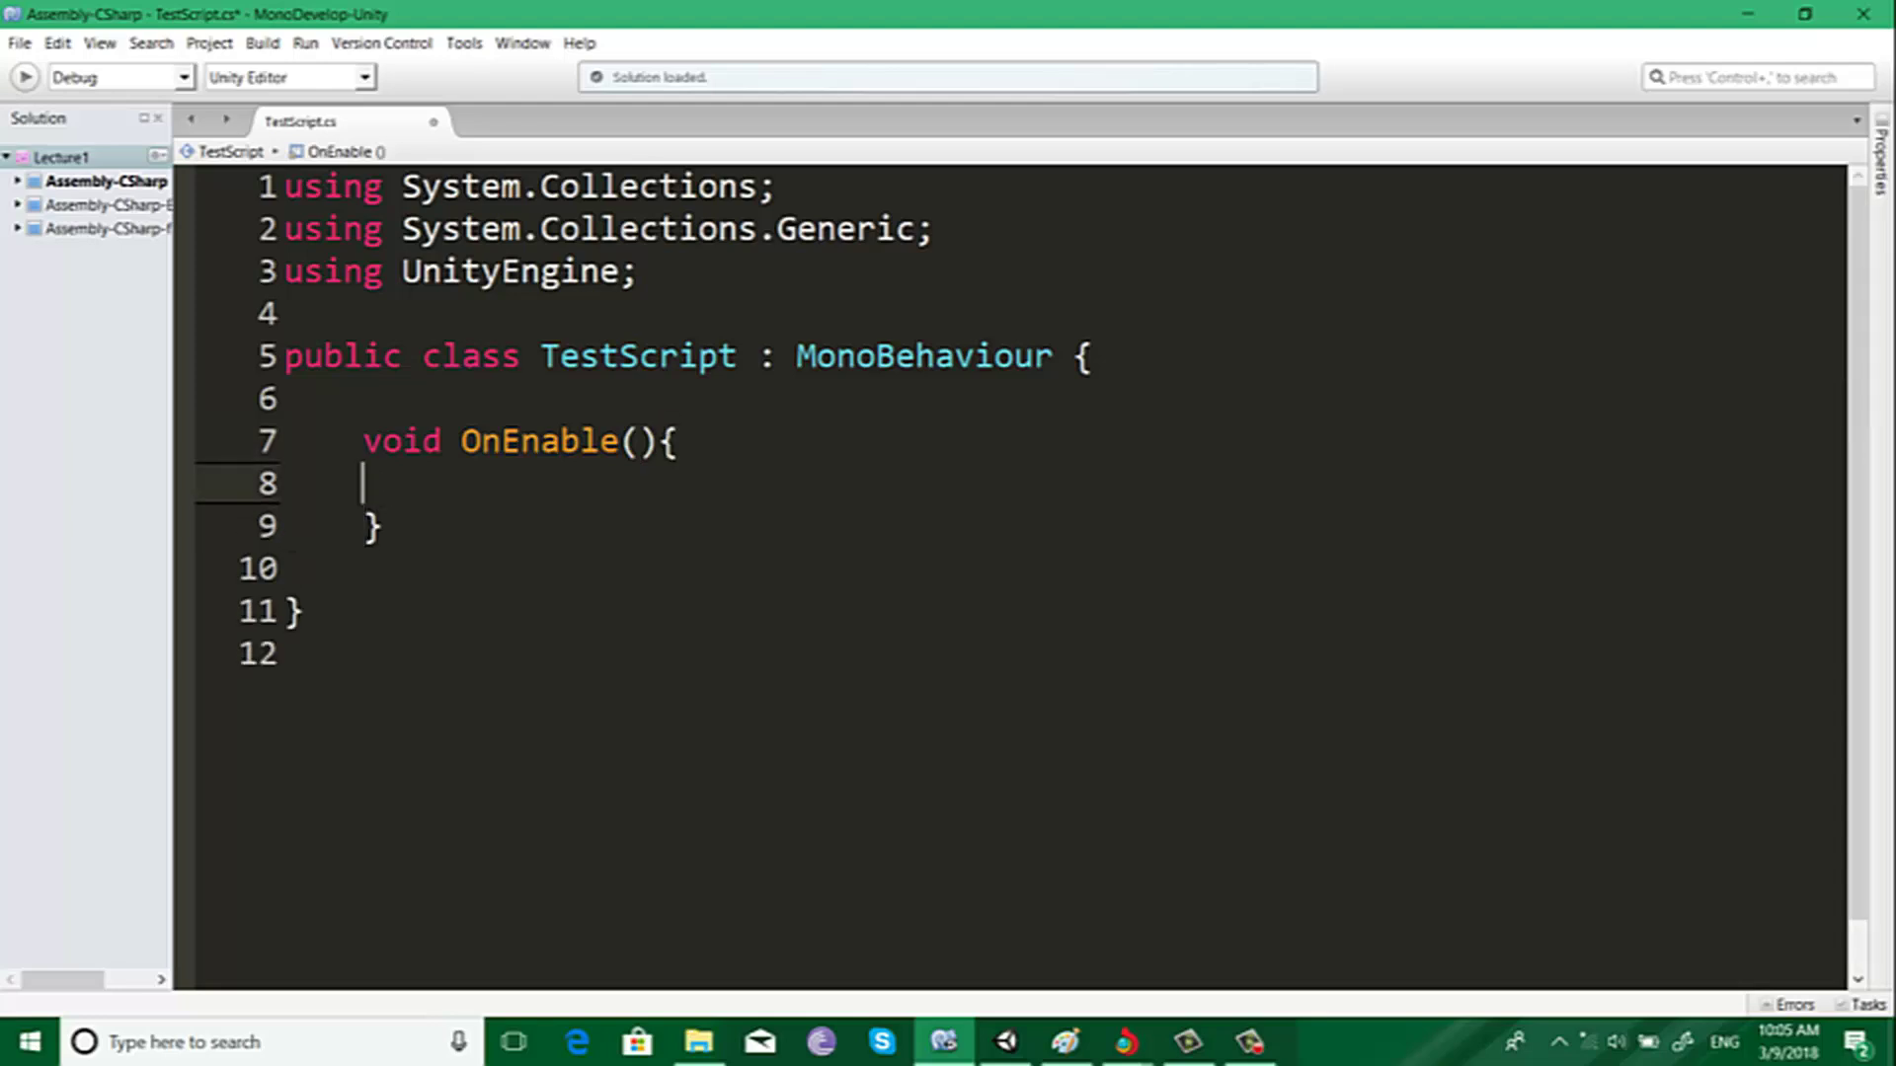
Step: Add Debug.Log("Enabled") inside OnEnable, save the script, and return to Unity
type("debug.")
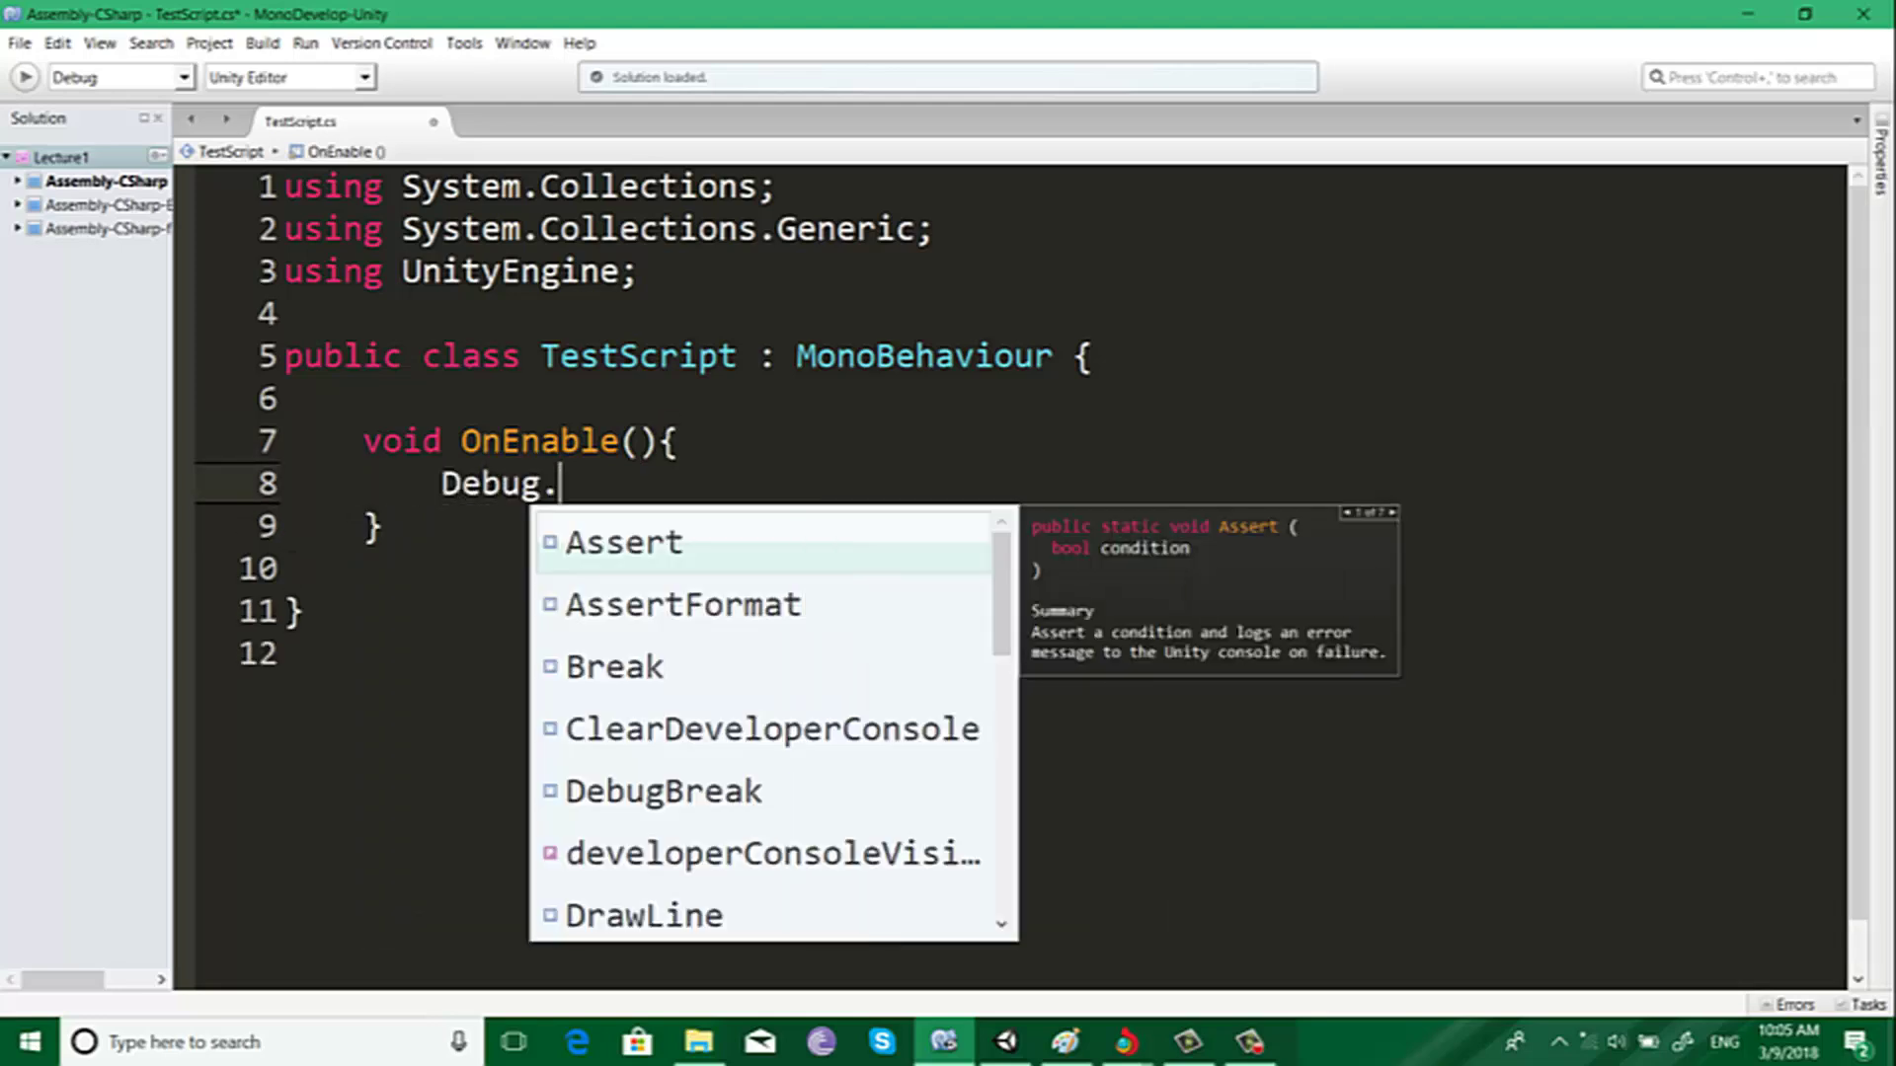
type("Log();")
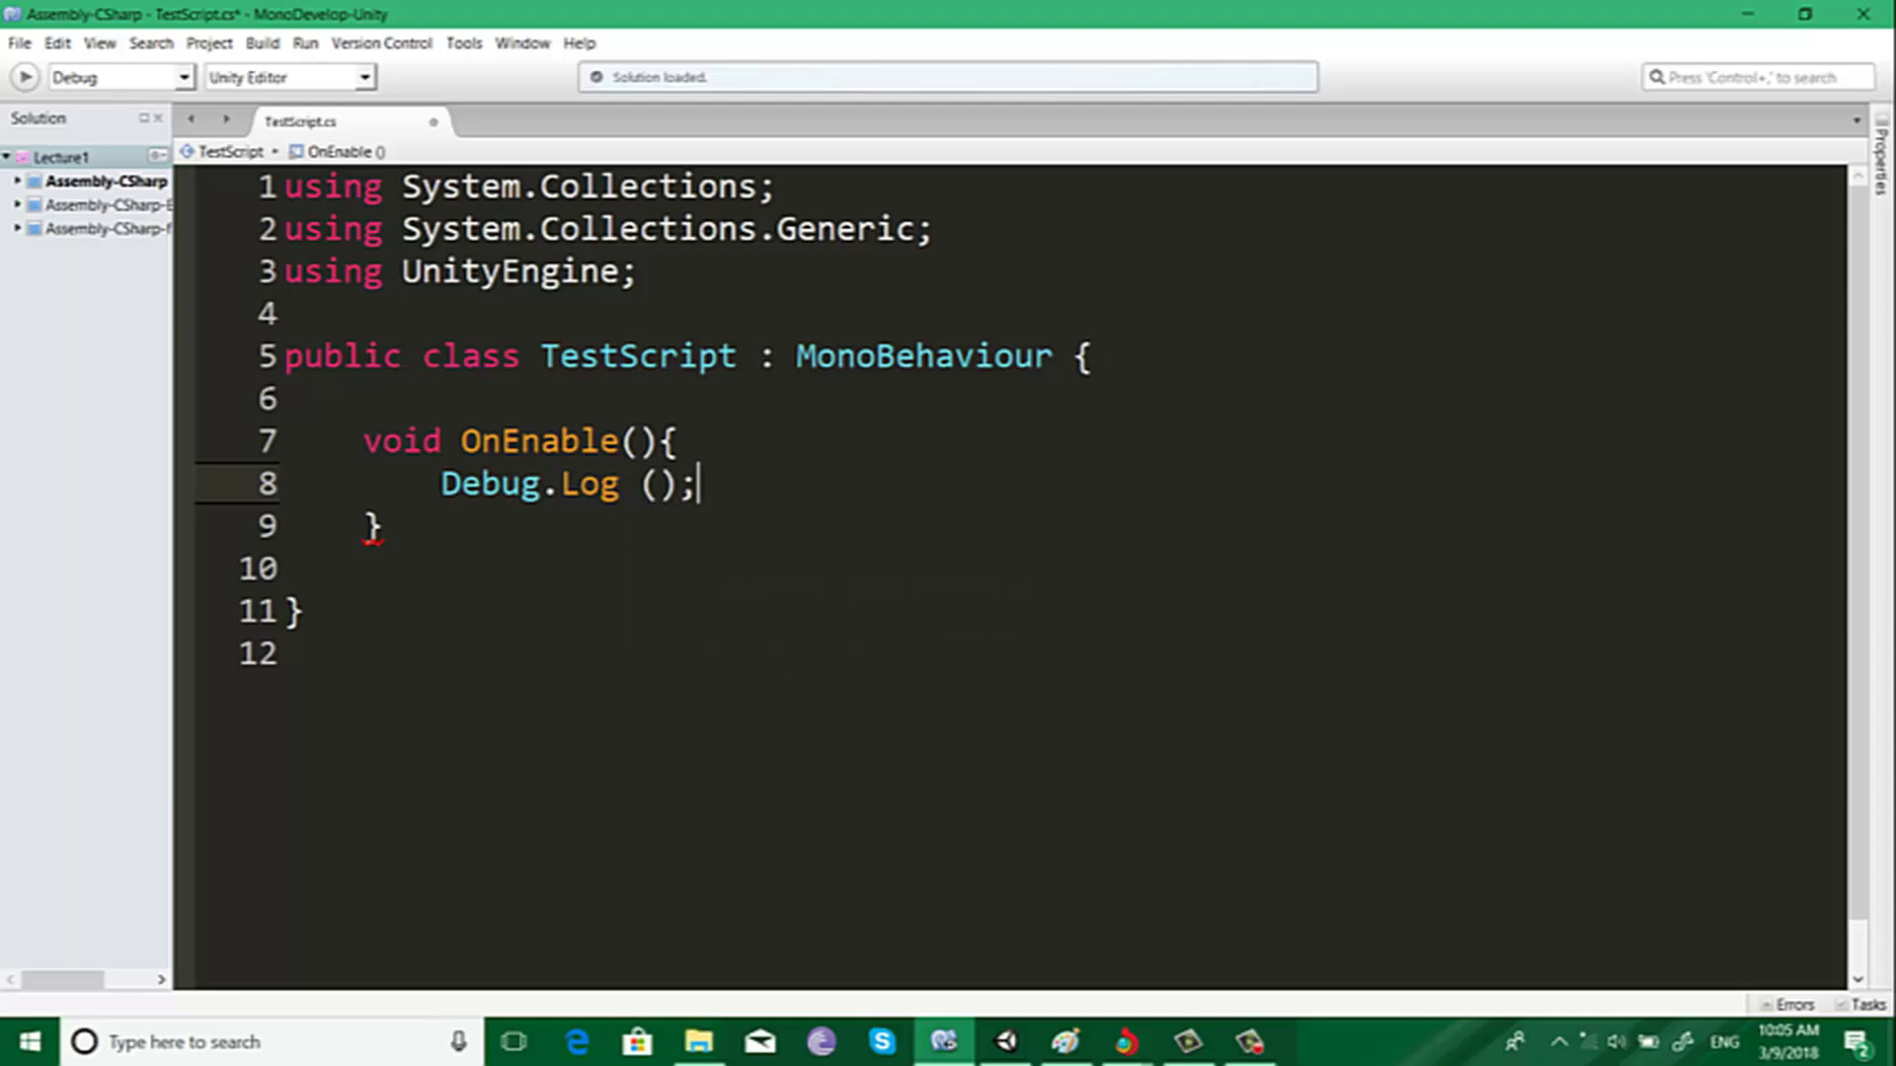
left_click(659, 484)
type("\"Ena")
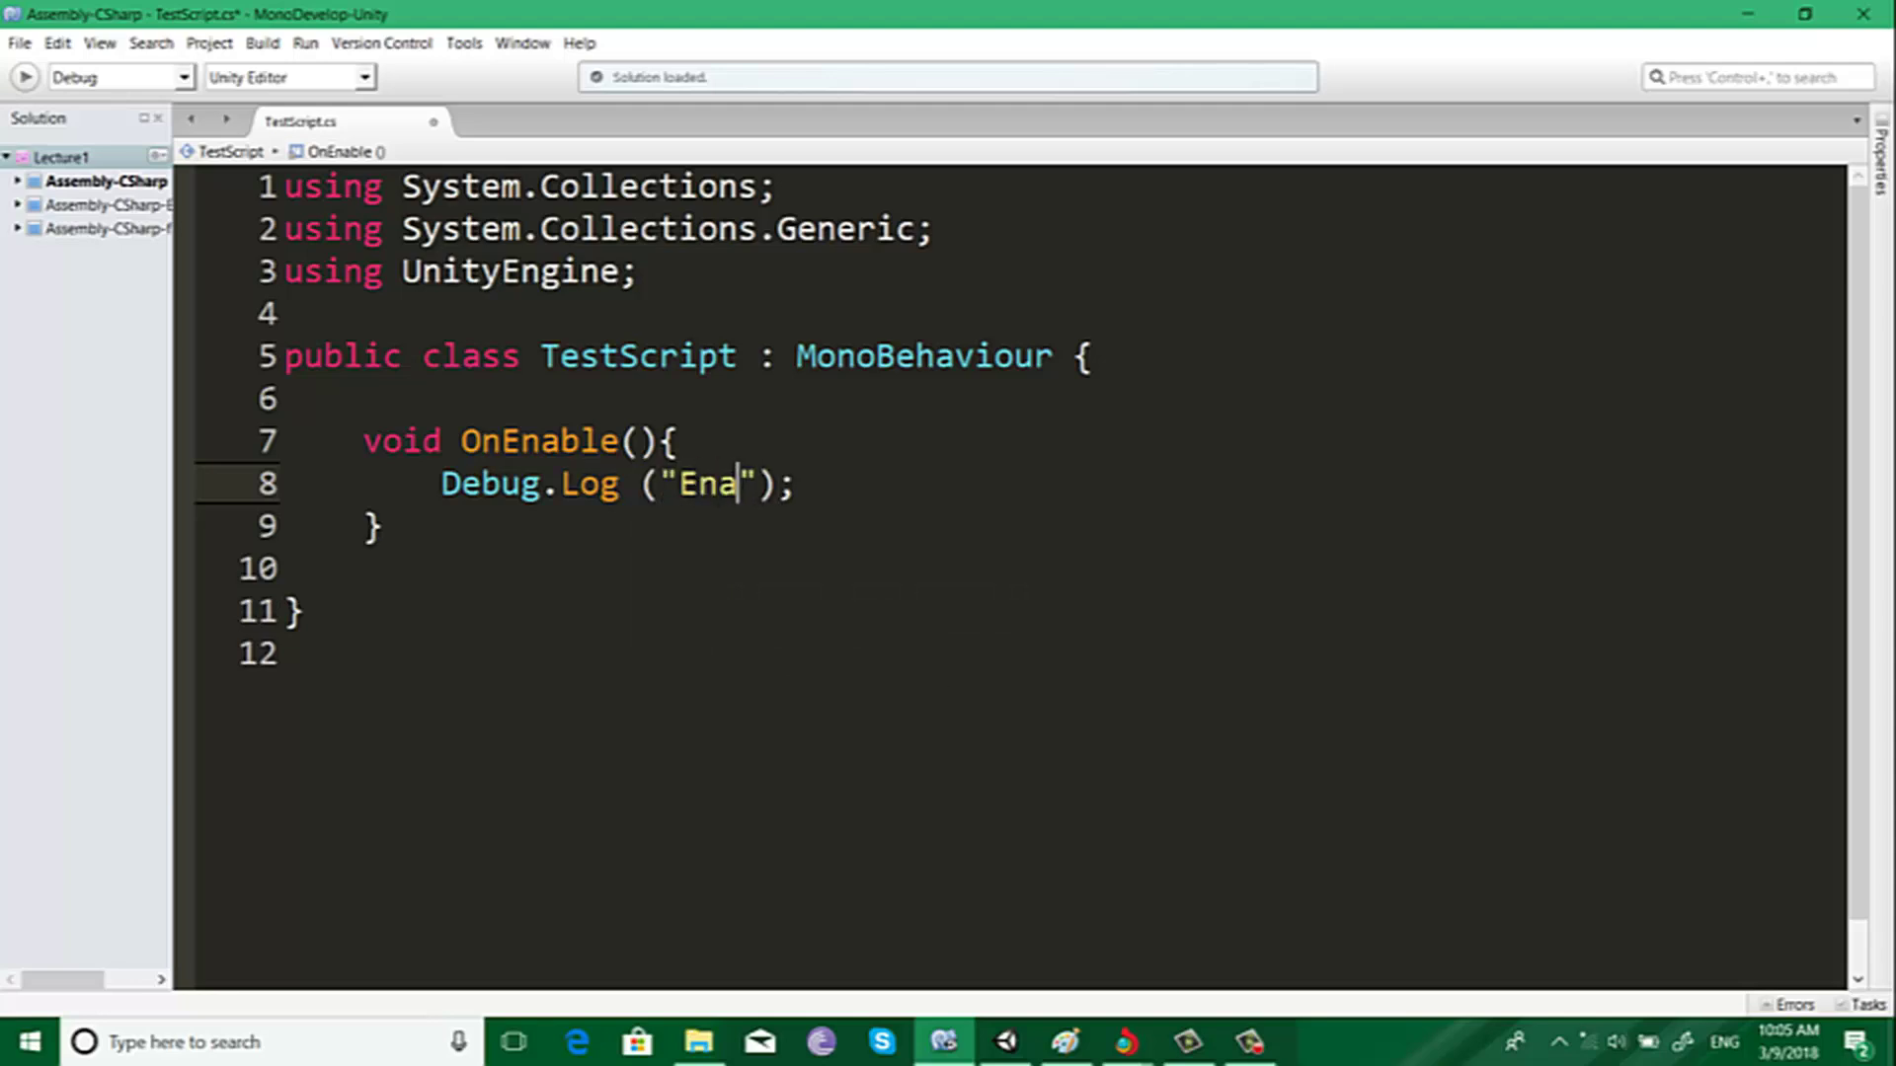
type("bled")
key("ctrl+s")
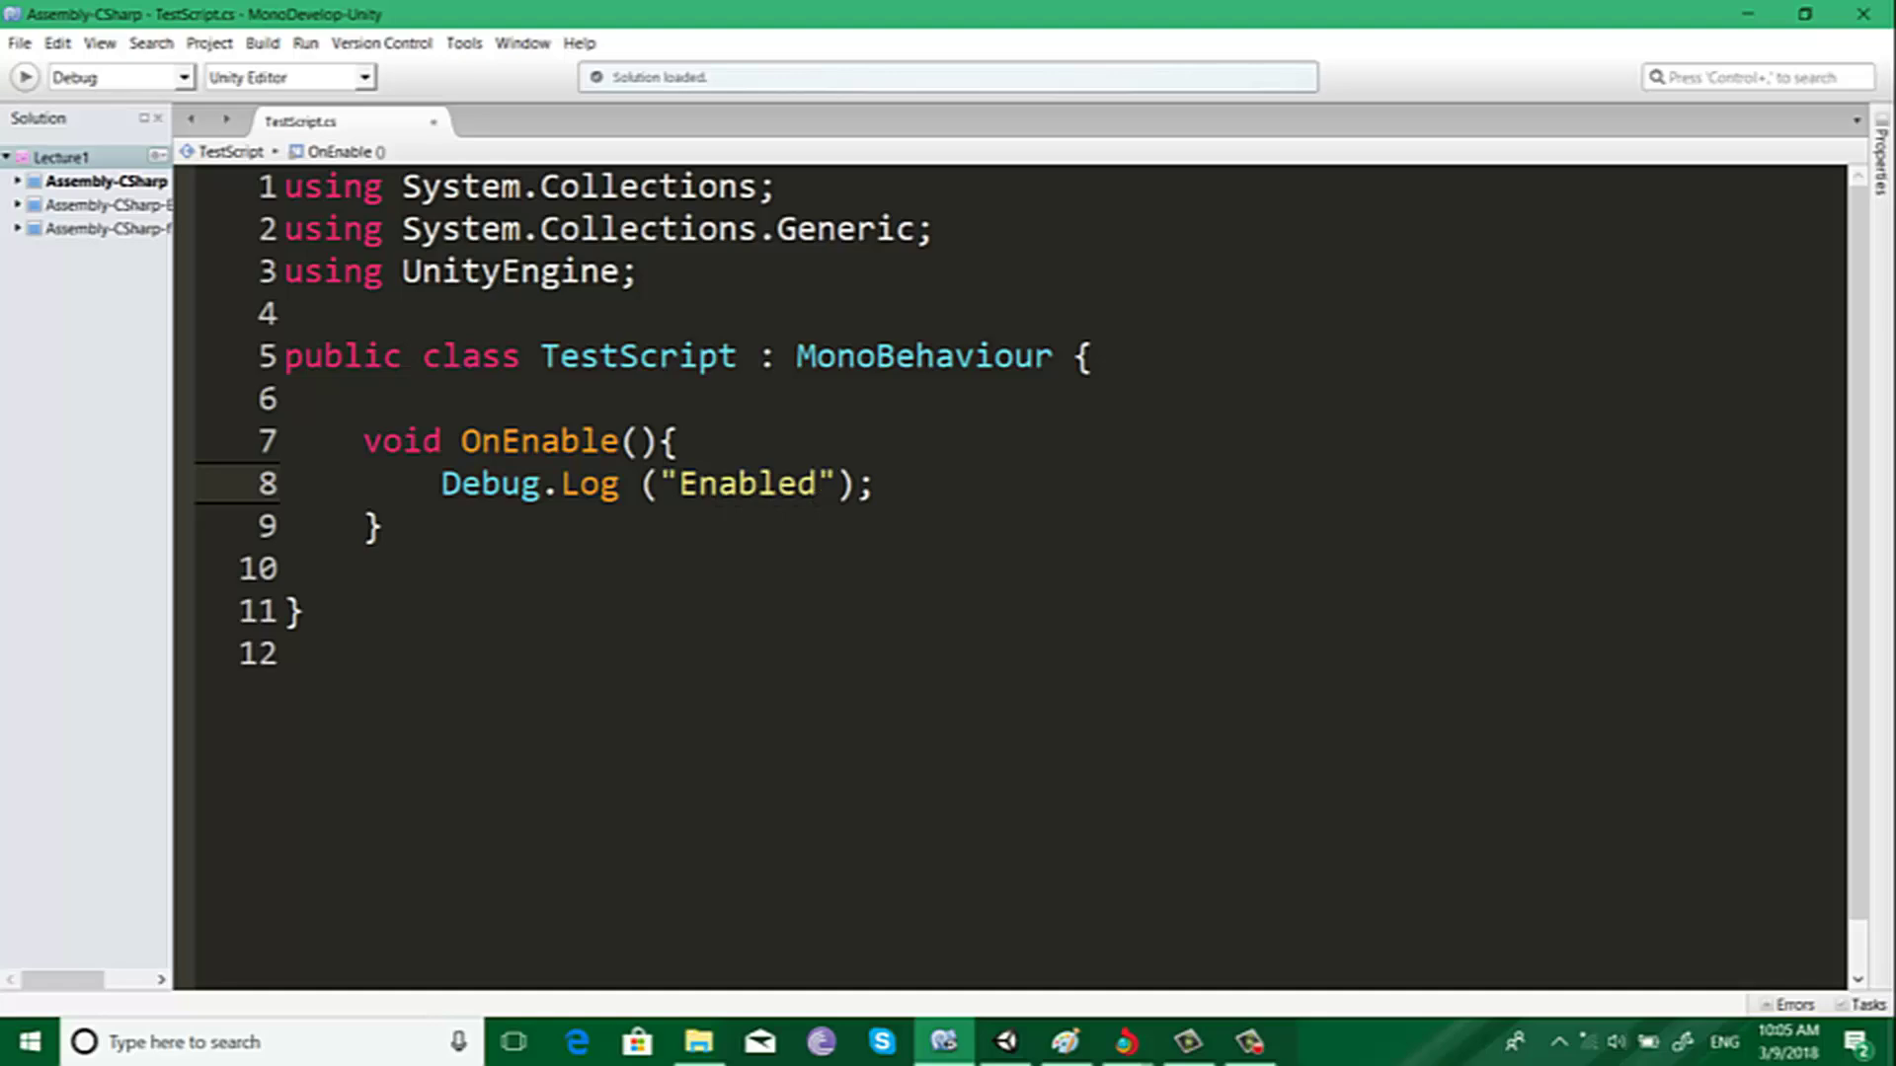
left_click(1748, 13)
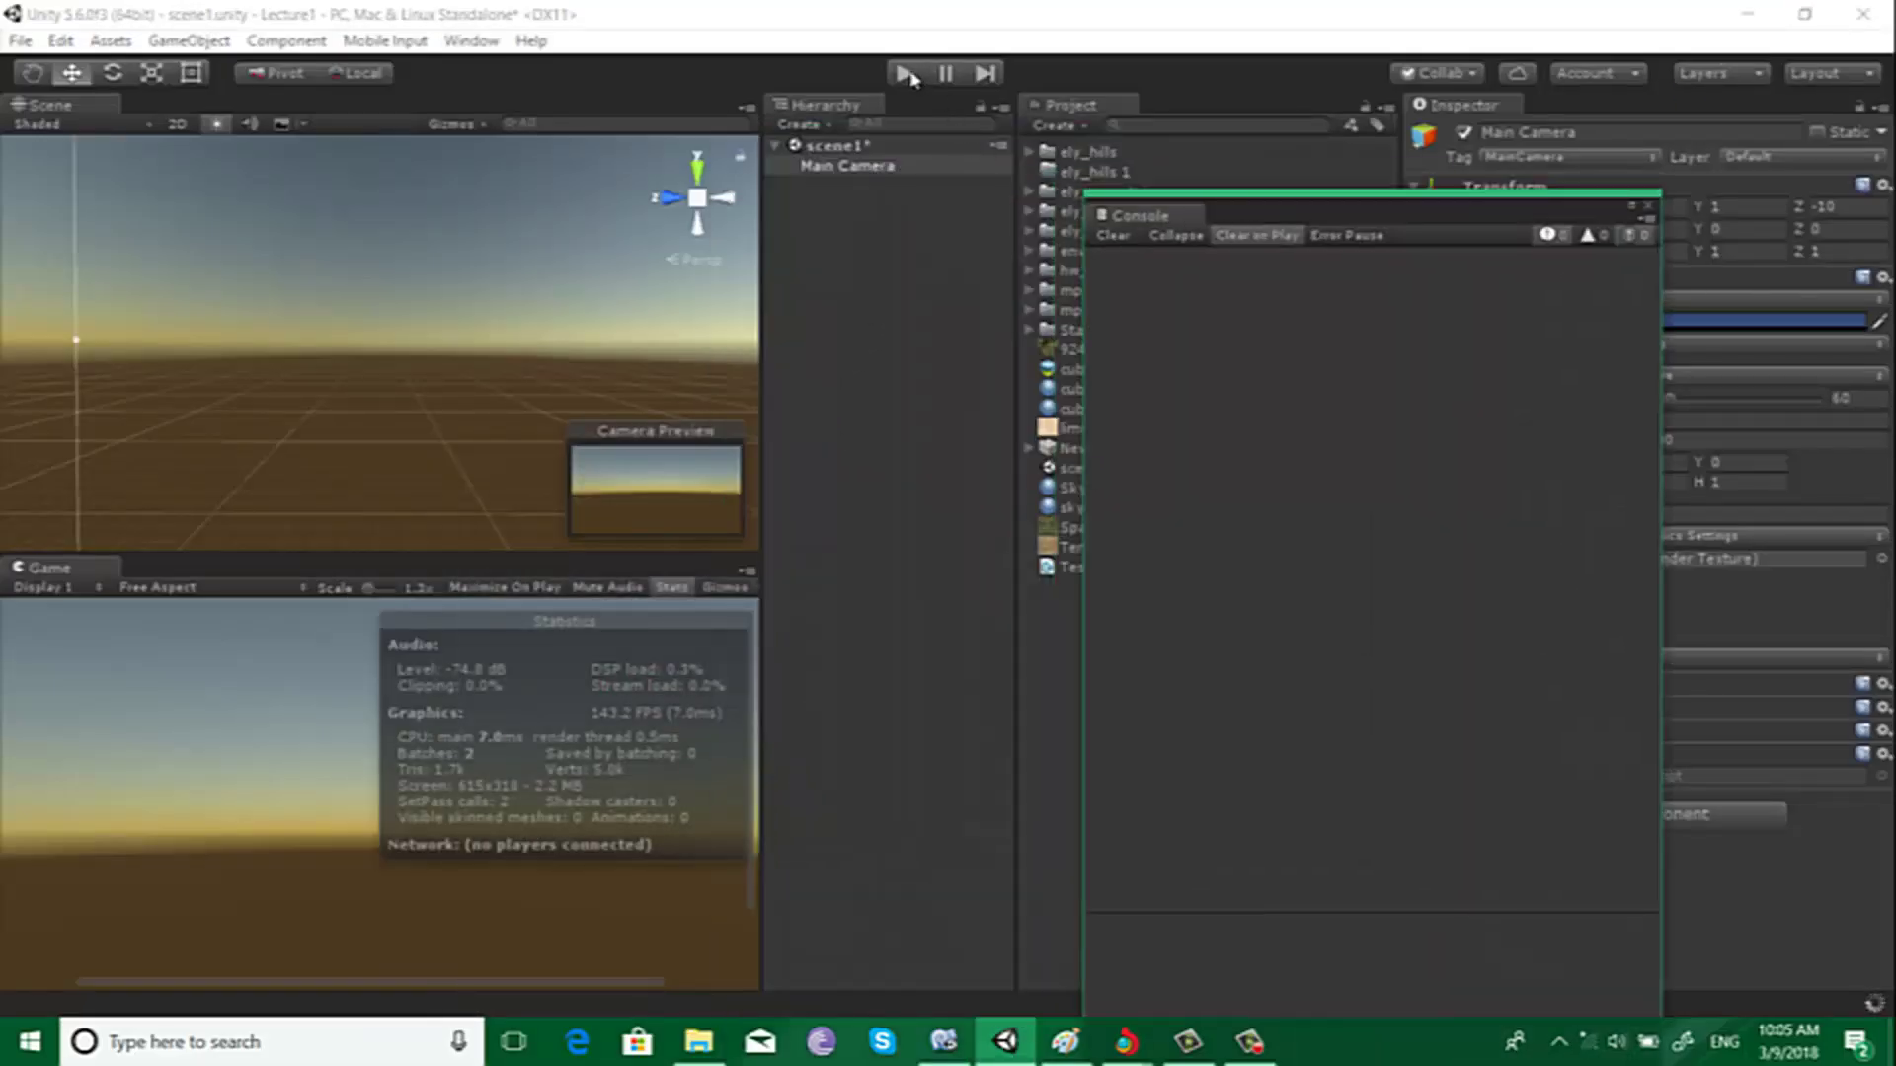
Step: In Play mode, toggle Main Camera off and on so the Console logs Enabled
left_click(910, 77)
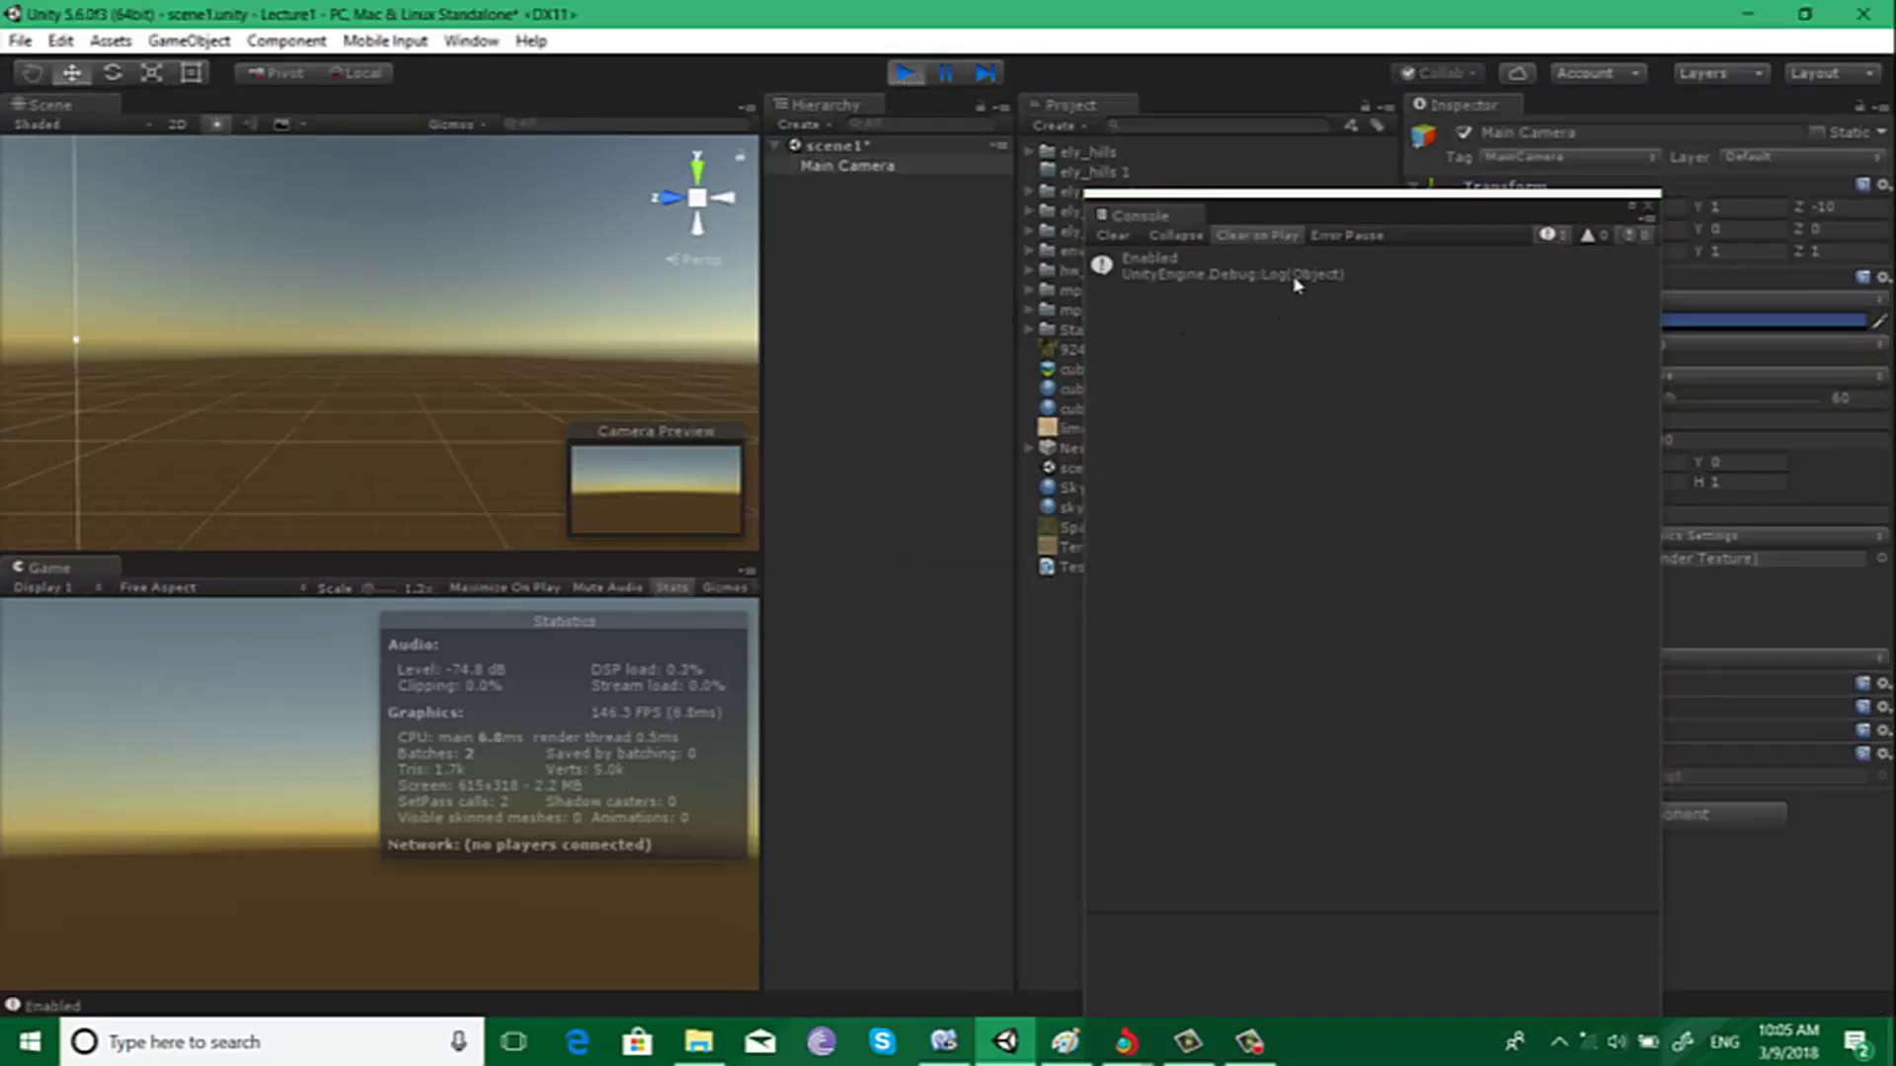
left_click(1113, 236)
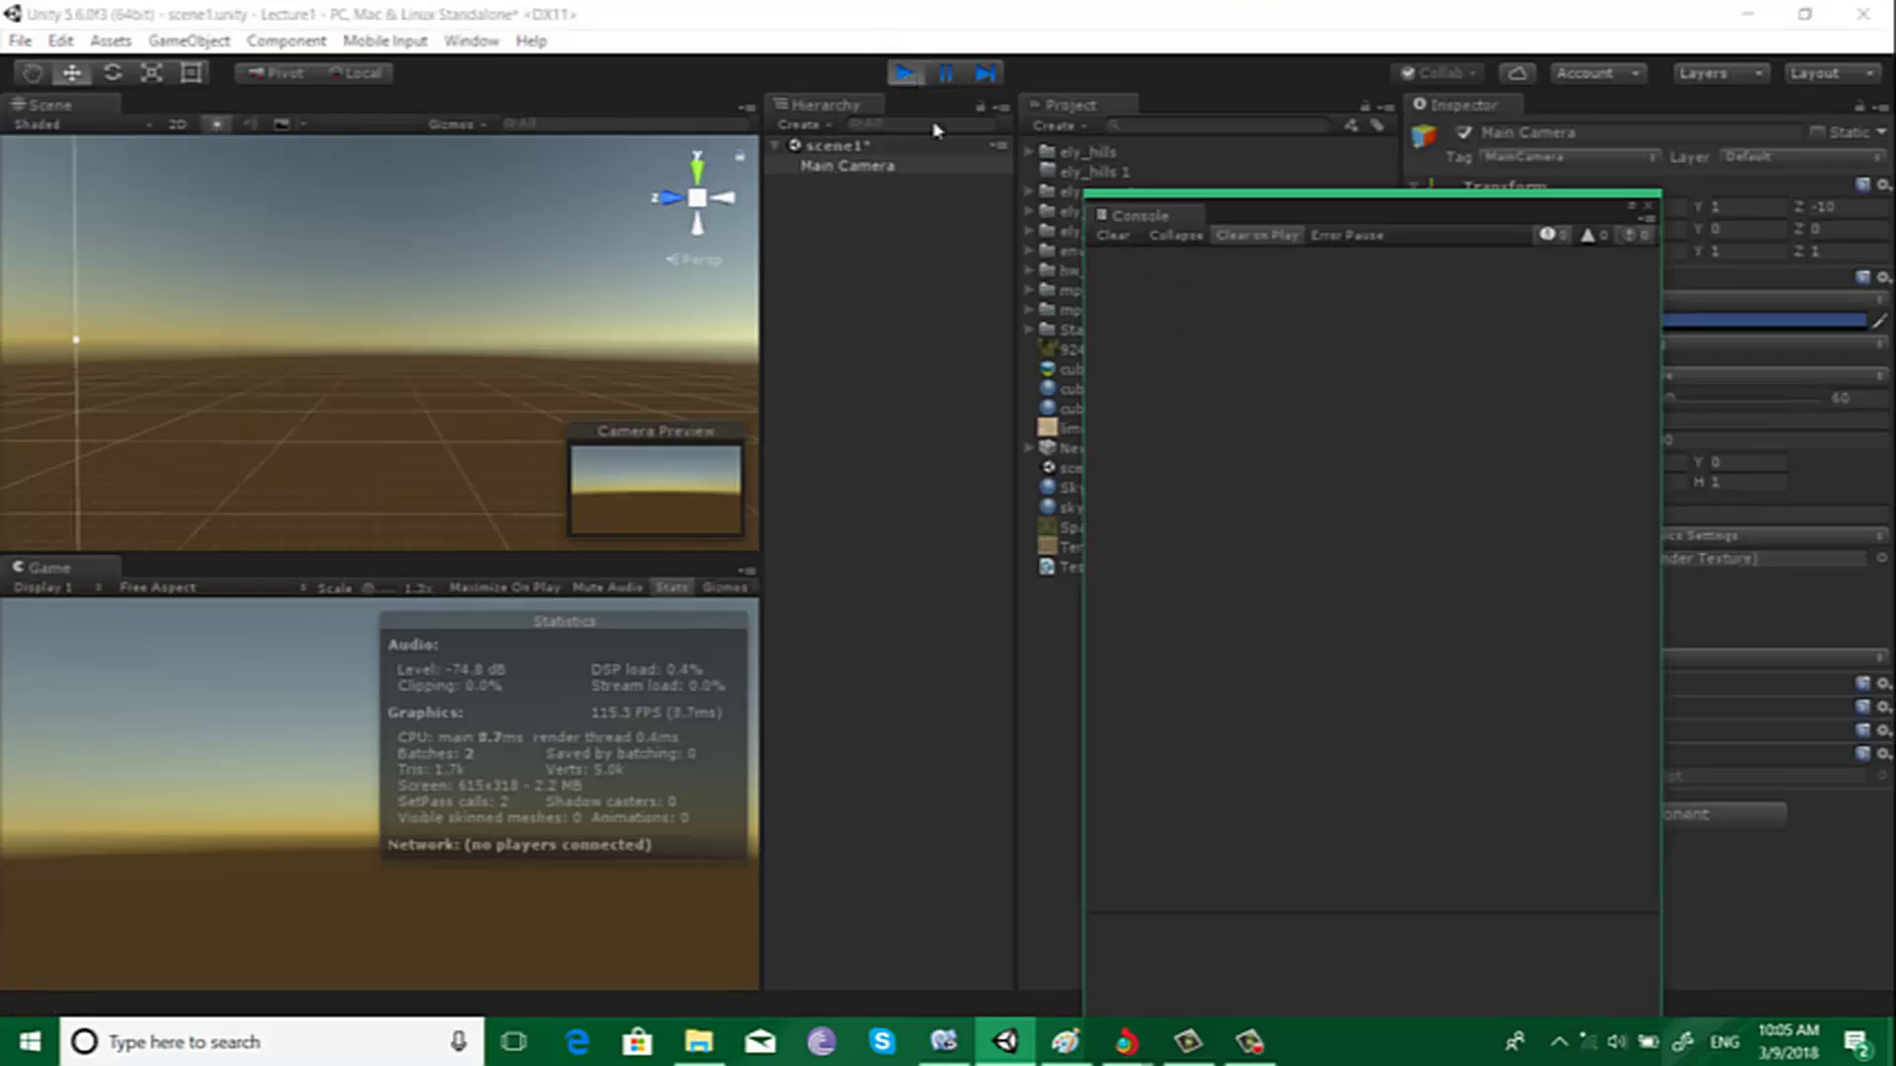
left_click(884, 170)
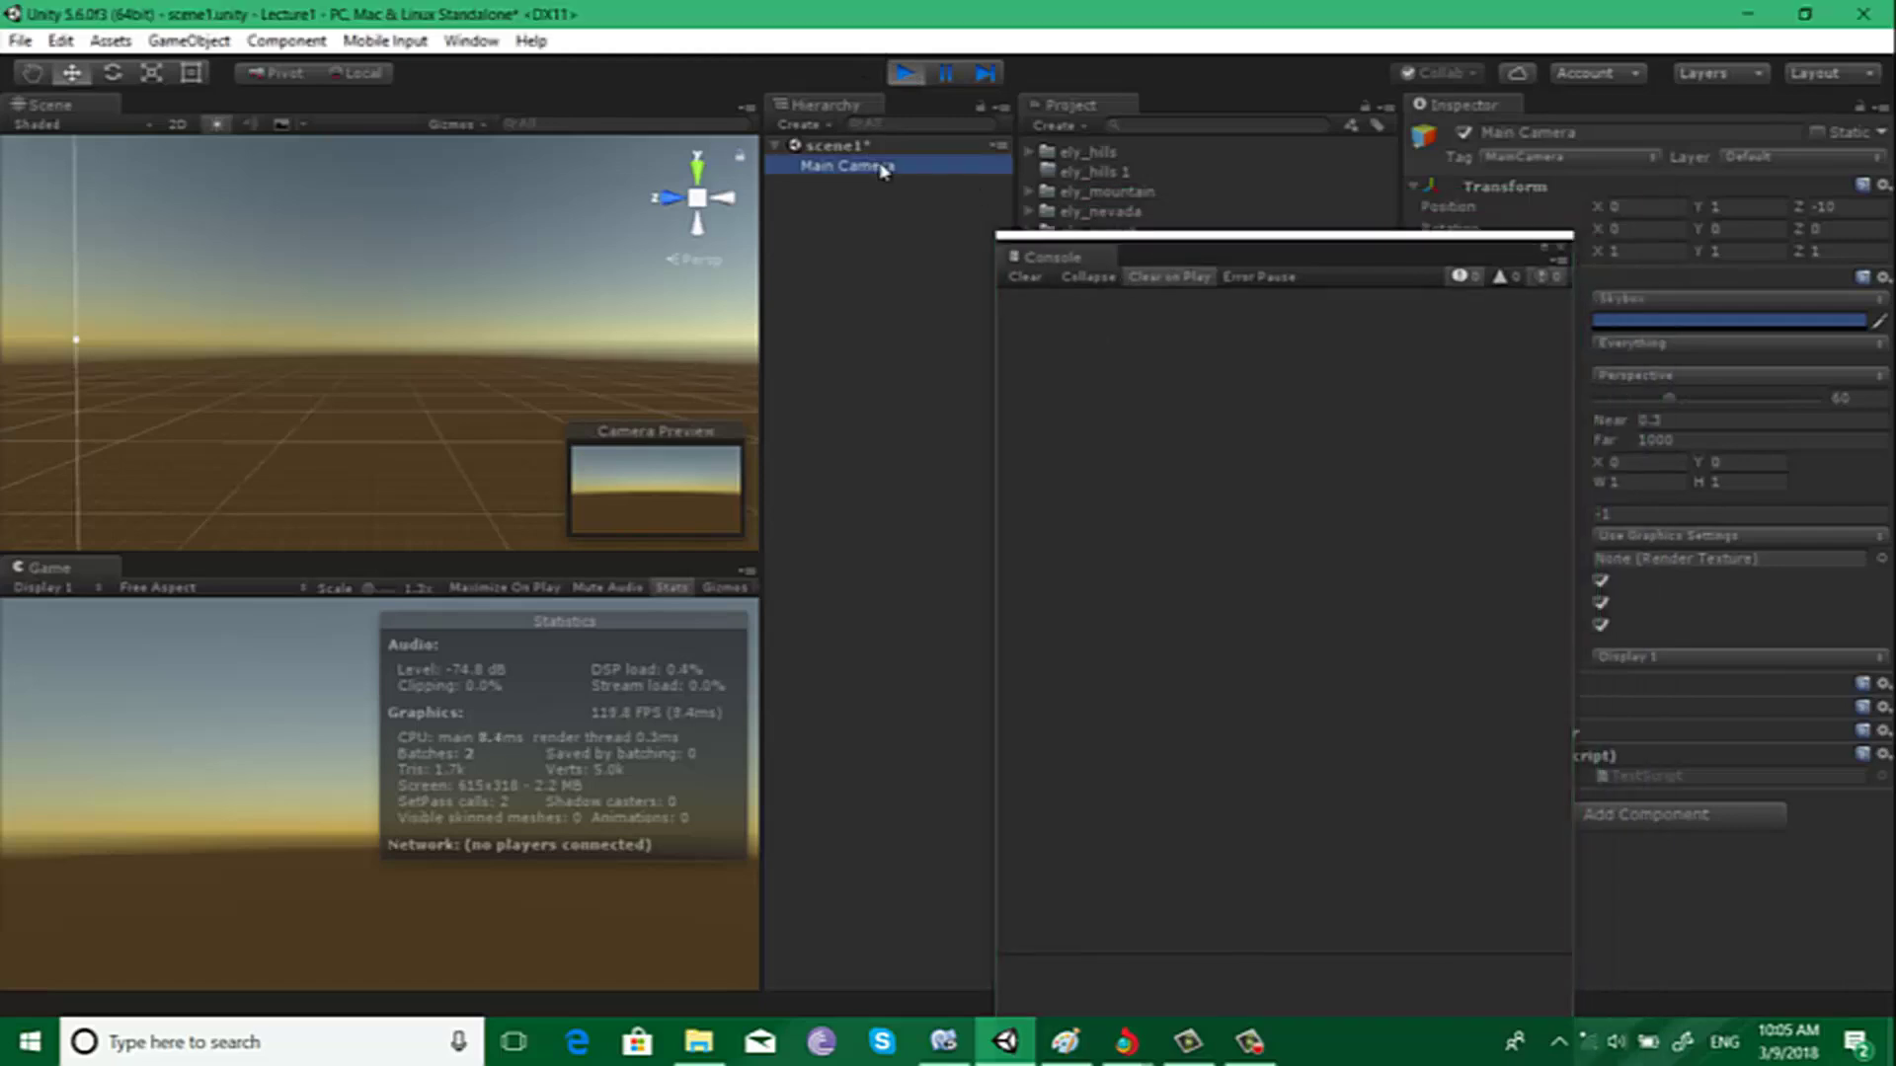
left_click(1464, 135)
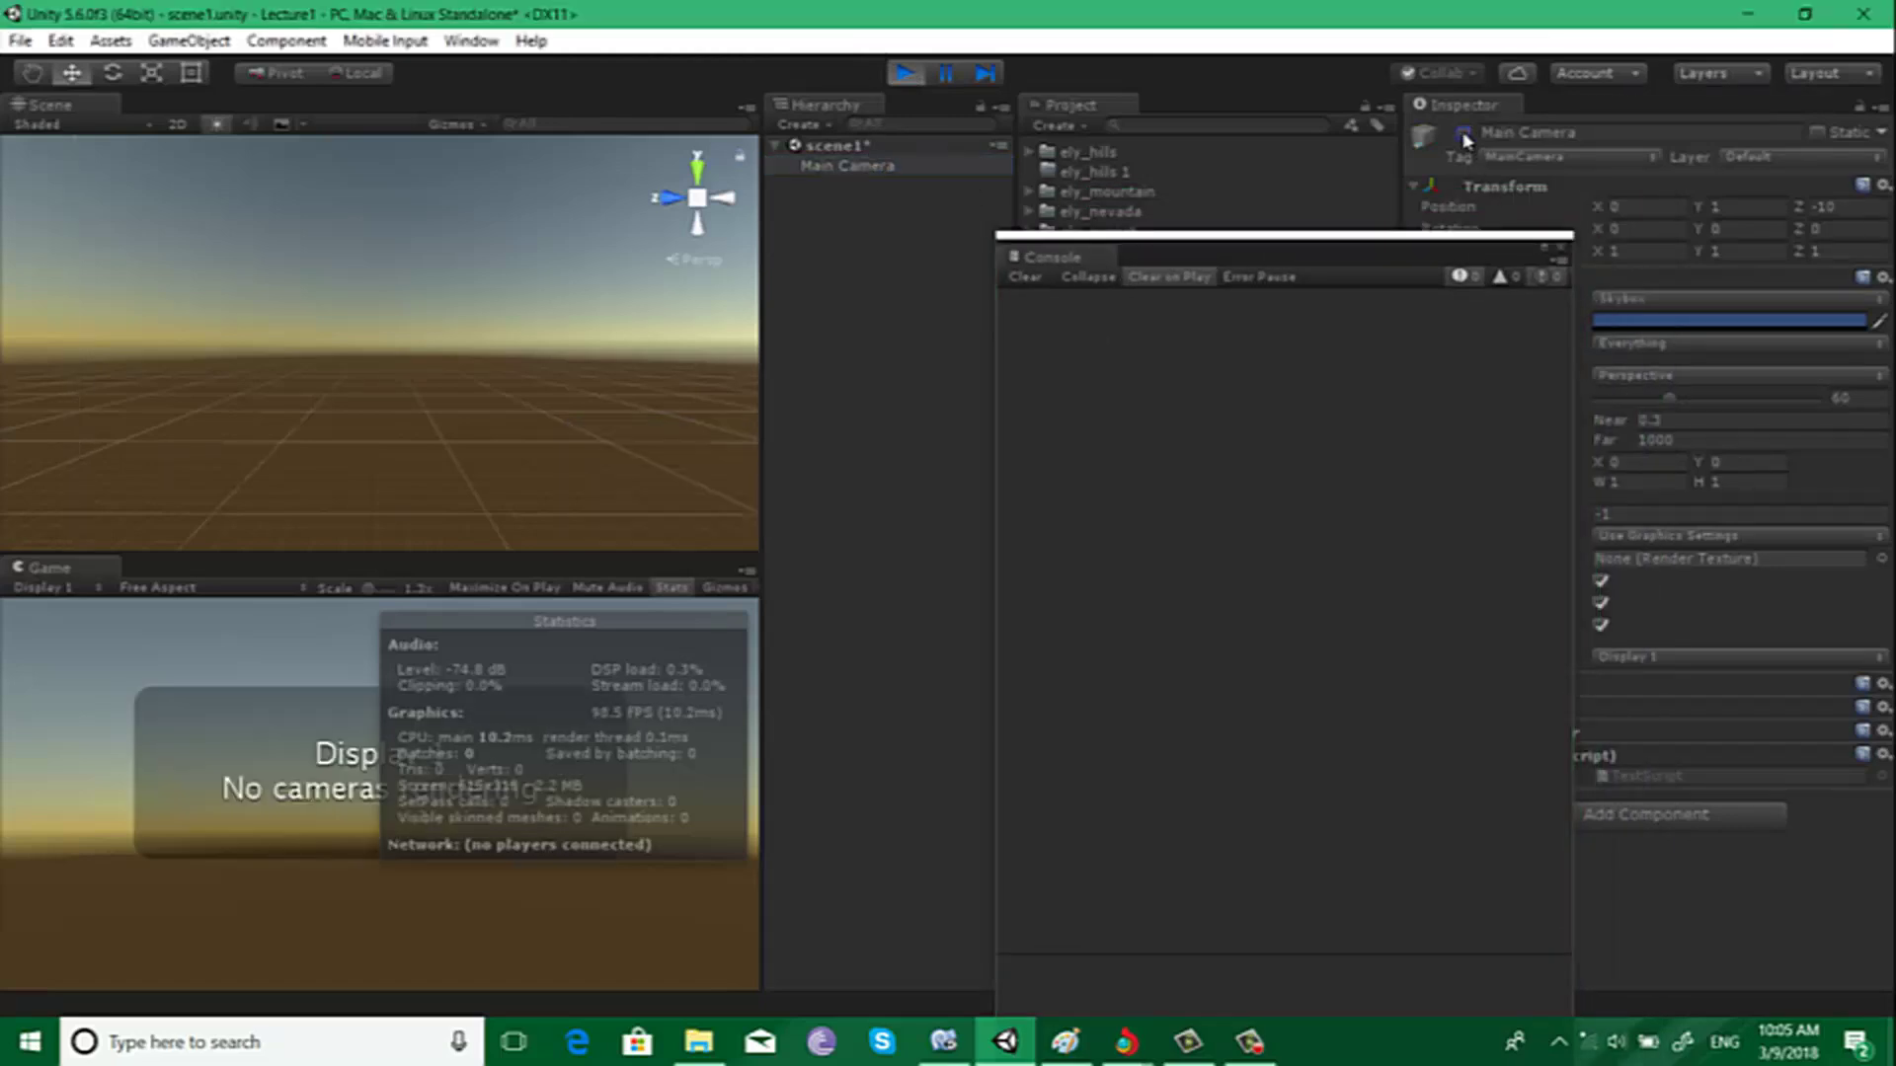
left_click(1464, 134)
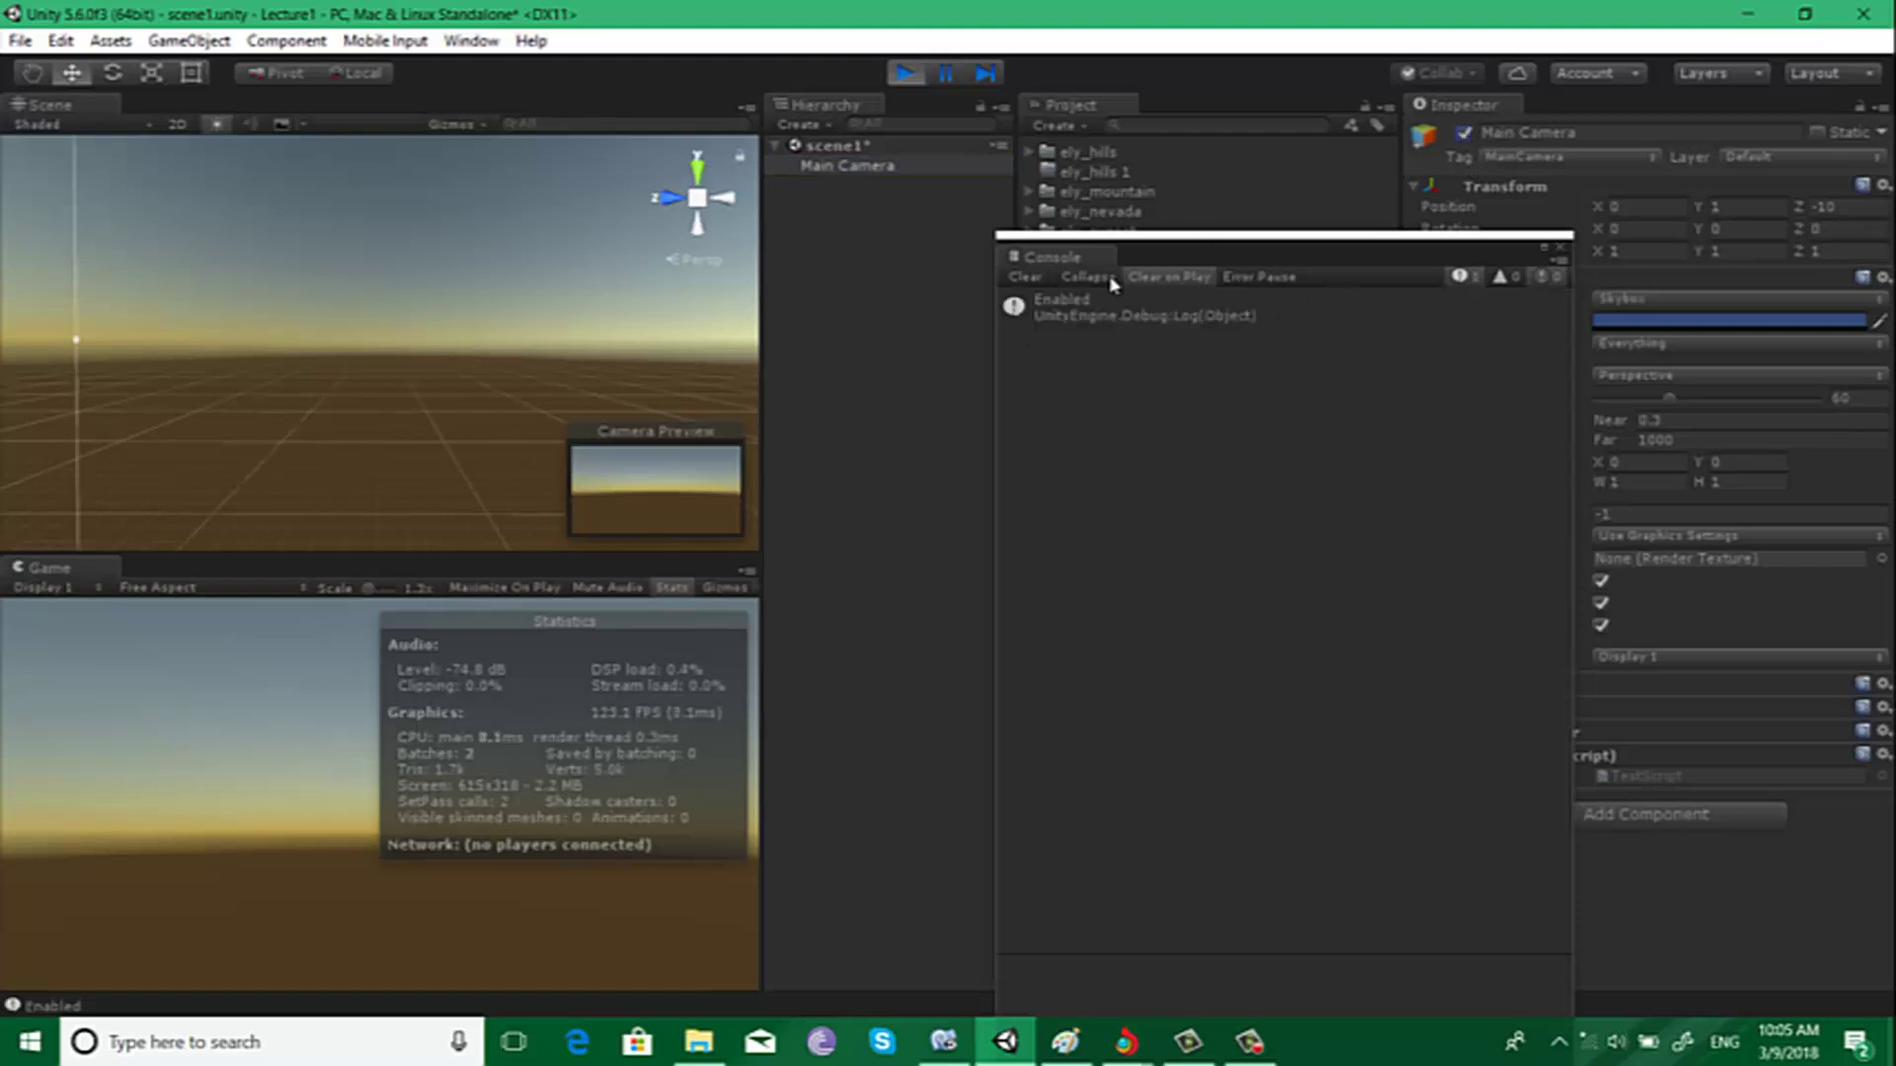
Step: Repeat the Main Camera toggle, stop Play, clear the Console, and return to TestScript at line 9
left_click(1042, 279)
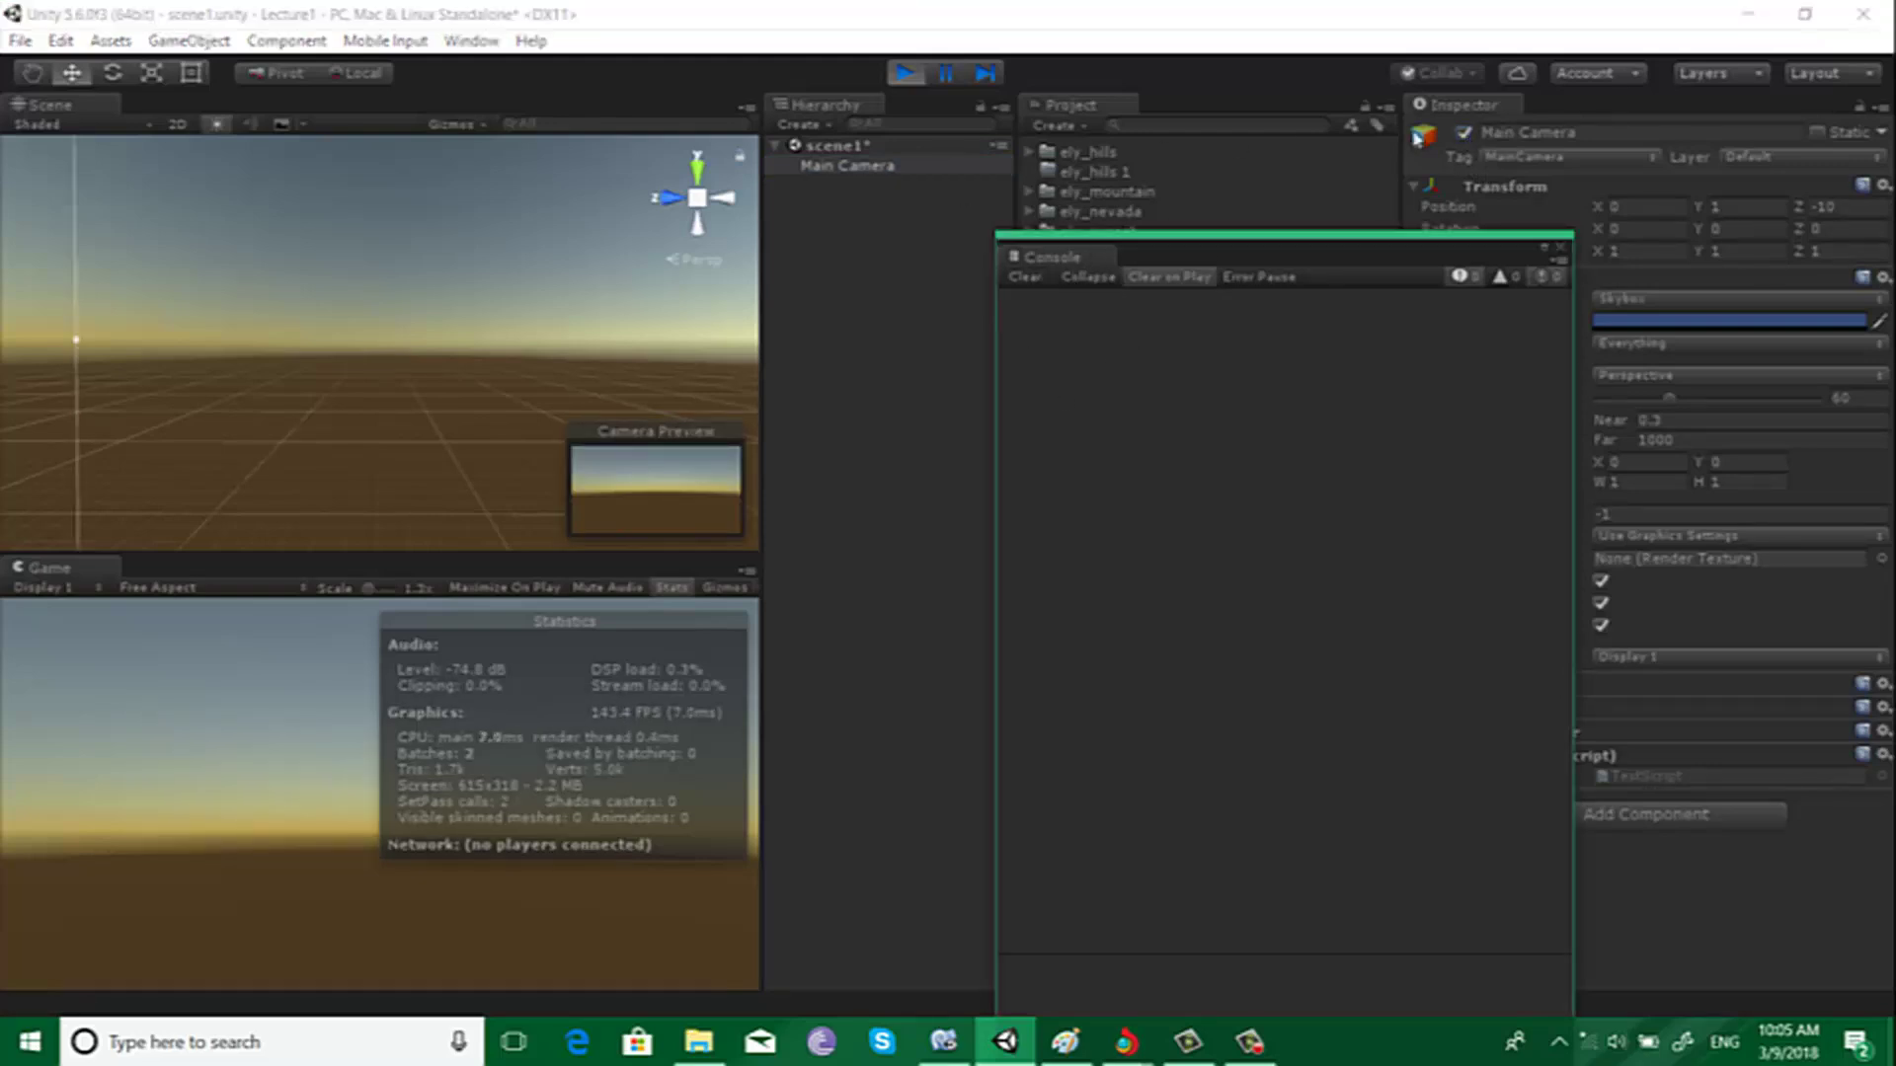
left_click(1464, 134)
left_click(1465, 134)
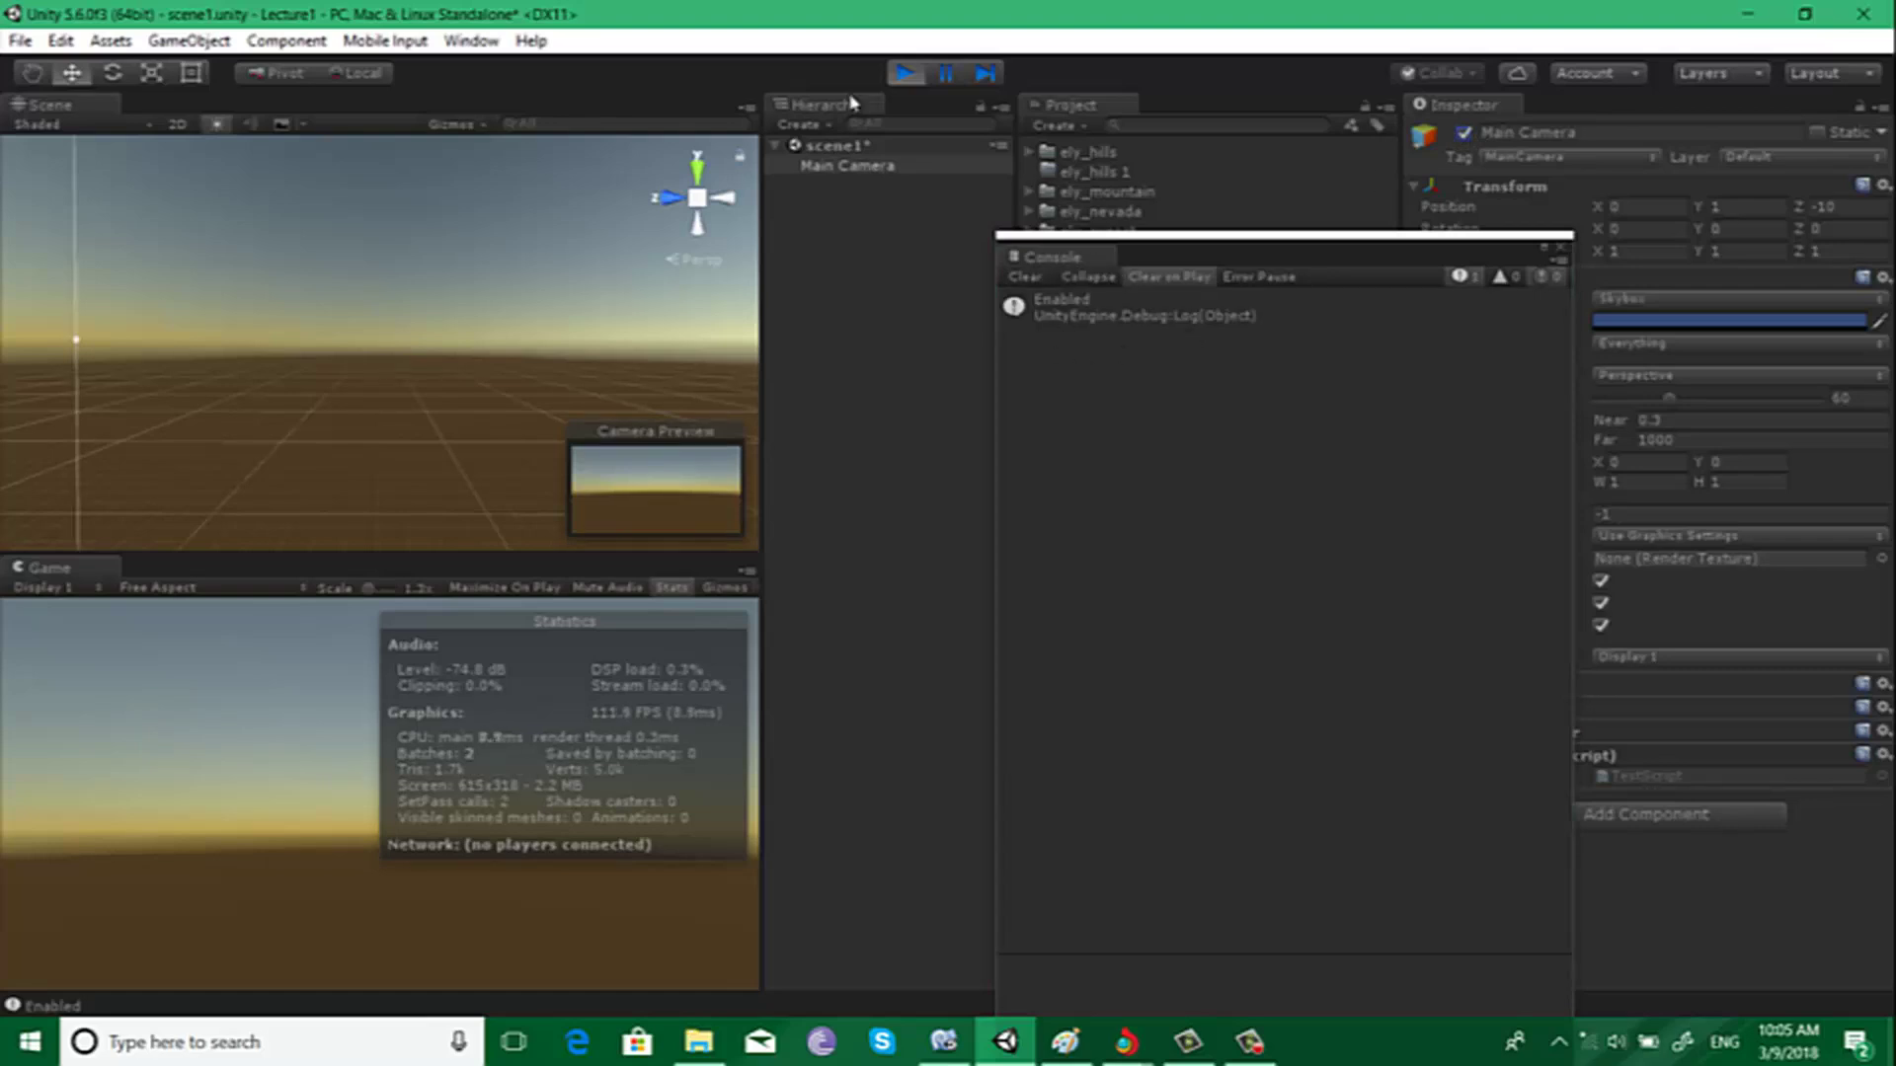
left_click(907, 77)
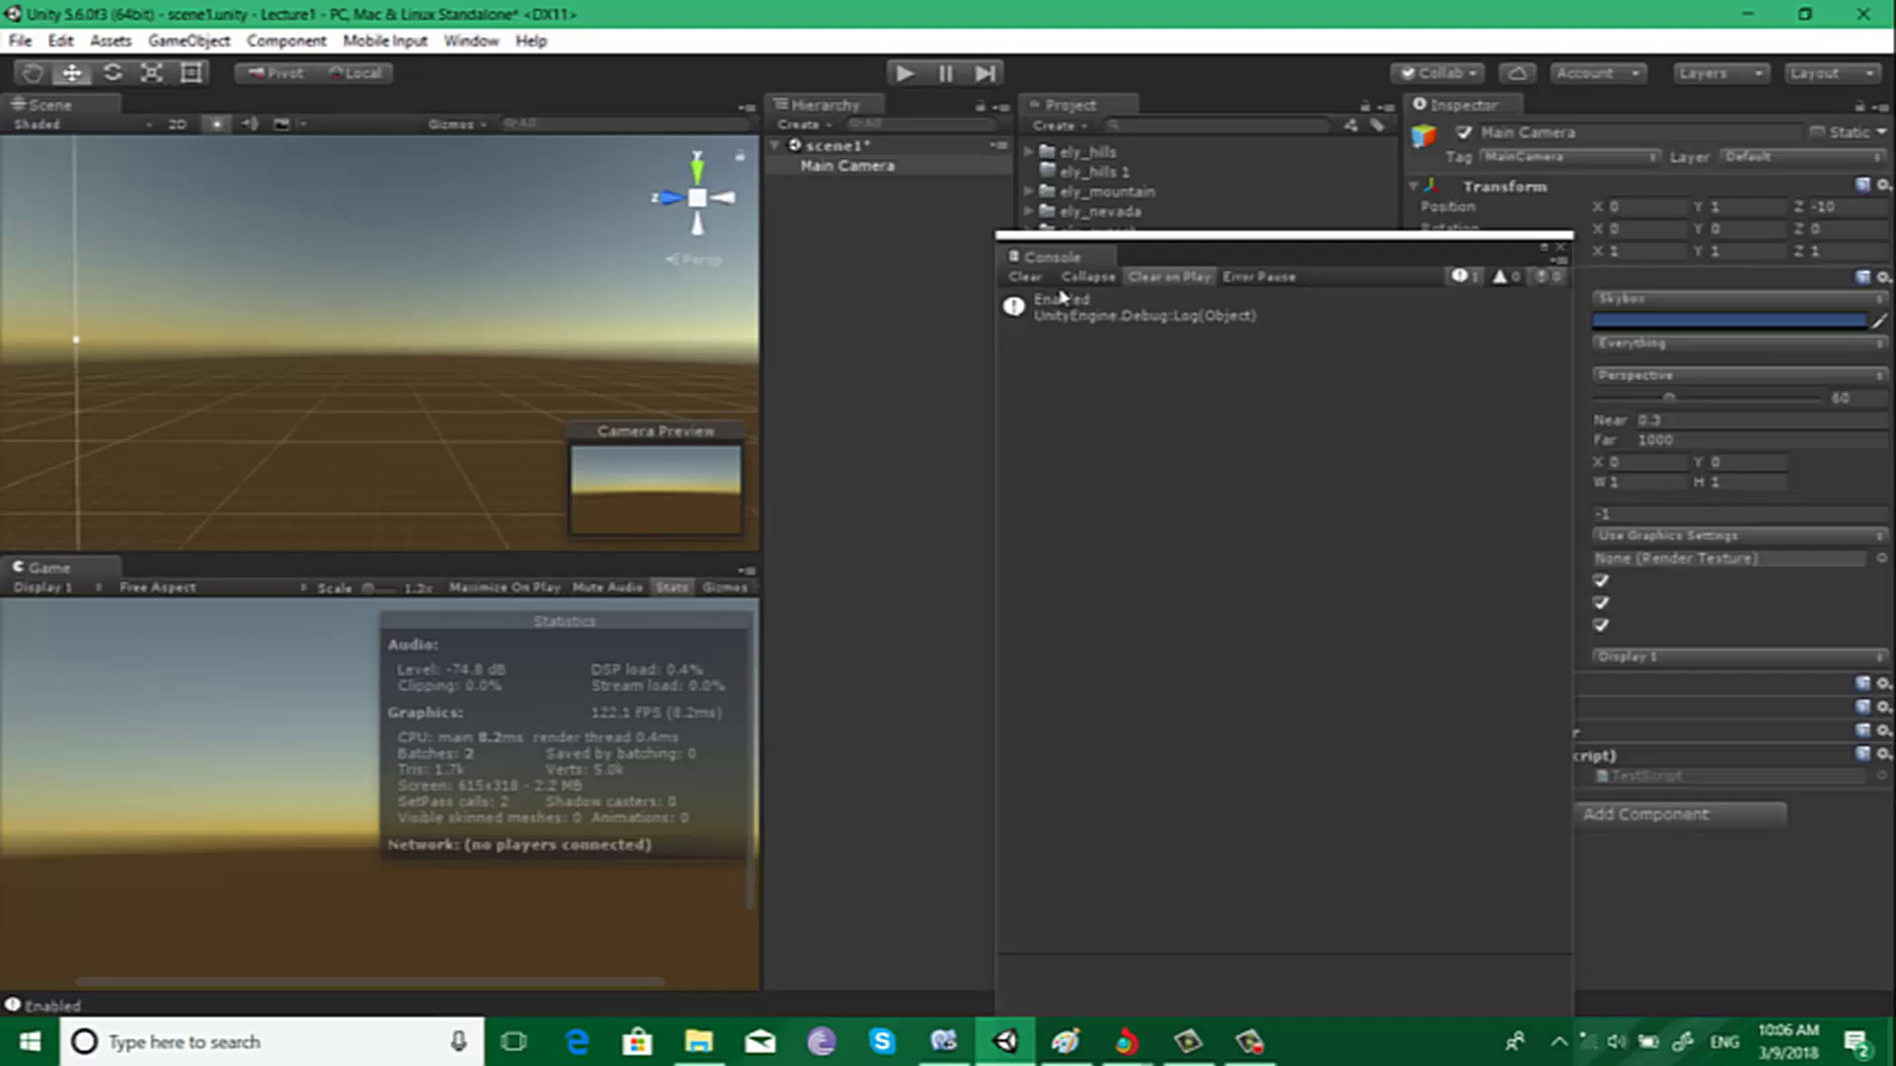
left_click(1027, 278)
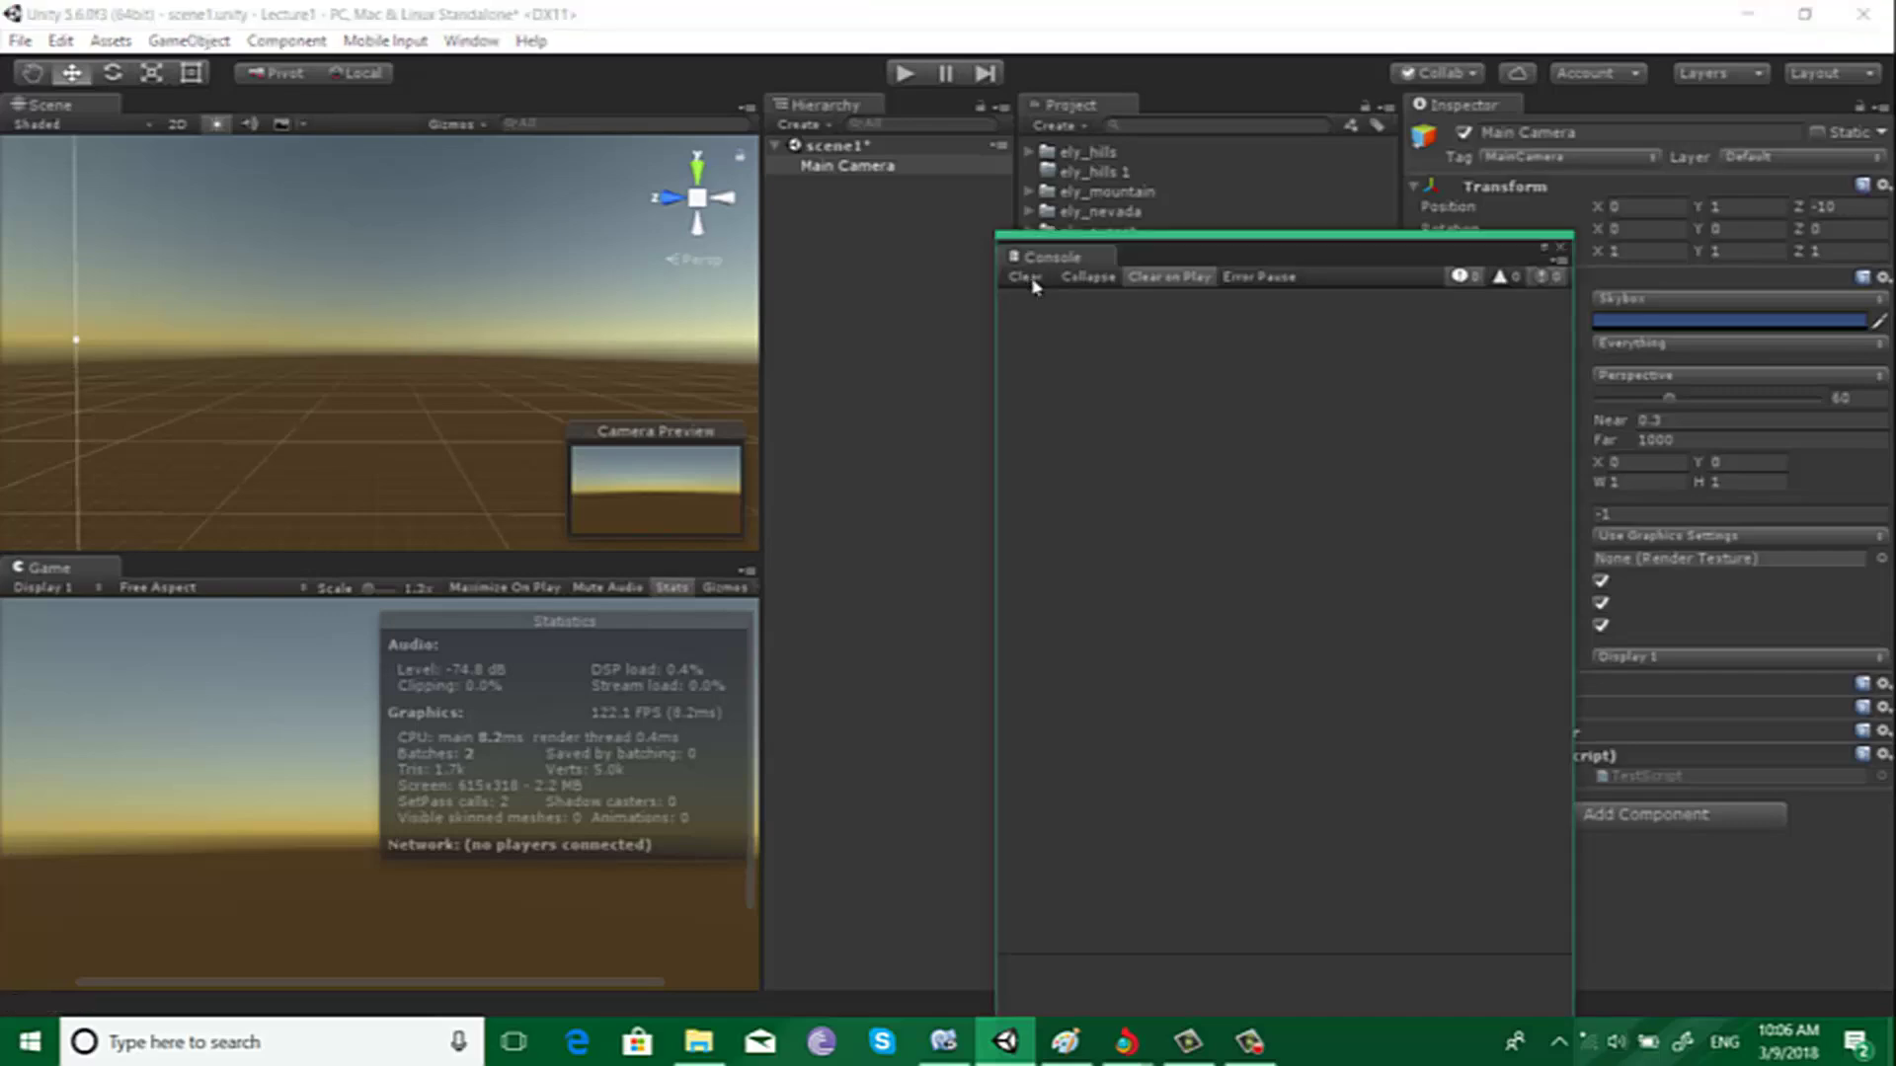
left_click(943, 1042)
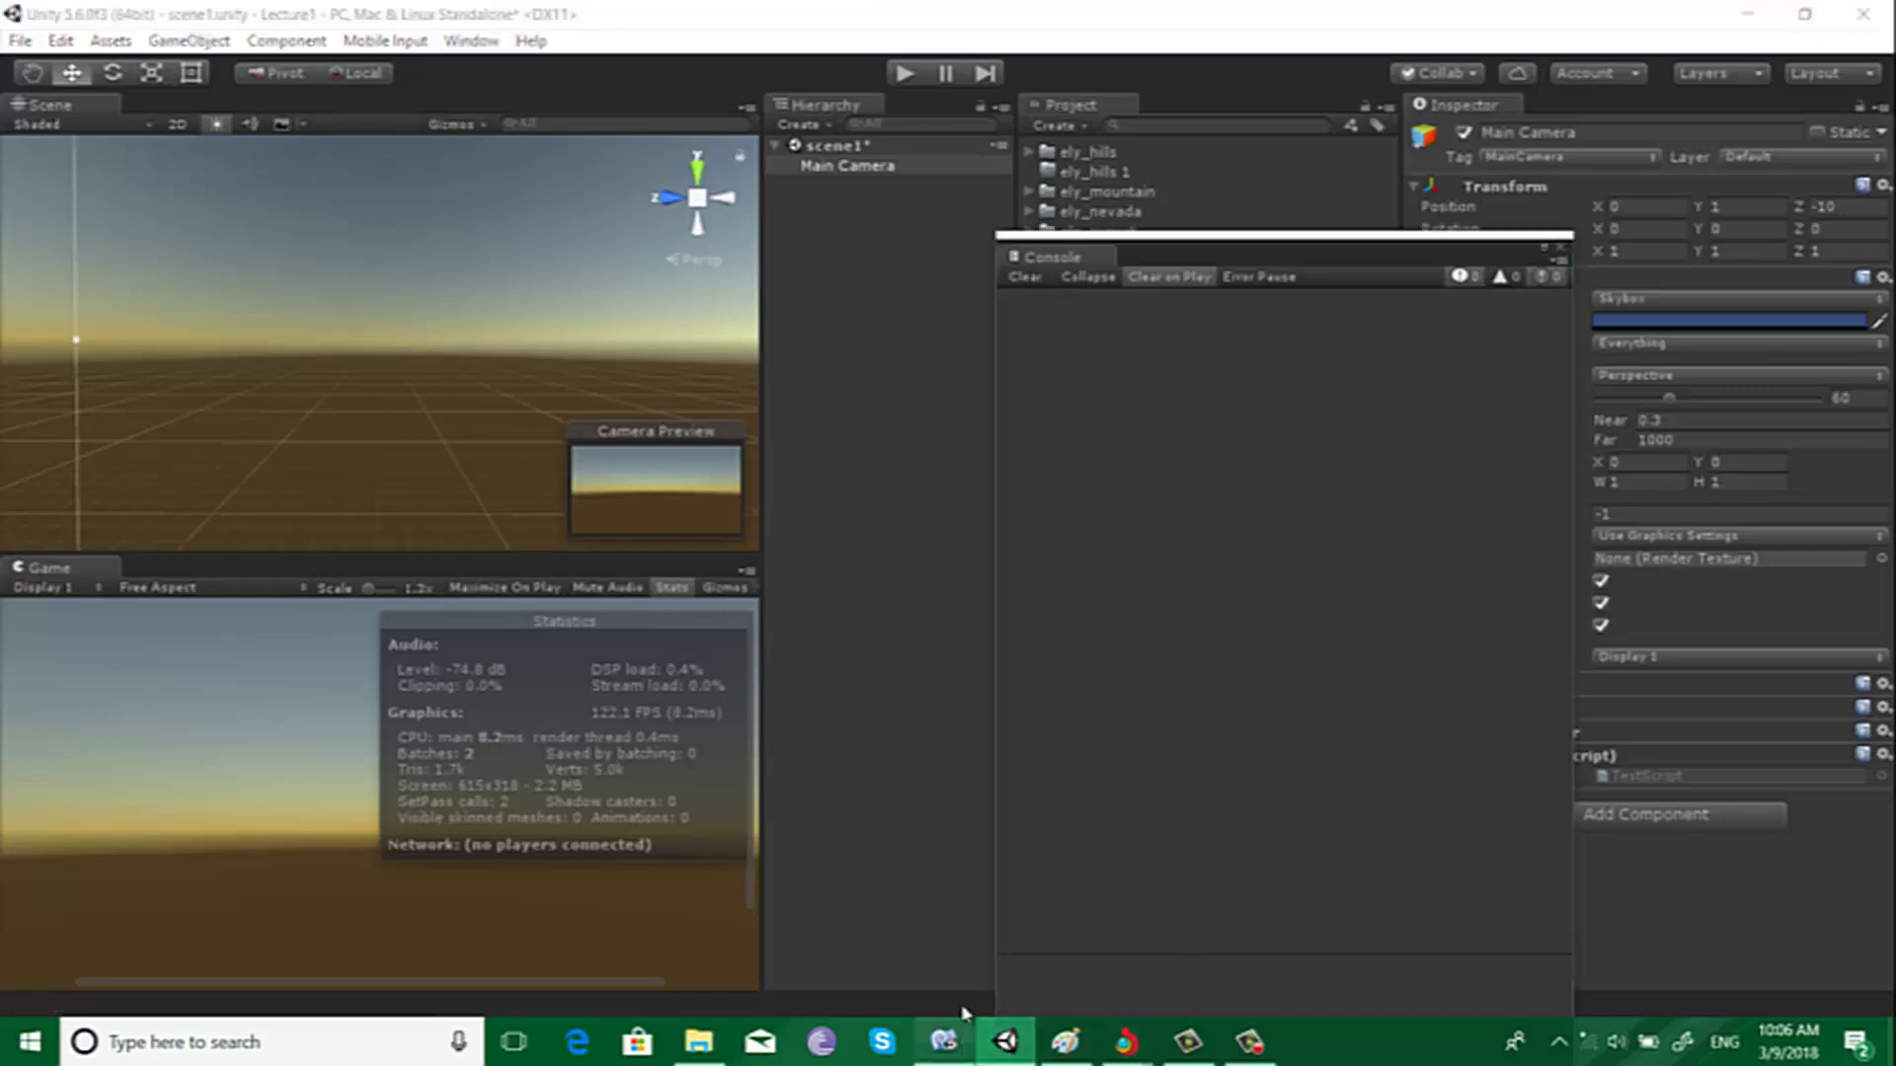
left_click(494, 526)
Step: Below OnEnable, add a void OnDisable() method containing a Debug.Log(); call
key("Return")
key("Return")
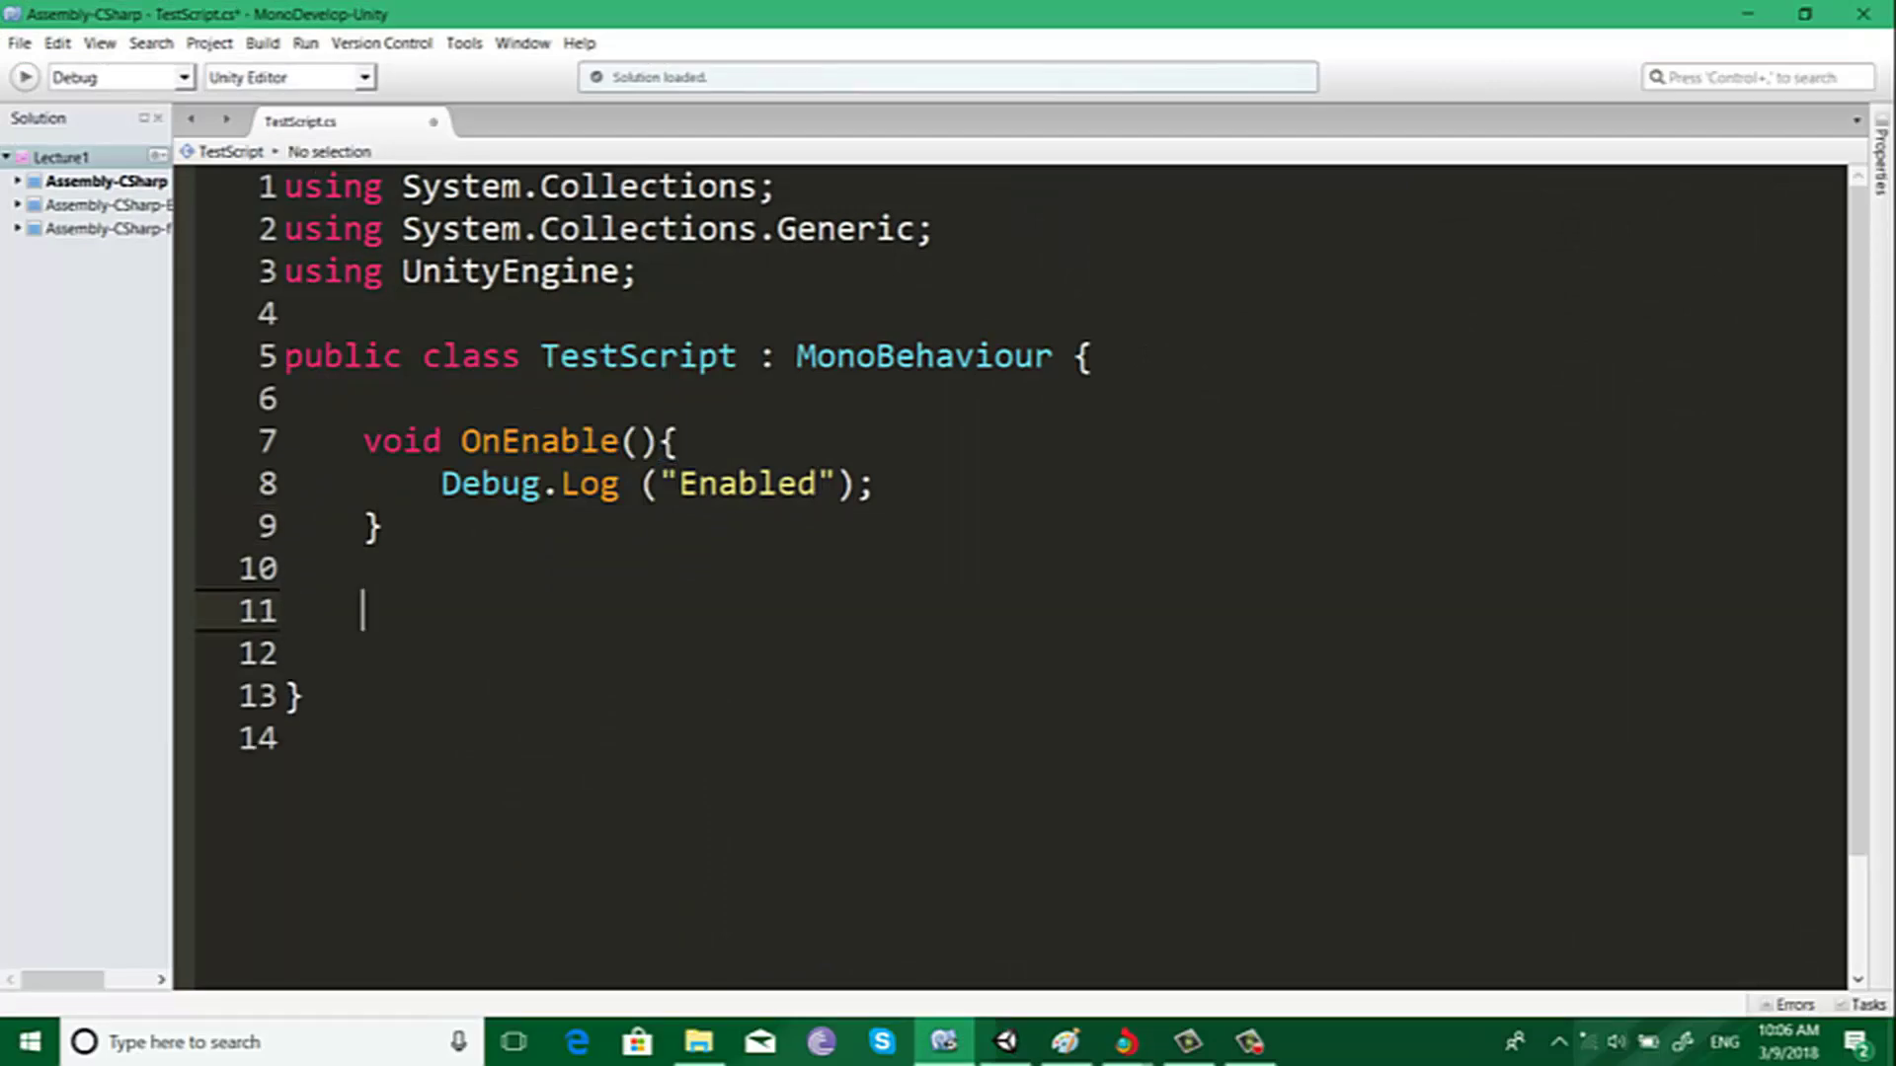
type("void ")
type("OnDisab")
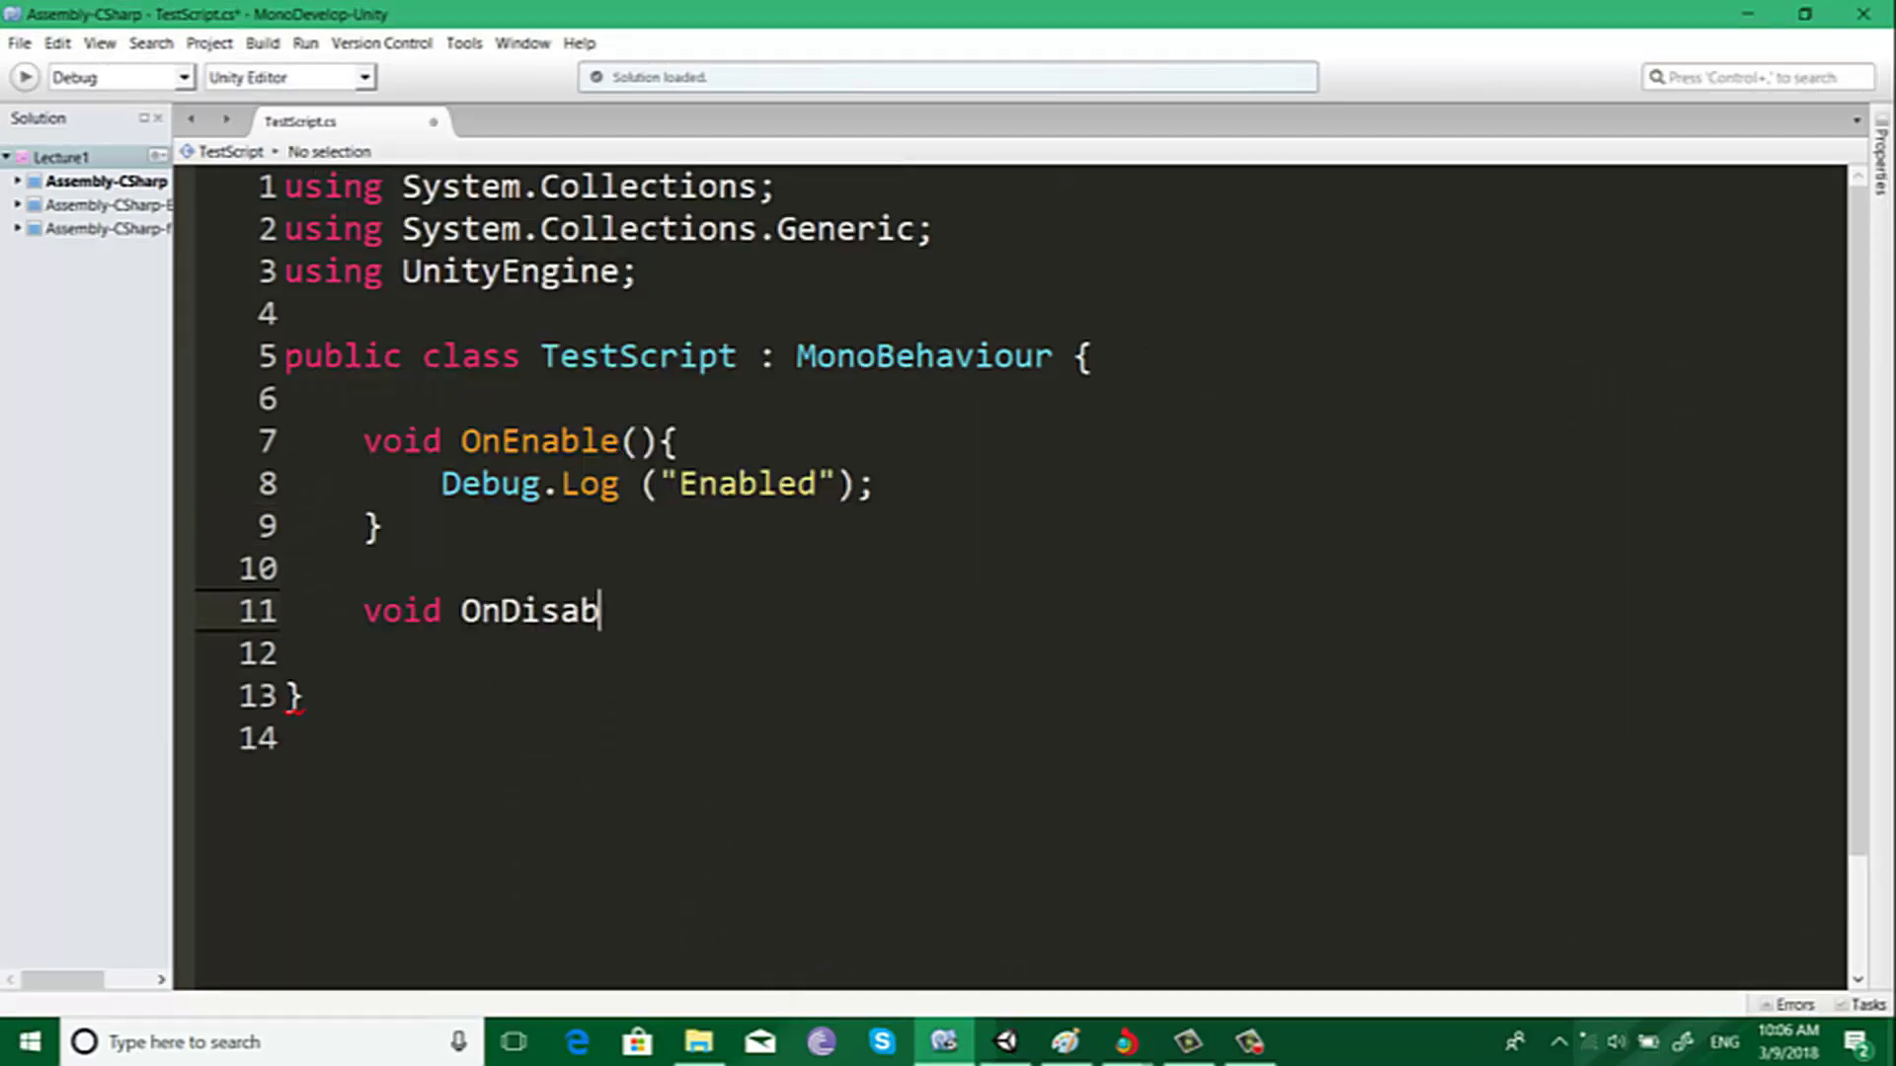
type("le()")
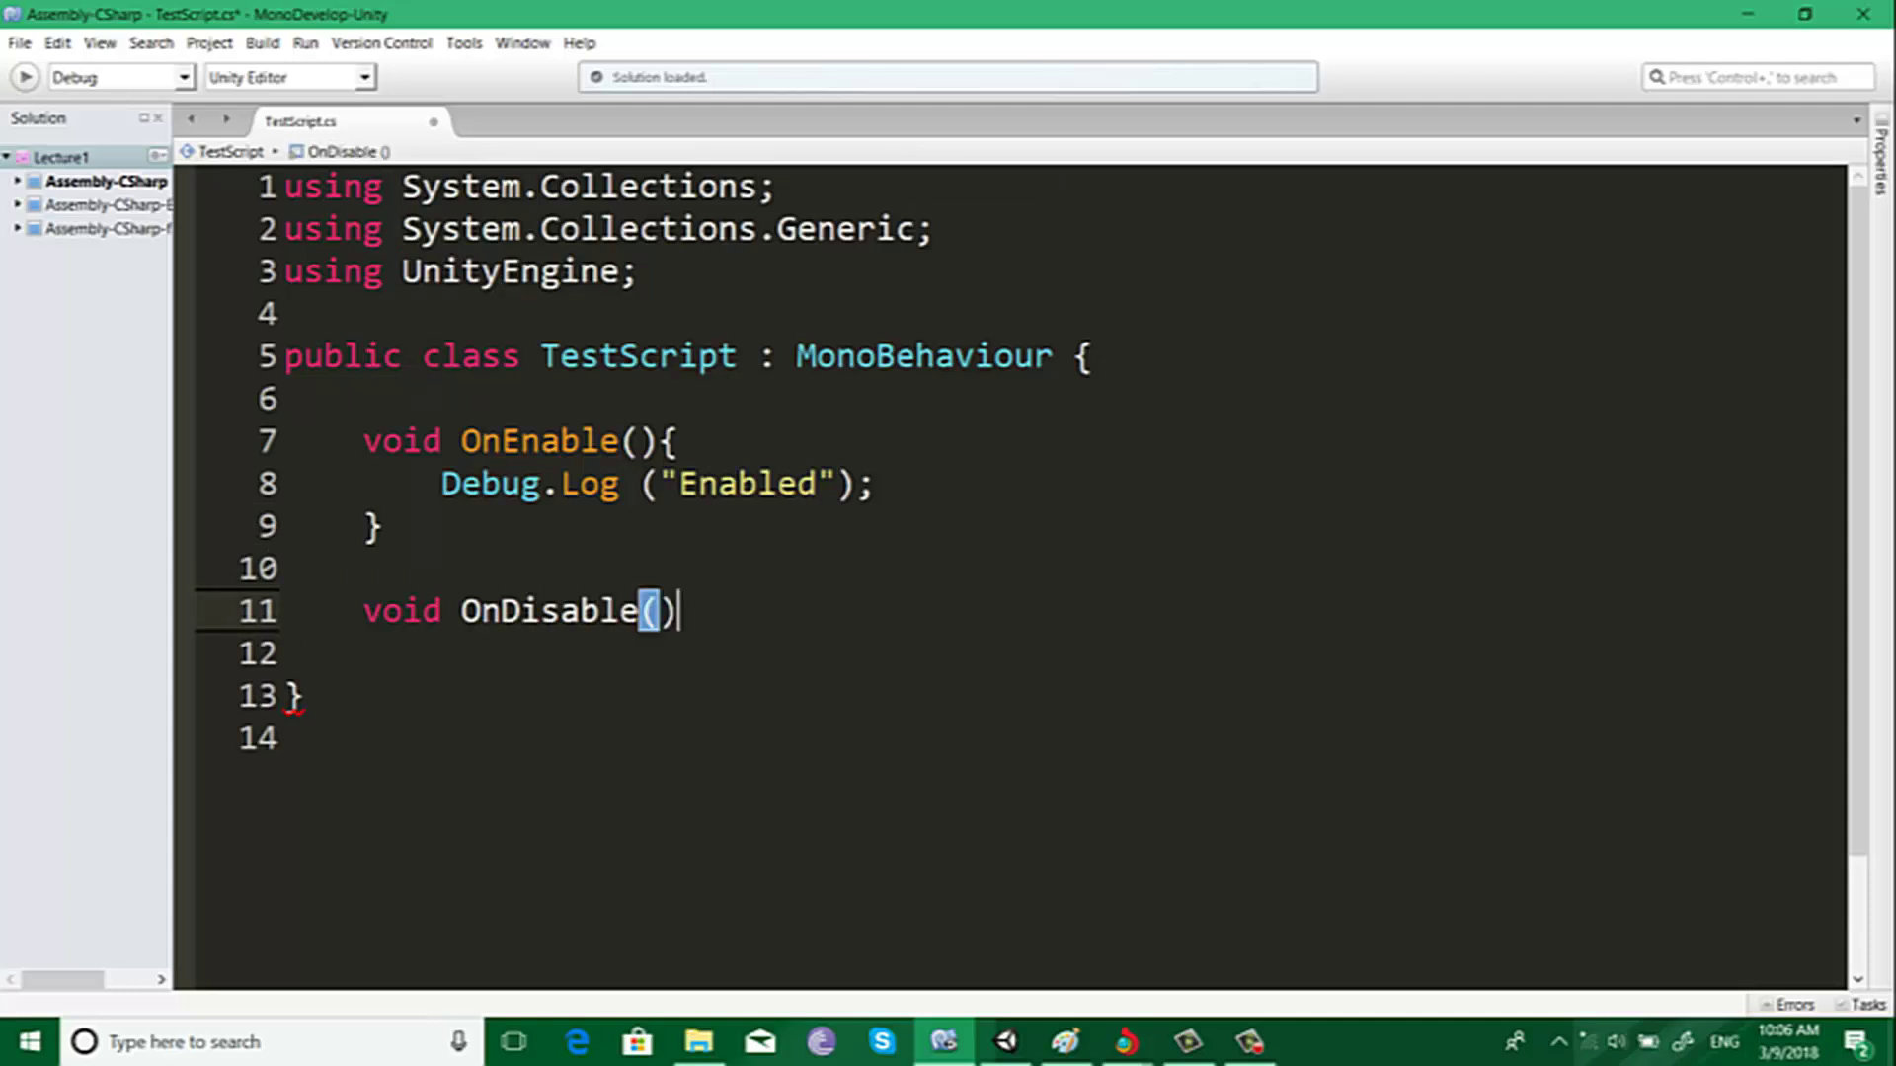
type("{")
key("Return")
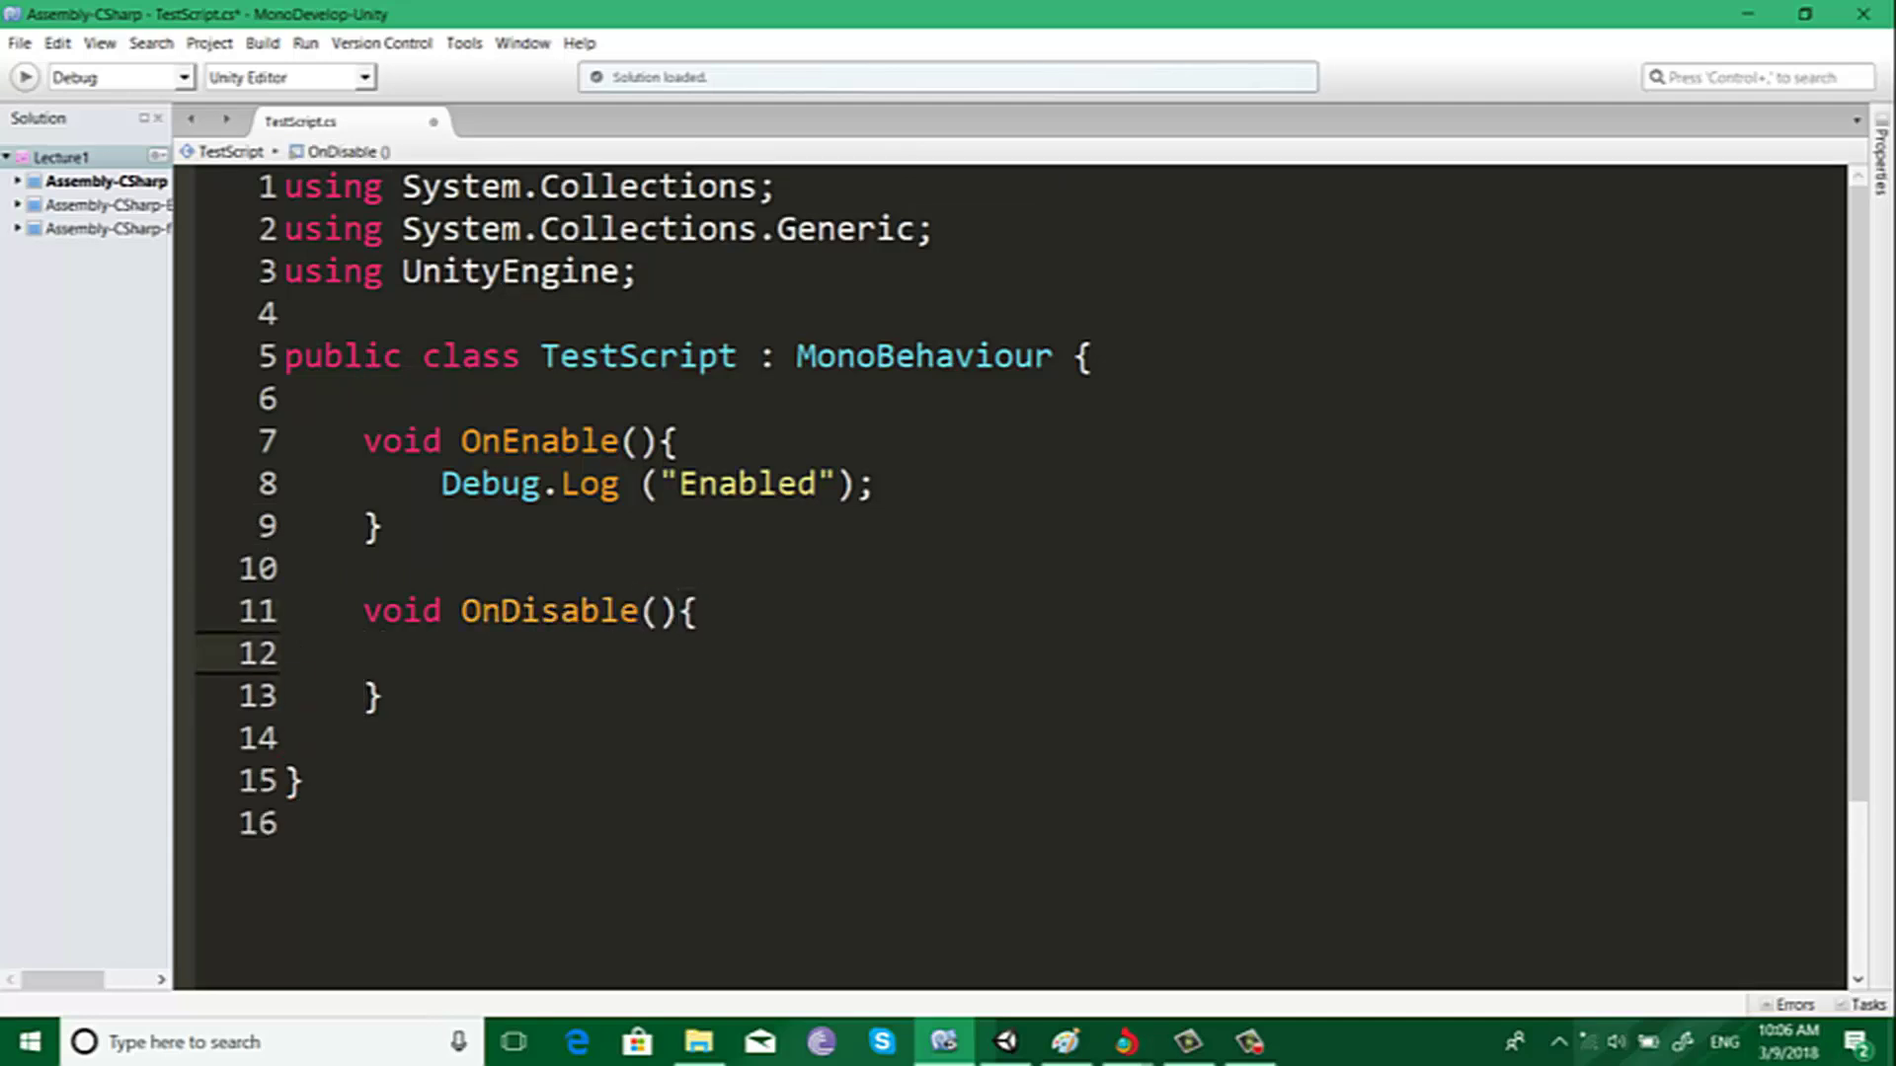
type("debu")
type(".L")
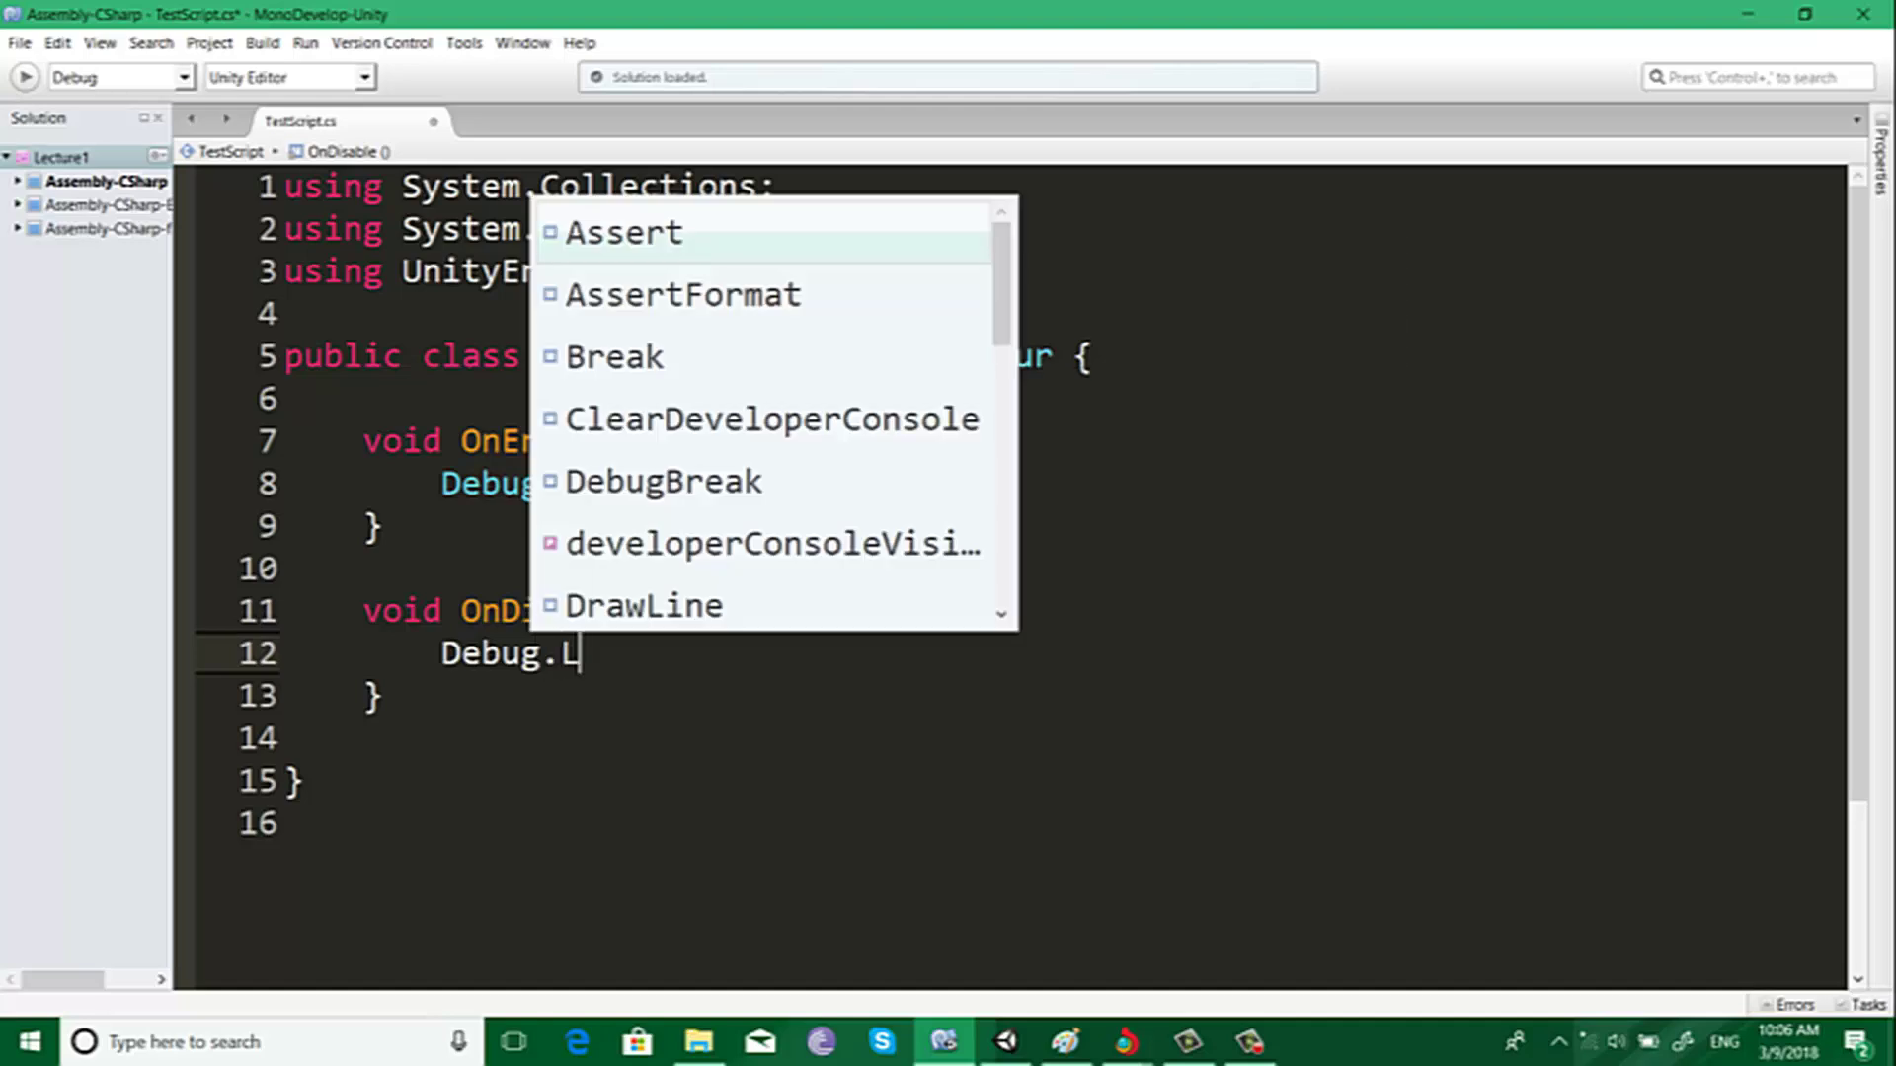
type("og ();")
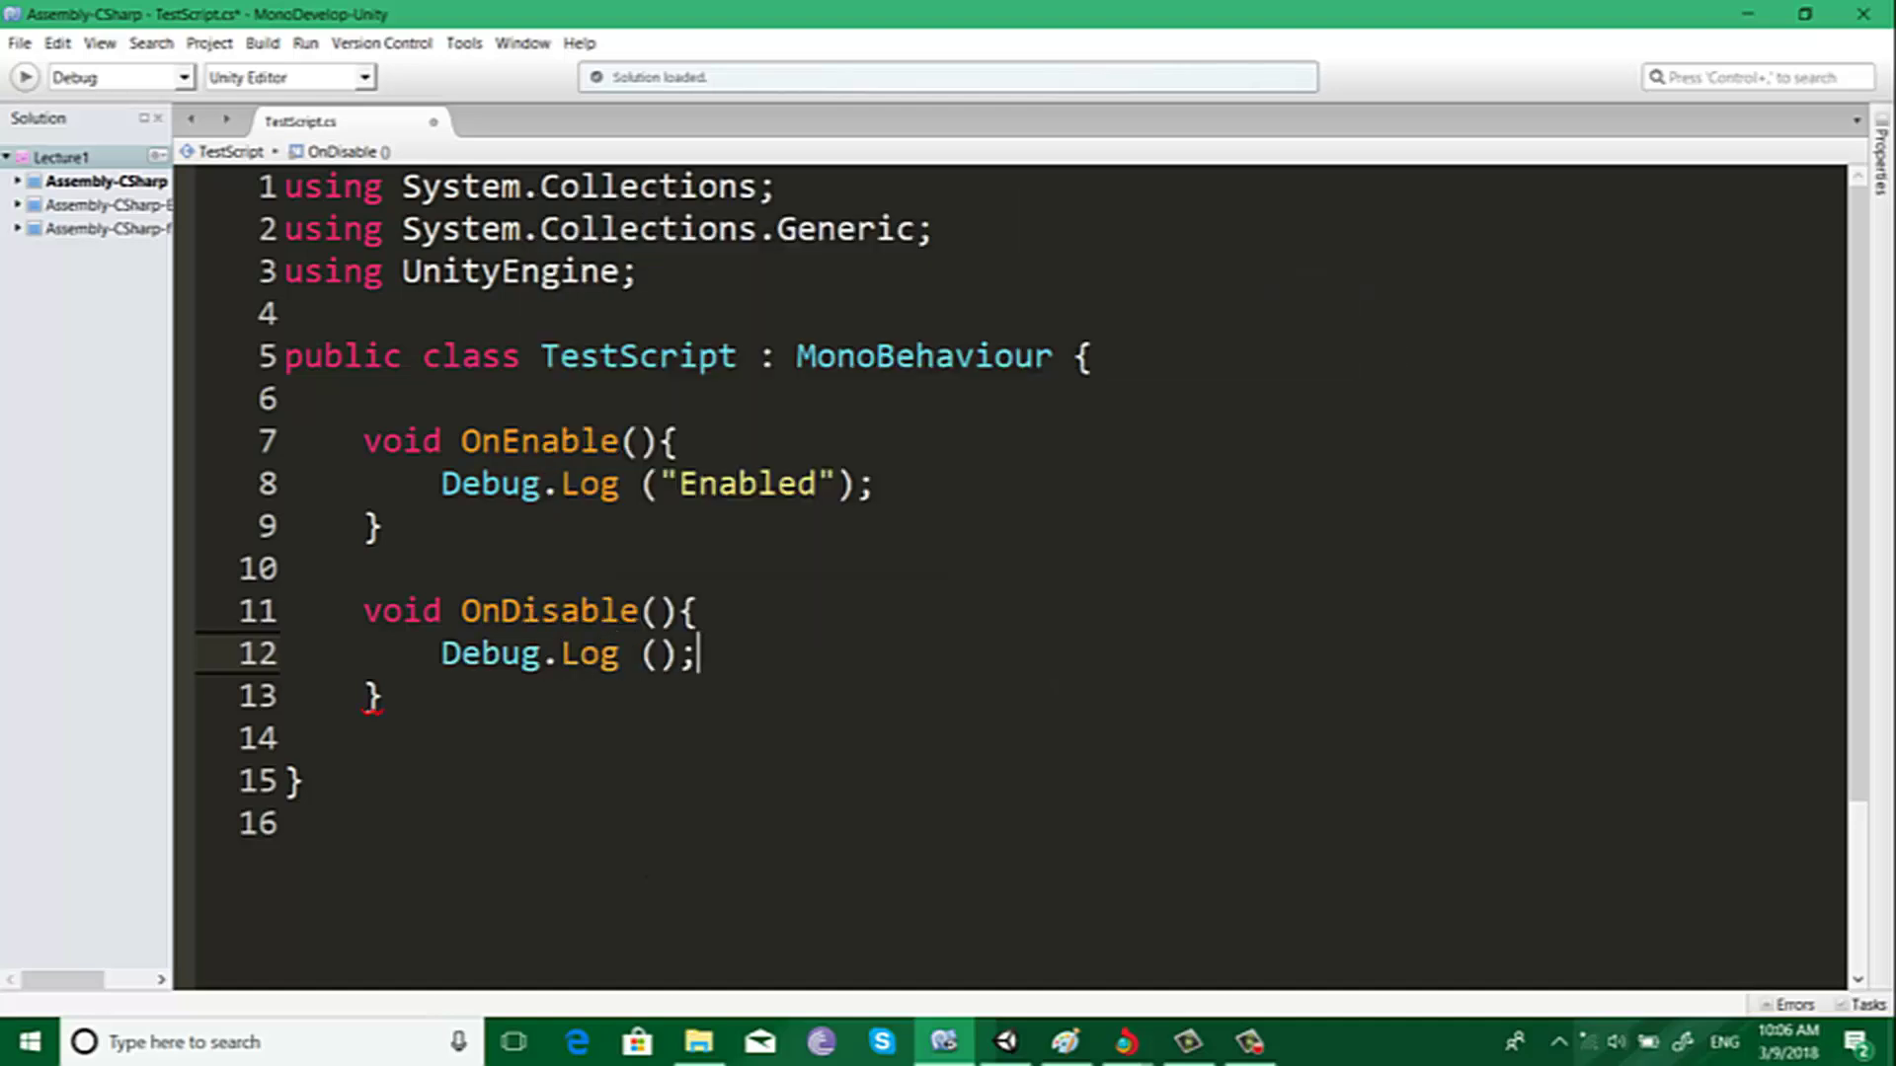
Step: Make the OnDisable log message "Disabled" and save TestScript
left_click(662, 654)
type("\"\"")
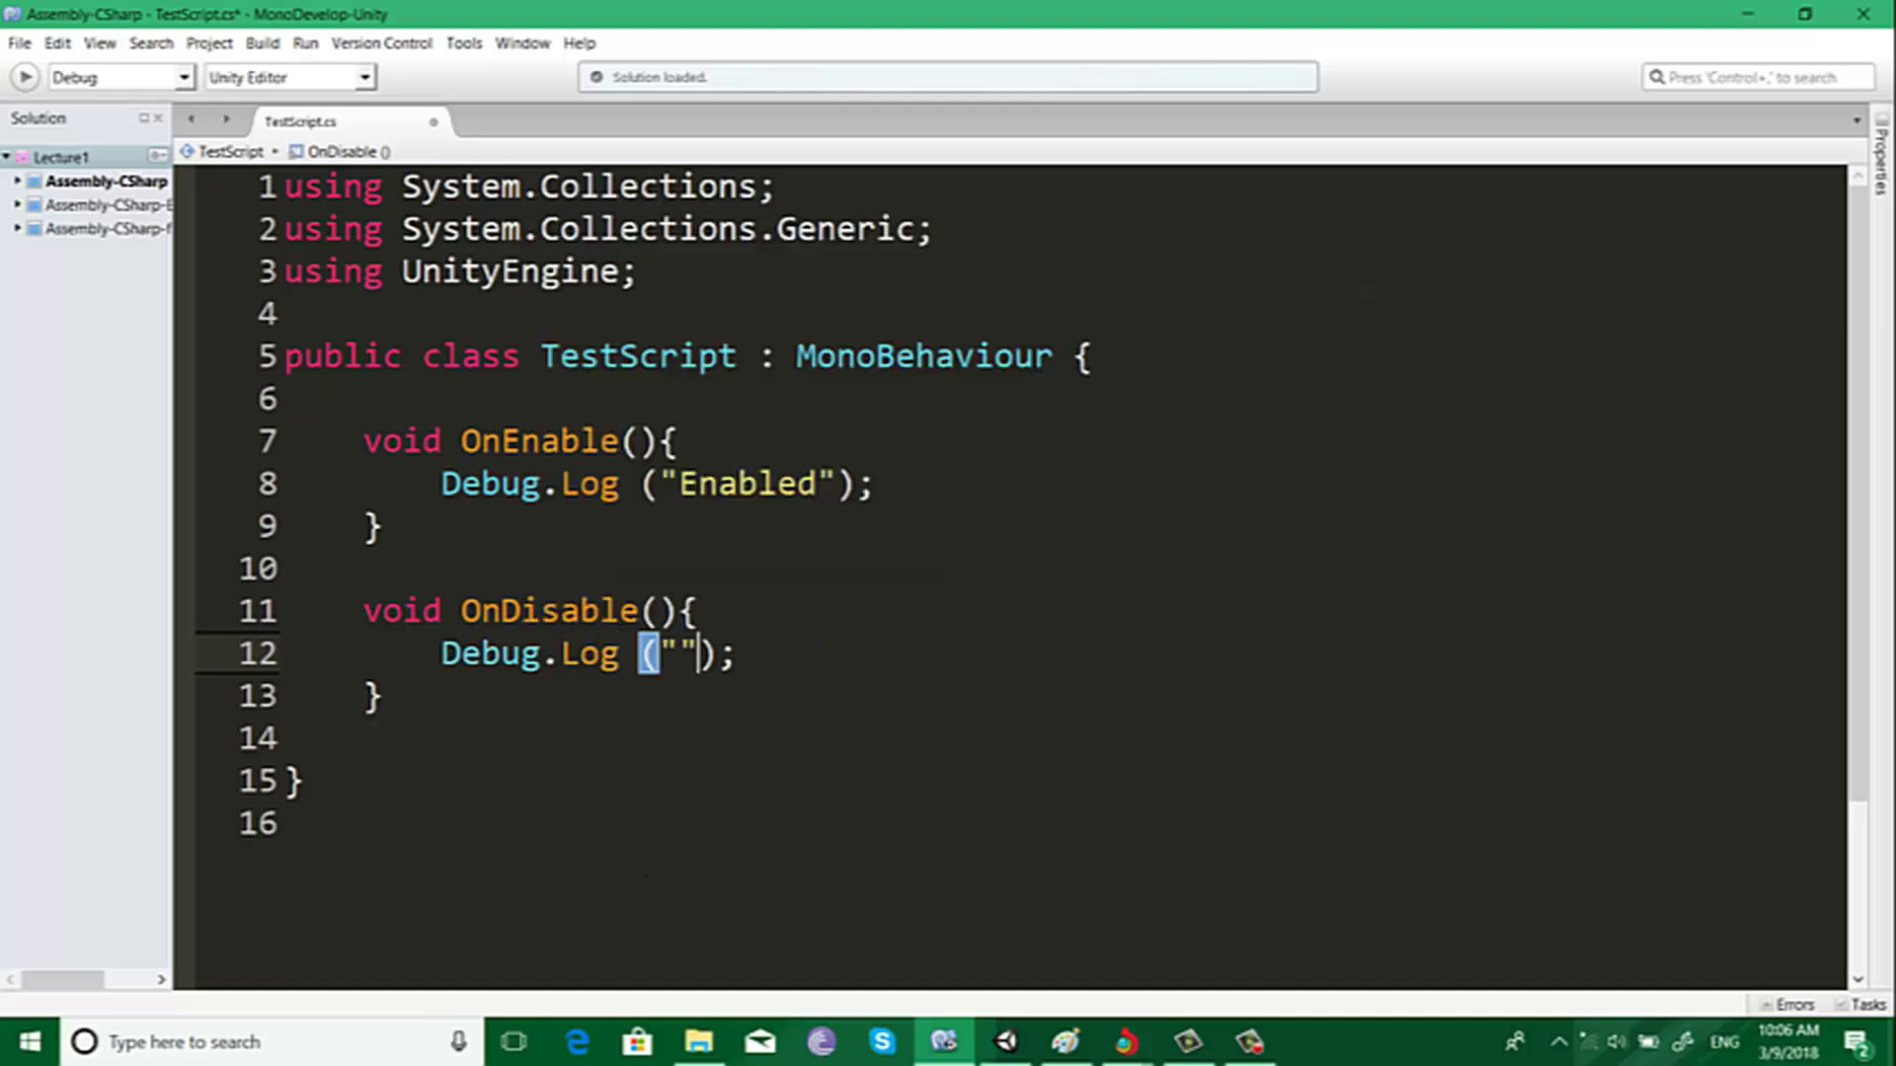
type("Disba")
key("BackSpace")
key("BackSpace")
type("a")
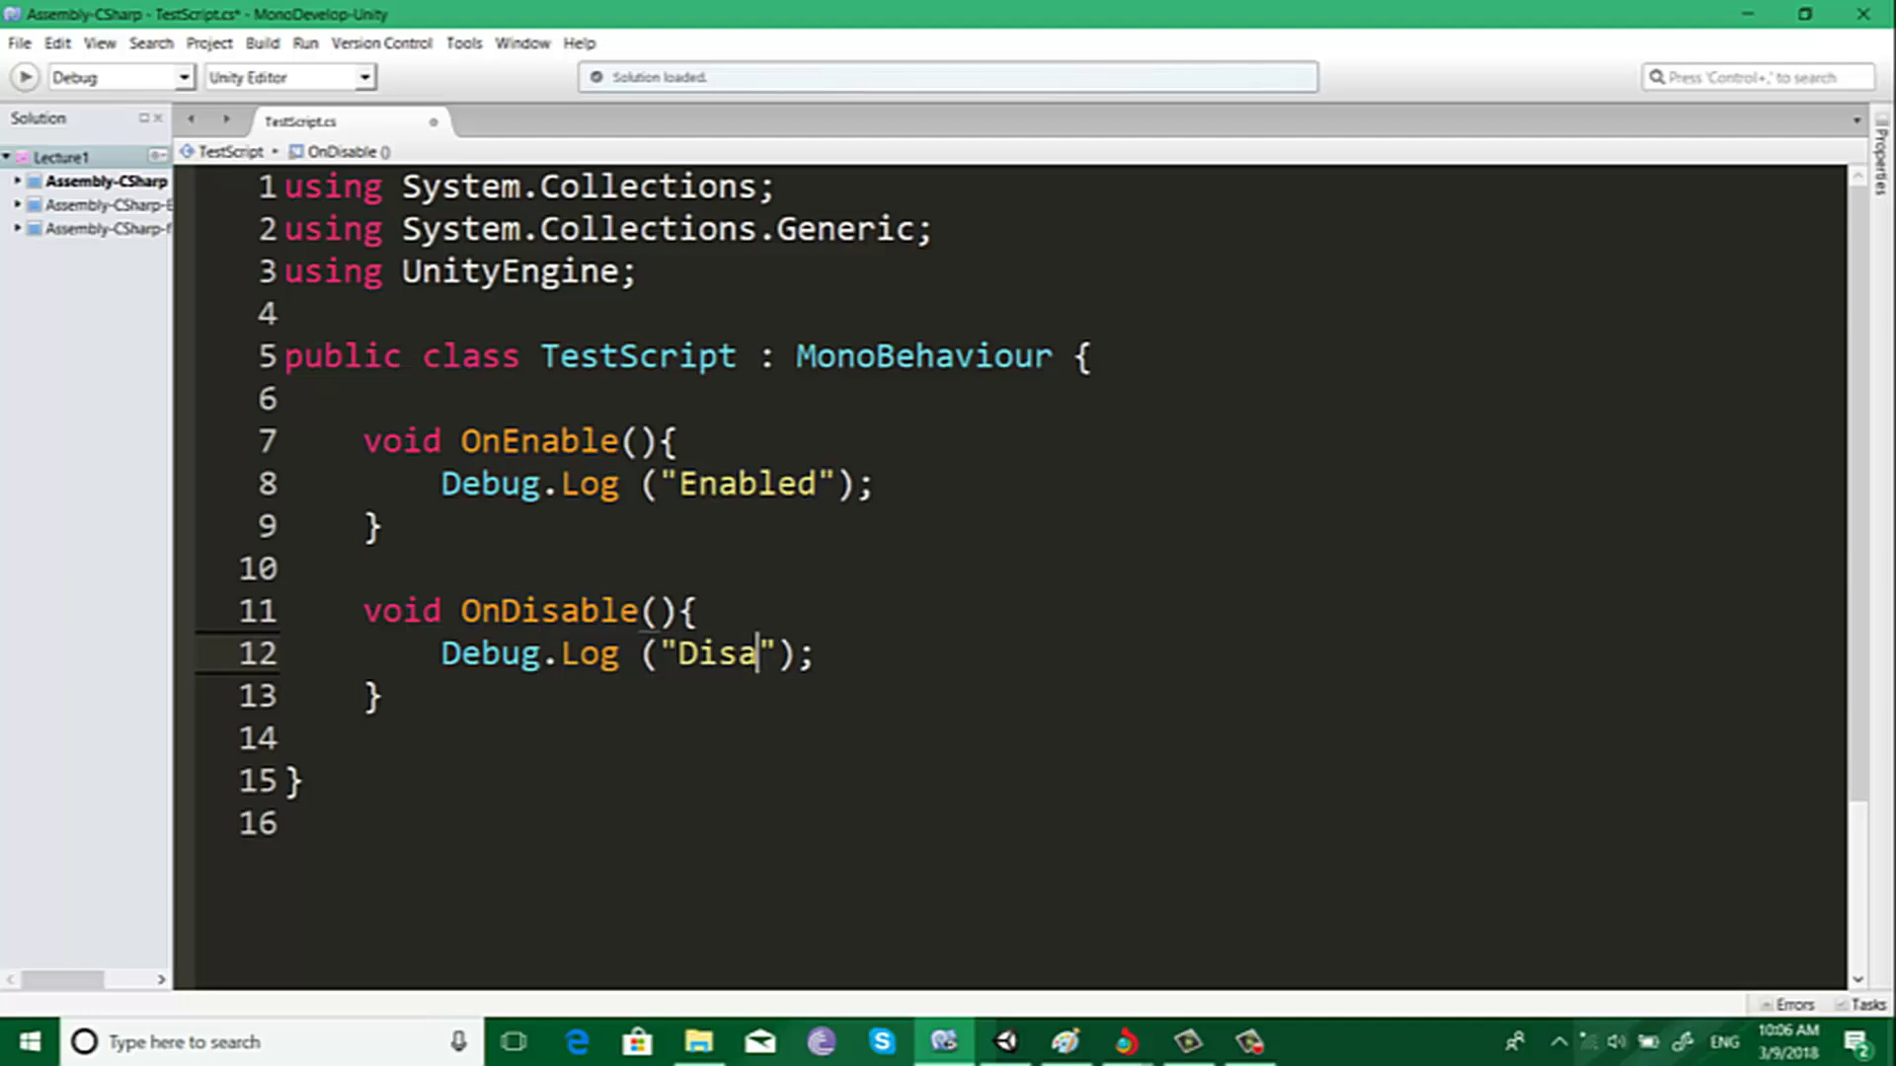
type("ble")
key("ctrl+s")
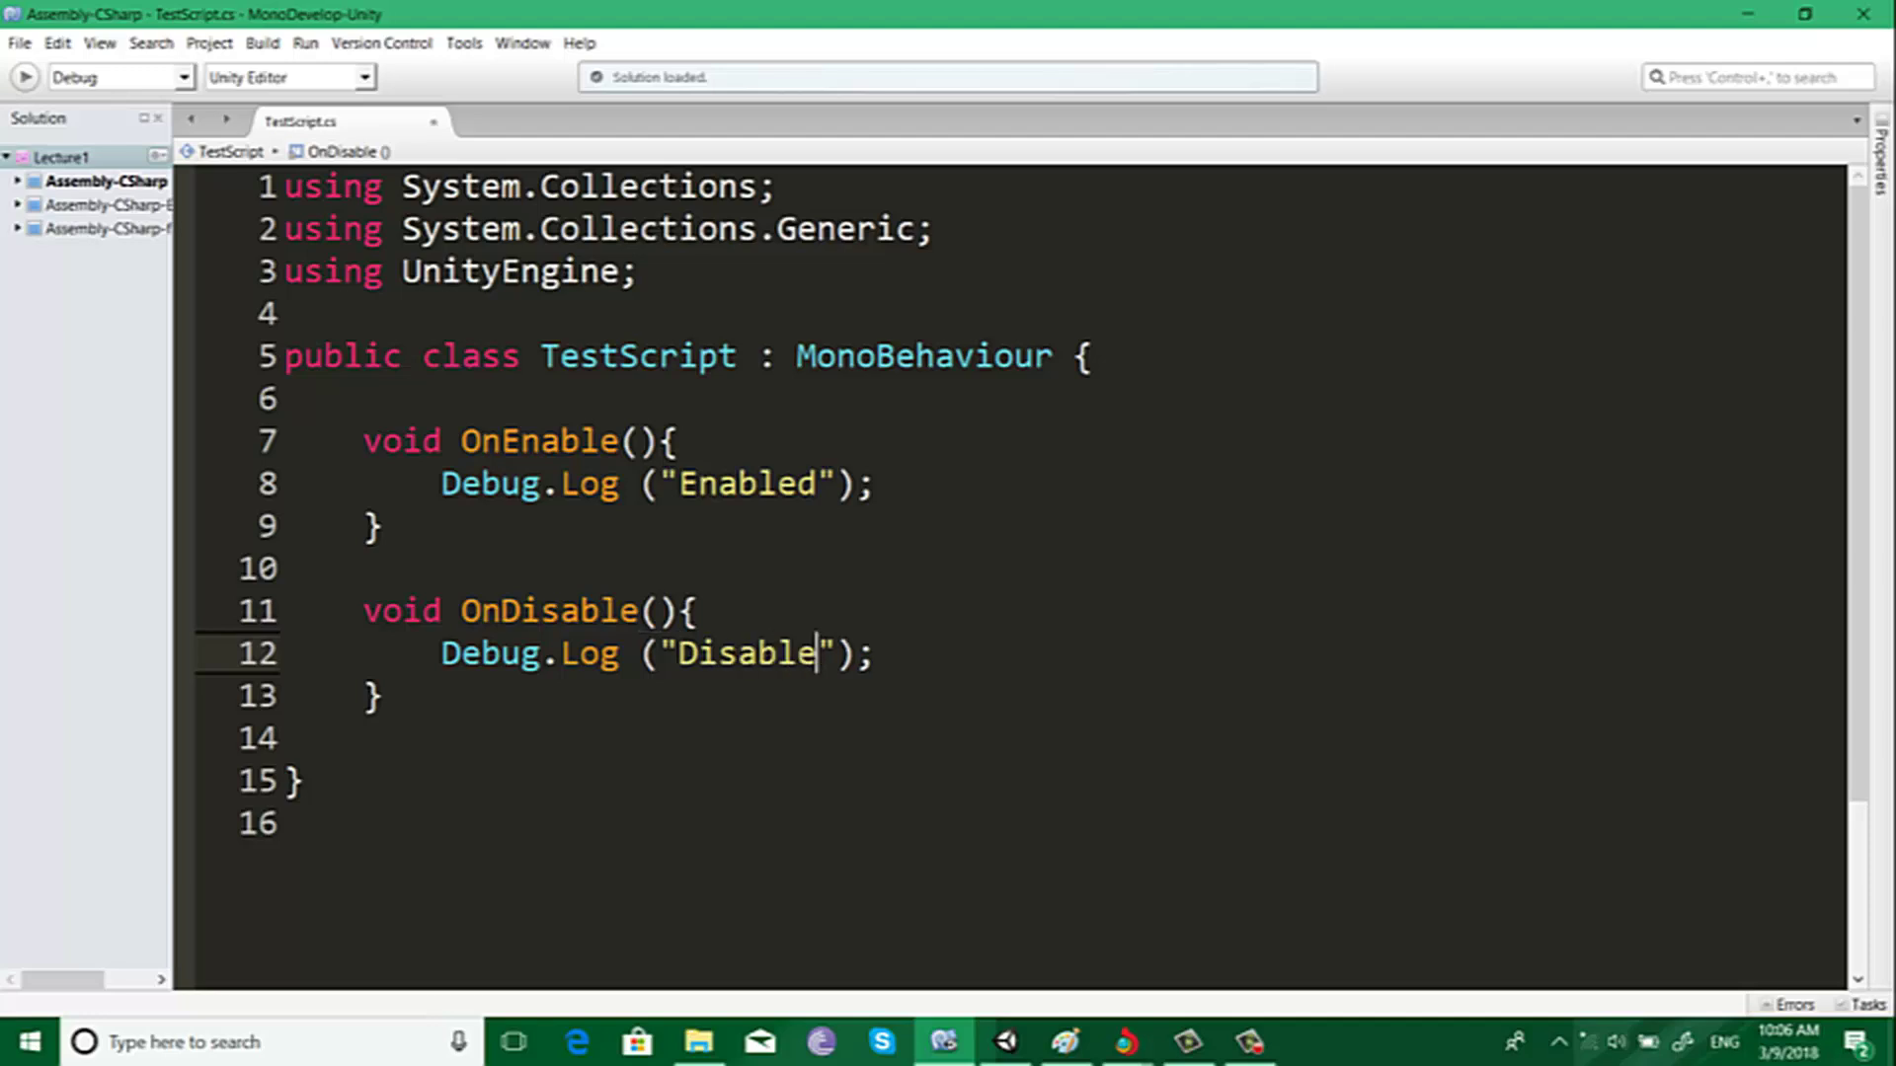
type("d")
key("ctrl+s")
Step: Back in Unity, enter Play mode, move the floating Console, clear it, and select Main Camera
left_click(1746, 14)
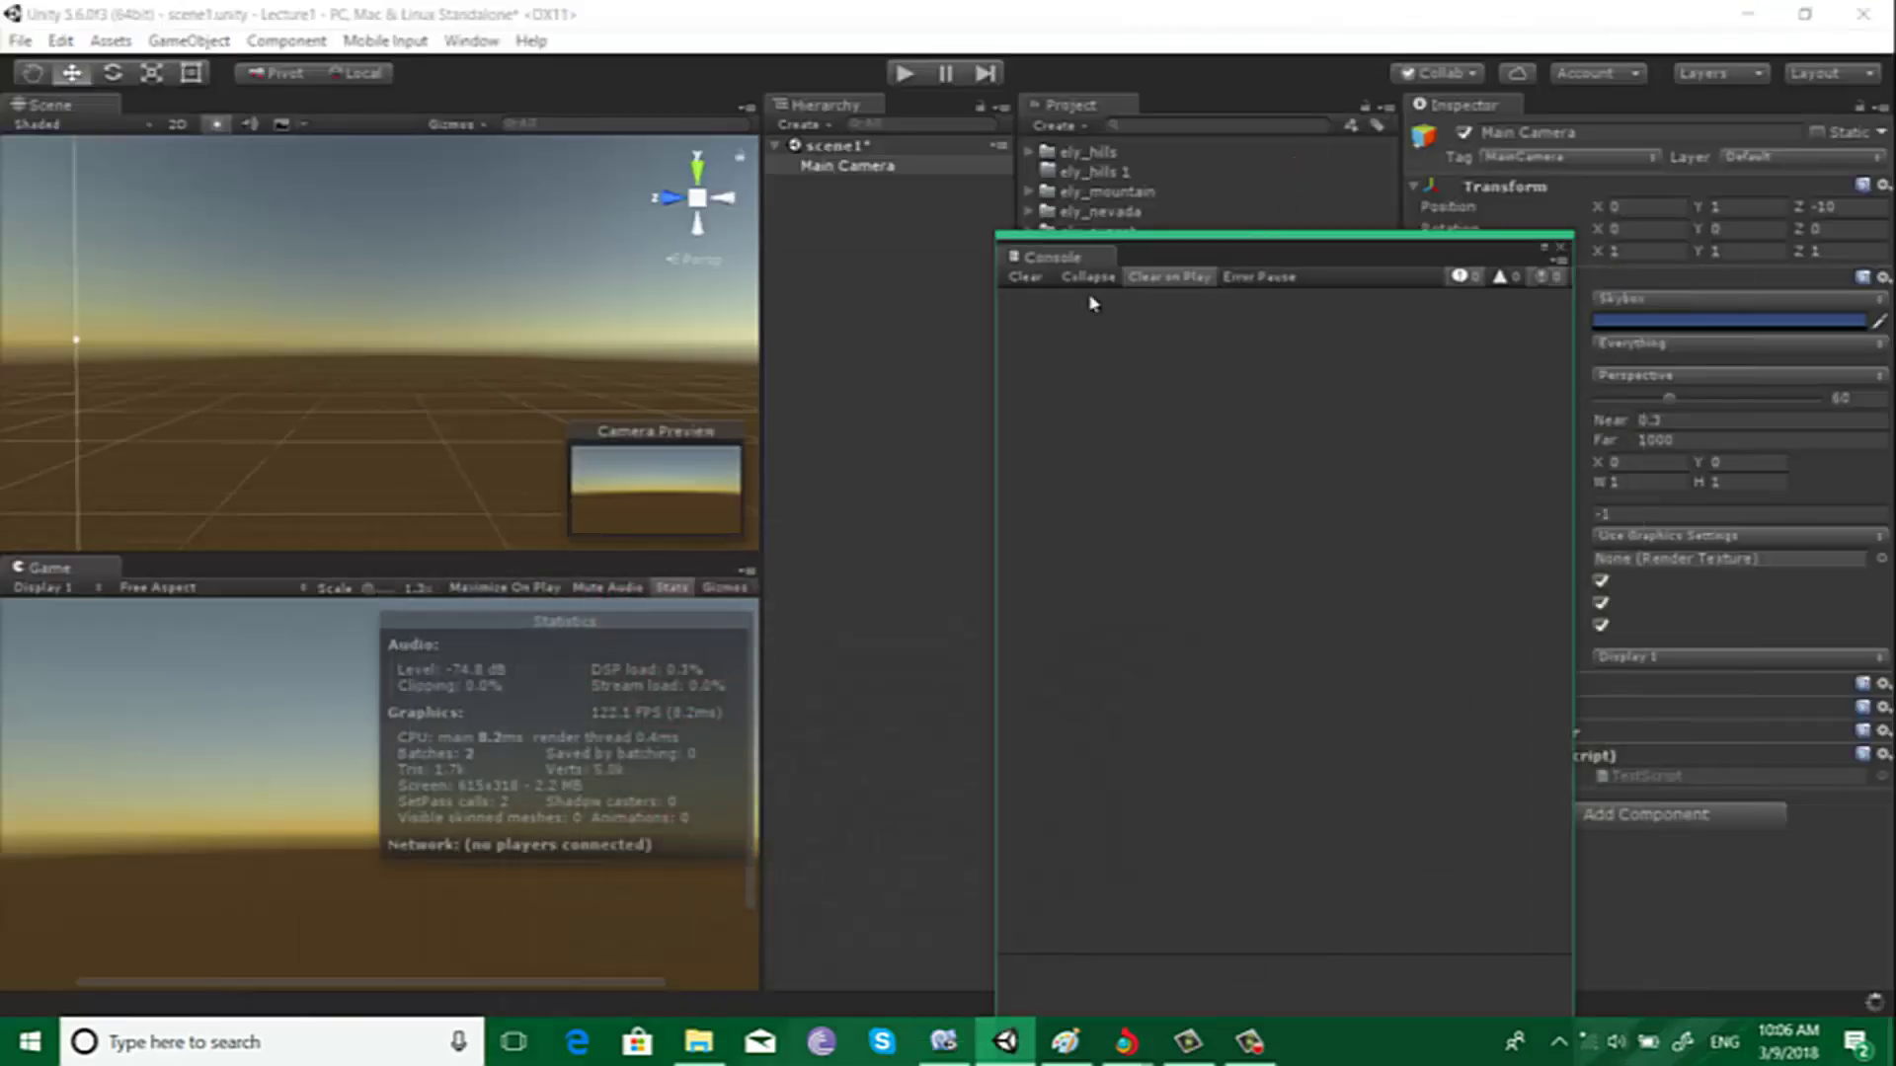
left_click(902, 77)
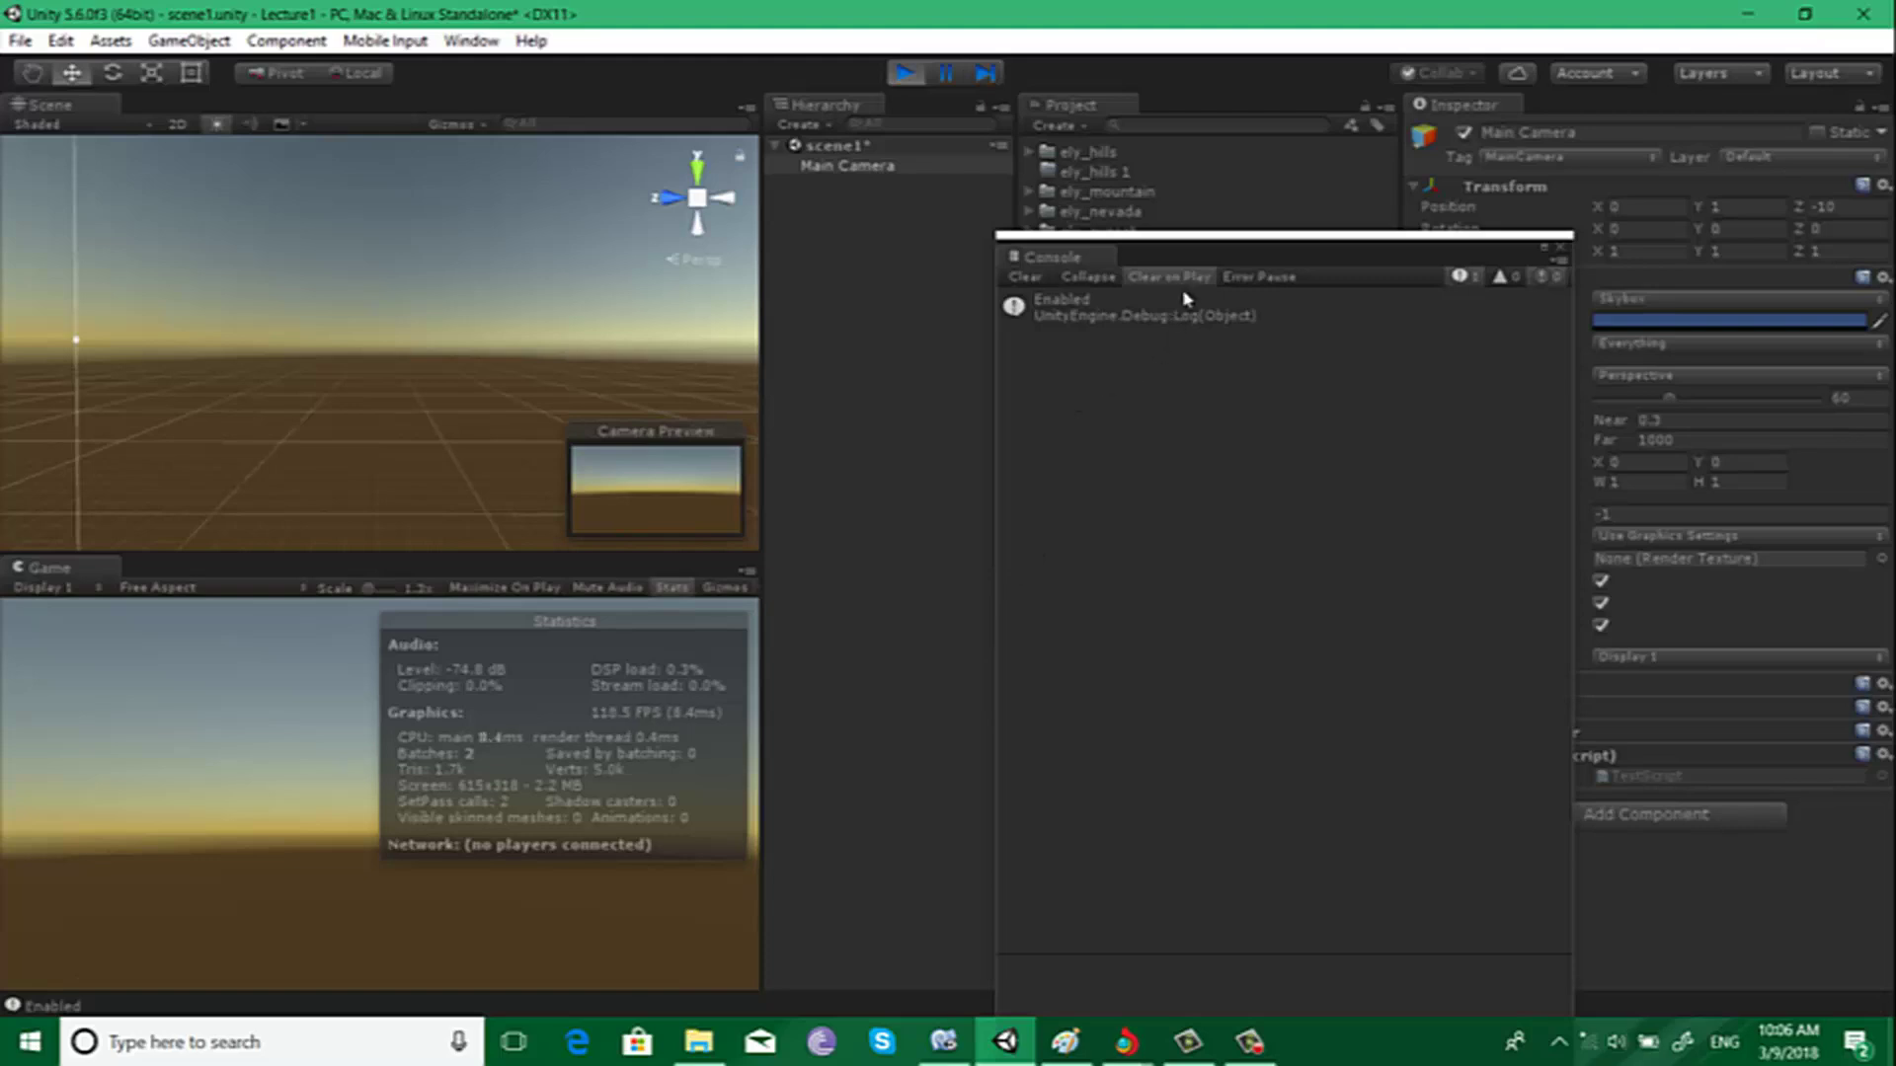
left_click_drag(1203, 258, 1223, 369)
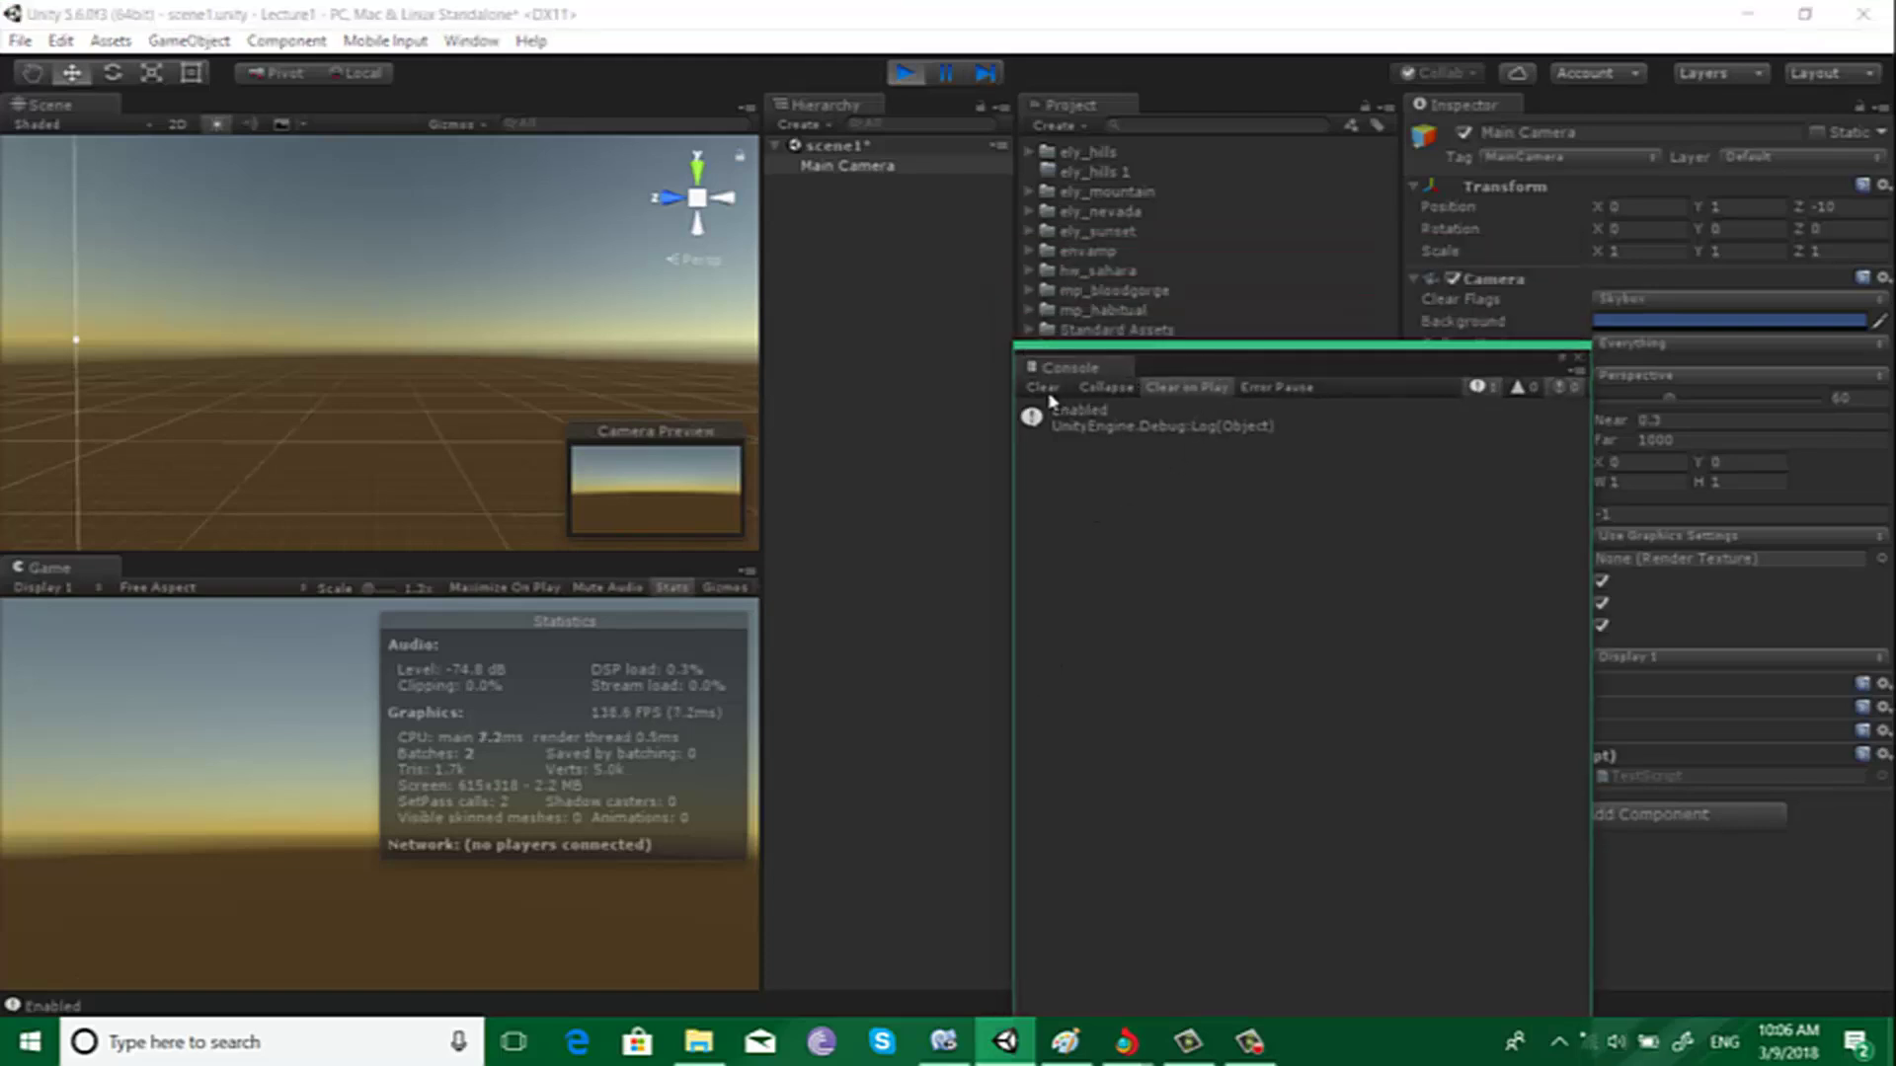
left_click(1045, 388)
left_click(908, 168)
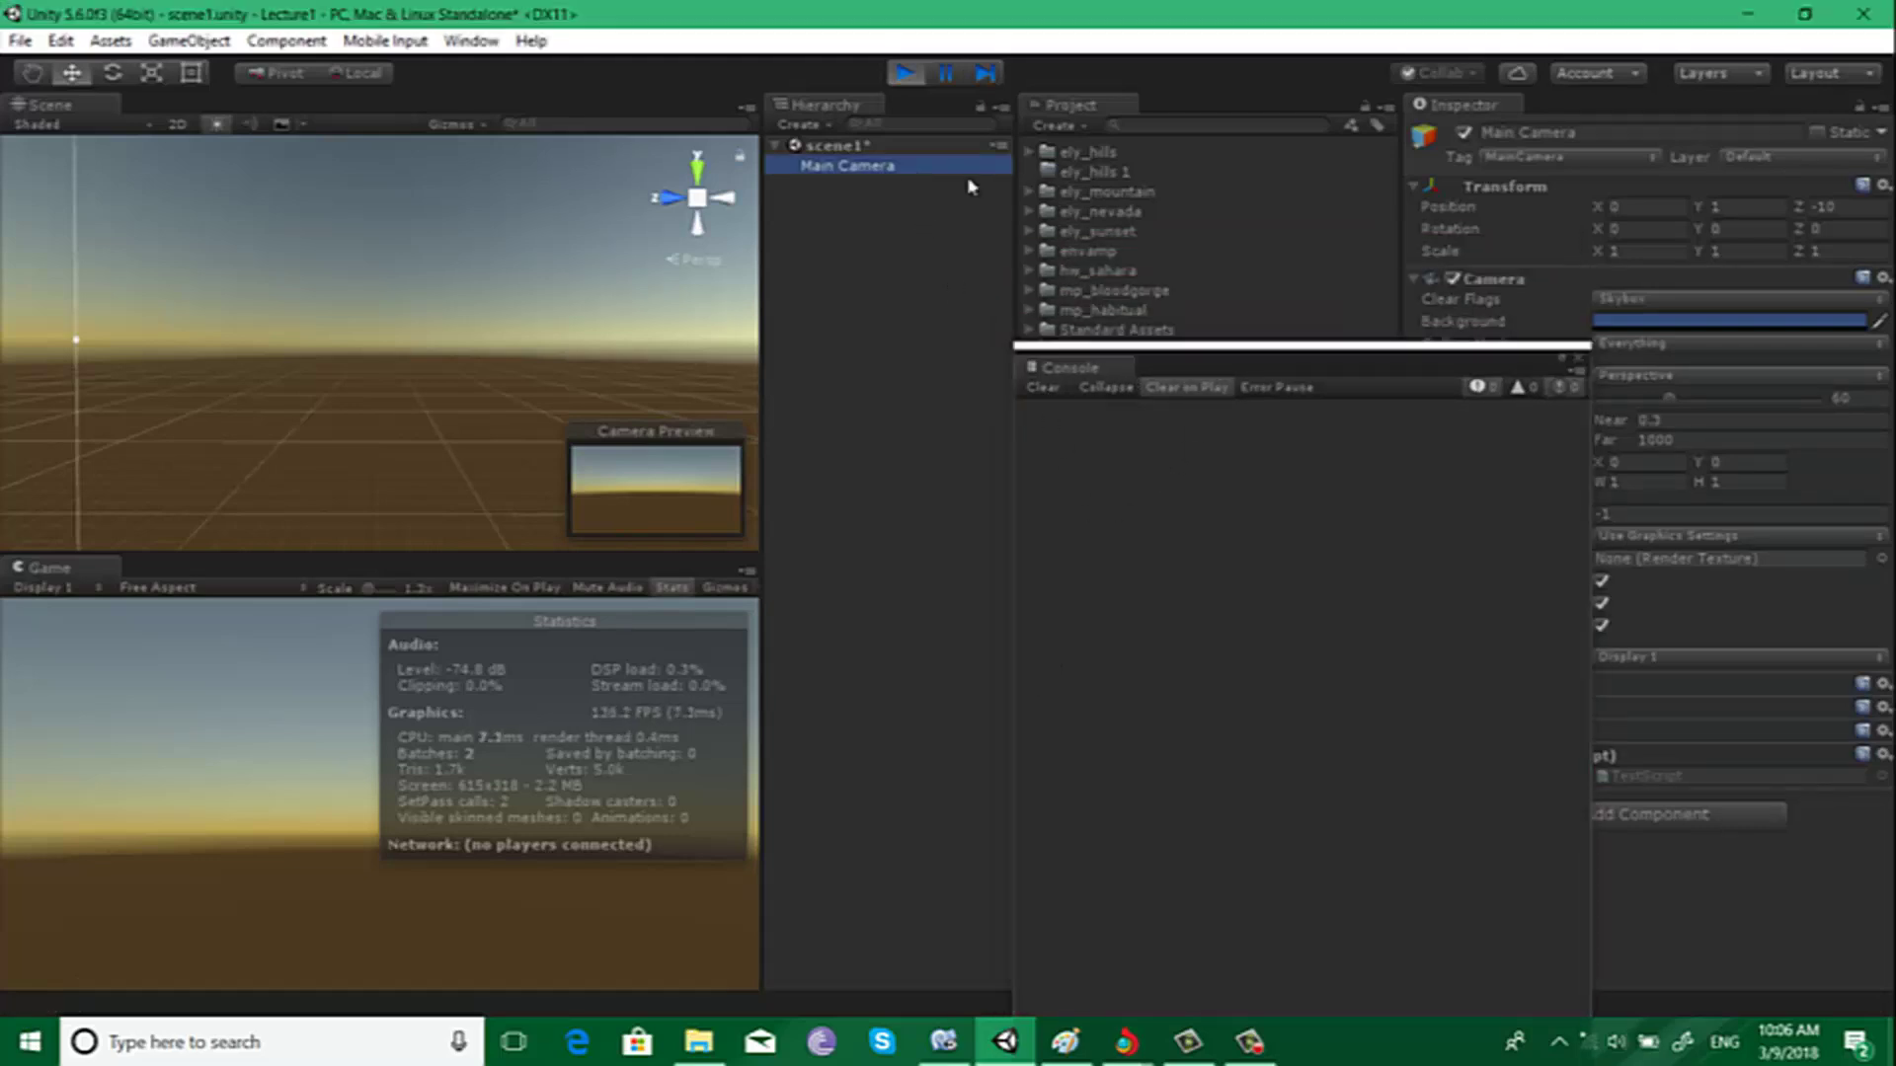
Step: Toggle Main Camera off, on, and off to see Disabled and Enabled logs, then stop Play
left_click(1464, 134)
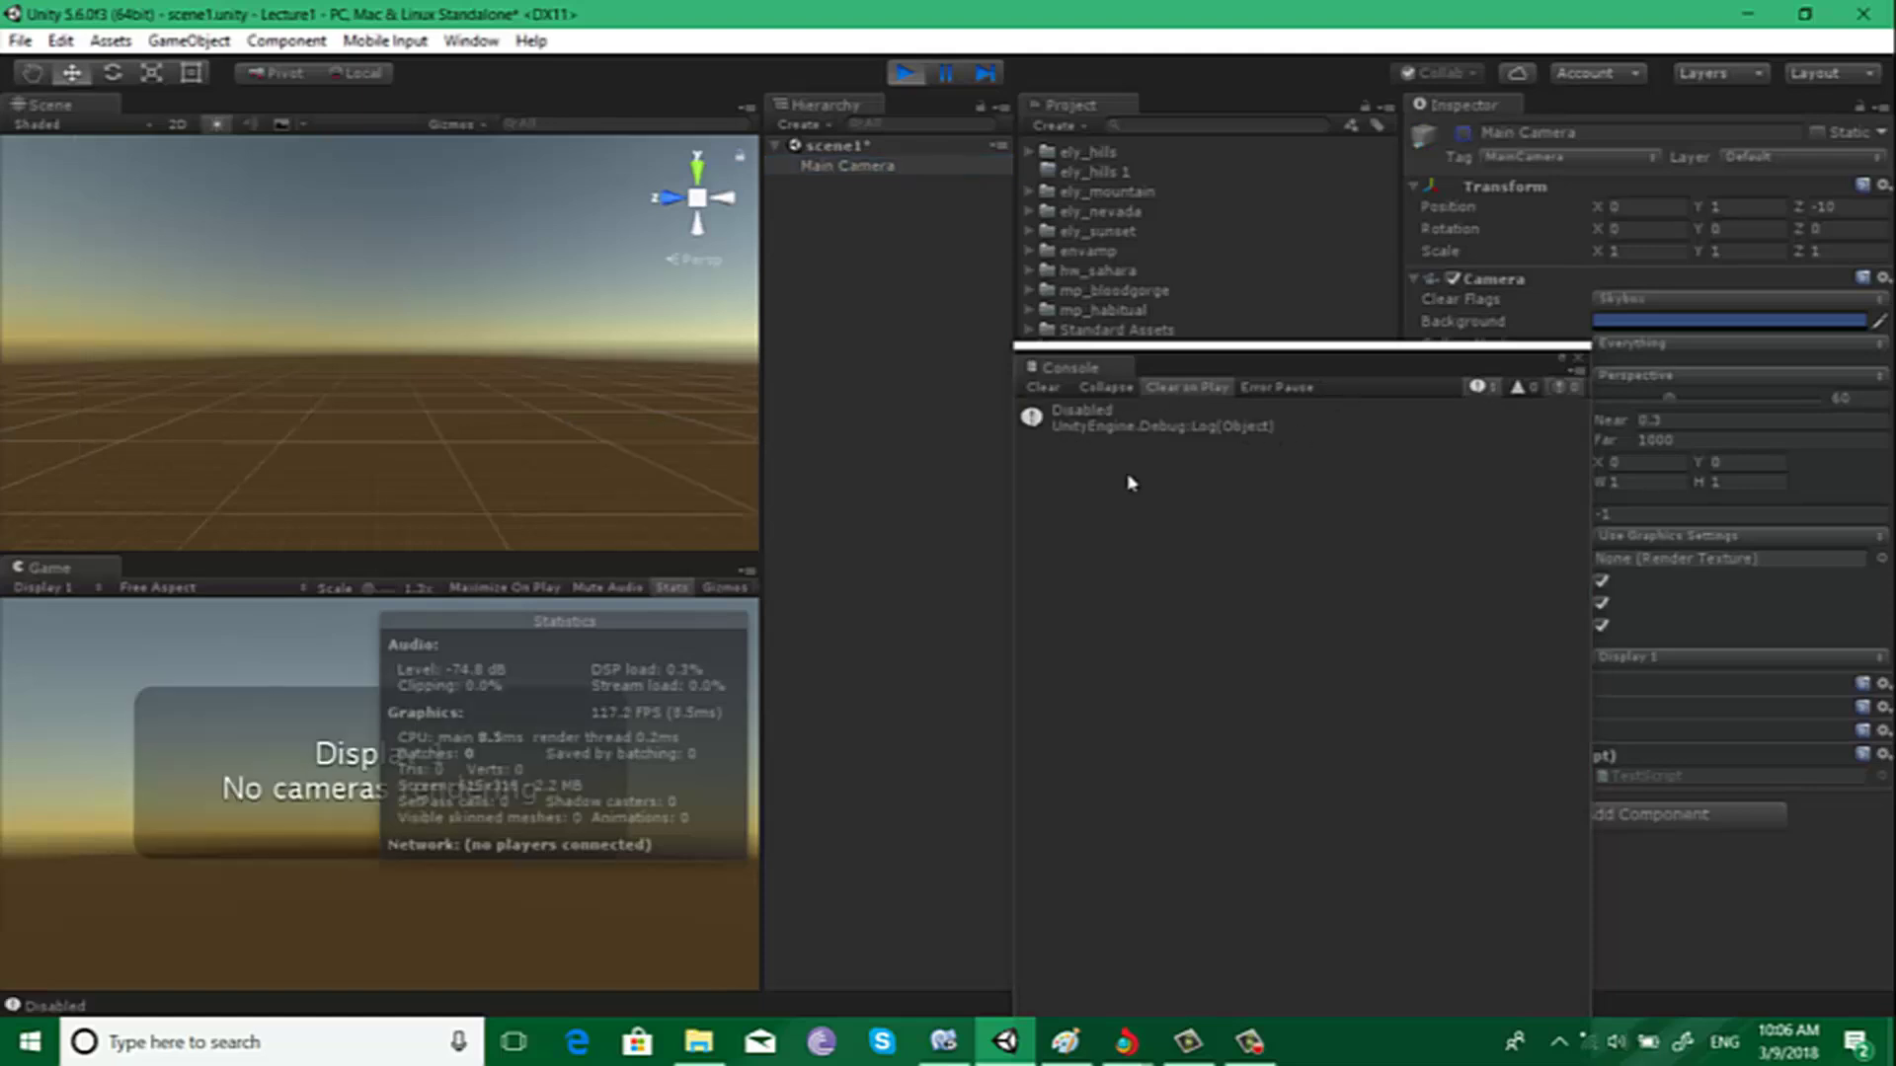
left_click(1042, 388)
left_click(1464, 133)
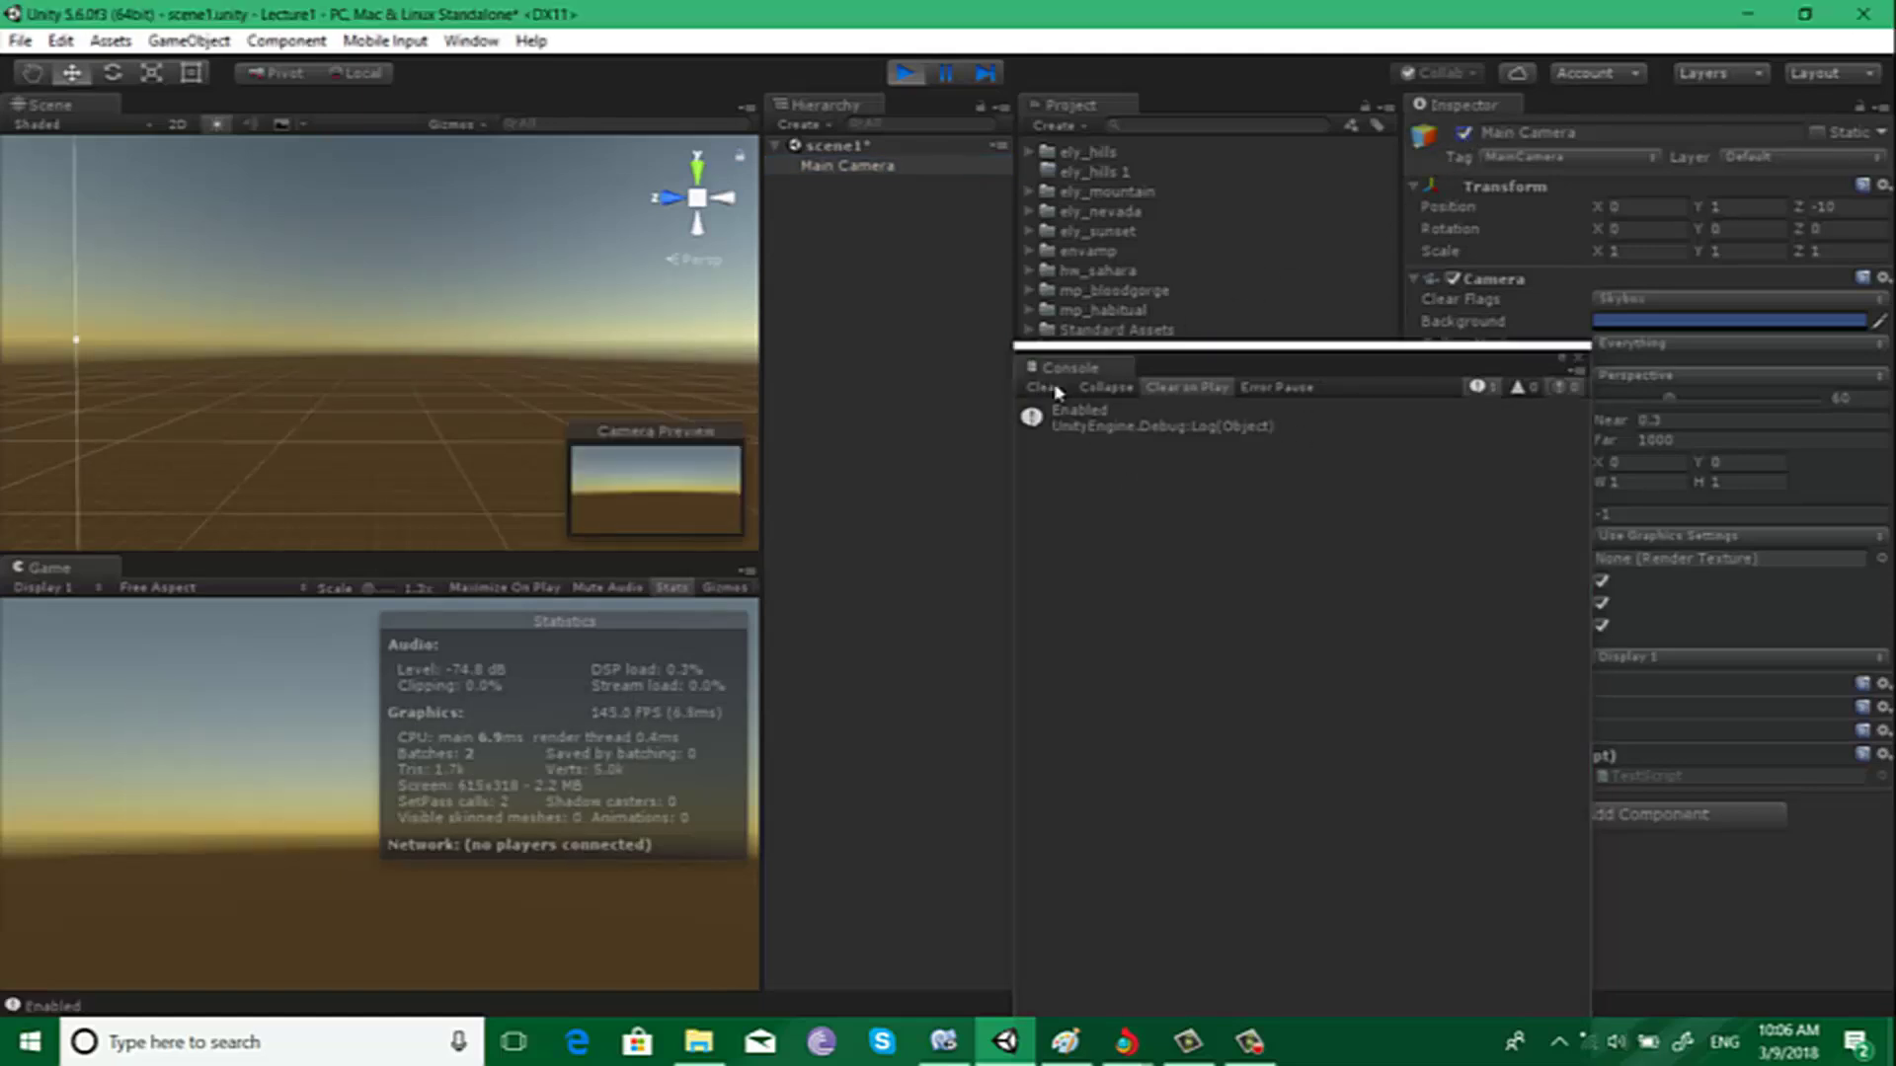
left_click(1043, 388)
left_click(1464, 134)
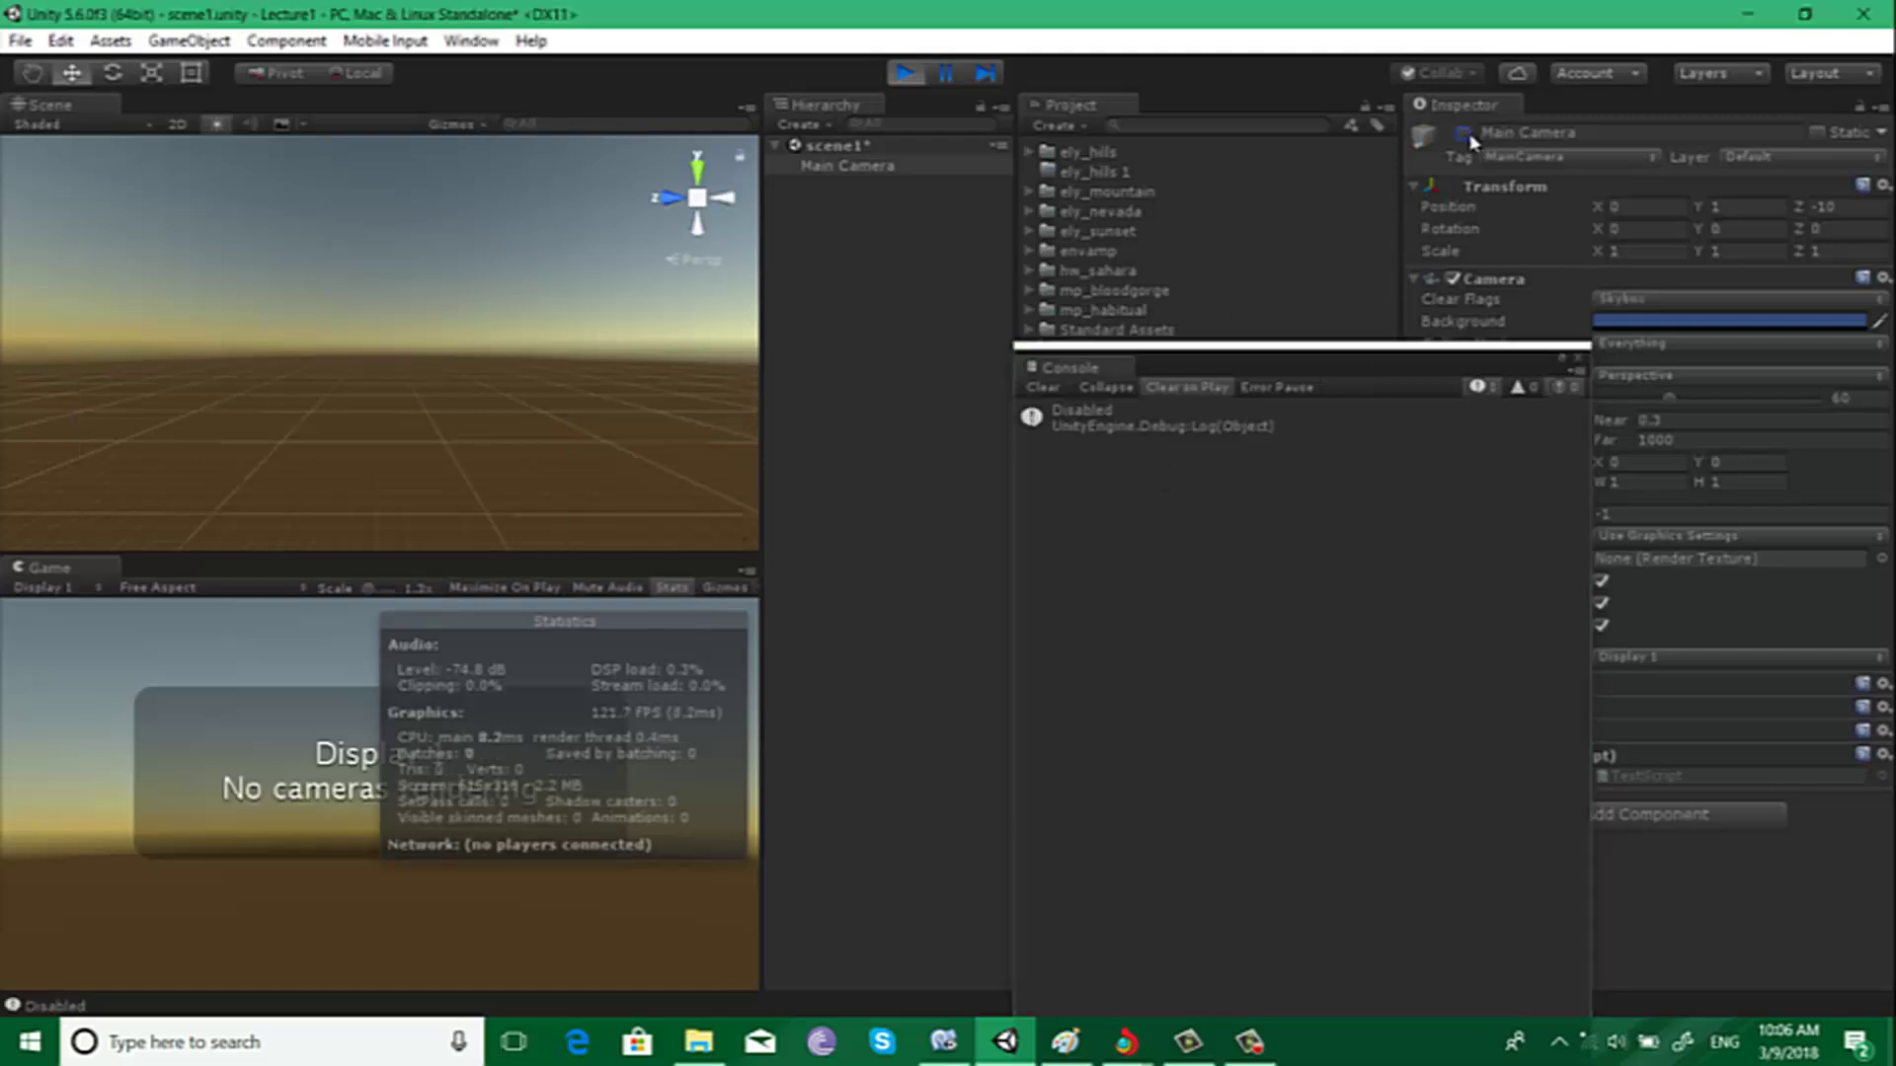
left_click(1043, 386)
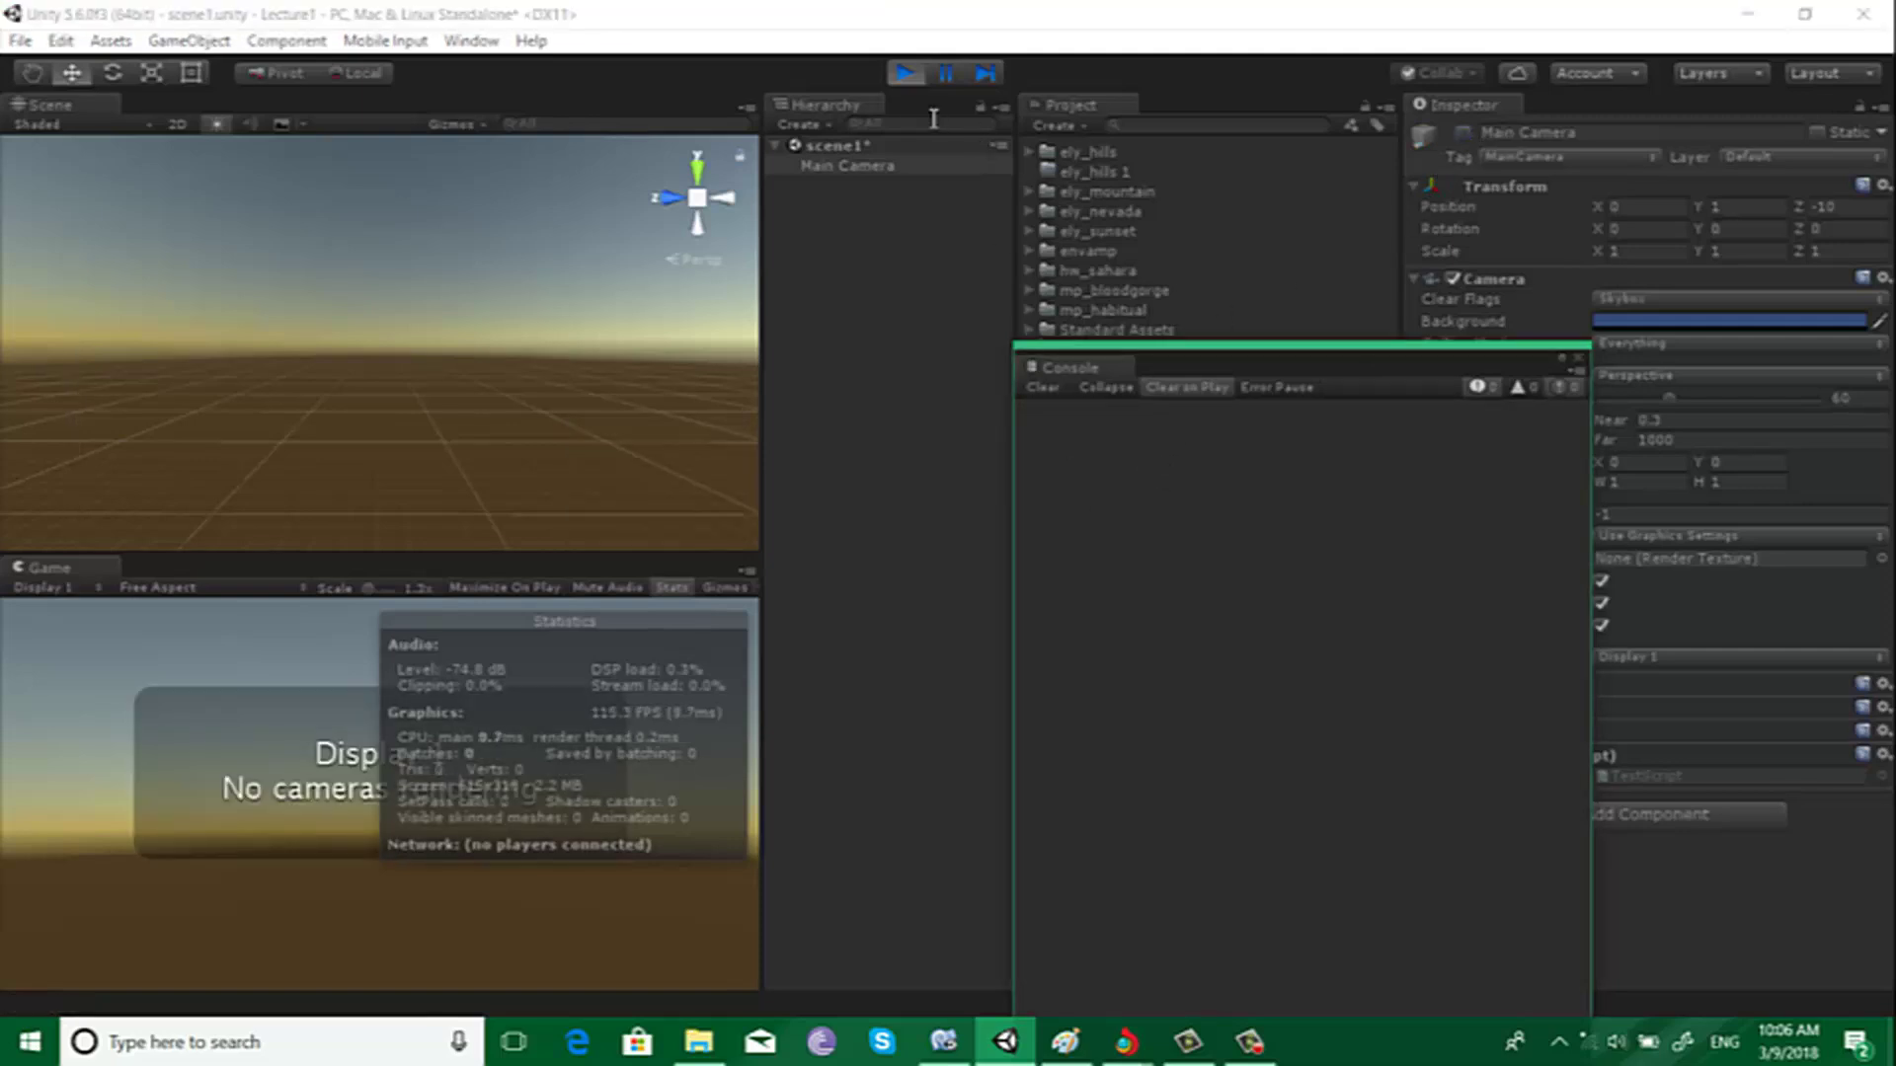
left_click(904, 73)
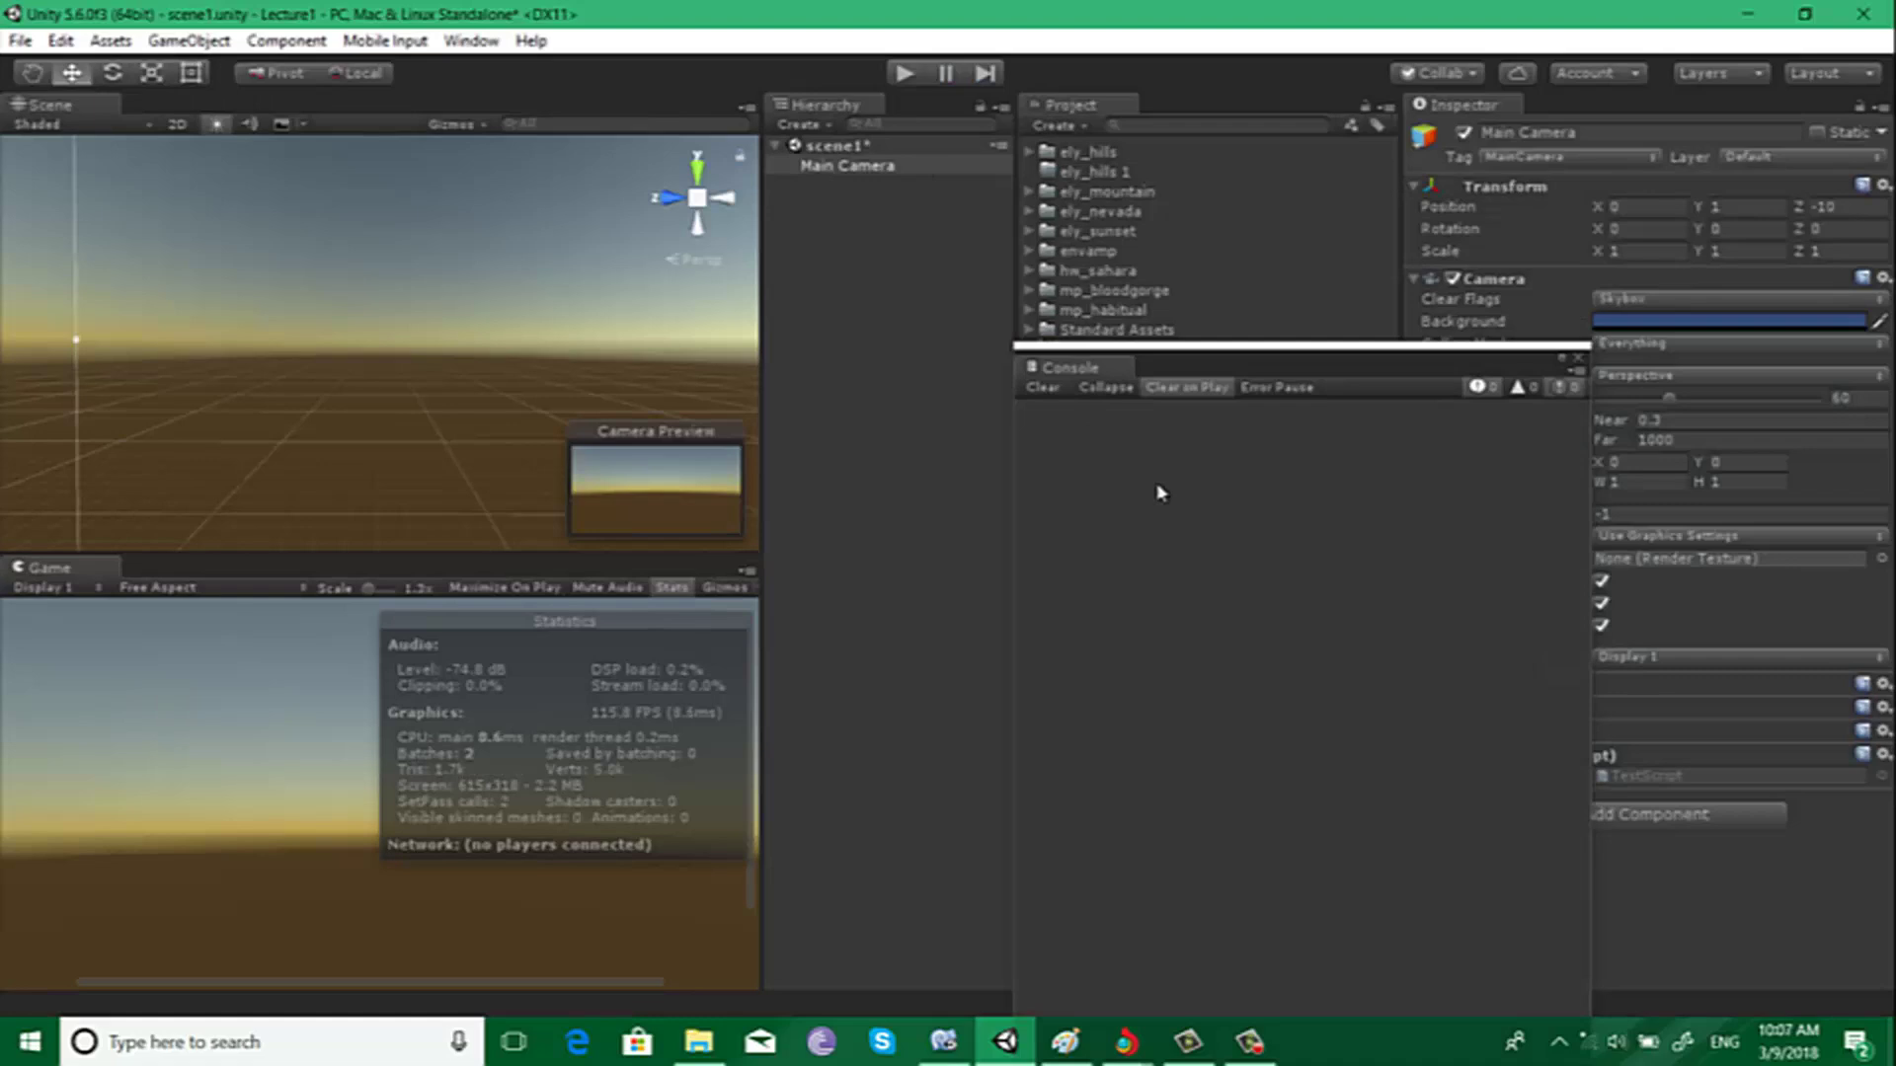
left_click(888, 166)
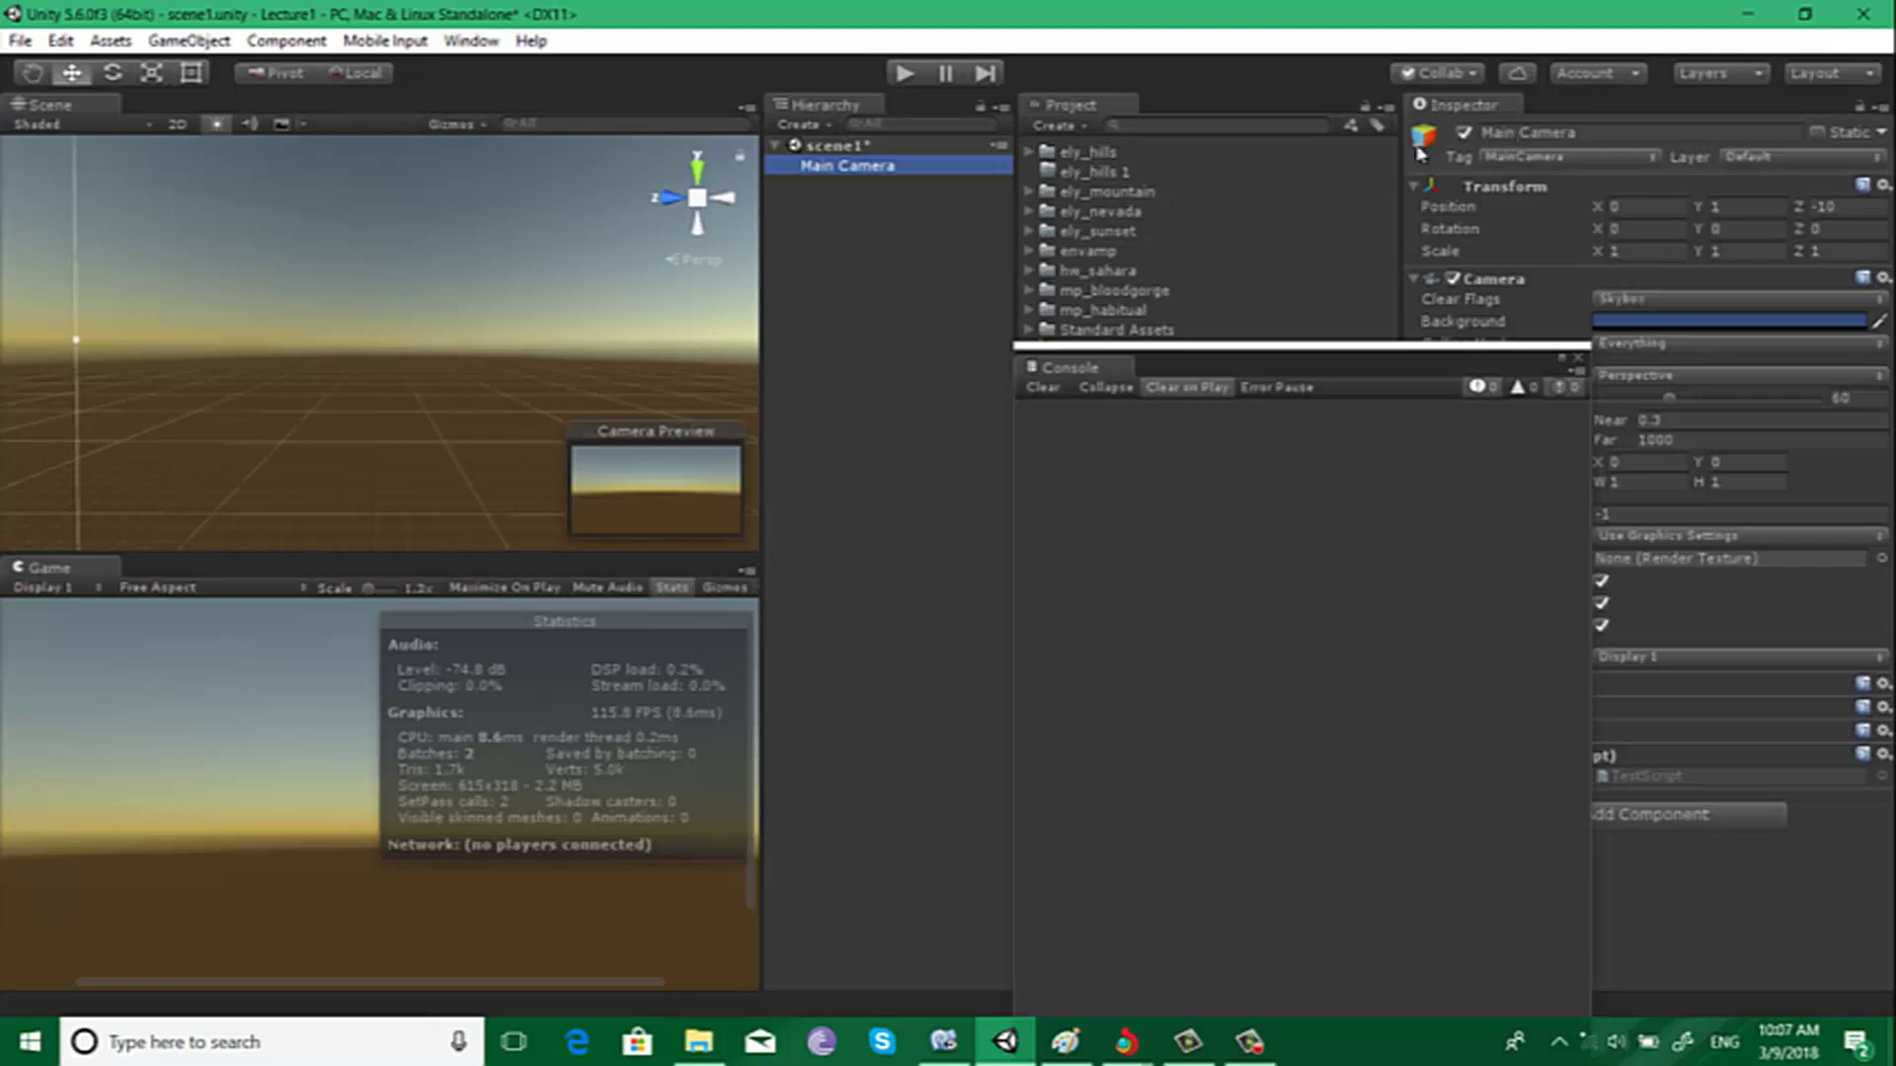
mouse_move(1126, 1045)
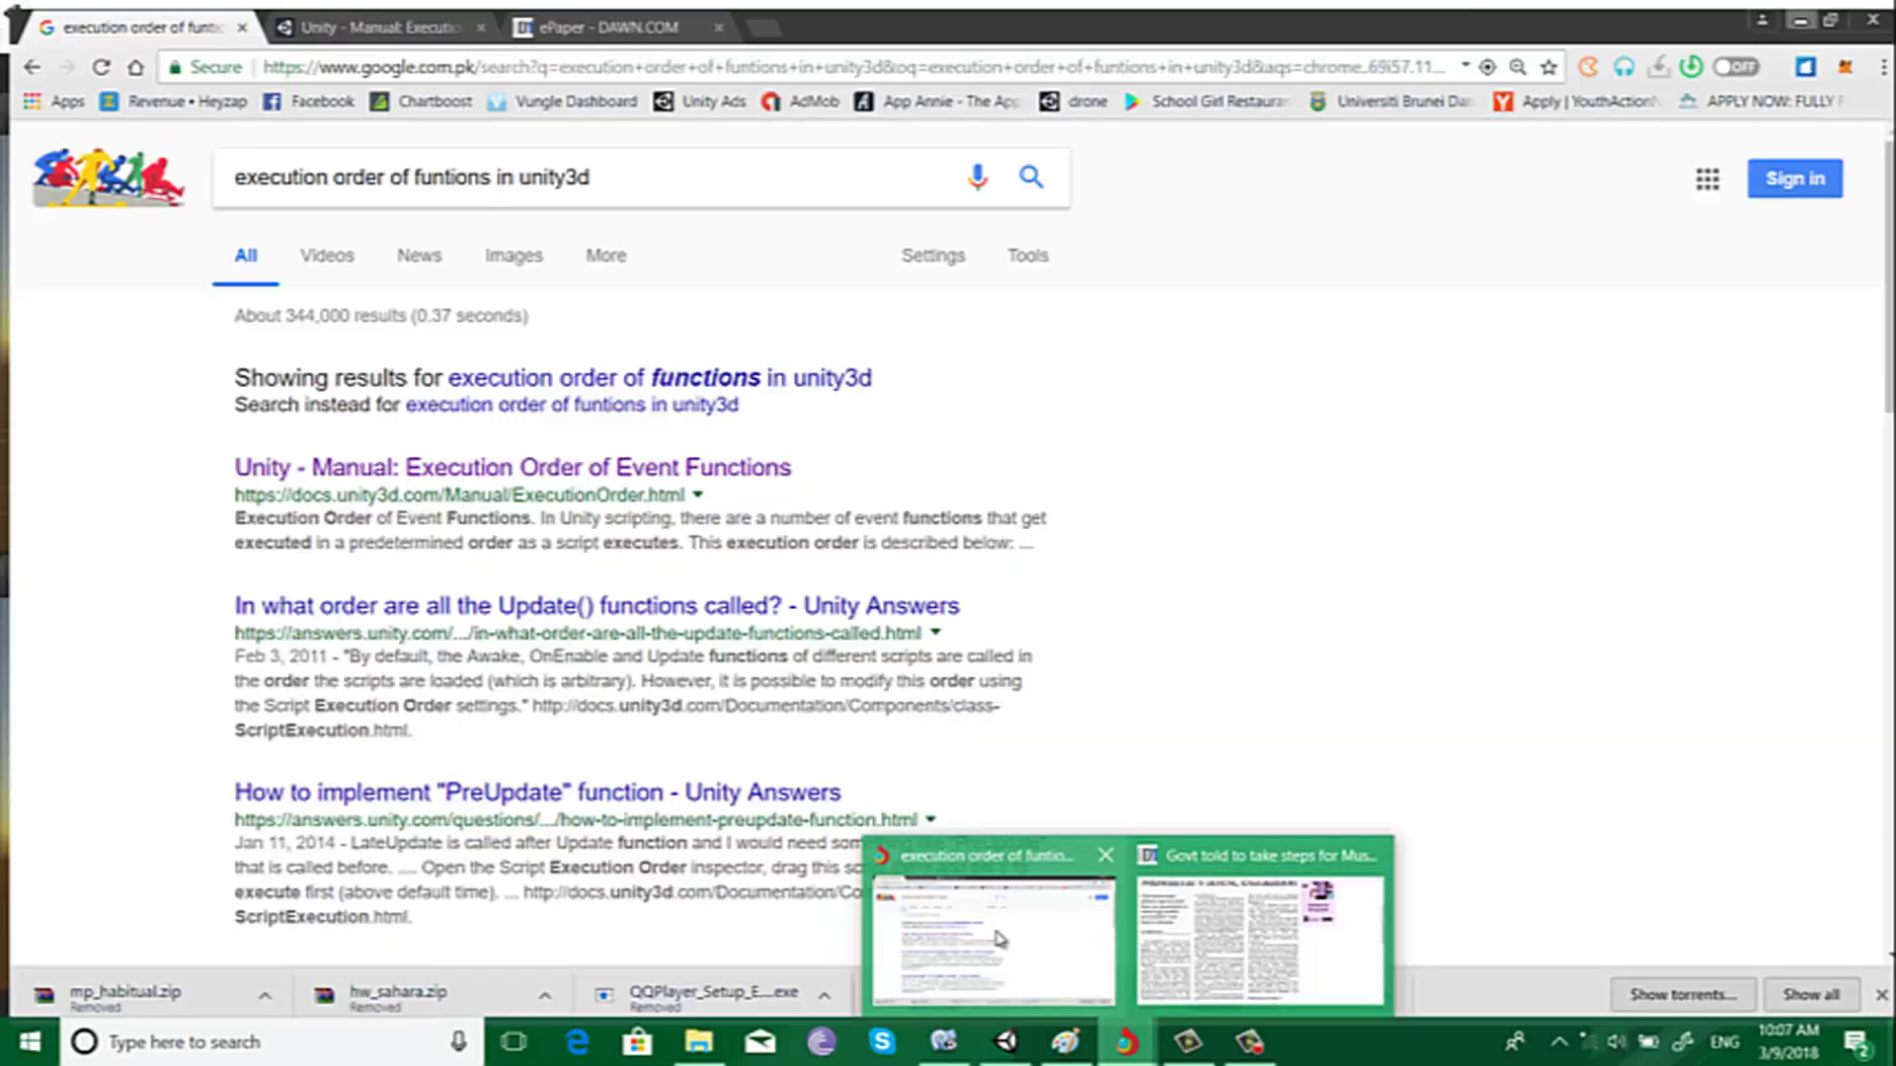
Step: Scroll through the event-function execution order flowchart on the Unity Manual page
left_click(999, 938)
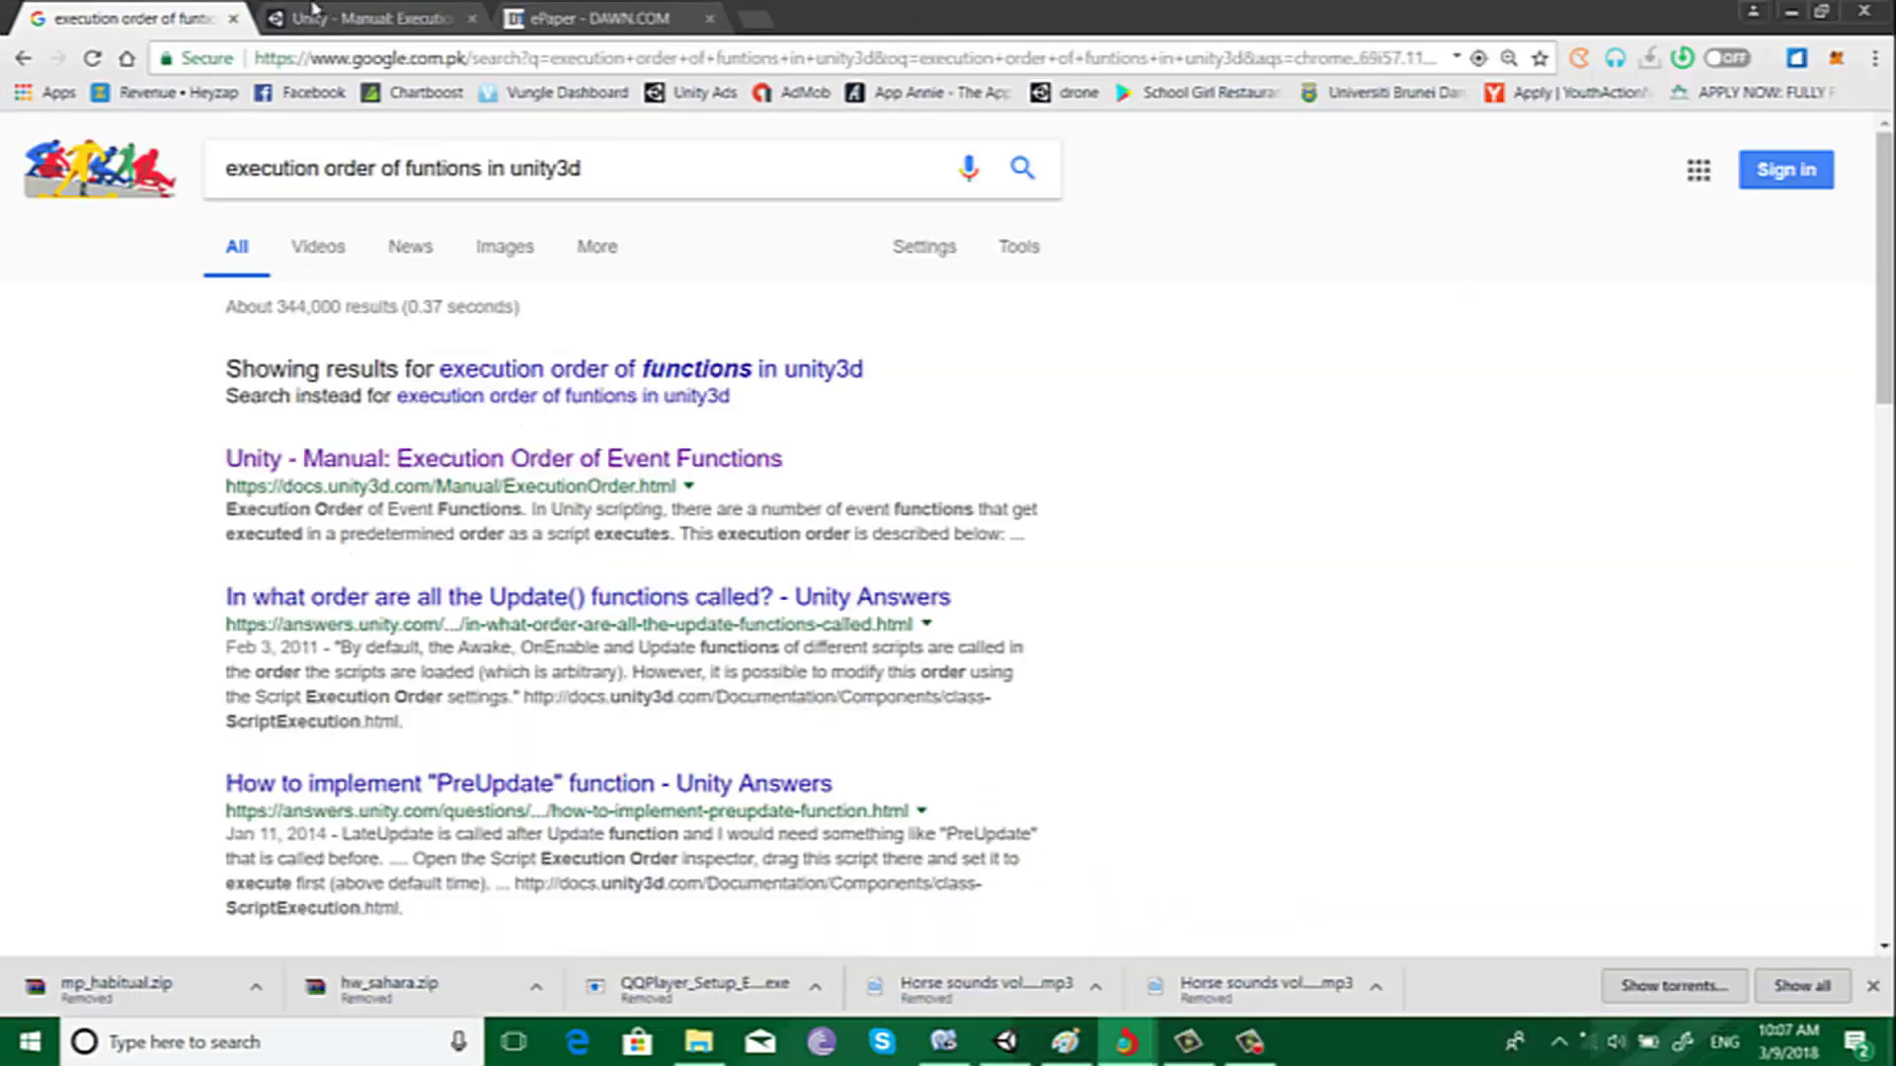
left_click(365, 18)
scroll(1197, 434, "down", 1)
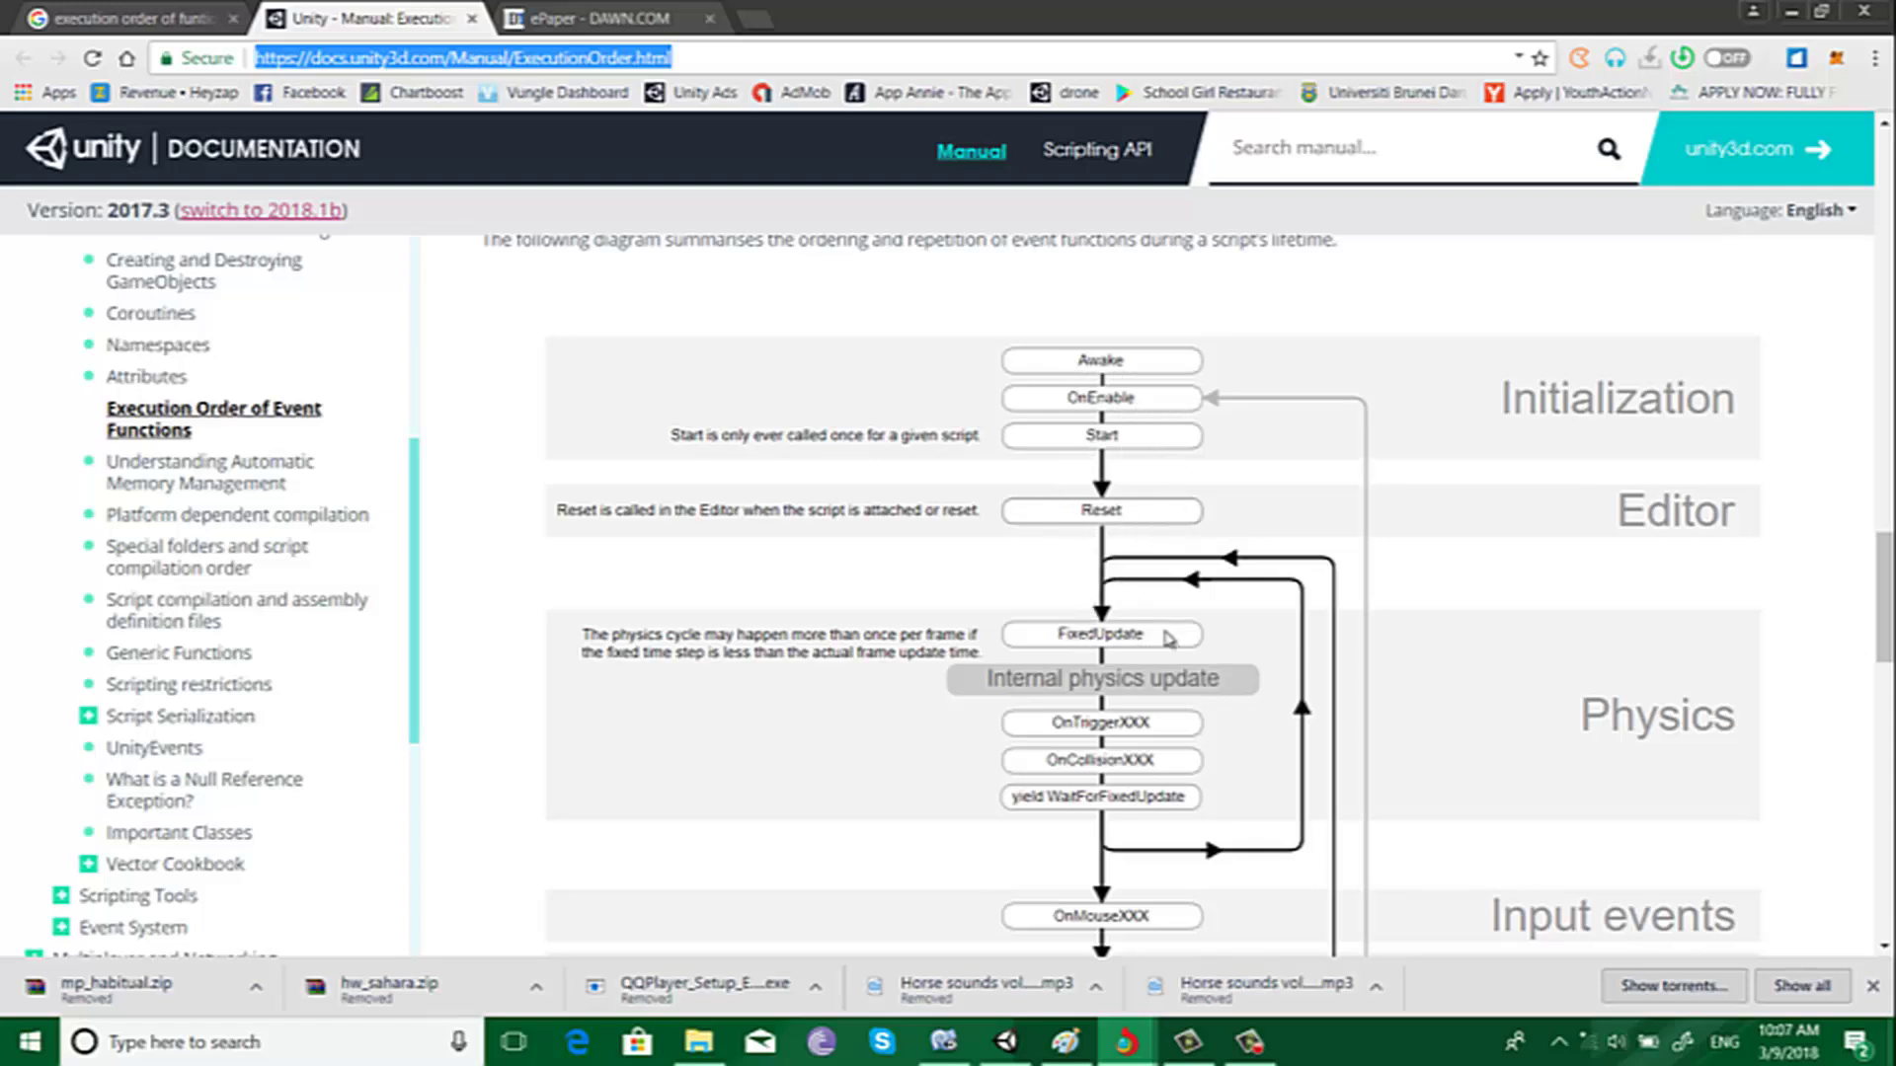
scroll(1202, 634, "down", 1)
scroll(1202, 634, "down", 3)
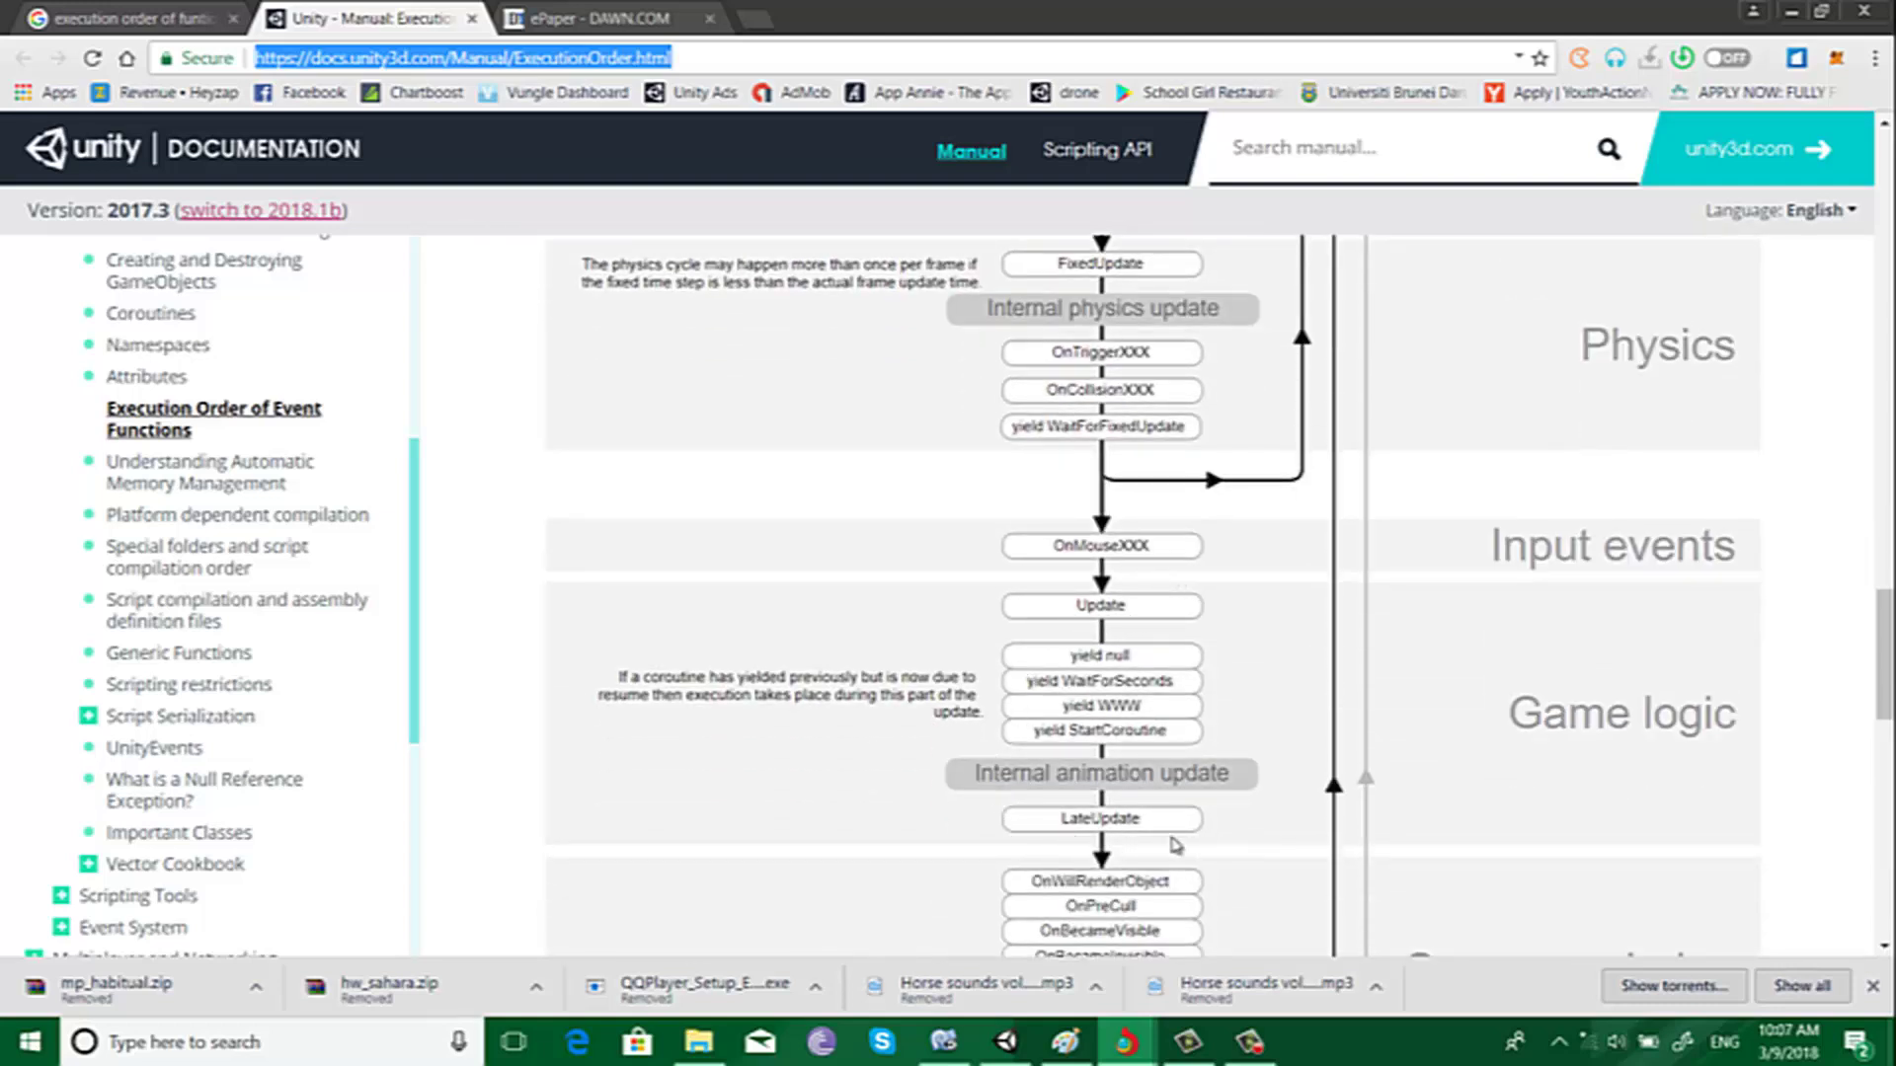
scroll(1170, 839, "down", 3)
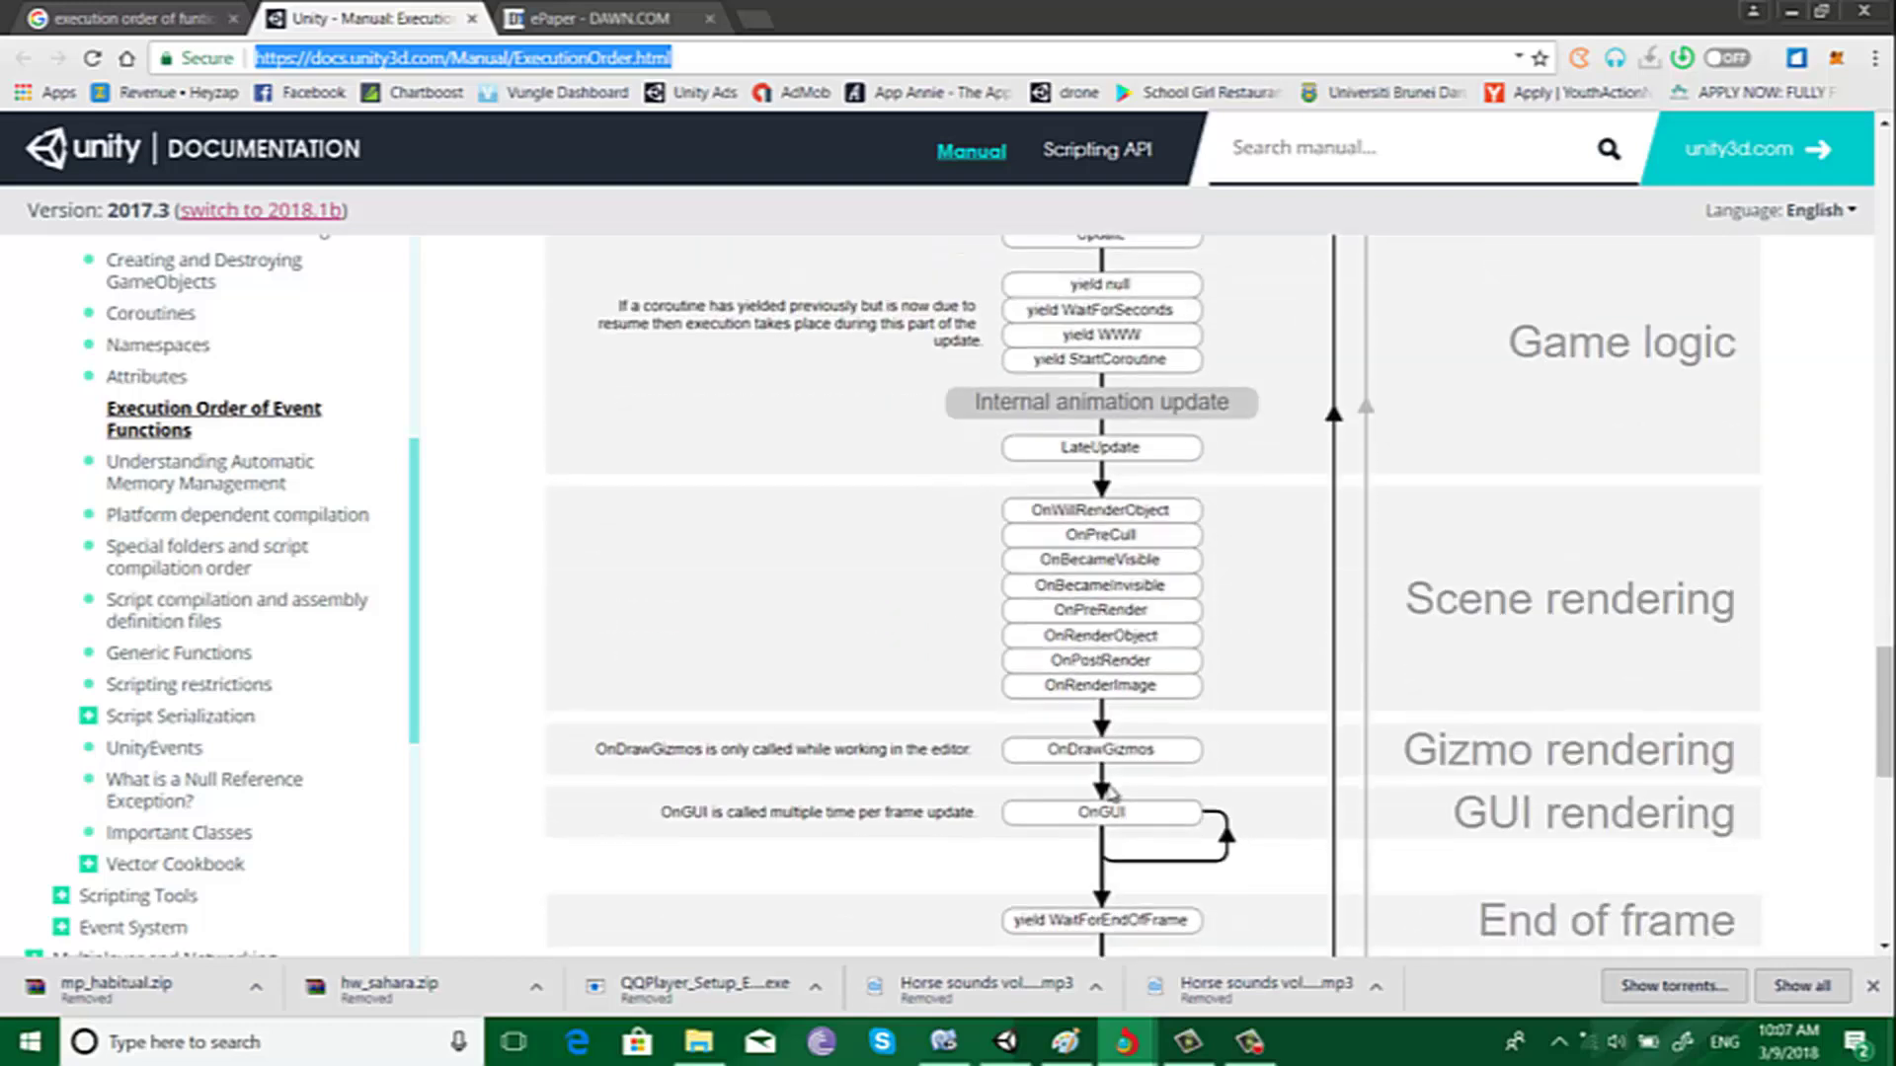
scroll(1111, 790, "down", 1)
scroll(1112, 751, "down", 1)
scroll(1113, 747, "down", 1)
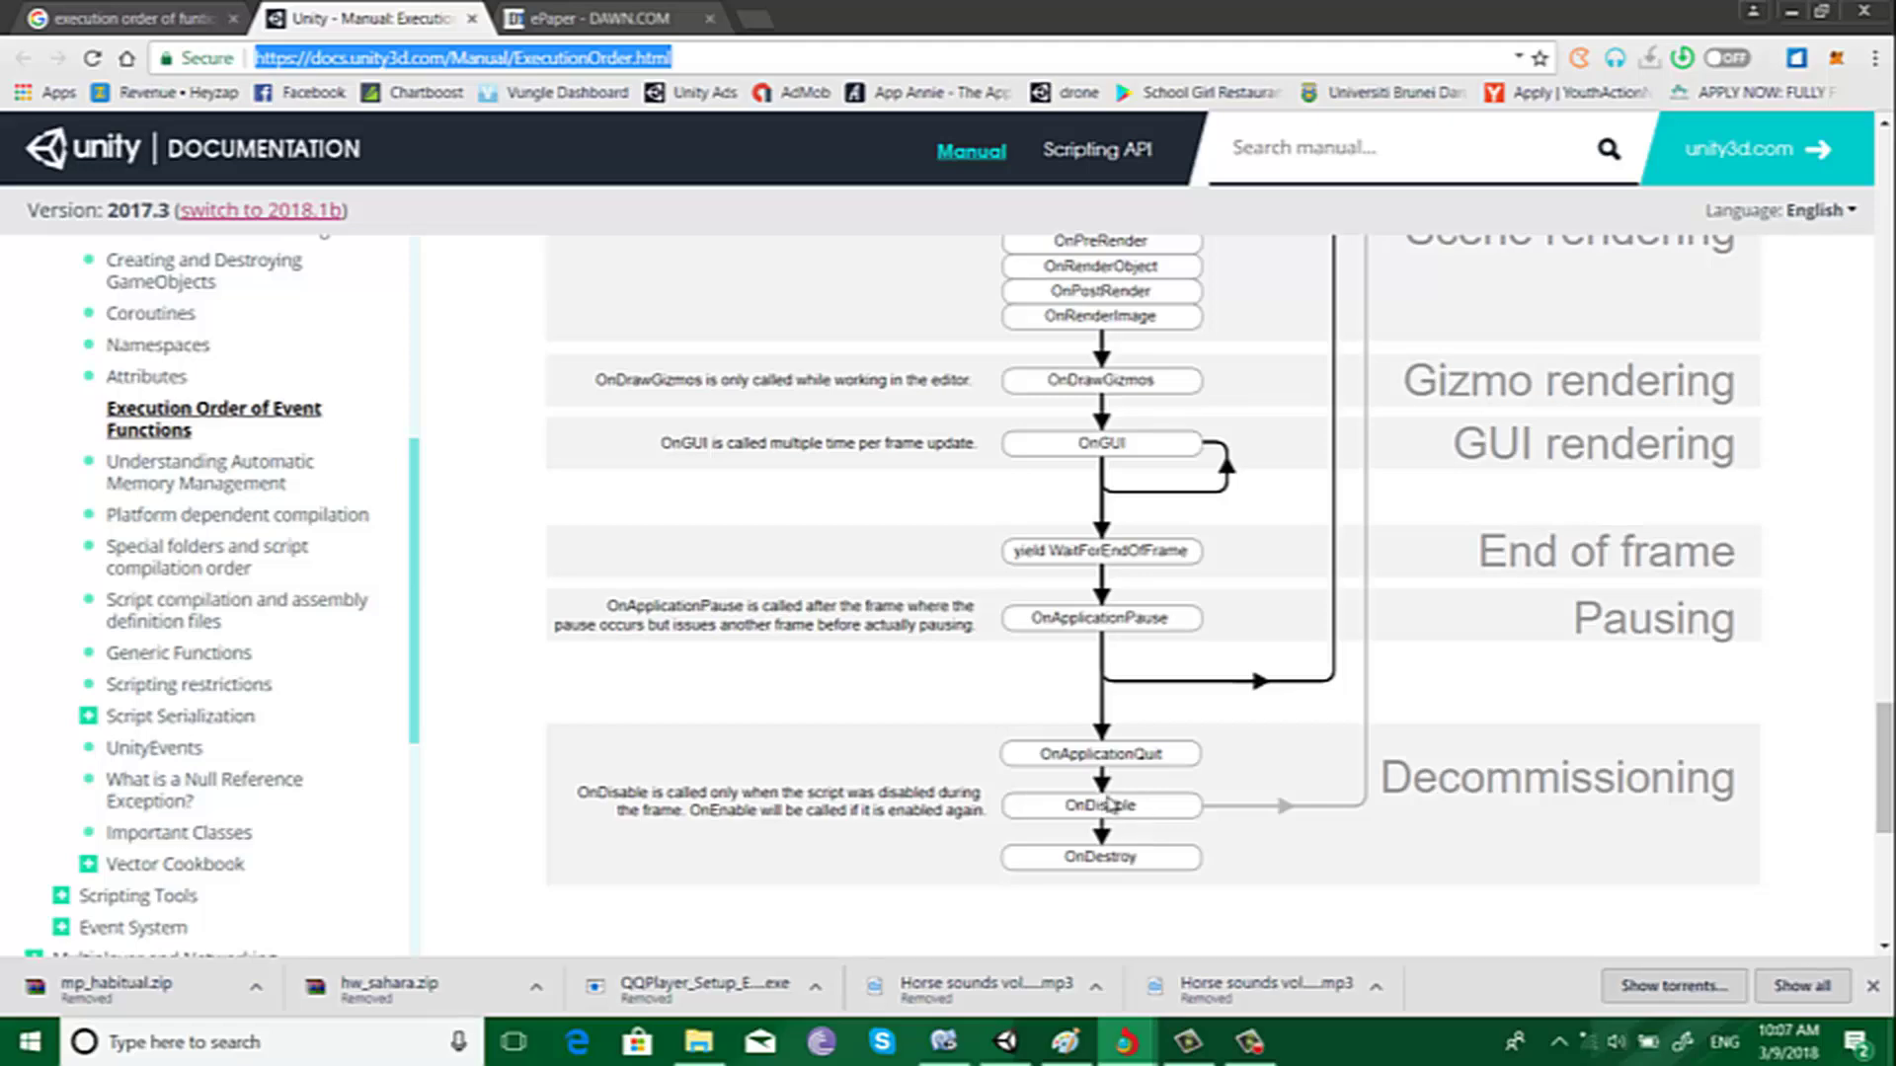
scroll(1131, 538, "up", 3)
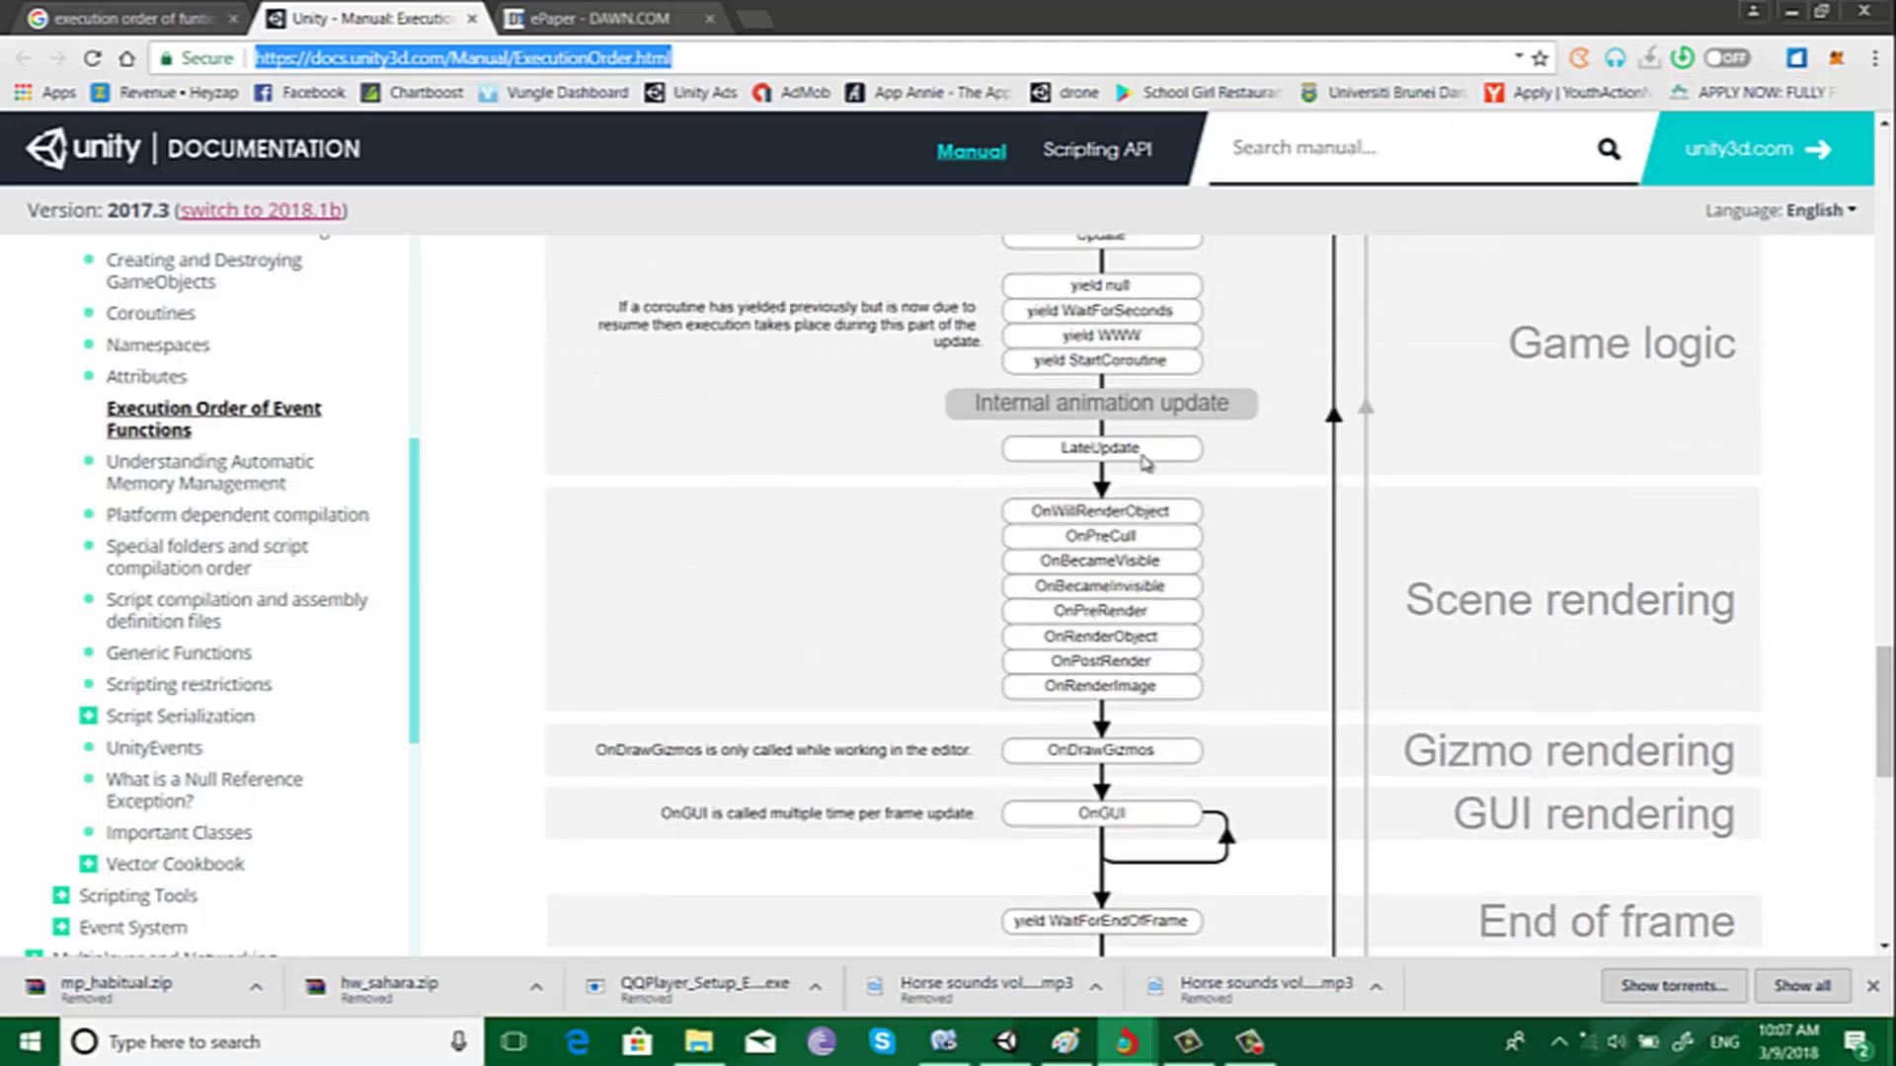
scroll(1146, 462, "up", 6)
scroll(1146, 454, "down", 4)
scroll(1145, 450, "down", 4)
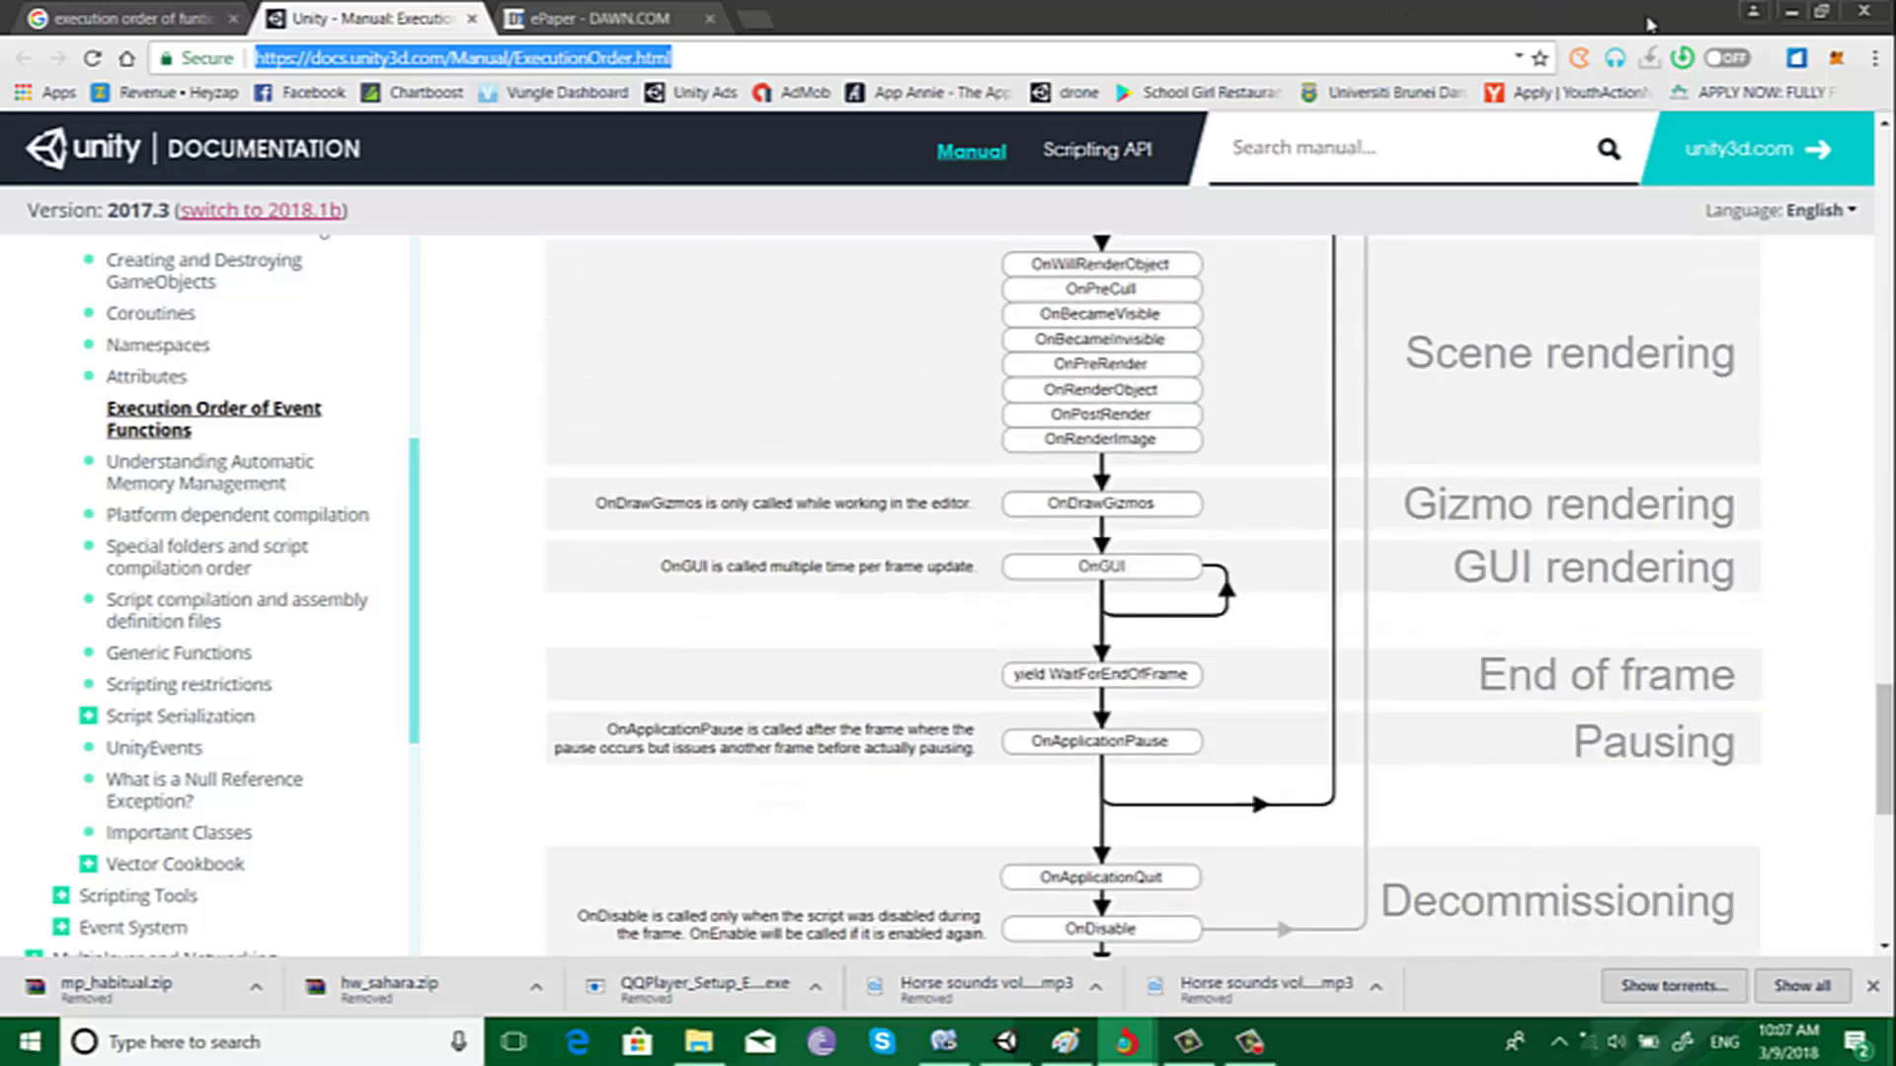
Step: Float the Unity Console, then delete lines 7–13 (OnEnable and OnDisable) from TestScript
left_click(1790, 12)
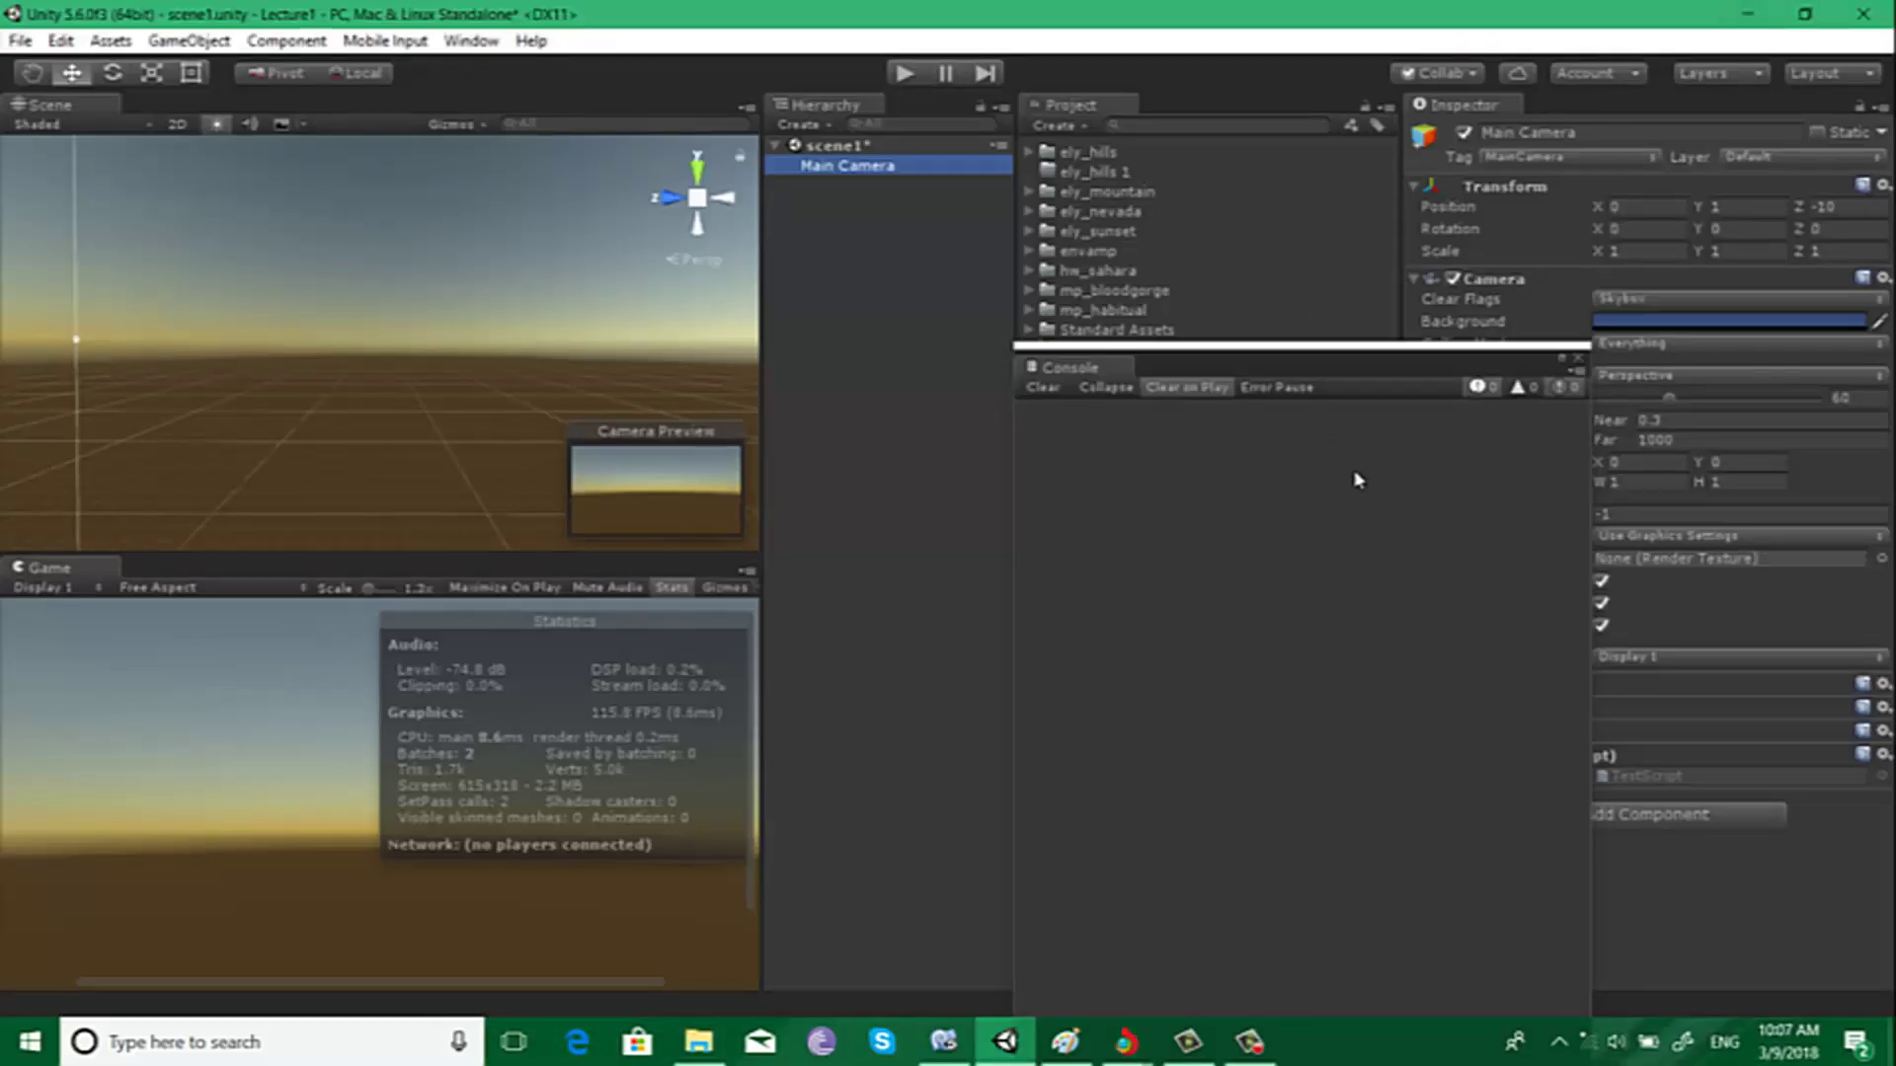
left_click_drag(1464, 367, 1399, 259)
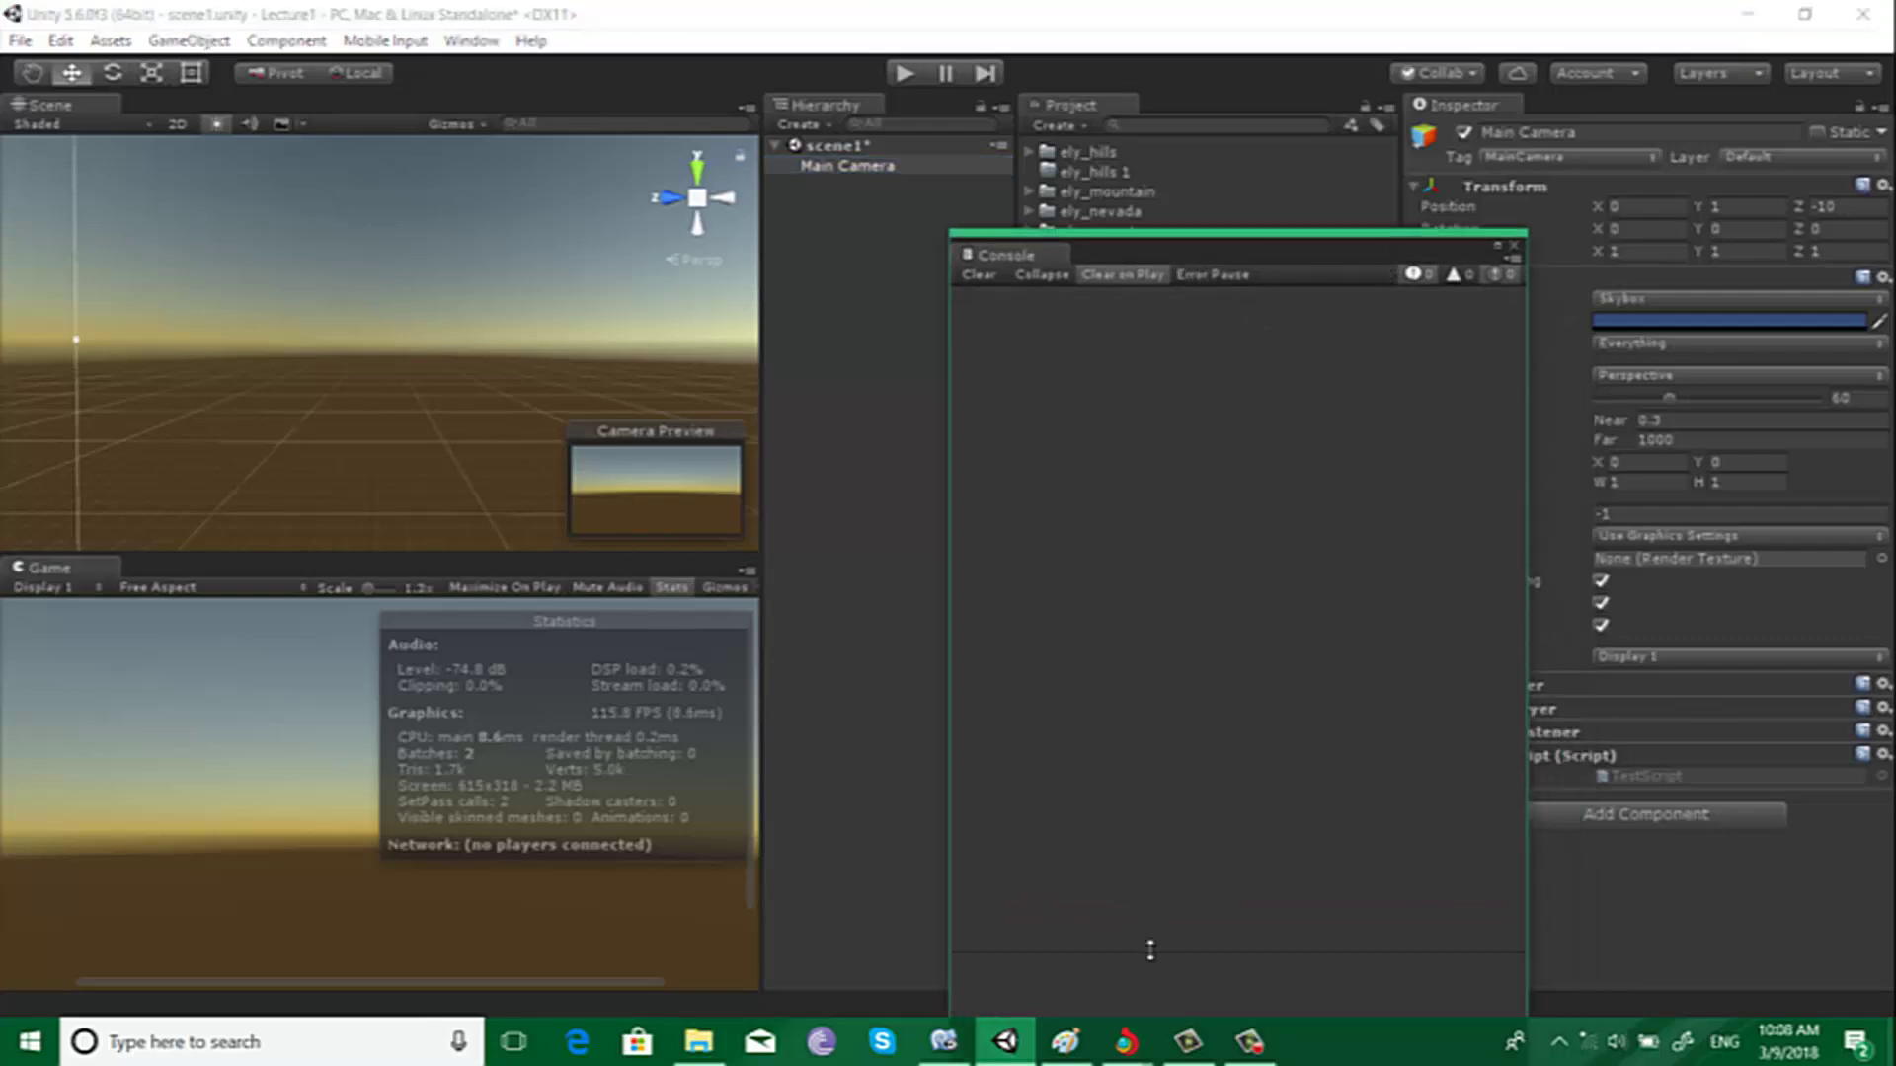
left_click(943, 1042)
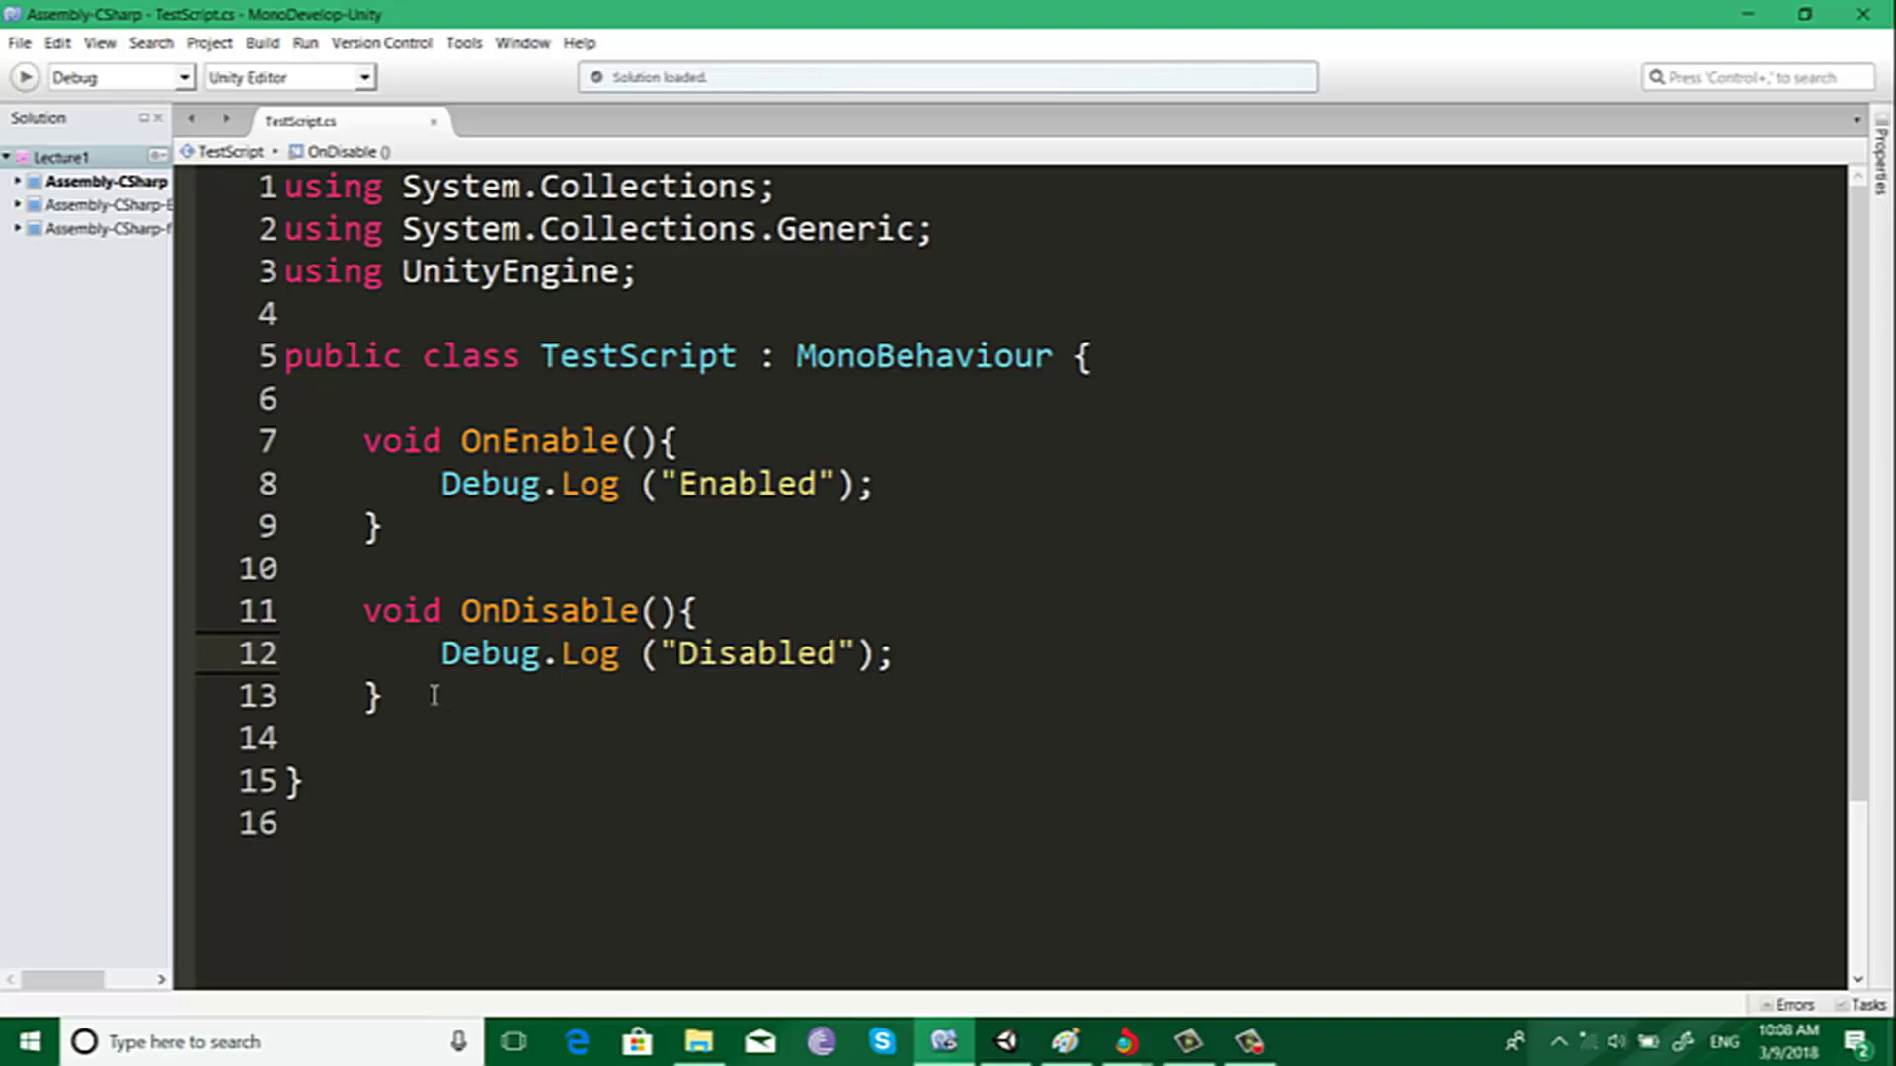
left_click_drag(432, 693, 344, 437)
key("Delete")
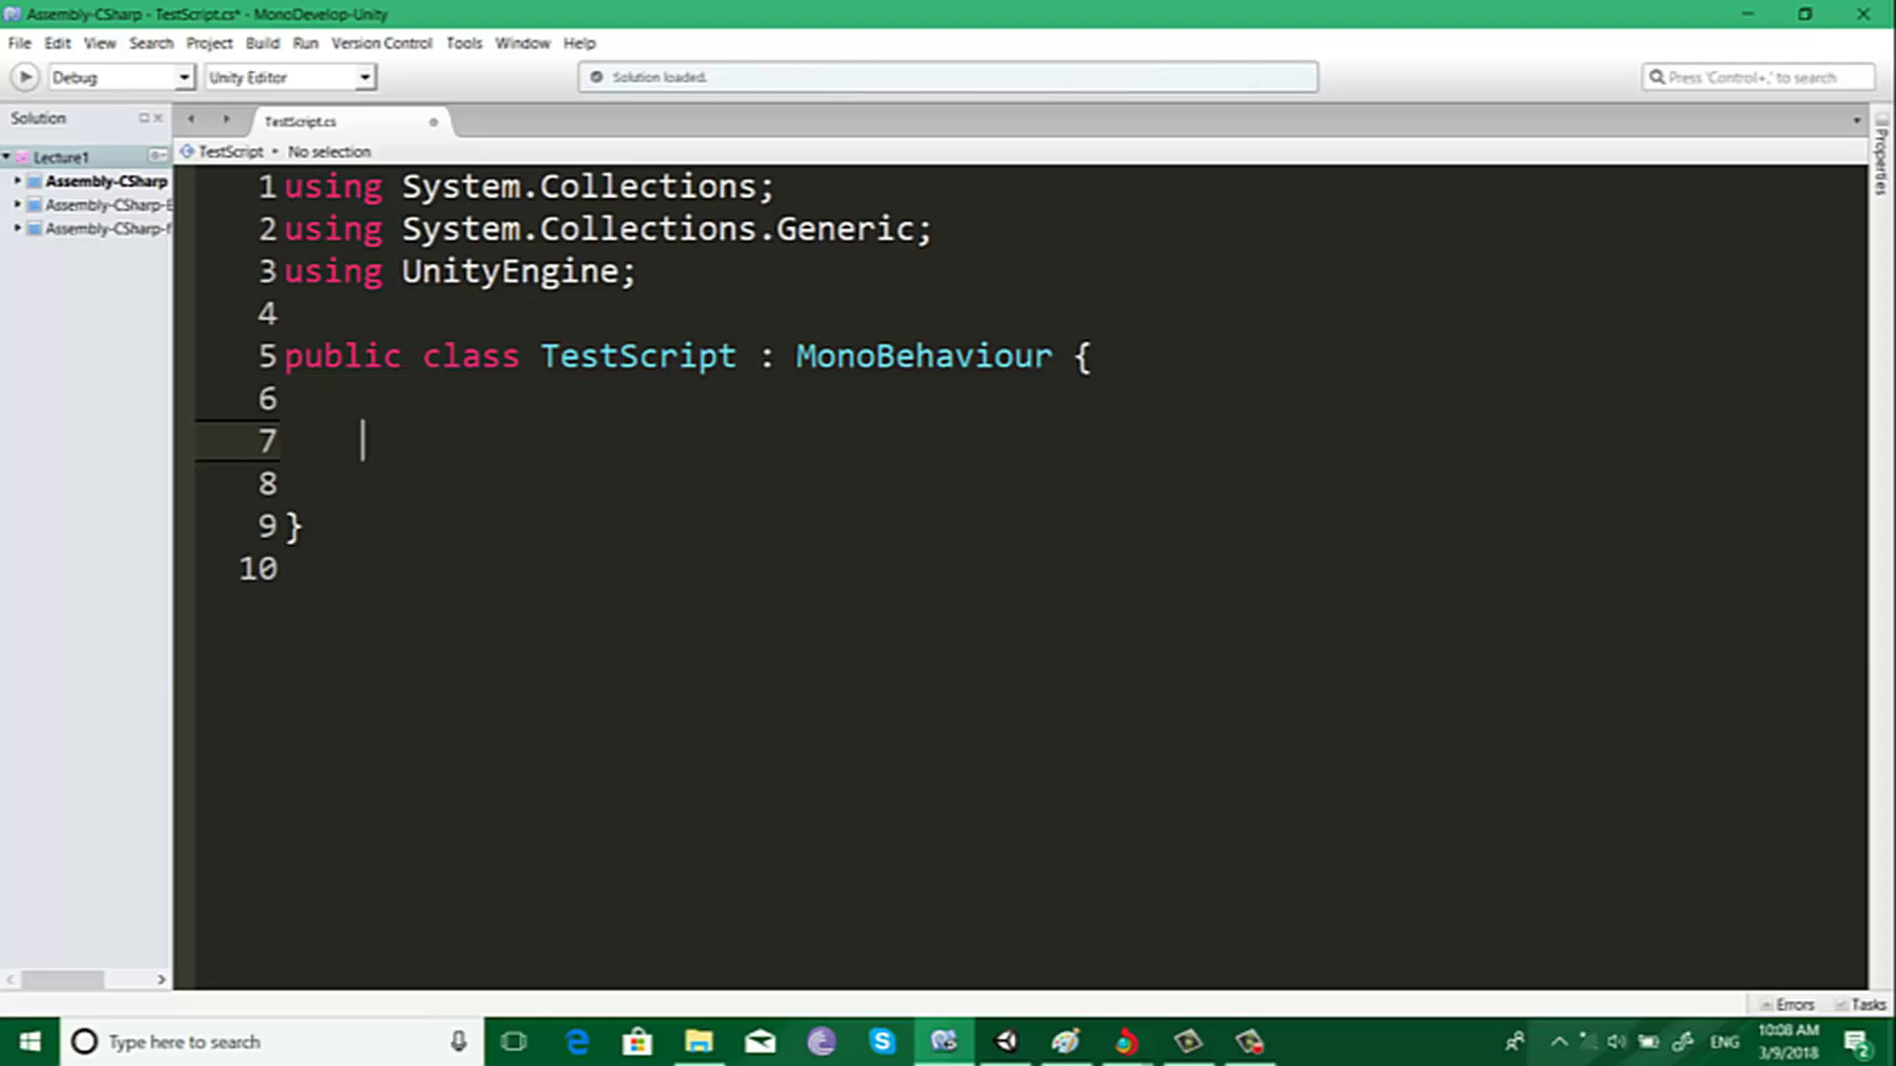
Step: Declare int x = 0; in the TestScript class, with blank lines below it
type("int ")
type("x;")
key("Return")
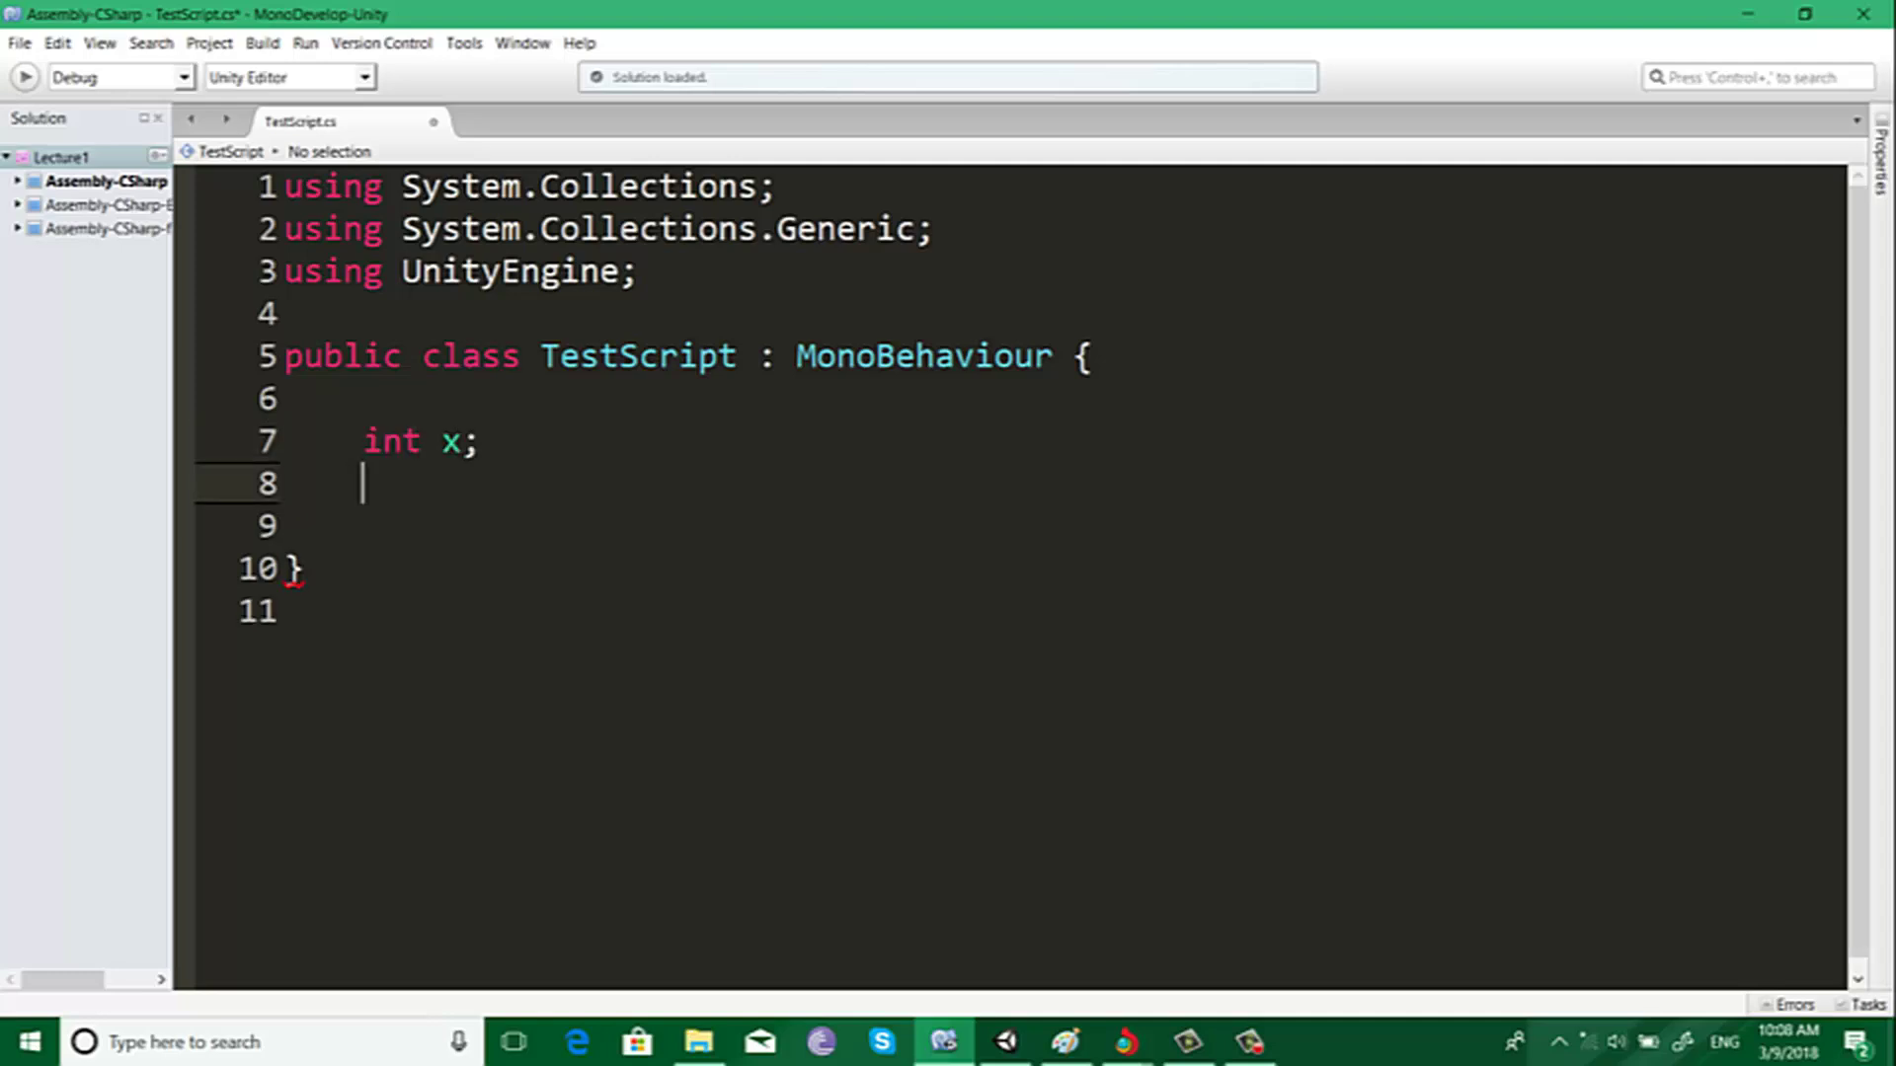
key("Return")
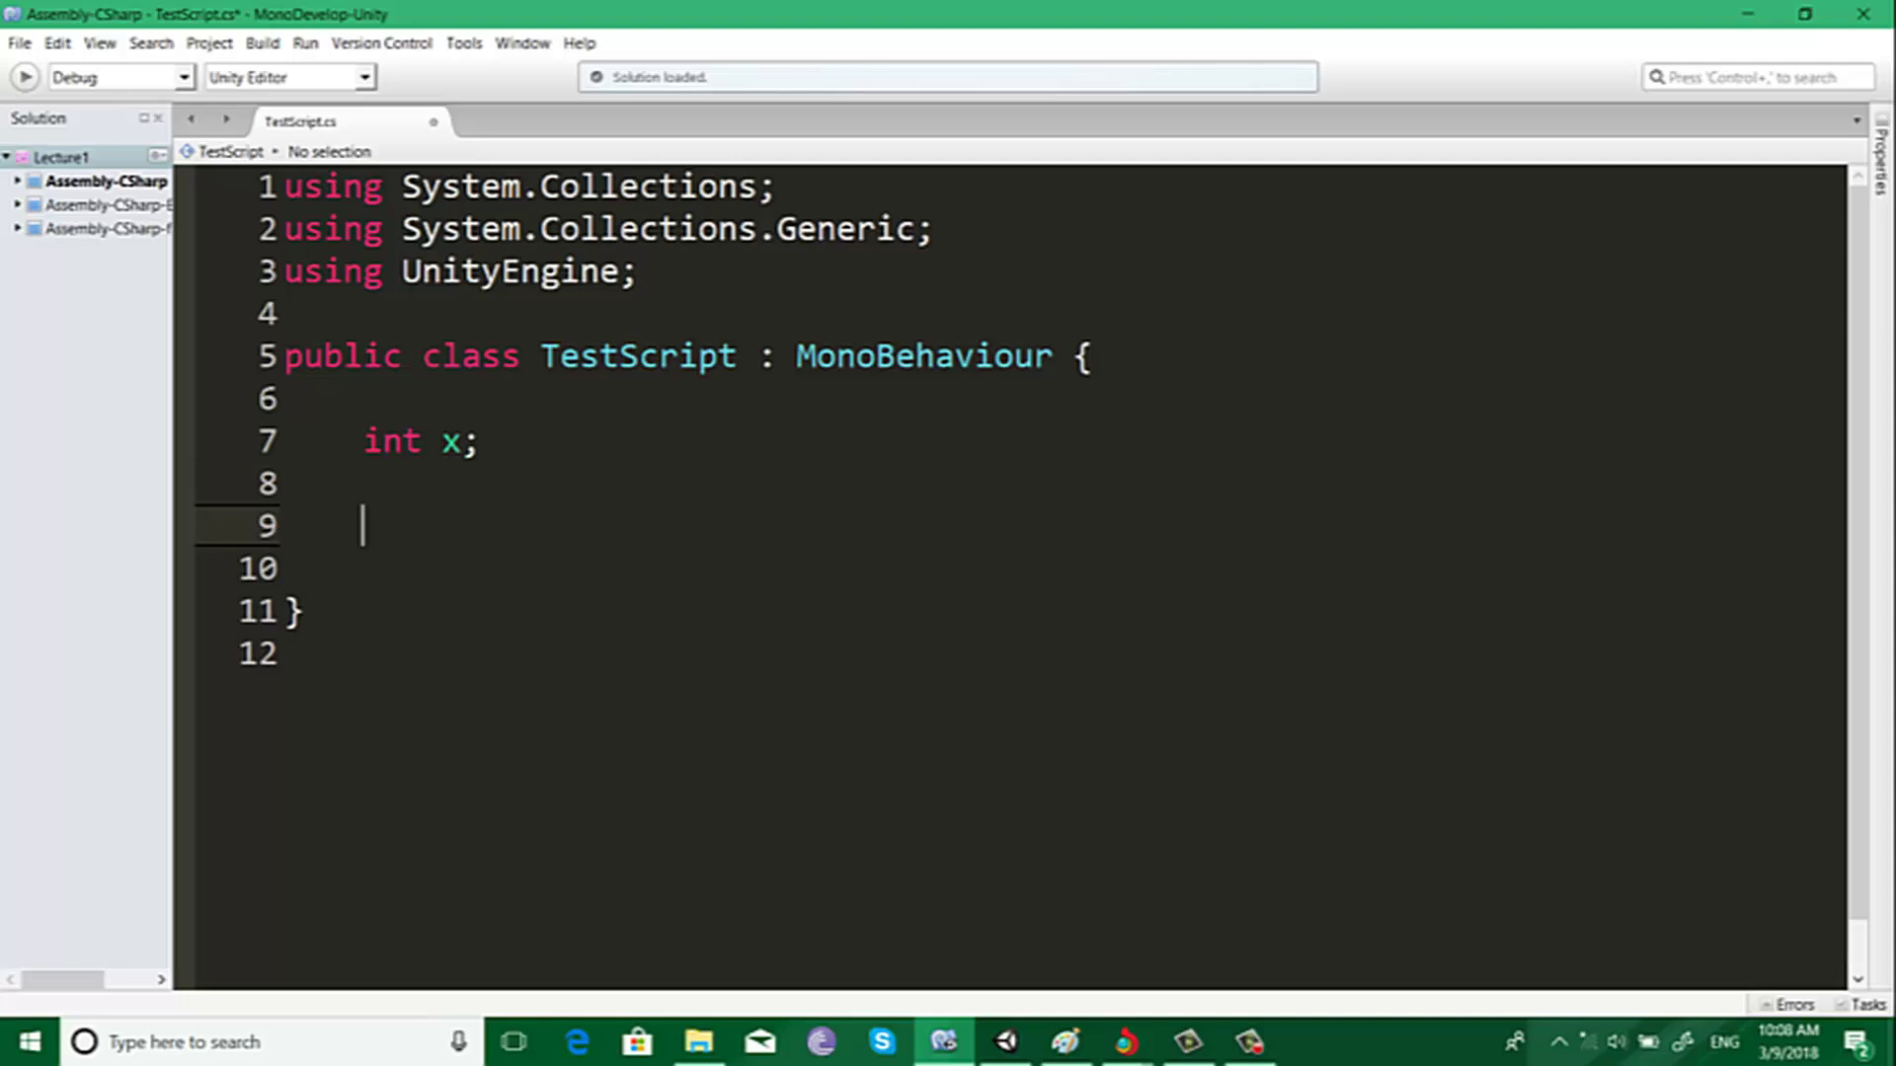
key("Up")
key("Up")
key("Right")
key("Right")
key("Right")
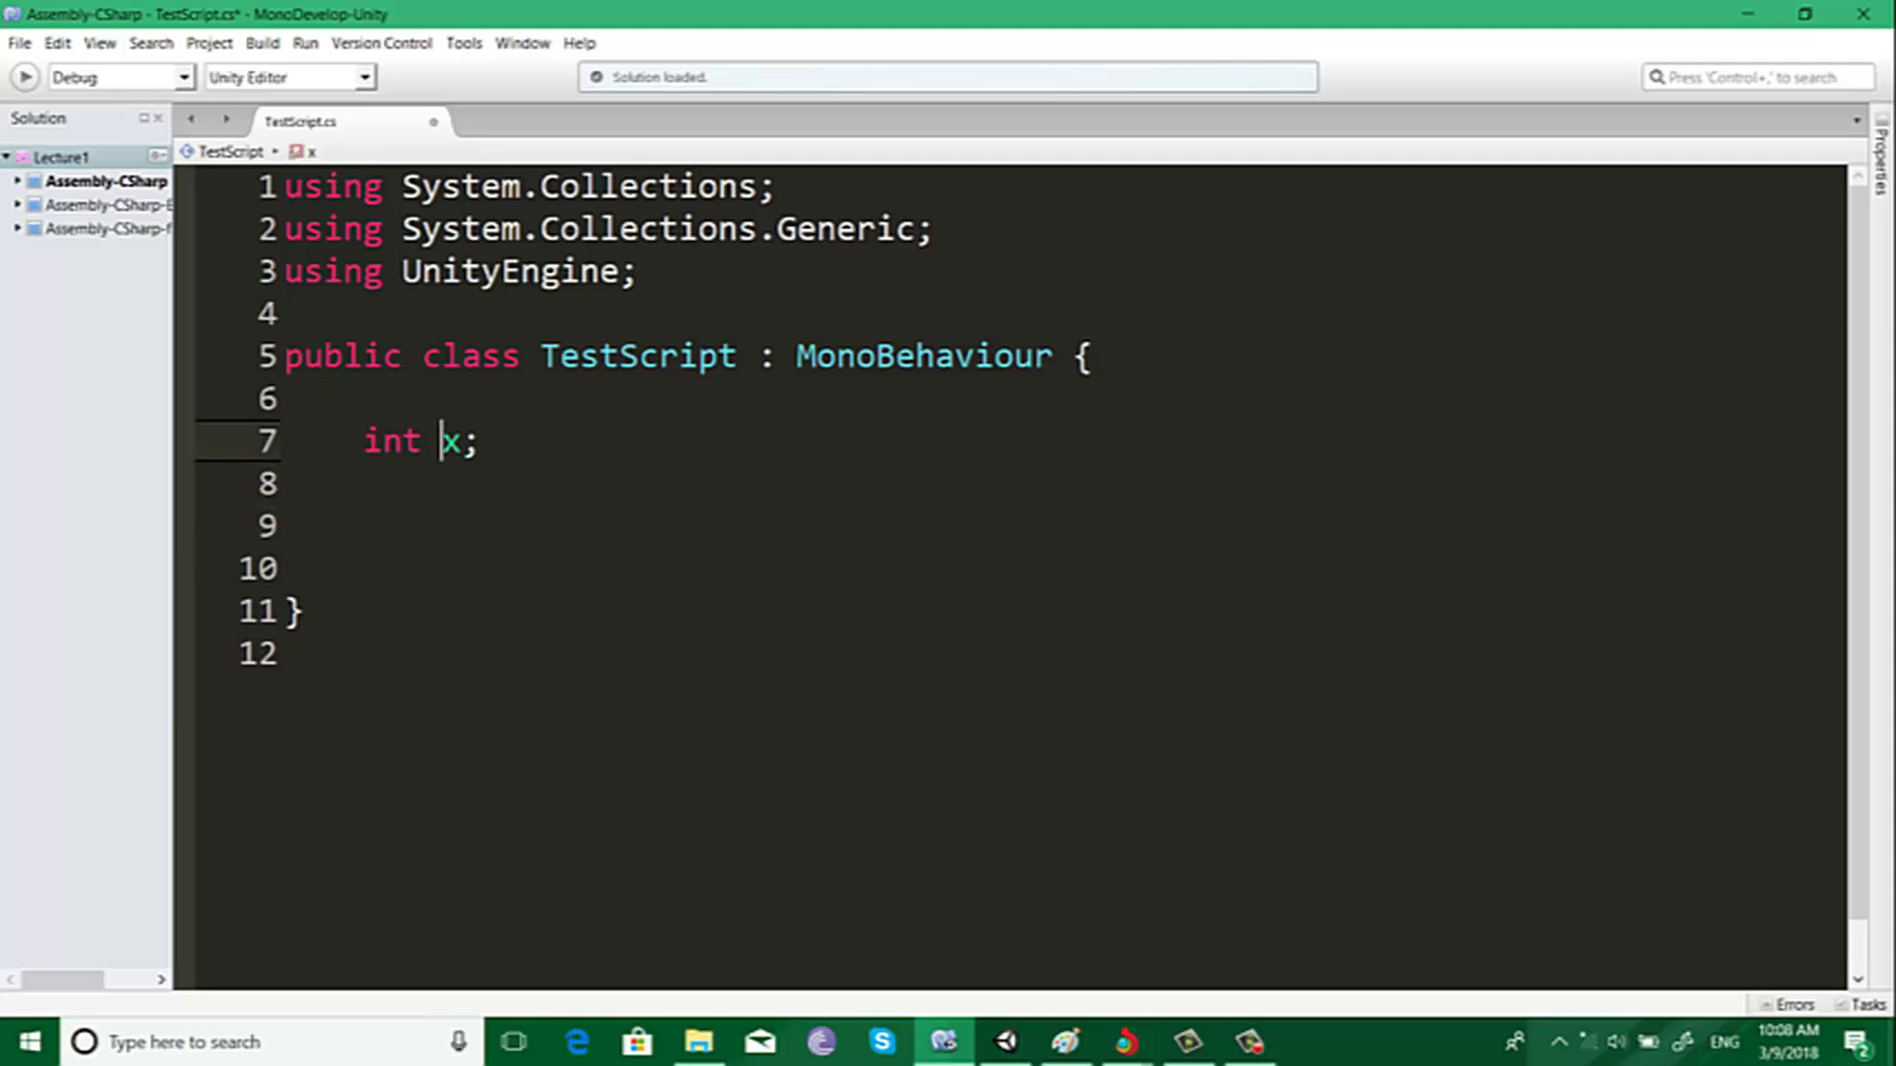
key("Right")
type("= ")
type("0")
Step: Add a print(x); statement directly in the class body
left_click(363, 525)
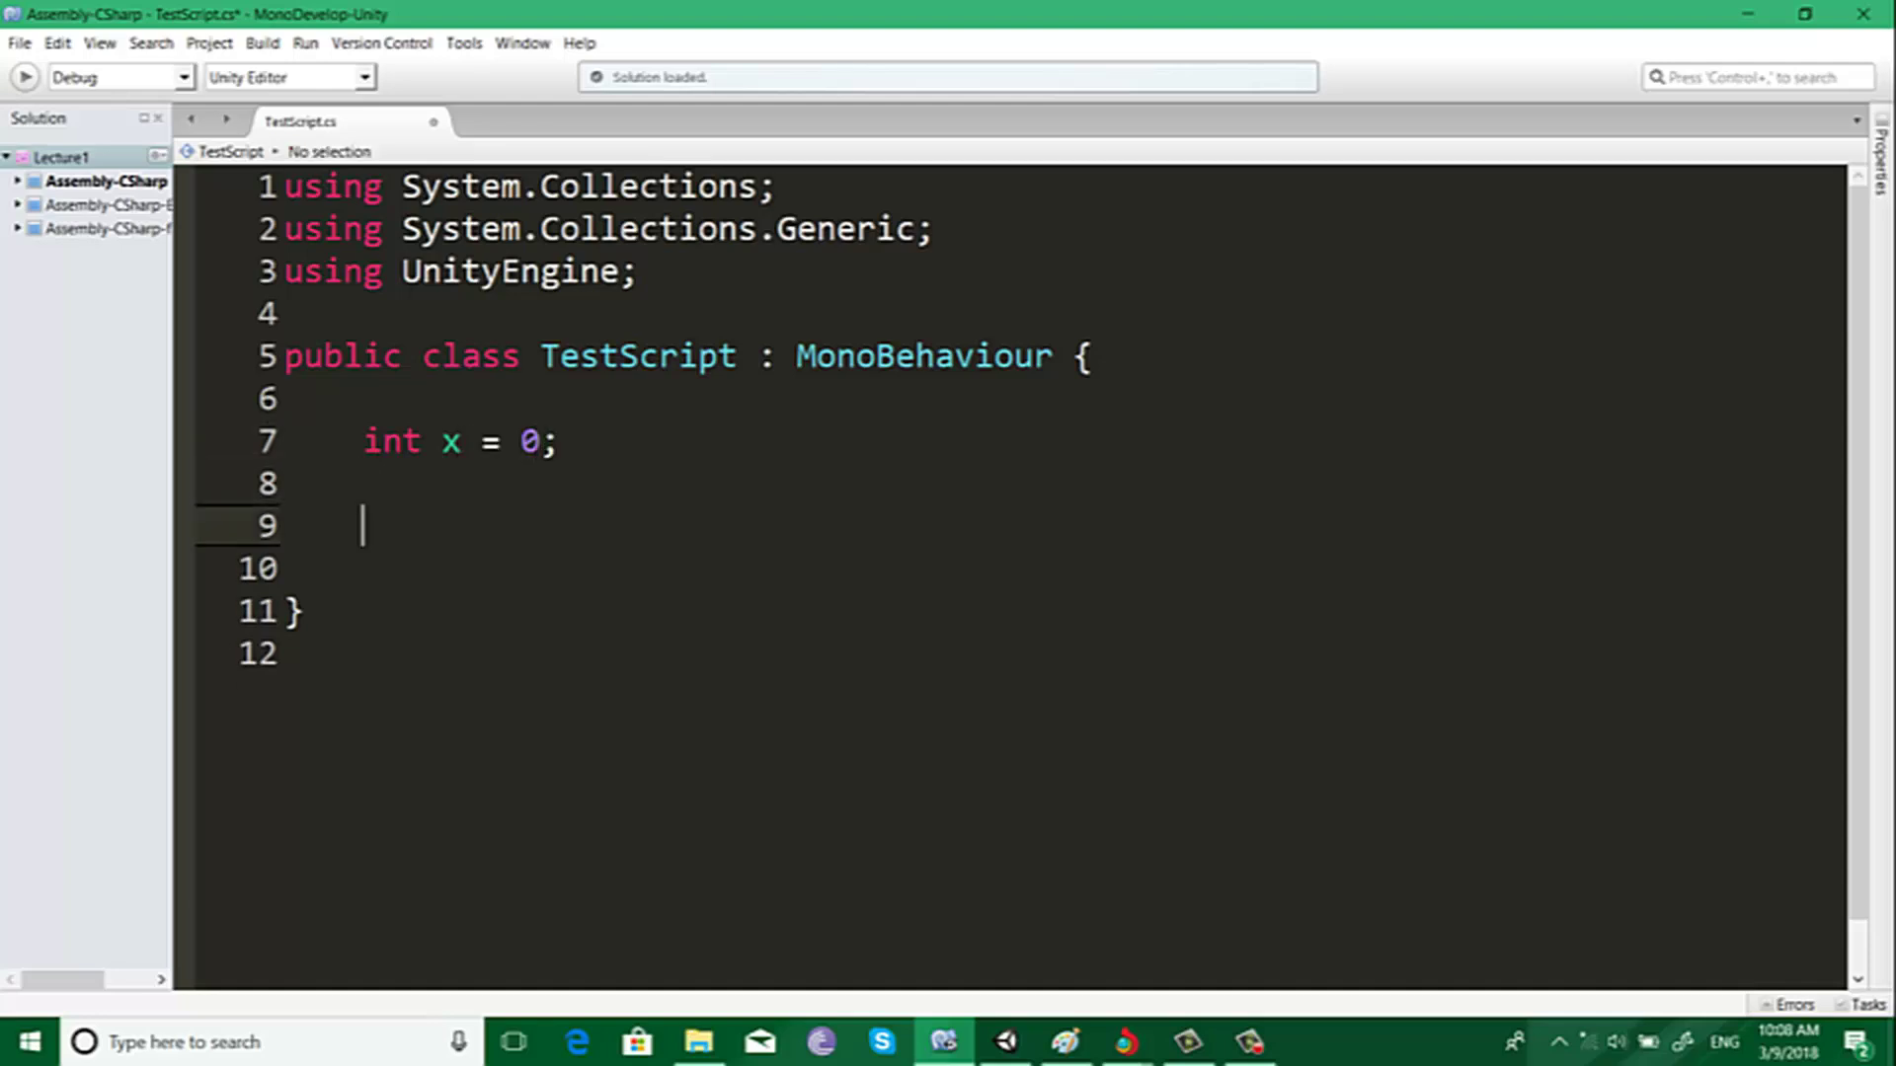
type("priva")
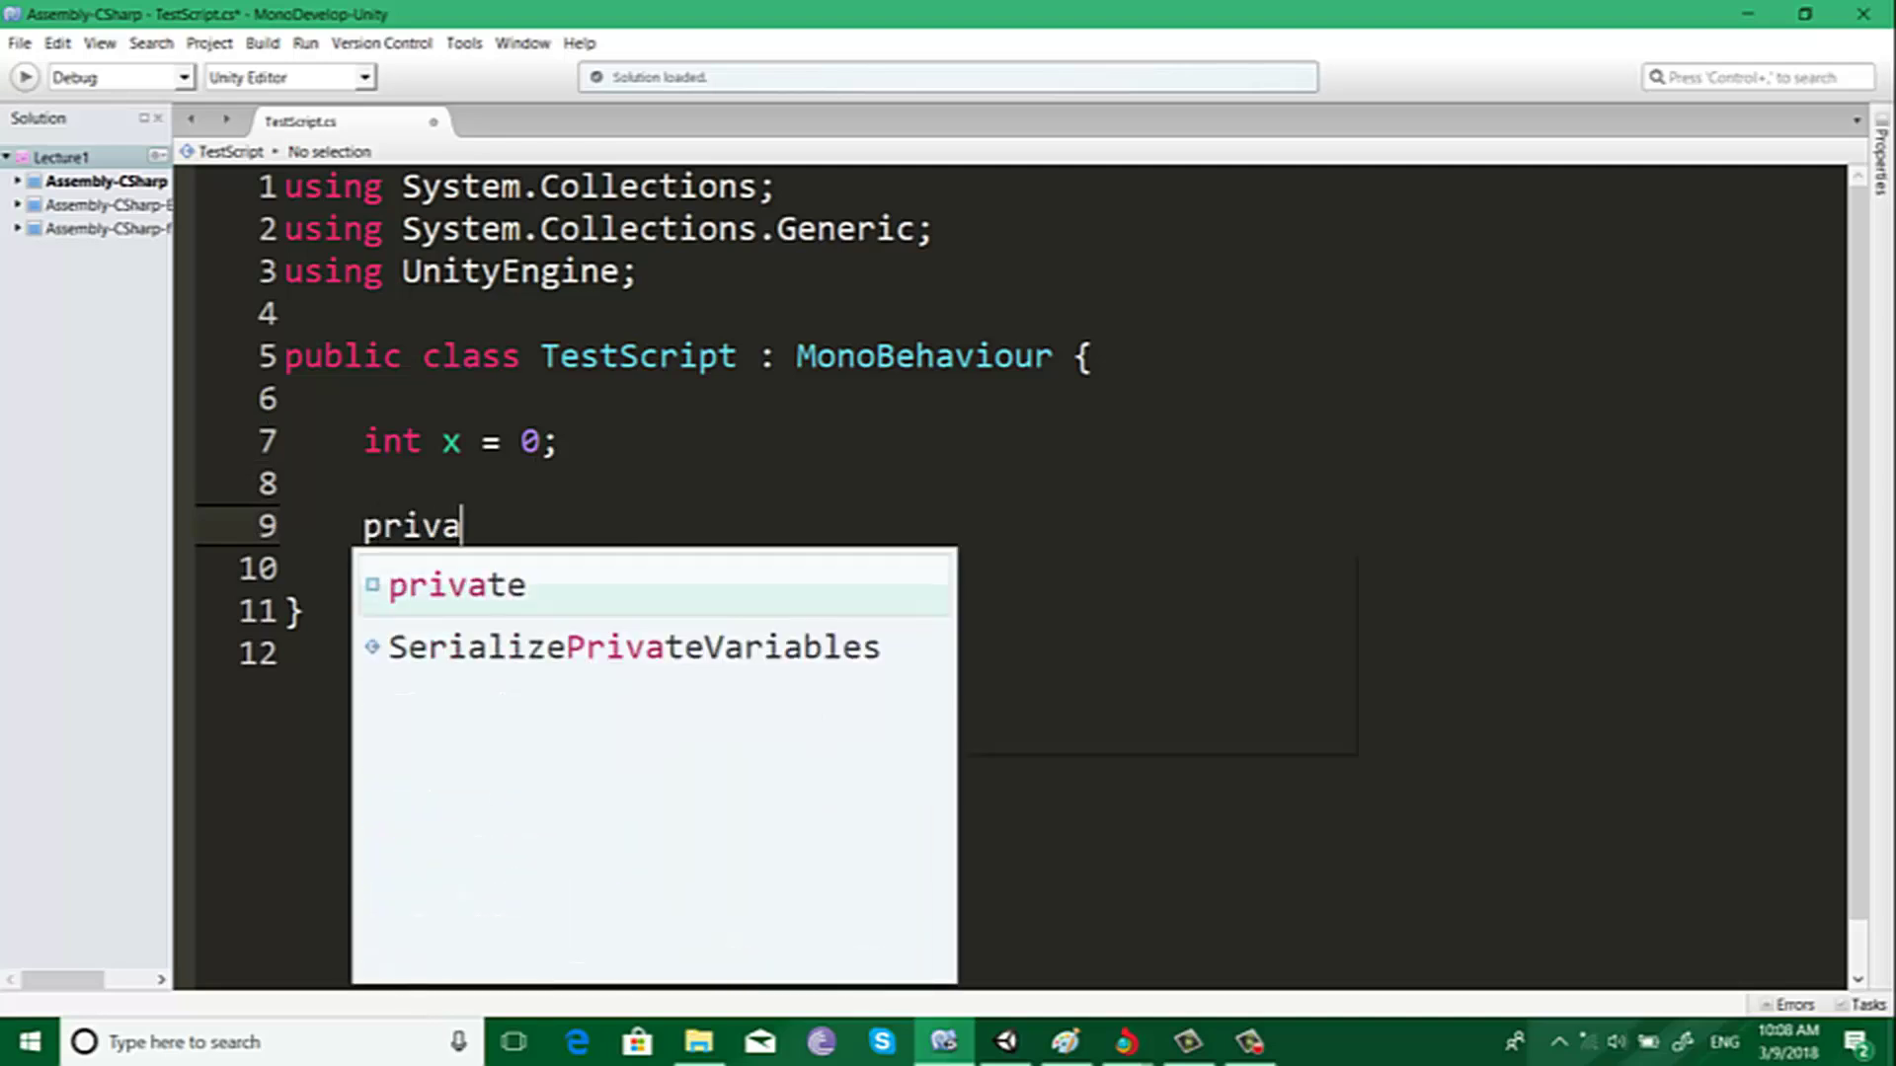
type("te")
key("BackSpace")
key("BackSpace")
key("BackSpace")
key("BackSpace")
type("n")
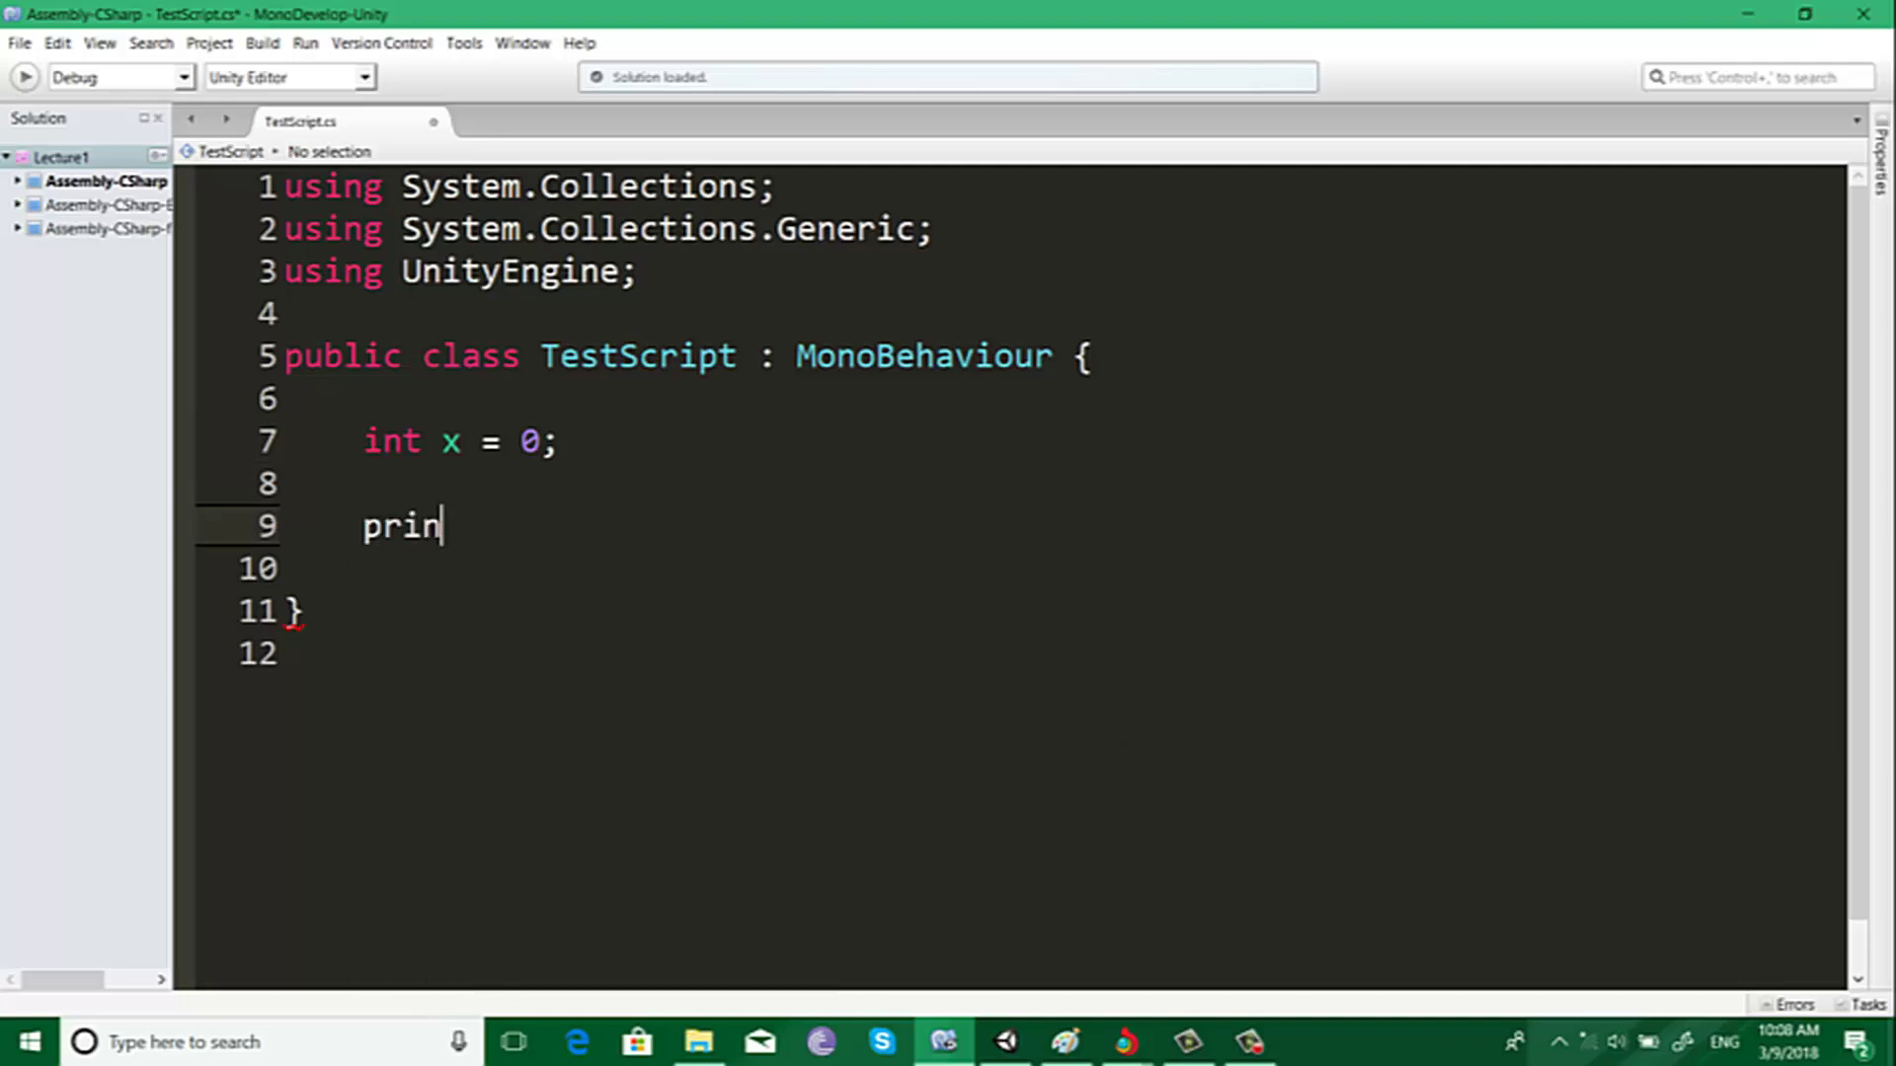
type("t();")
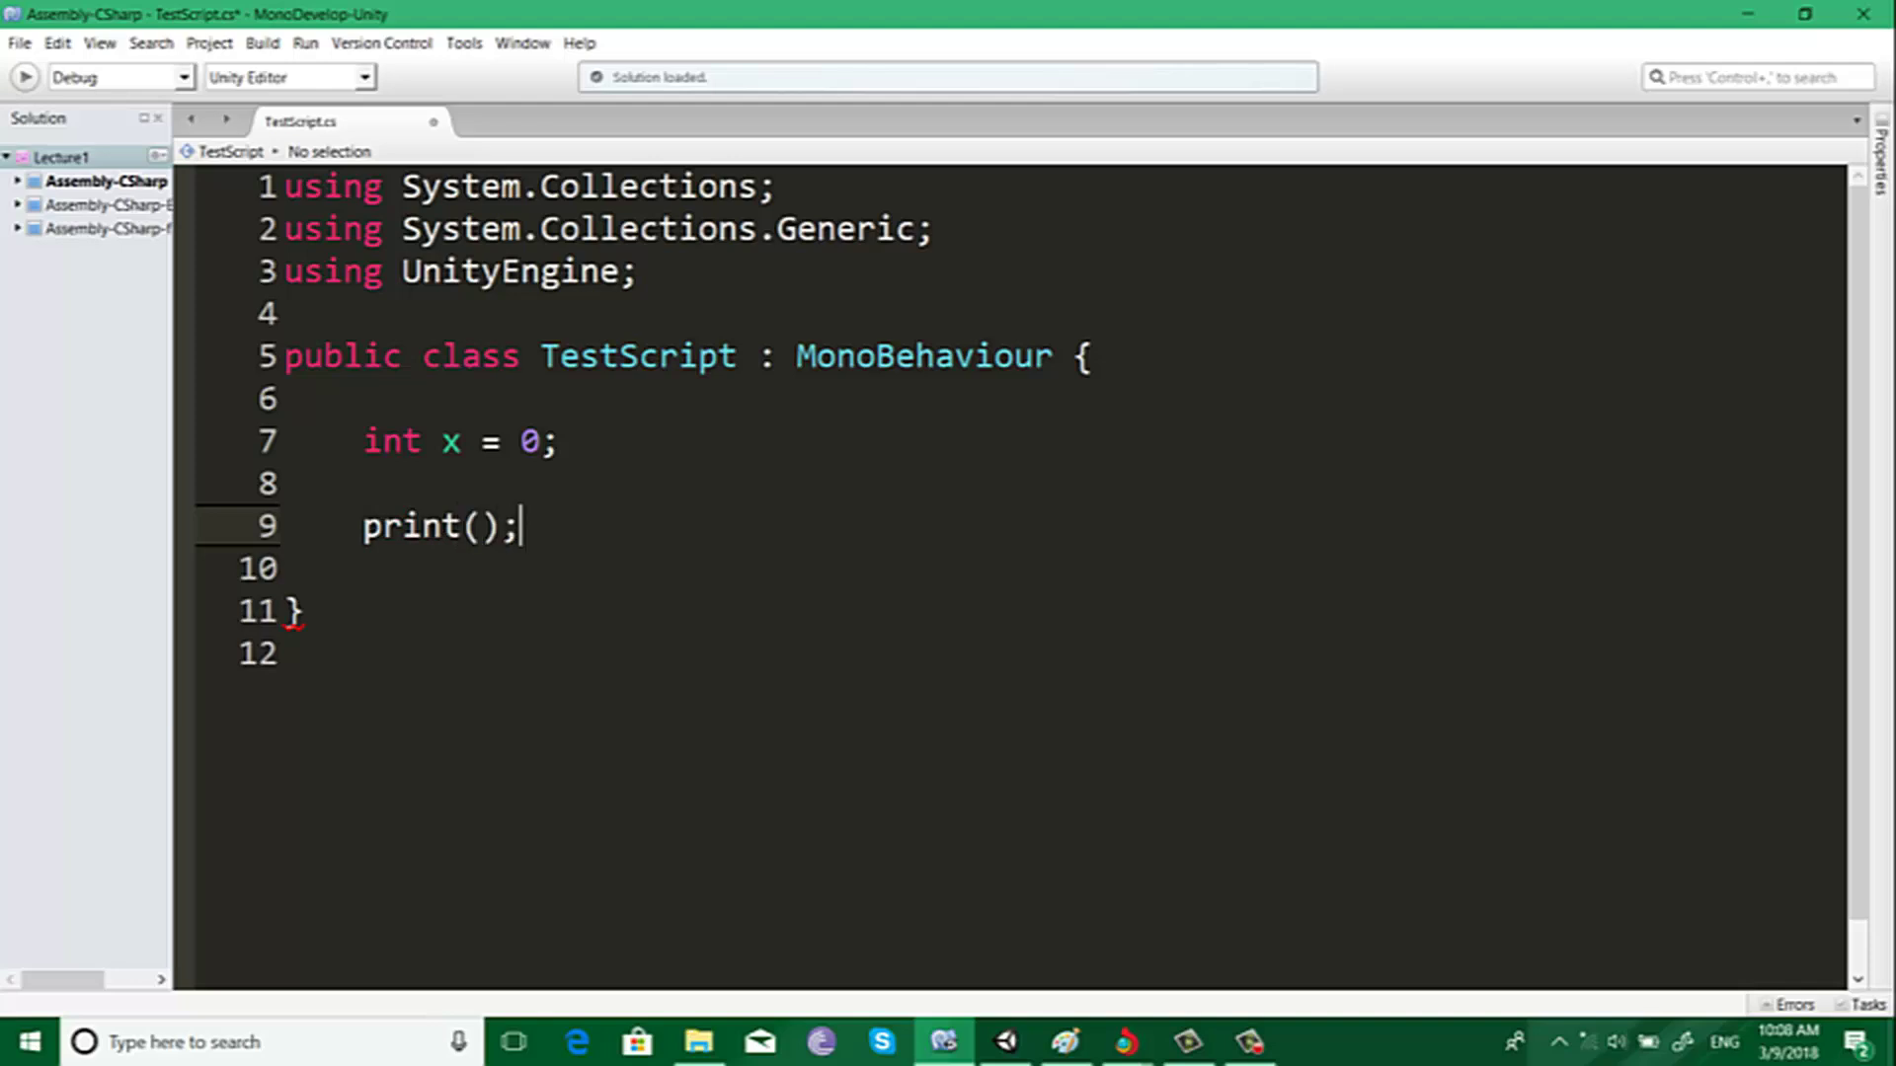
key("Left")
key("Left")
type("x")
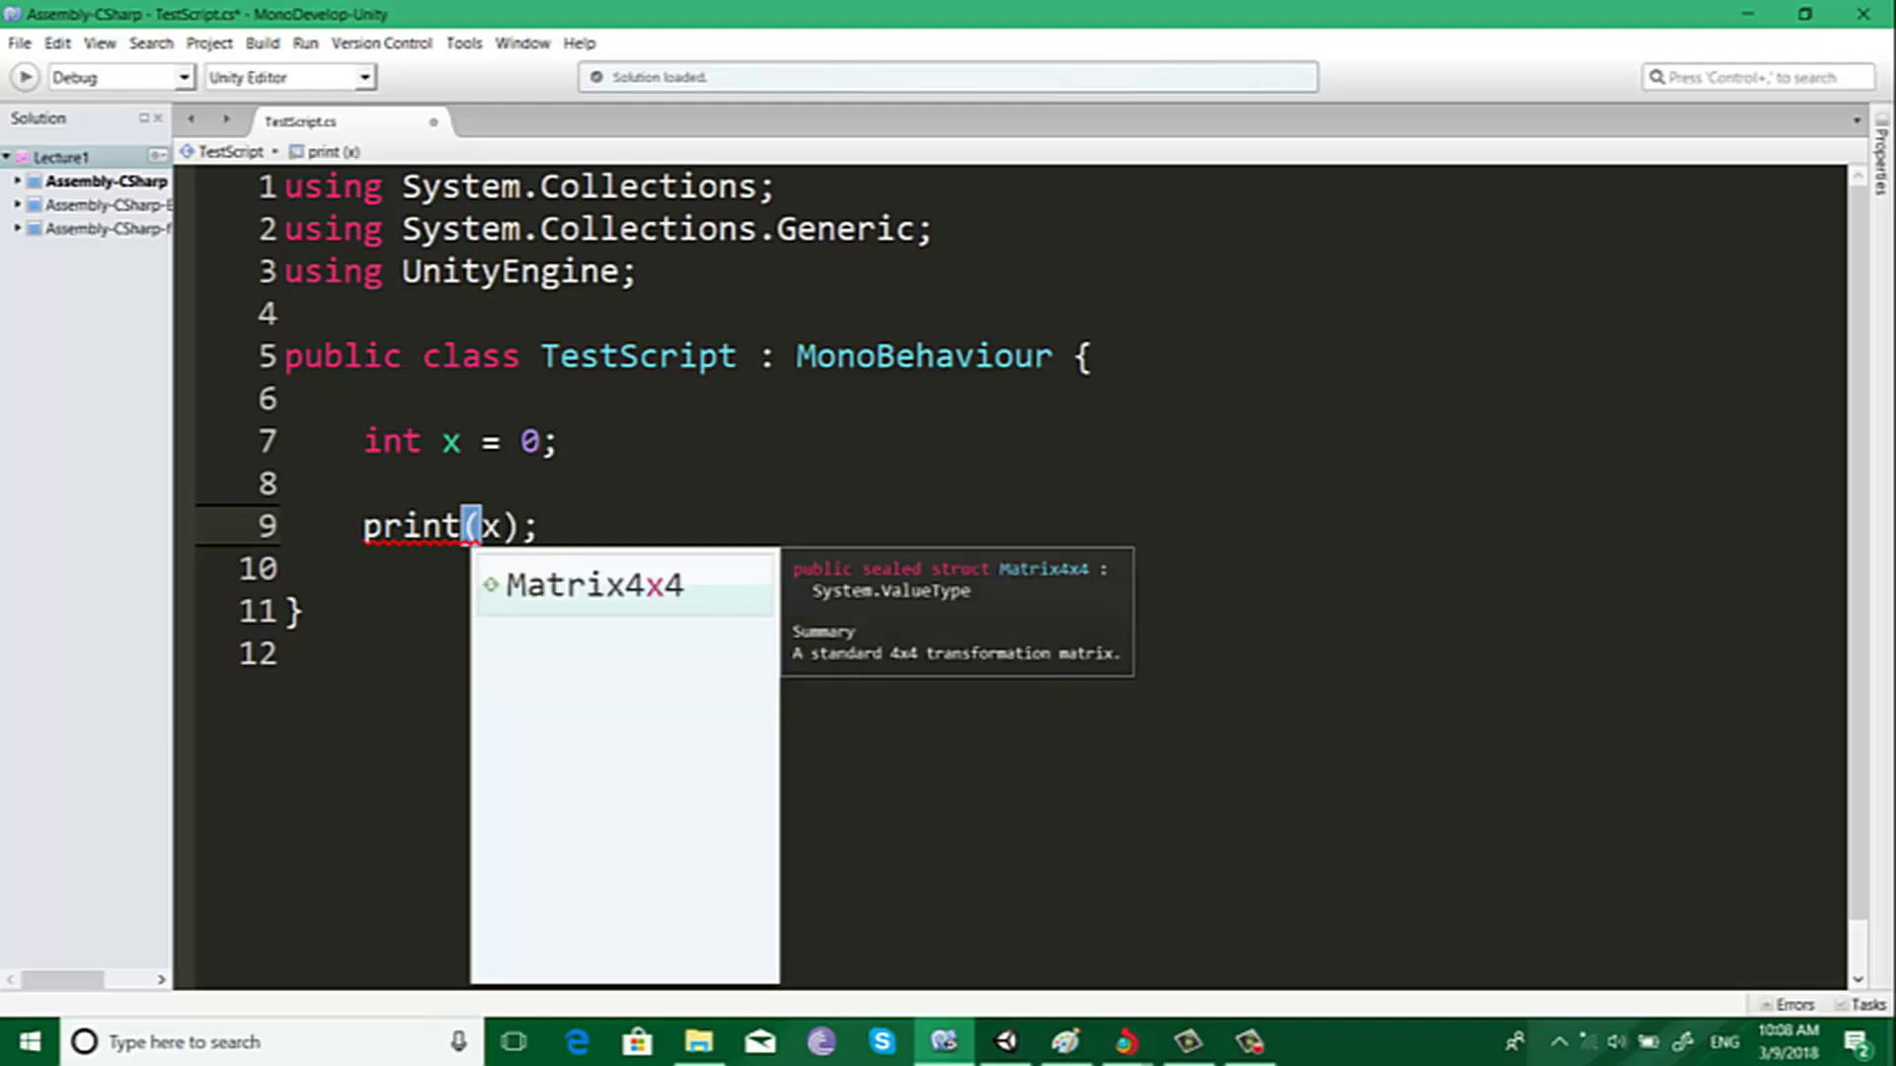
key("Escape")
Step: Save, inspect Unity's Console errors, then jump back and select the print(x); line
key("ctrl+s")
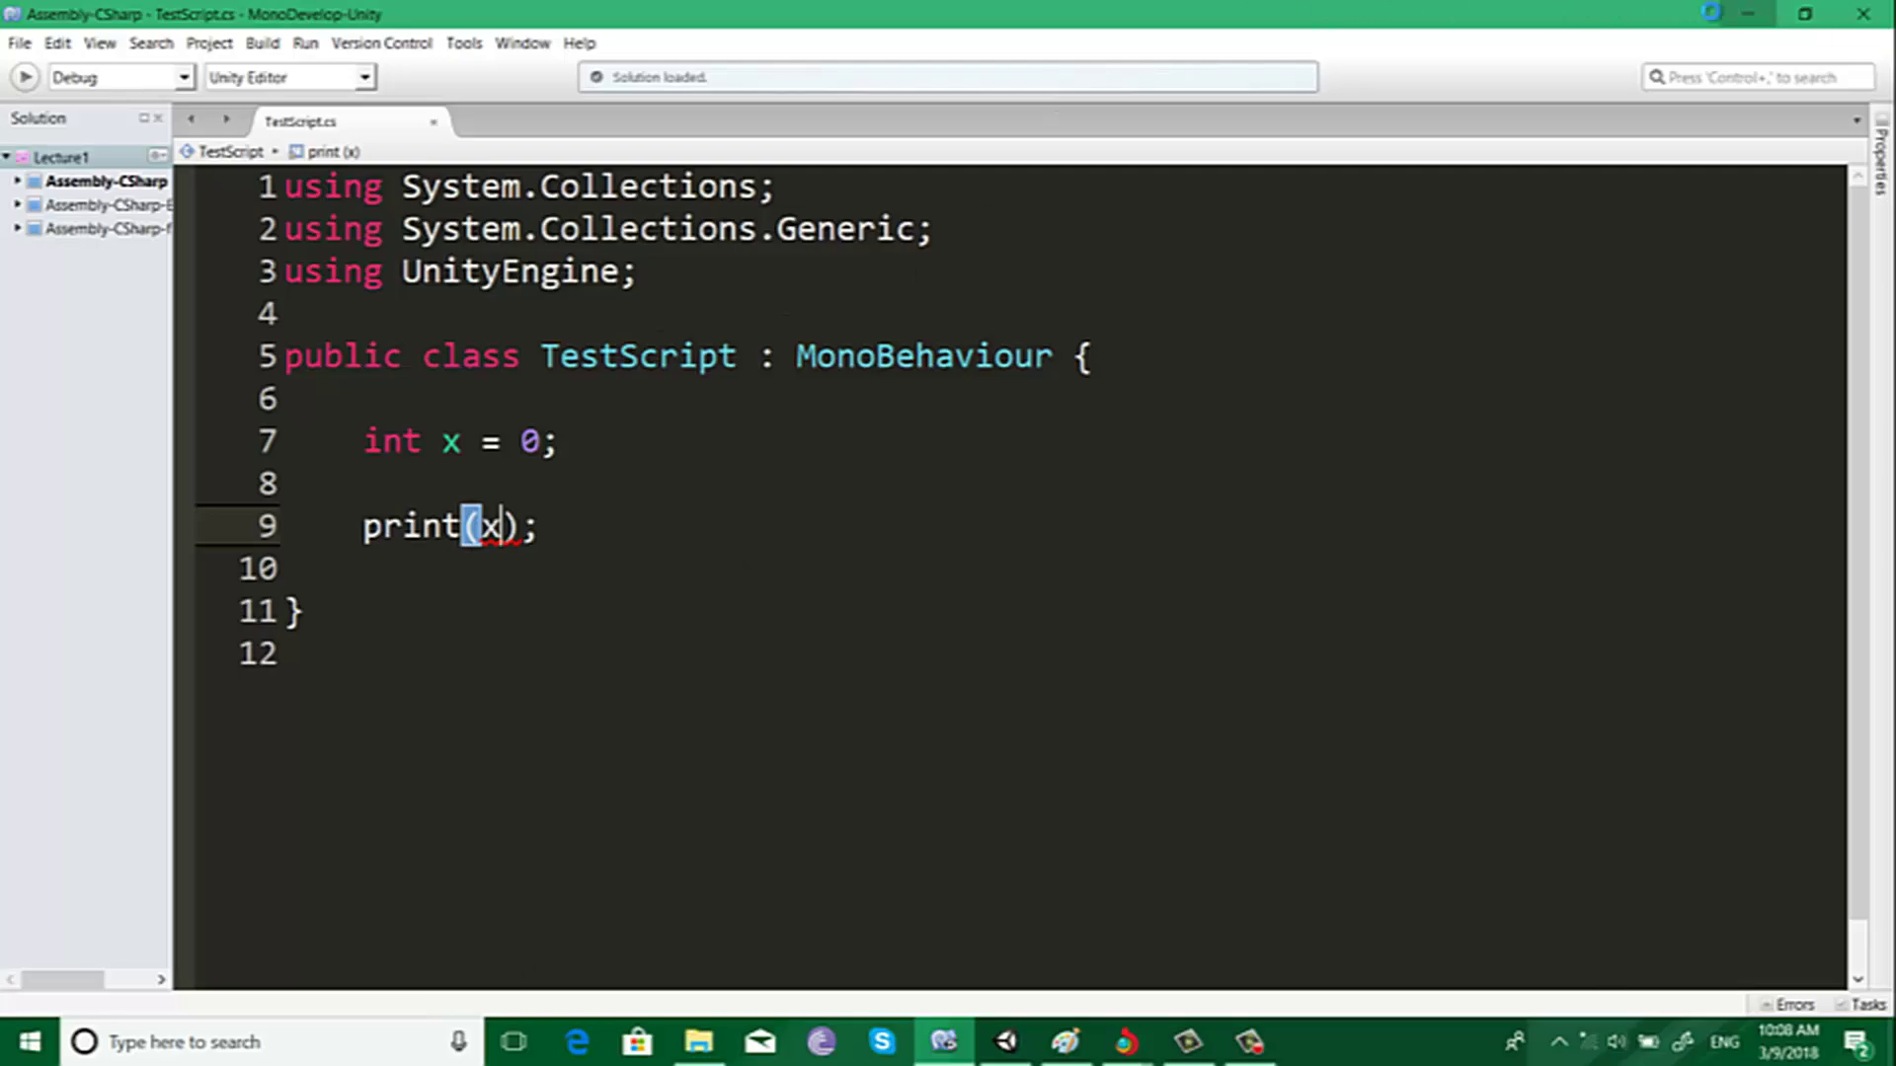
left_click(1747, 14)
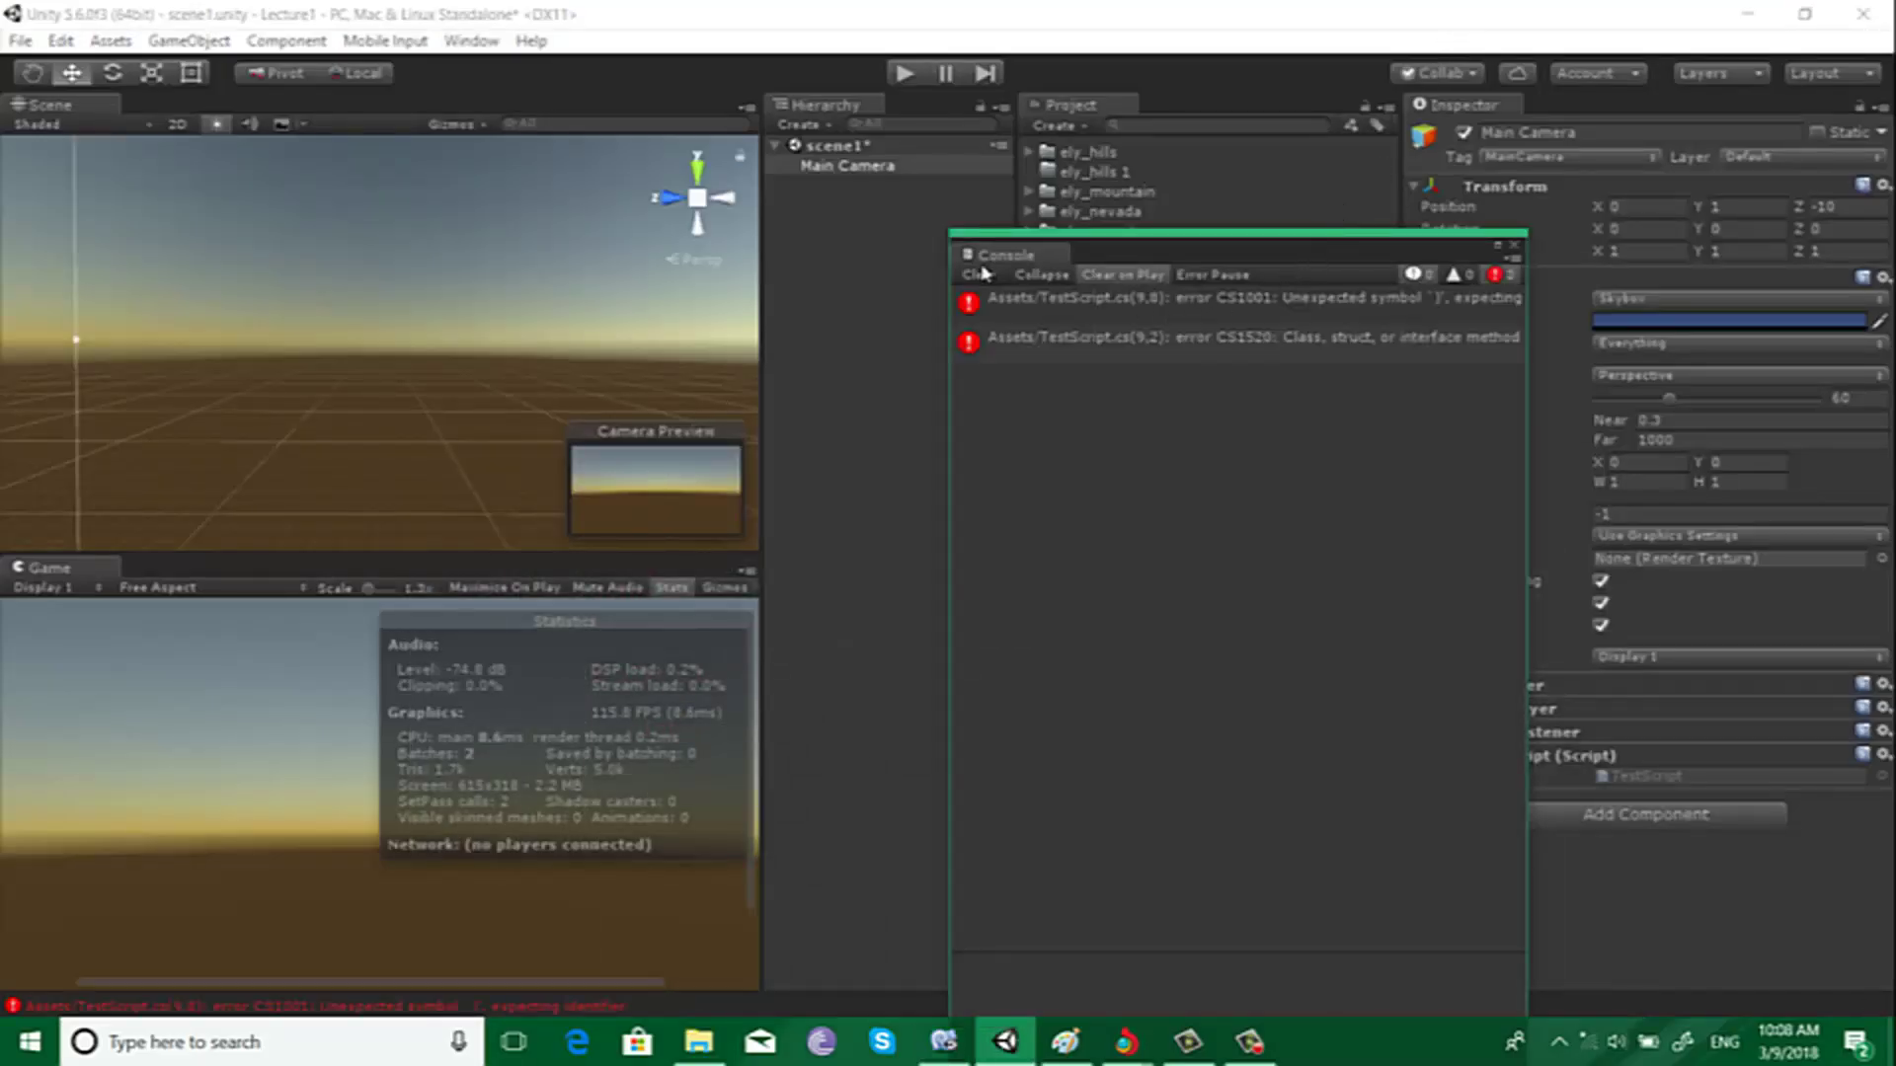
double_click(993, 294)
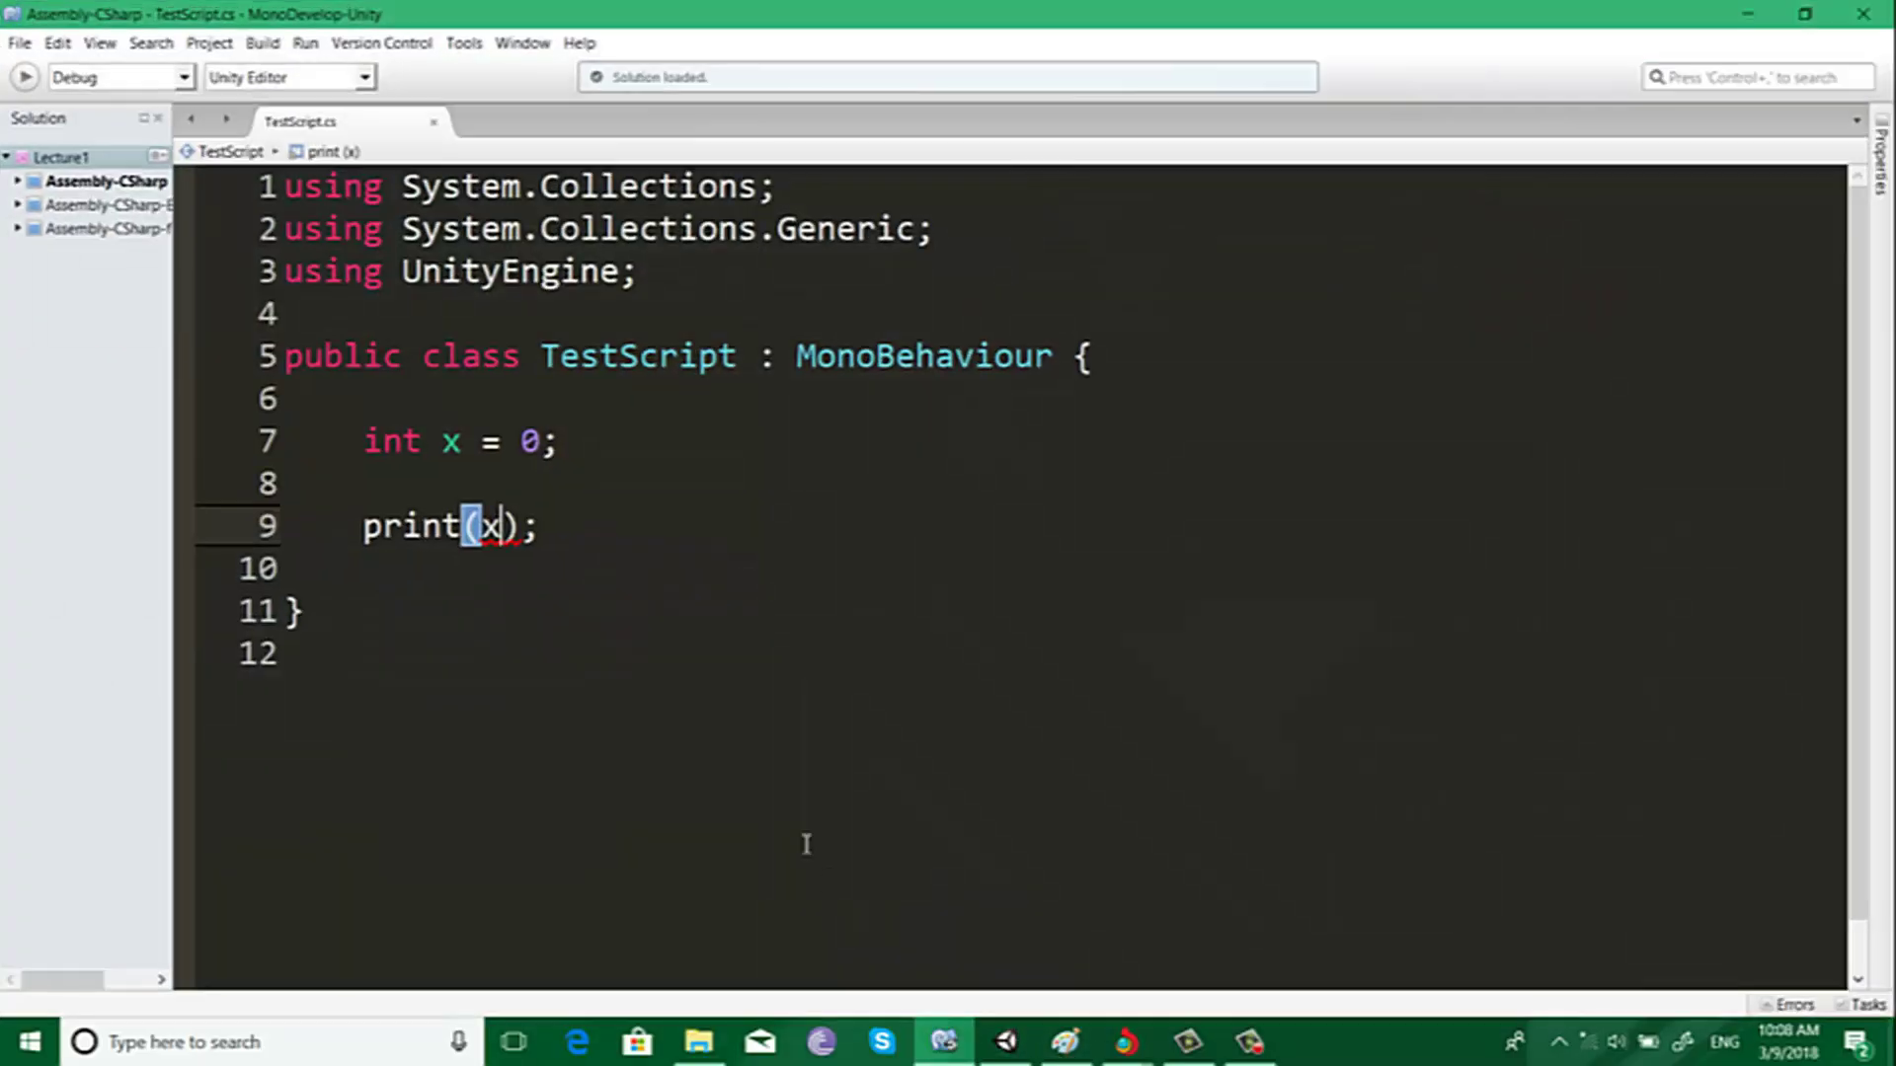
left_click_drag(581, 530, 362, 527)
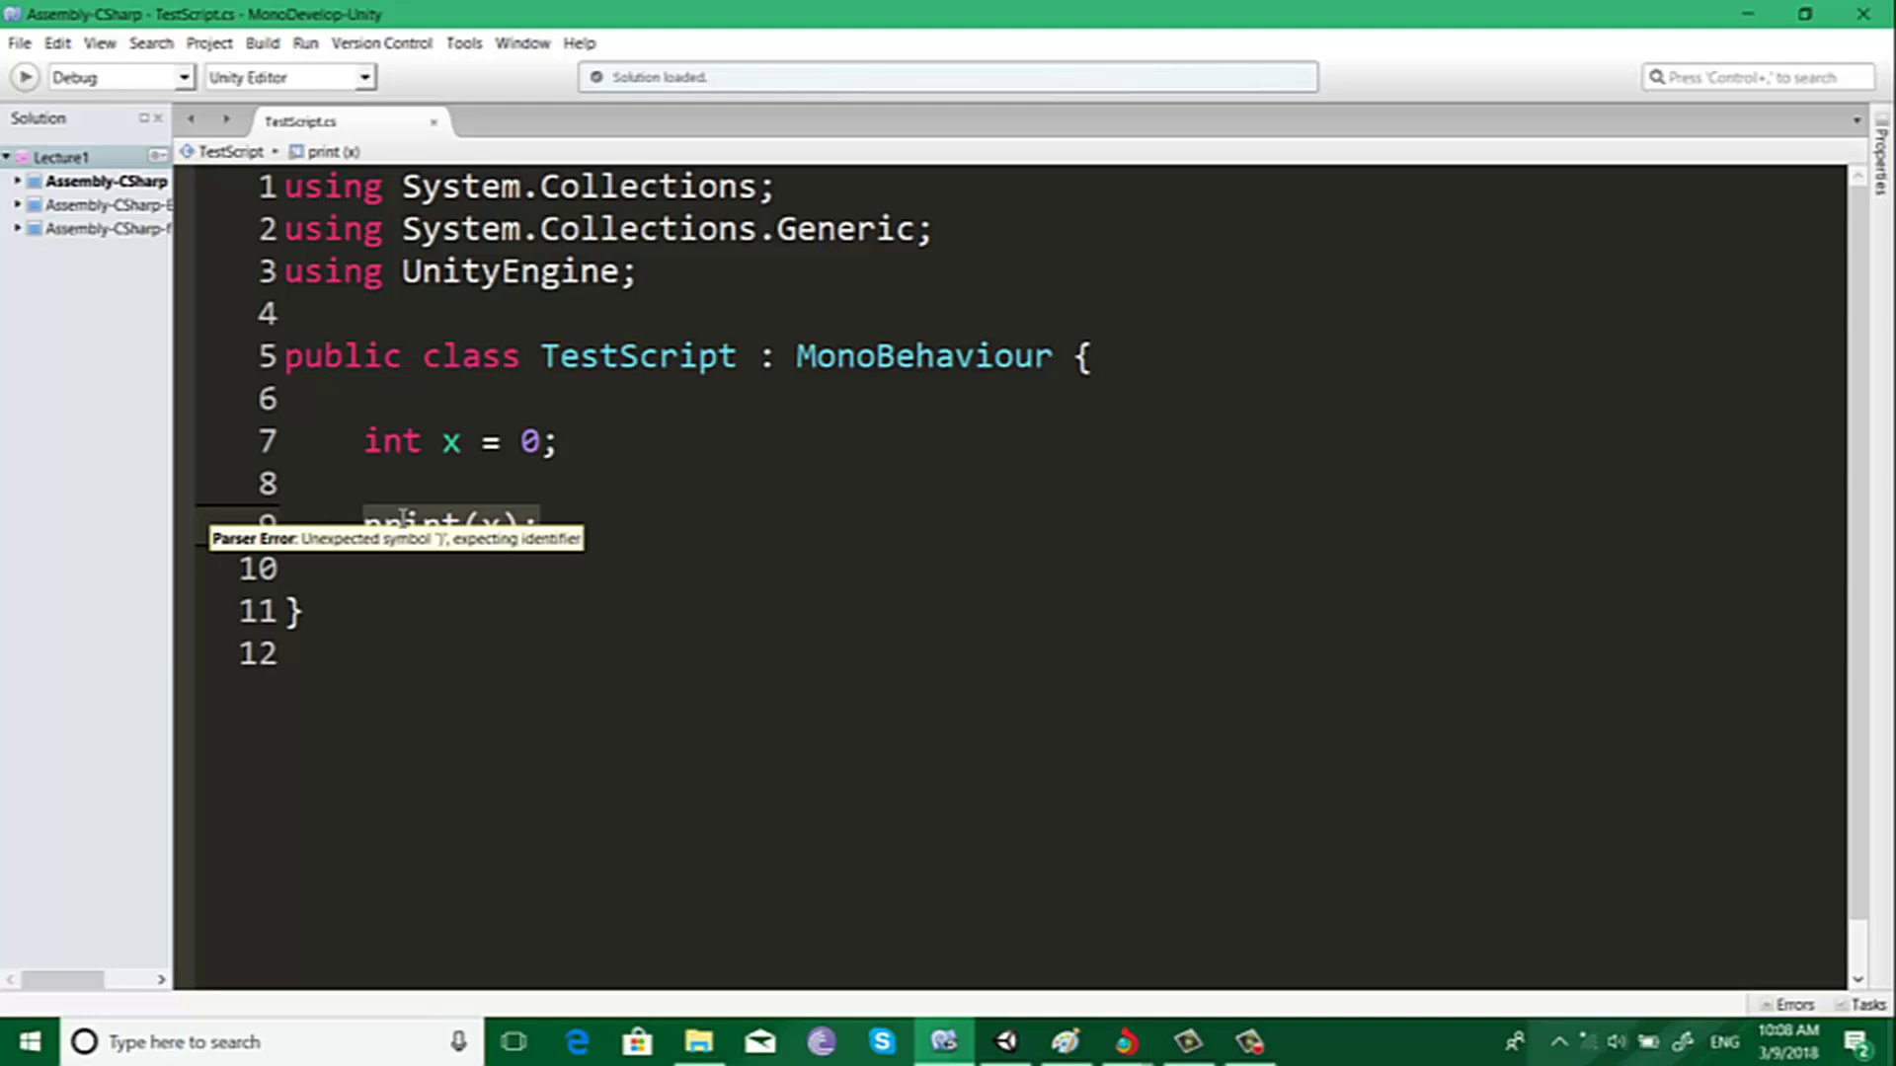
Step: Replace print(x); with a void Start() method containing an empty Debug.Log(); call
key("BackSpace")
type("vo")
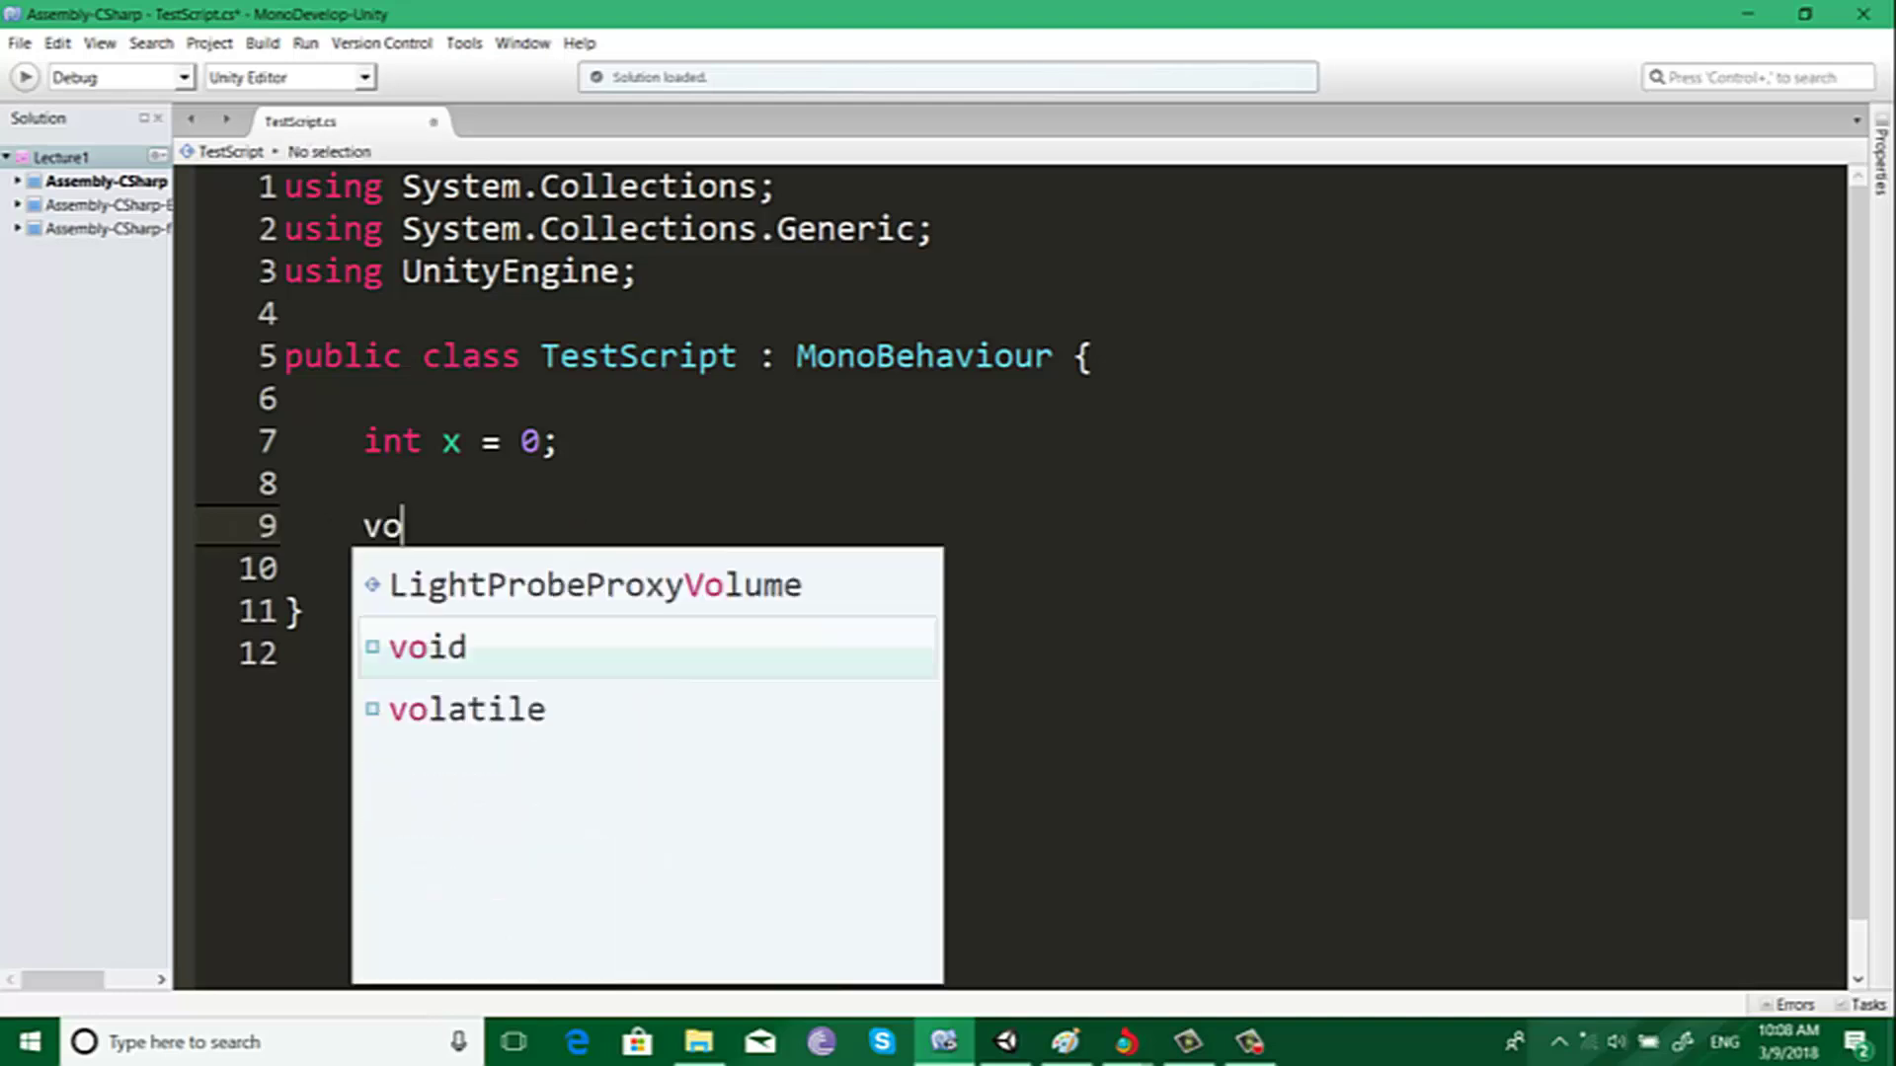
type("id Sta")
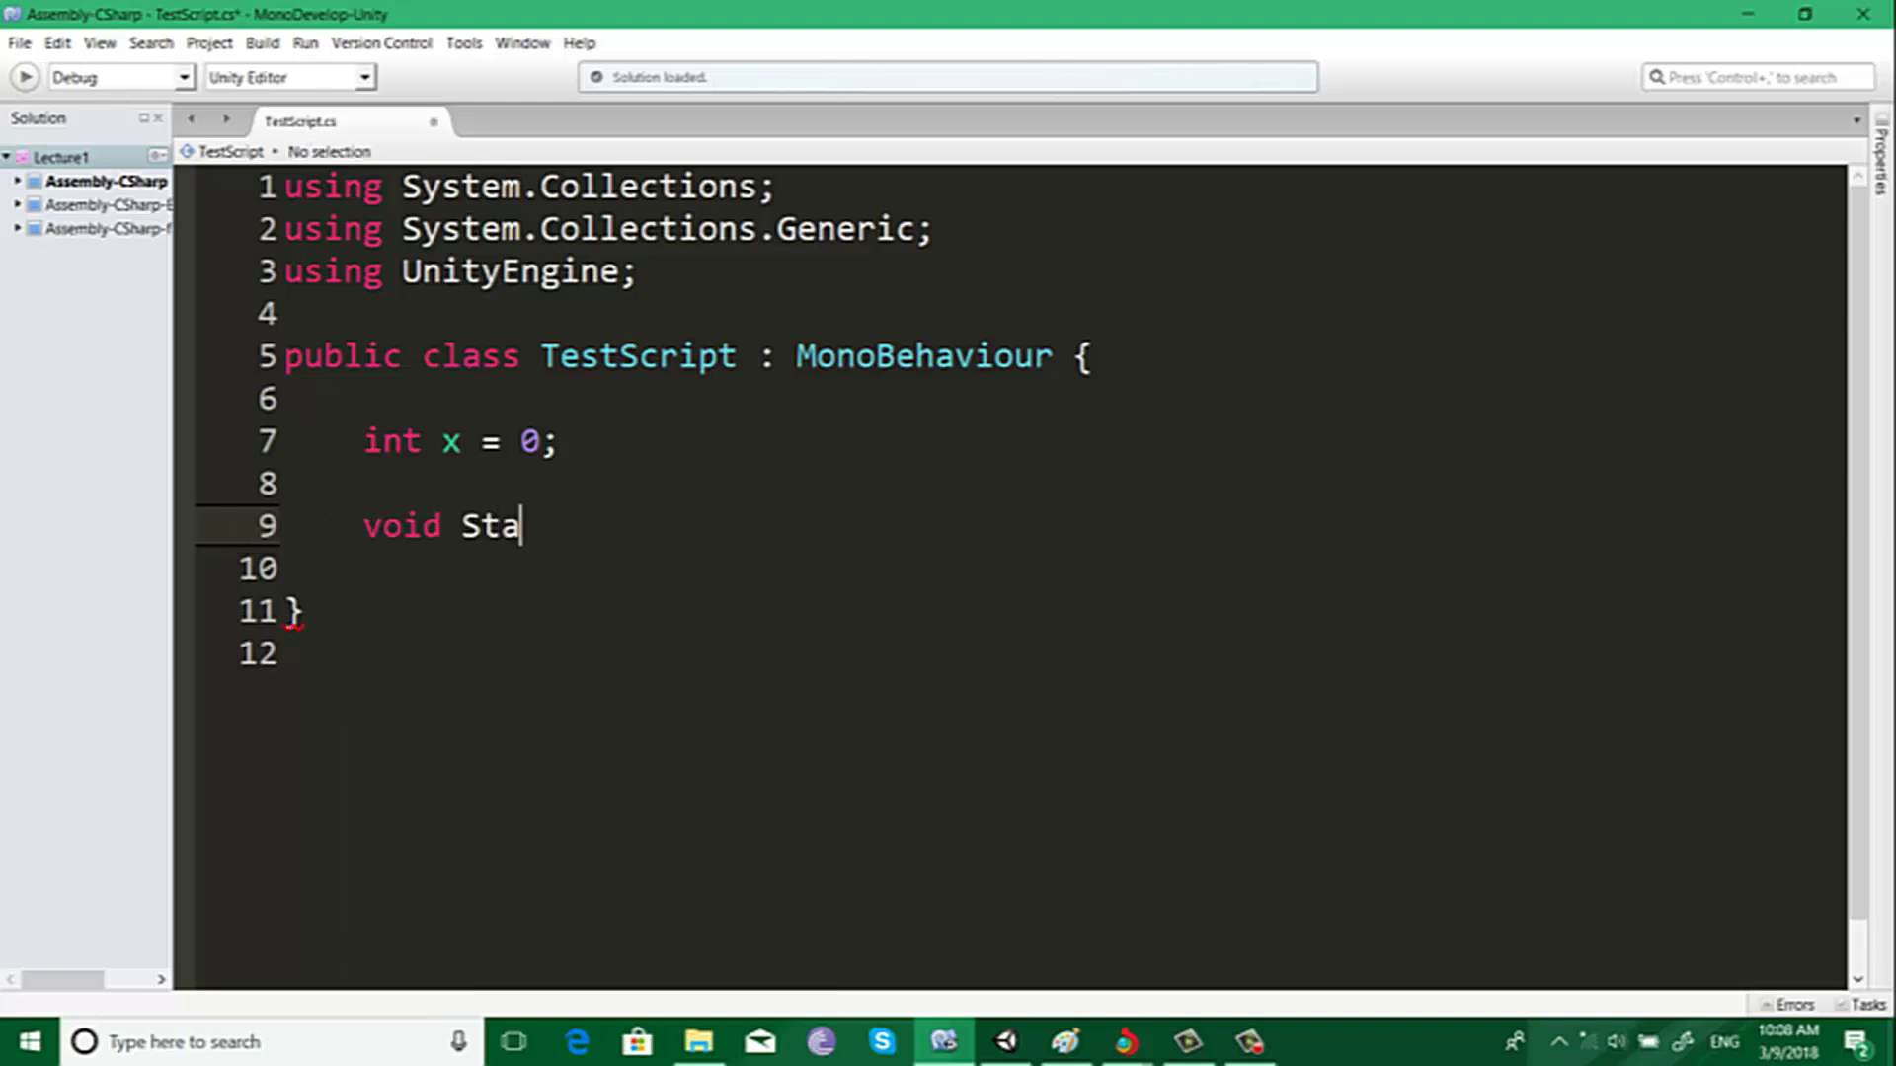
type("rt()")
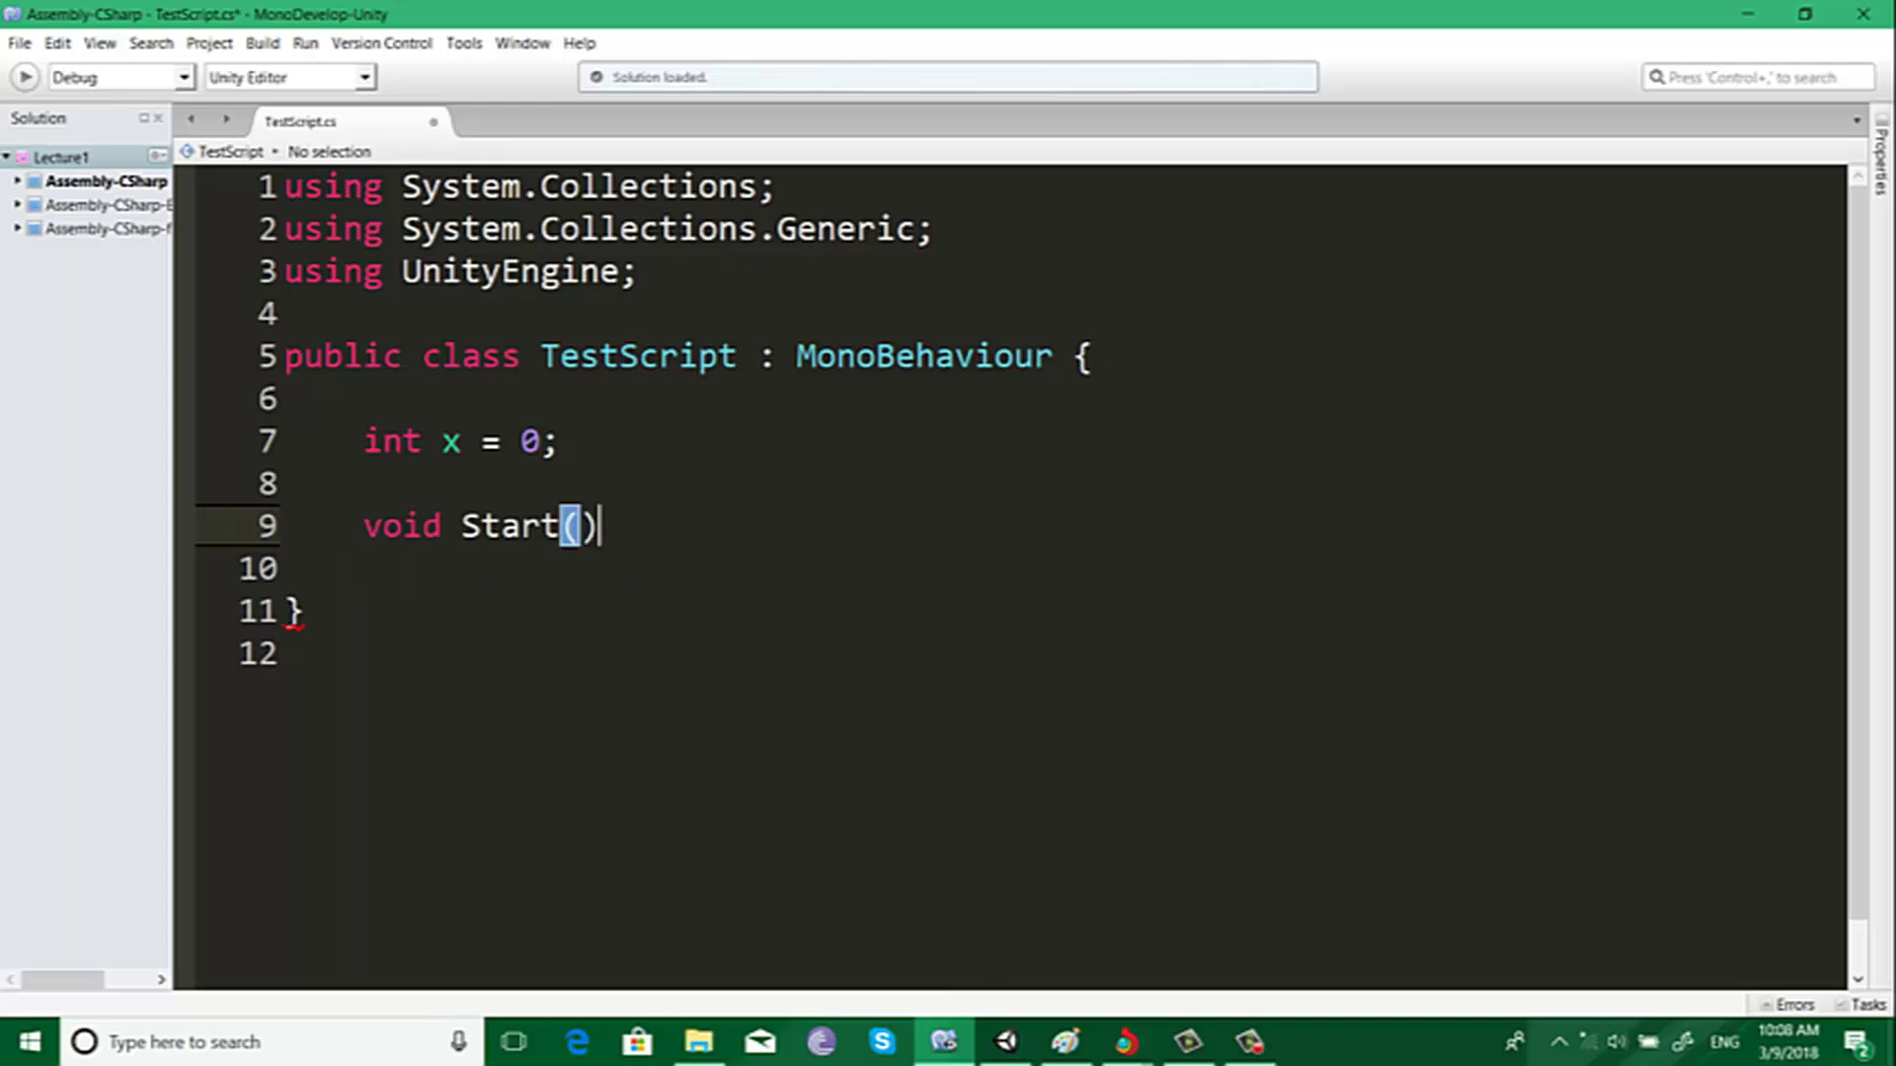
type("{")
key("Return")
key("Return")
left_click(363, 568)
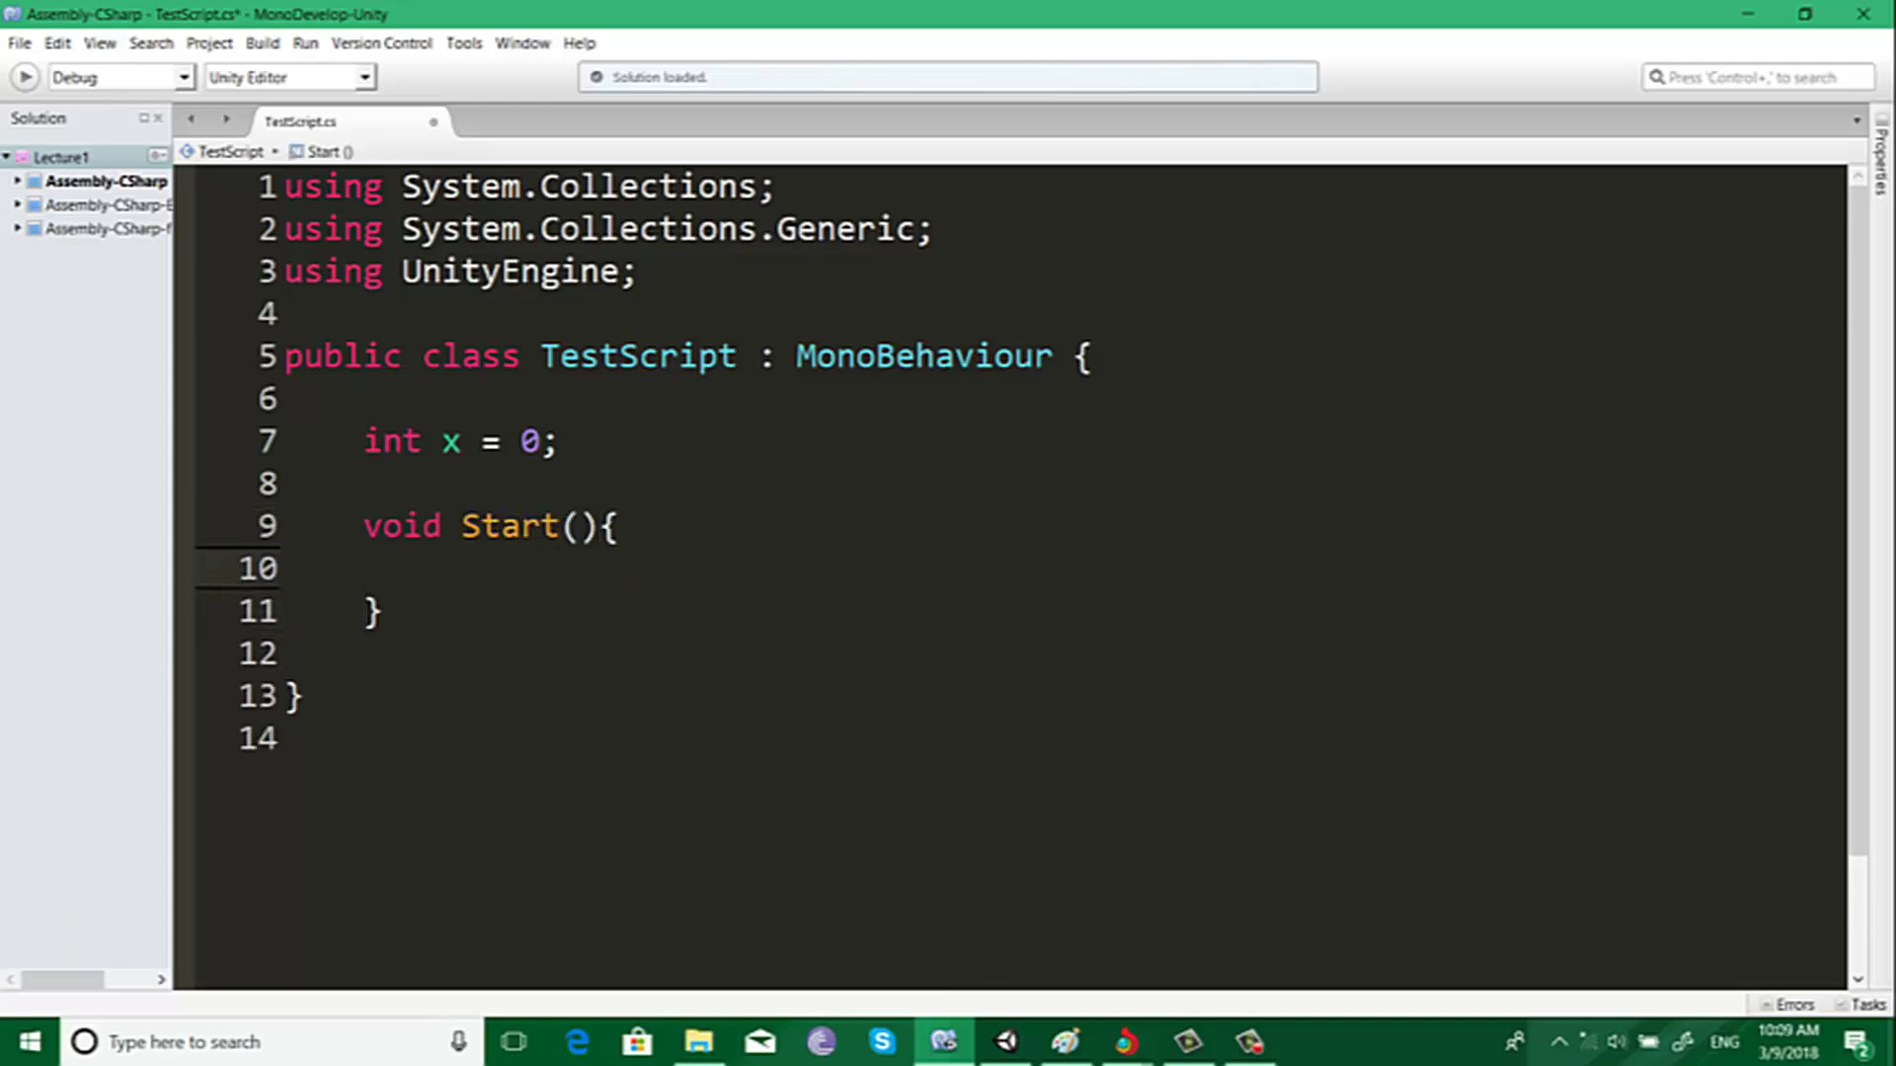
type("debu")
key("Return")
type("Debug.lo")
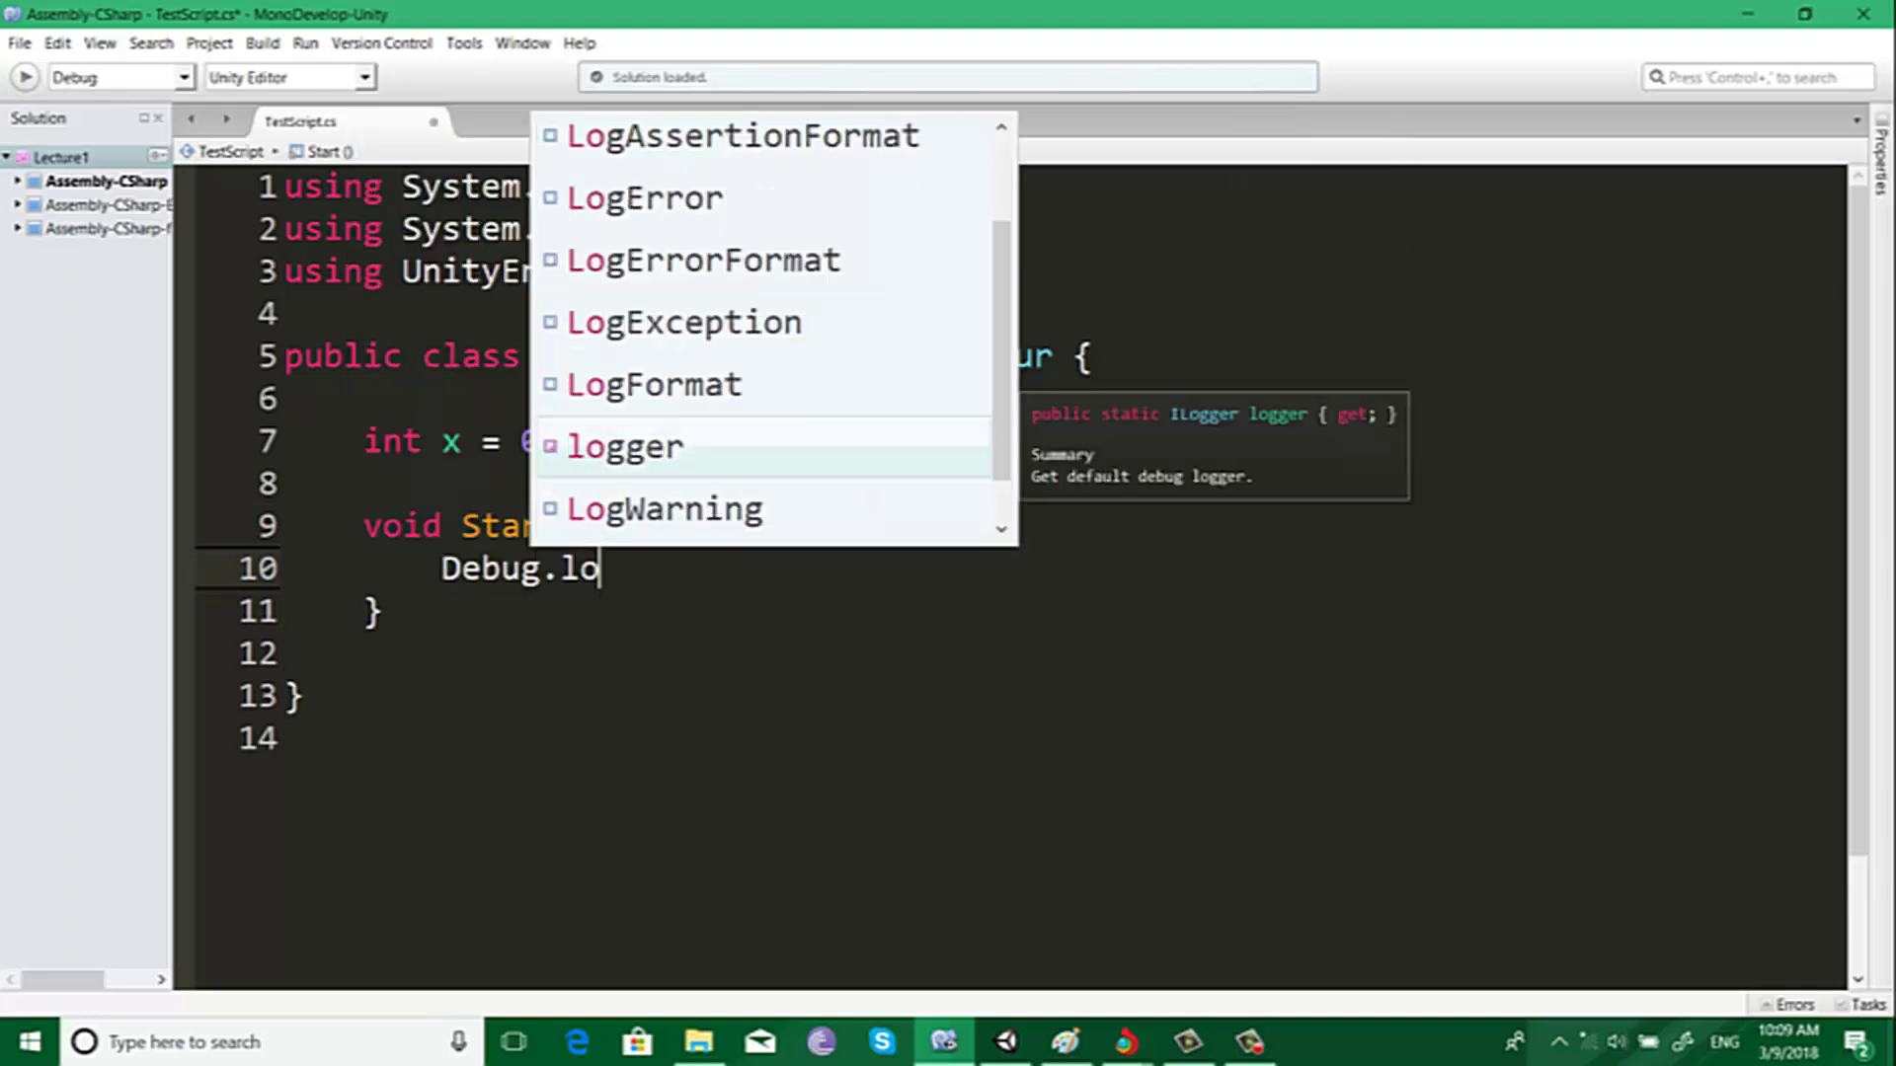
key("Return")
key("BackSpace")
key("BackSpace")
key("BackSpace")
key("BackSpace")
key("BackSpace")
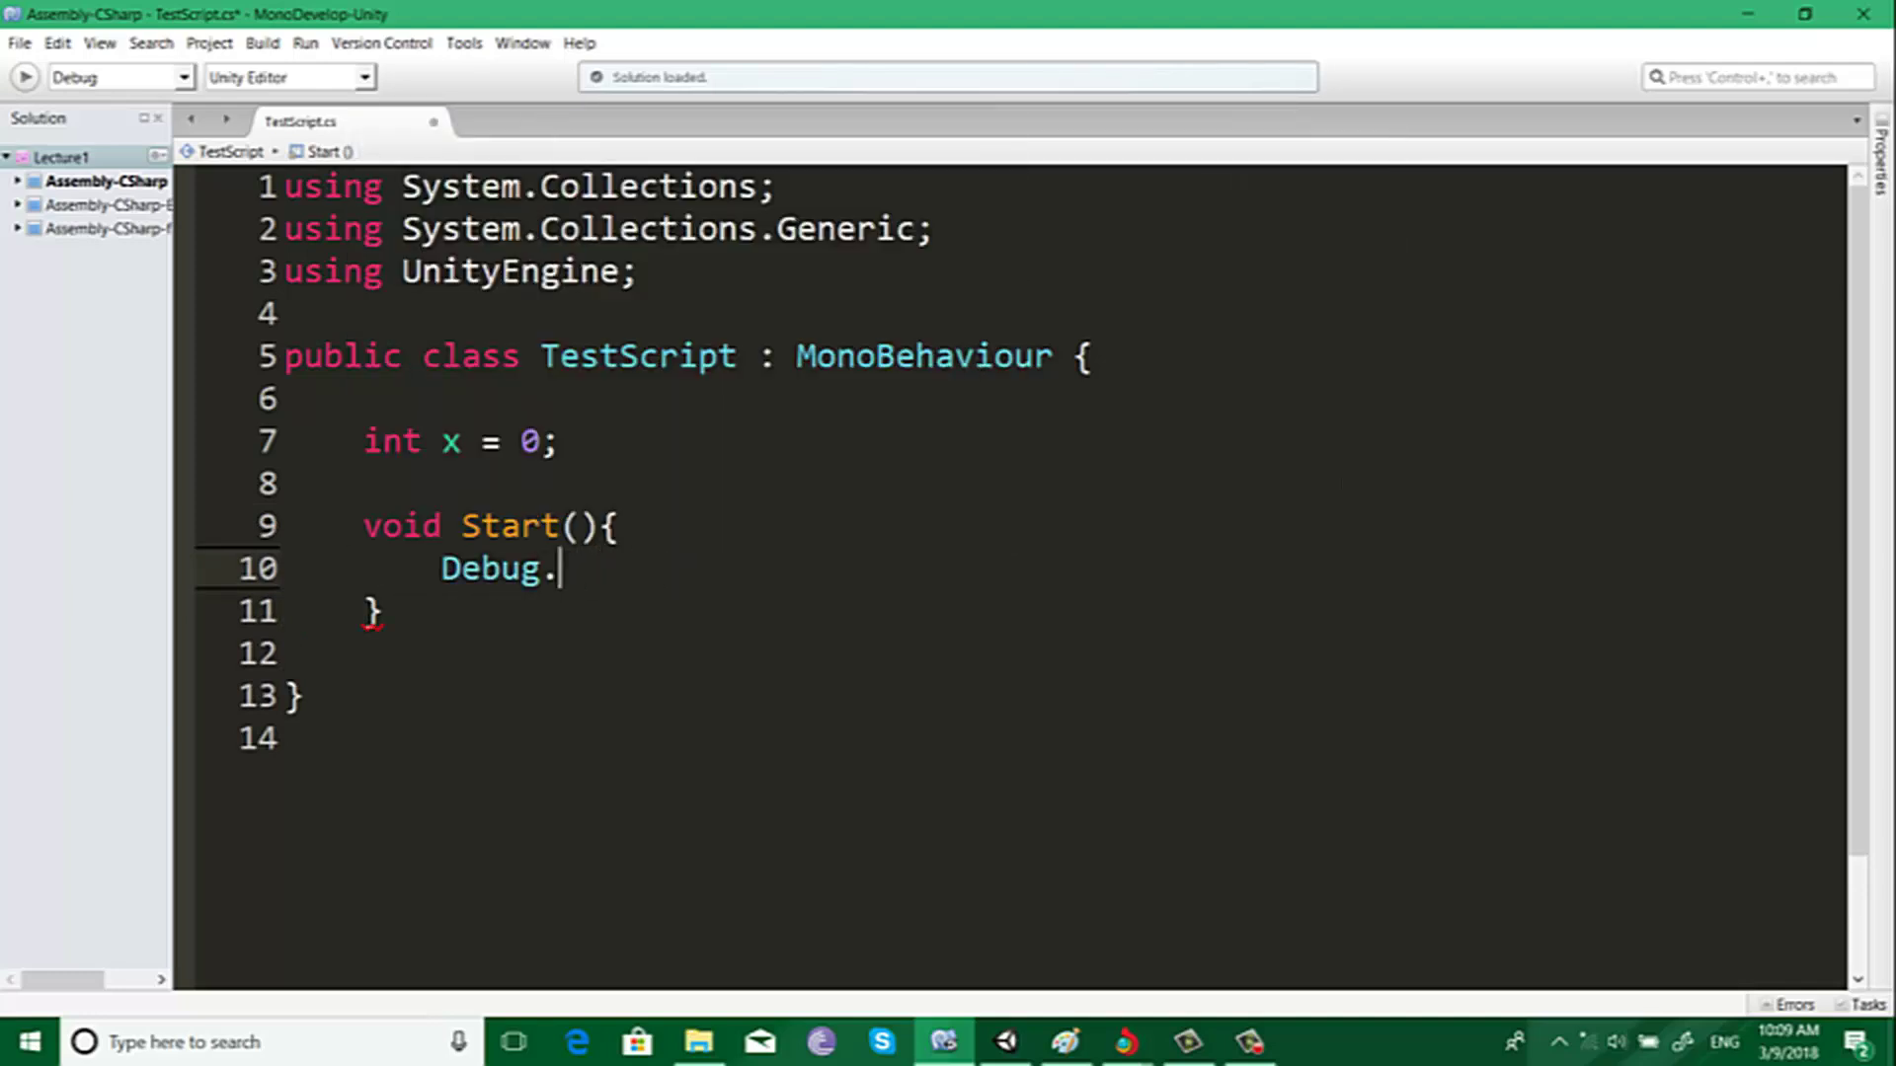
type("Log")
key("Escape")
type("(")
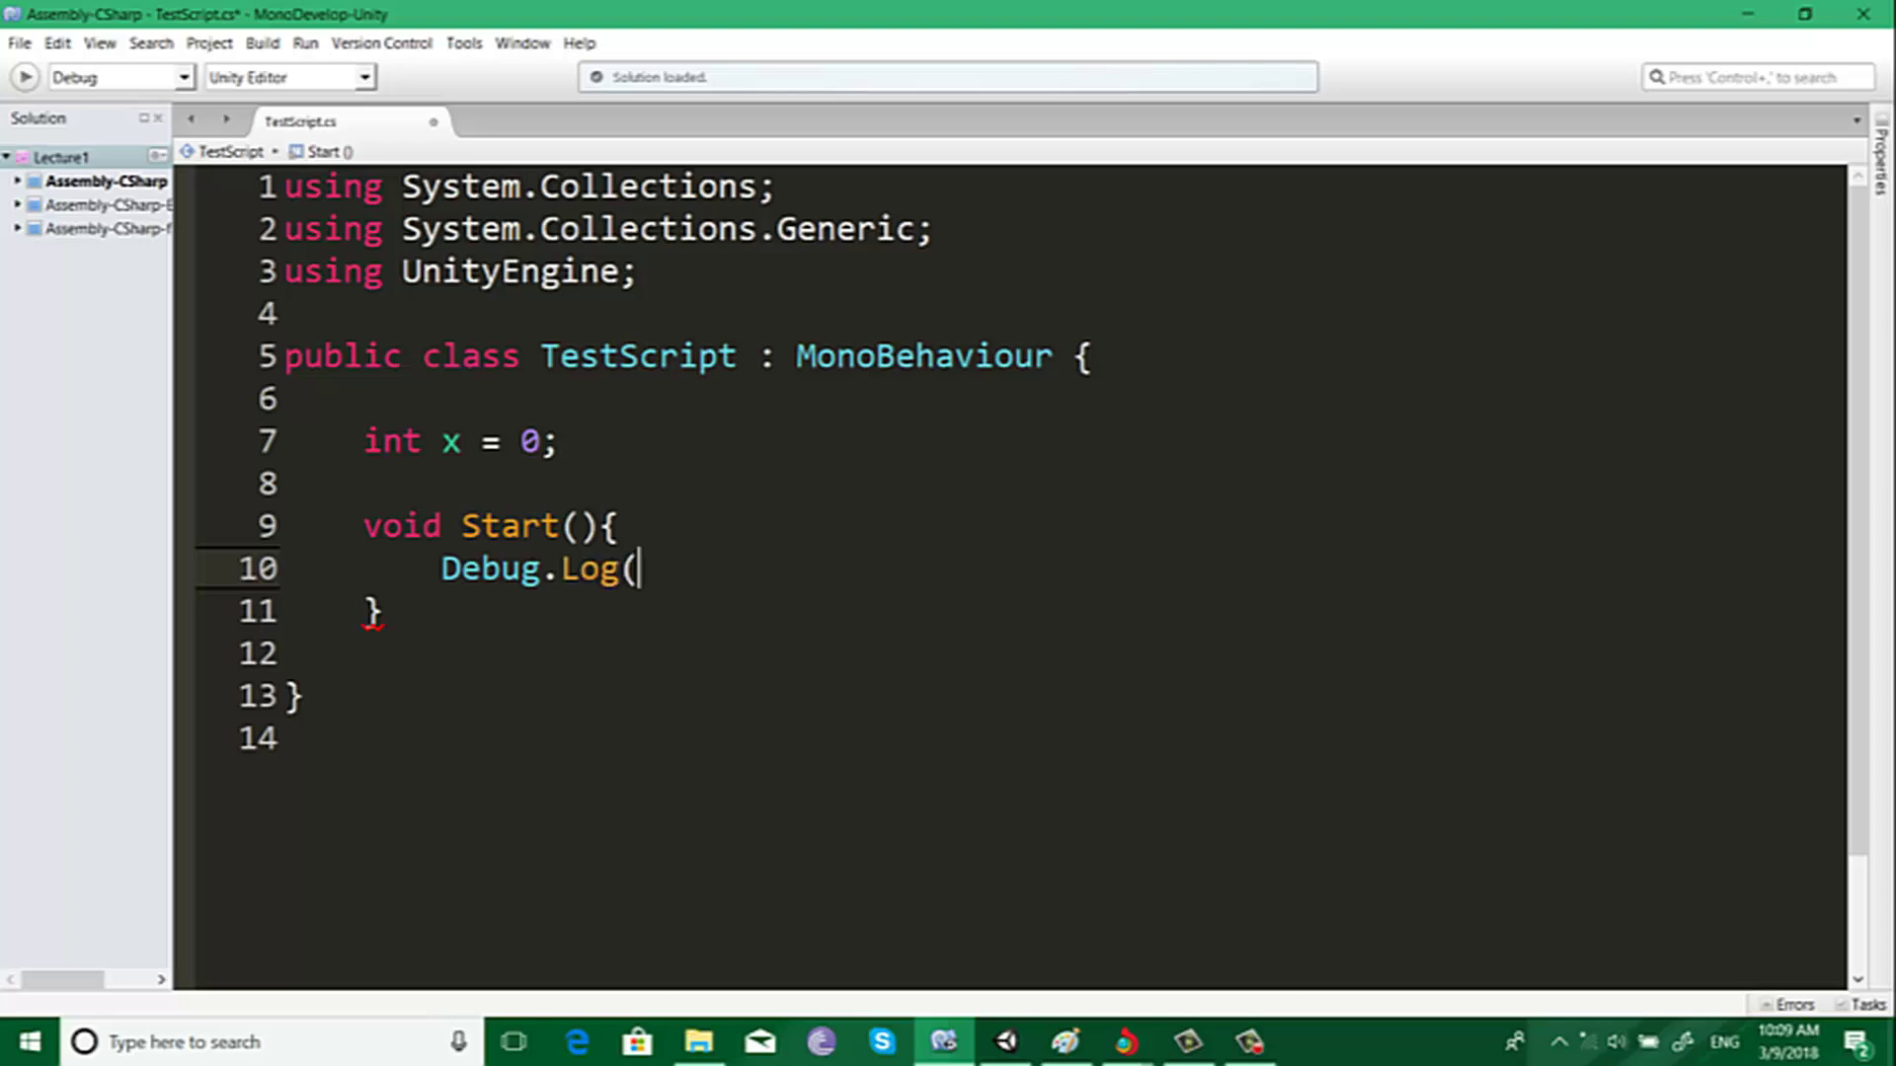
type(");")
Step: Make the call log "The value of x is: " + x and save the script
left_click(661, 570)
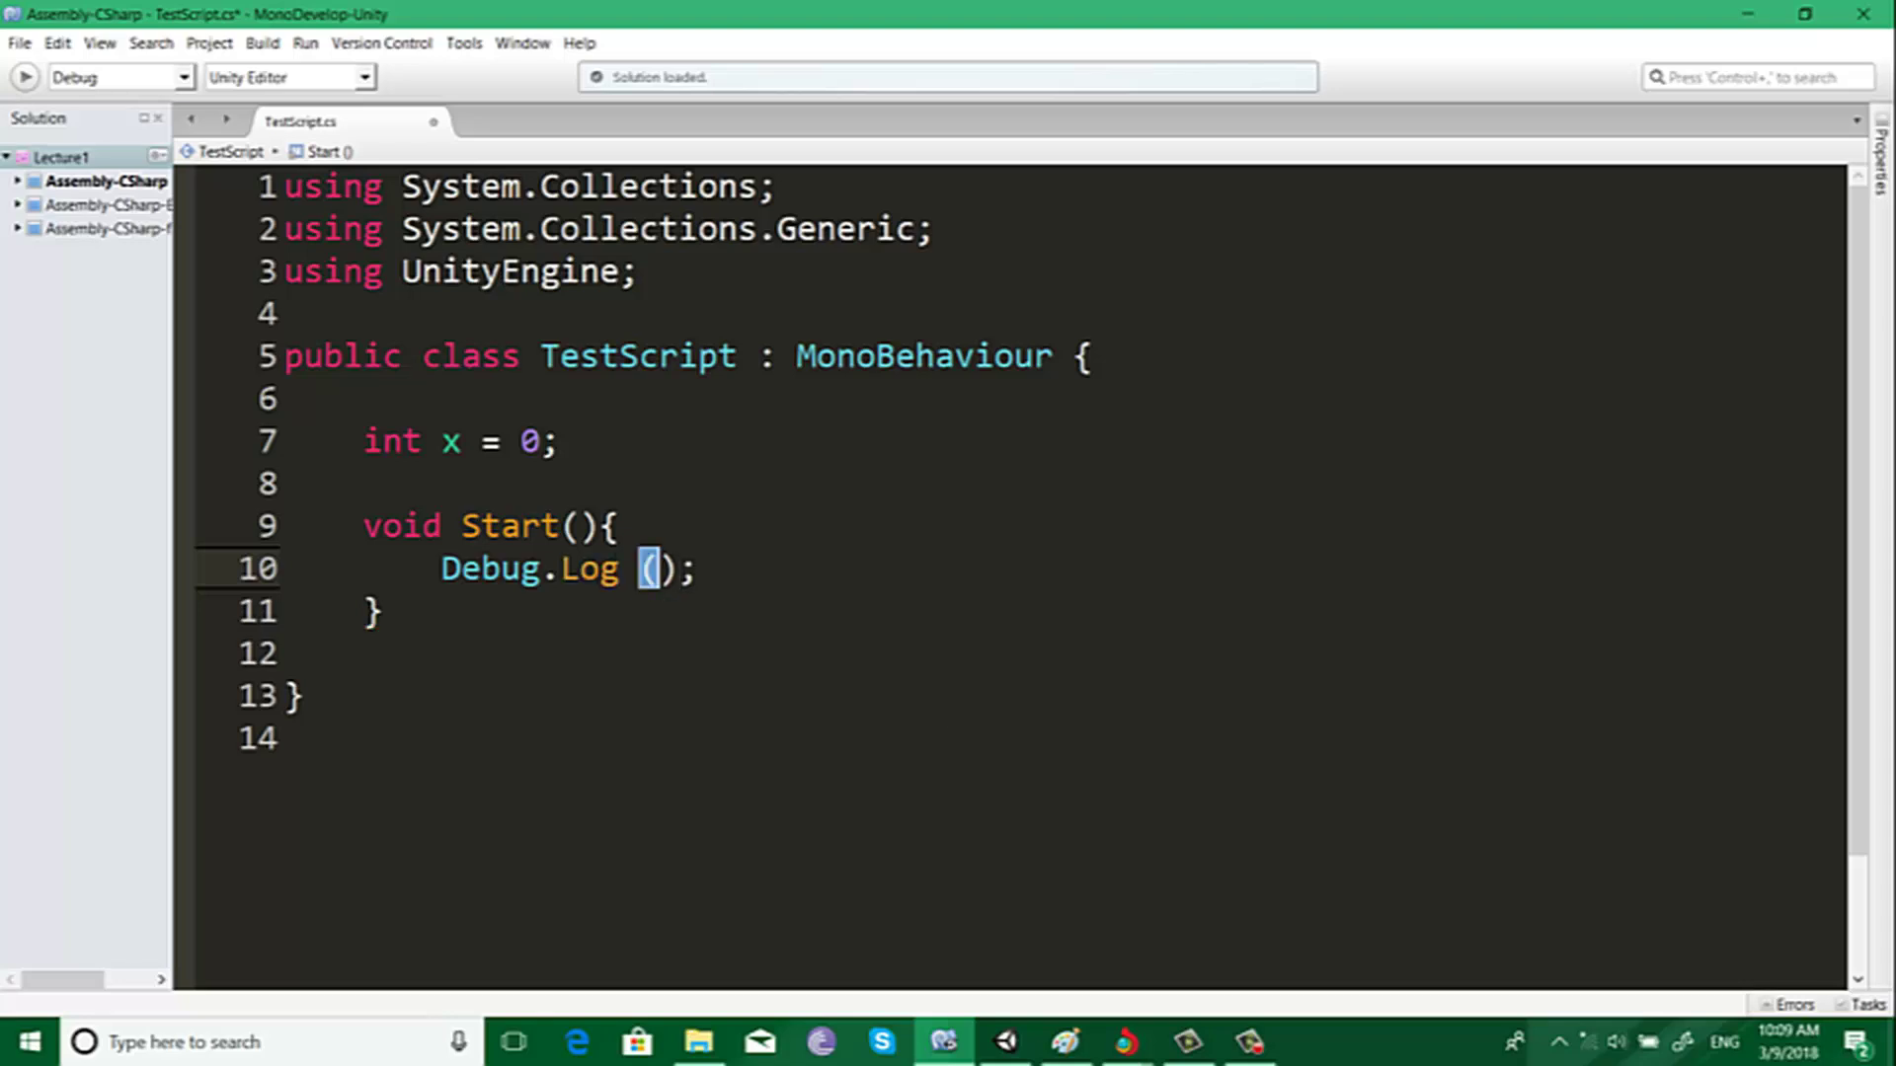
type("\"\"")
key("Left")
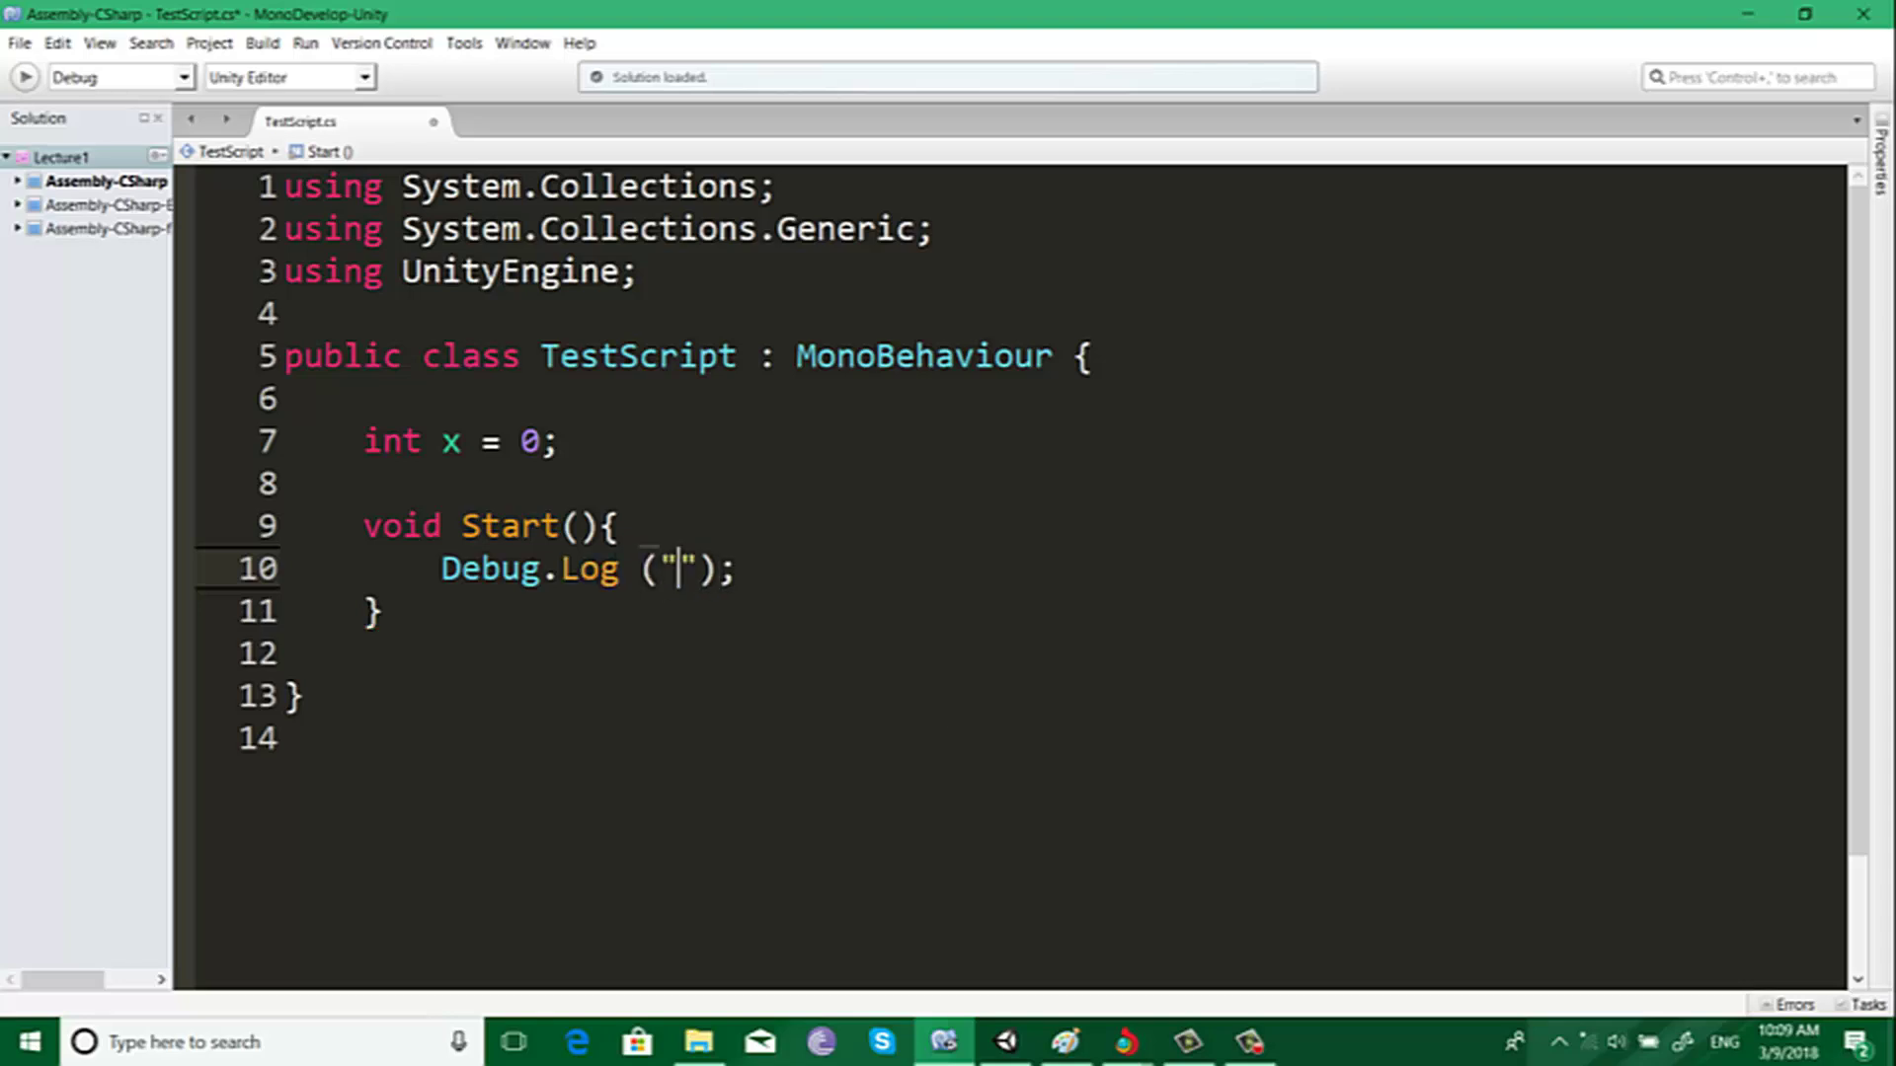
type("the a")
key("BackSpace")
key("BackSpace")
key("BackSpace")
key("BackSpace")
type("The")
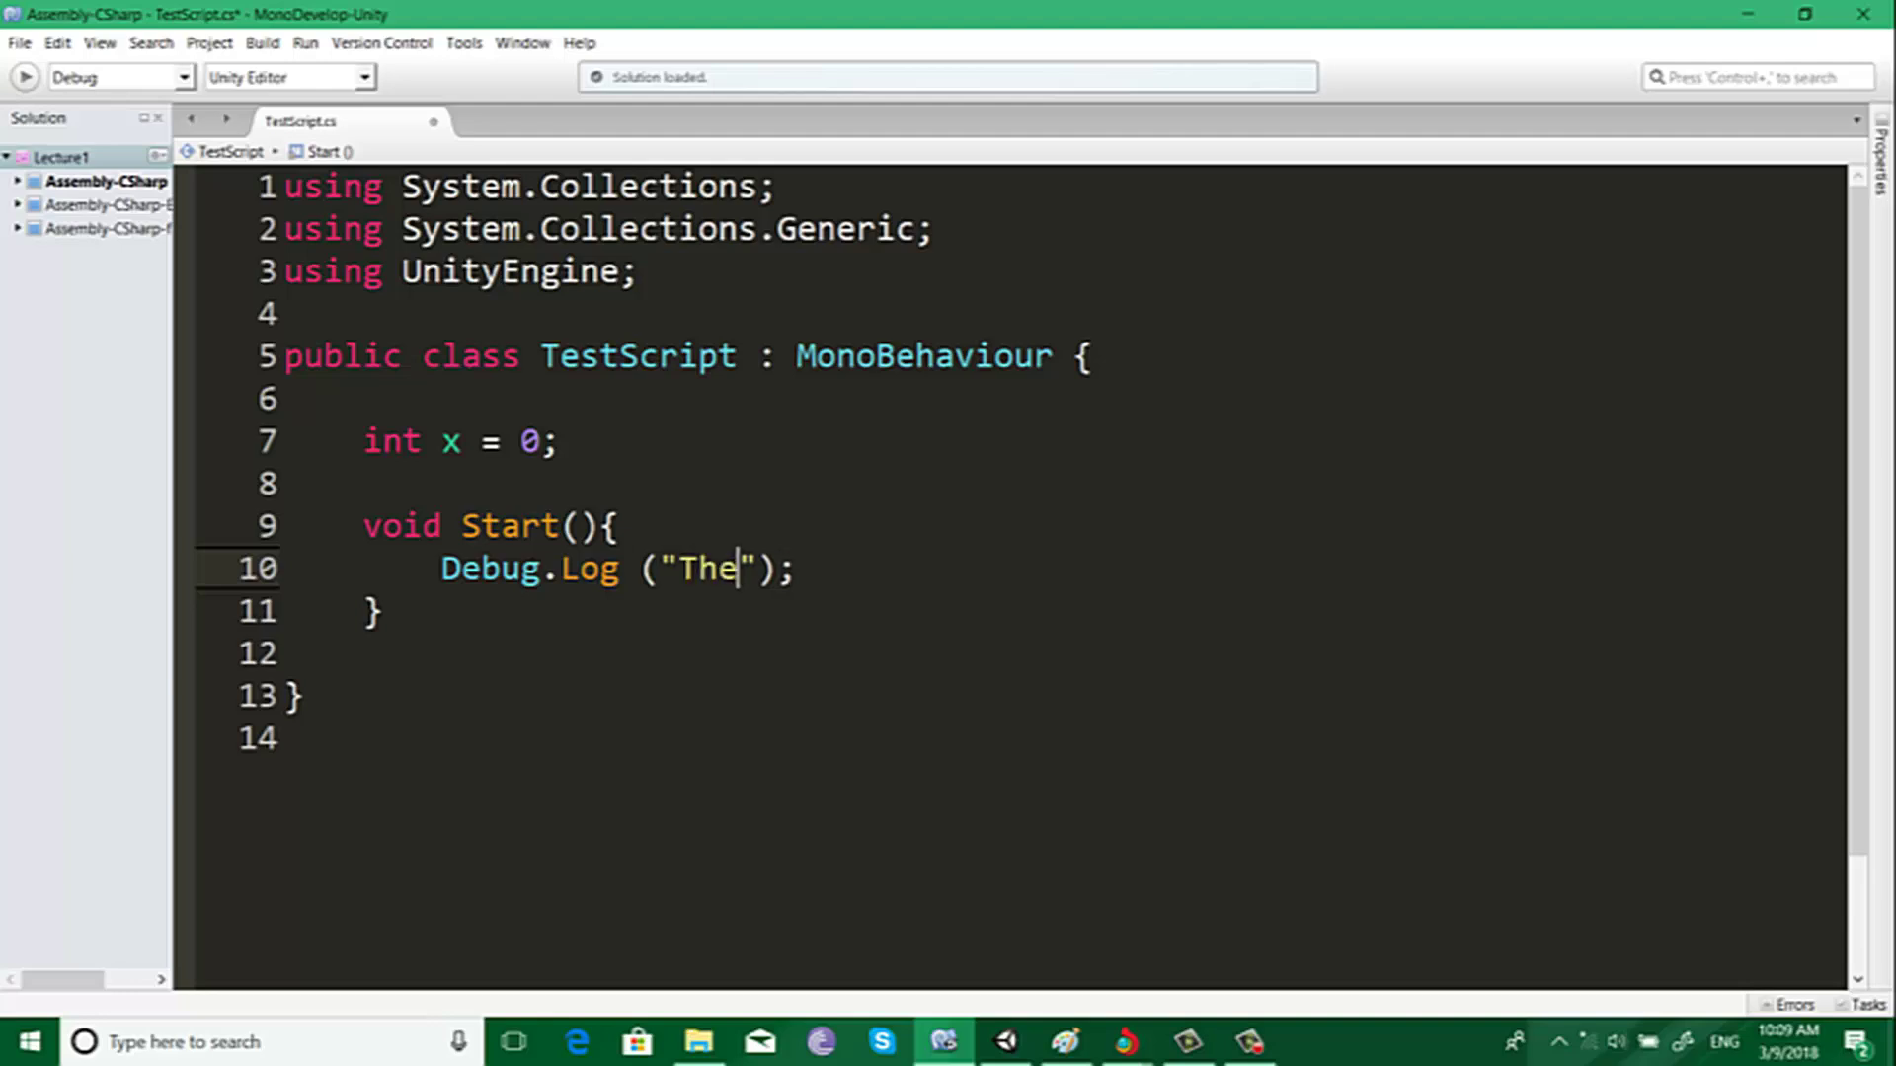
type(" value")
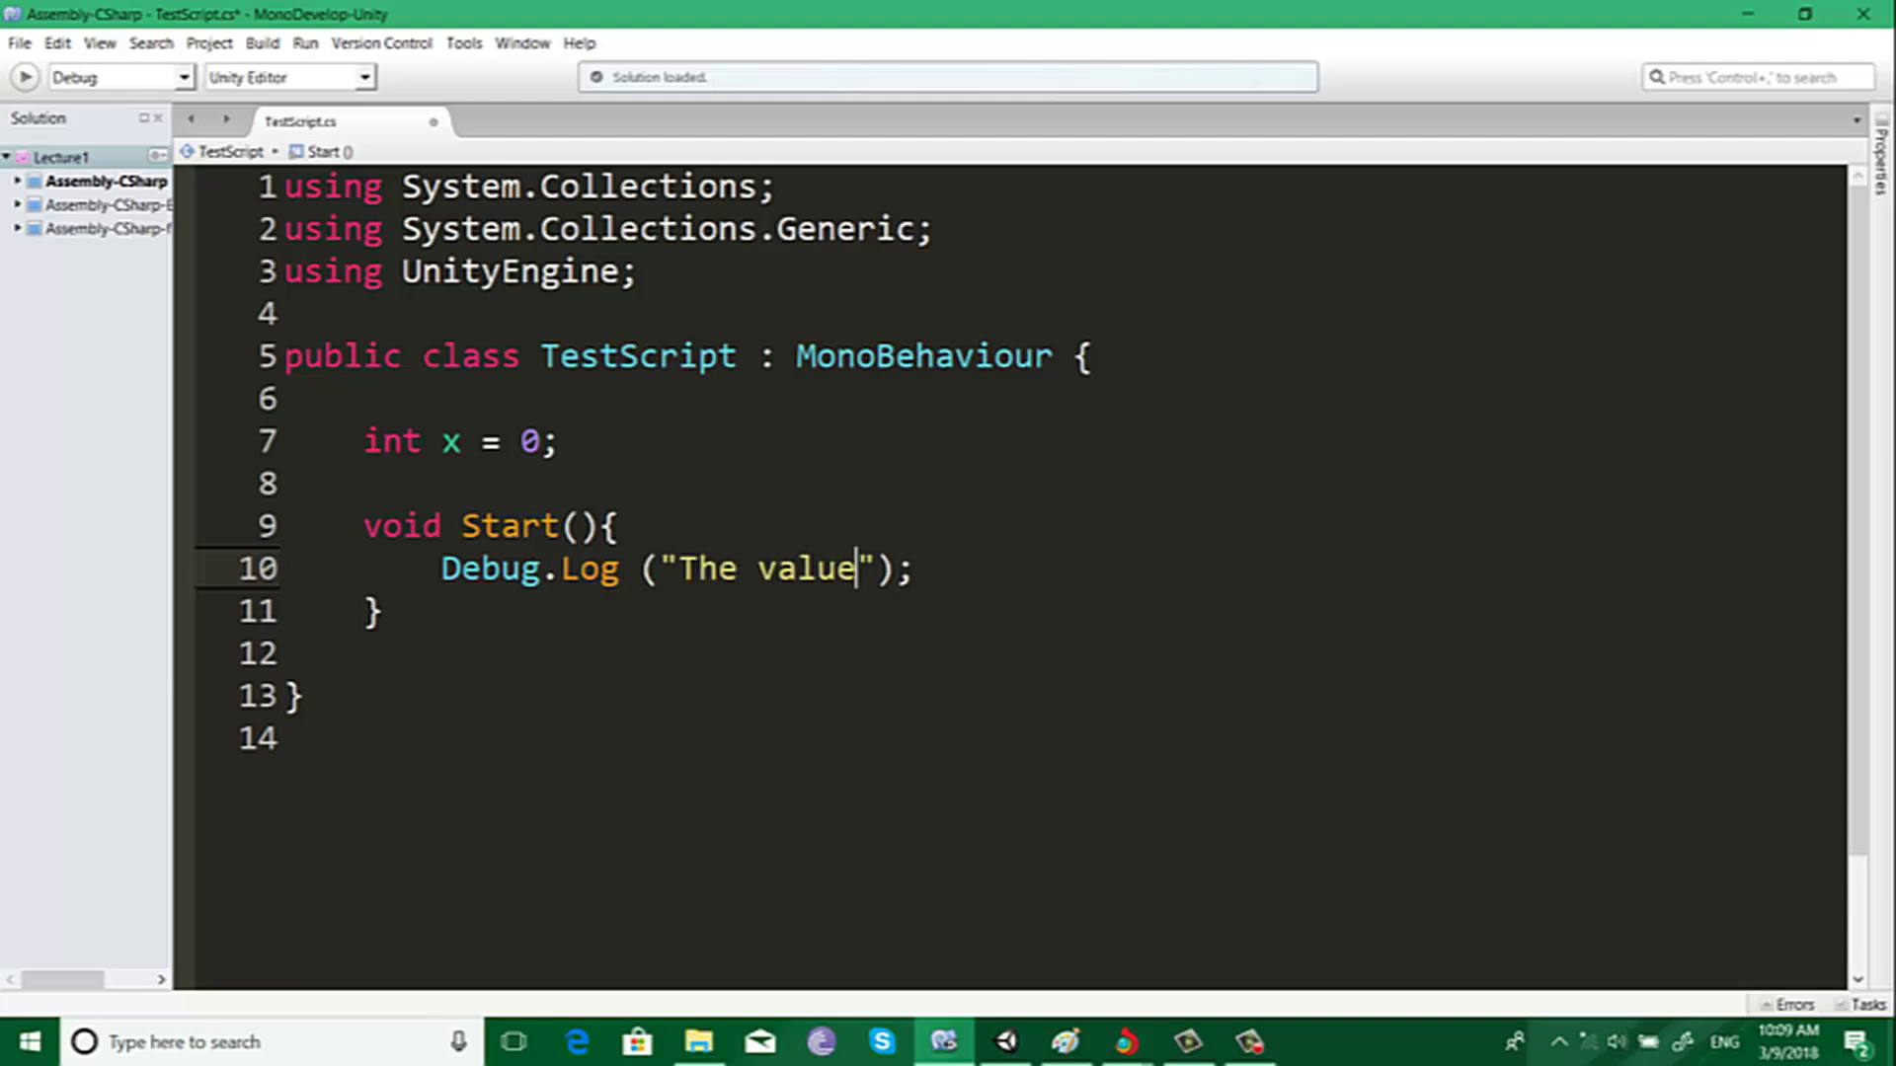
type(" of C")
key("BackSpace")
type("x")
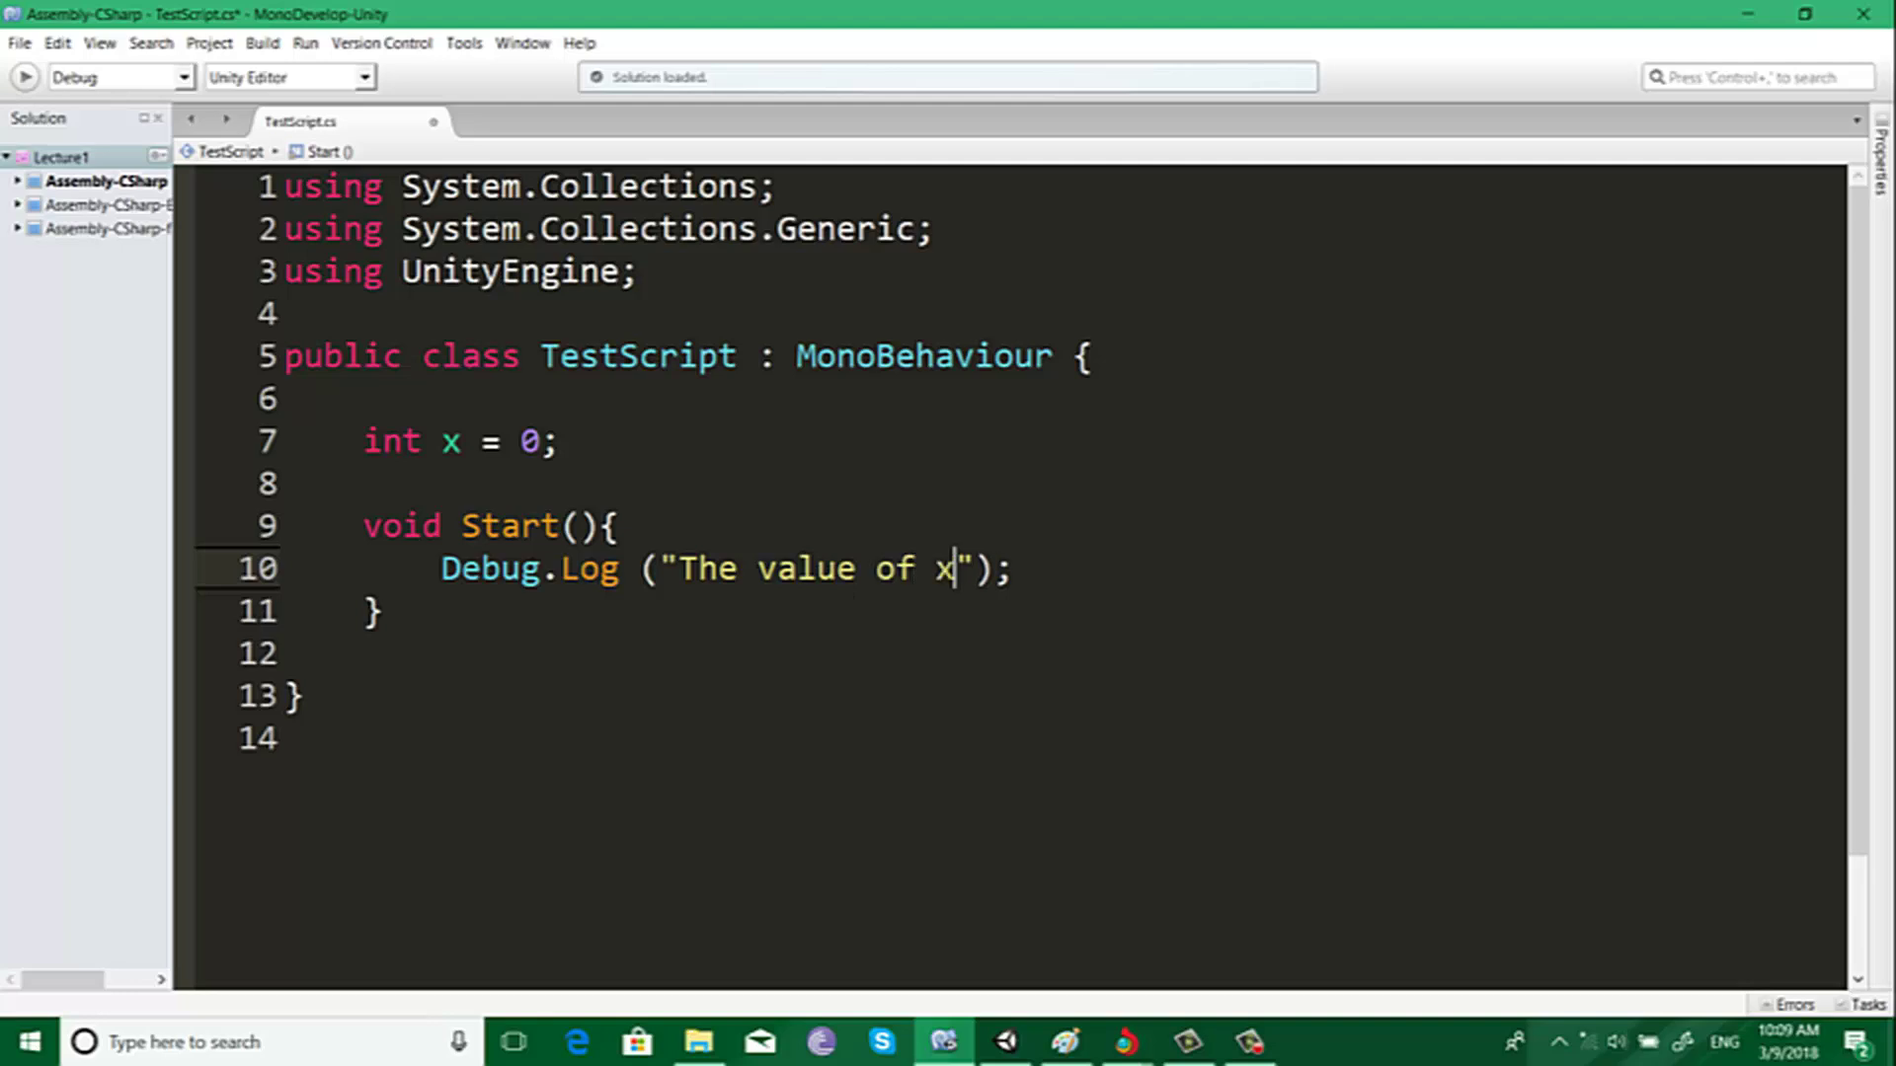
type(" I")
key("BackSpace")
type("is: ")
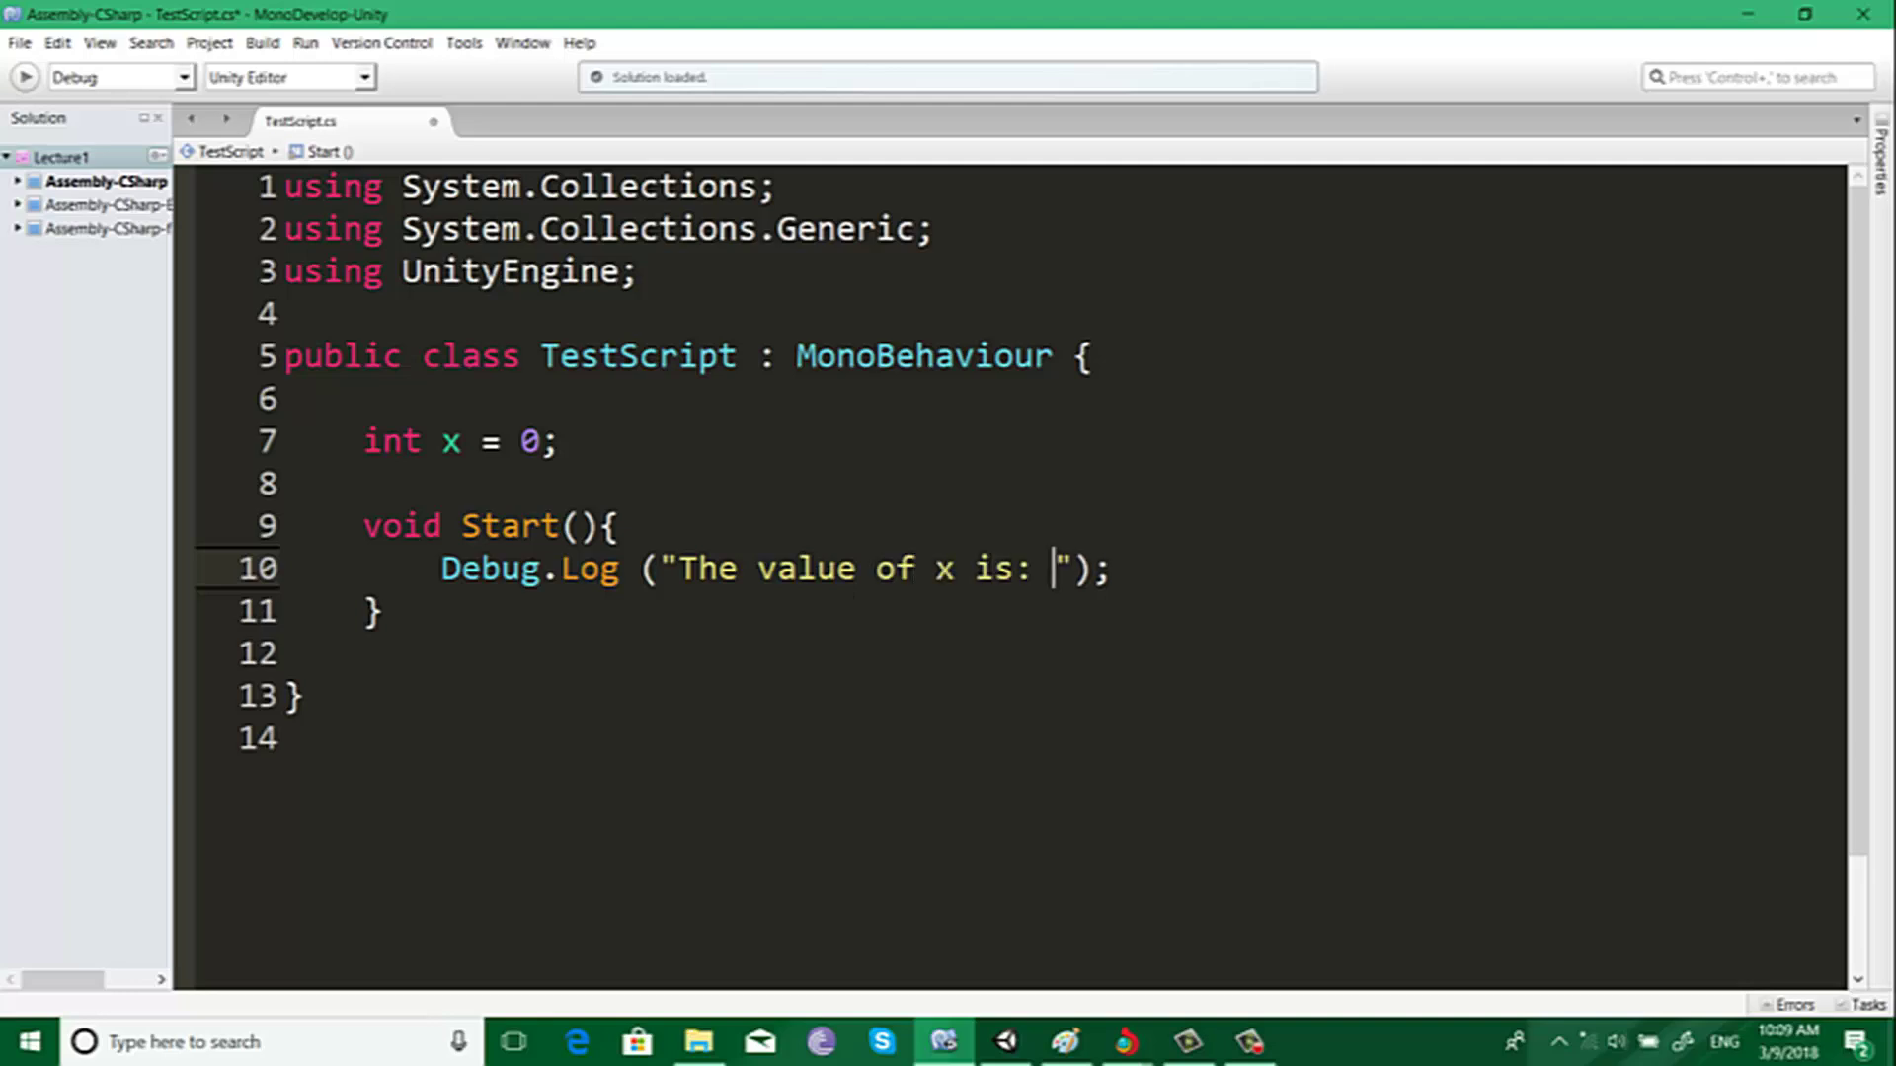
type("\" + ")
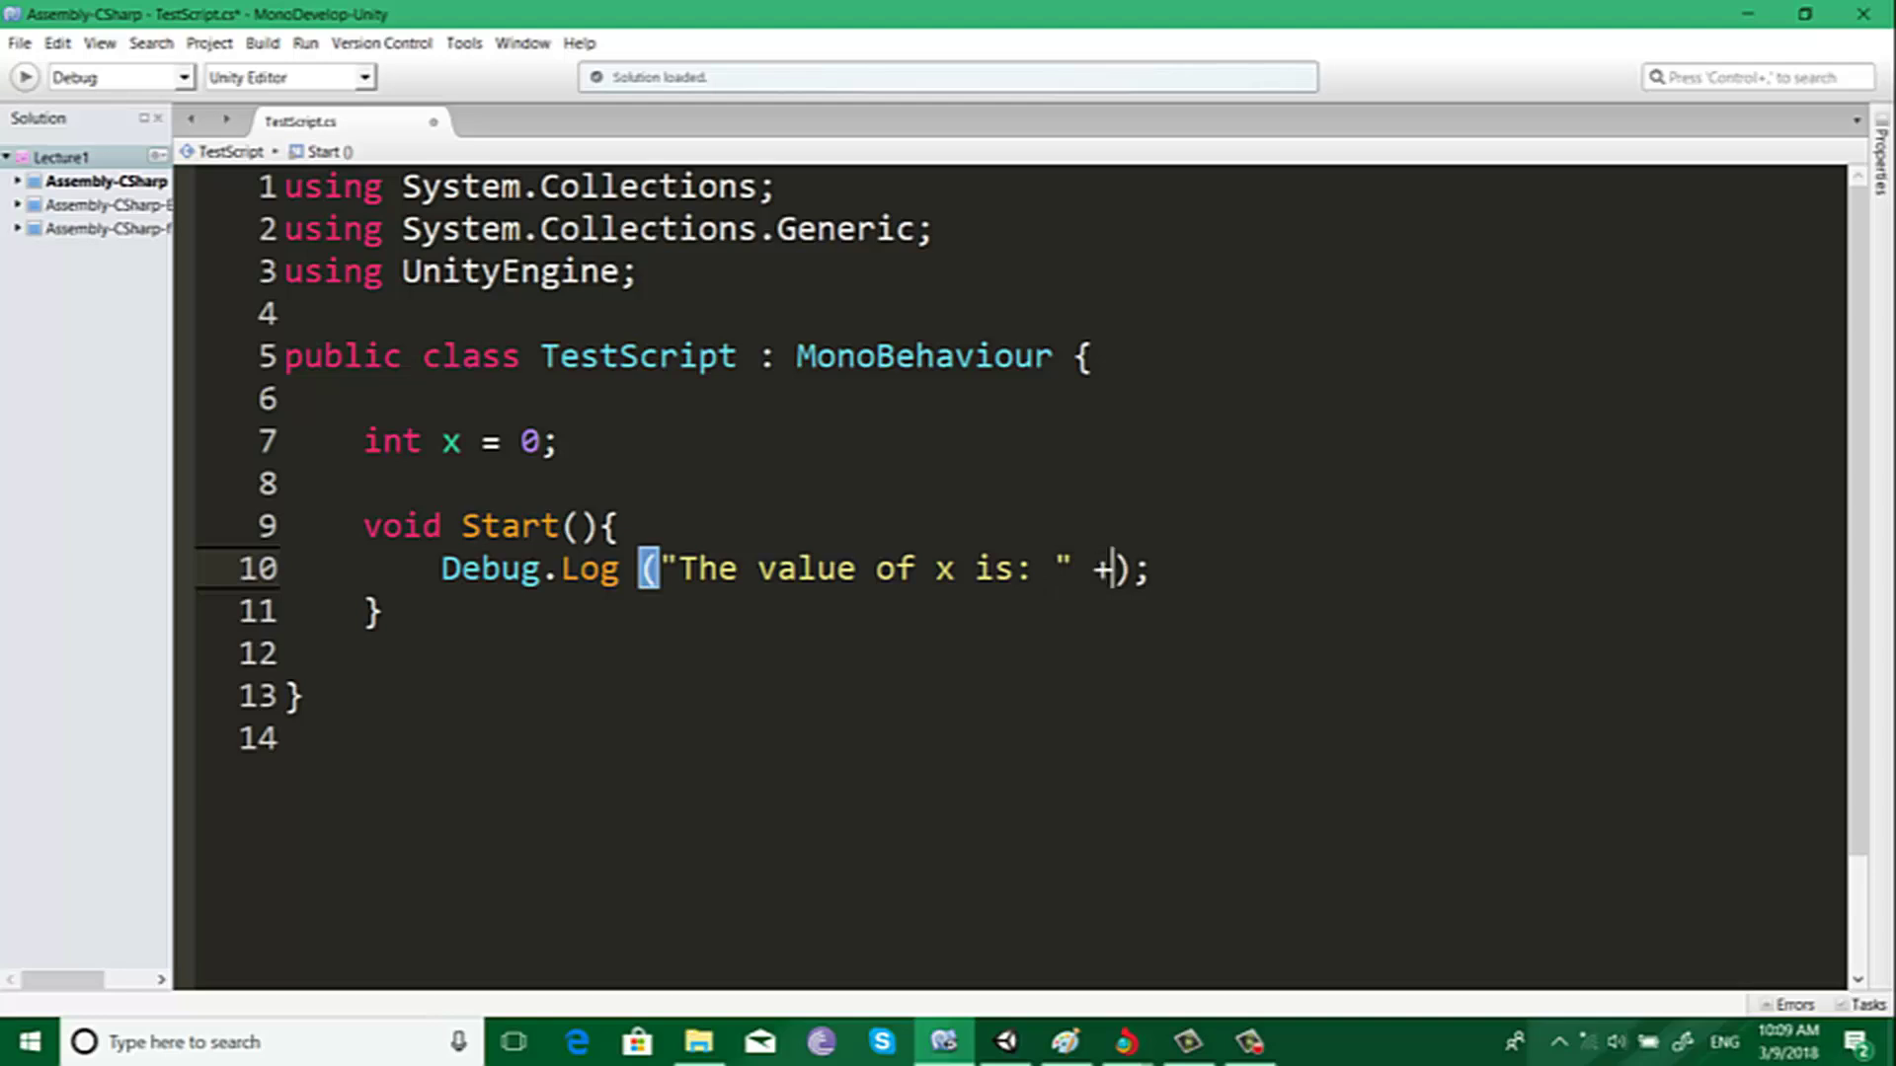
type("x")
key("Escape")
left_click(1232, 567)
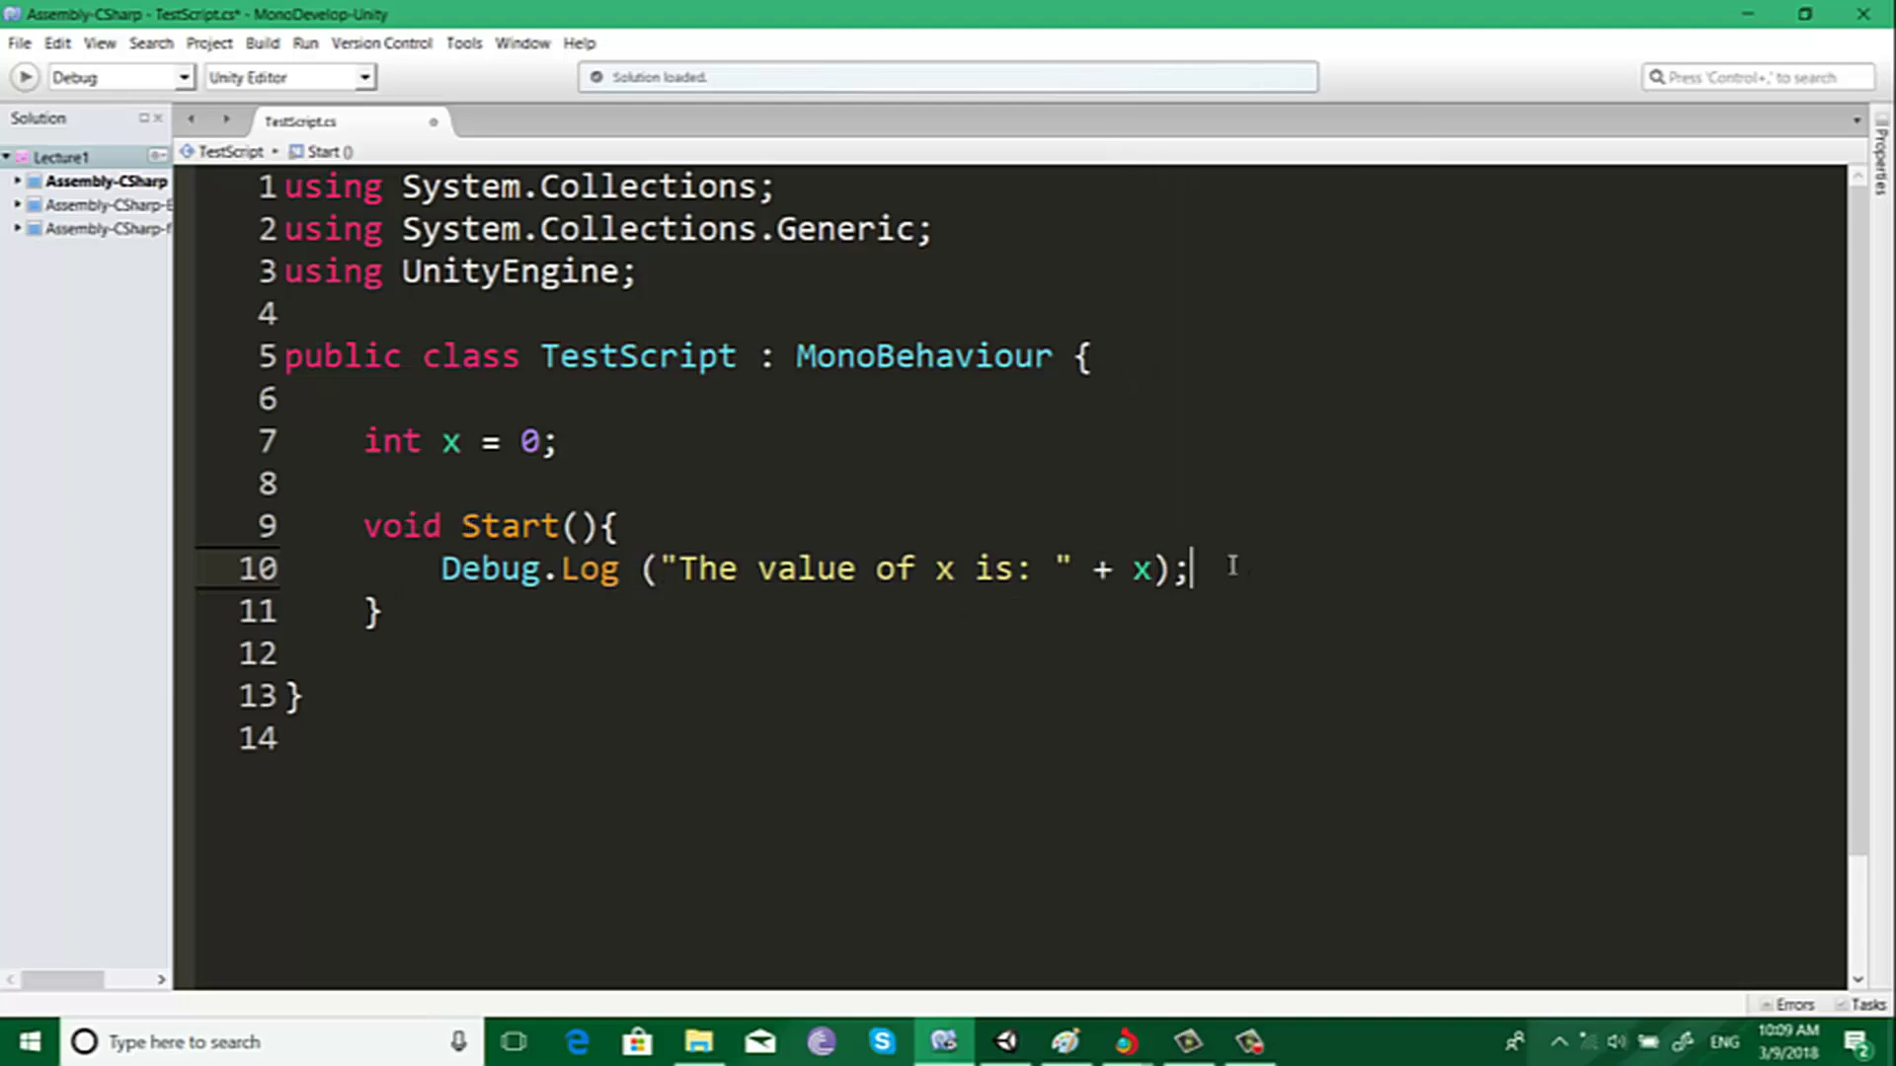
key("ctrl+s")
Step: Clear Unity's Console, play the scene to log 'The value of x is: 0', then return to the script
left_click(1748, 14)
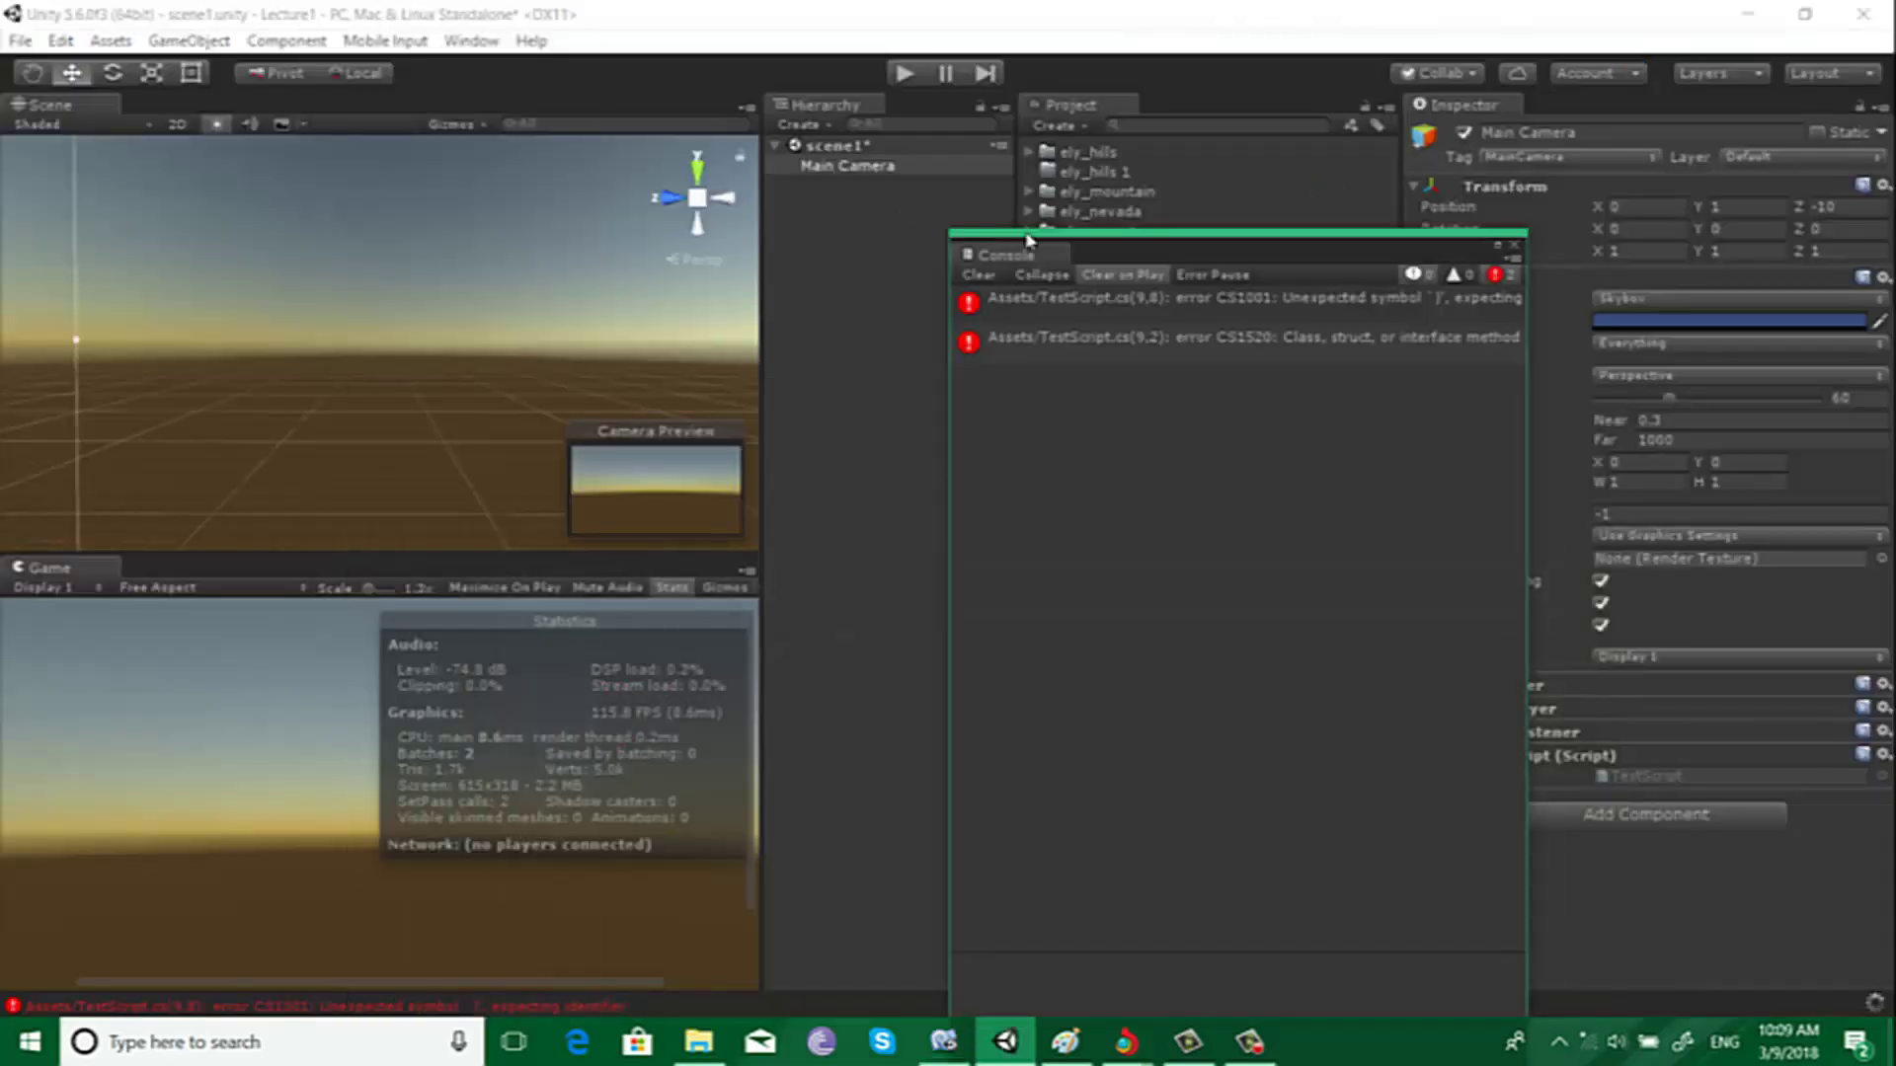
left_click(981, 276)
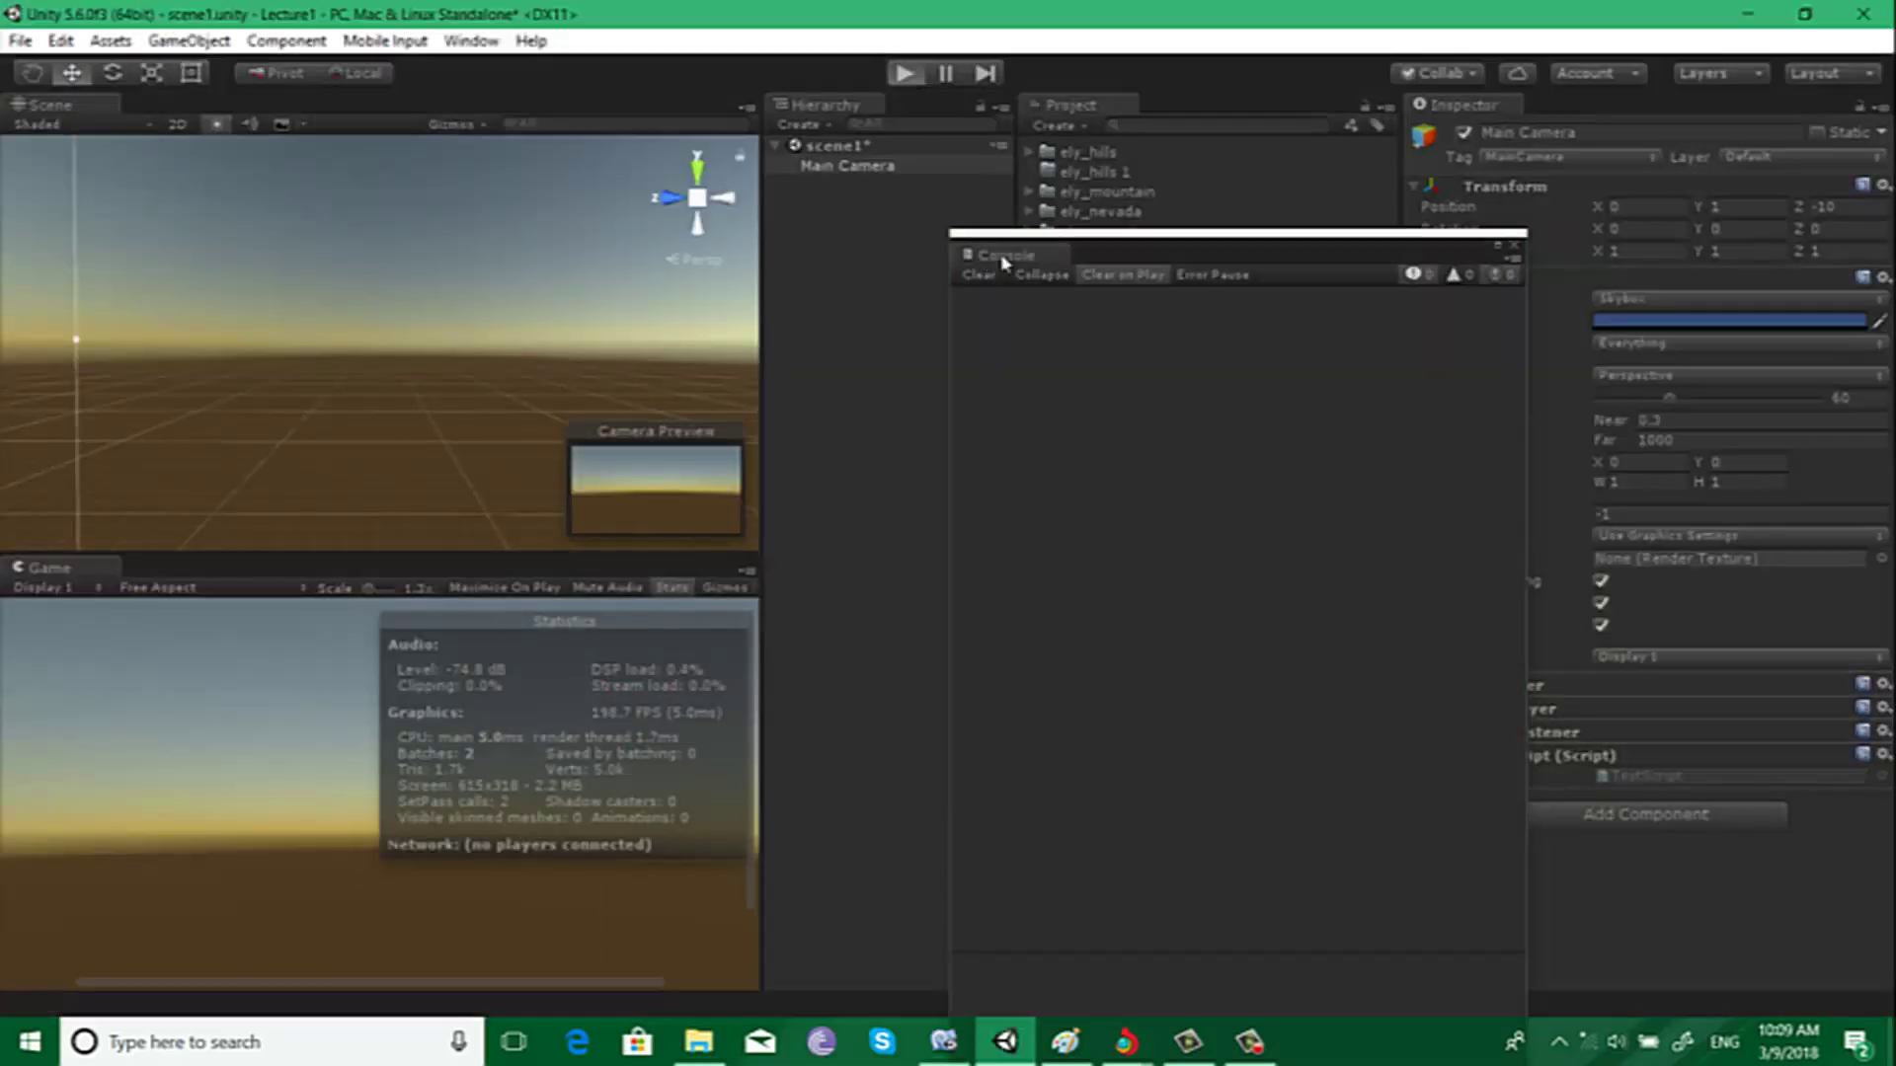
key("ctrl+p")
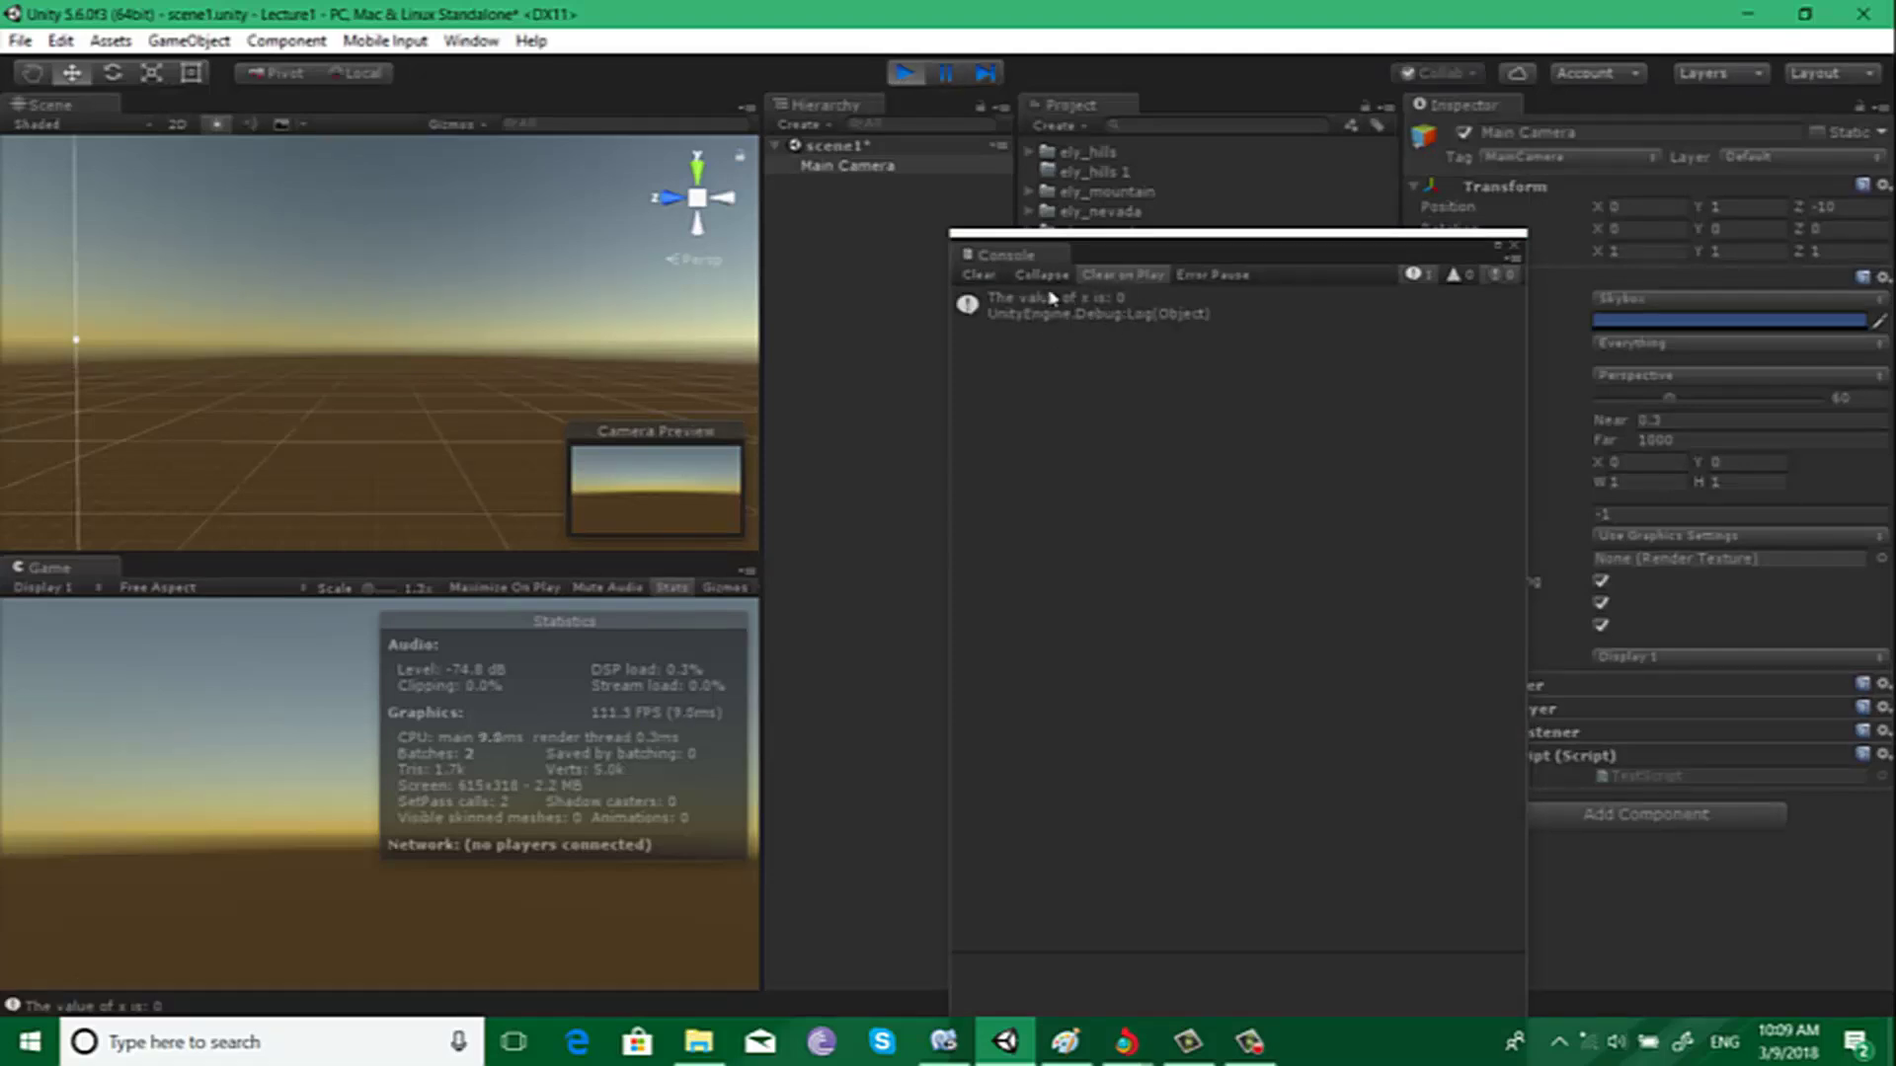
left_click(904, 73)
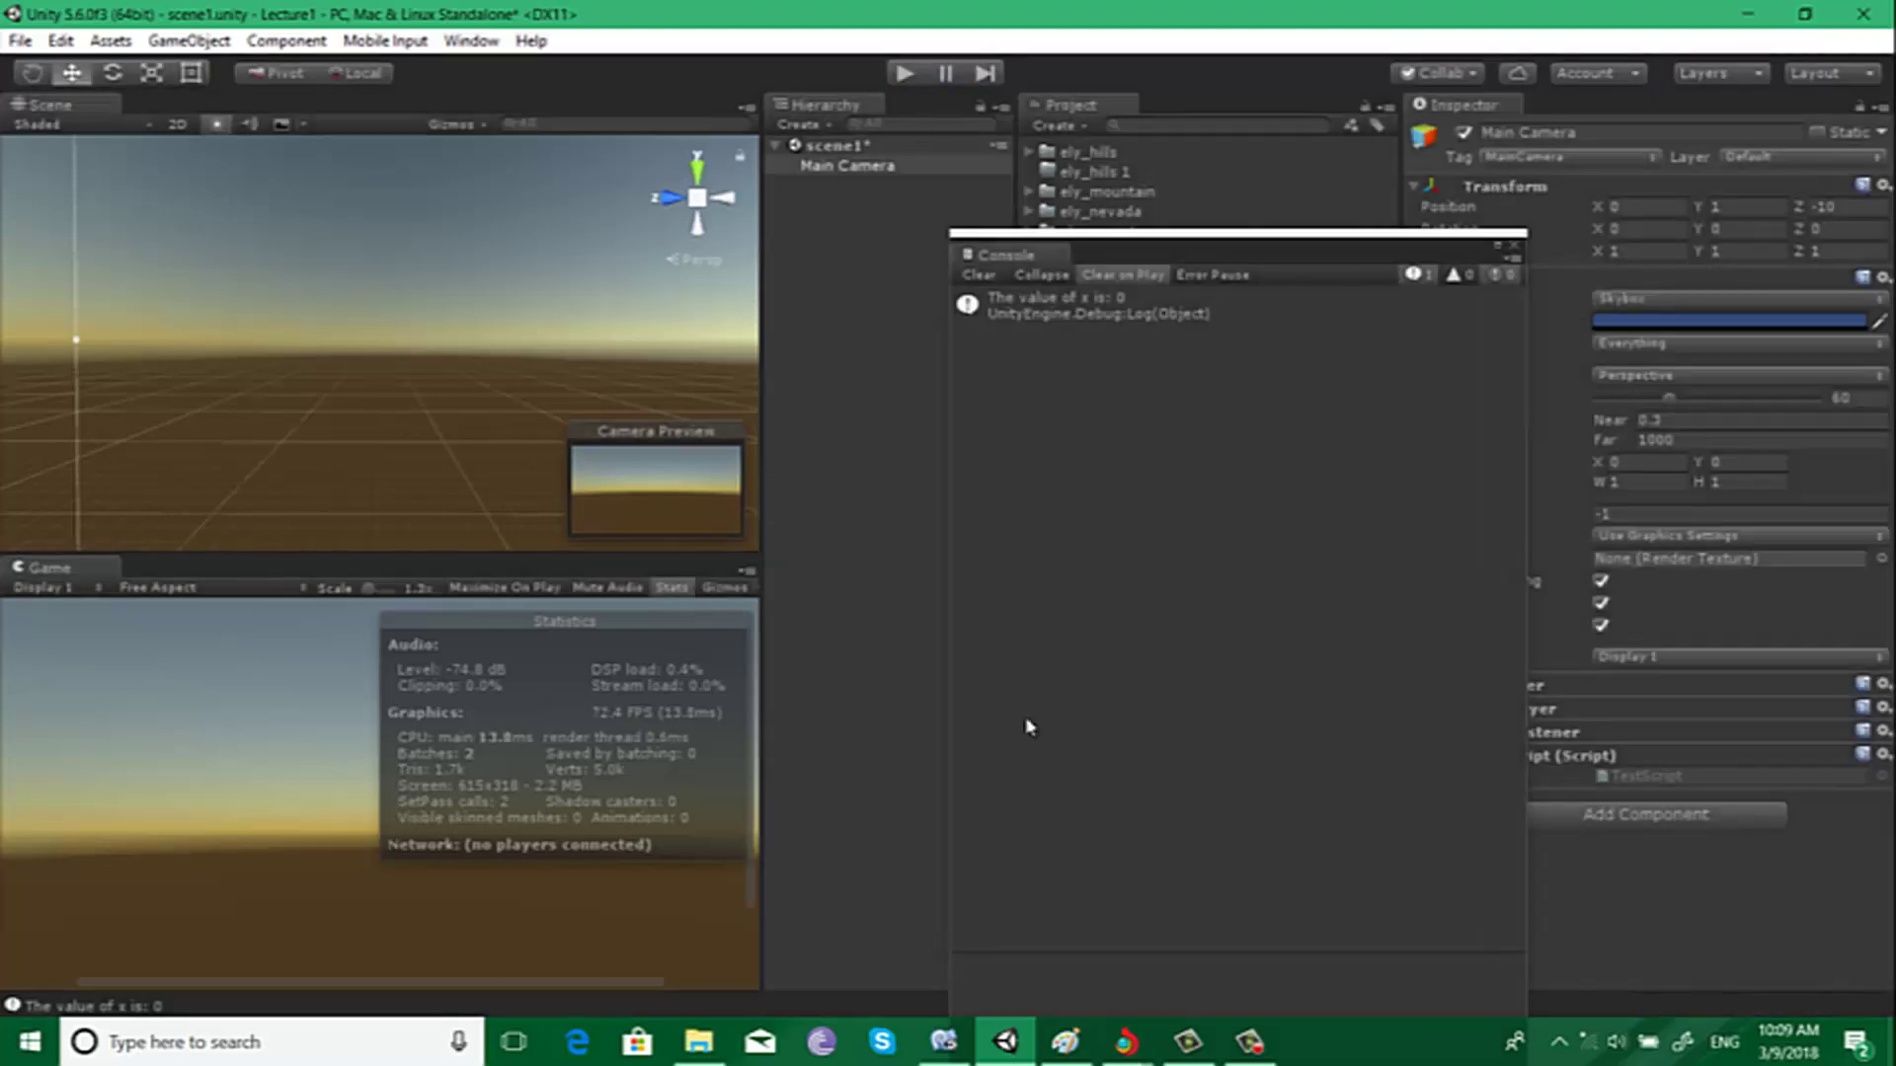
left_click(941, 1045)
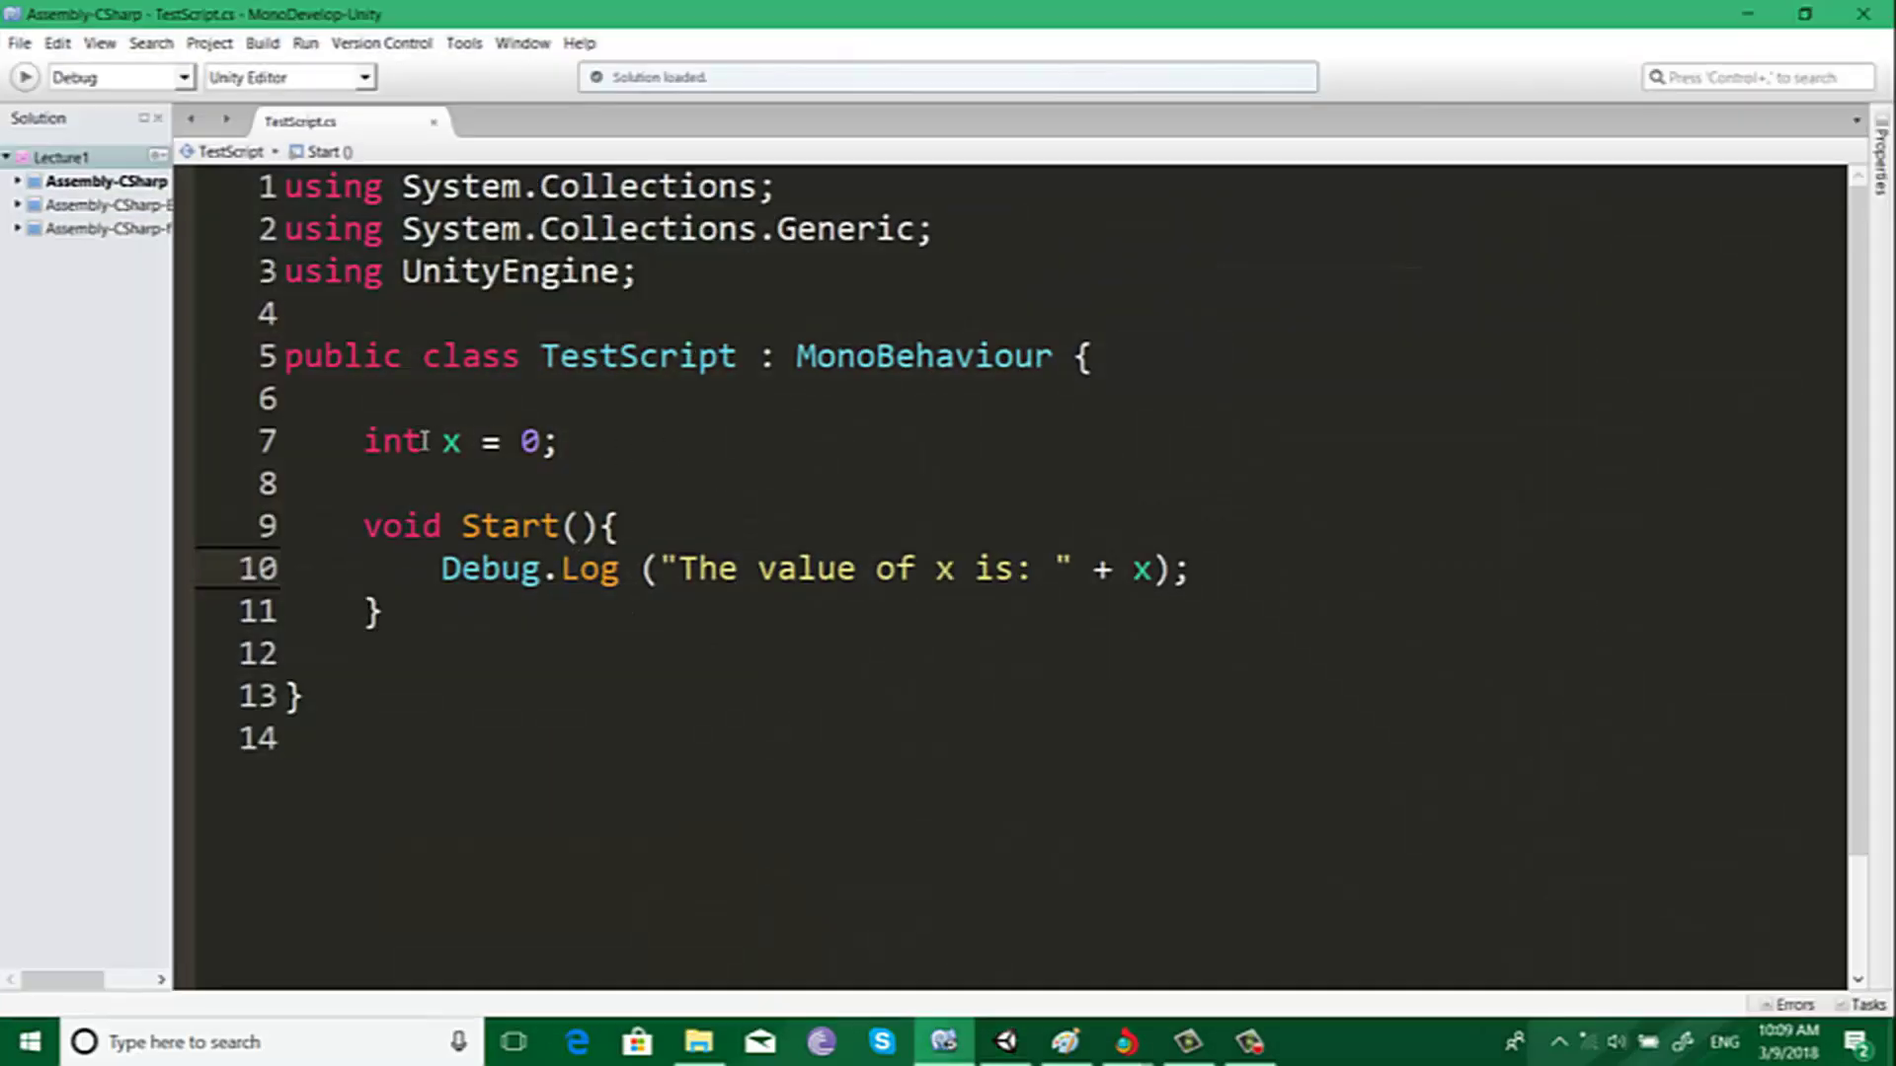
Step: Highlight the int keyword in the x declaration on line 7
left_click(392, 441)
left_click_drag(424, 443, 379, 441)
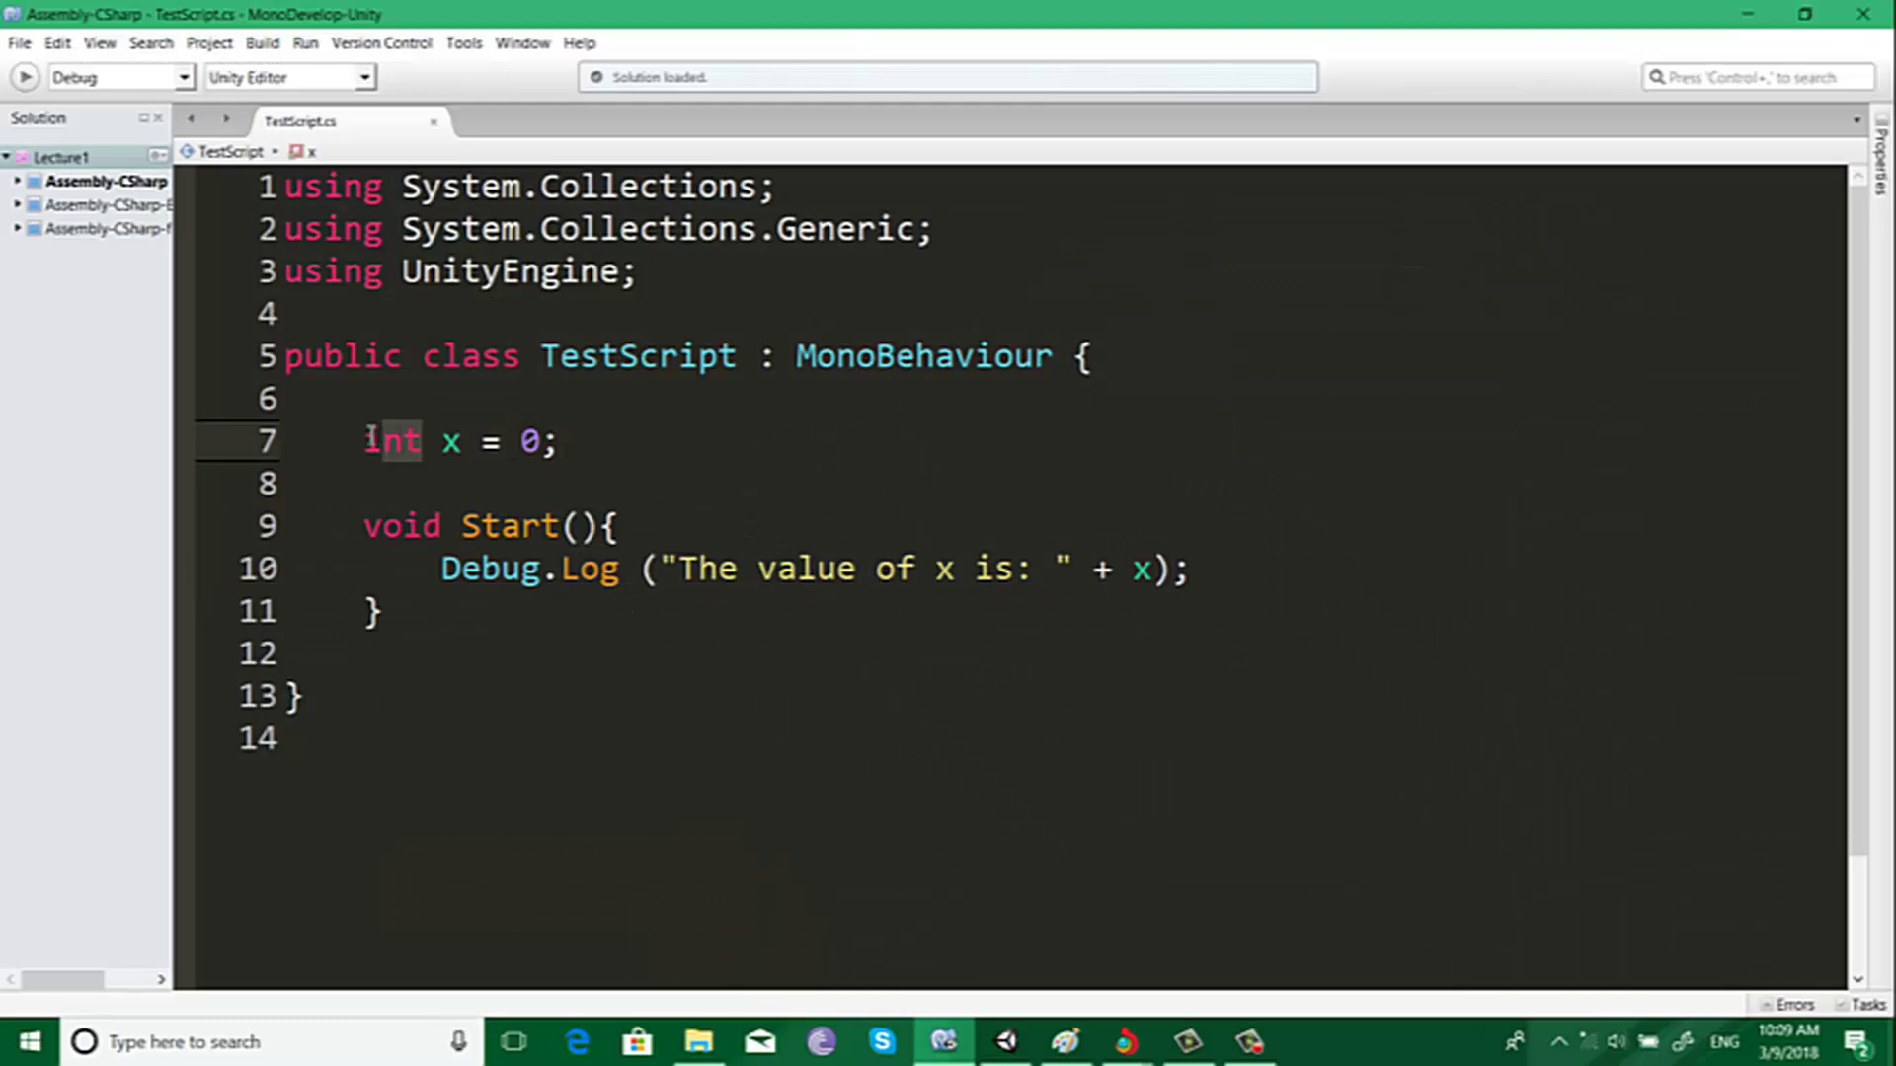
Step: Write cout << "The value of x is:" << x; below the Debug.Log line
mouse_move(389, 437)
left_click(1187, 575)
key("Return")
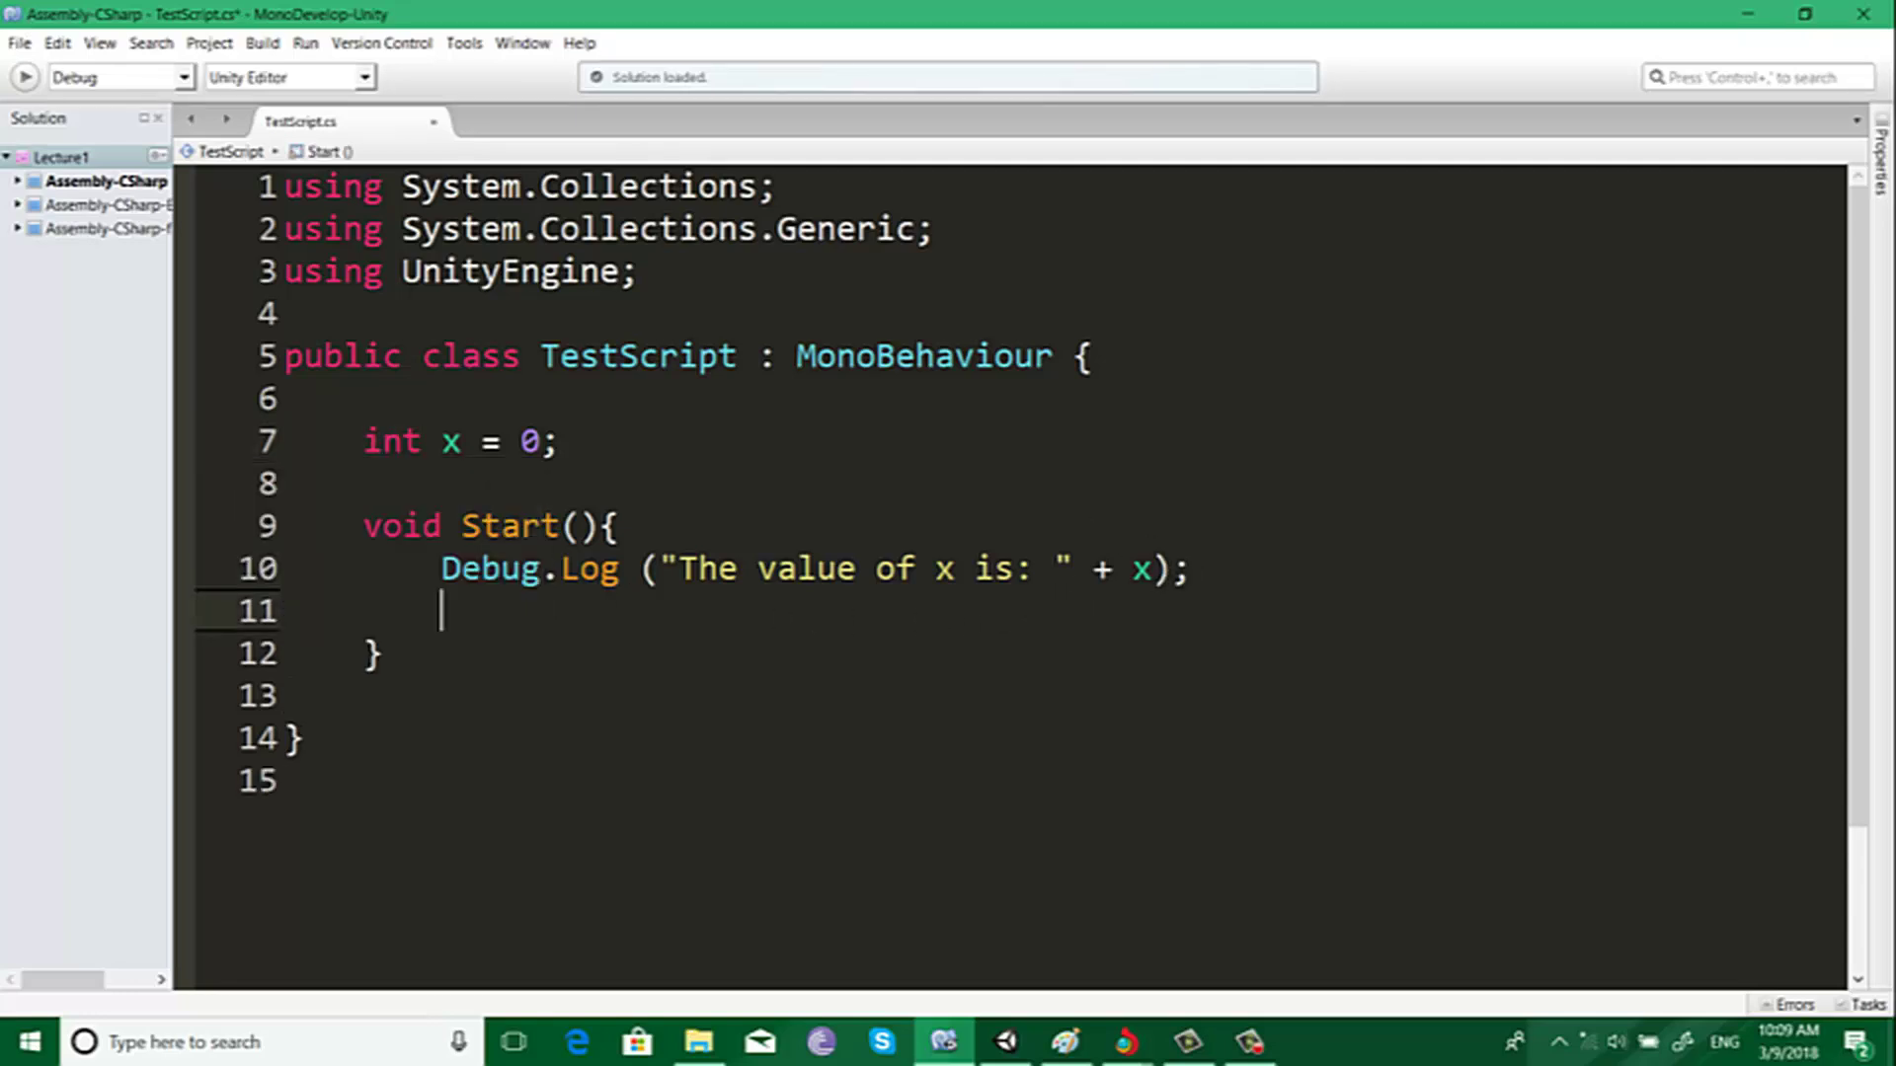
type("cout")
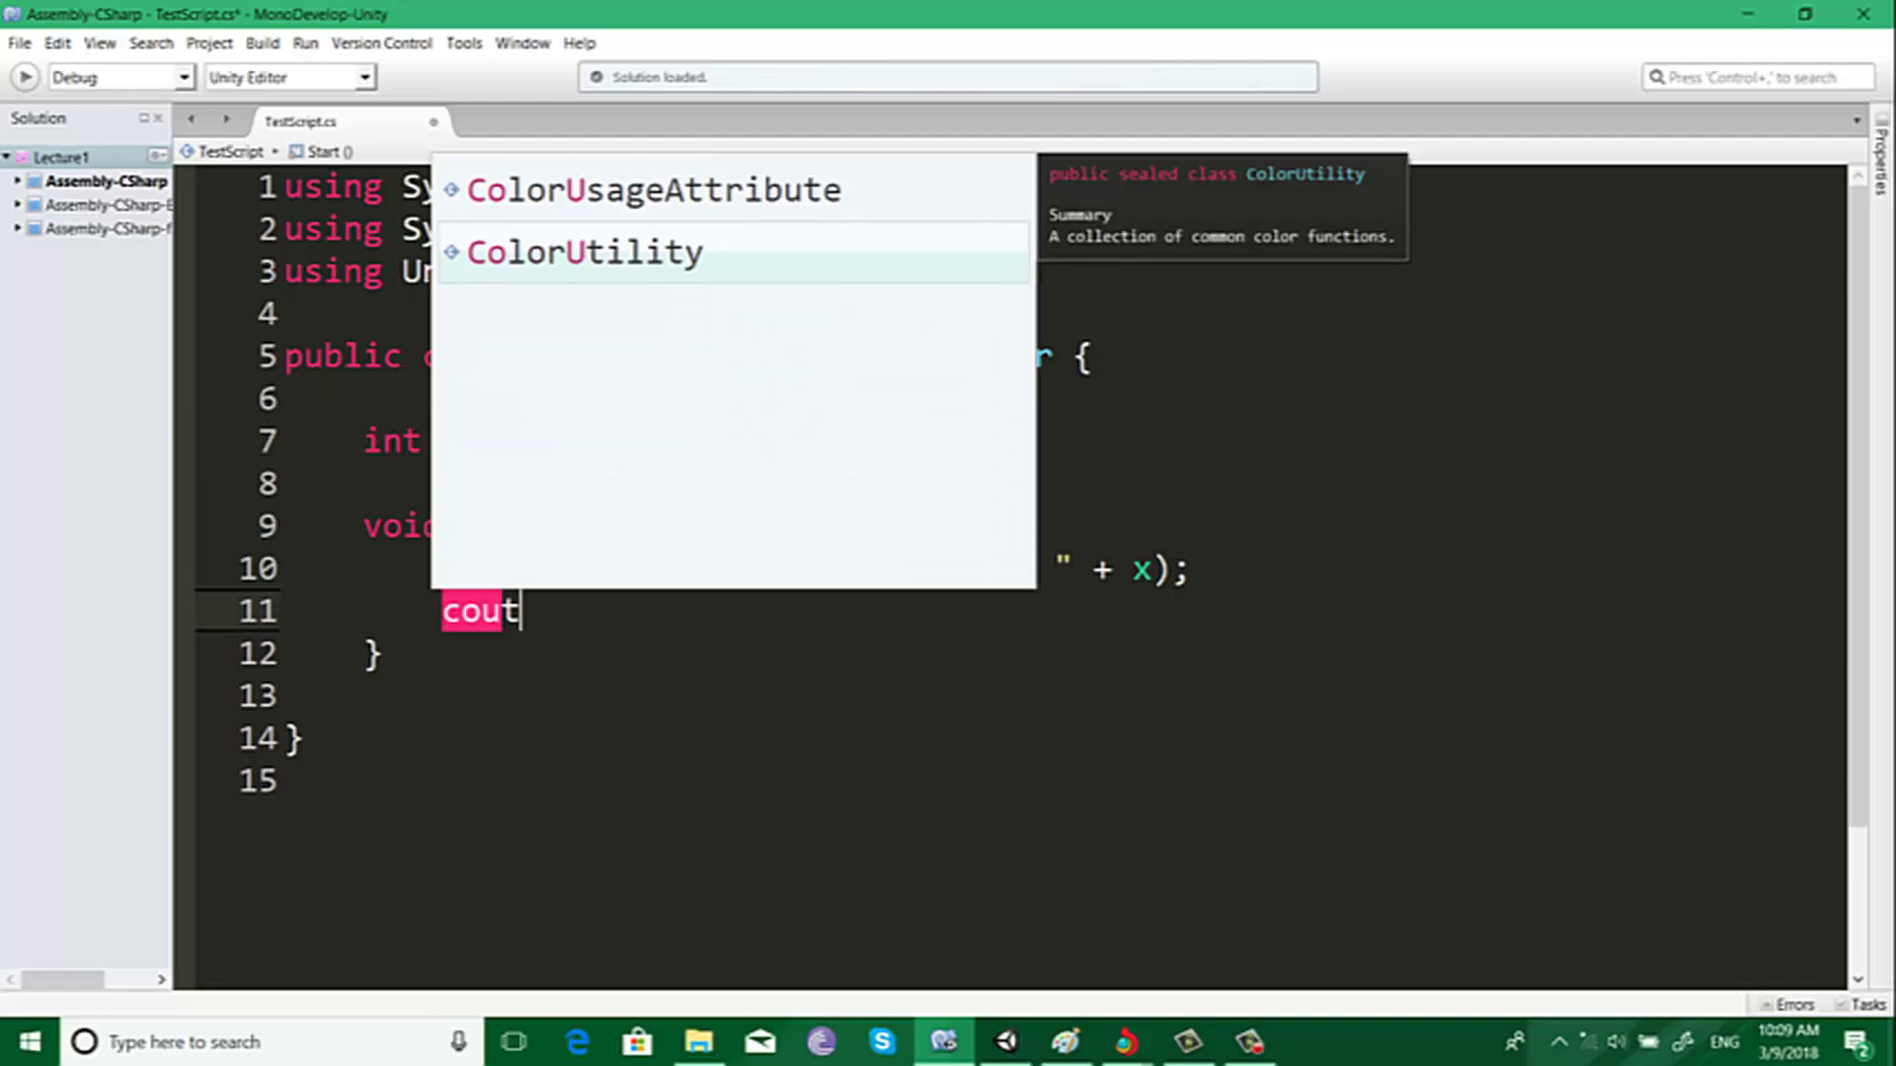
type("<<")
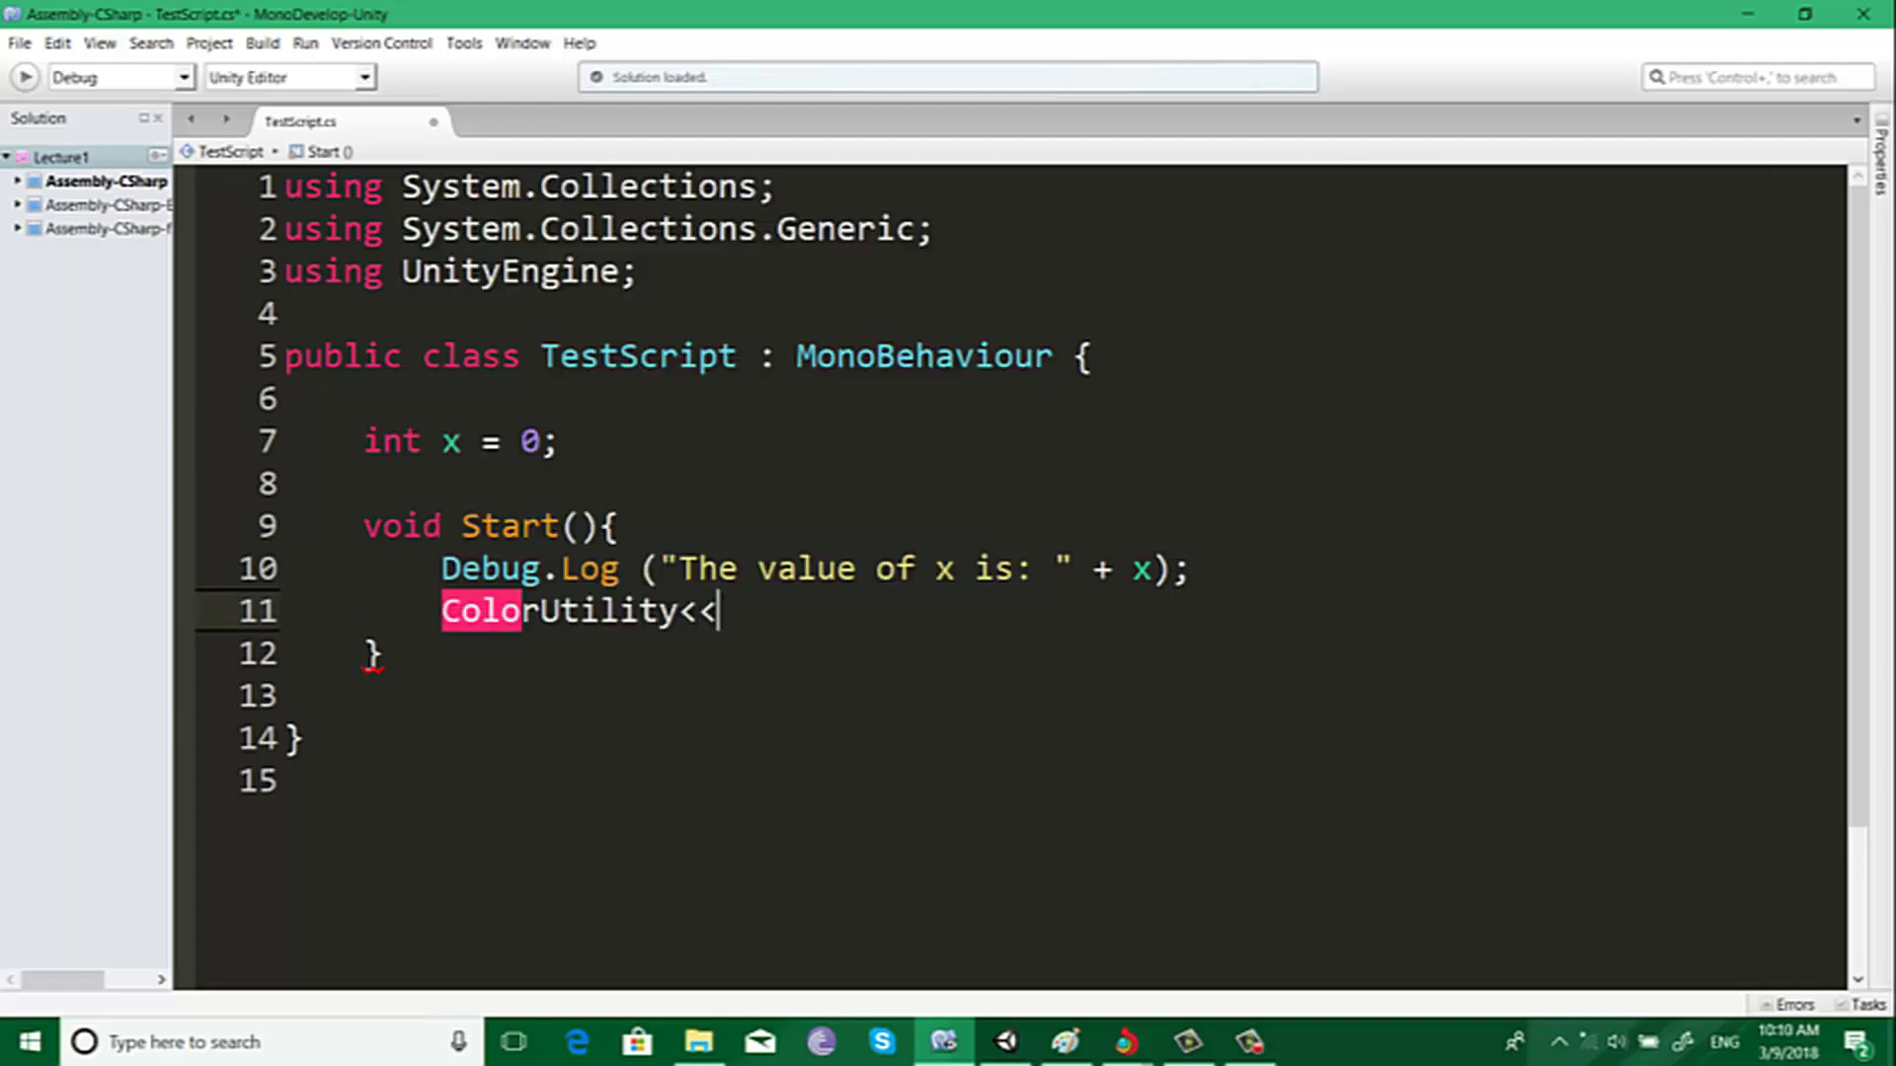
key("BackSpace")
key("BackSpace")
key("BackSpace")
key("BackSpace")
key("BackSpace")
key("BackSpace")
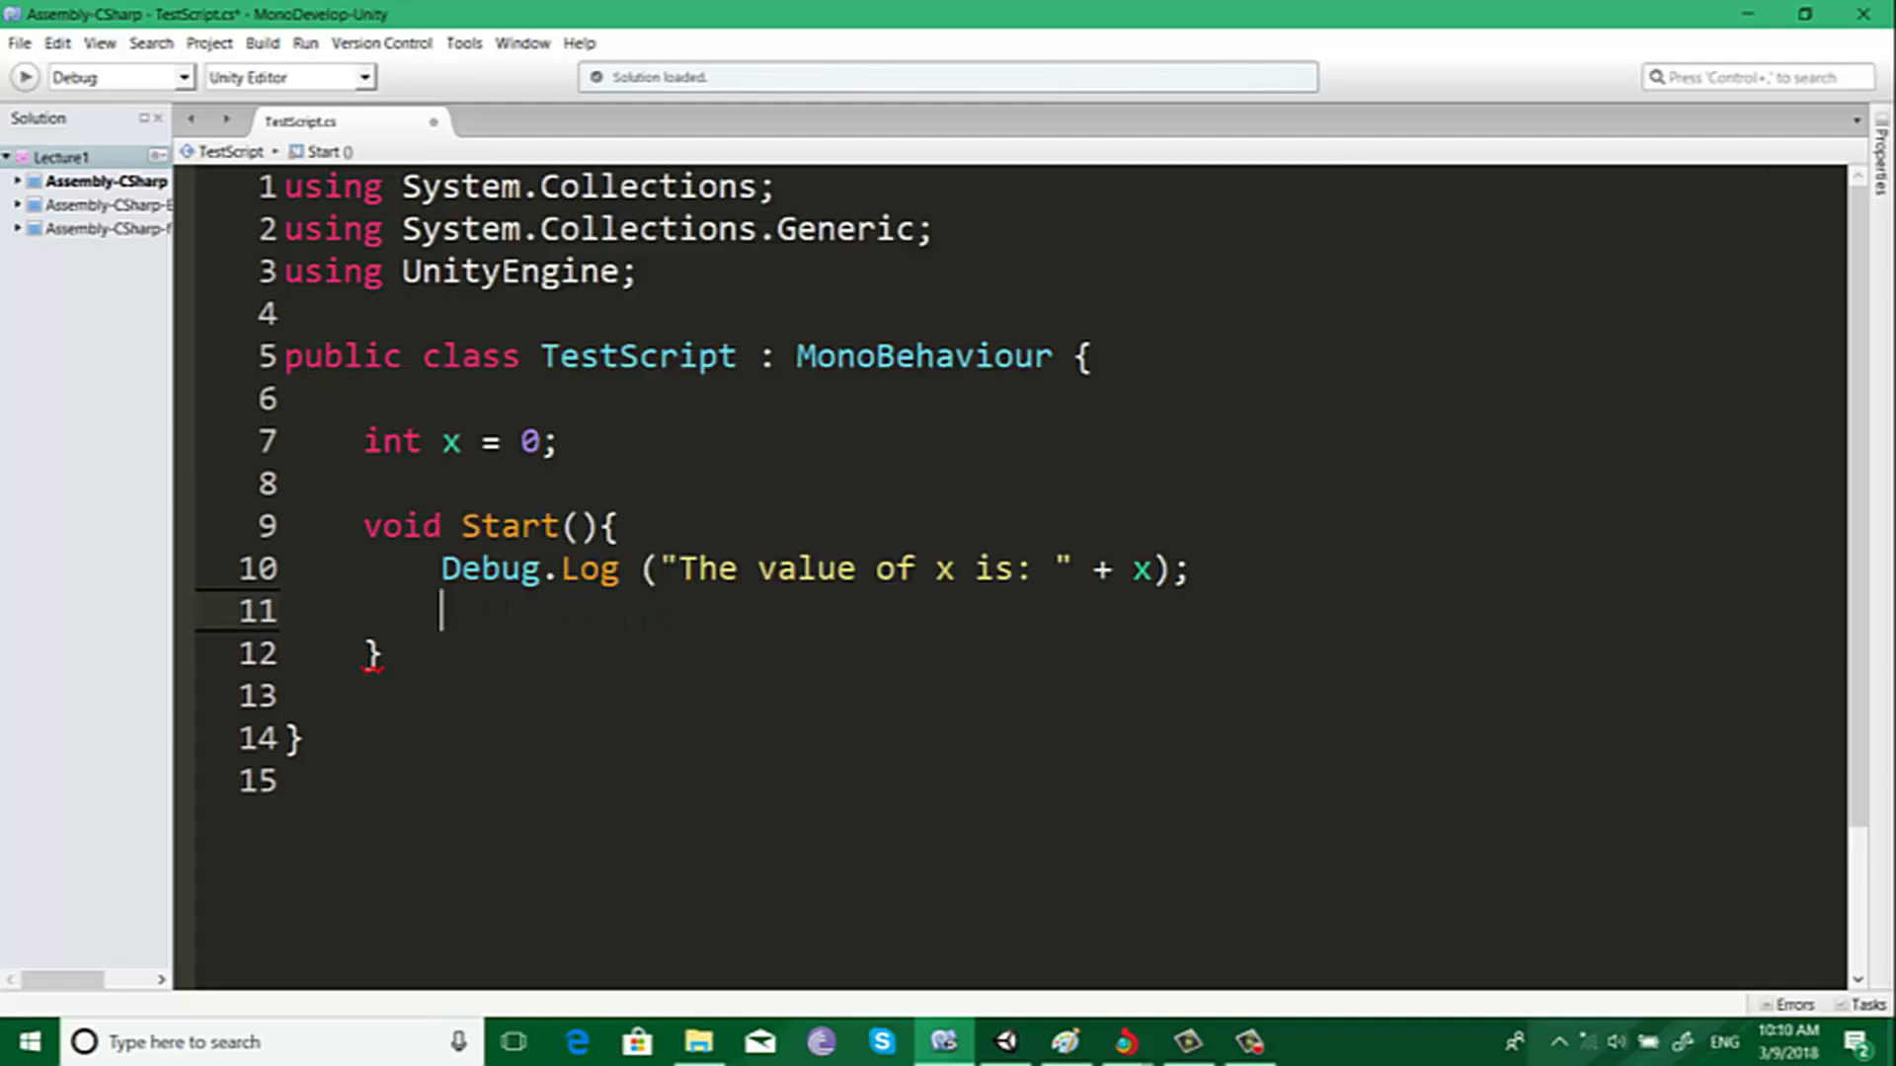
type("cout")
key("Escape")
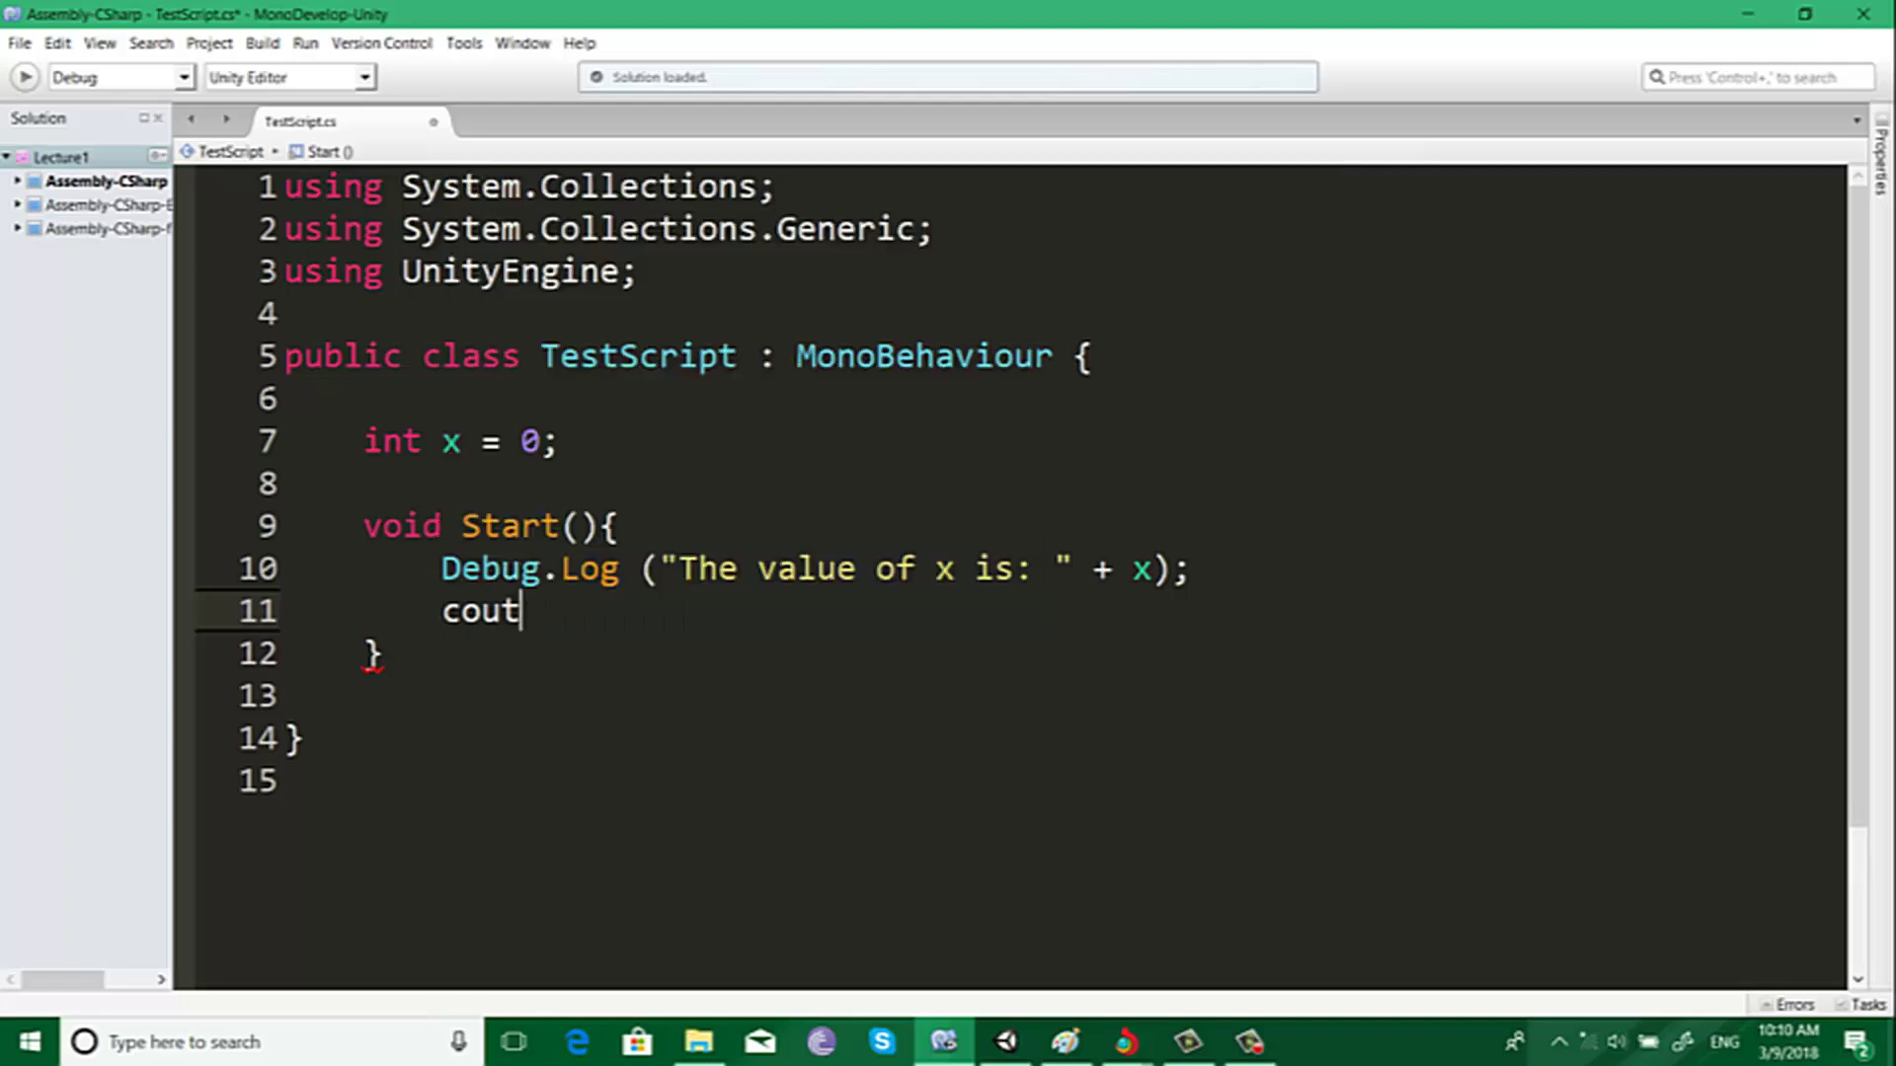
type("<<")
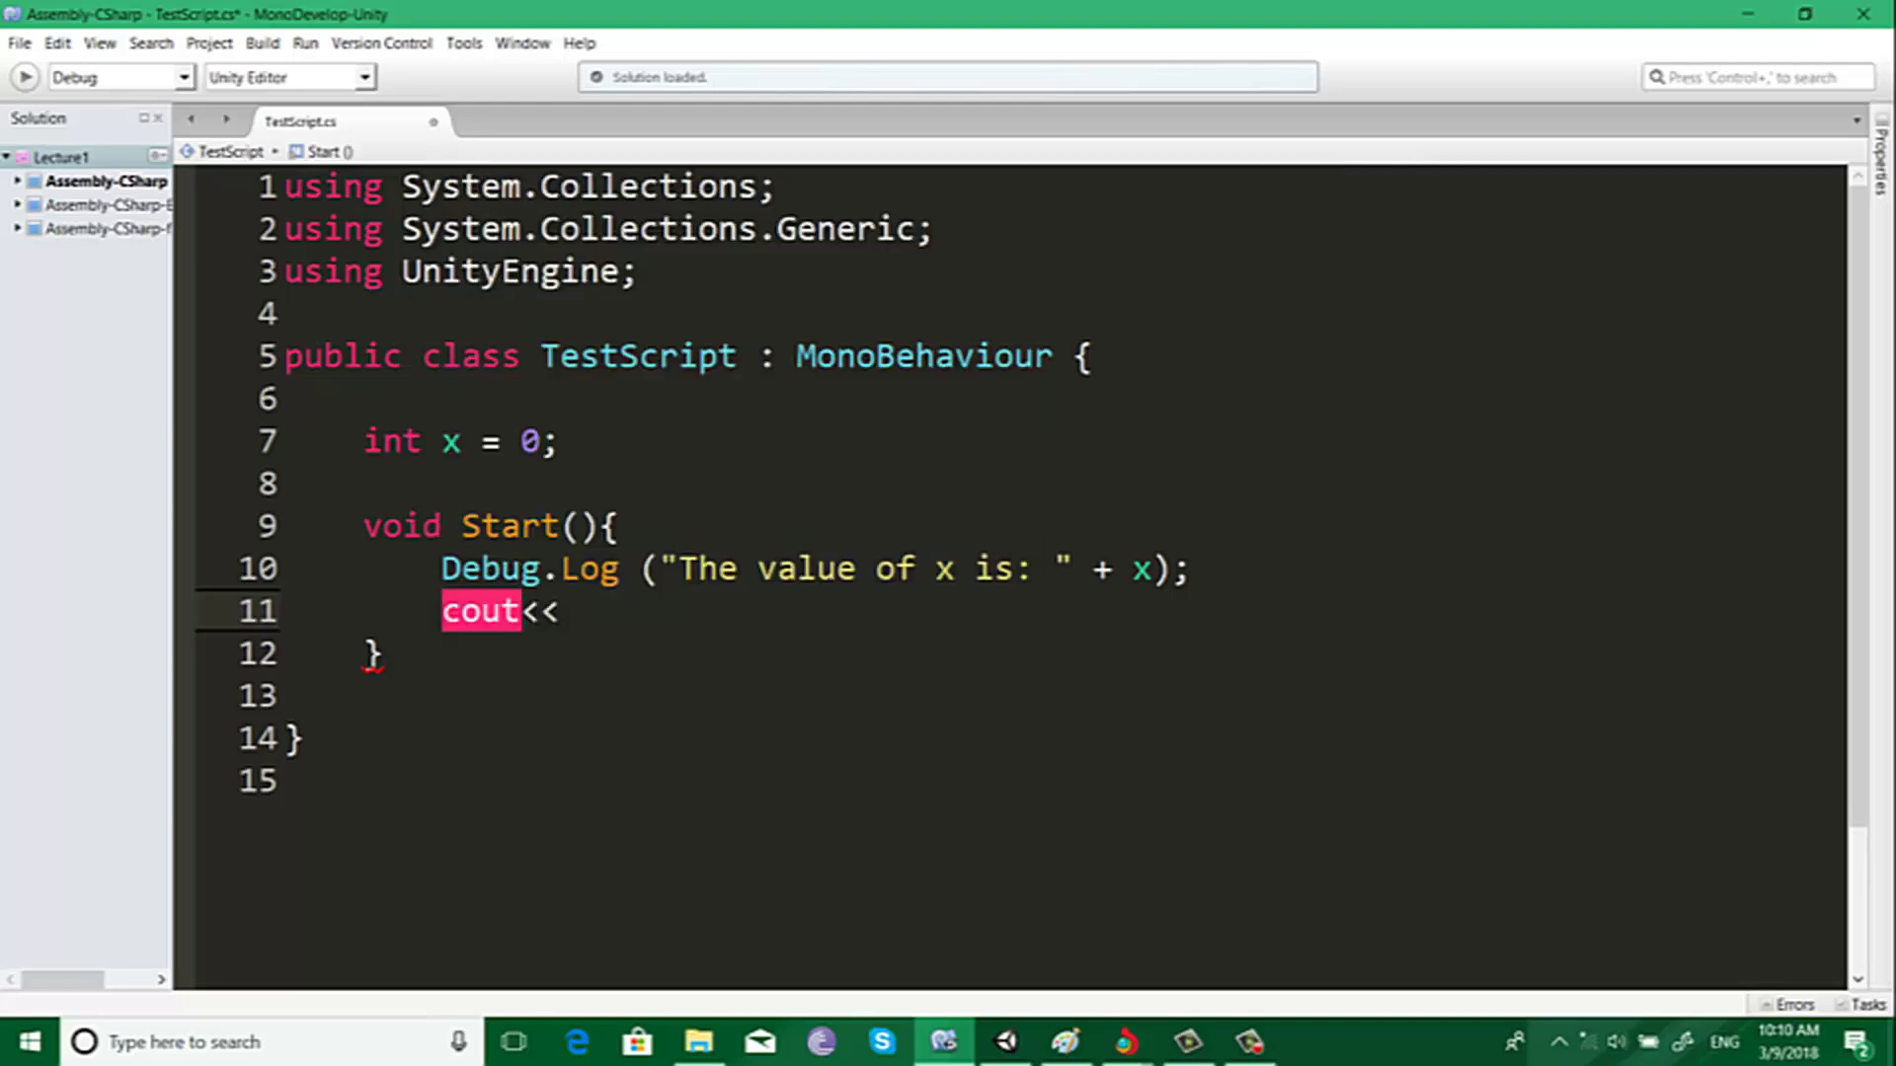
type("\"\"")
key("Left")
type("The ")
type("value of ")
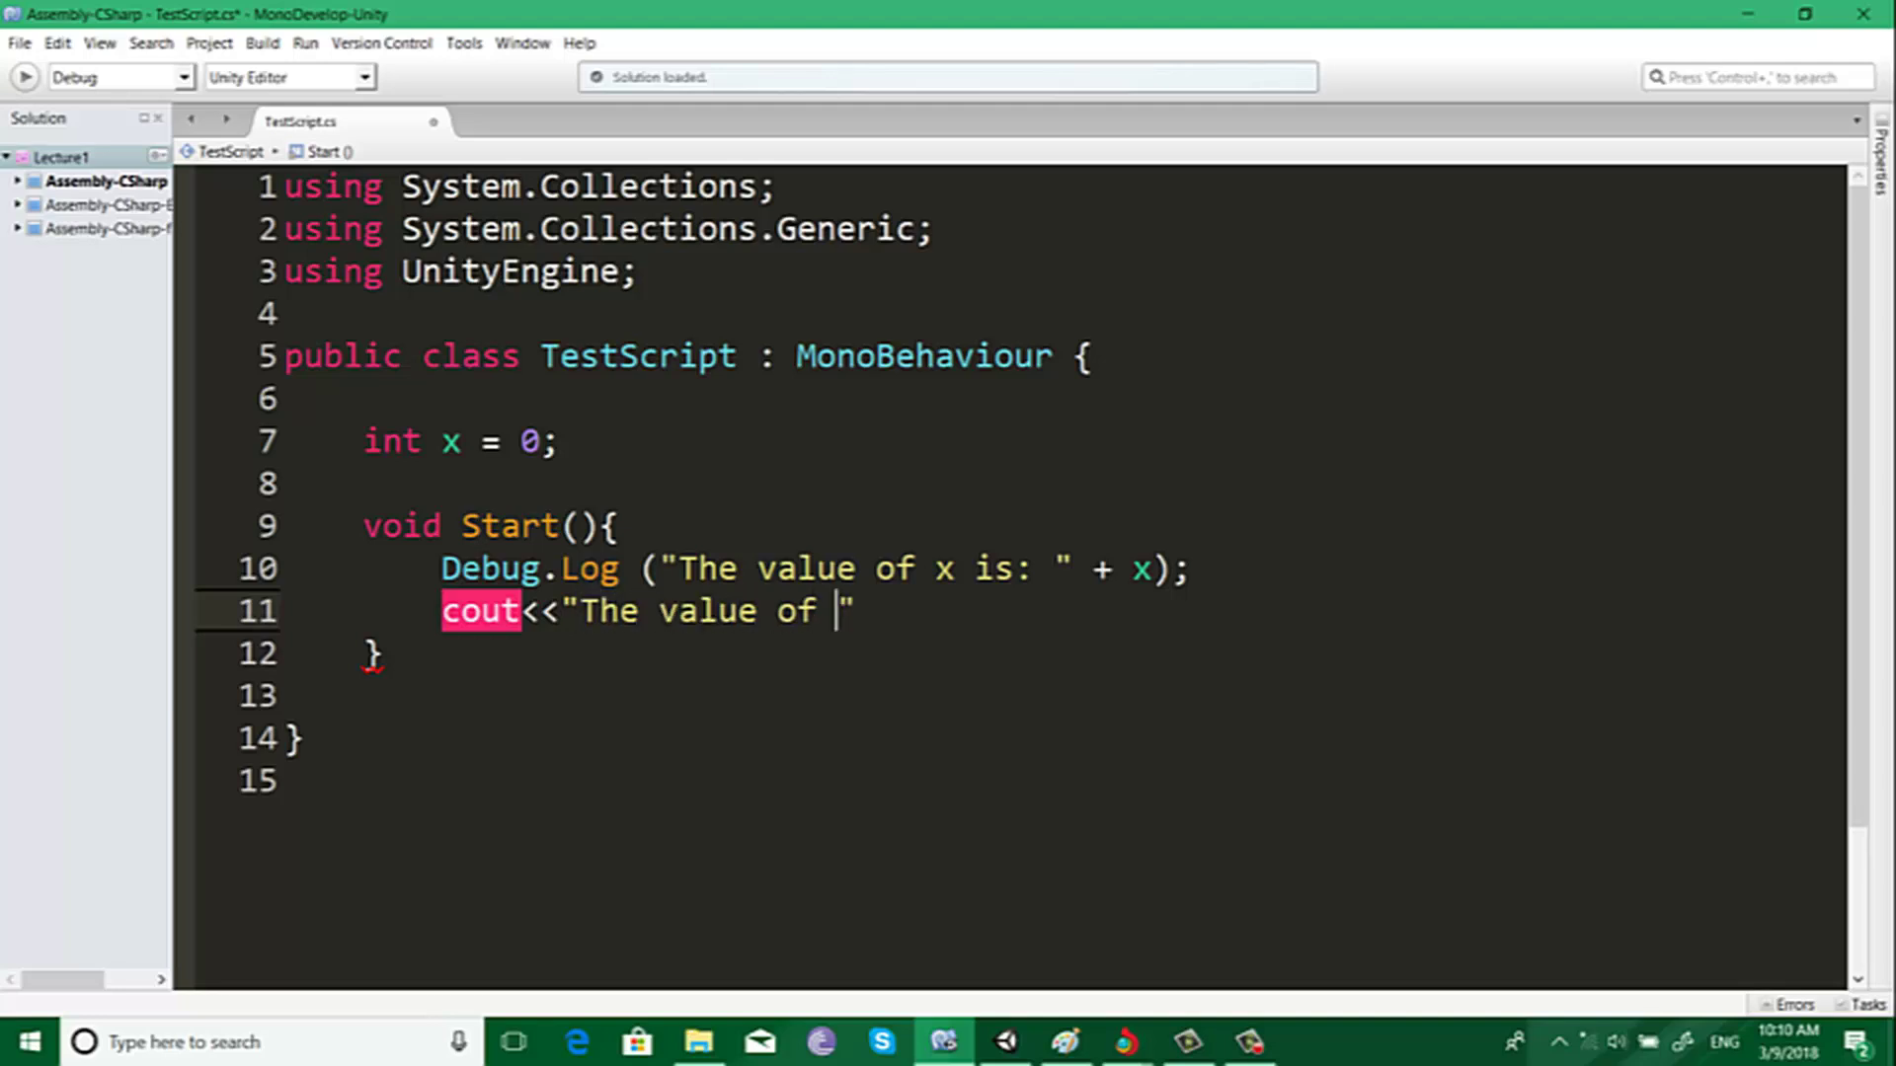
type("x is:")
left_click(973, 611)
type("<< ")
type("x;")
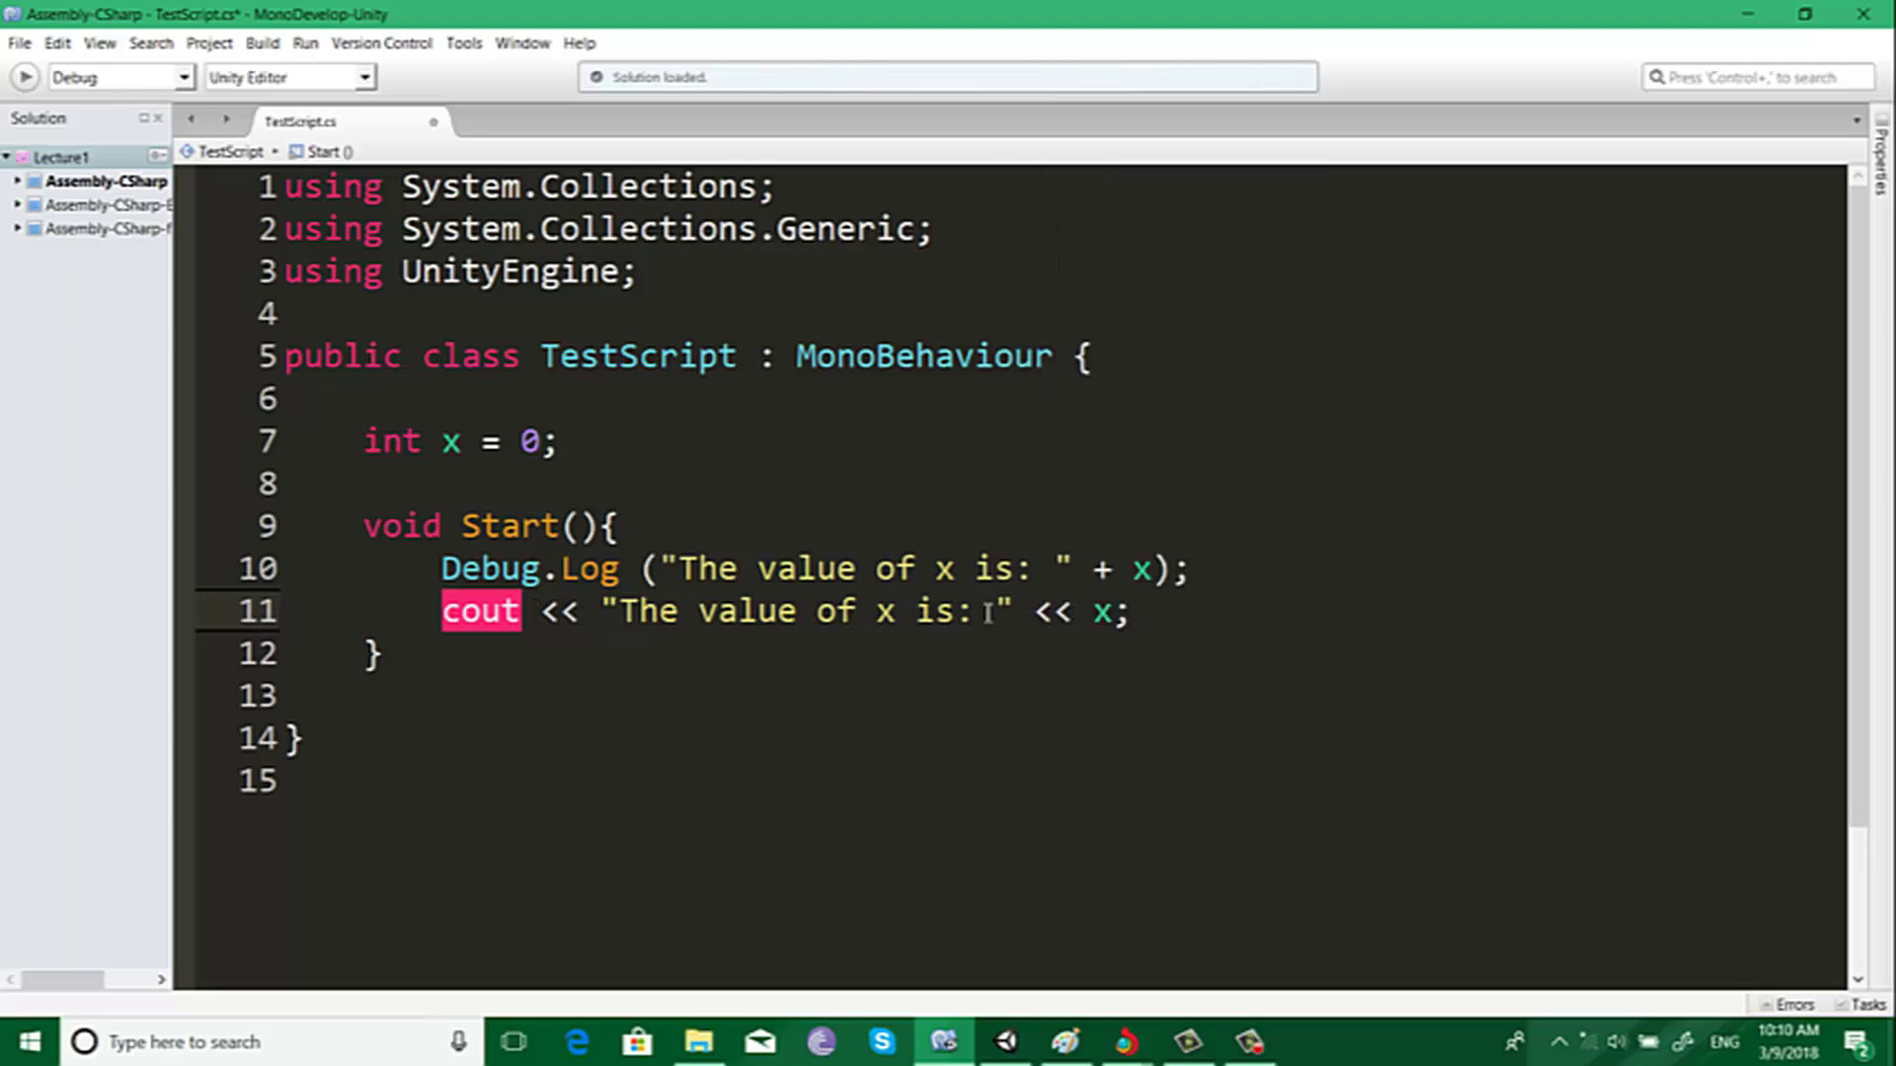
Step: Compare the + and << operators in both lines, then delete the cout statement
left_click(1109, 555)
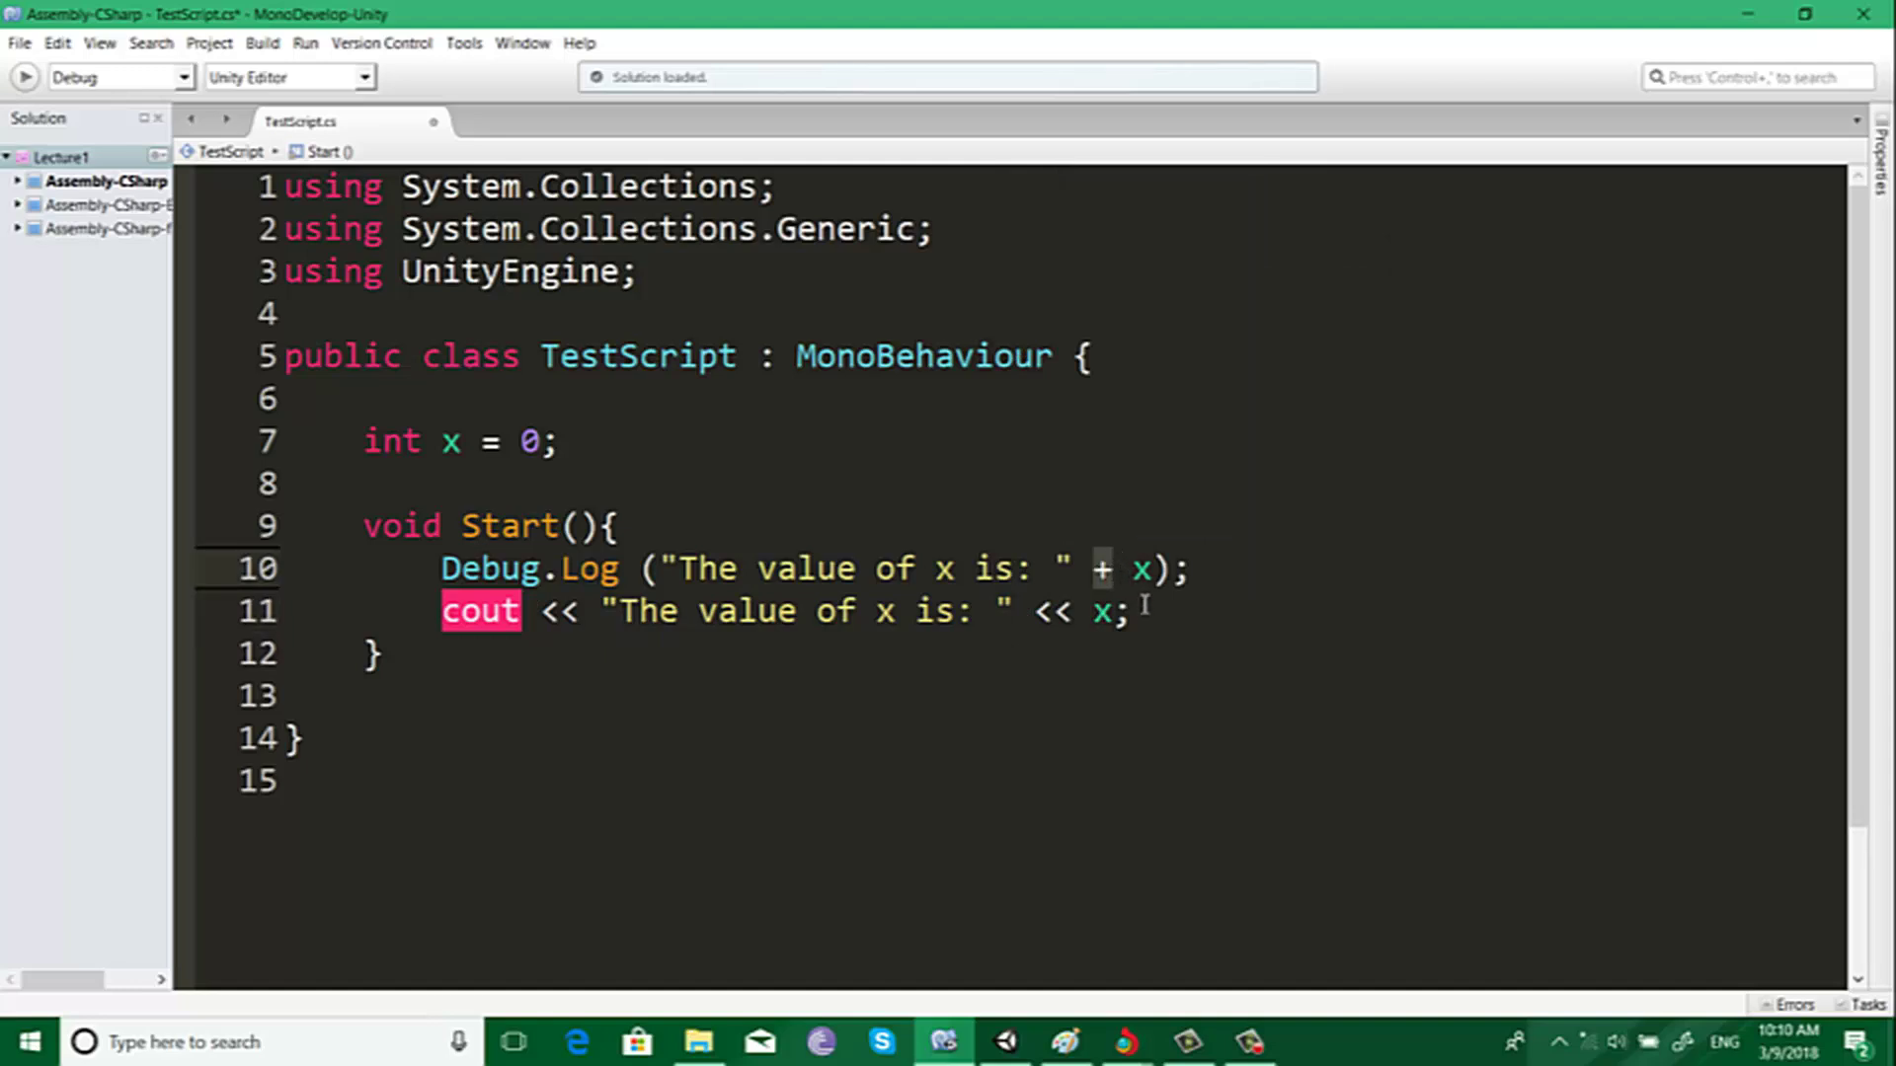
left_click(1055, 614)
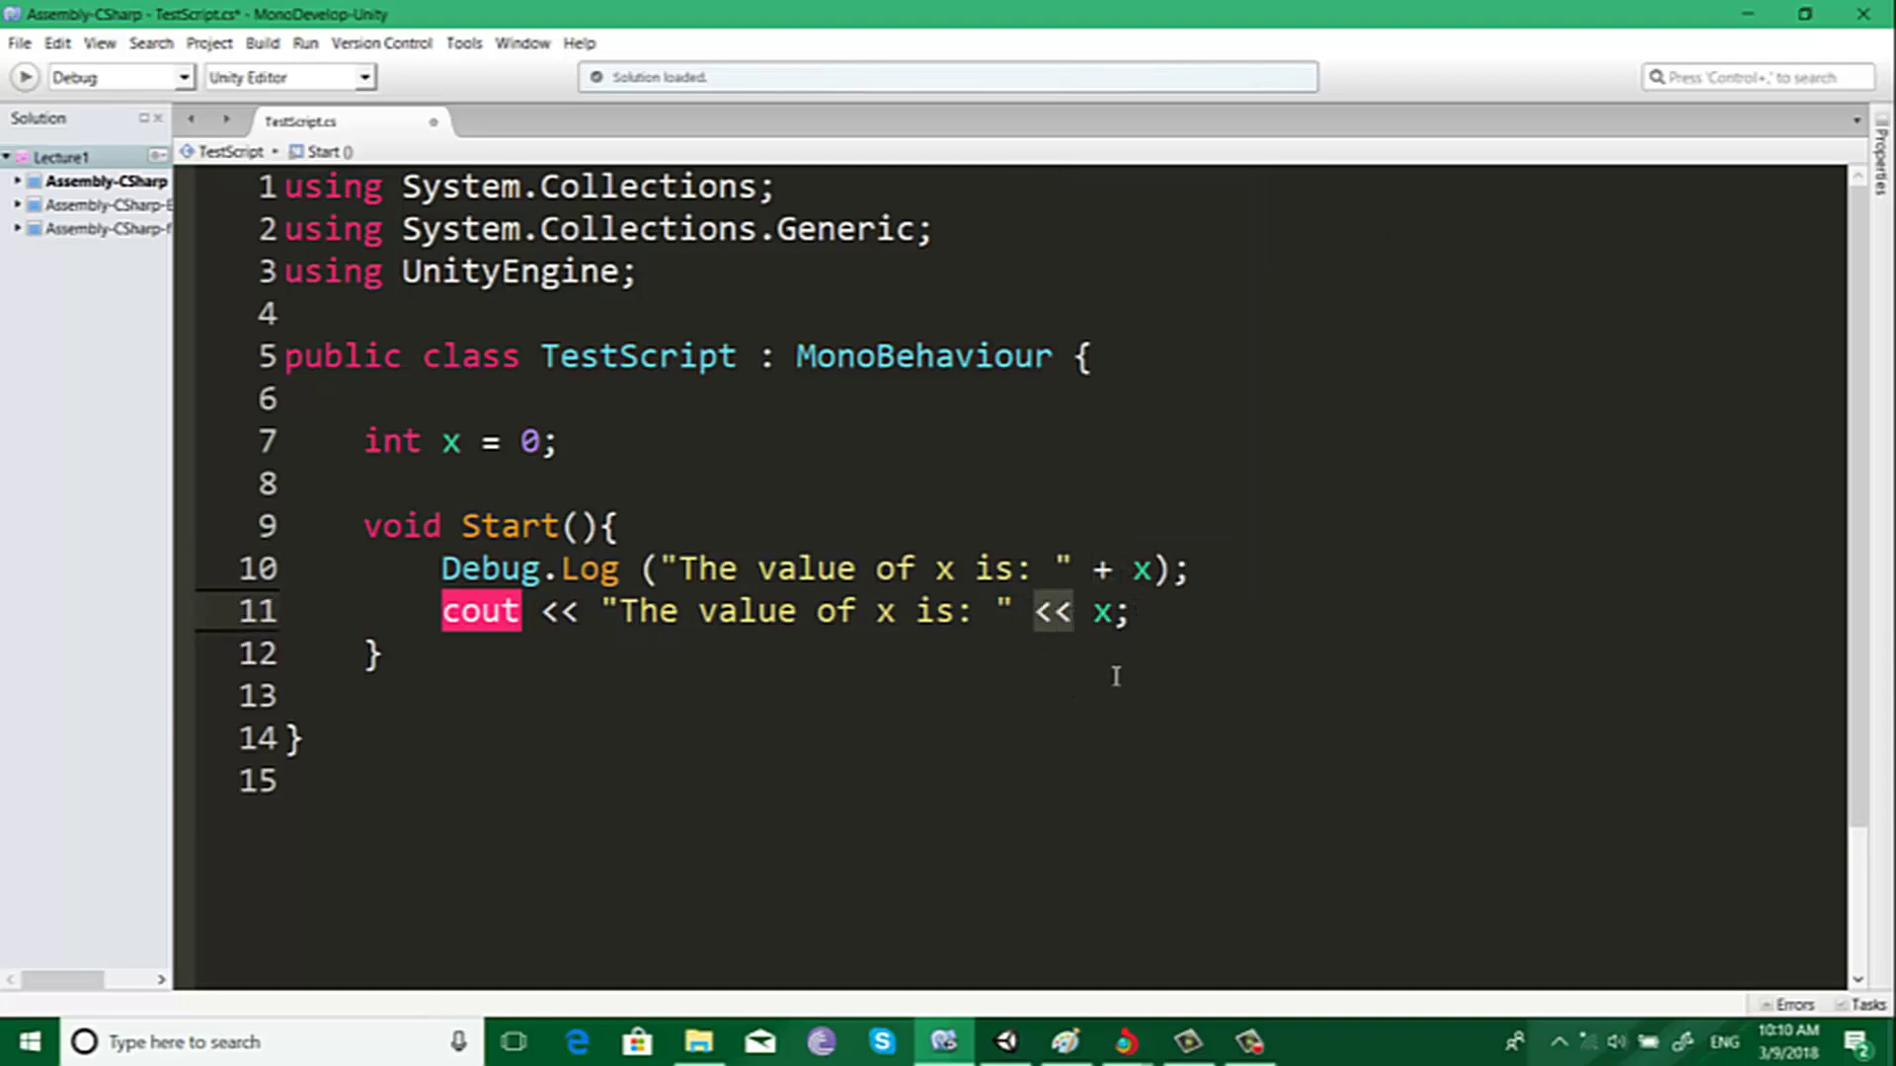
left_click(1104, 612)
left_click_drag(1005, 617, 425, 615)
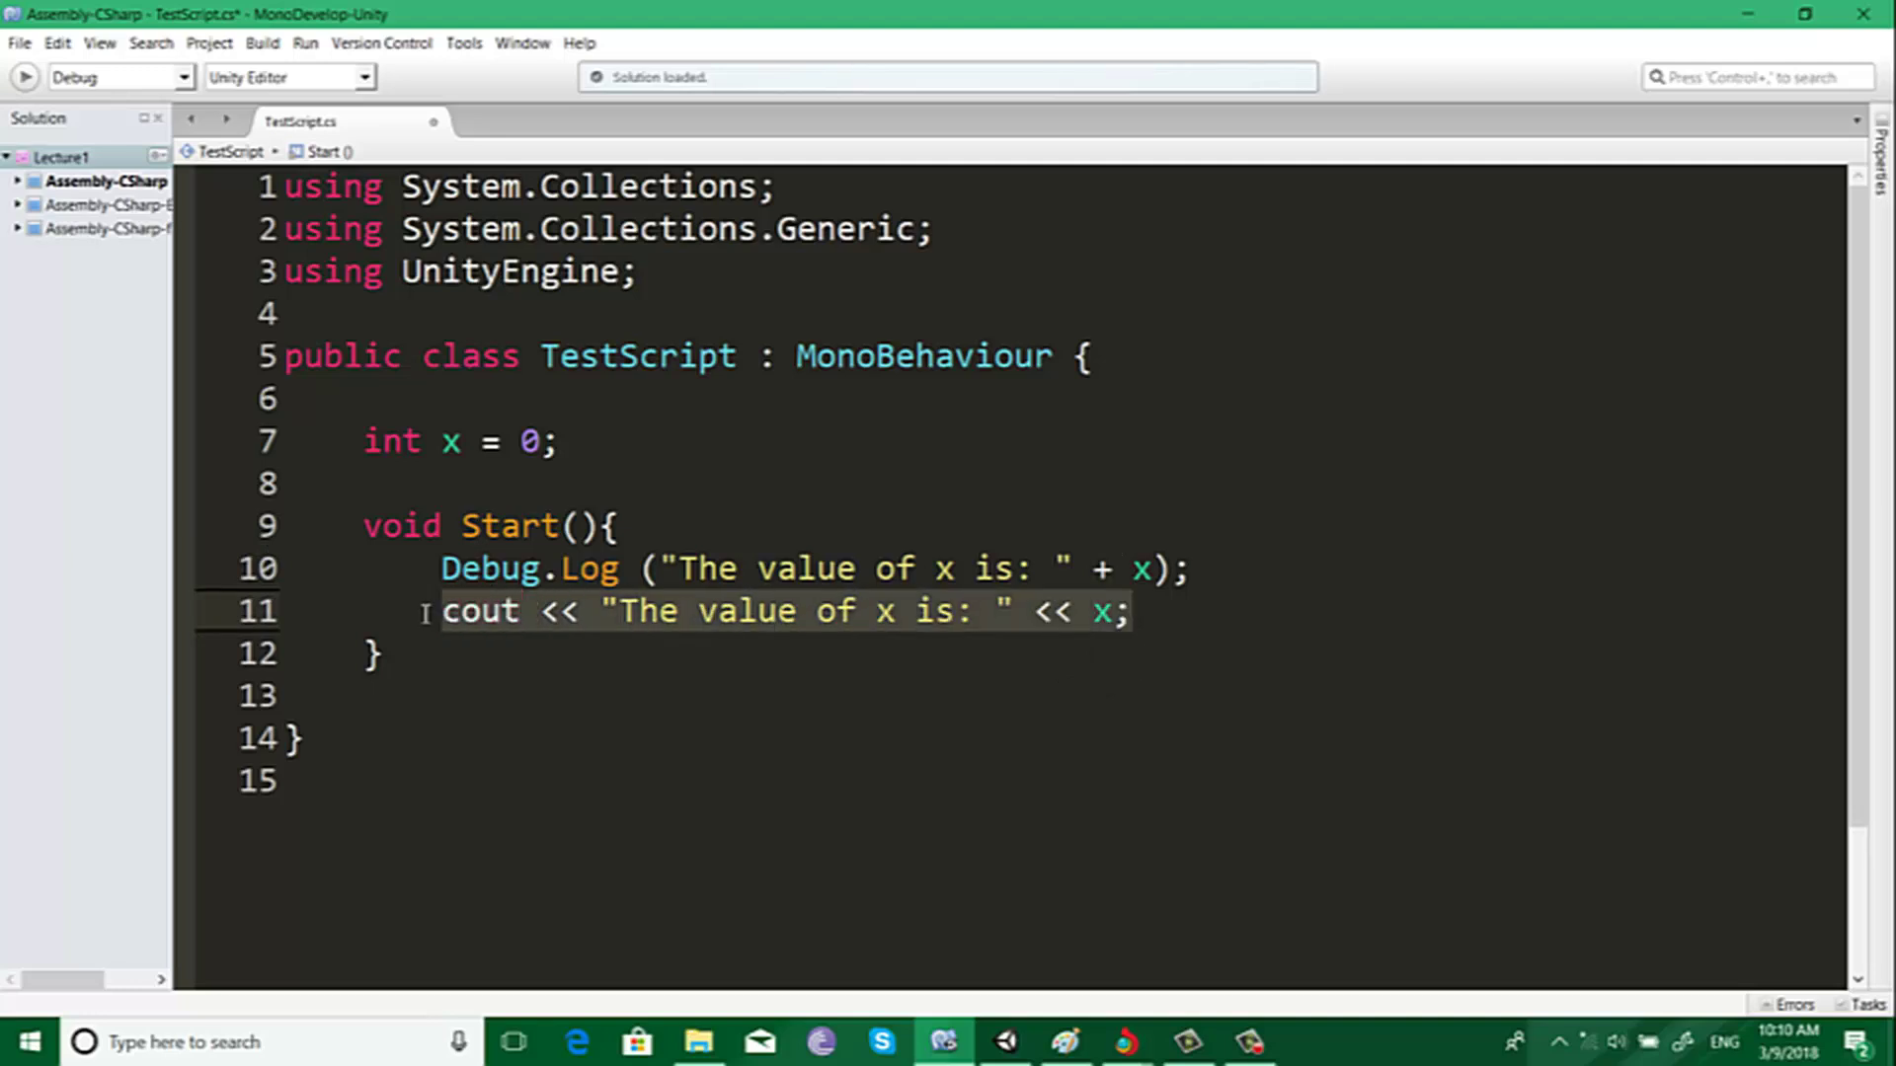
key("BackSpace")
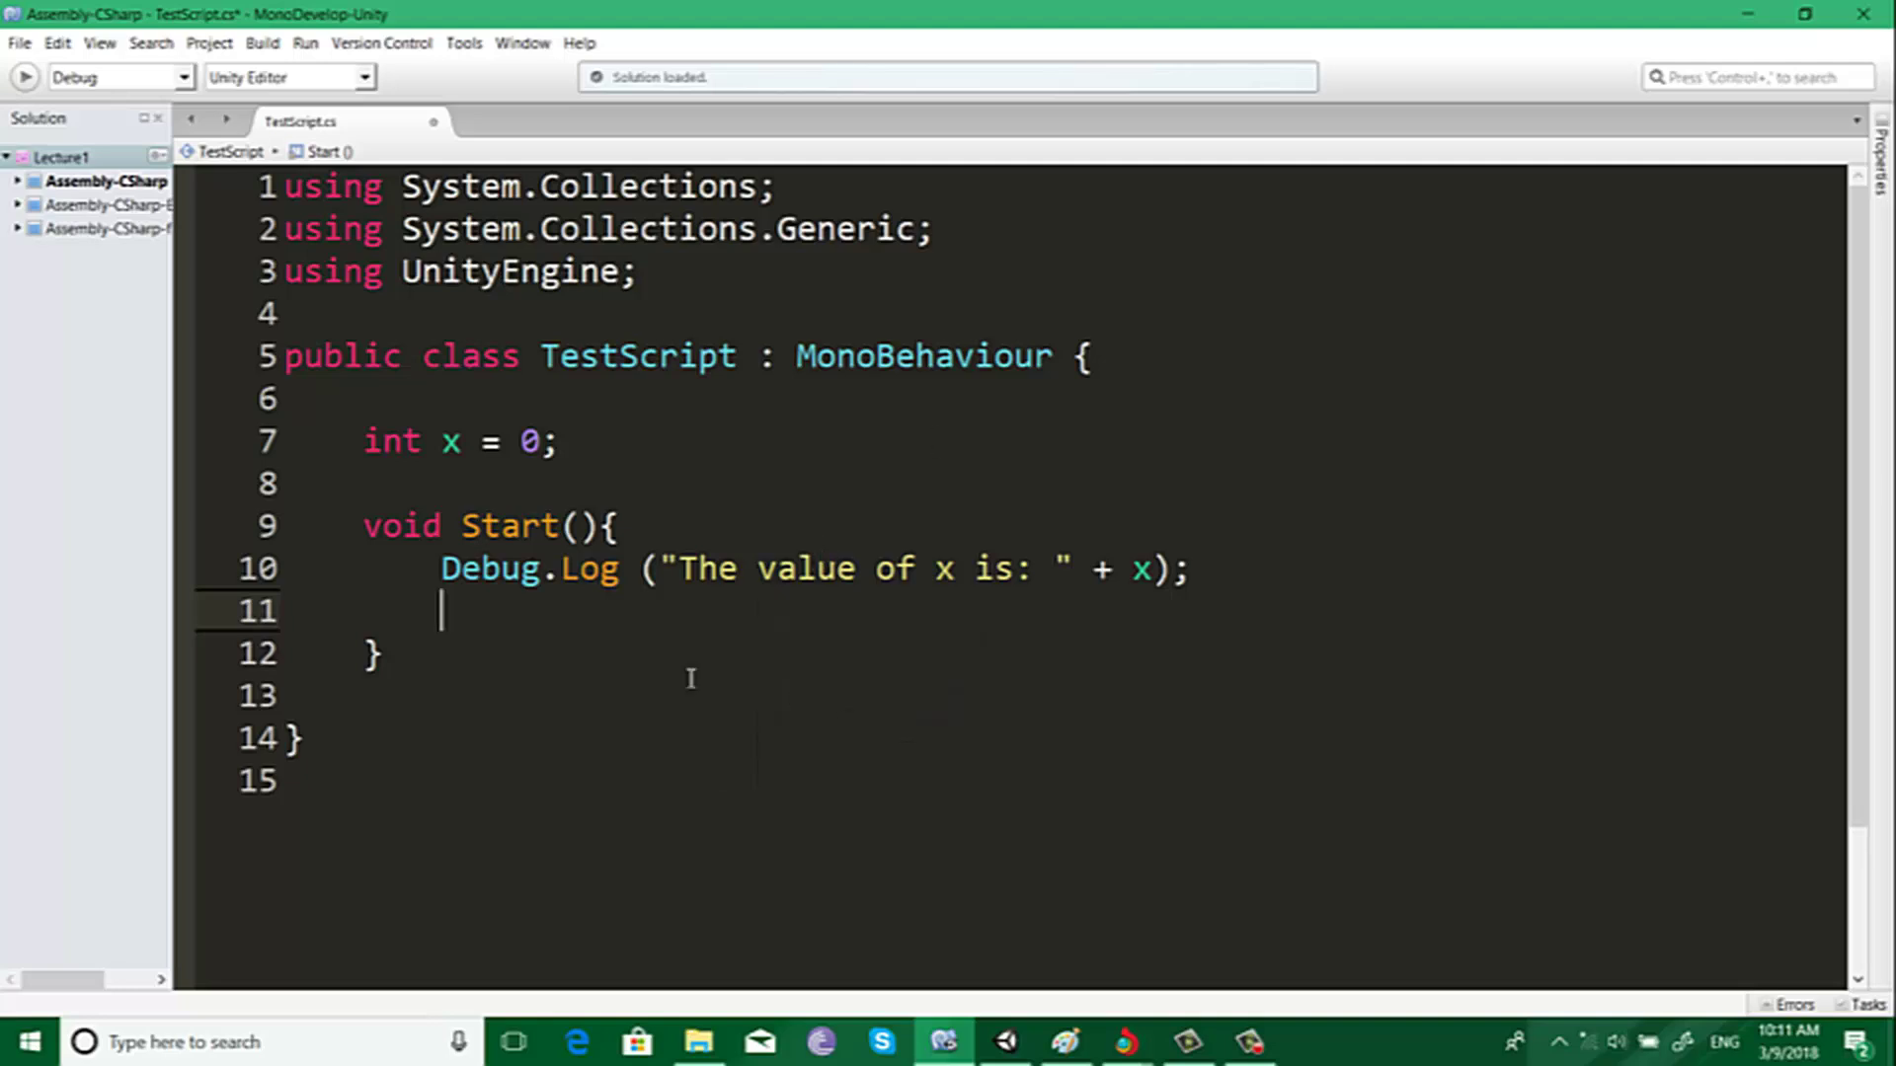
Step: Prefix the x declaration with public, making it public int x = 0, and save
left_click(364, 449)
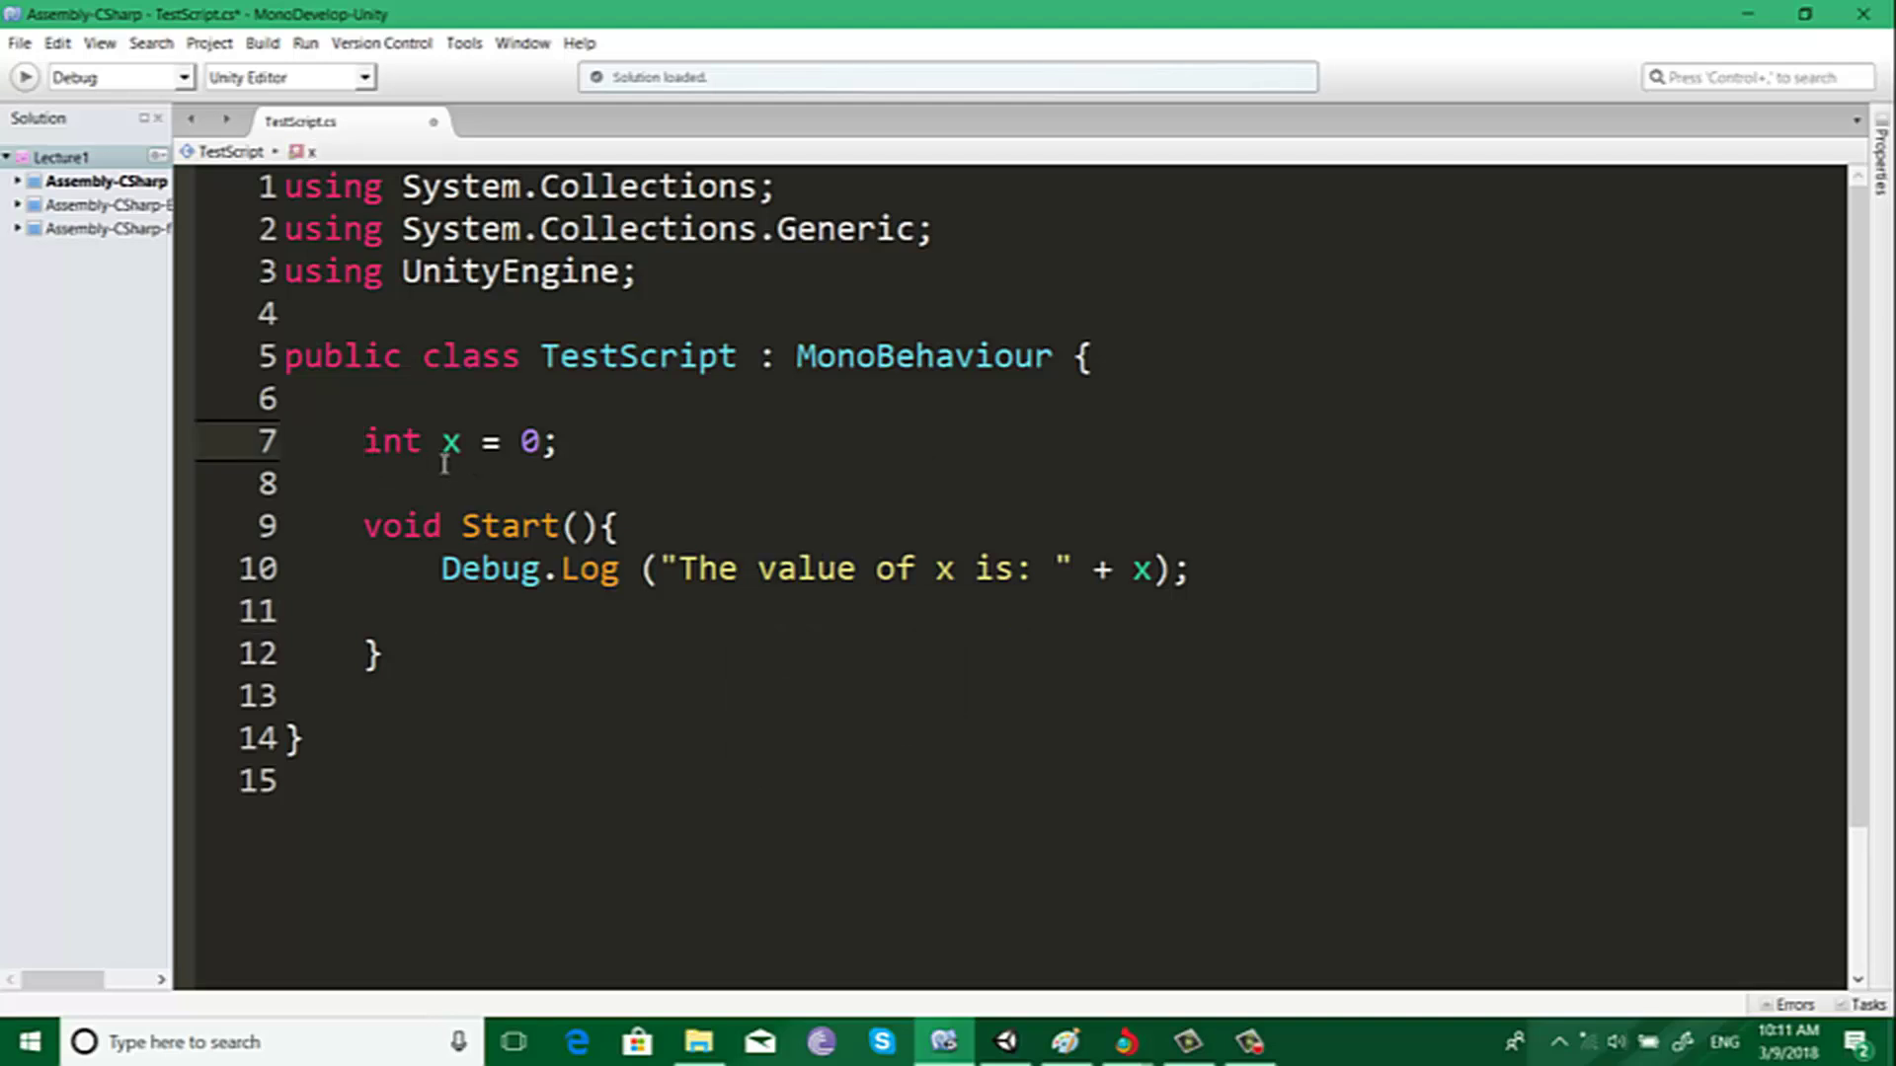
mouse_move(450, 459)
type("priva")
key("BackSpace")
key("BackSpace")
key("BackSpace")
key("BackSpace")
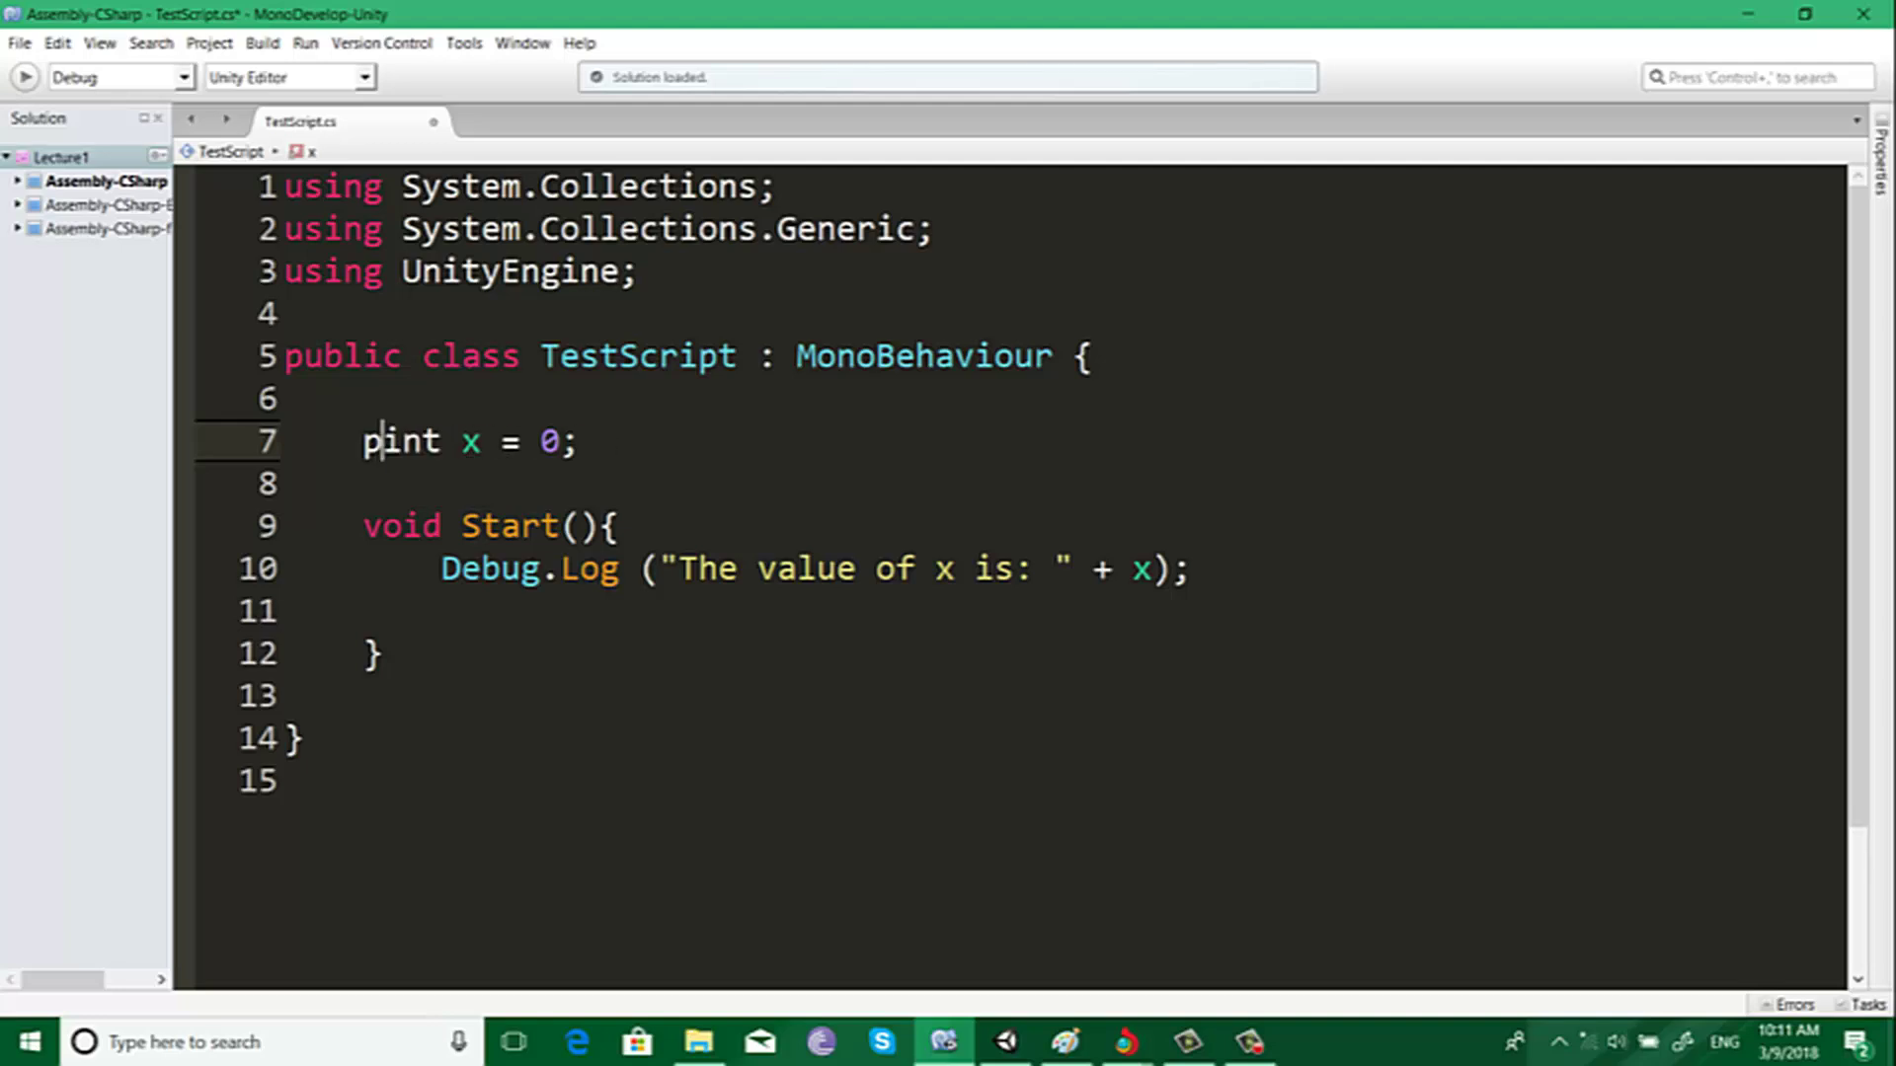
type("ublic")
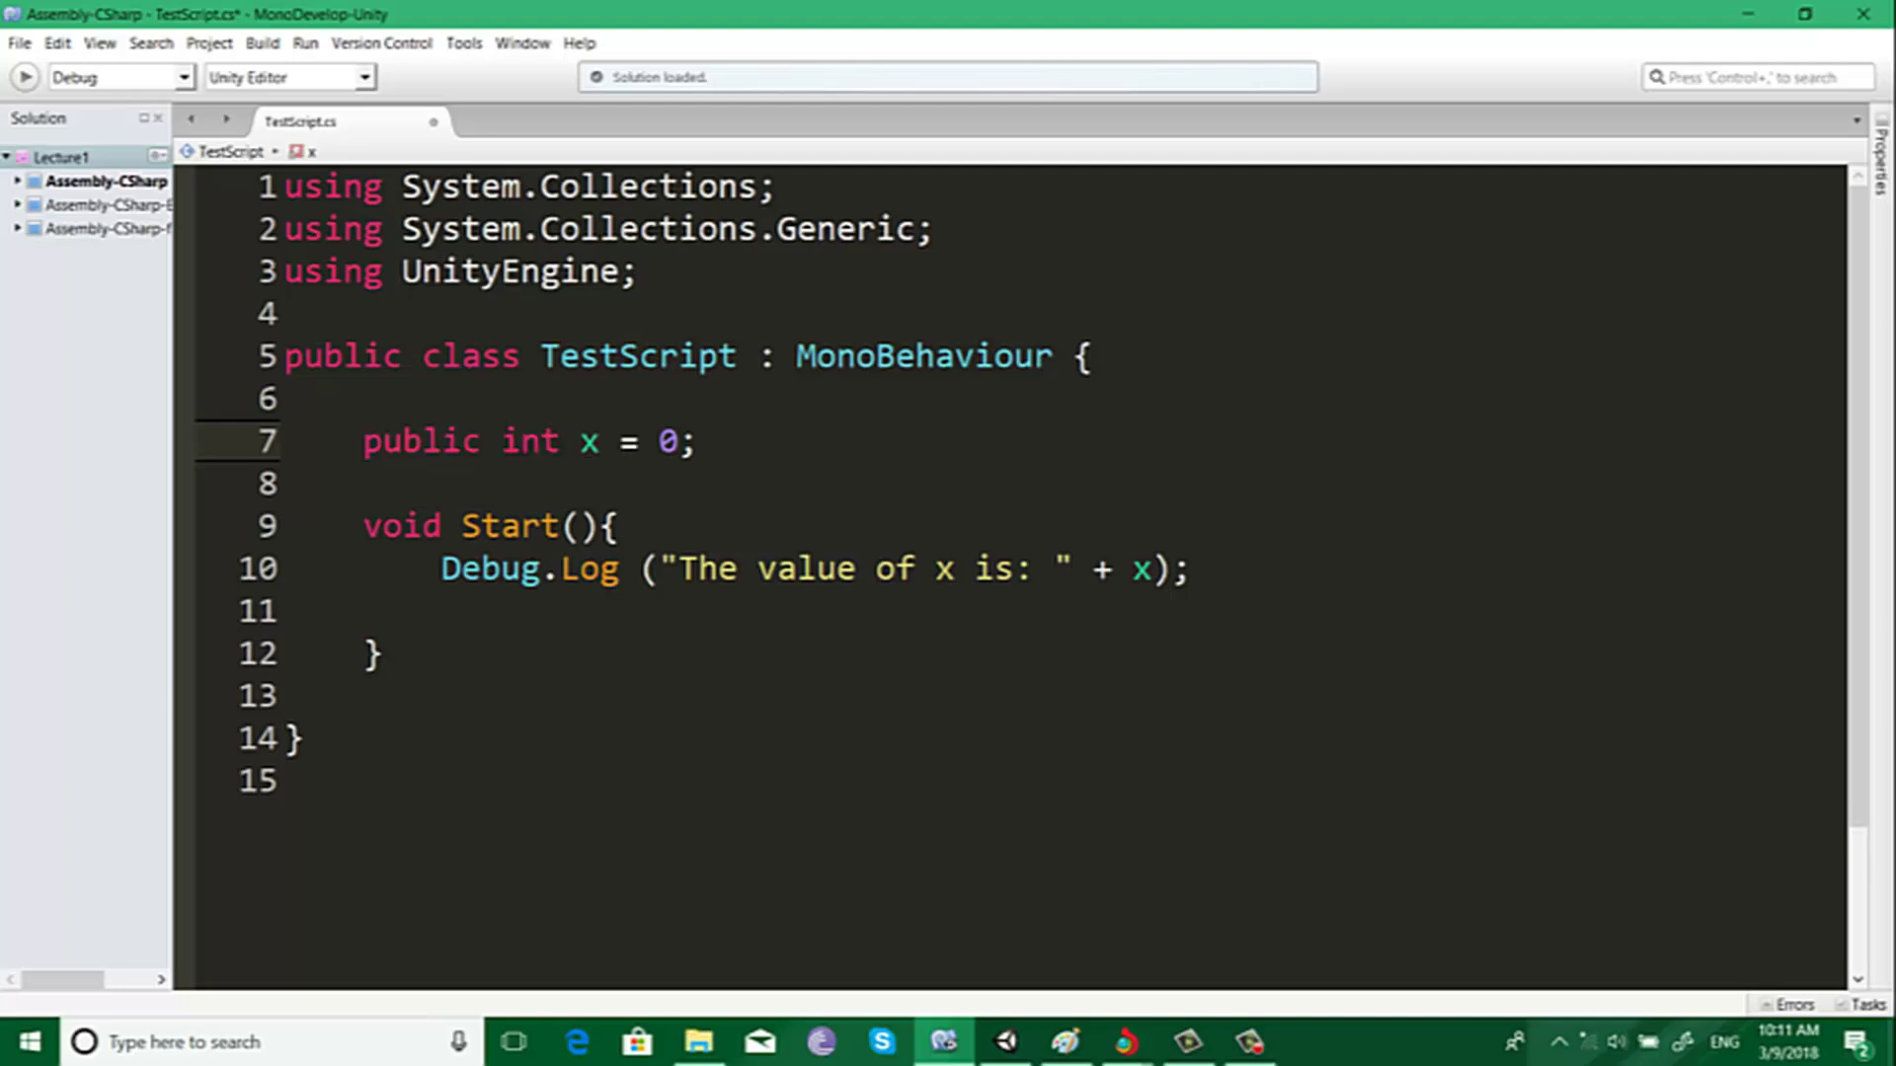
left_click(731, 446)
key("ctrl+s")
Step: In Unity's Inspector, change the Test Script's X value from 0 to 20
left_click(1747, 14)
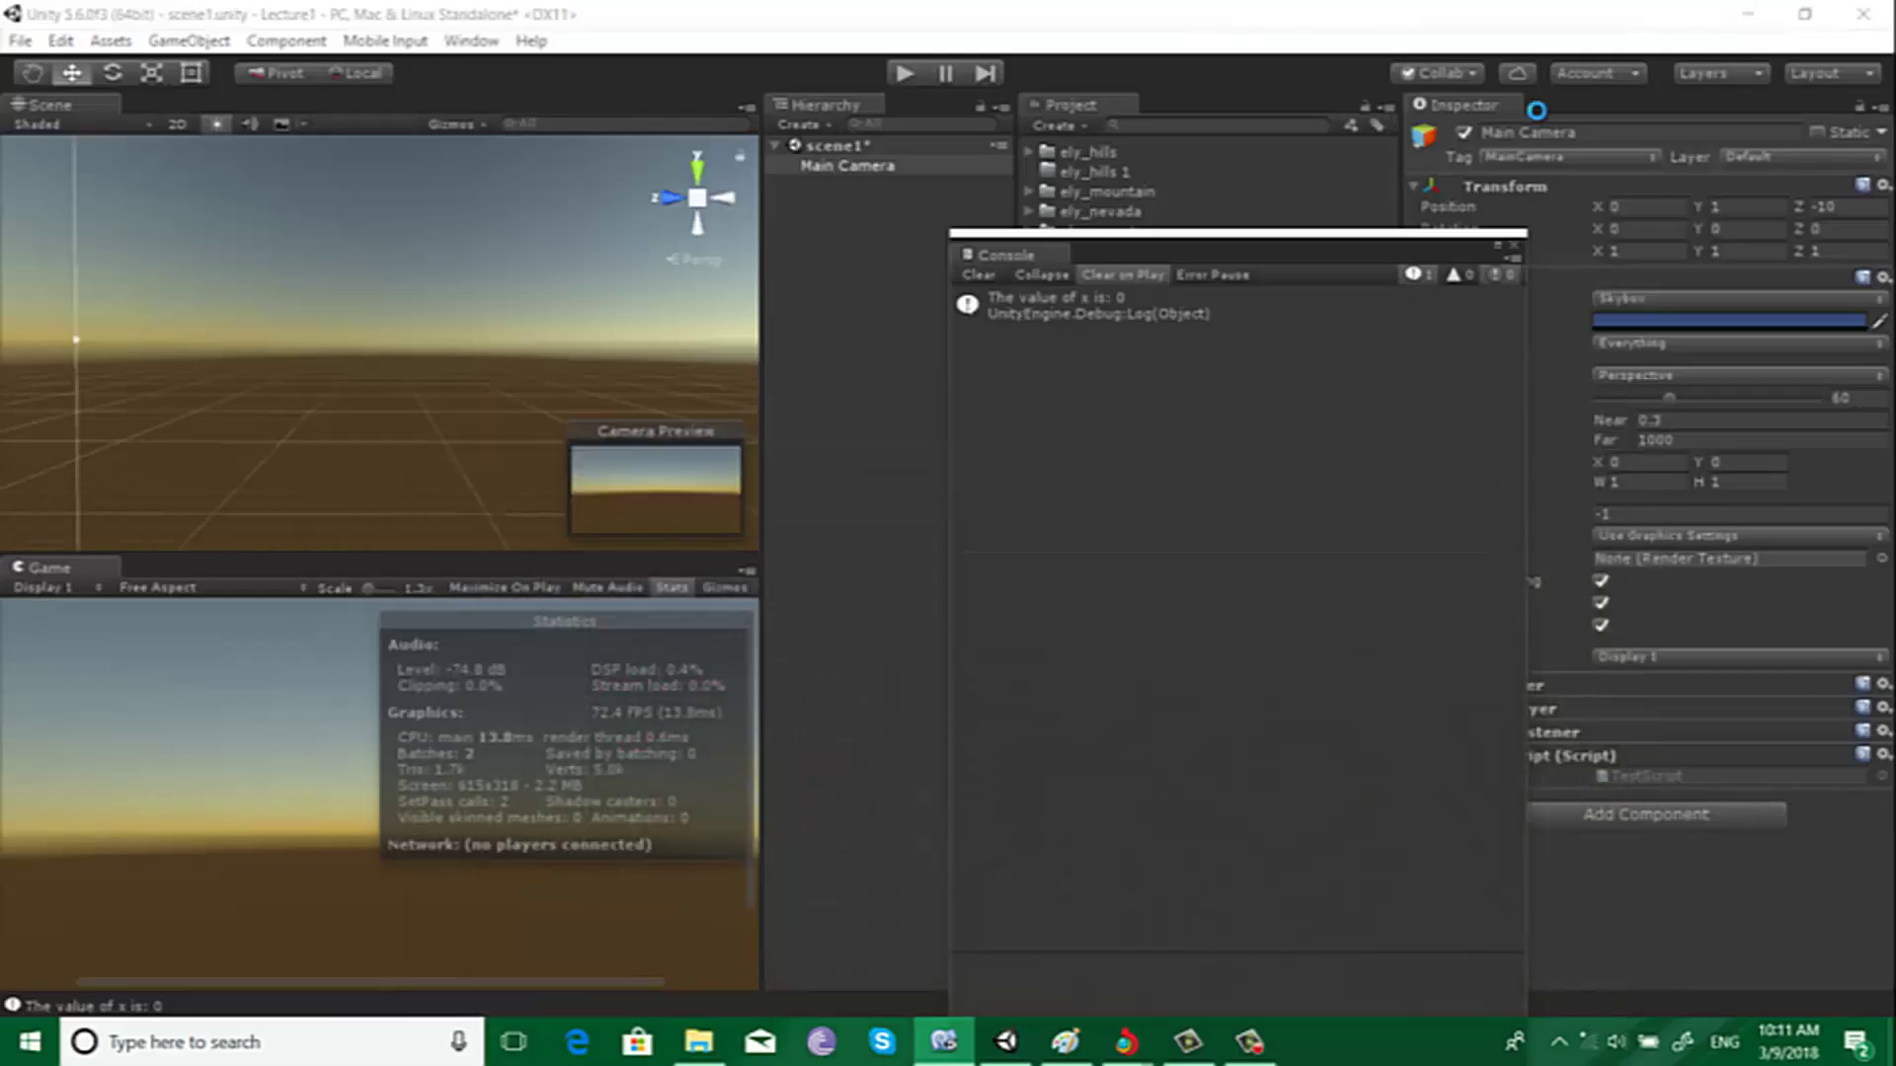
left_click(1508, 254)
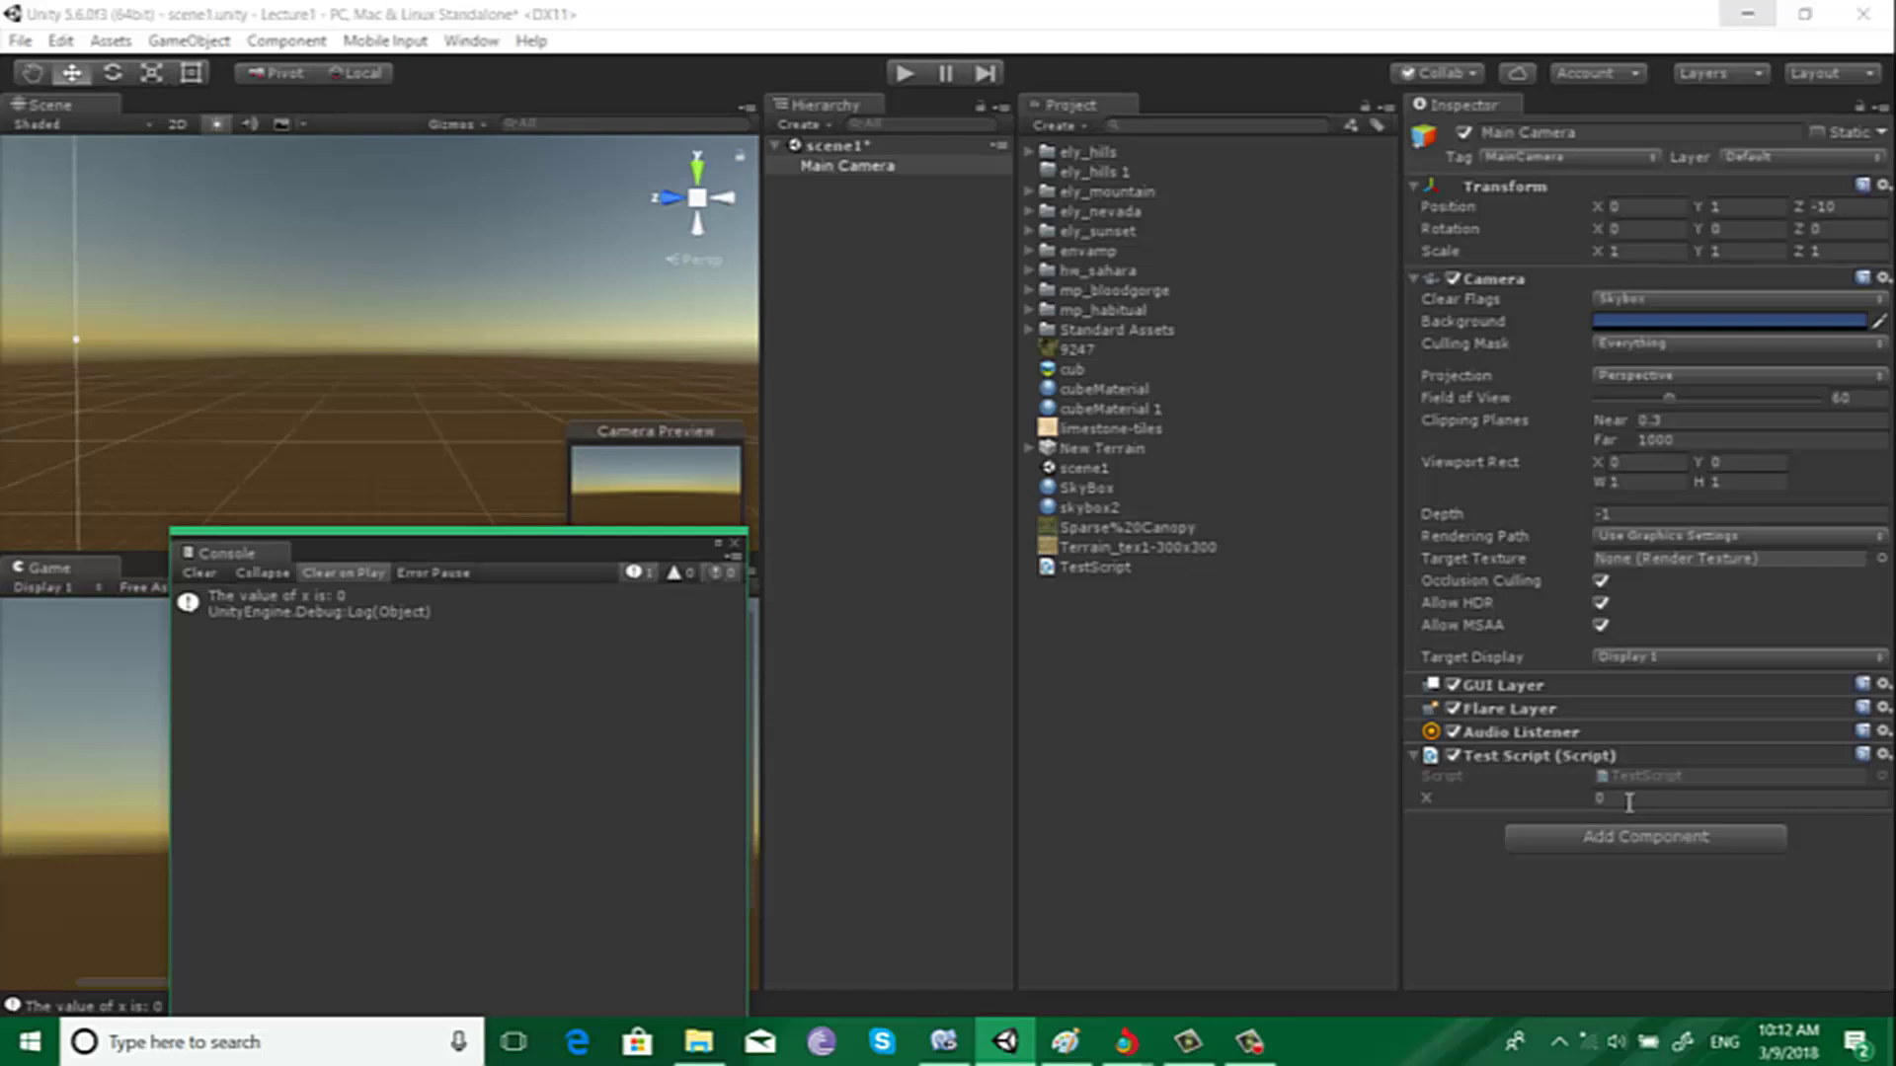
left_click(1627, 797)
left_click(1614, 780)
left_click(1622, 794)
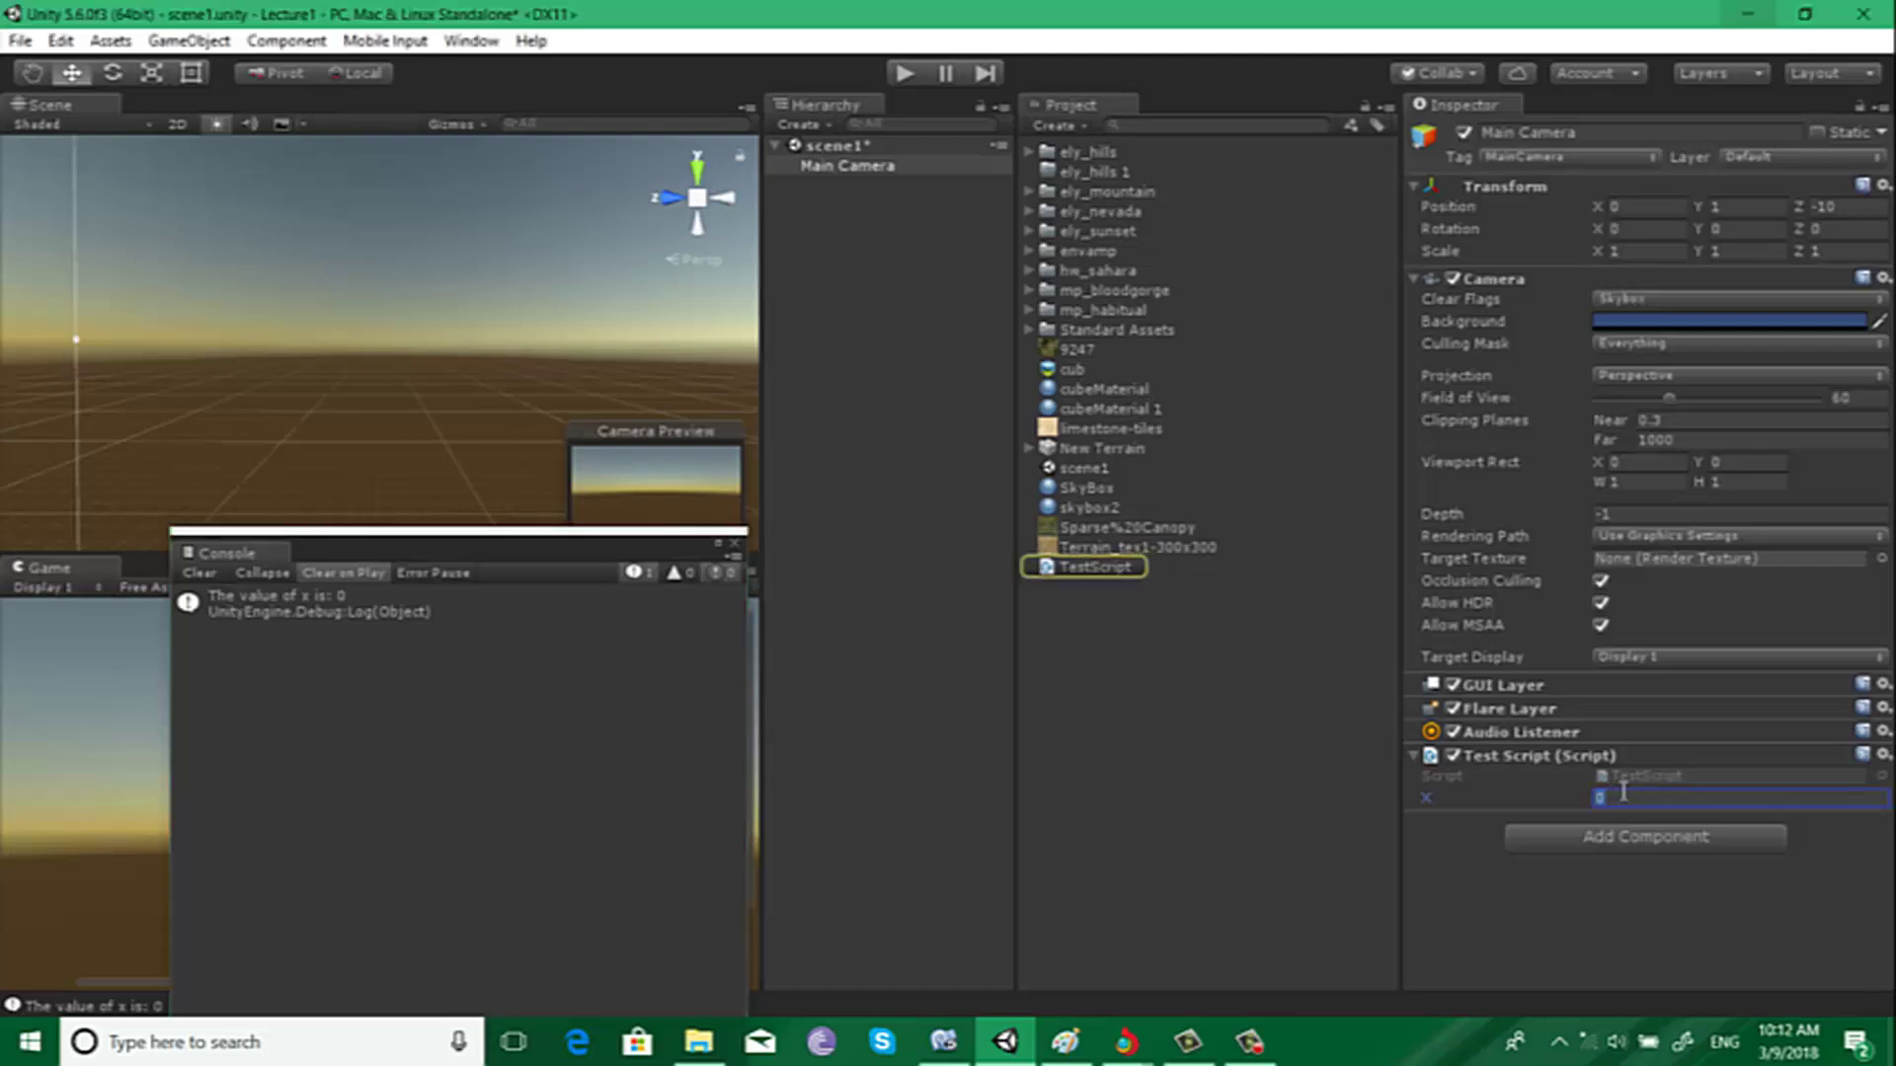
type("20")
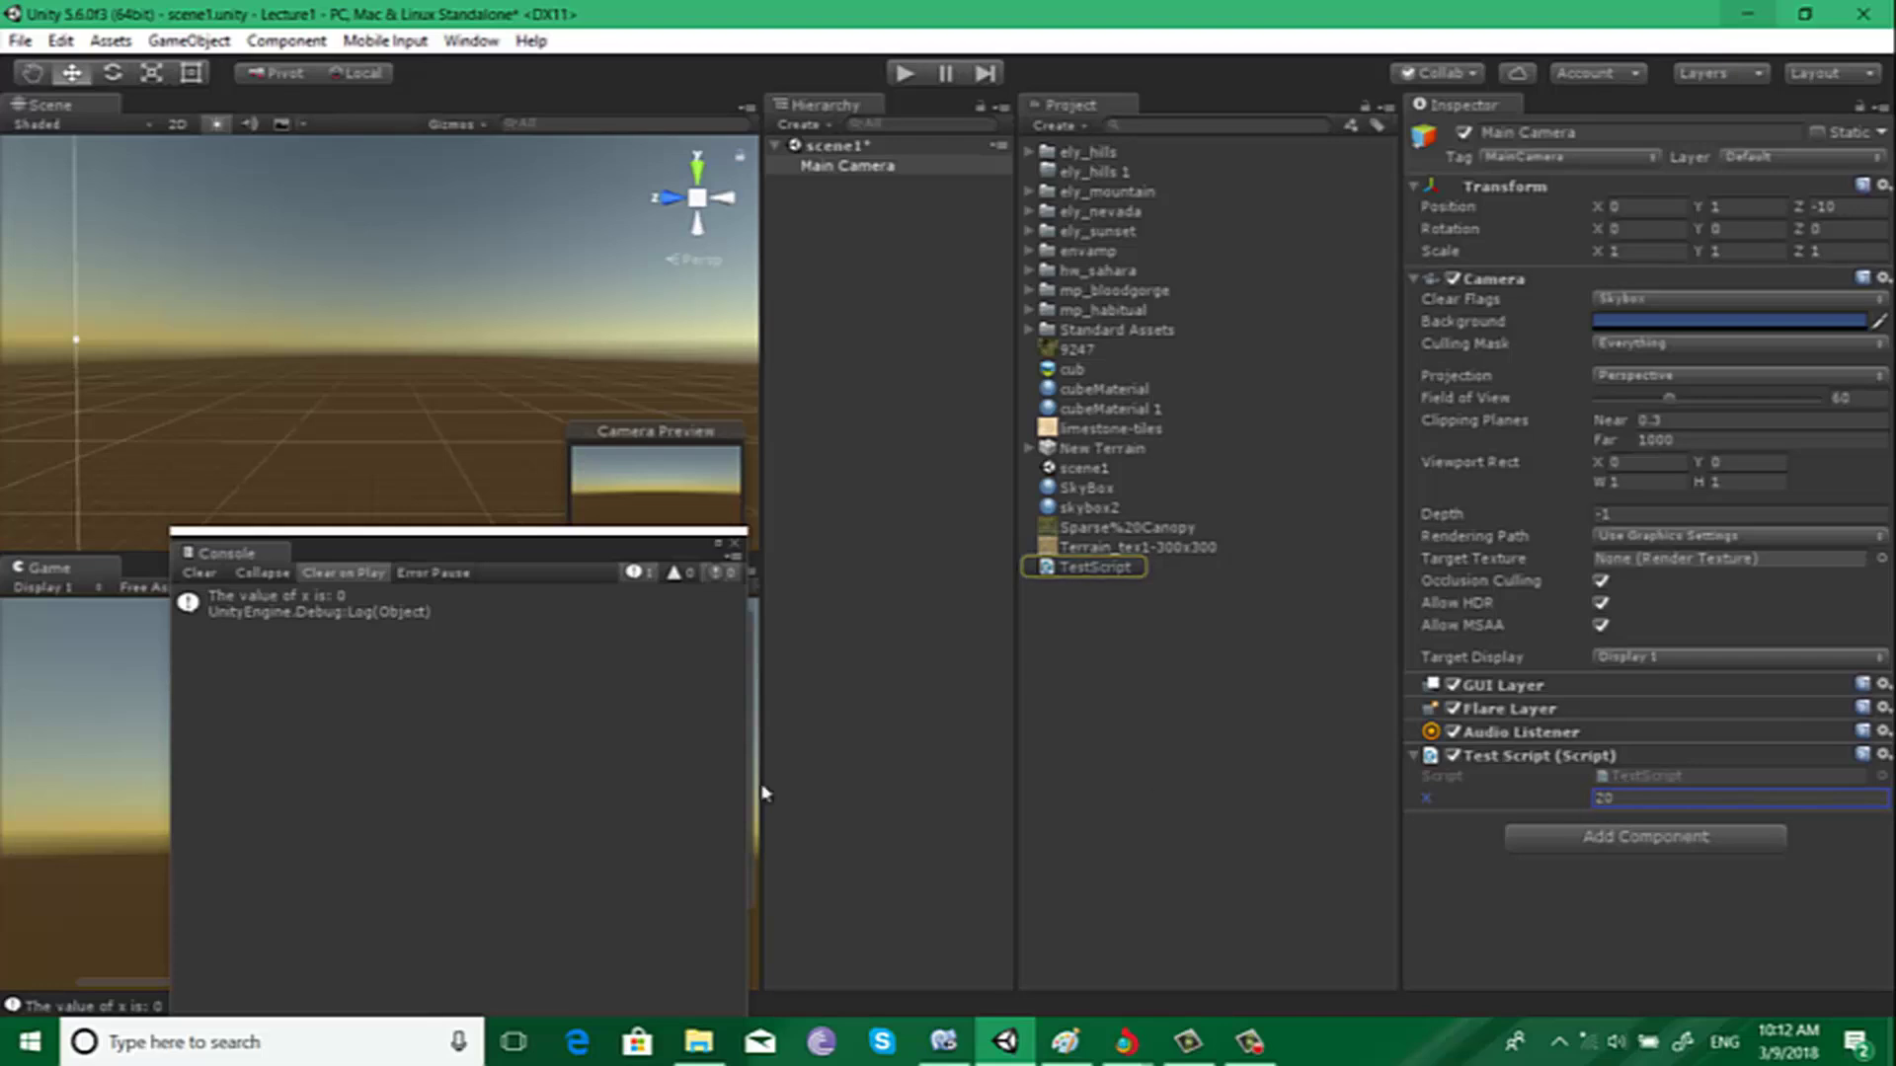
Step: Clear the Console and play the scene, which logs 'The value of x is: 20'
left_click(195, 573)
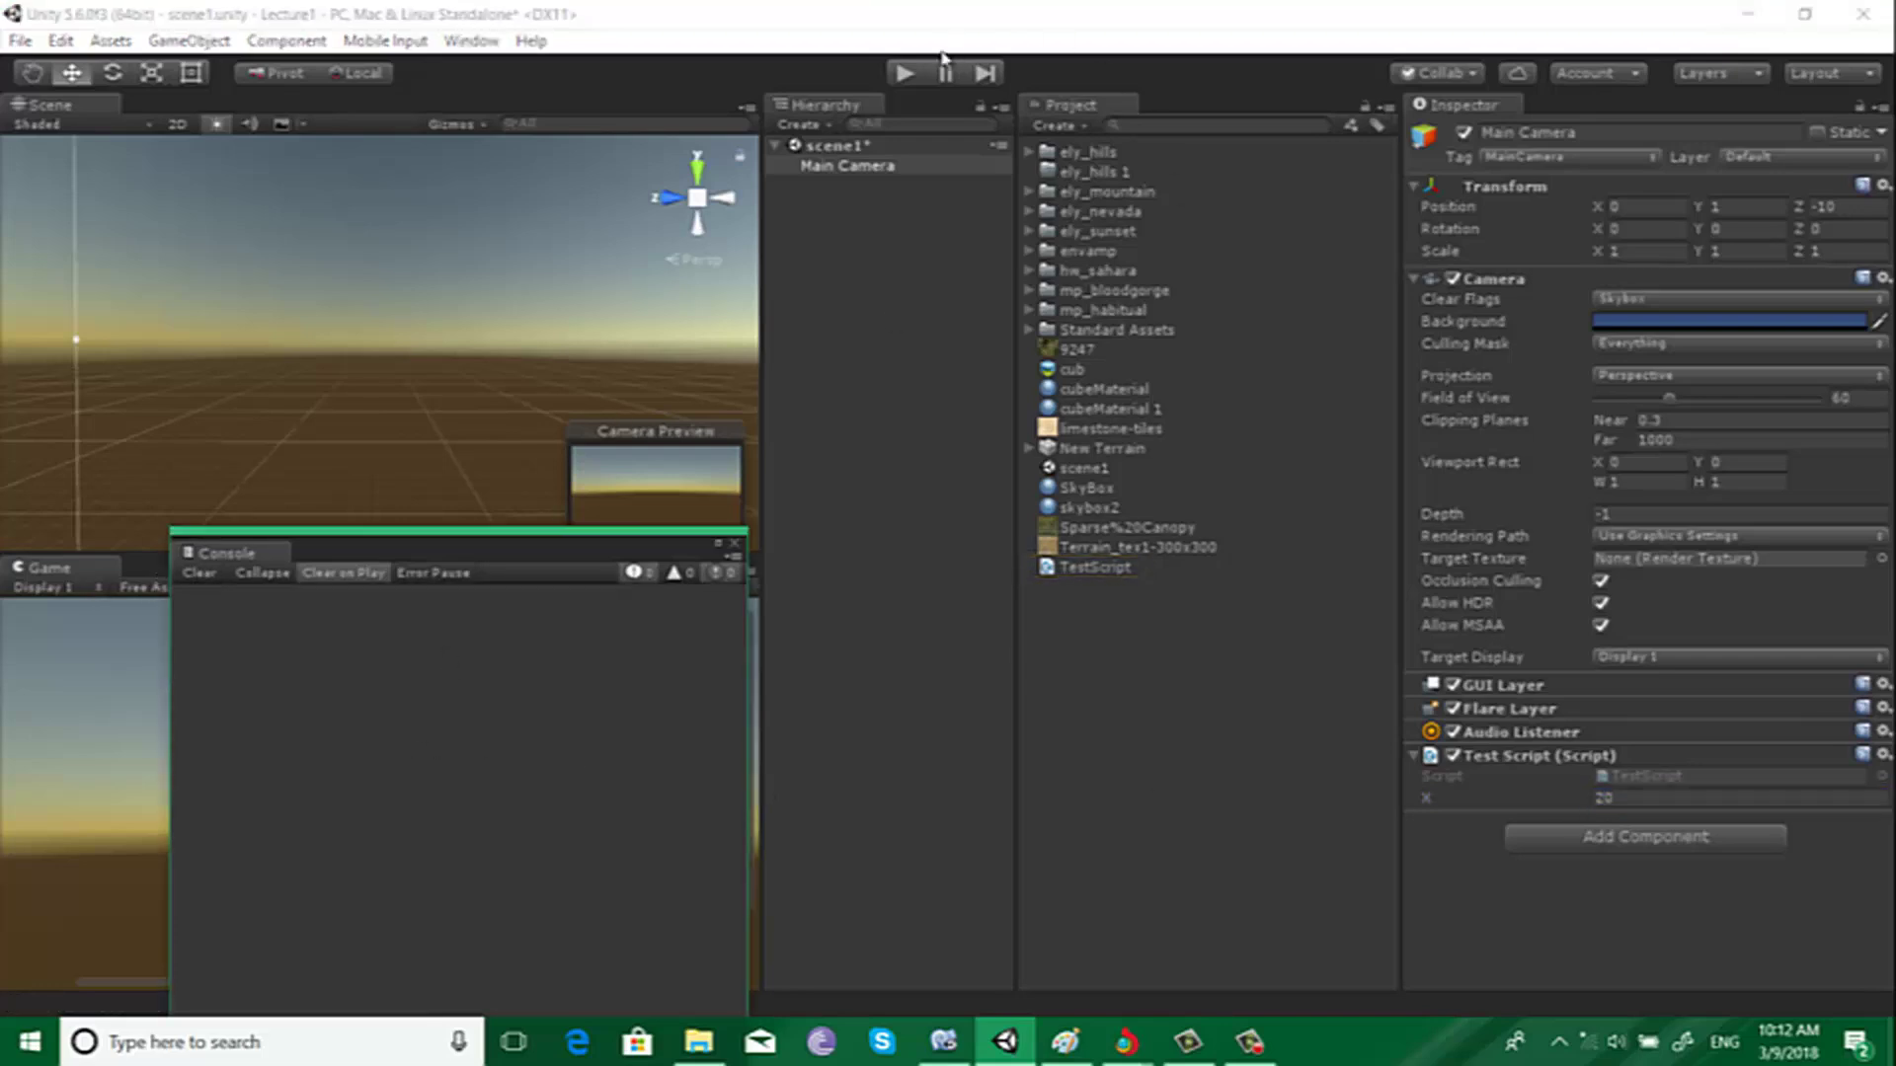
left_click(905, 73)
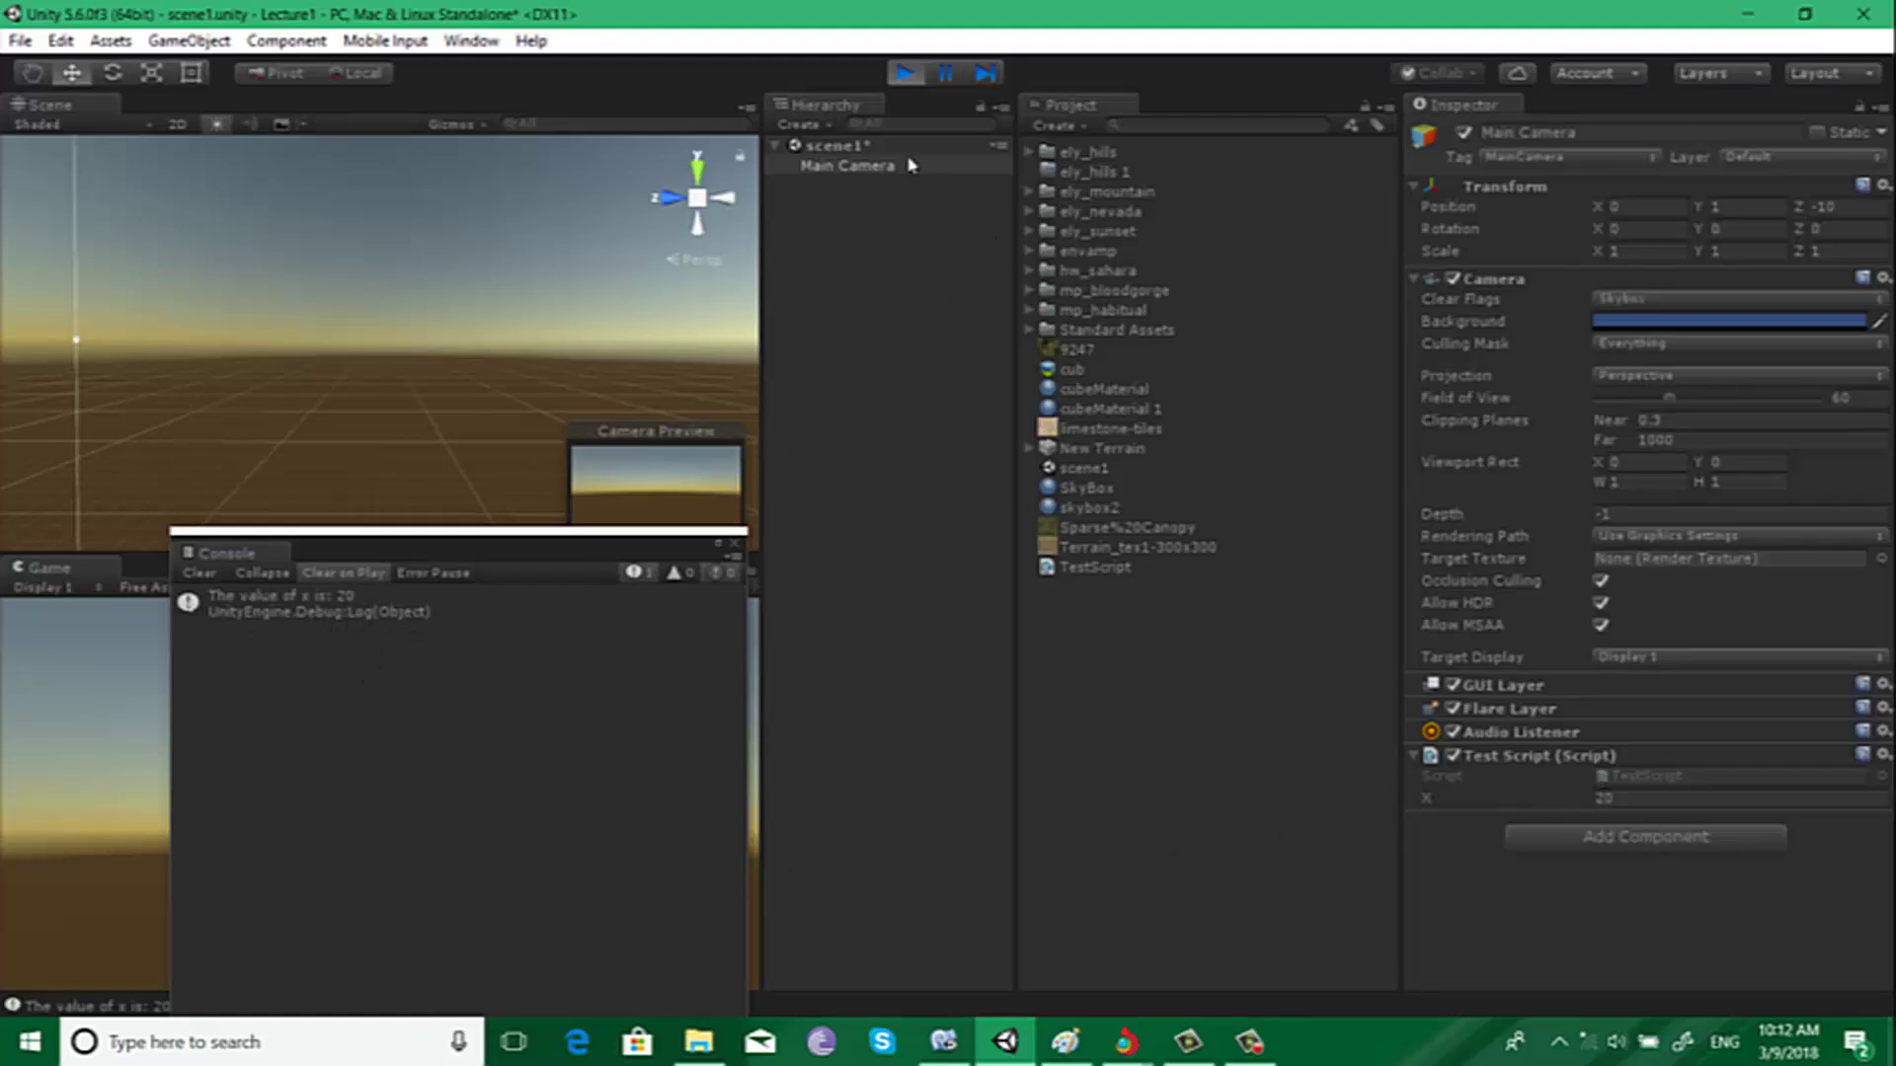
left_click(910, 72)
Step: Insert x = 2; as the first line of Start(), before Debug.Log, and save
left_click(940, 1042)
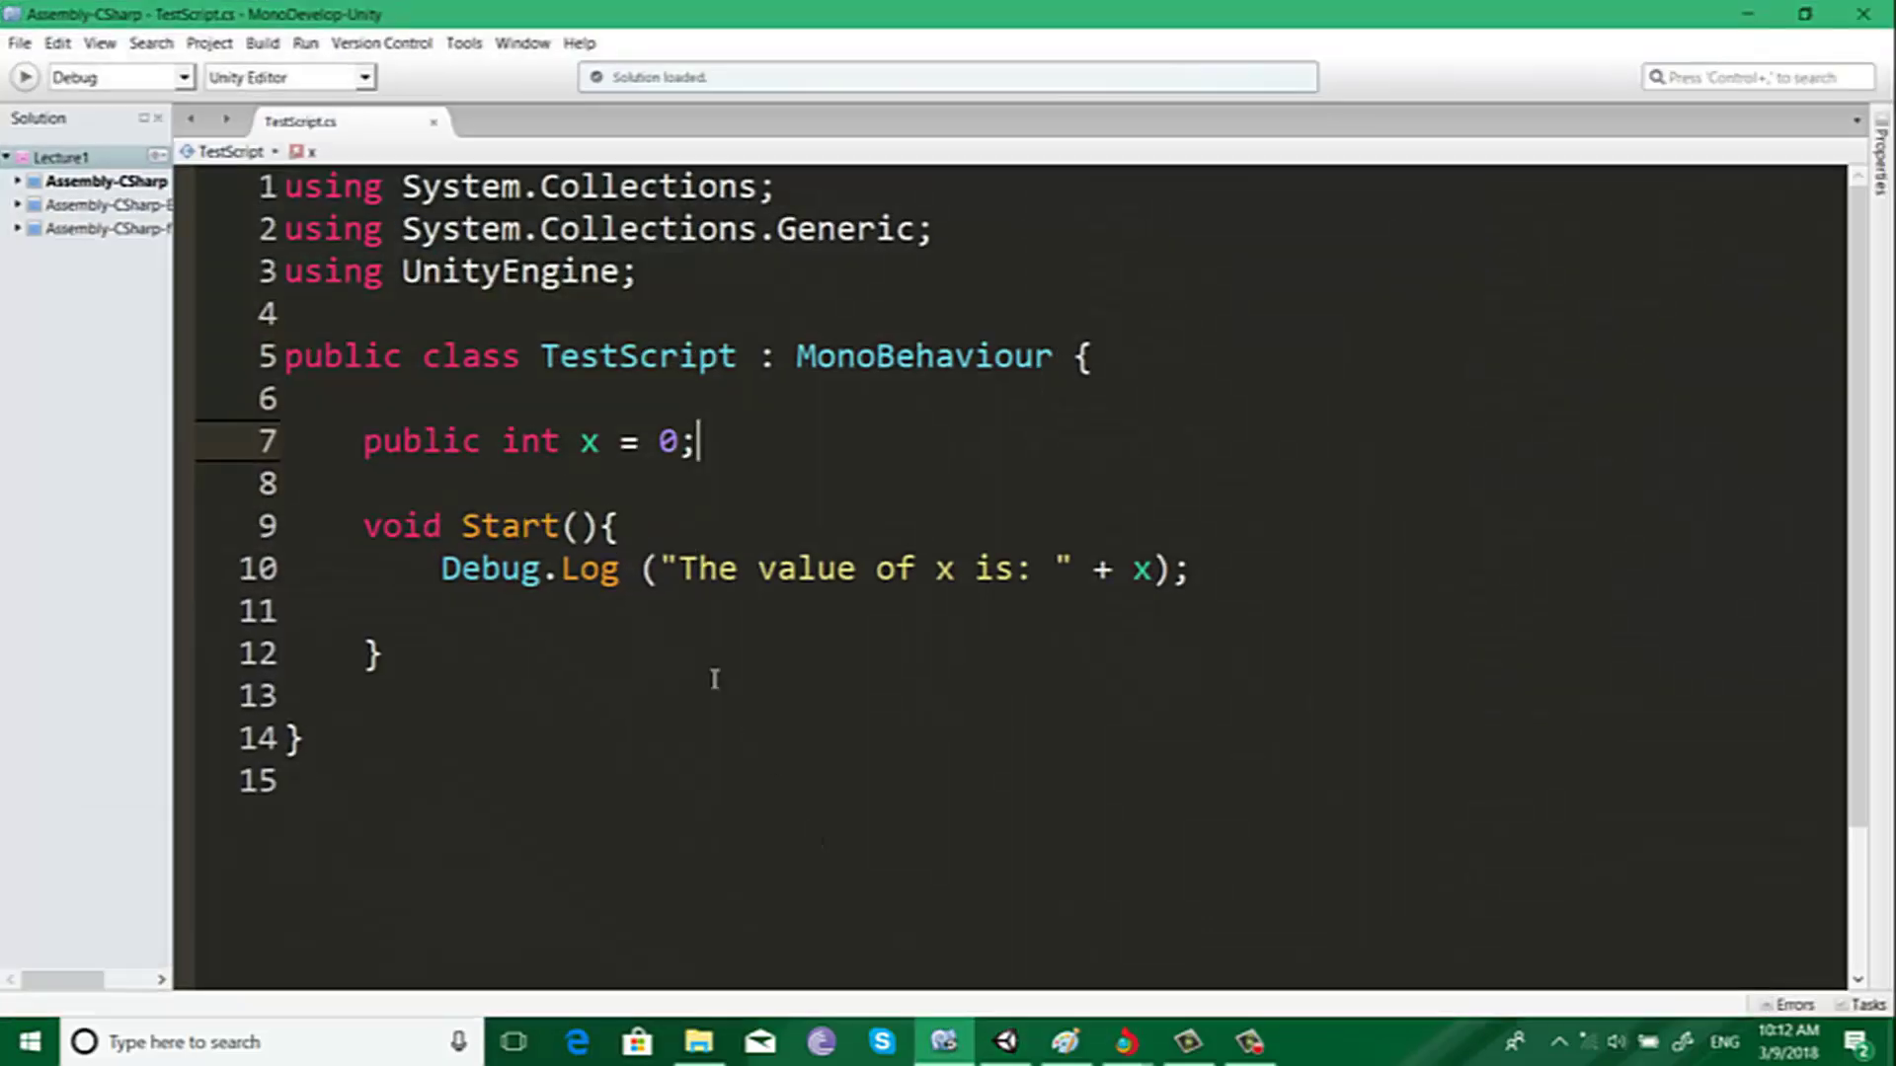
left_click(679, 531)
key("Return")
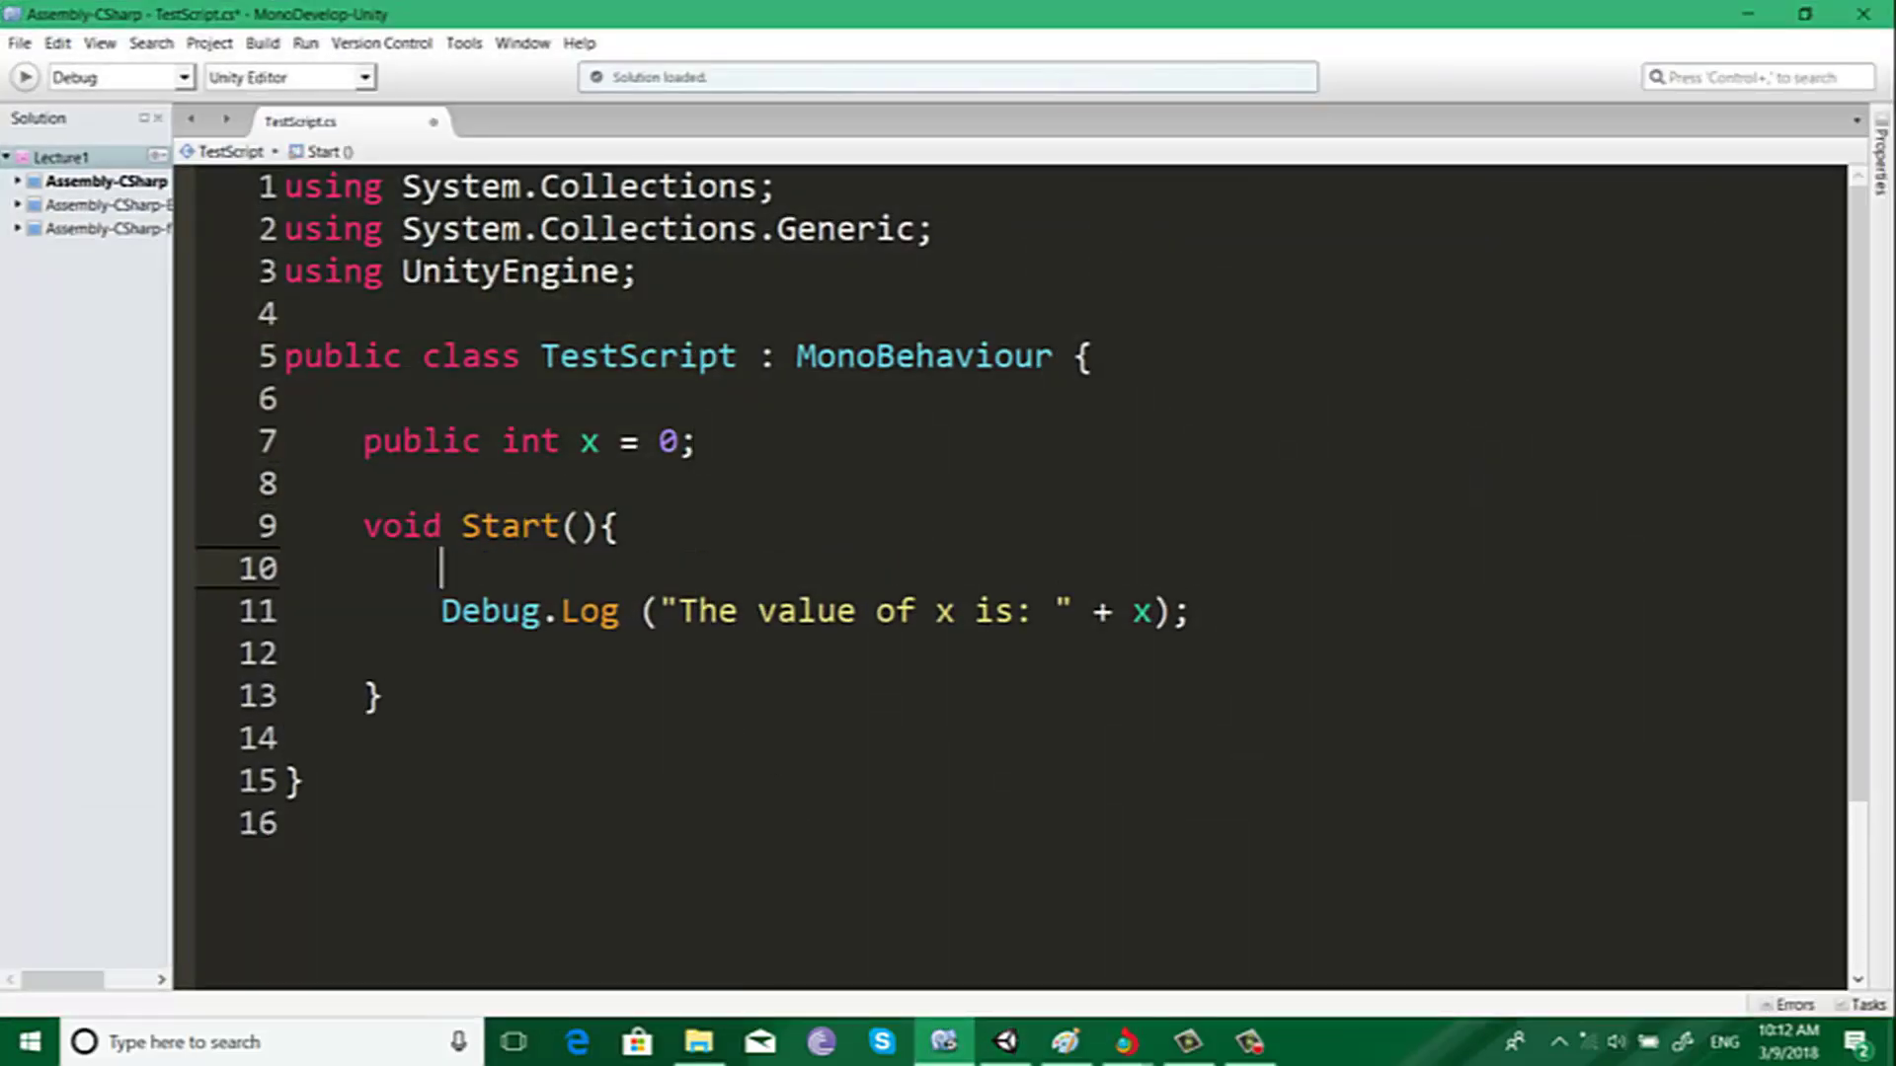
type("deb")
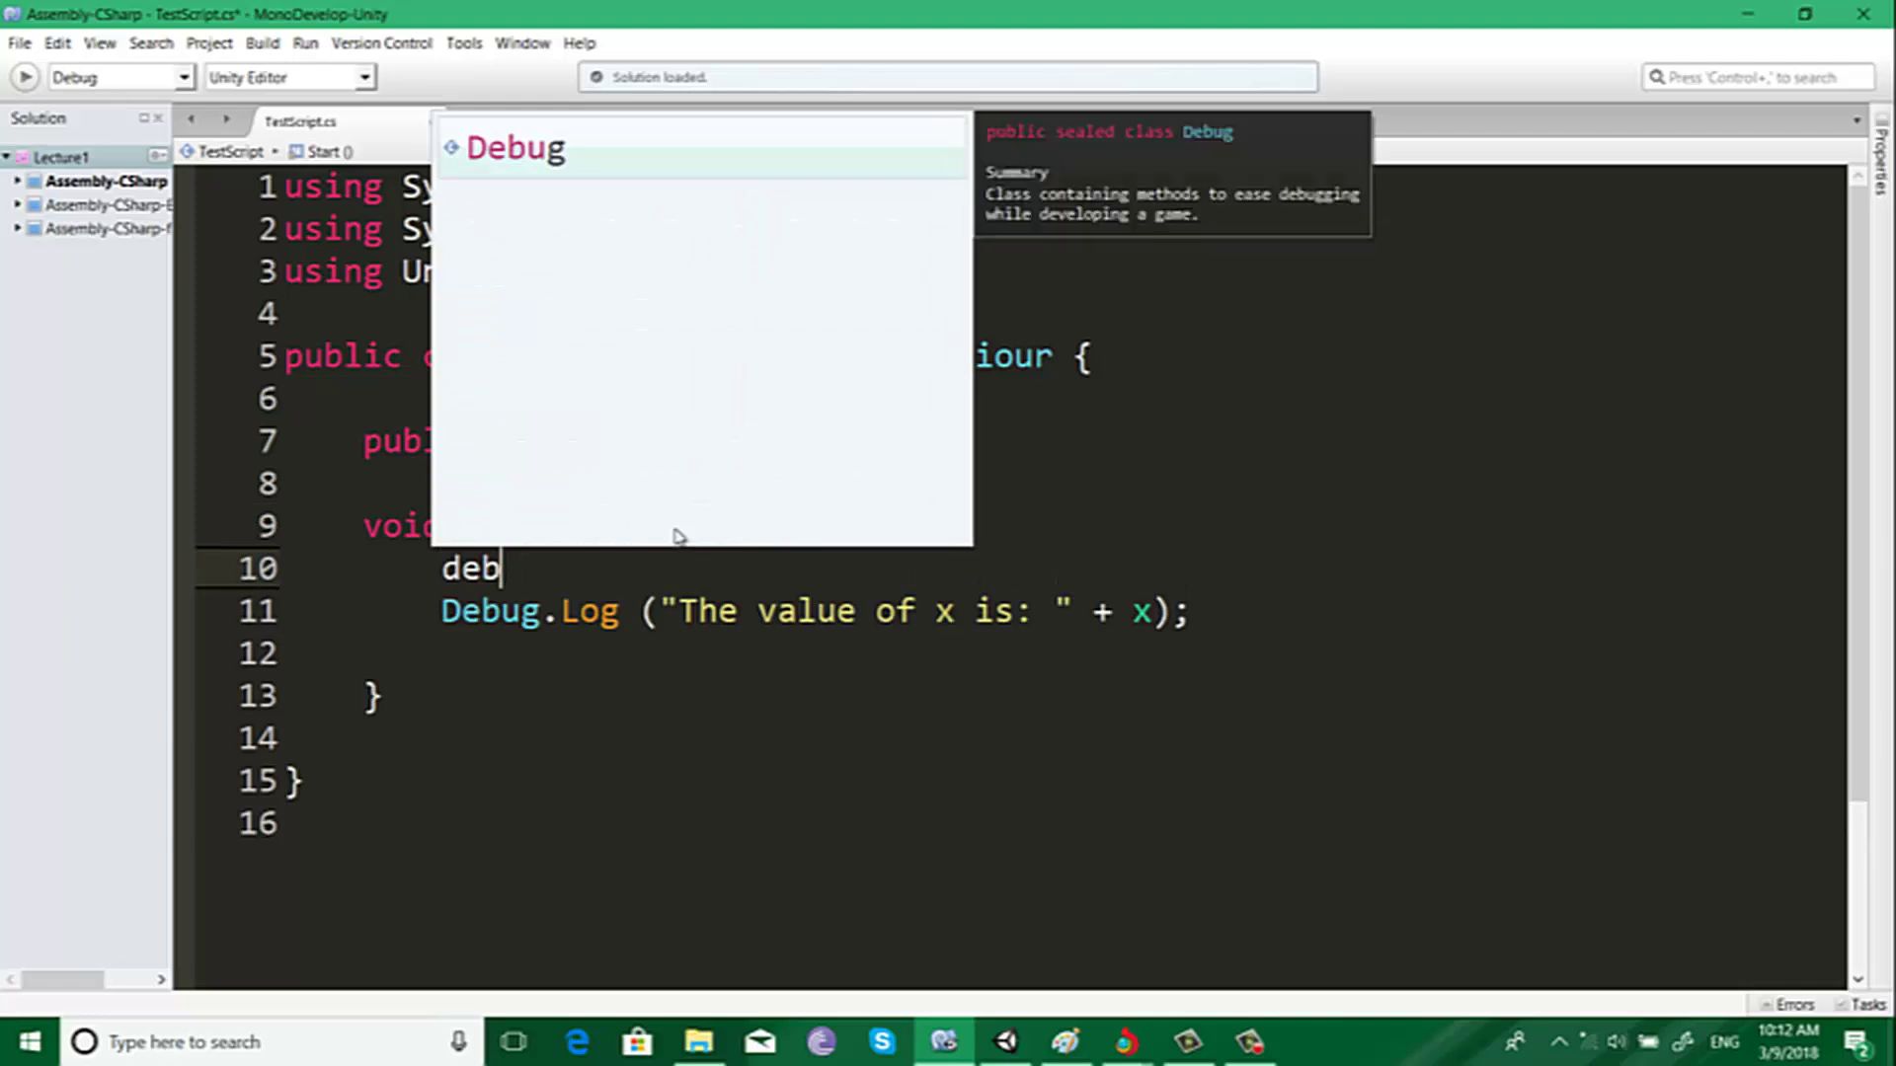
key("BackSpace")
key("BackSpace")
key("BackSpace")
type("x =")
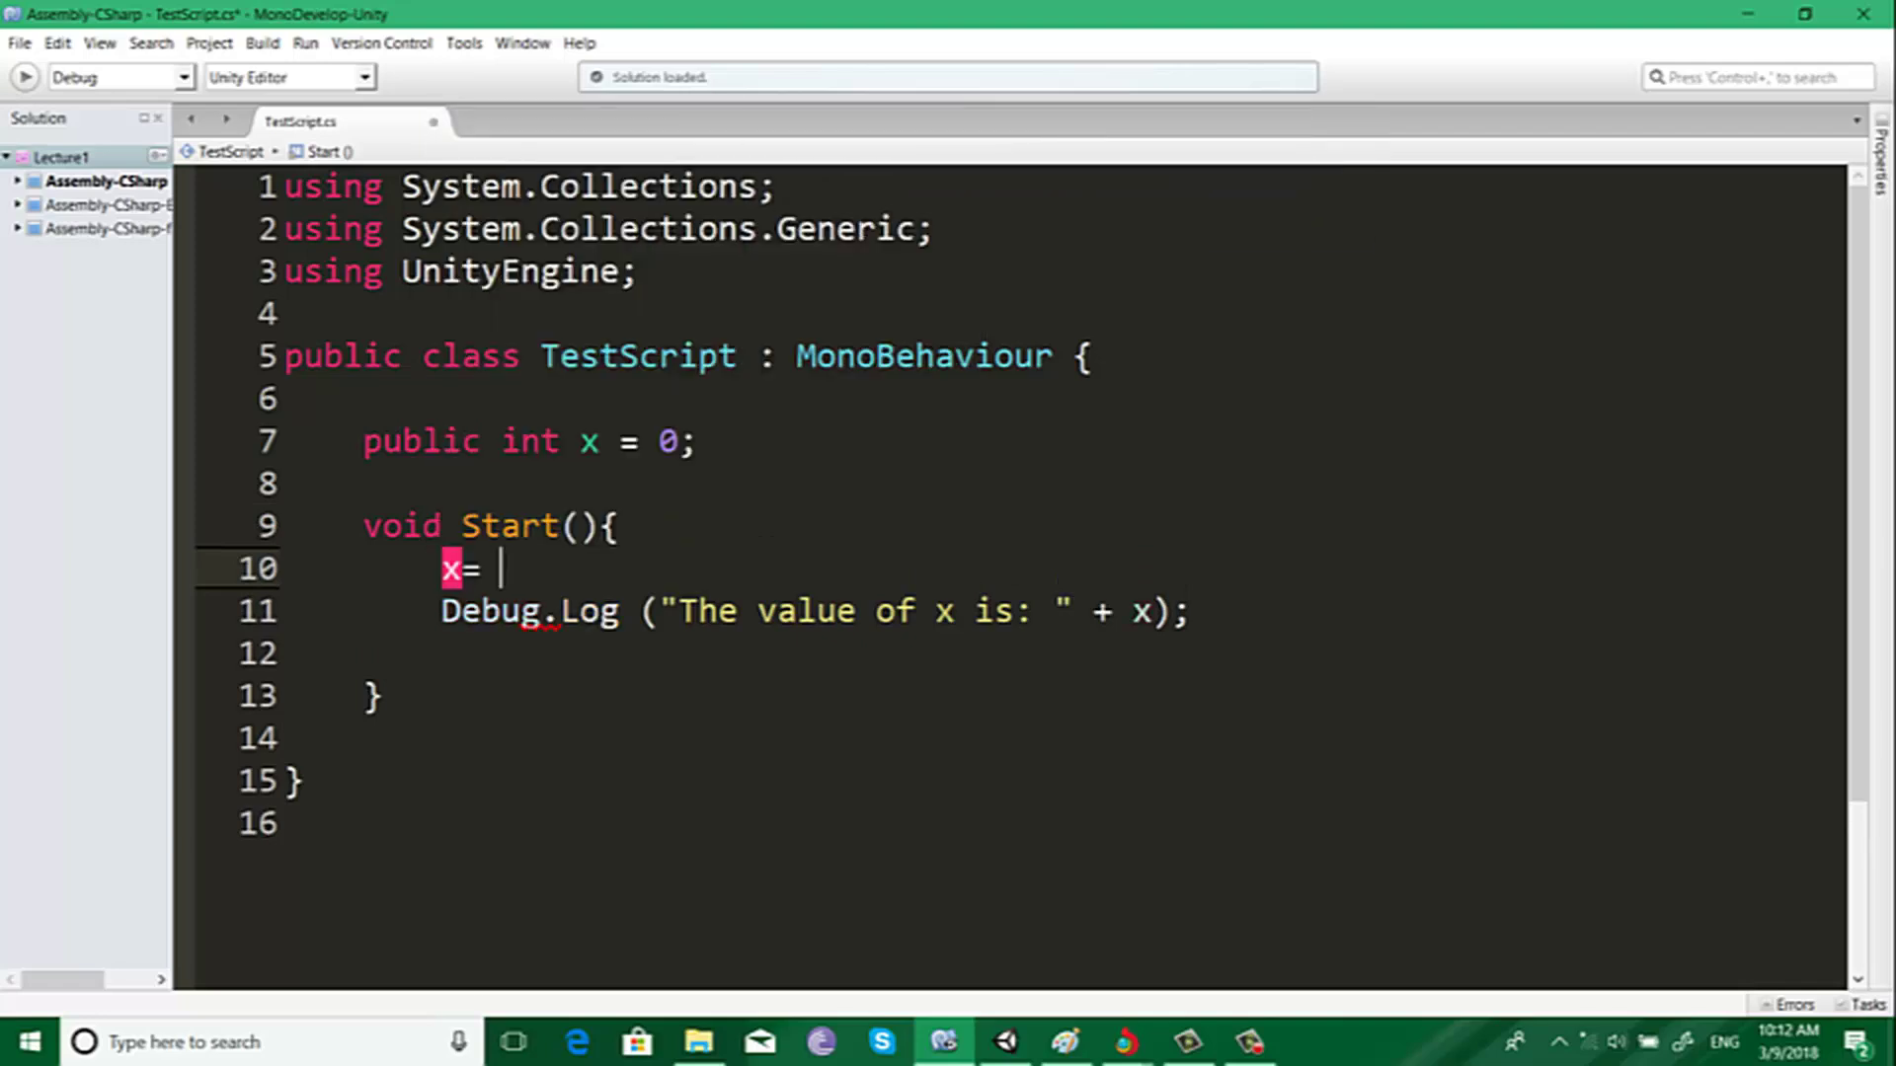
type(" 2;")
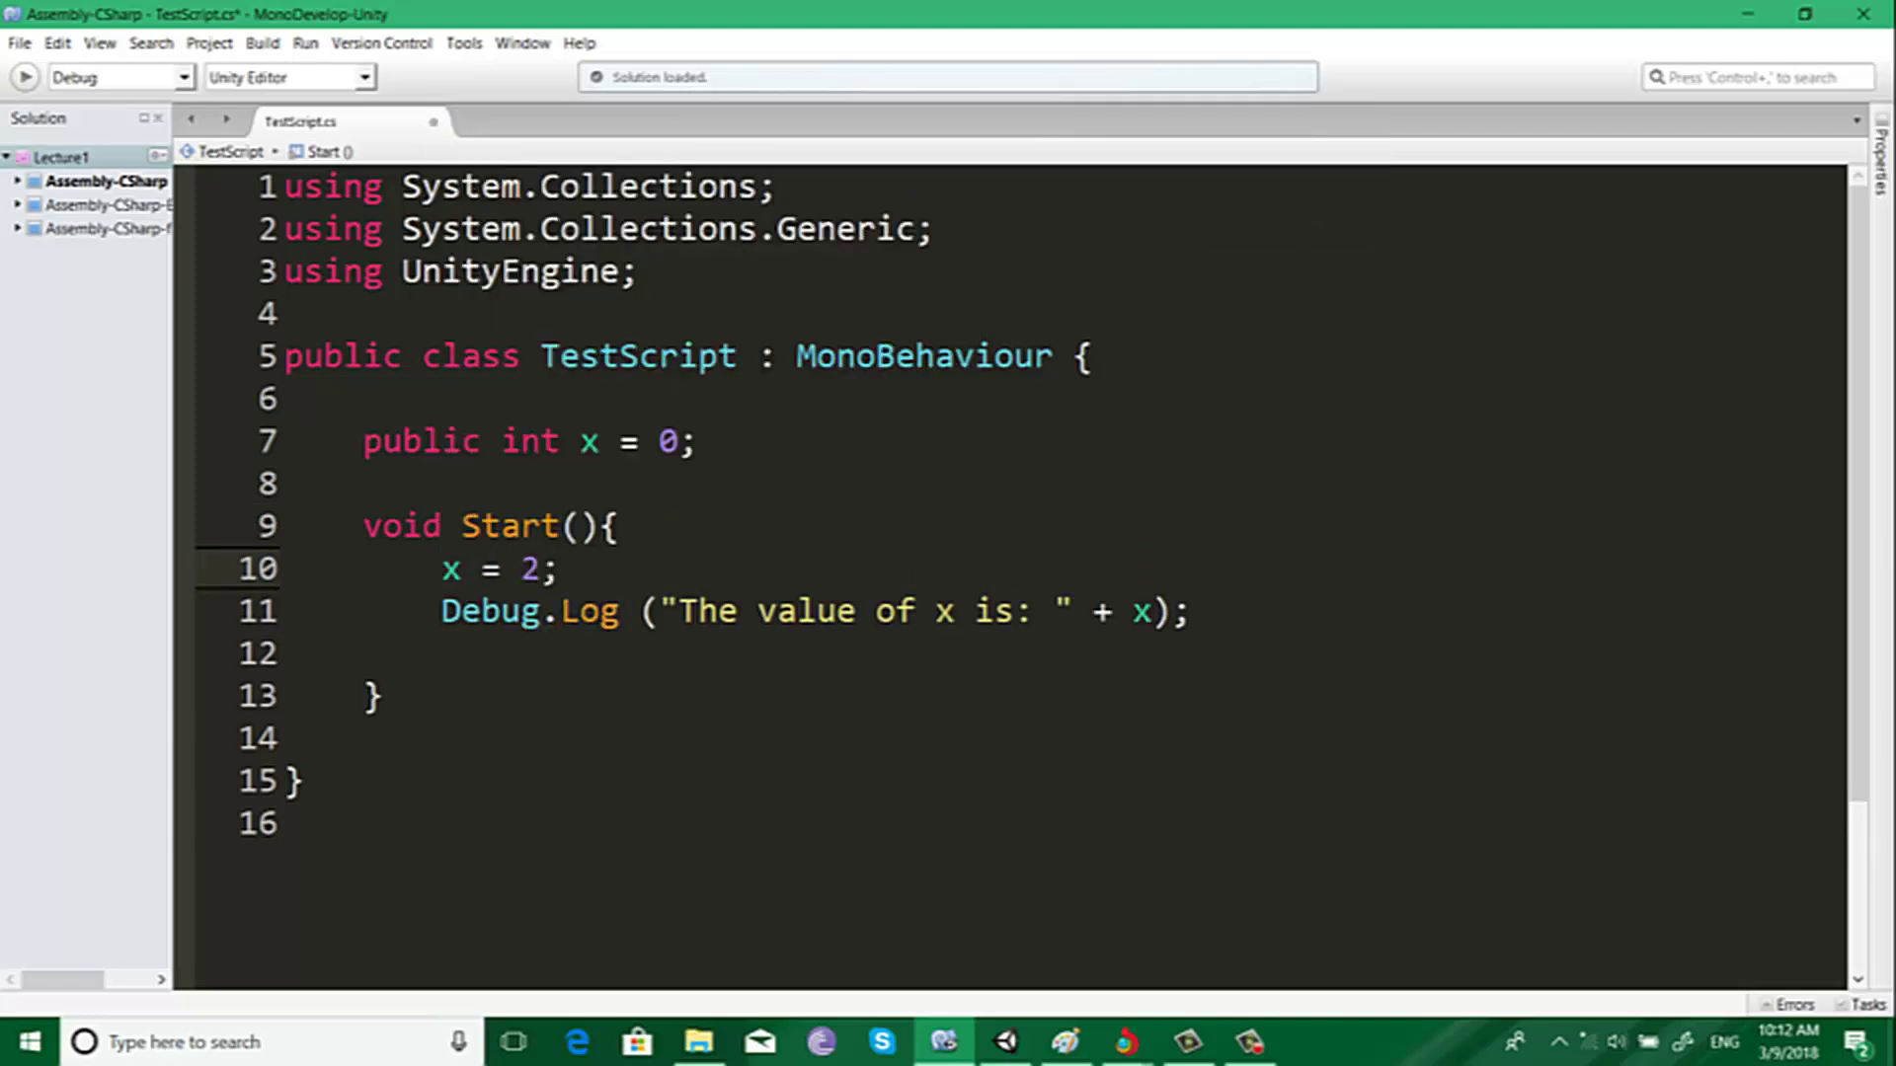
key("ctrl+s")
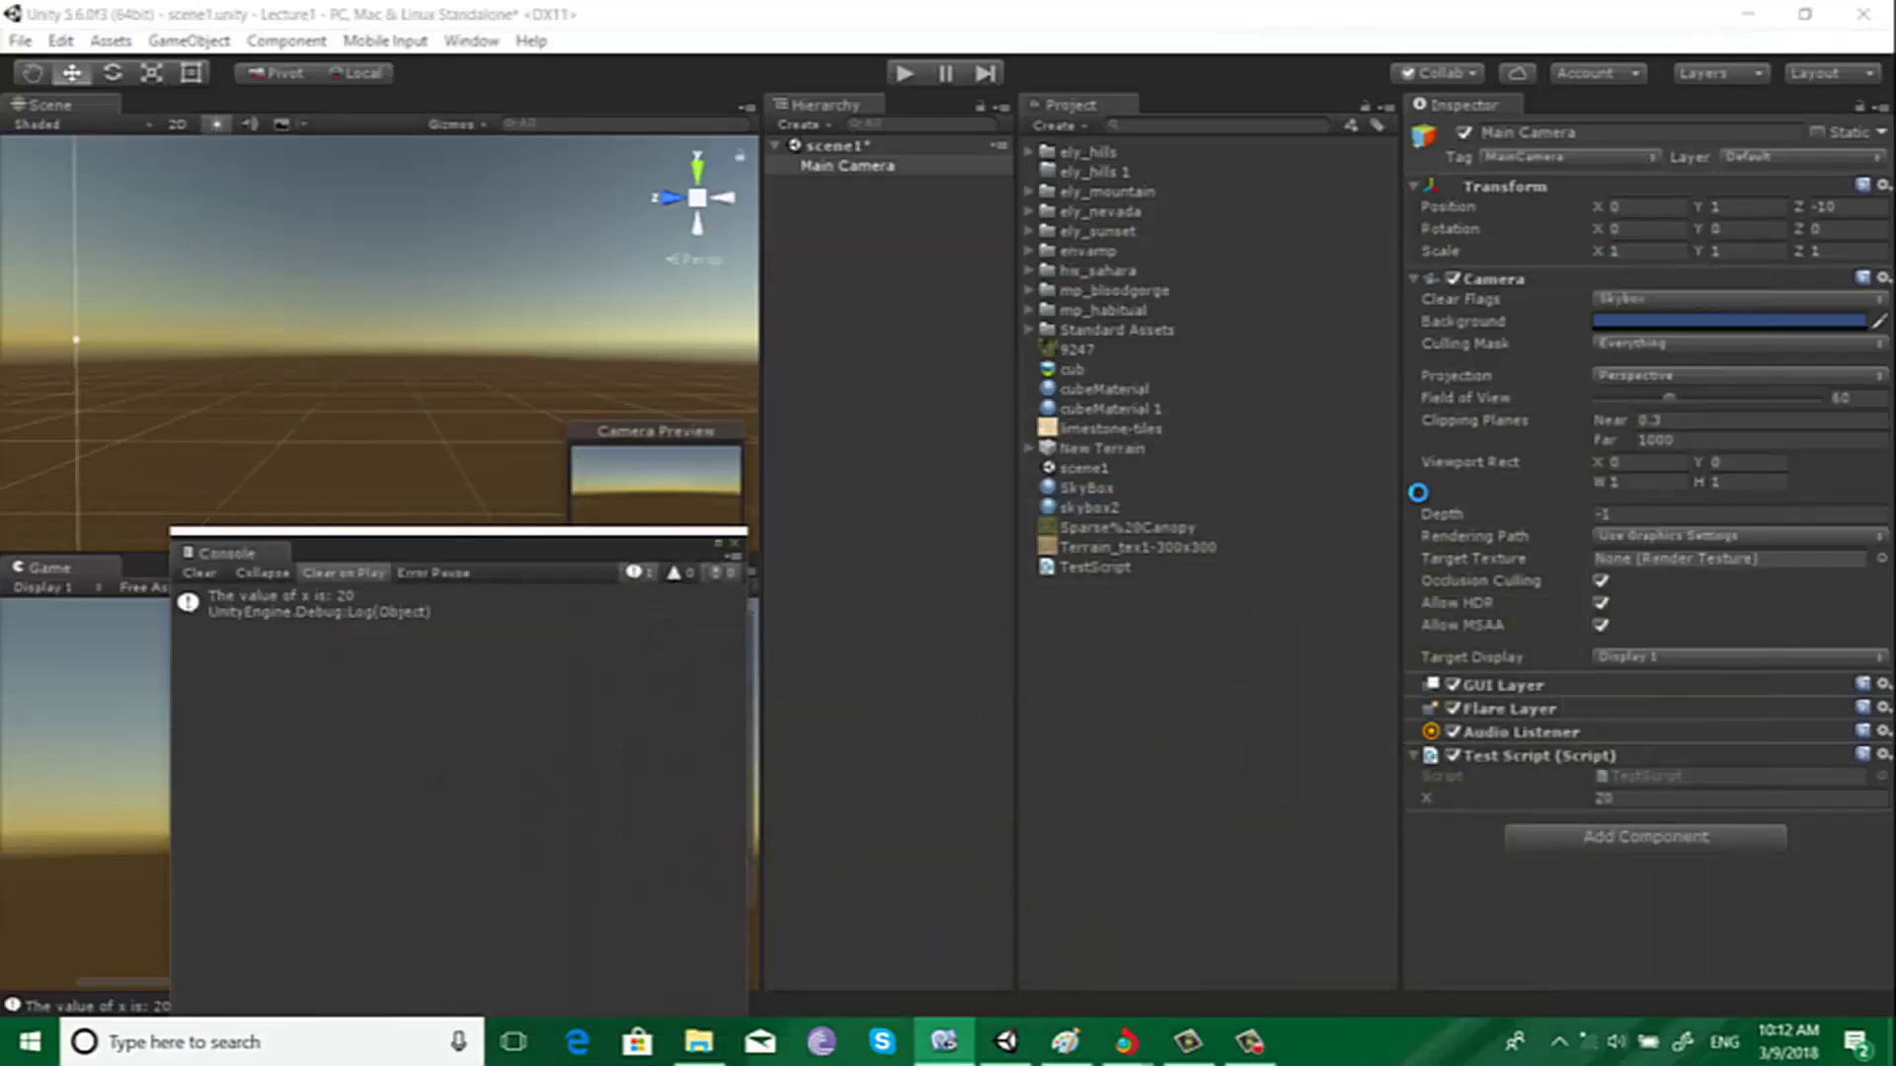
Step: Clear the Console and play the scene, confirming it logs 'The value of x is: 2'
left_click(1417, 492)
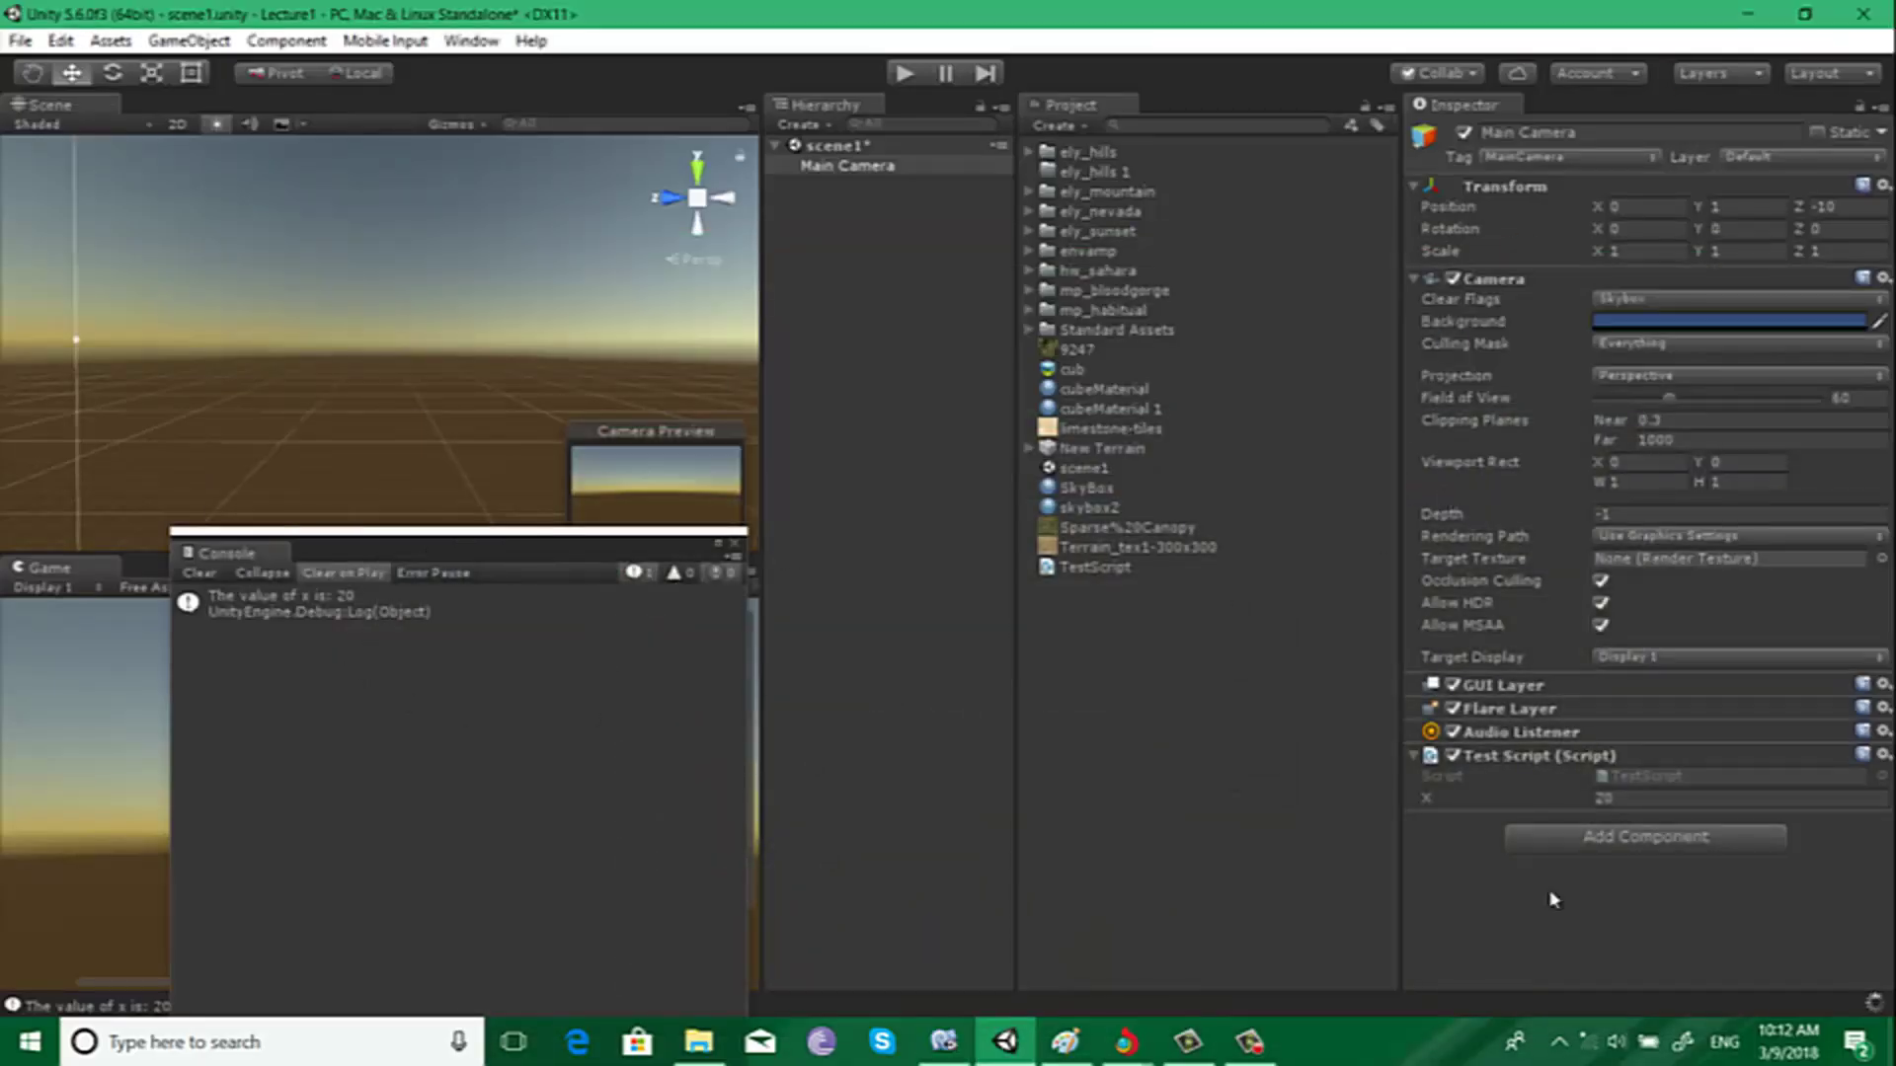
left_click(394, 715)
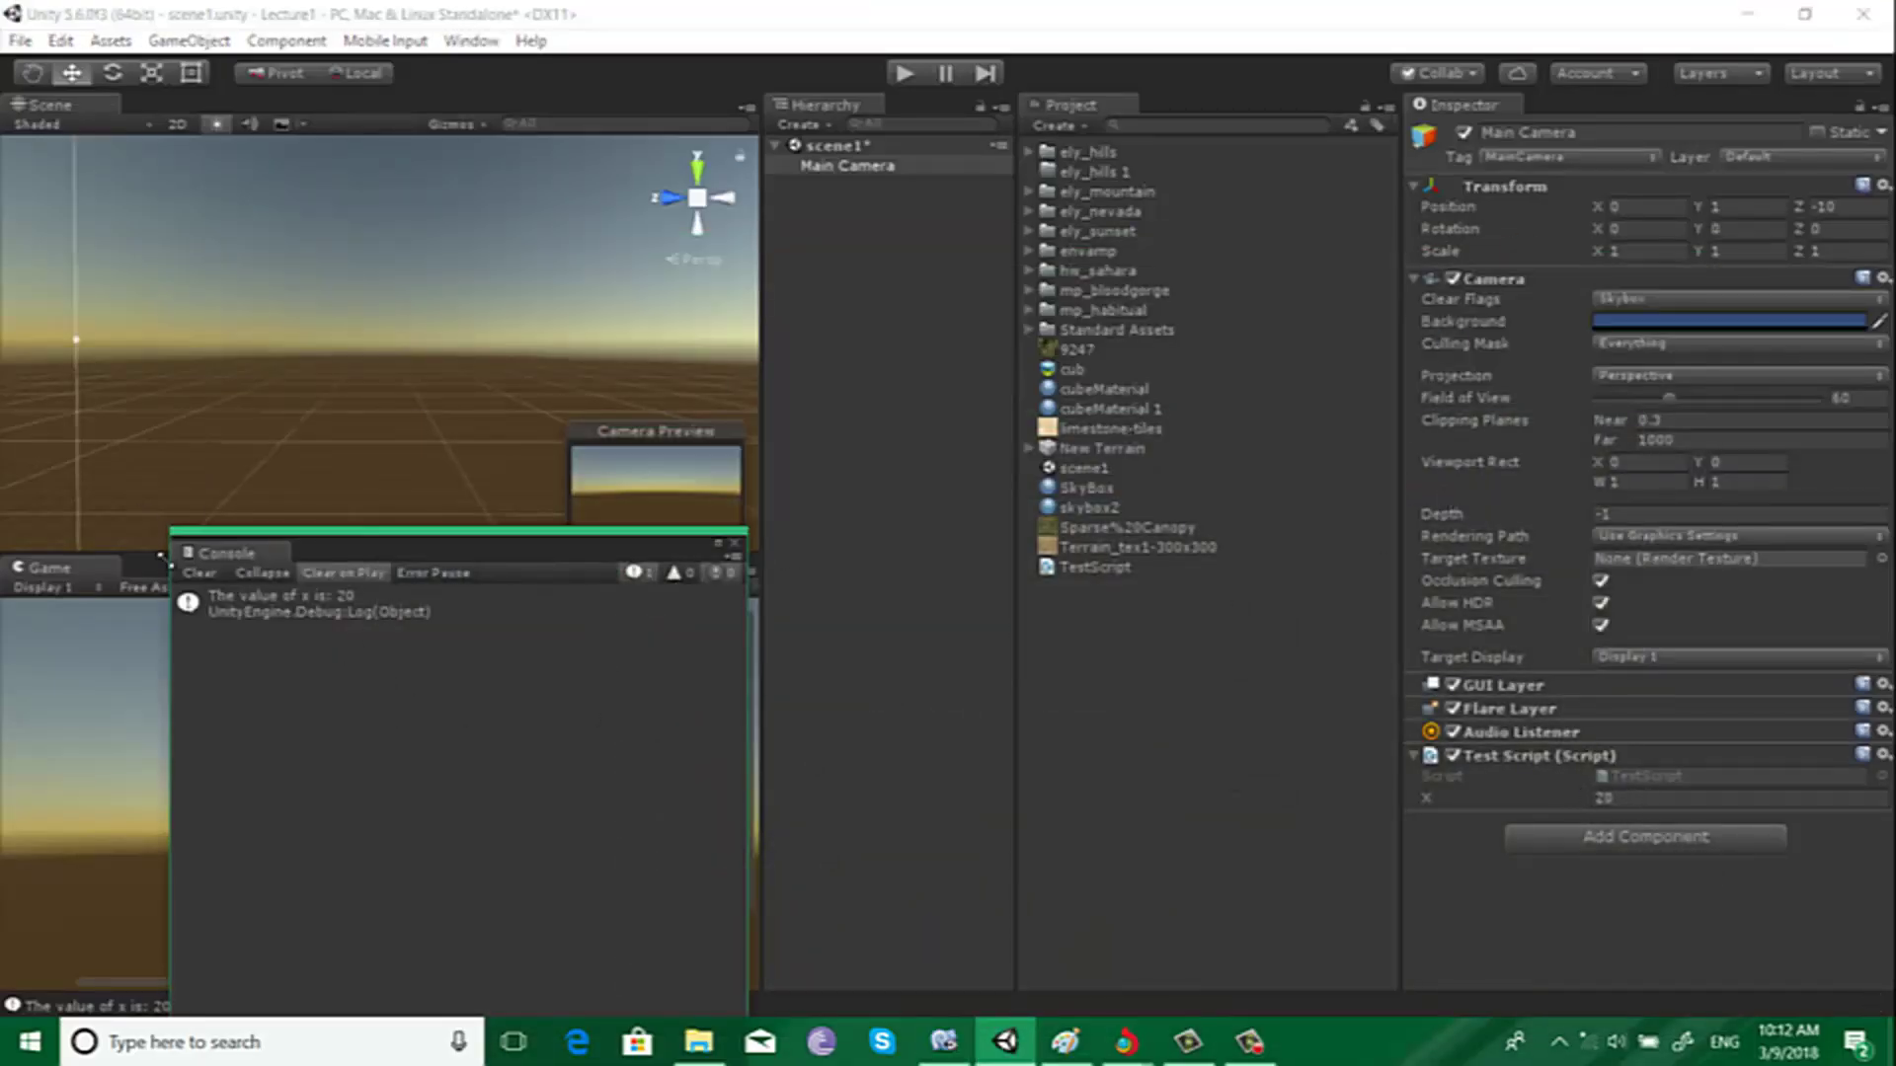
left_click(198, 573)
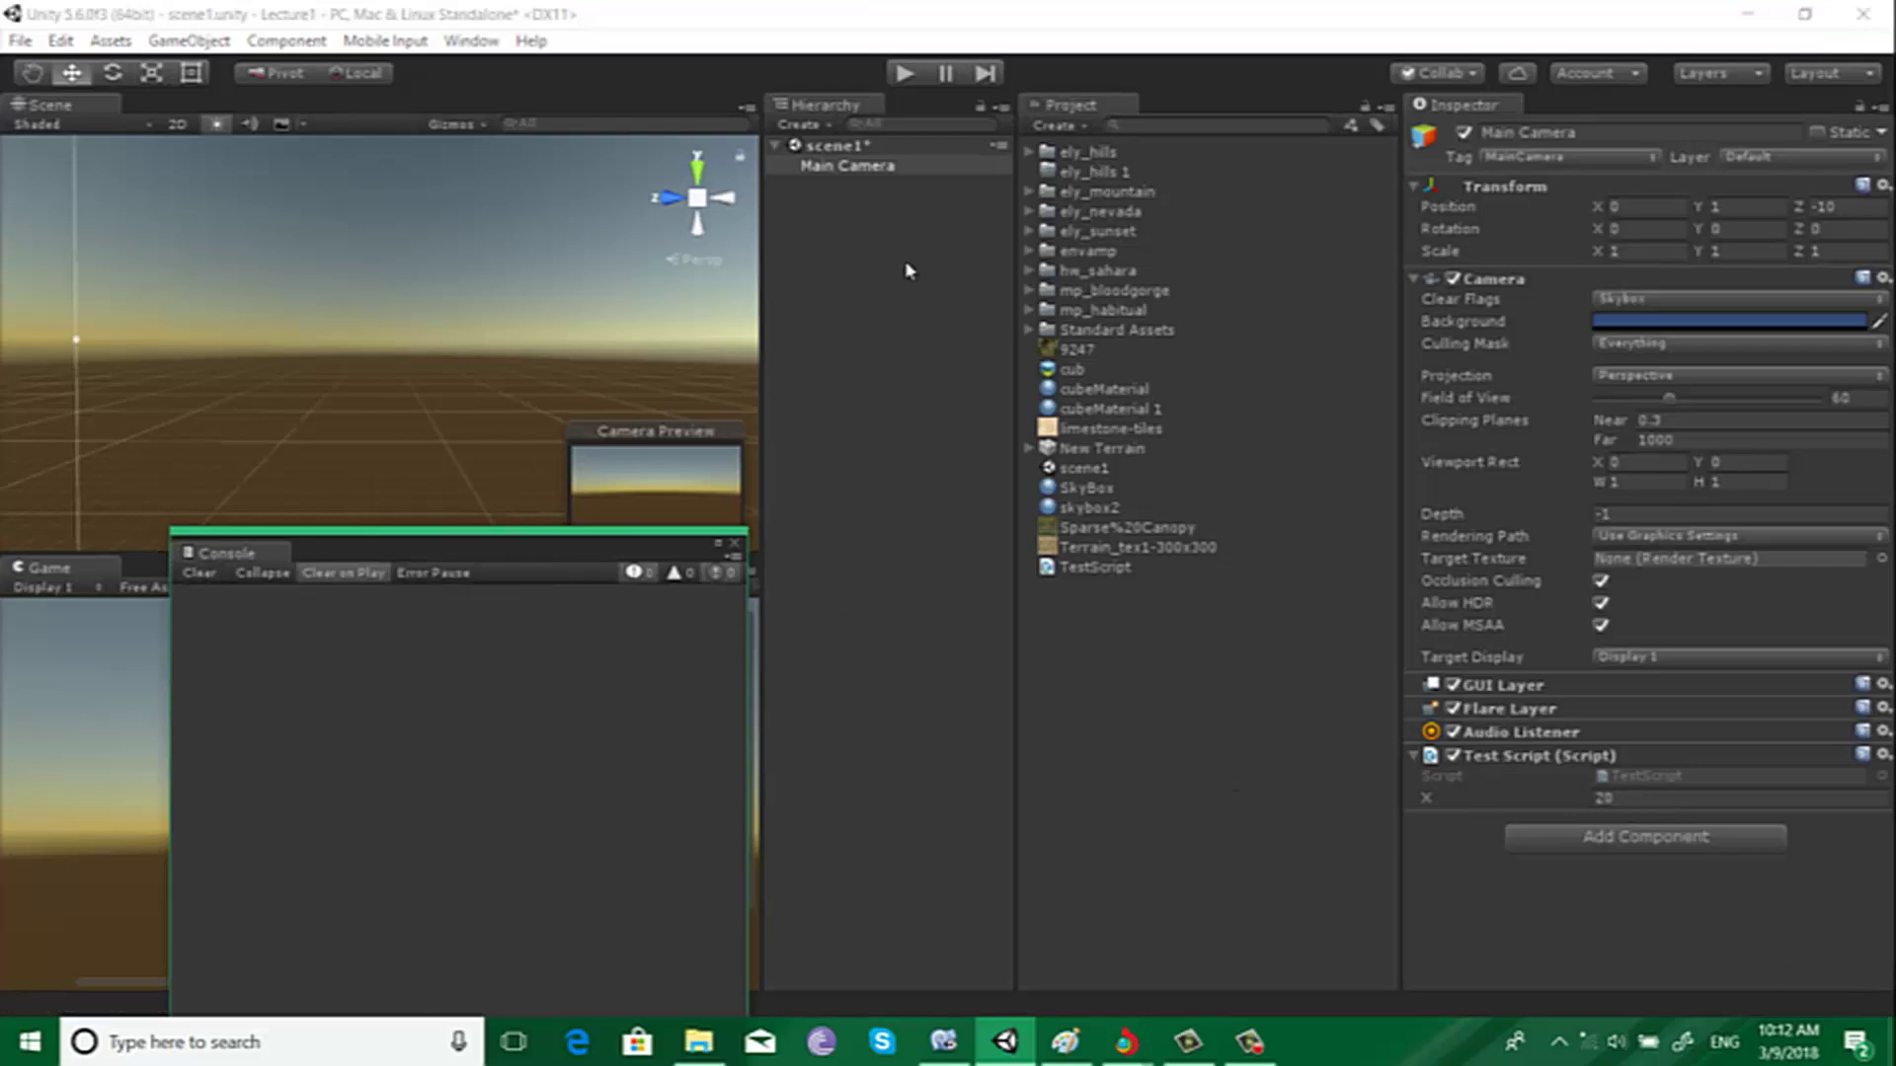
left_click(905, 73)
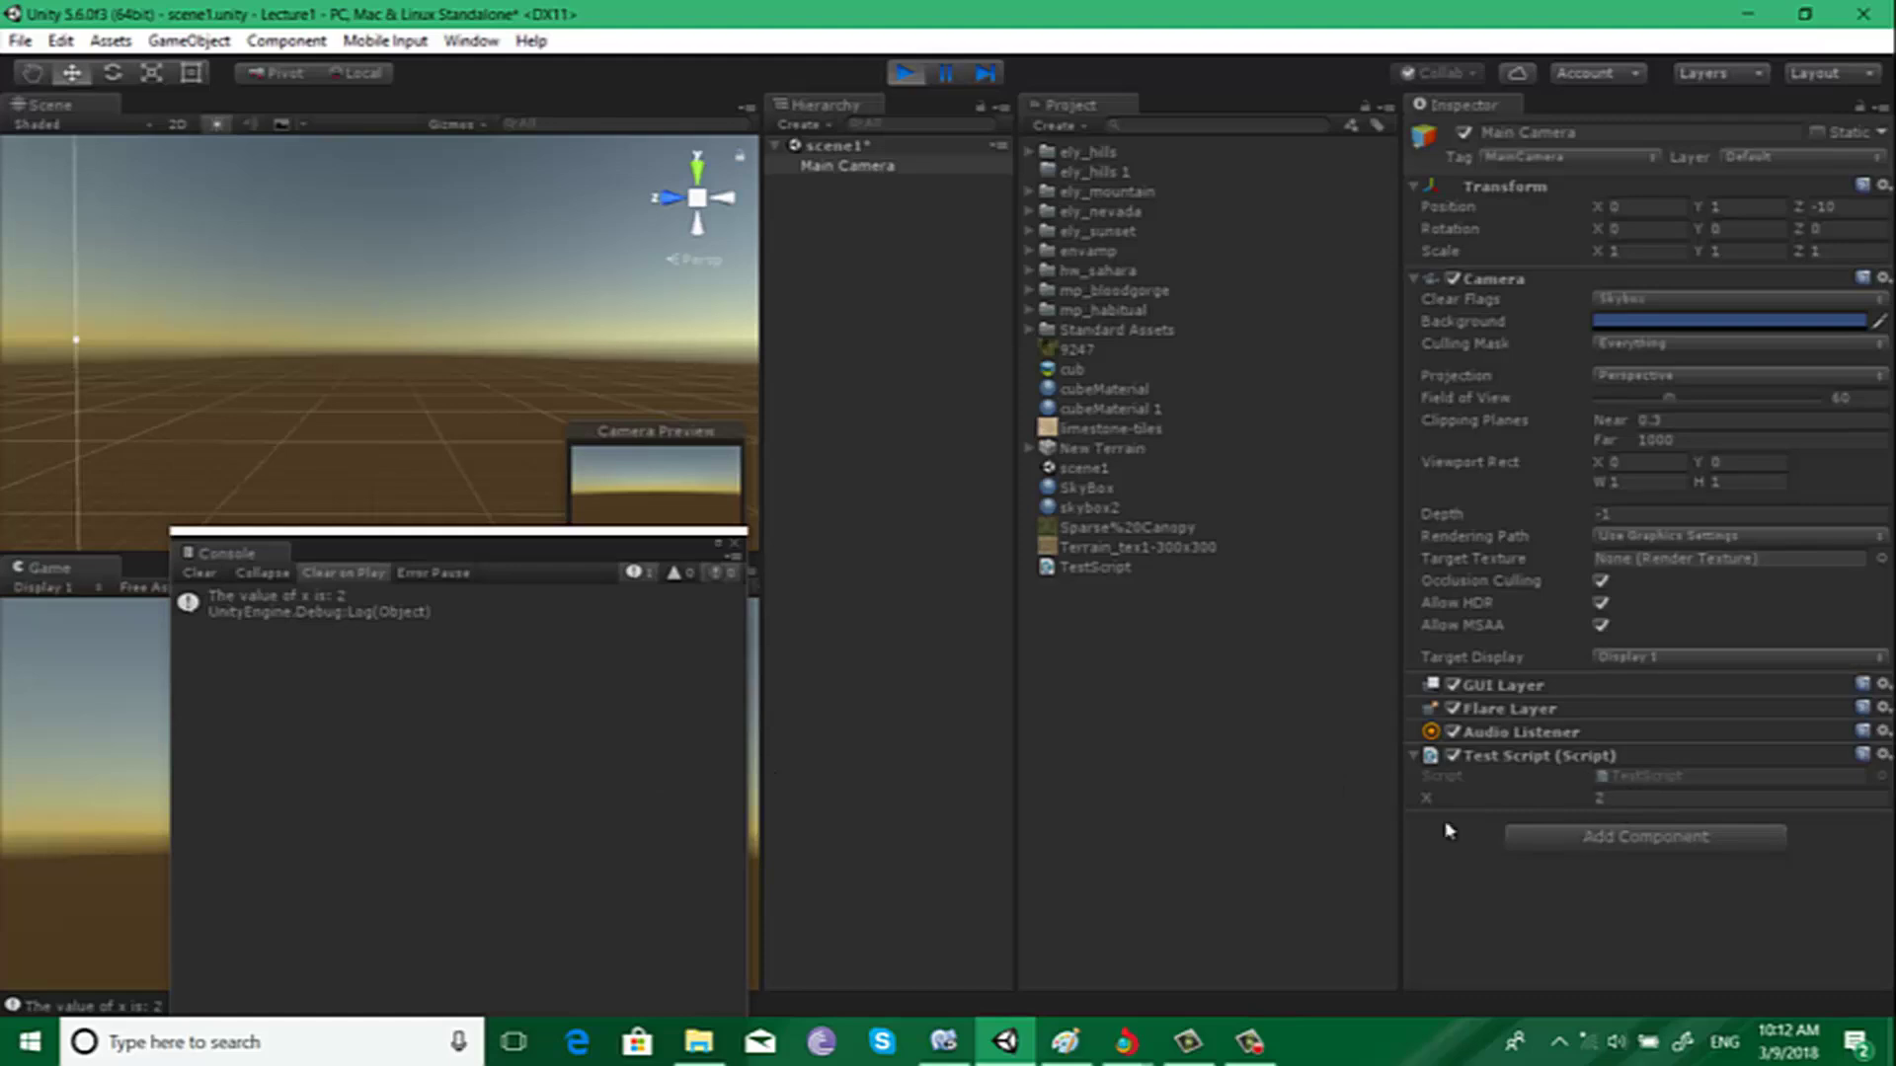
left_click(201, 573)
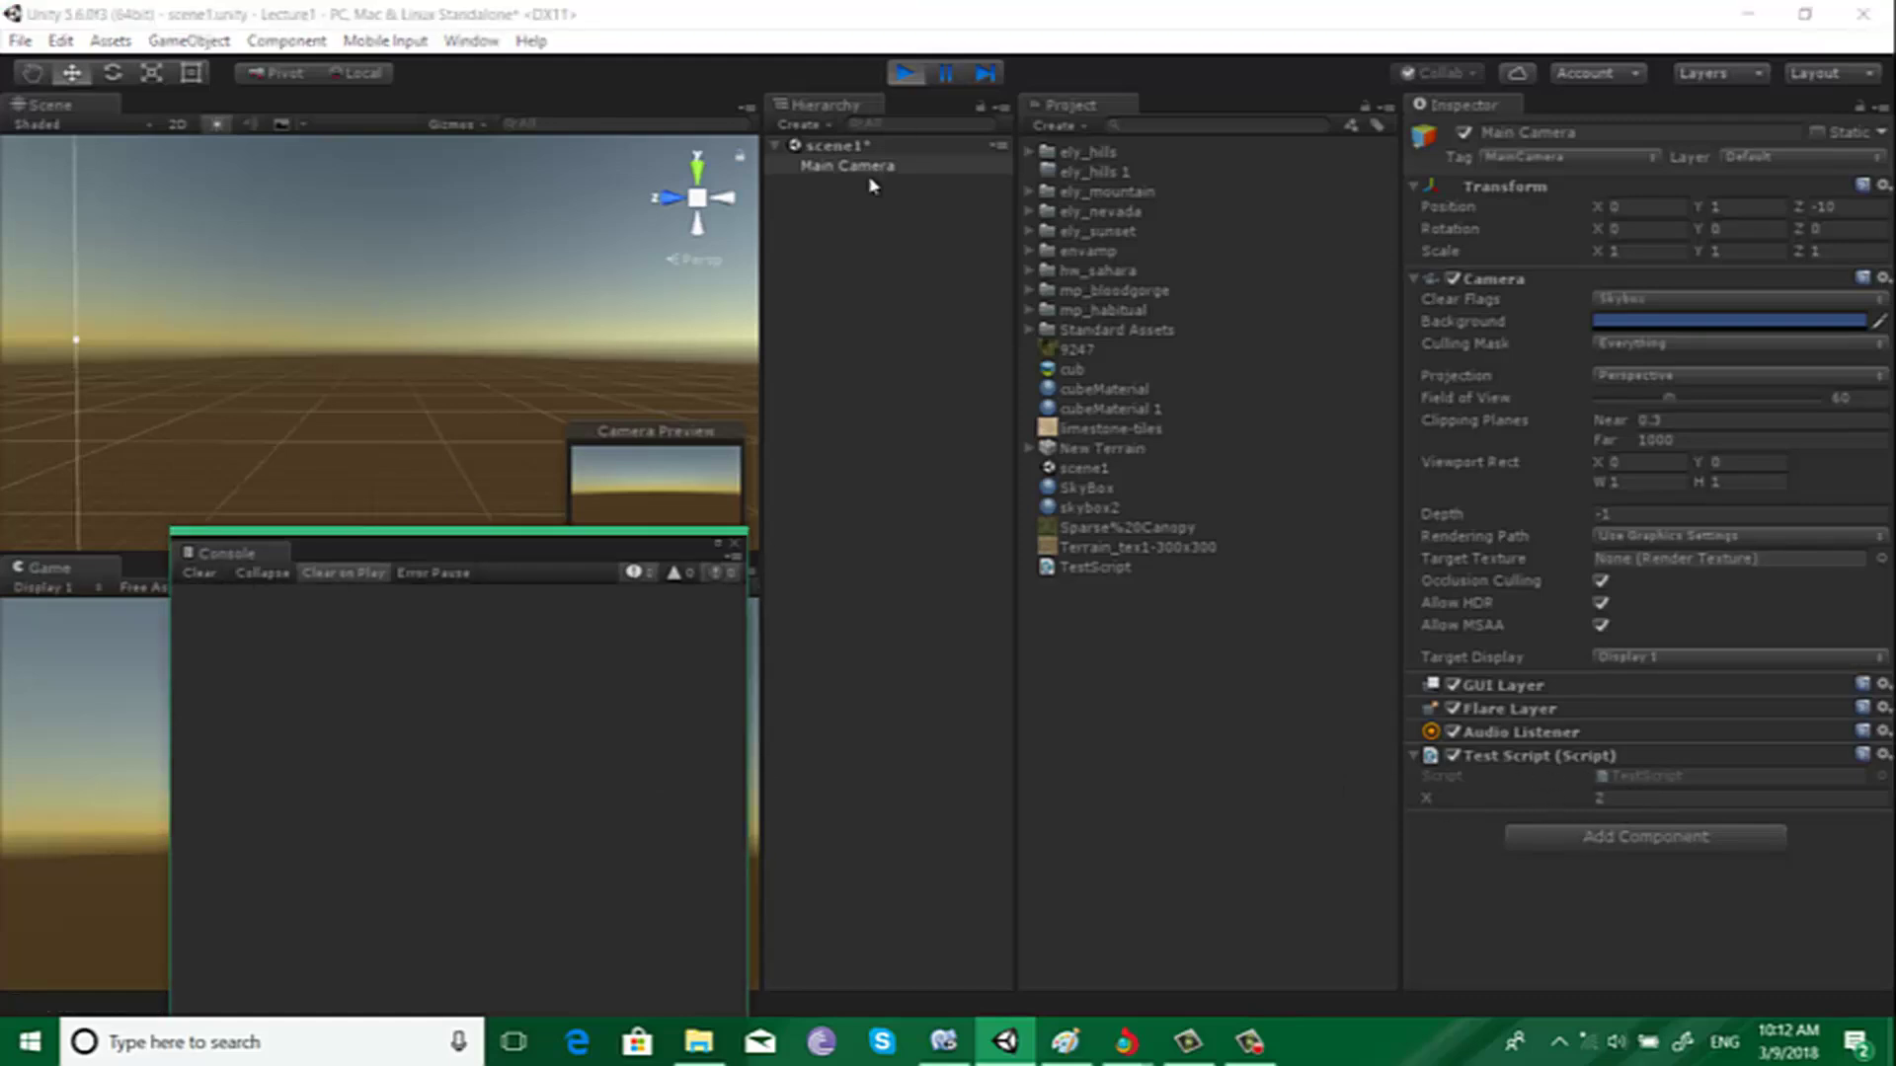
left_click(905, 74)
mouse_move(607, 541)
left_mouse_down()
mouse_move(836, 434)
mouse_move(967, 341)
left_mouse_up()
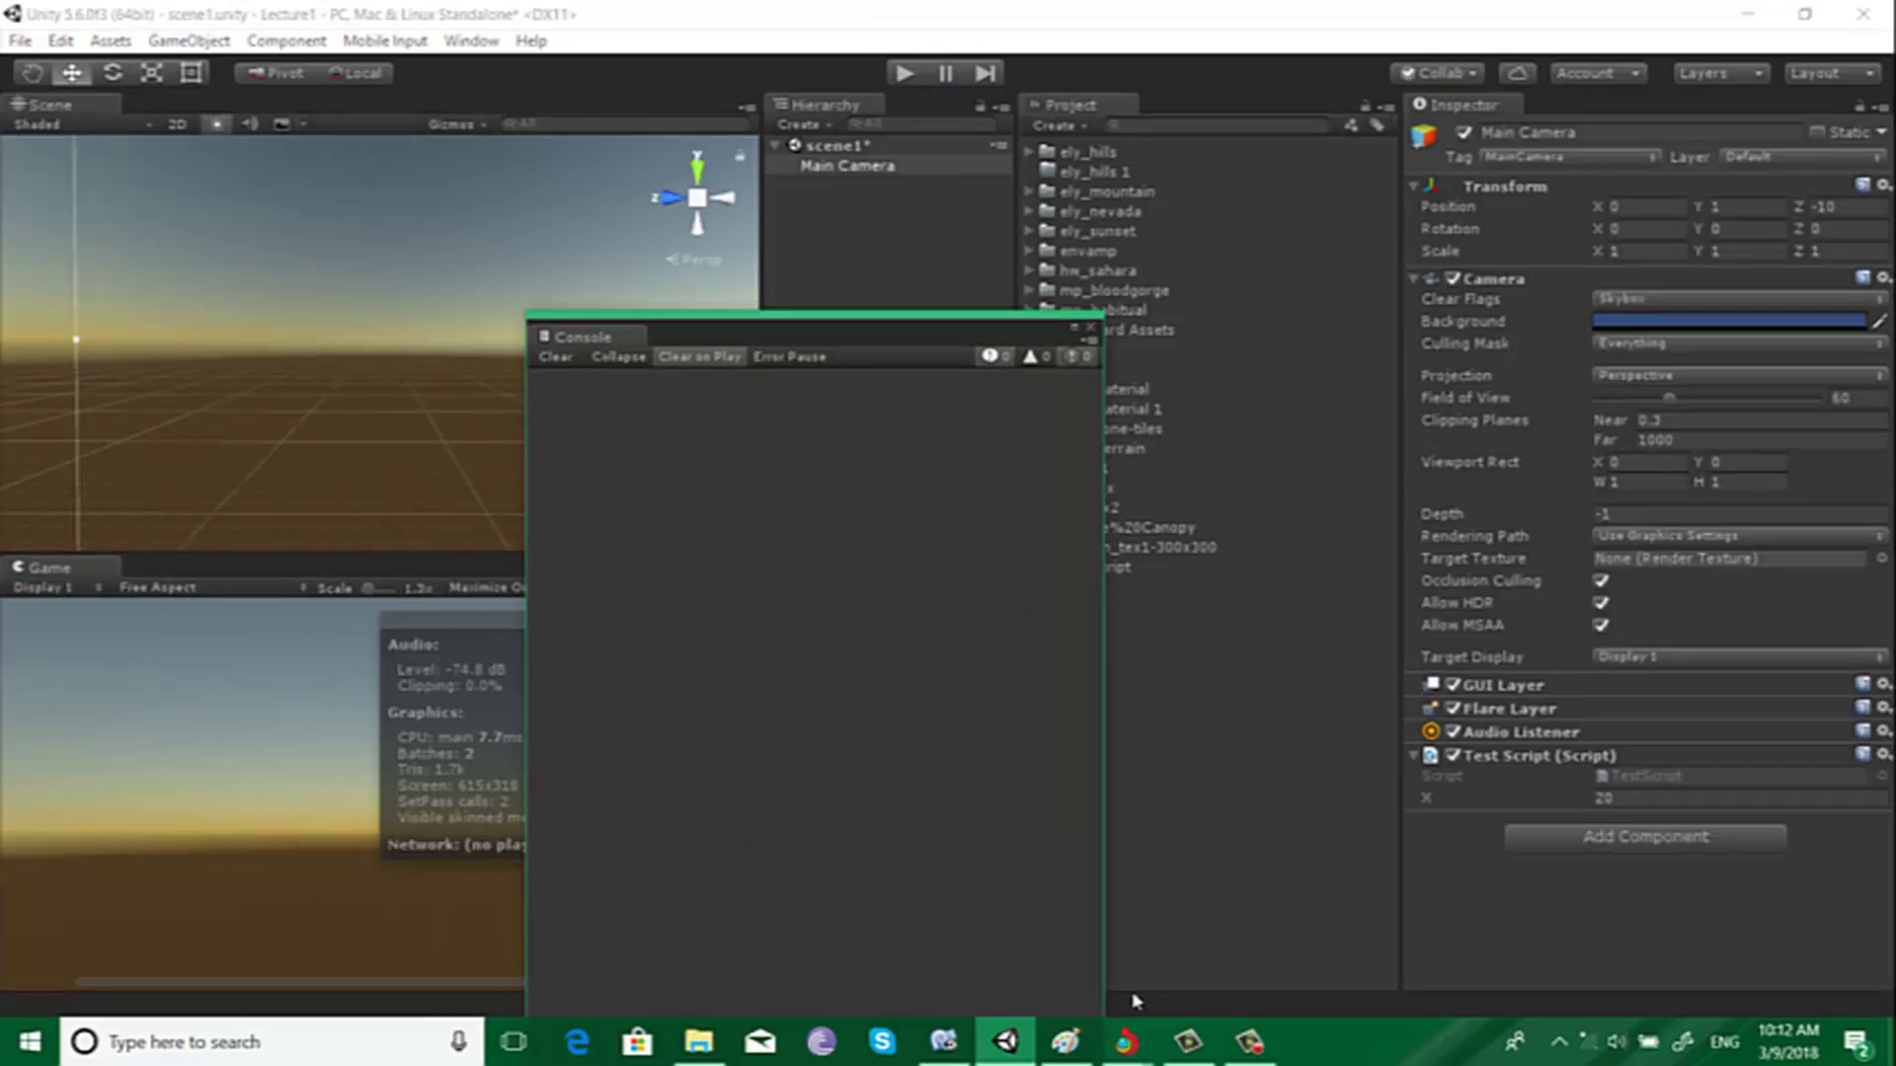
left_click(943, 1042)
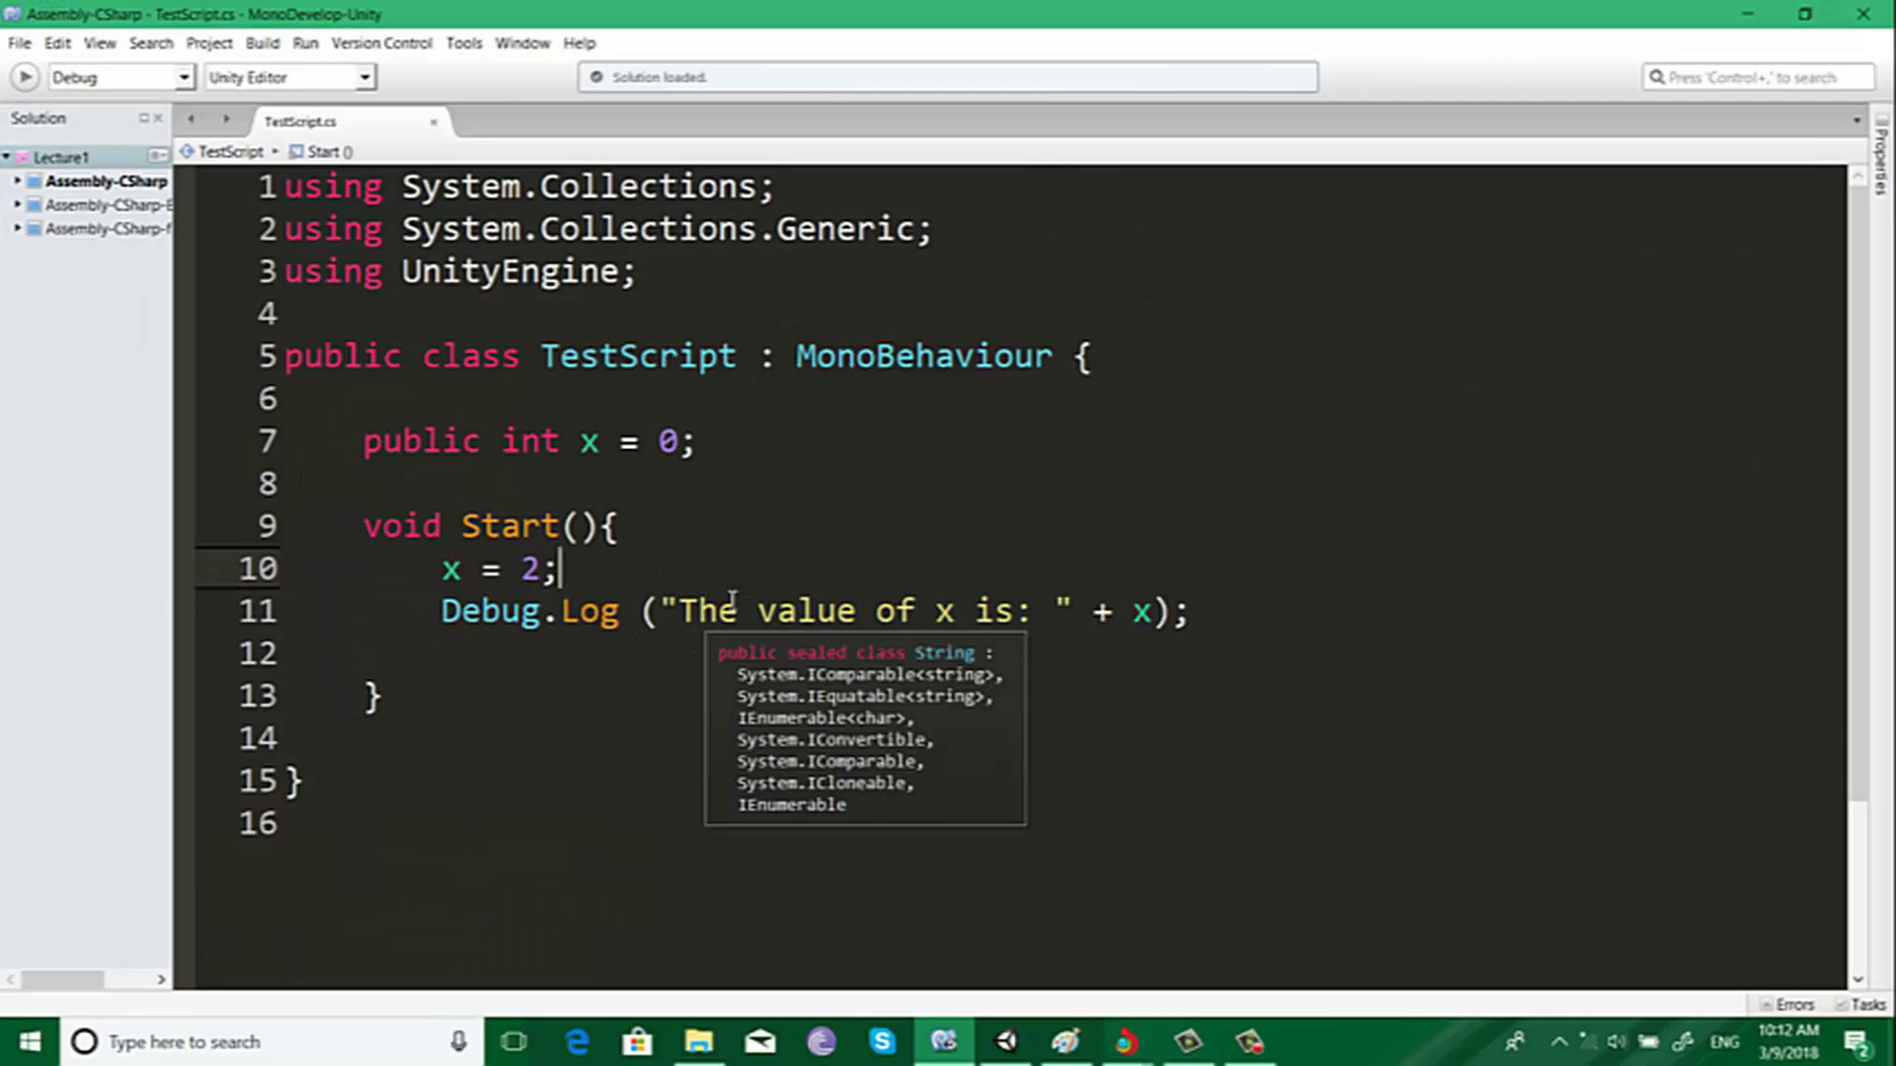
Step: Add a public string name; field below the x declaration
left_click(730, 447)
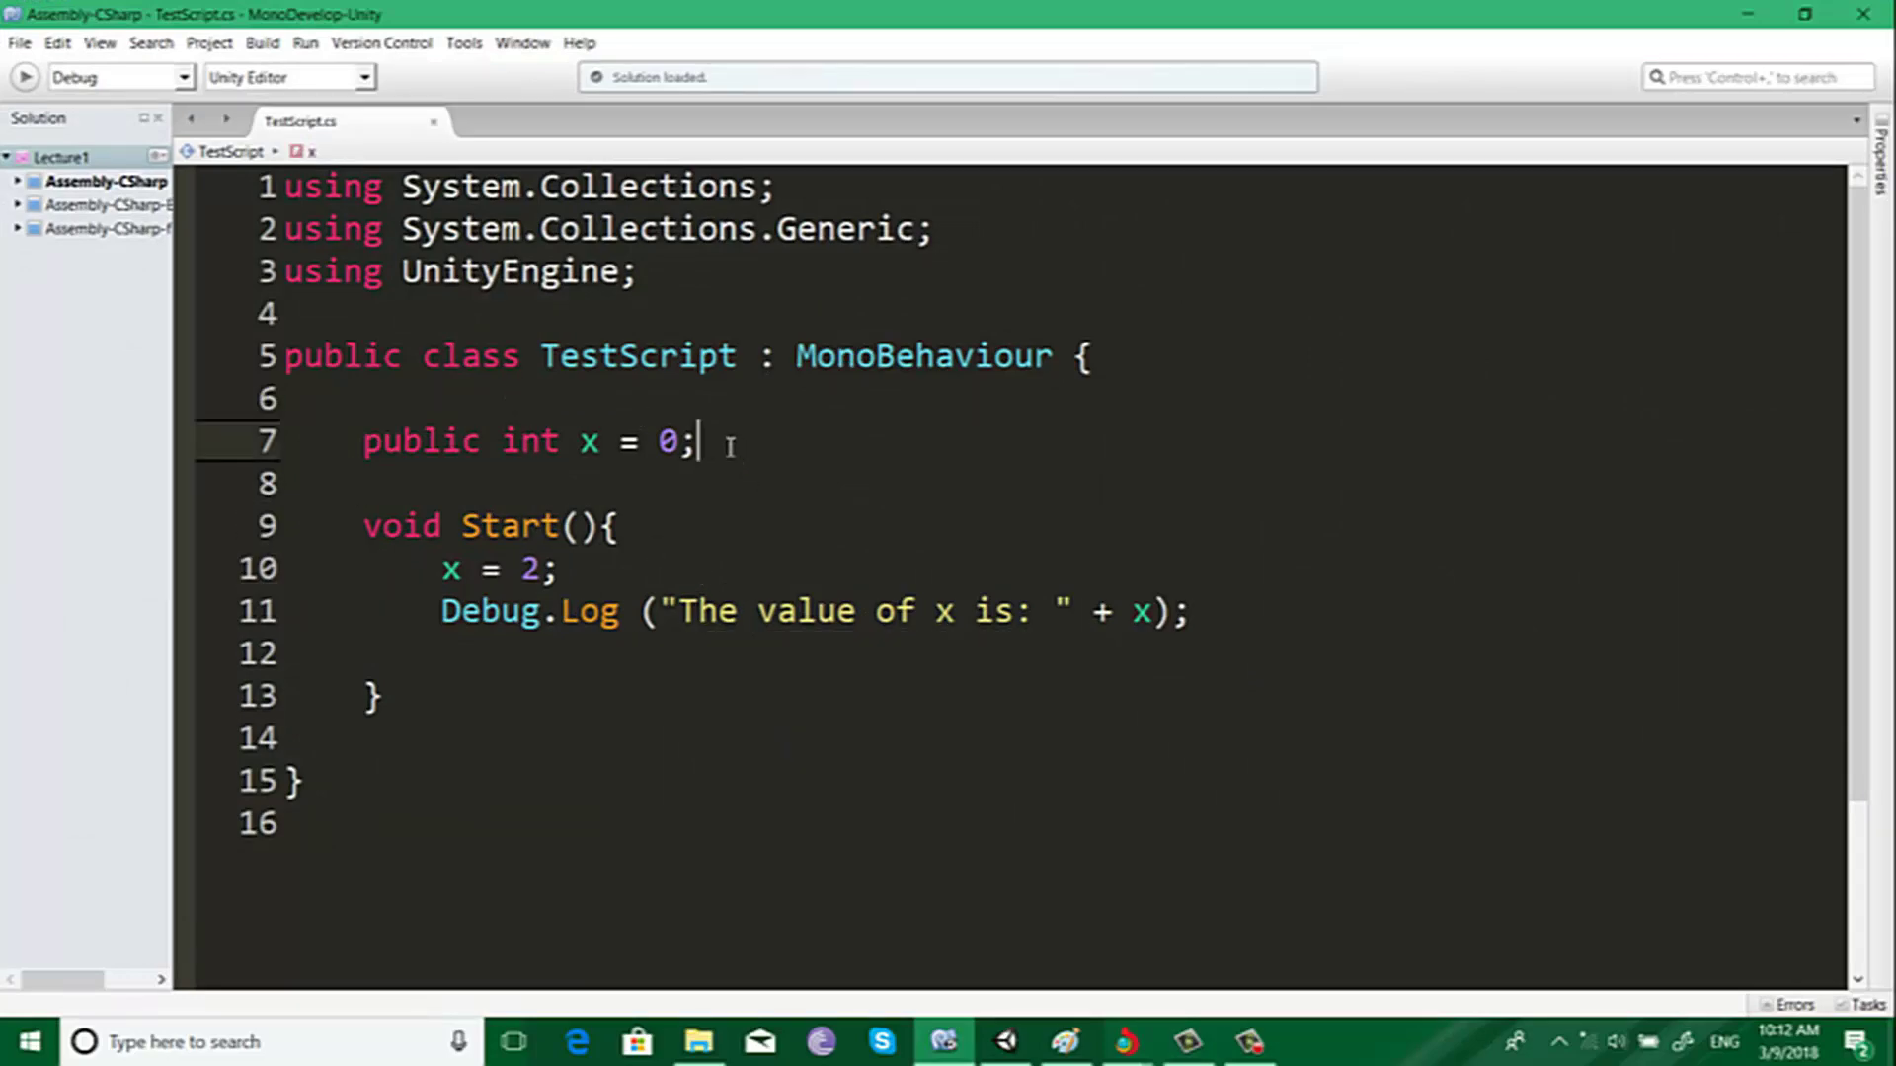
key("Return")
type("pbou")
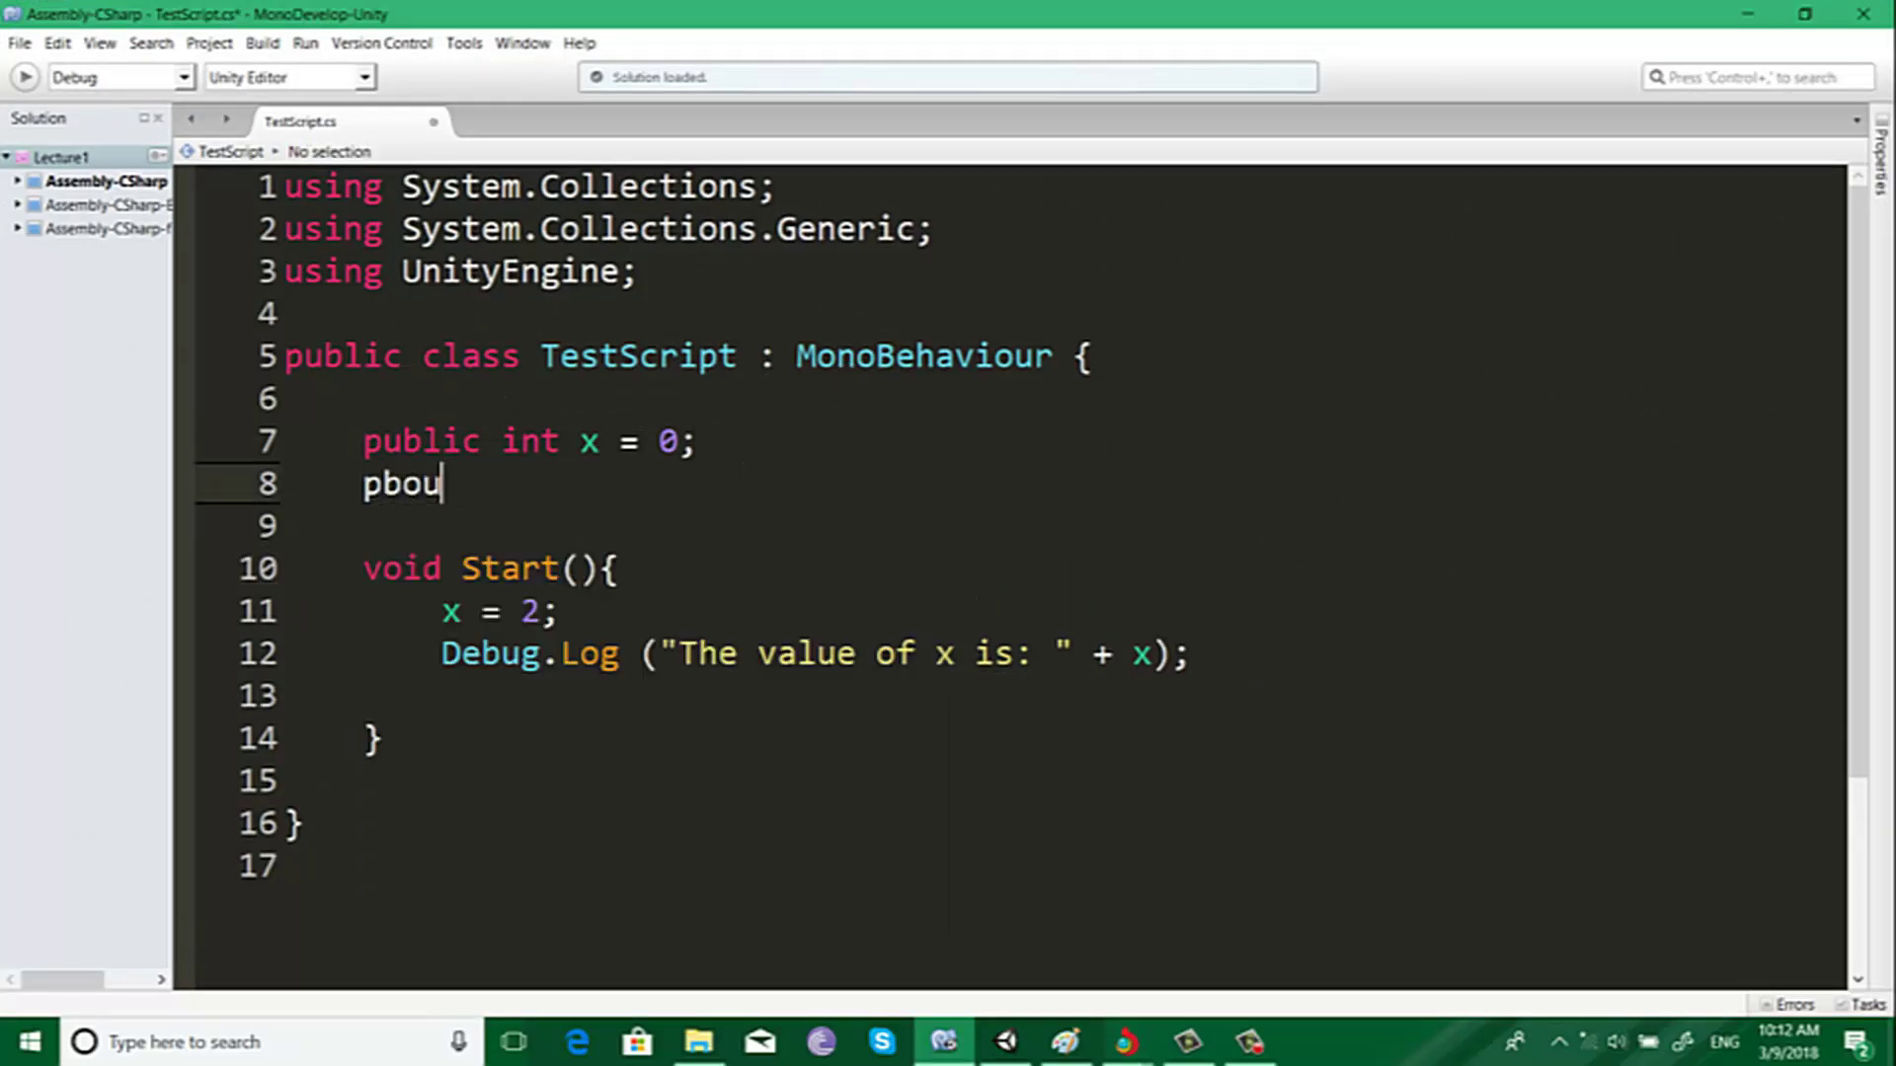
key("BackSpace")
key("BackSpace")
key("BackSpace")
type("ublei")
key("BackSpace")
key("BackSpace")
type("ic string ")
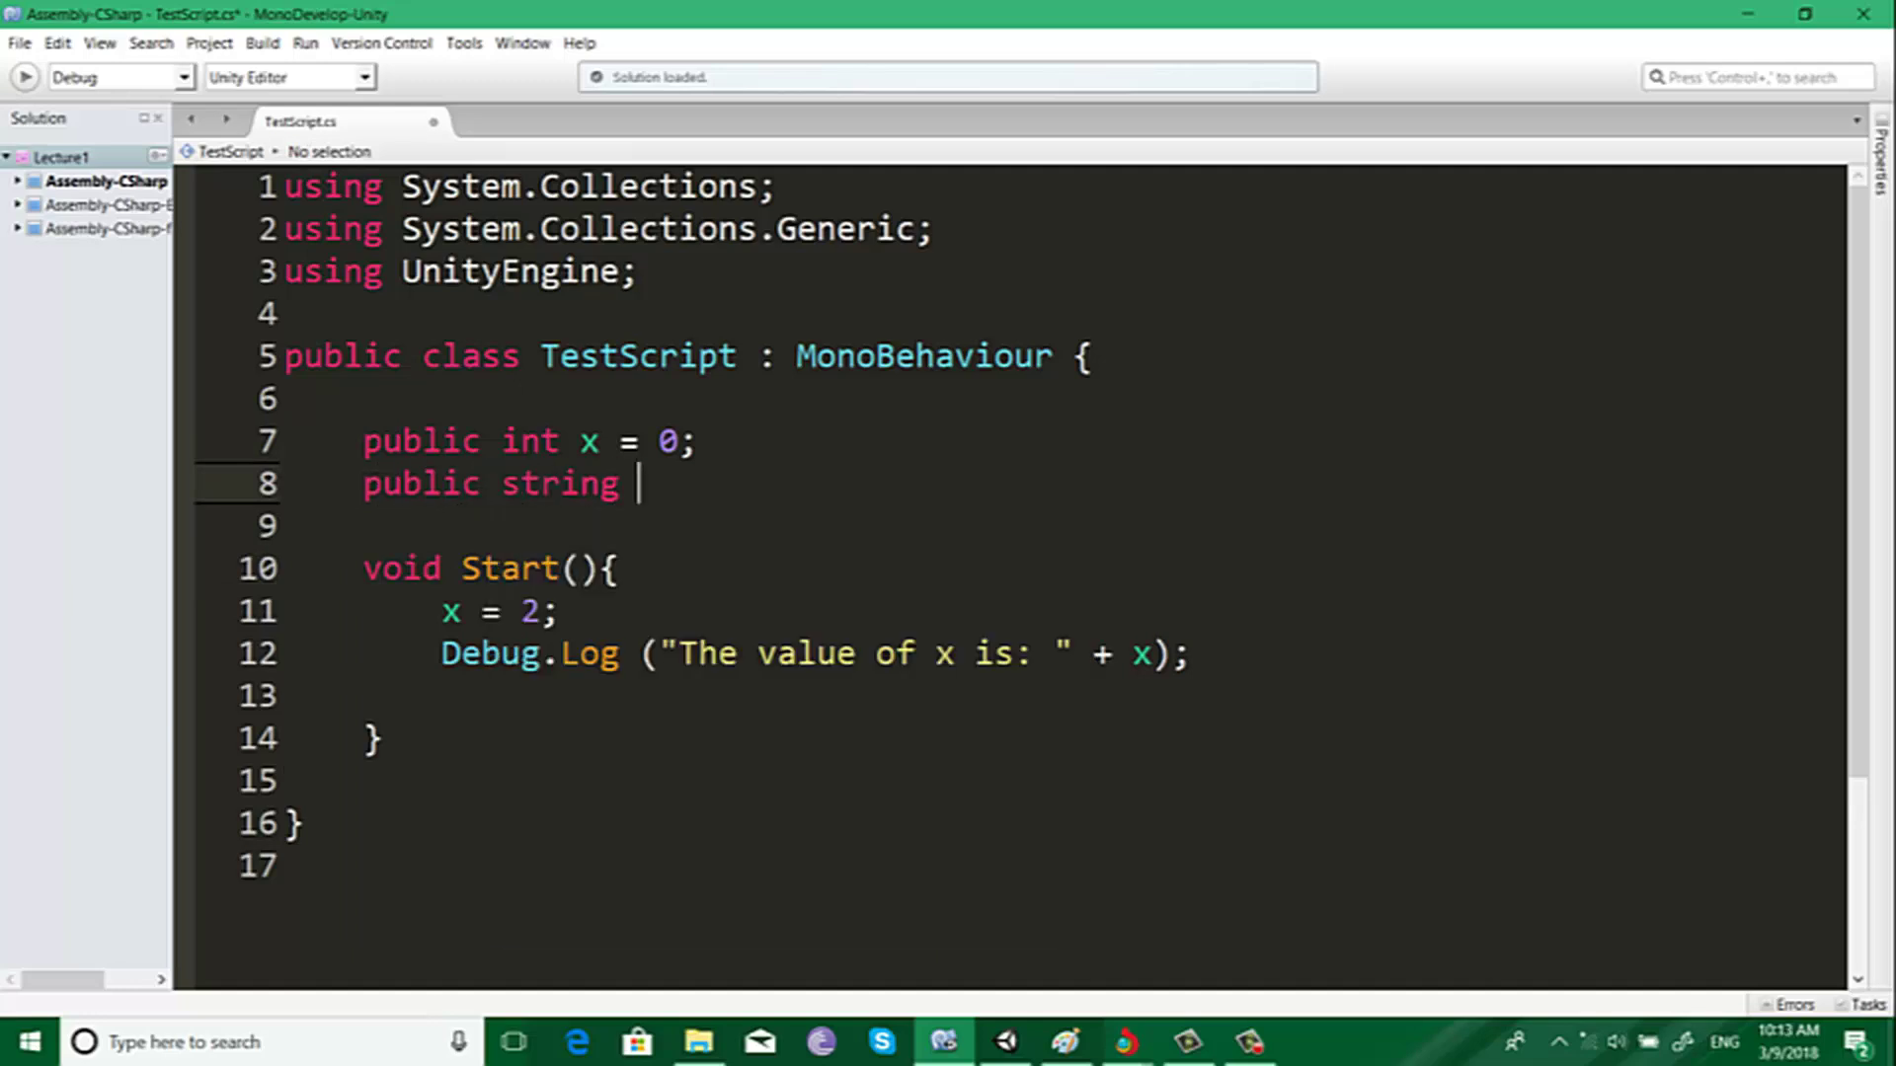
type("name")
key("BackSpace")
key("BackSpace")
type("ame;")
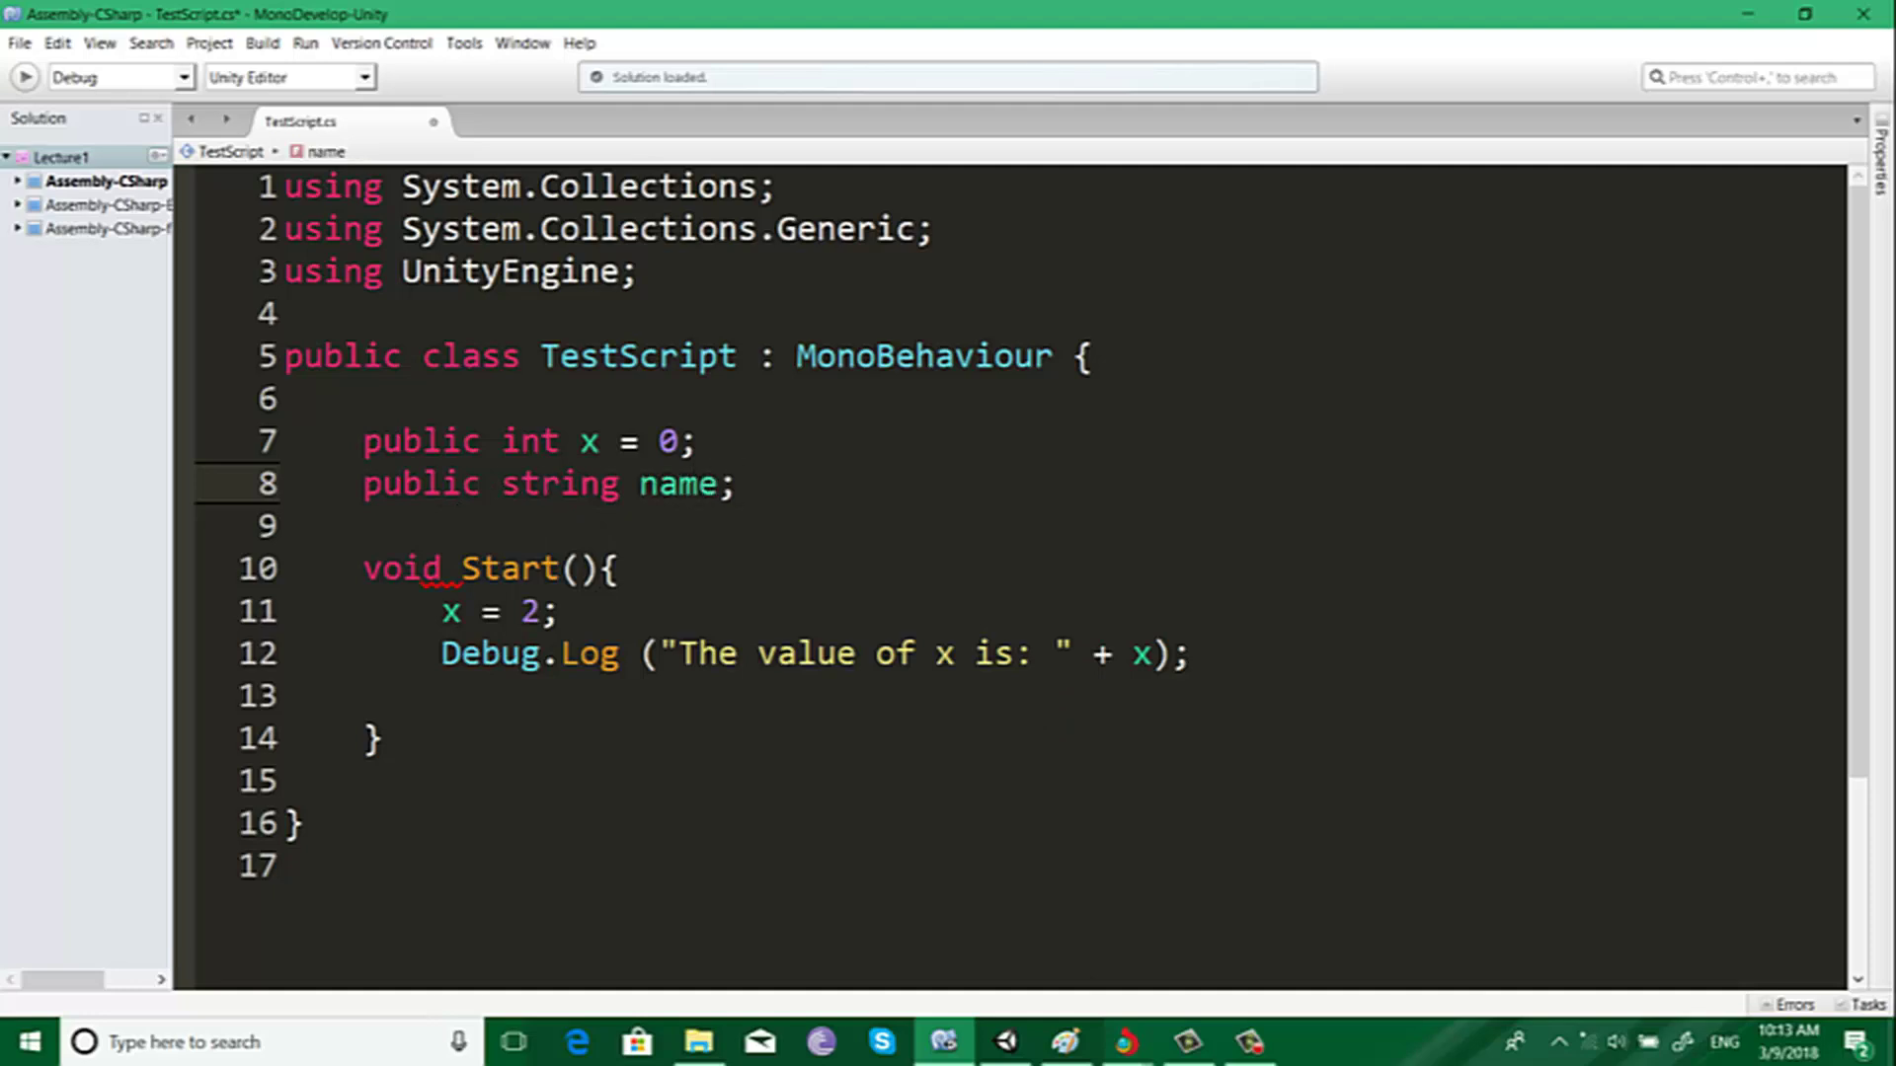
Step: Change the Debug.Log call to log name instead of x, then switch to Unity
left_click(1159, 655)
key("BackSpace")
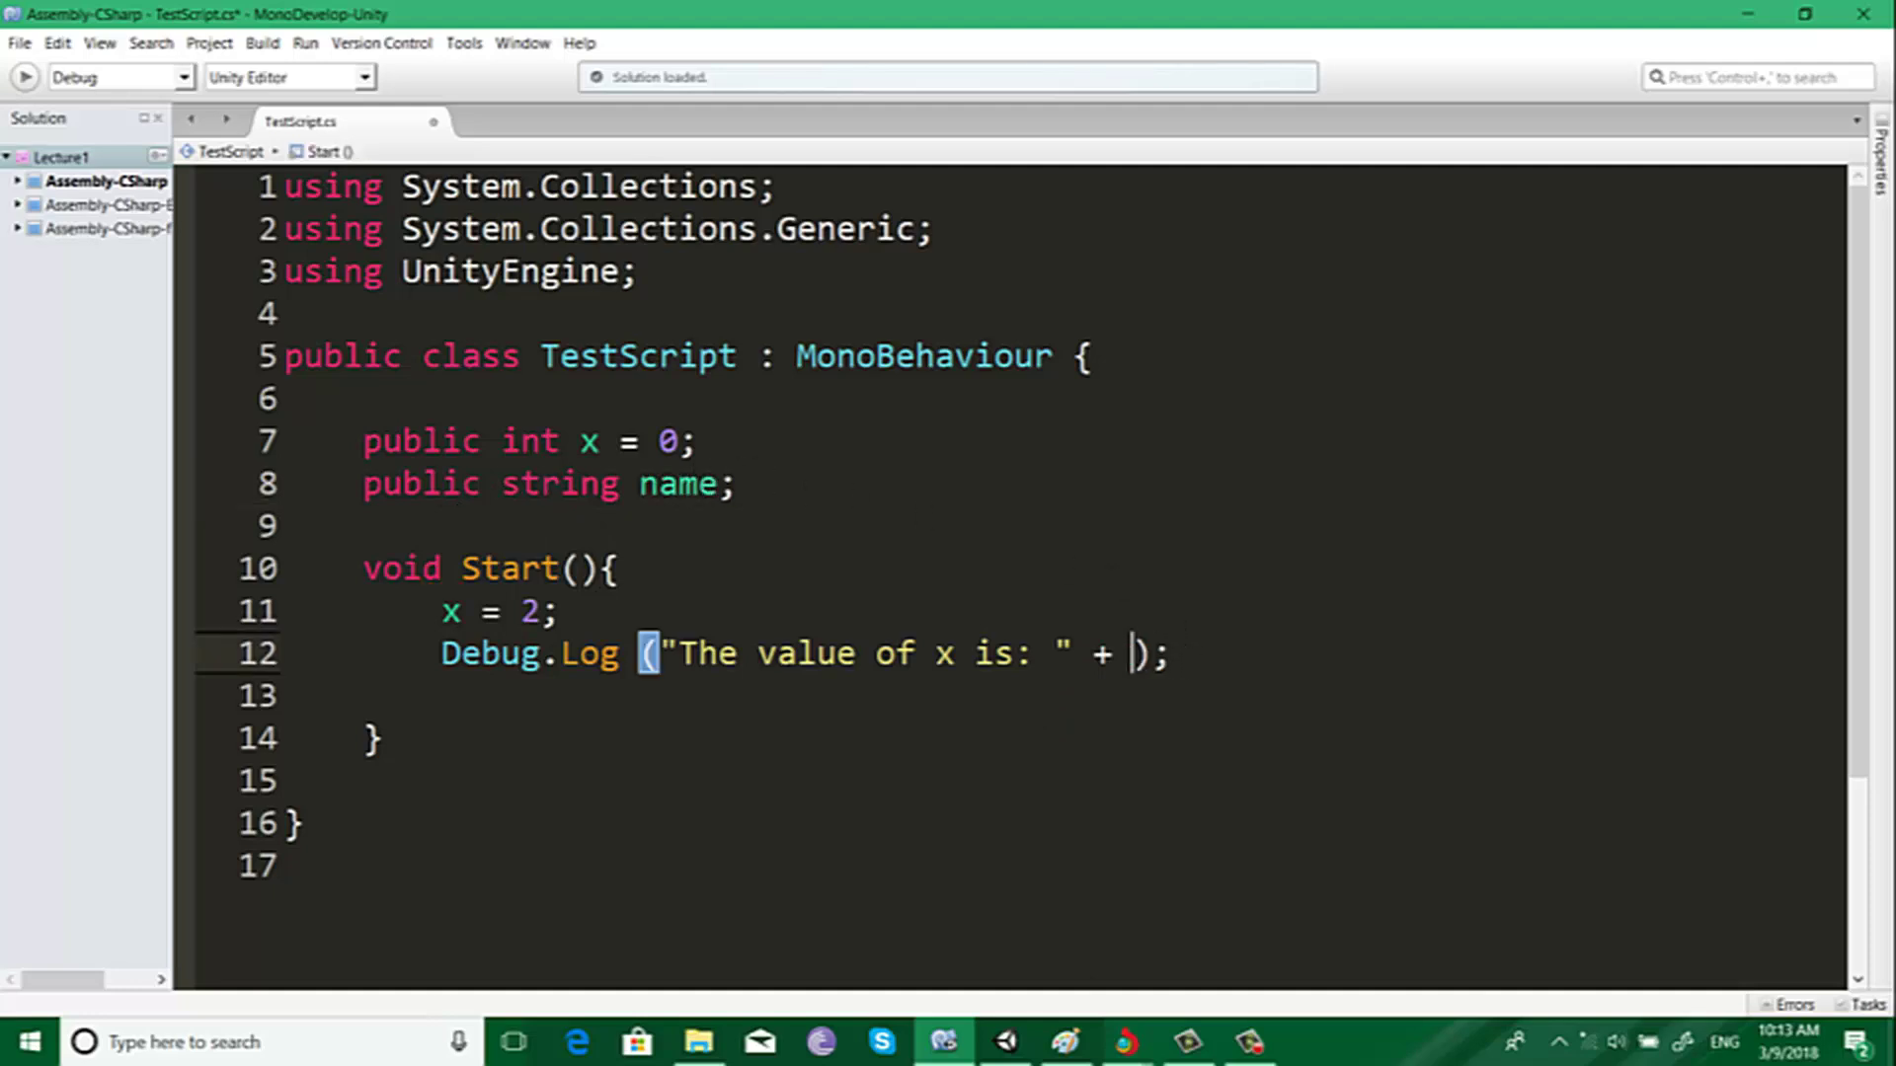
type("nae")
type("me")
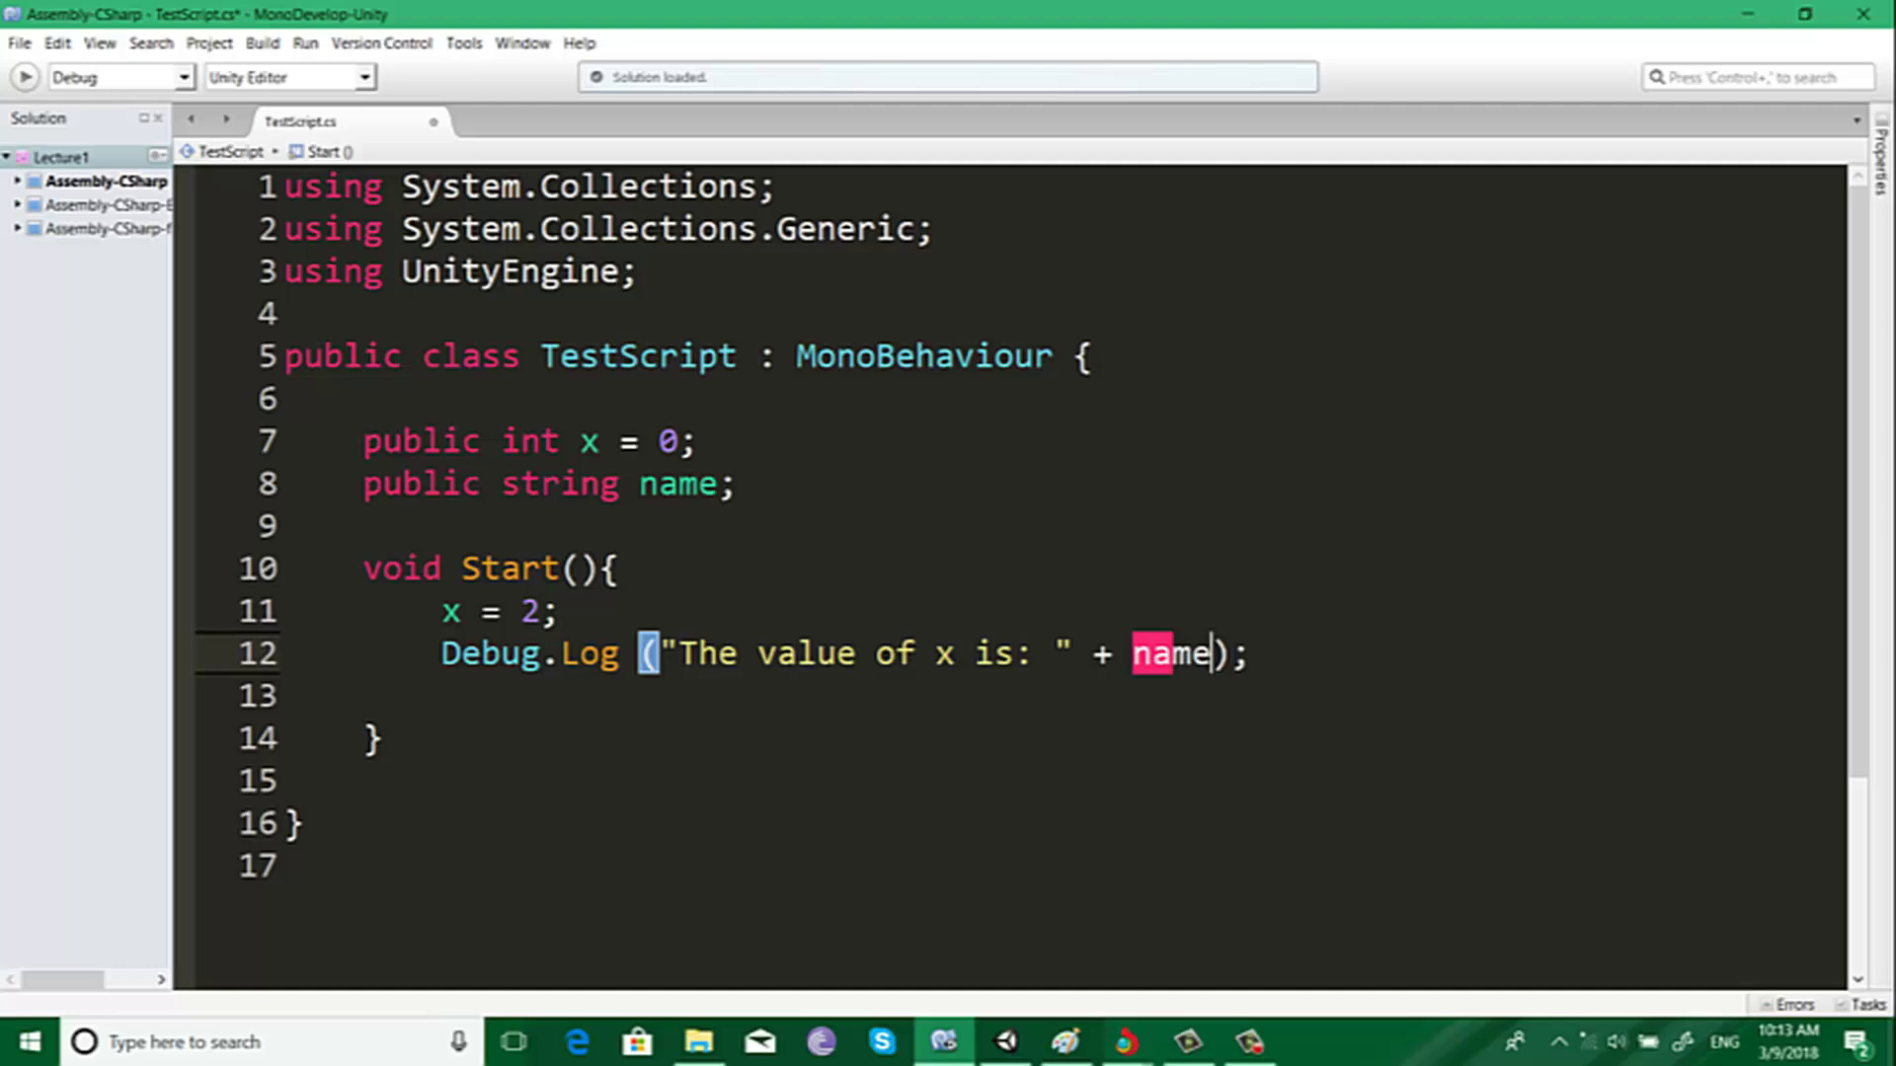
left_click(1748, 14)
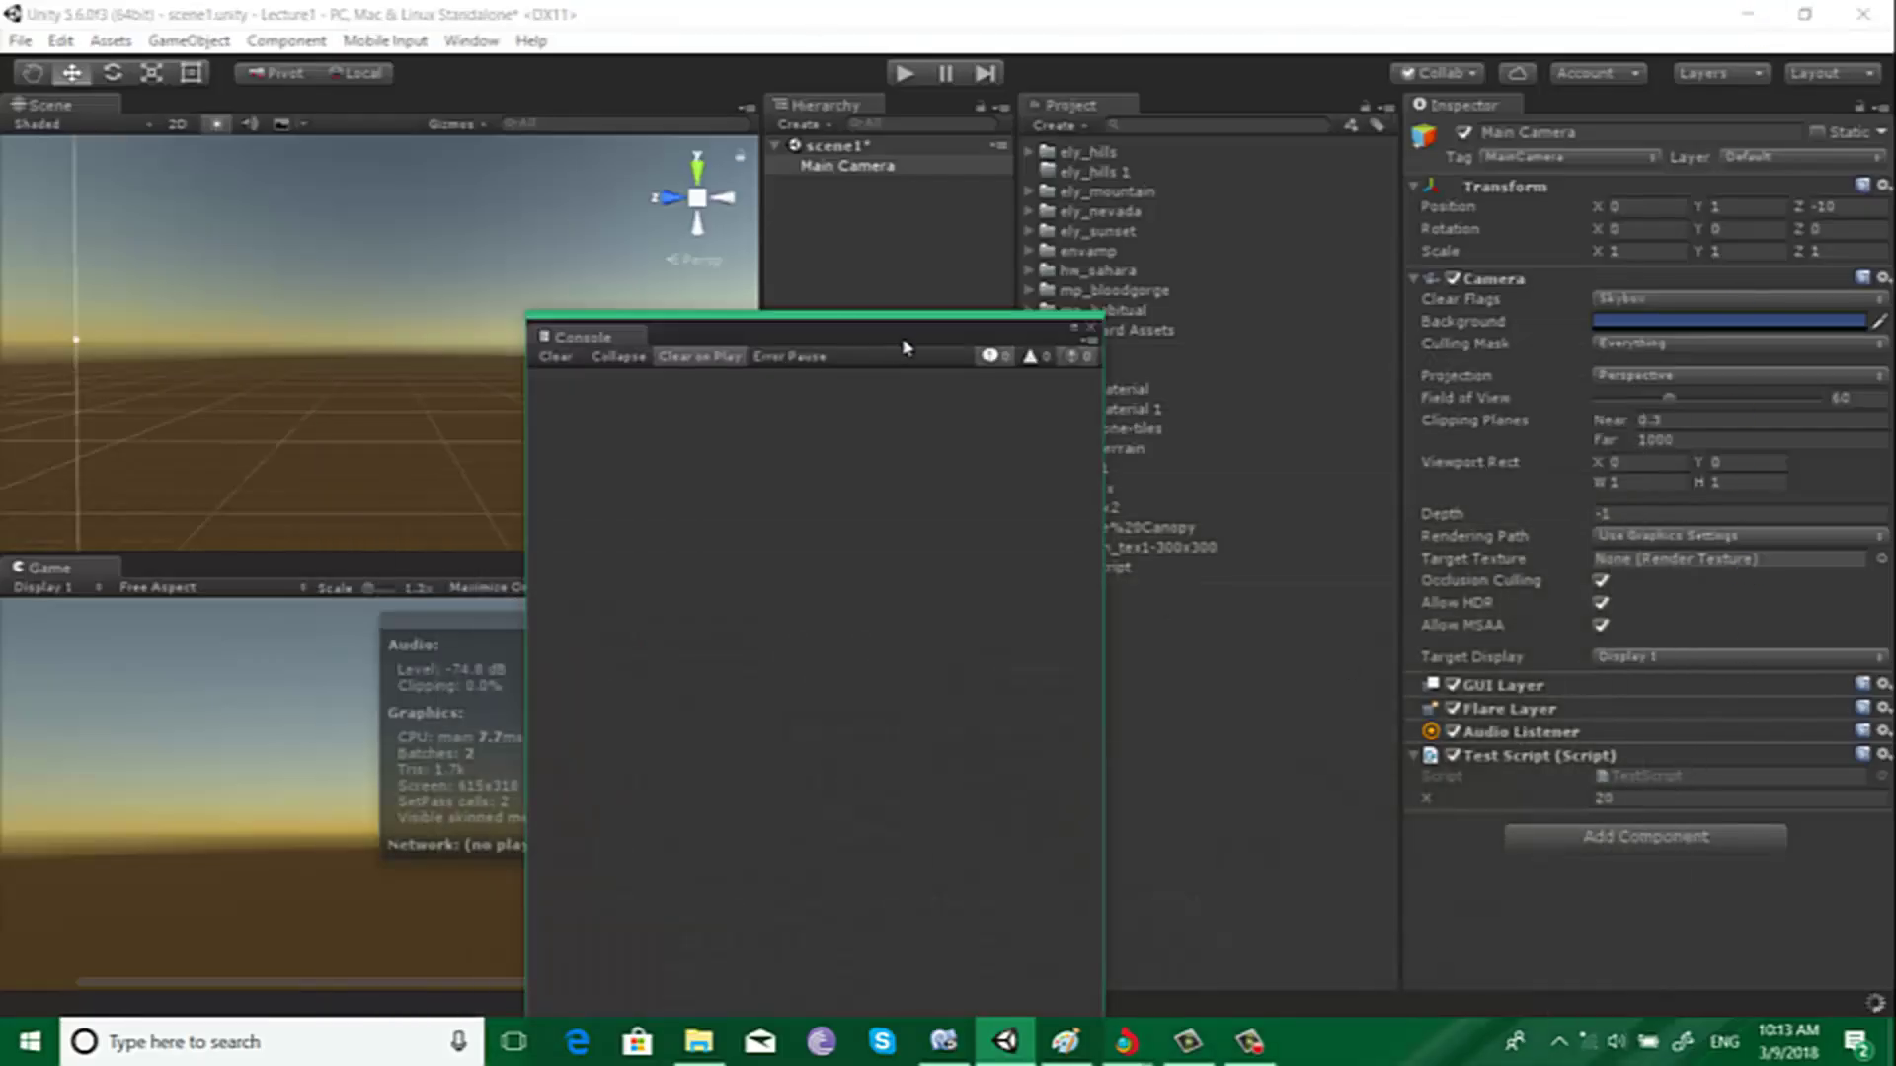
Step: Run and stop the recompiled scene, then start editing the Test Script's Name field
left_click(901, 75)
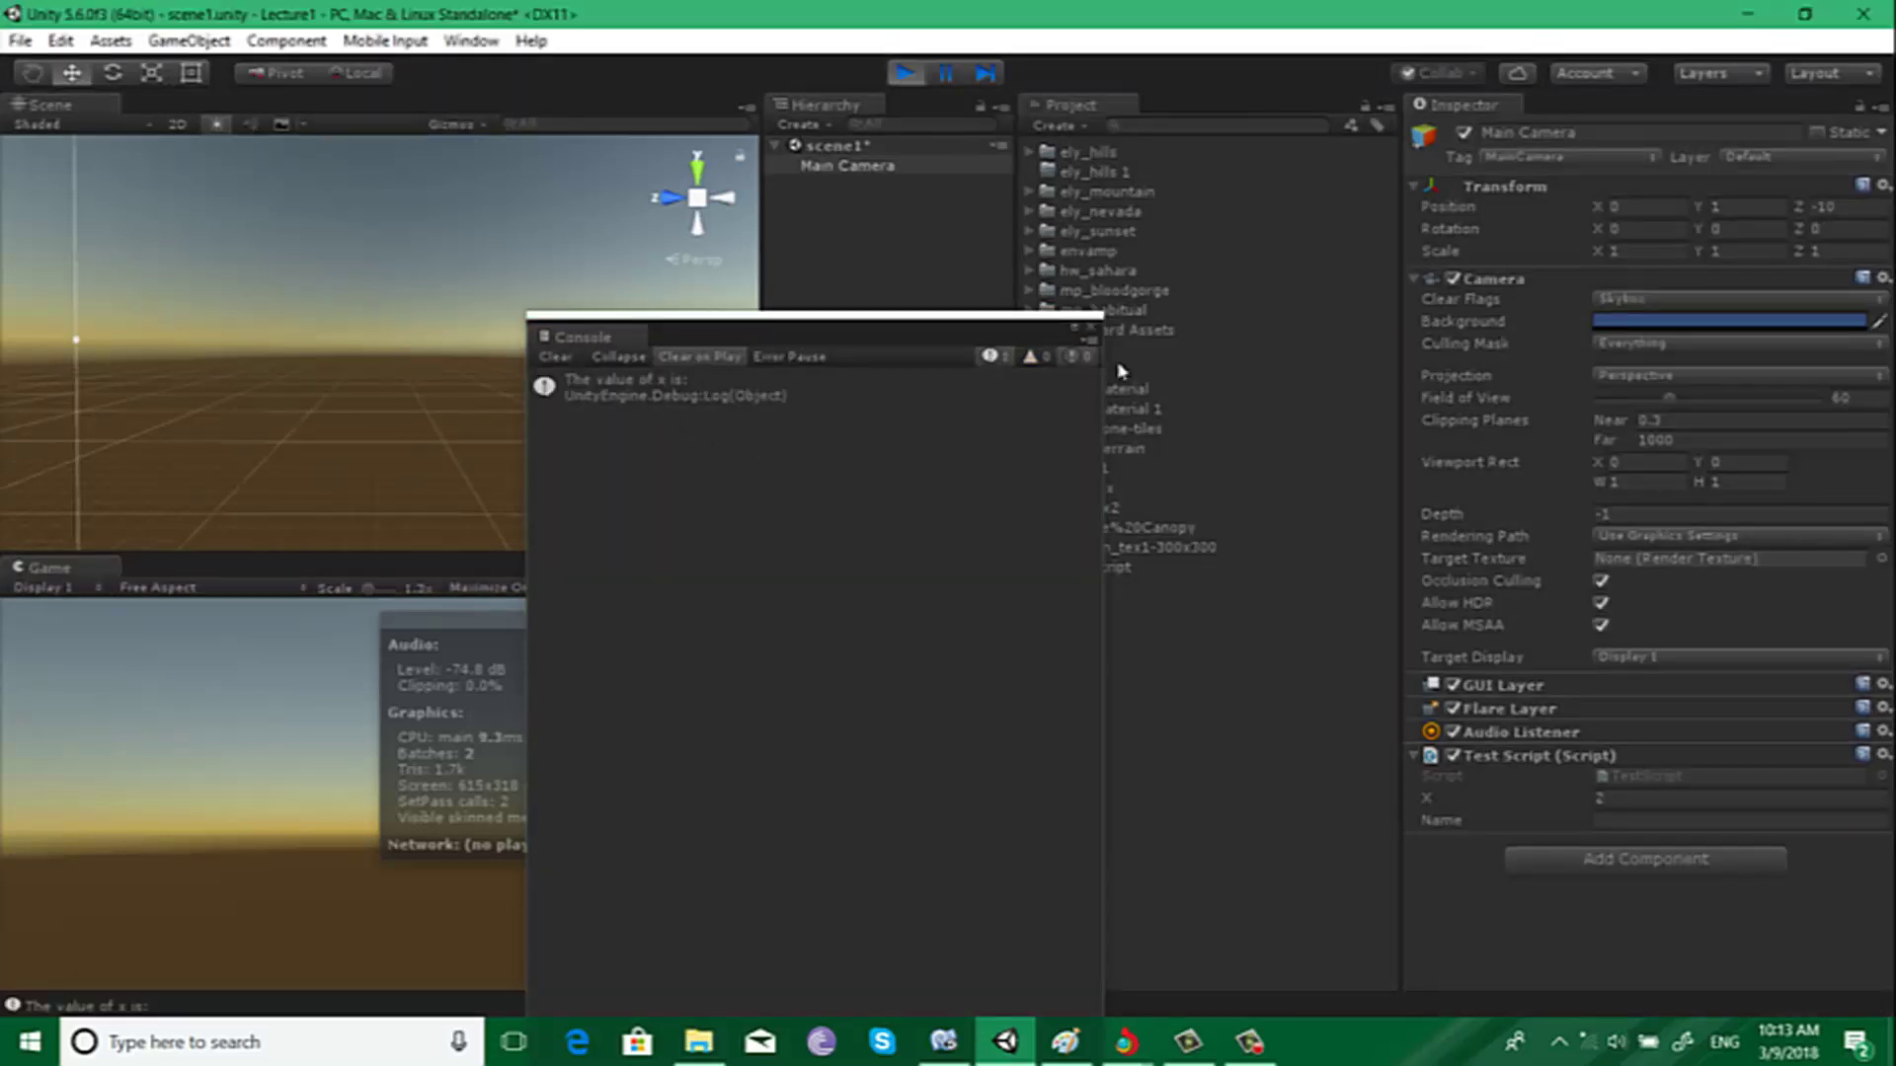
left_click(904, 74)
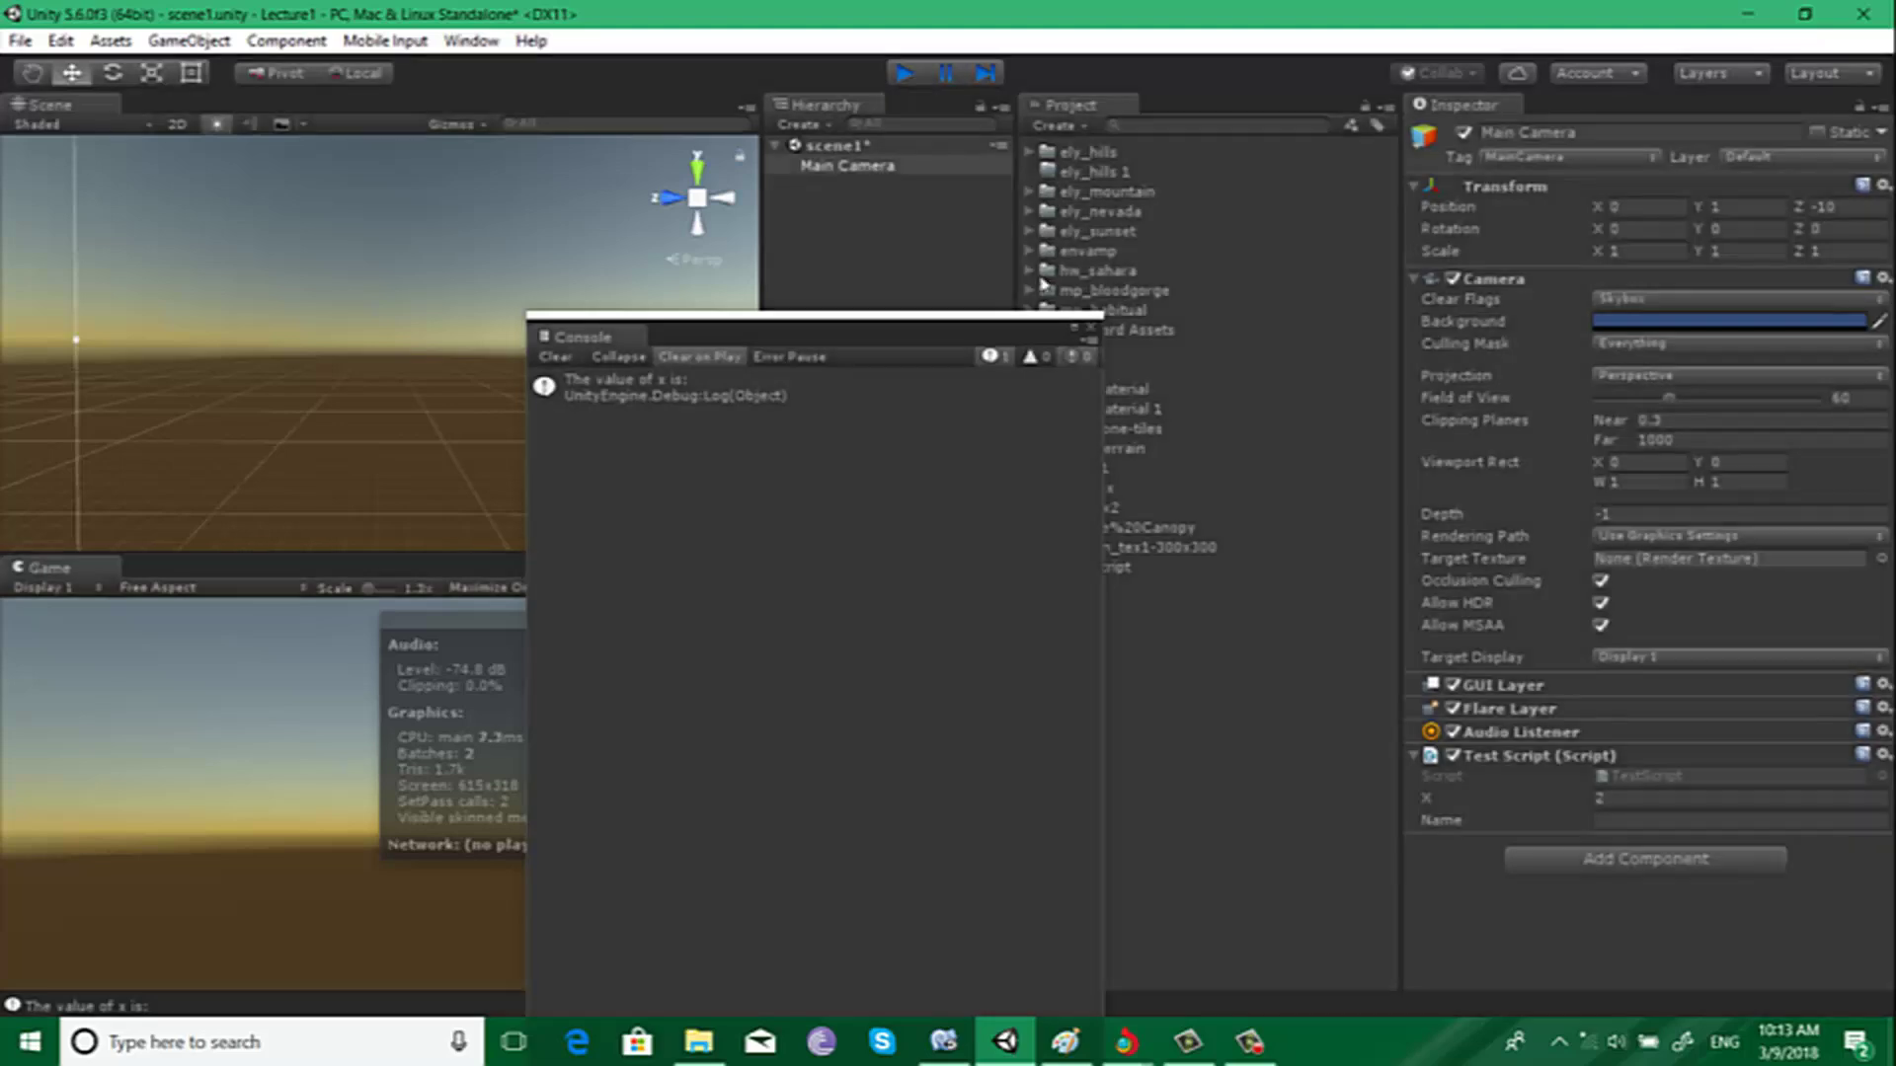
left_click(1652, 821)
type("hameed")
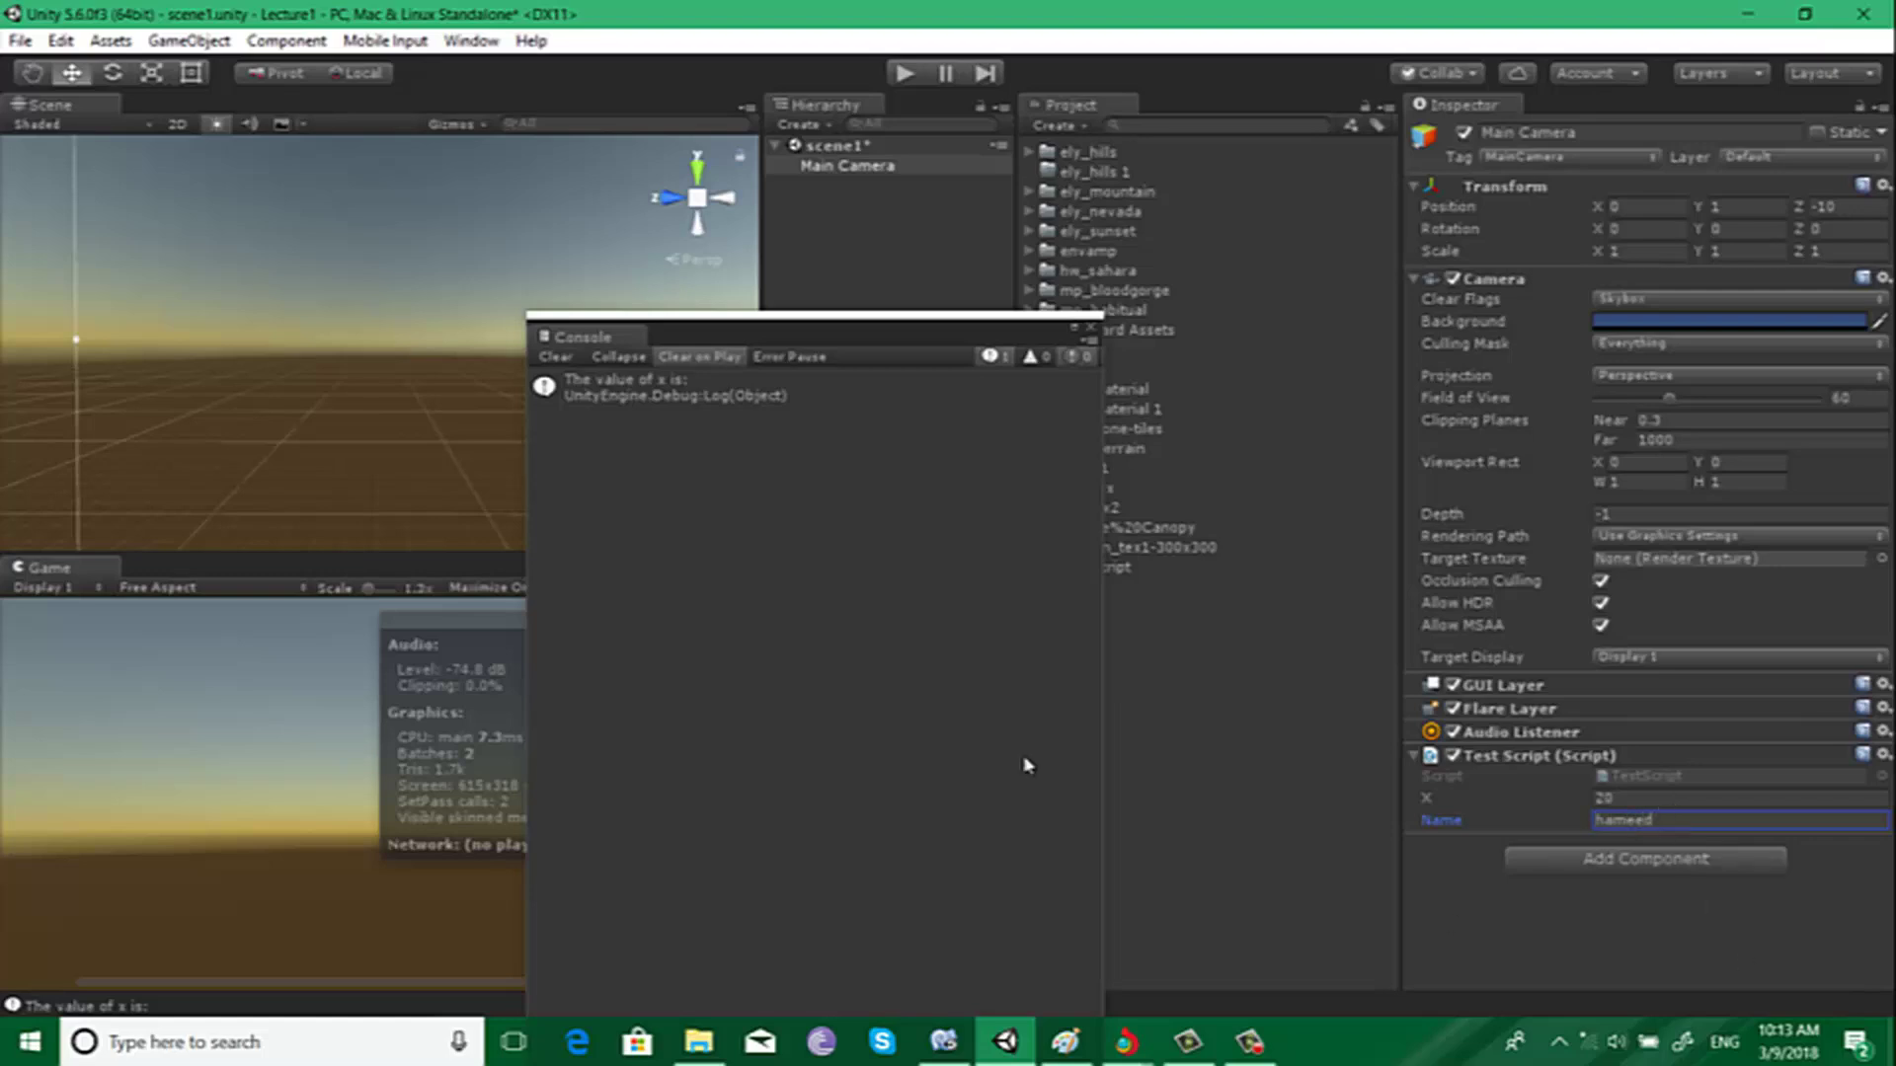
Step: Clear the Console and play the scene to see the entered name logged
left_click(553, 357)
left_click(905, 74)
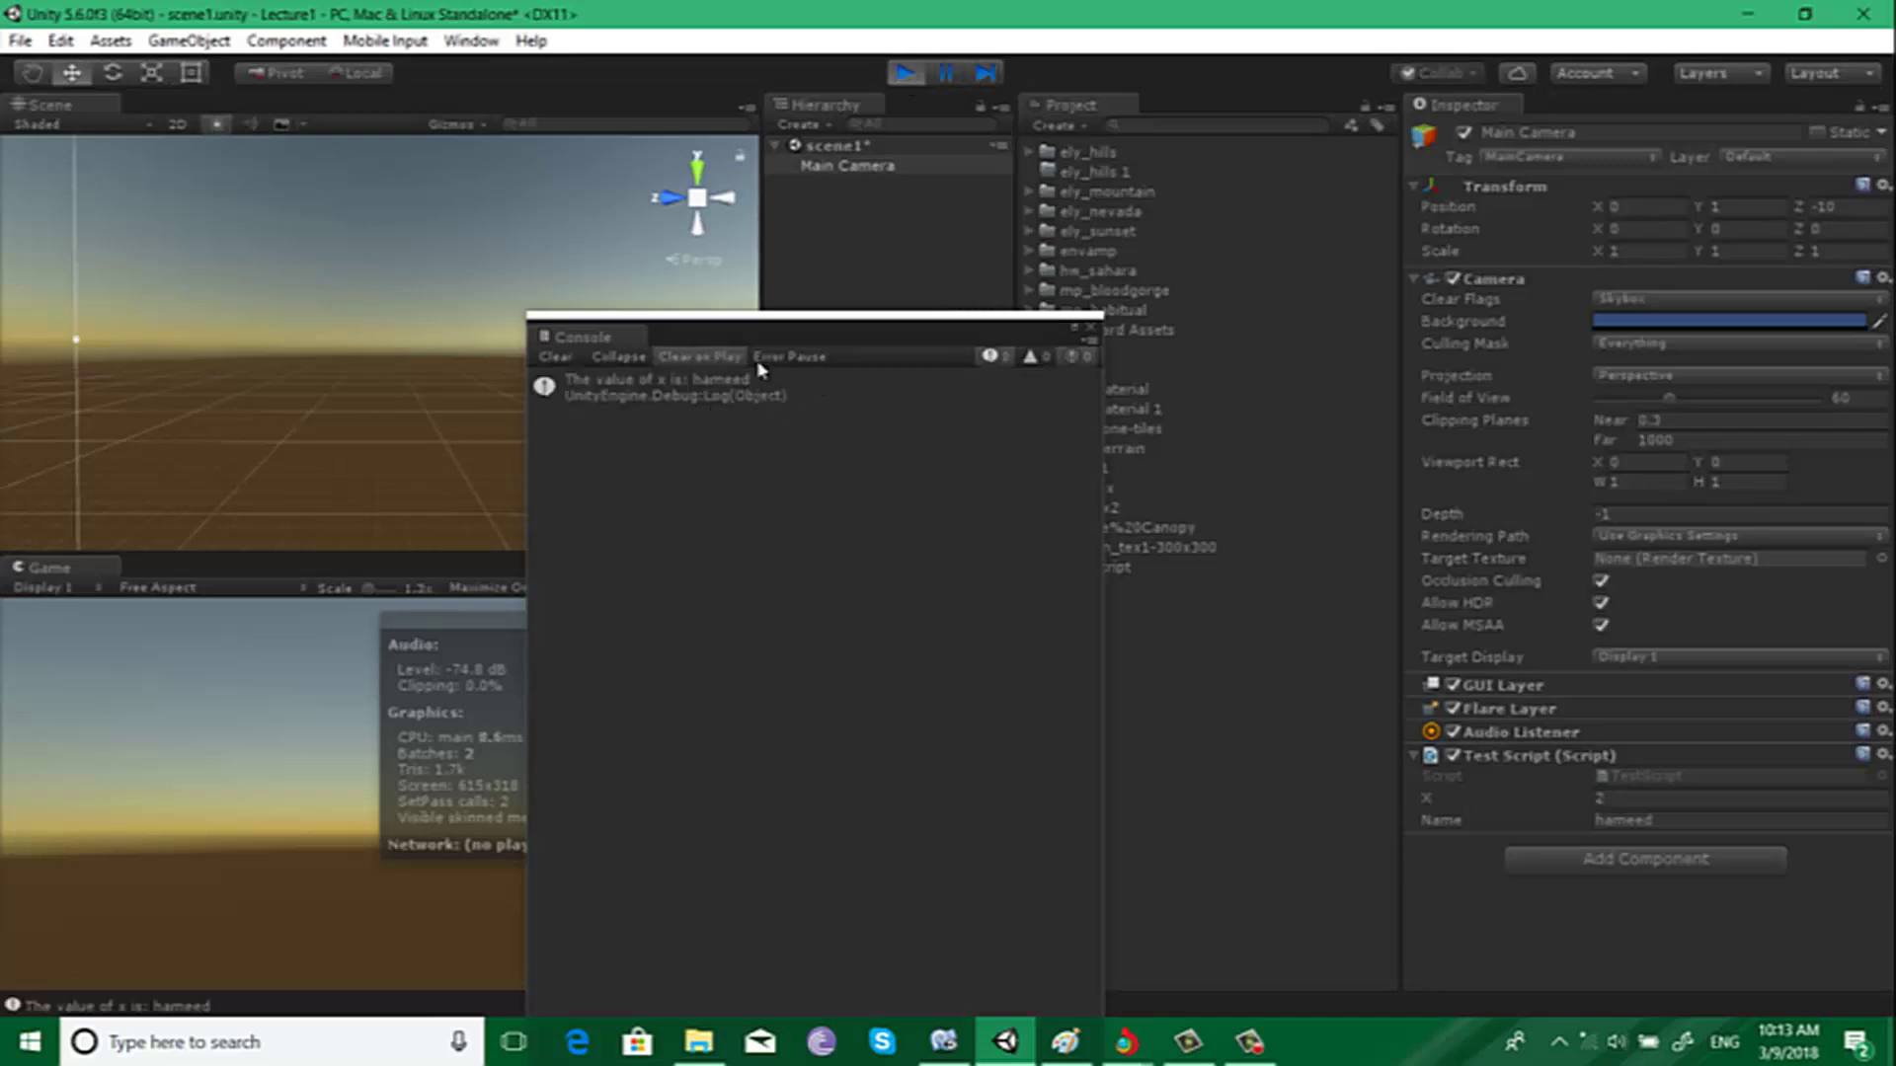
left_click(559, 358)
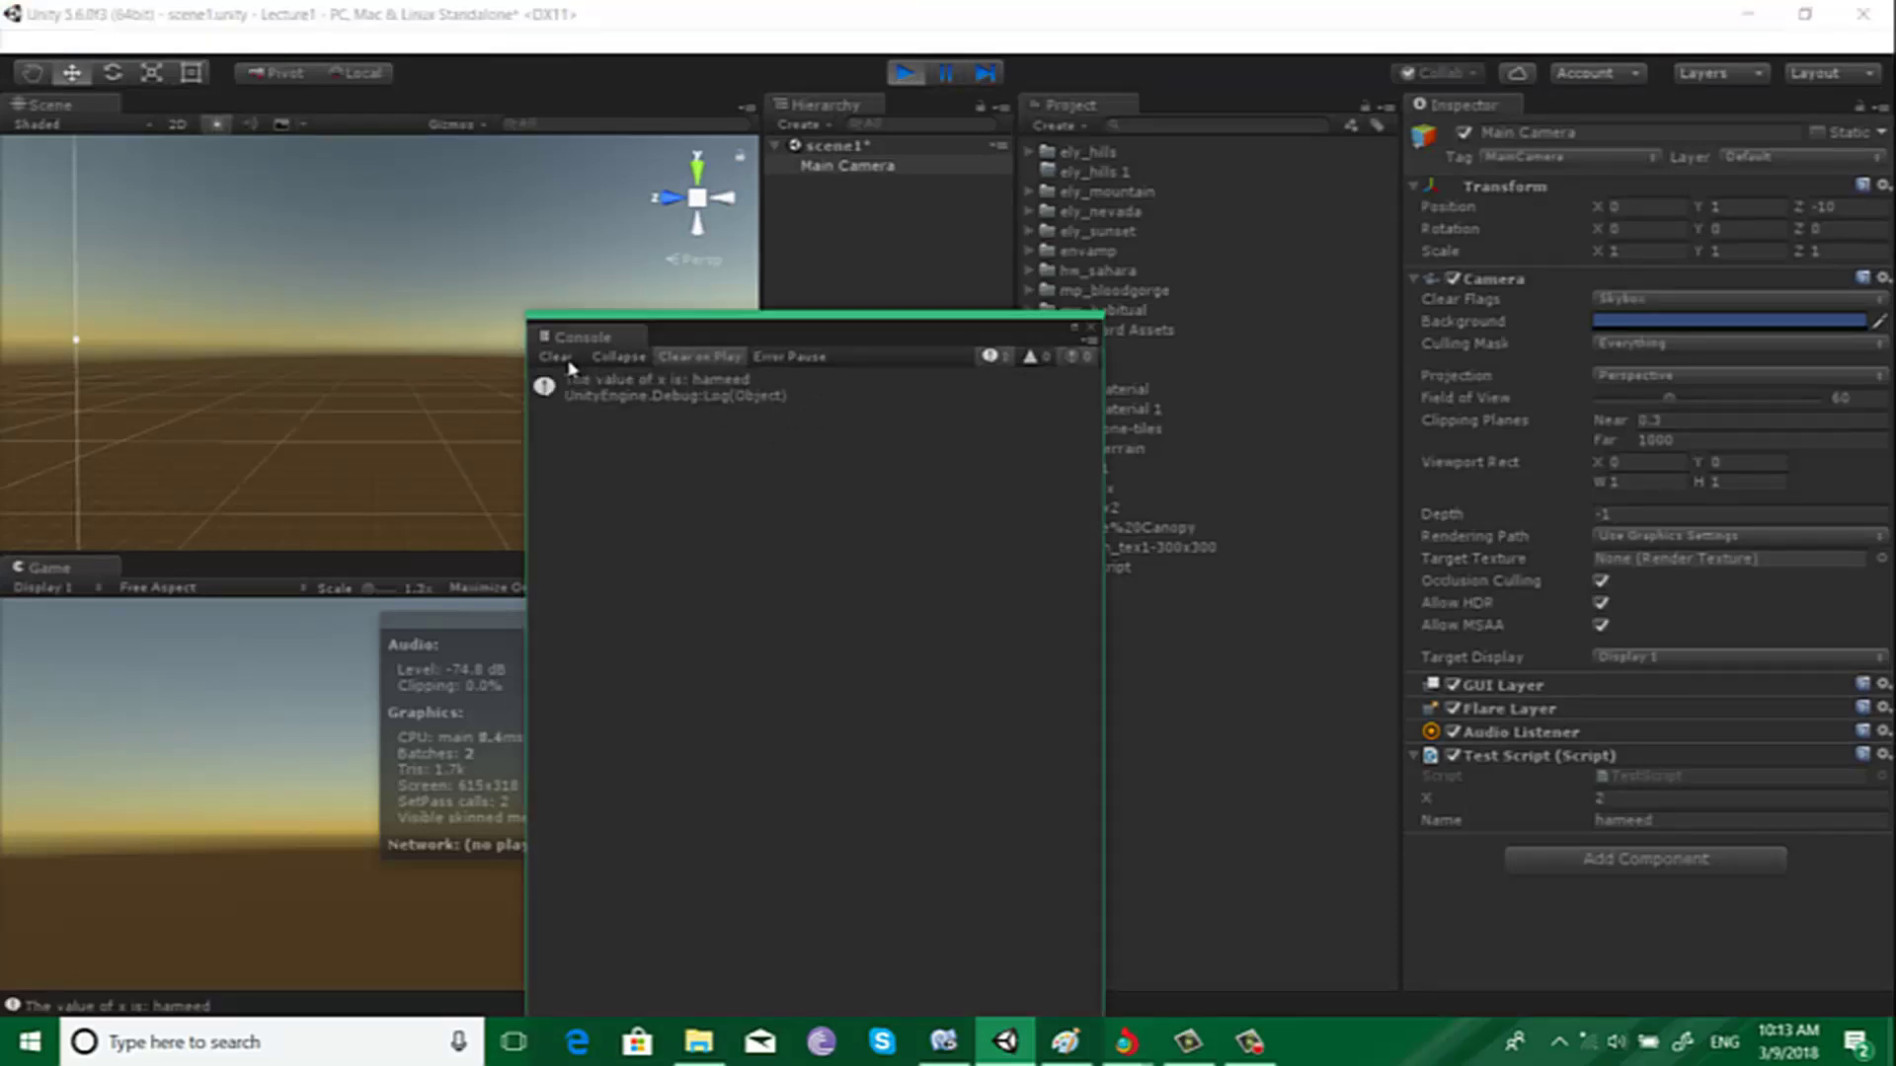
left_click(903, 75)
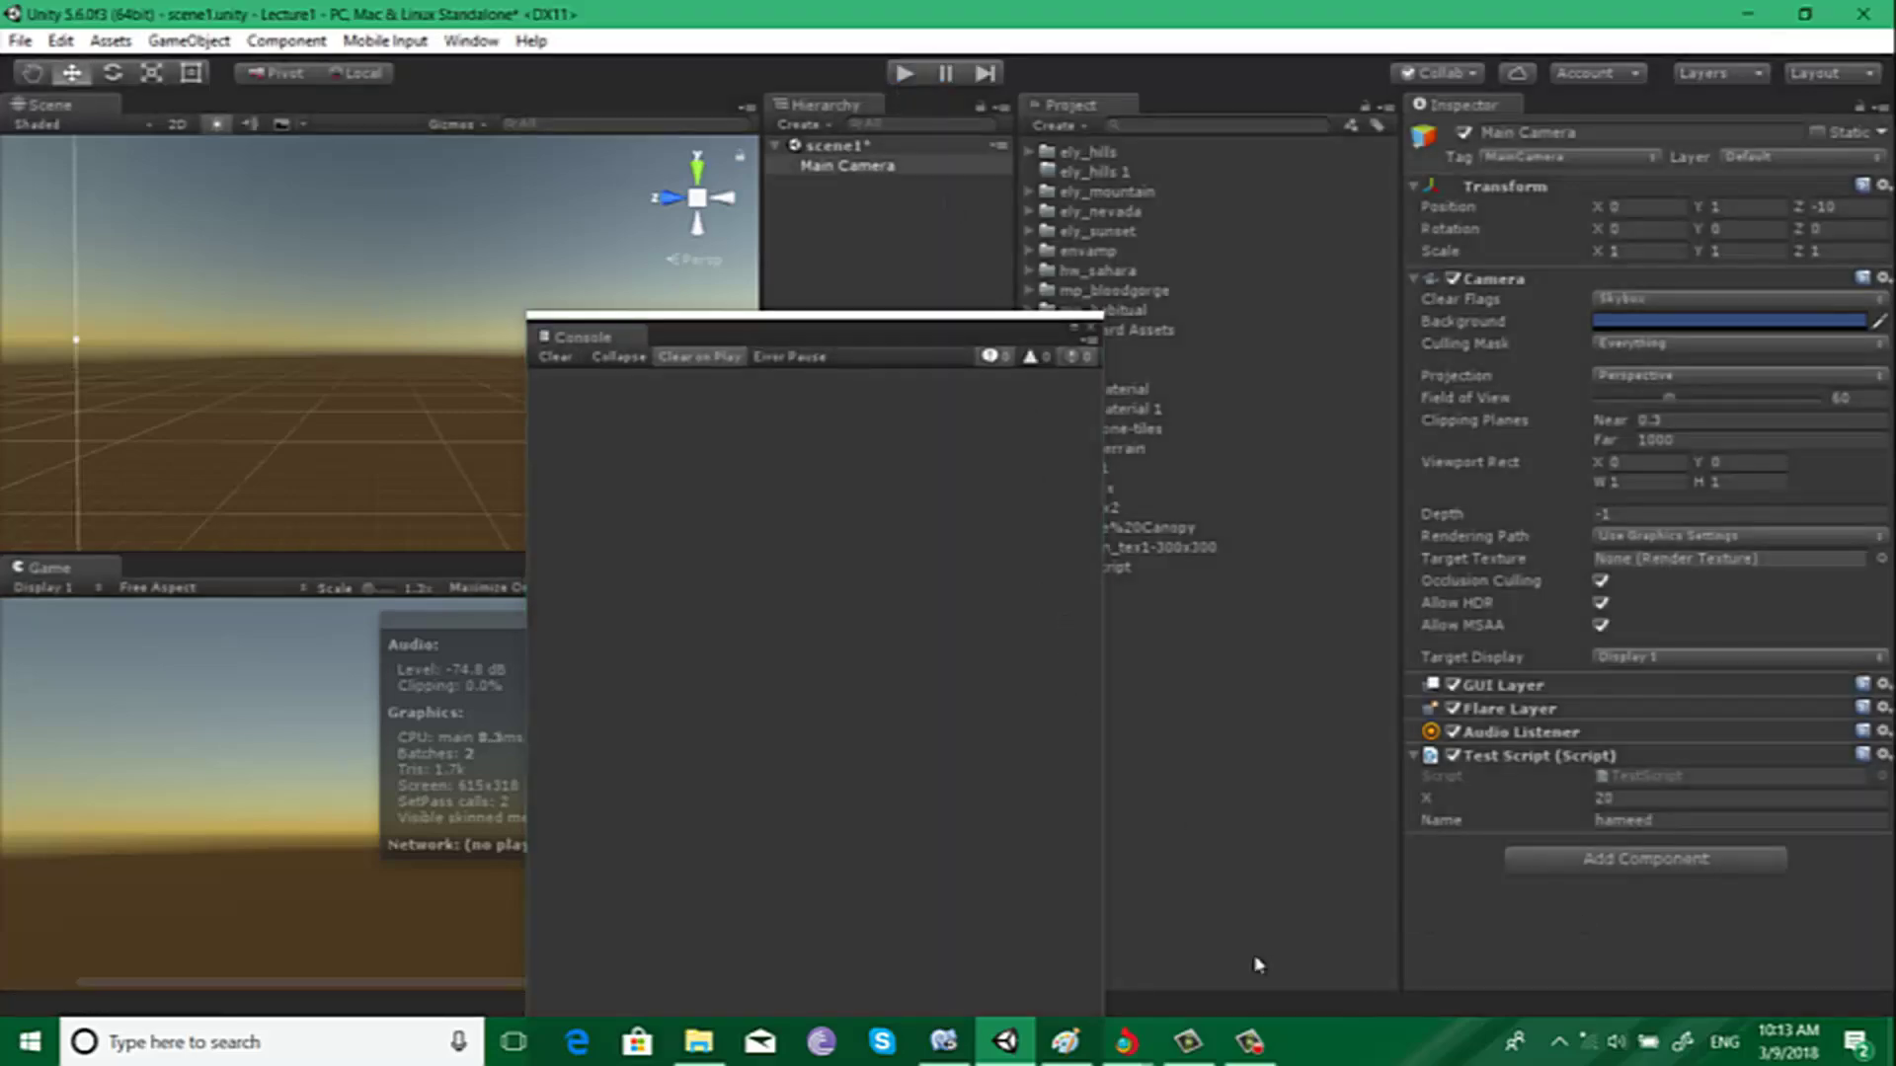
left_click(943, 1042)
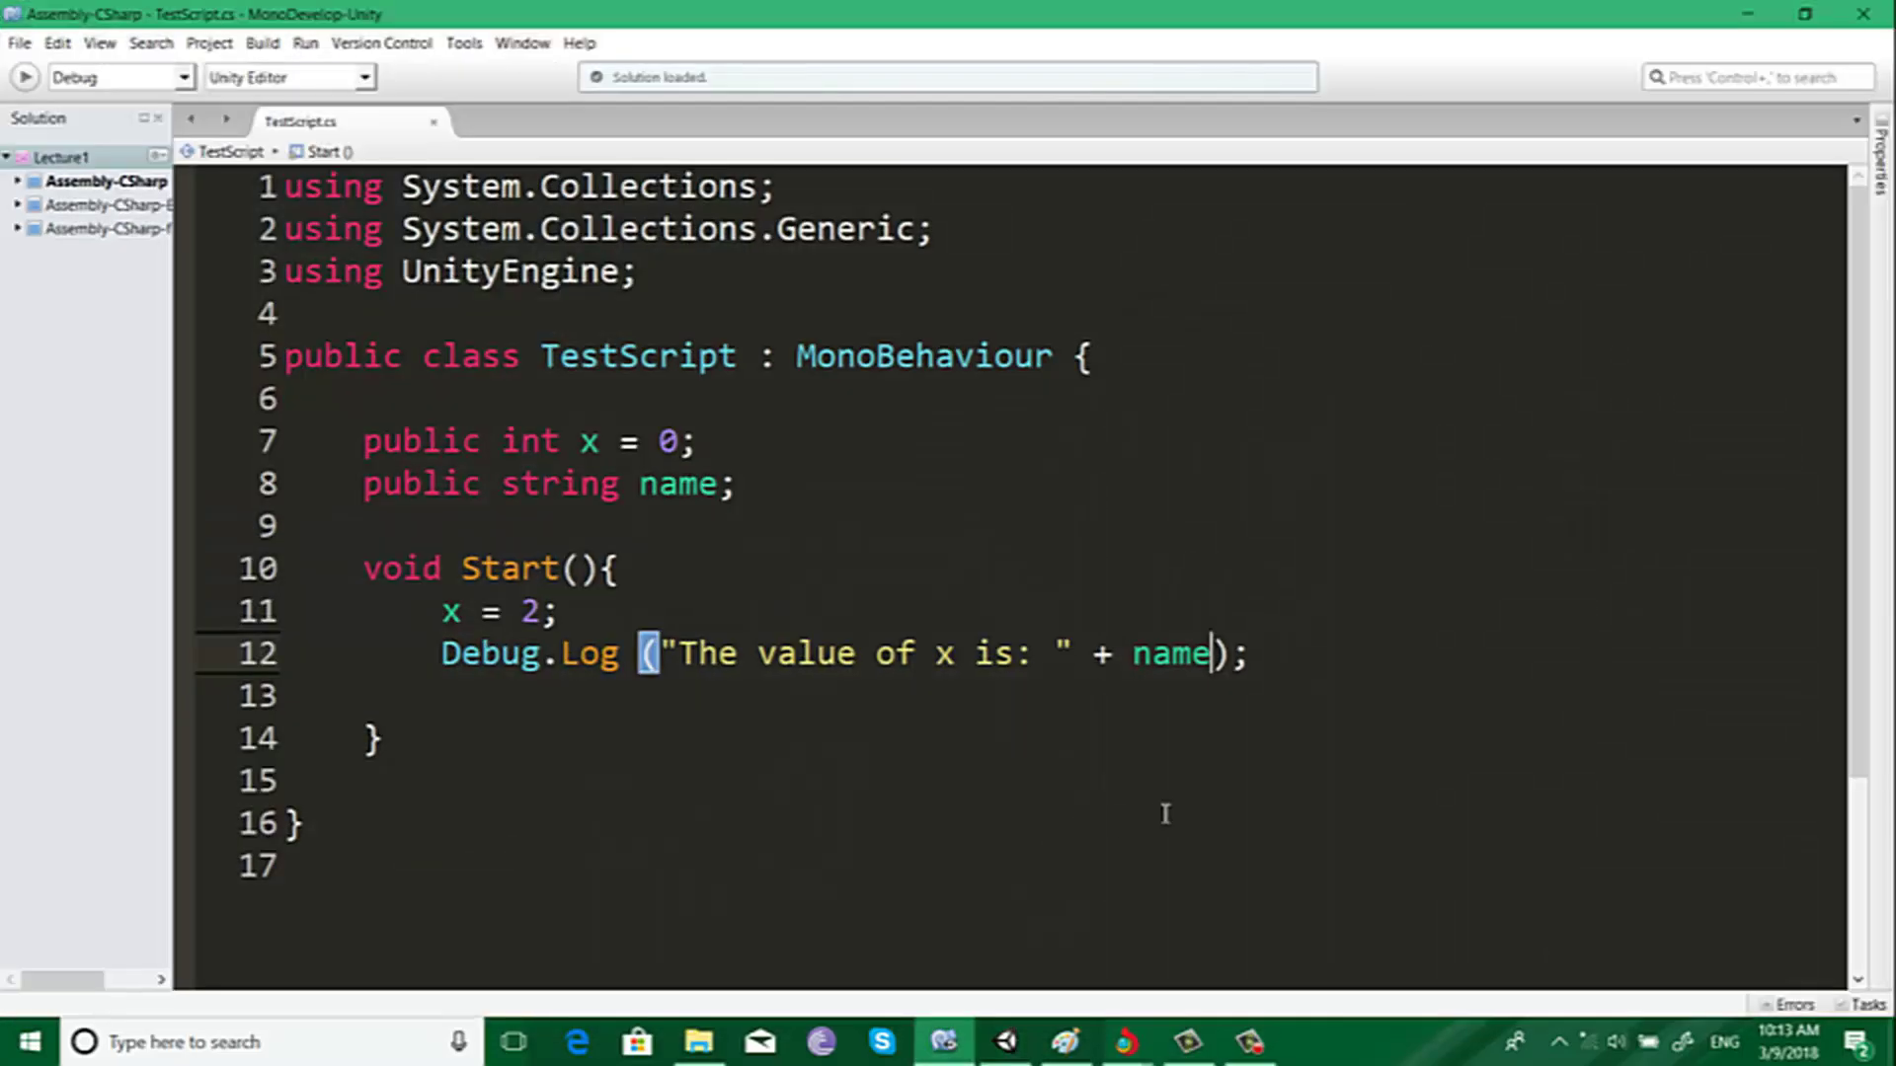